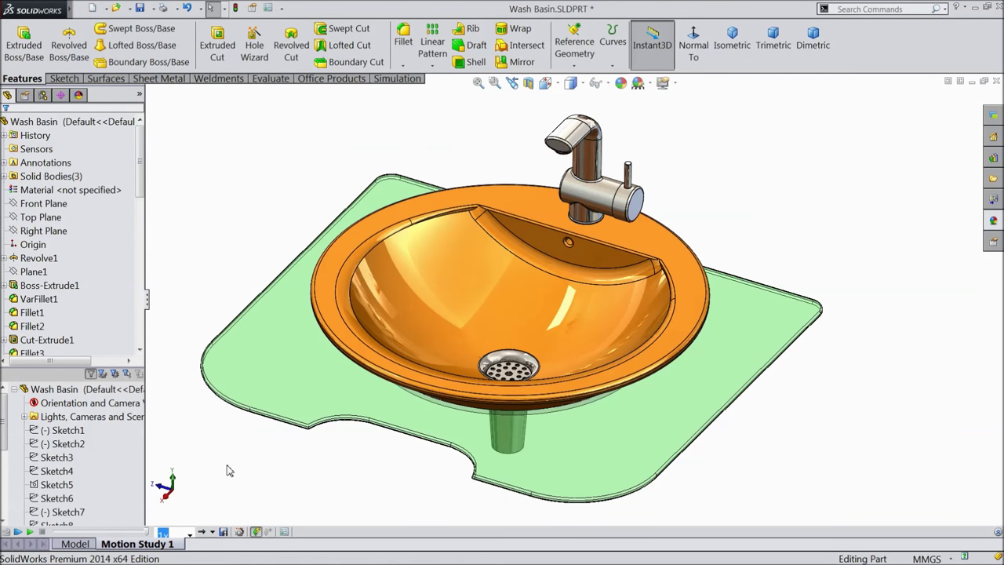
# Step: Play the finished Wash Basin motion study, then select the Front Plane in the new part
pyautogui.click(28, 532)
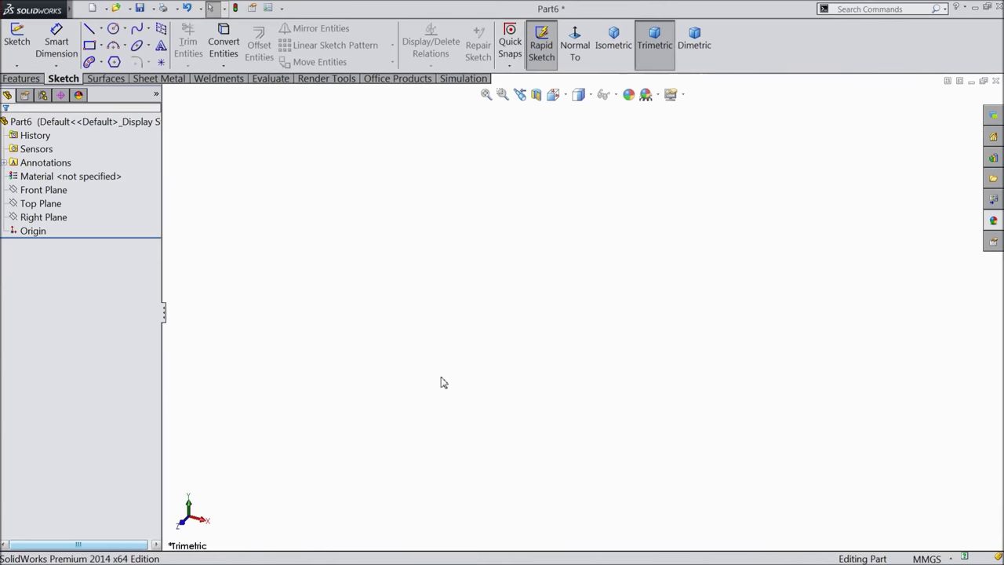
pyautogui.click(46, 190)
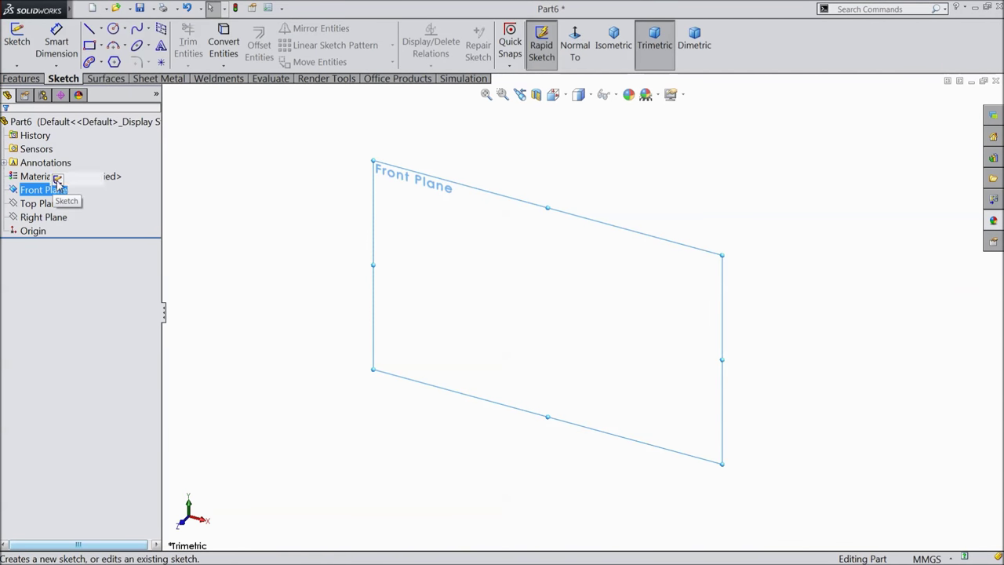
# Step: Start a Front Plane sketch with centerlines from the origin running left and straight down
pyautogui.click(58, 182)
pyautogui.click(101, 29)
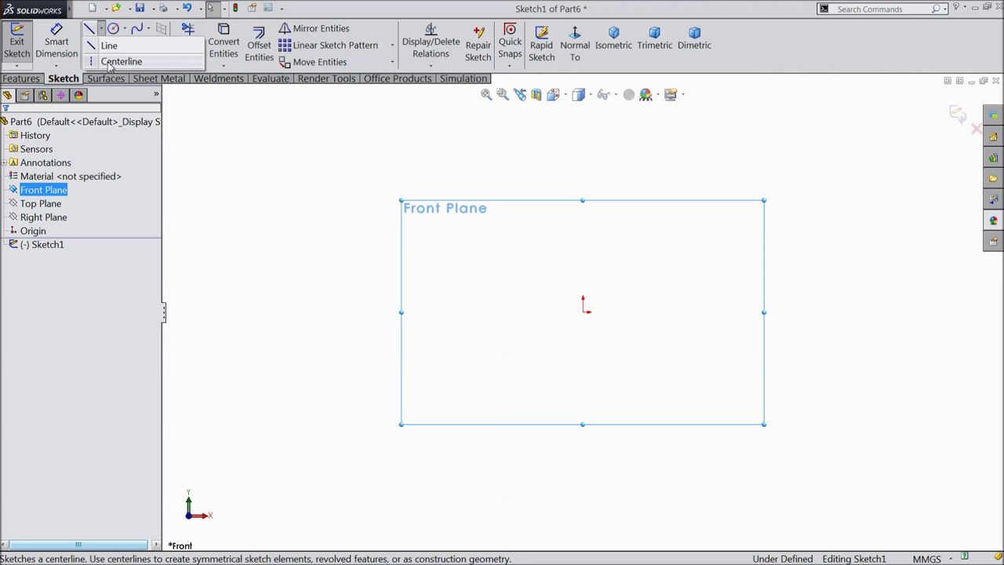
pyautogui.click(110, 62)
pyautogui.click(583, 312)
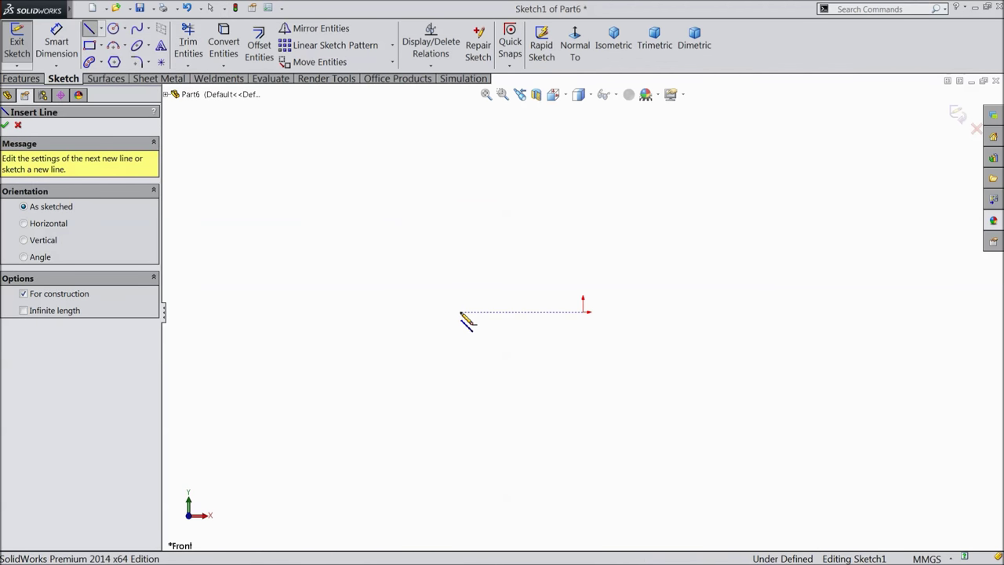
pyautogui.click(462, 313)
pyautogui.click(583, 311)
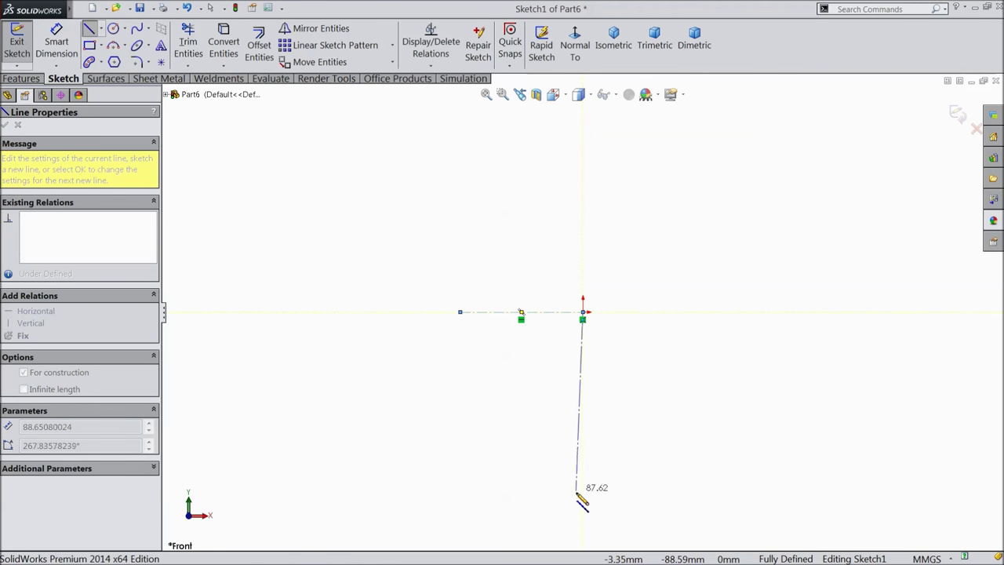
pyautogui.click(582, 502)
pyautogui.rightClick(631, 396)
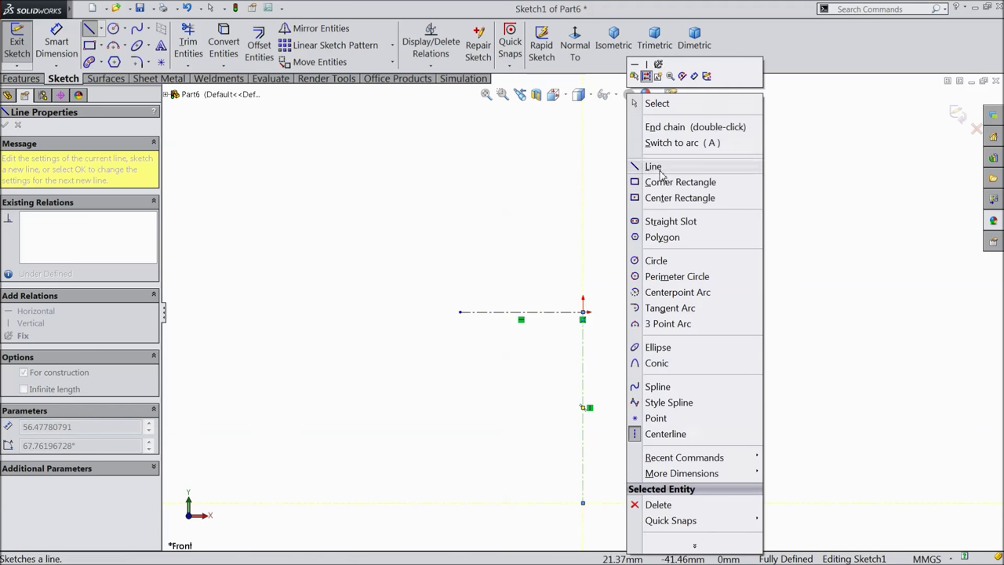
pyautogui.click(658, 103)
pyautogui.scroll(-3, 596, 377)
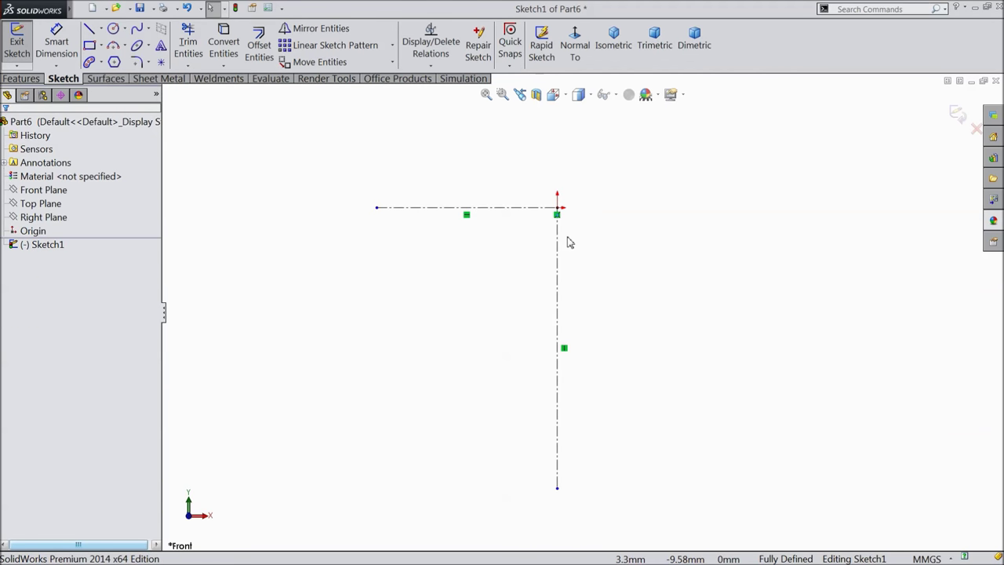
# Step: Add a centerline running right from the origin with a vertical centerline dropping from its end
pyautogui.click(101, 29)
pyautogui.click(118, 61)
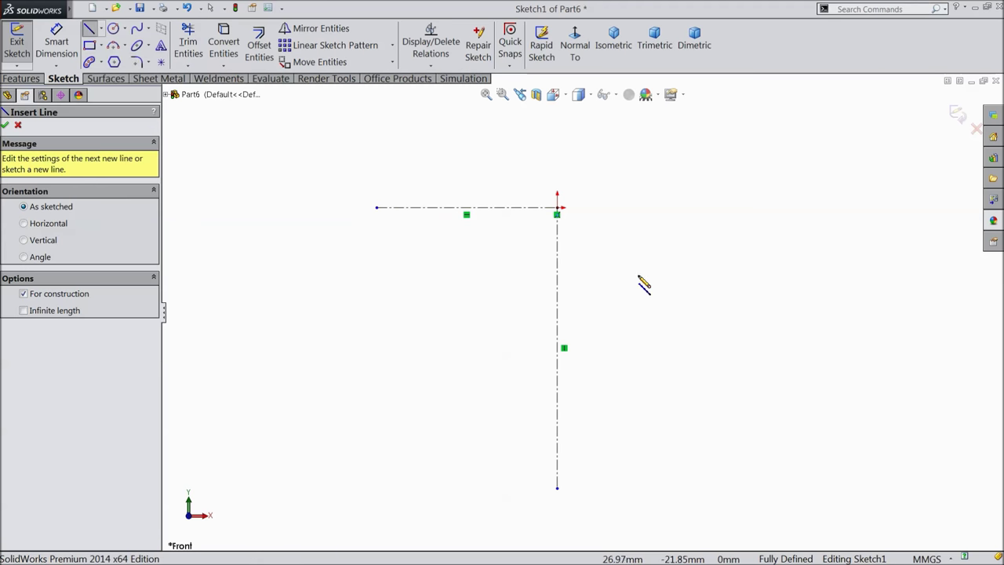
pyautogui.click(558, 209)
pyautogui.click(809, 207)
pyautogui.click(809, 459)
pyautogui.rightClick(841, 363)
pyautogui.click(861, 110)
pyautogui.click(559, 290)
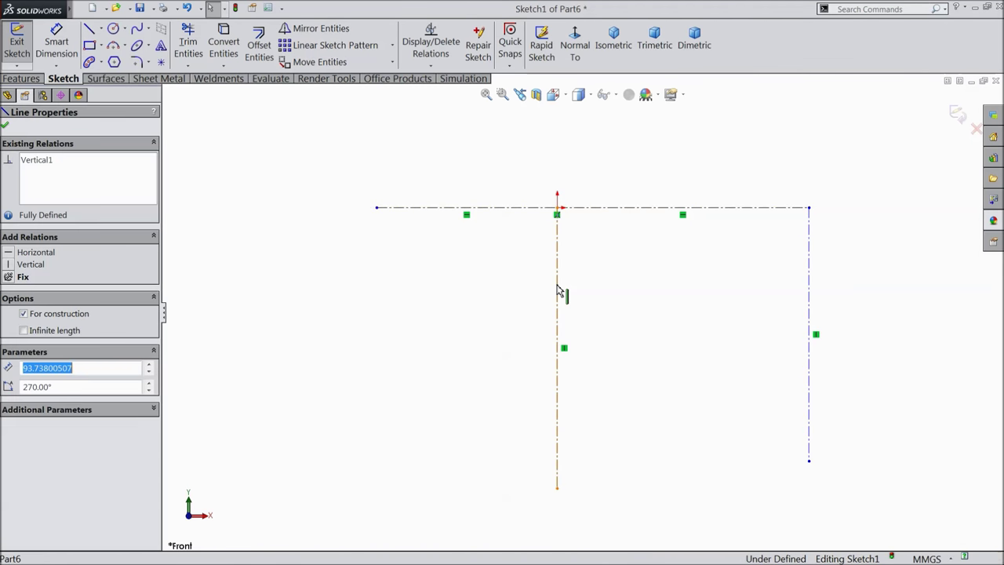
pyautogui.click(619, 218)
pyautogui.hotkey('ctrl', 'Left')
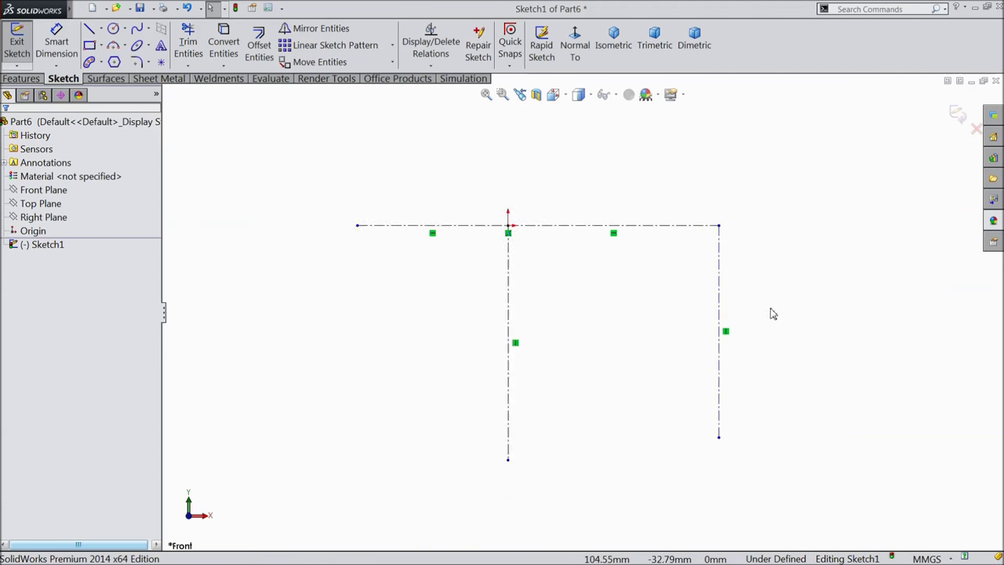
# Step: Draw connected profile lines: a ~33.7 mm top edge leftward, a ~17 mm drop, and a short rightward return
pyautogui.click(90, 35)
pyautogui.scroll(-5, 323, 149)
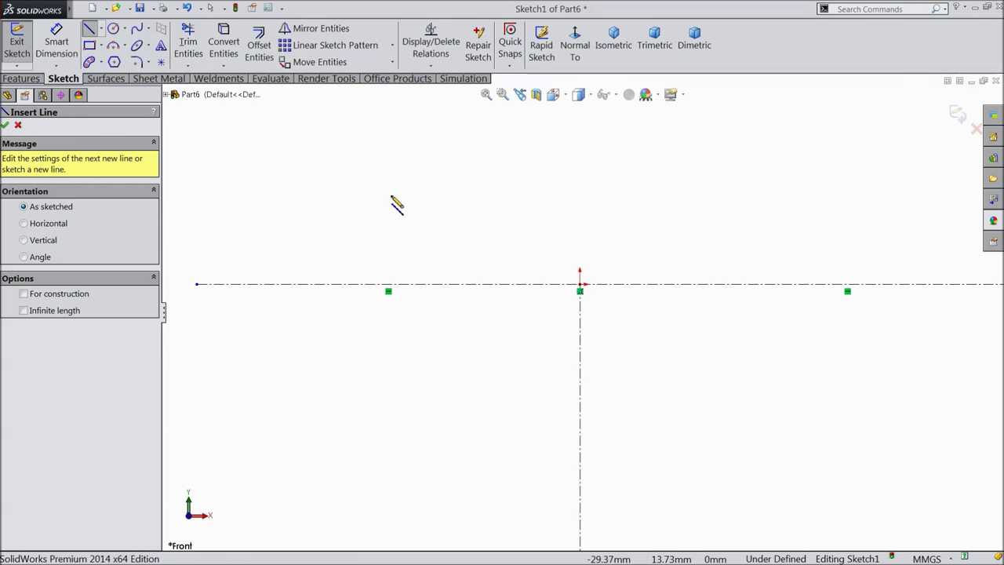
pyautogui.click(581, 285)
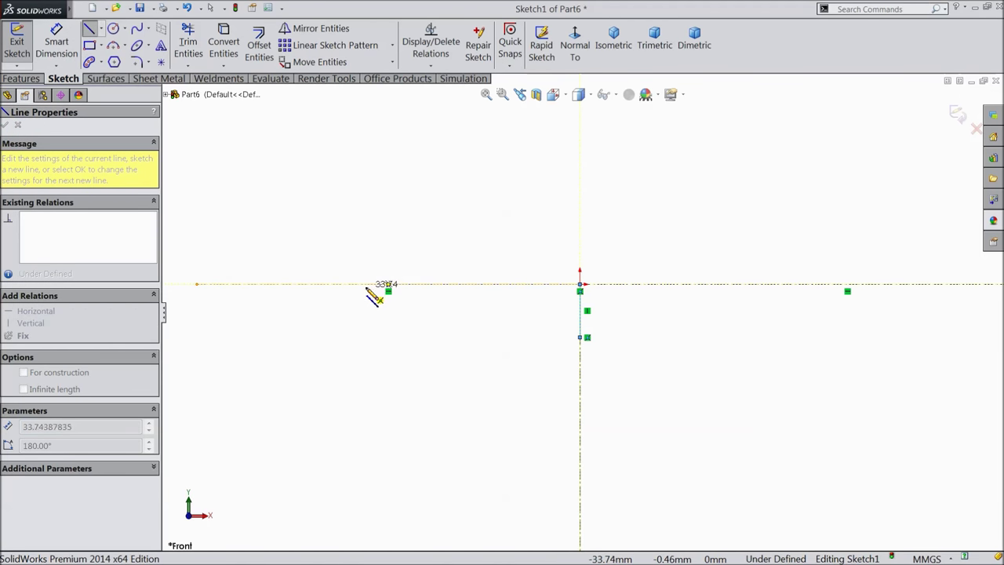
pyautogui.click(366, 285)
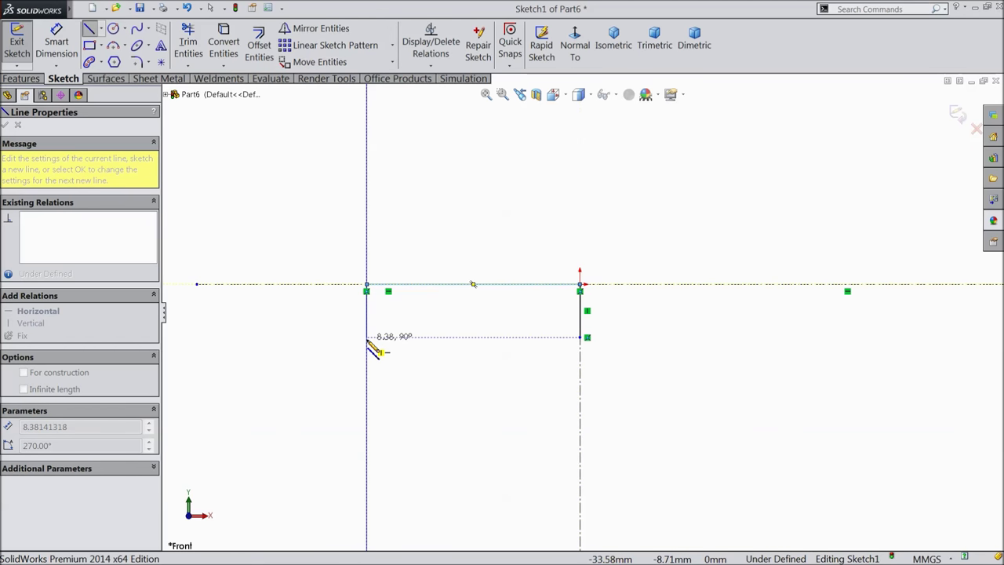
pyautogui.click(366, 394)
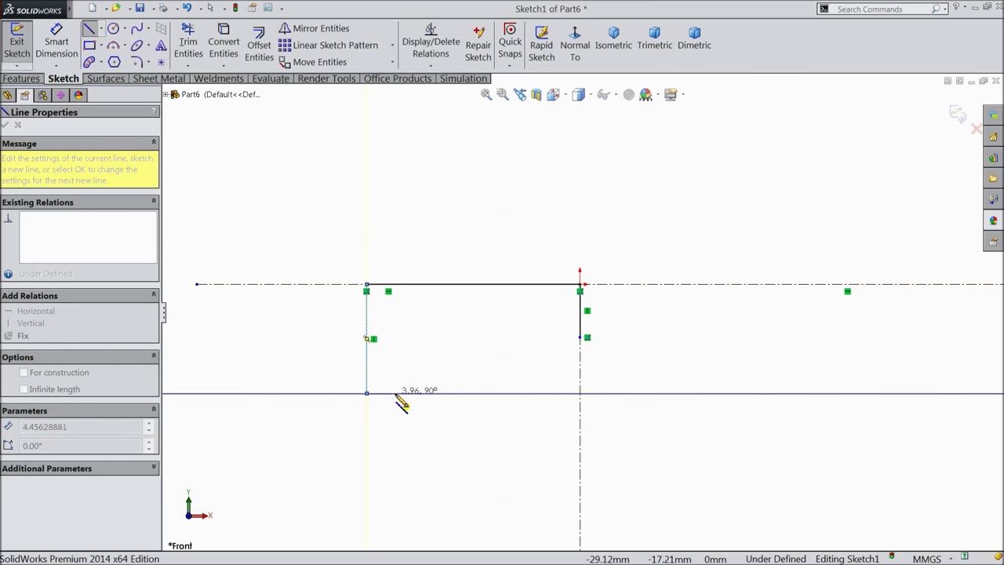
pyautogui.click(445, 393)
pyautogui.rightClick(444, 399)
pyautogui.click(470, 94)
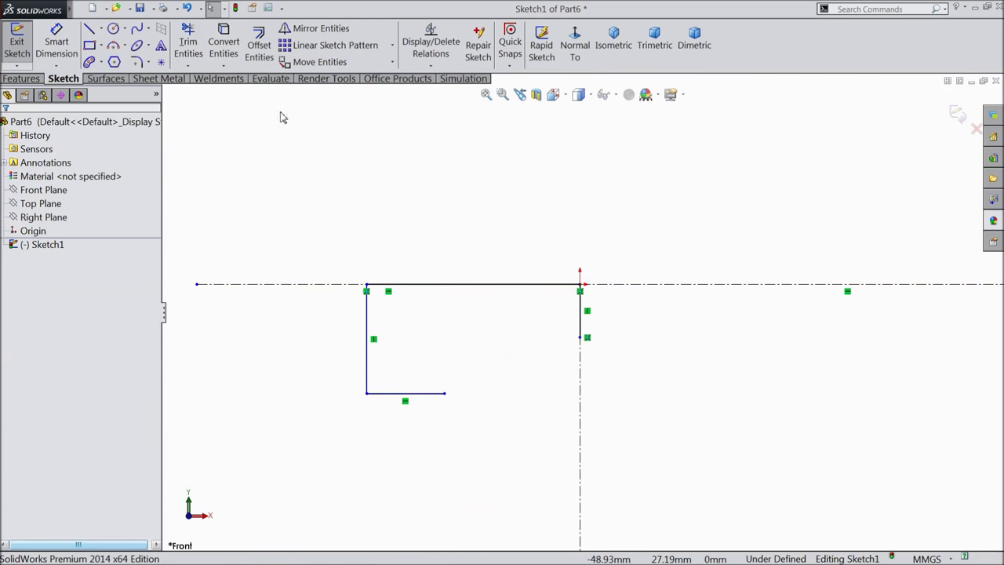
pyautogui.click(58, 43)
# Step: Dimension the short line by the origin to 2.75 mm and the top edge to 21.04 mm
pyautogui.click(581, 314)
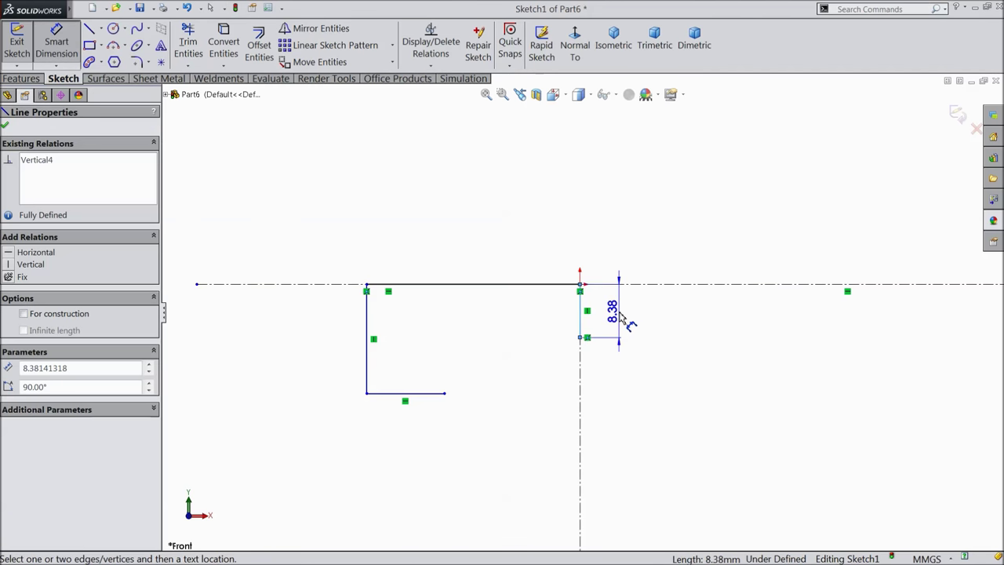
pyautogui.click(623, 322)
pyautogui.write('2.75')
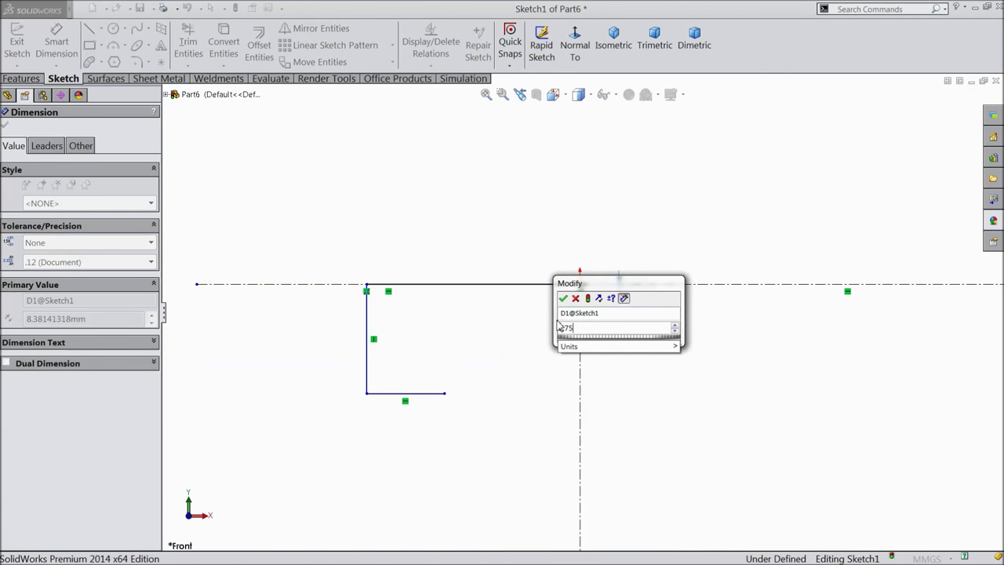
pyautogui.click(562, 298)
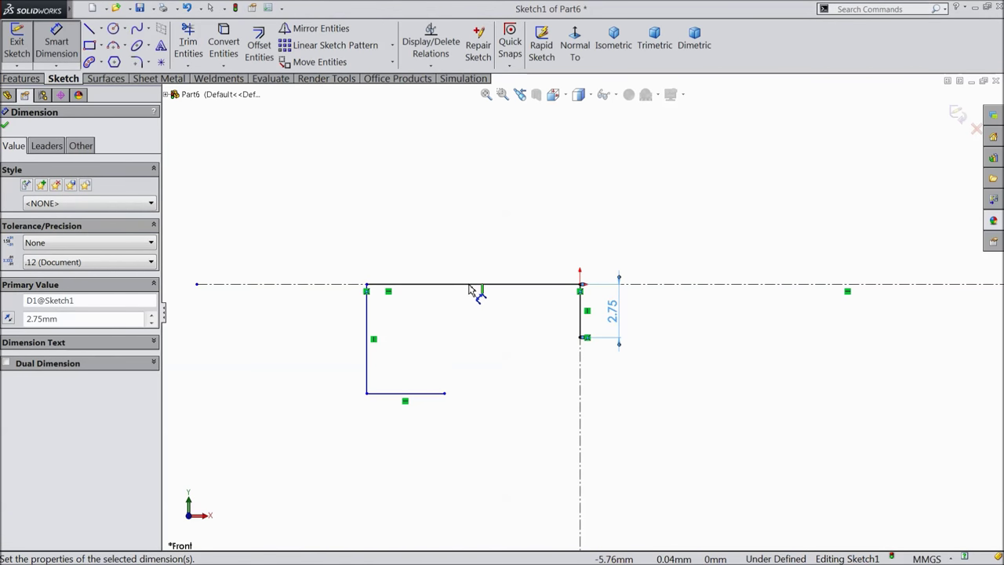
pyautogui.click(475, 286)
pyautogui.click(471, 248)
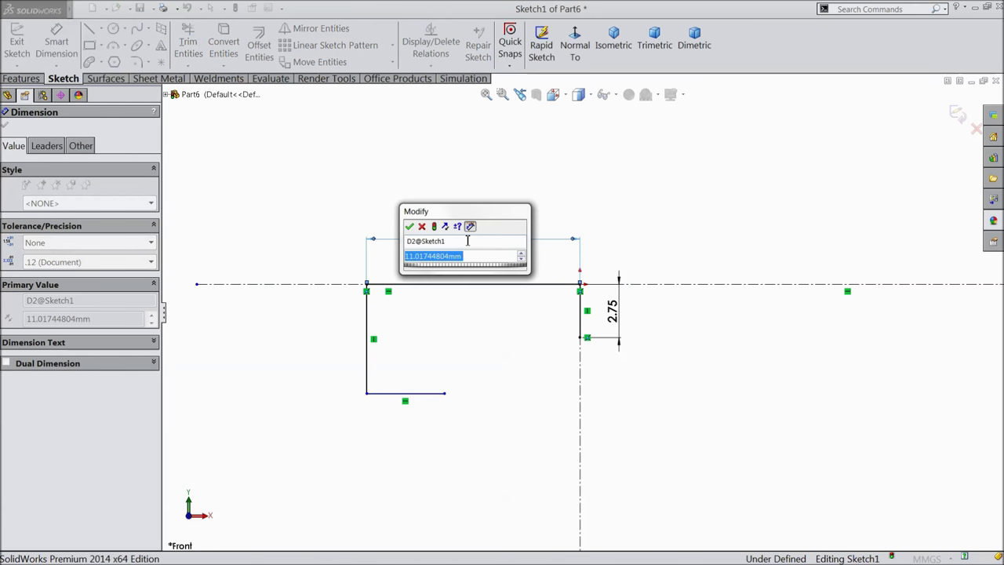
pyautogui.write('21.04')
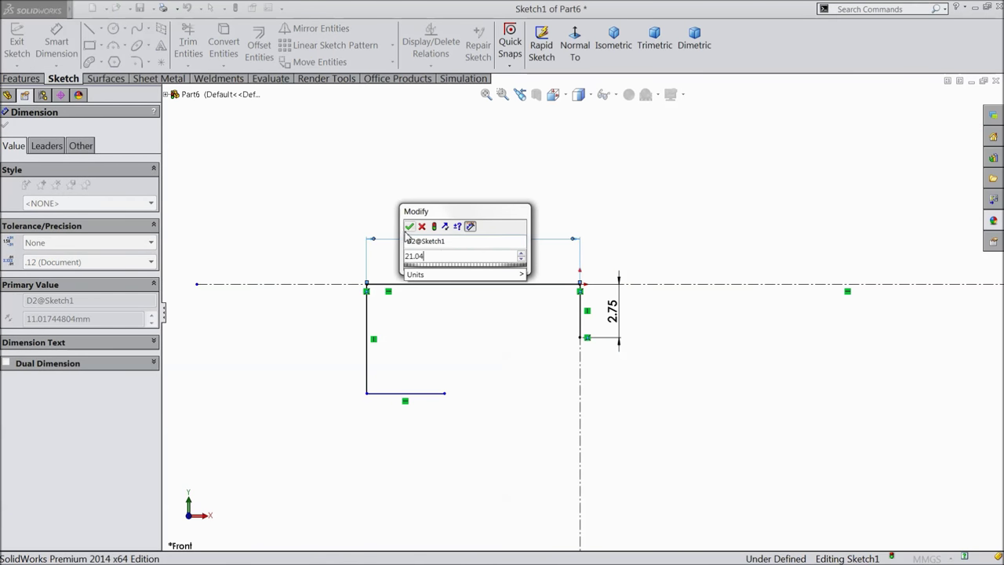
pyautogui.click(407, 228)
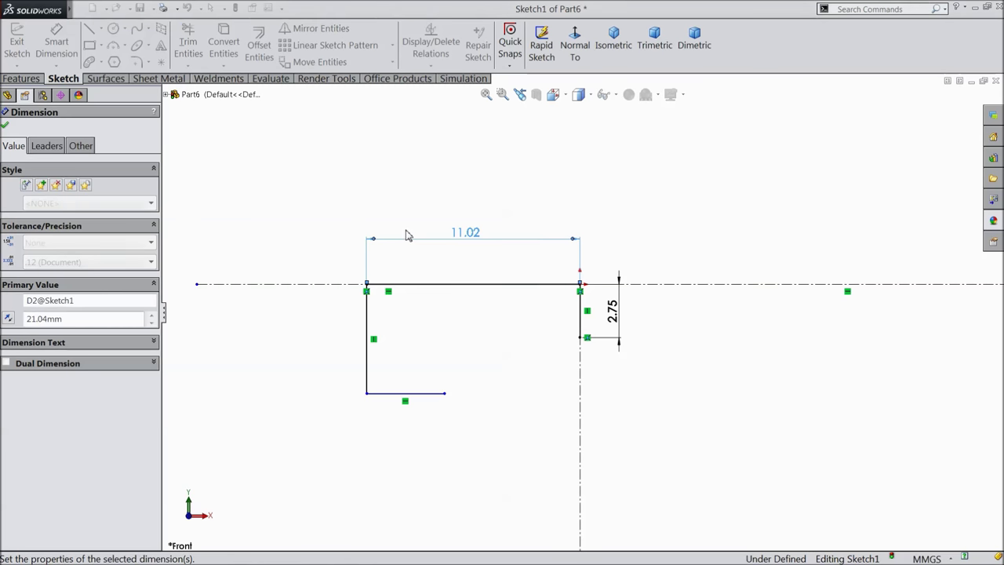
pyautogui.scroll(-1, 414, 341)
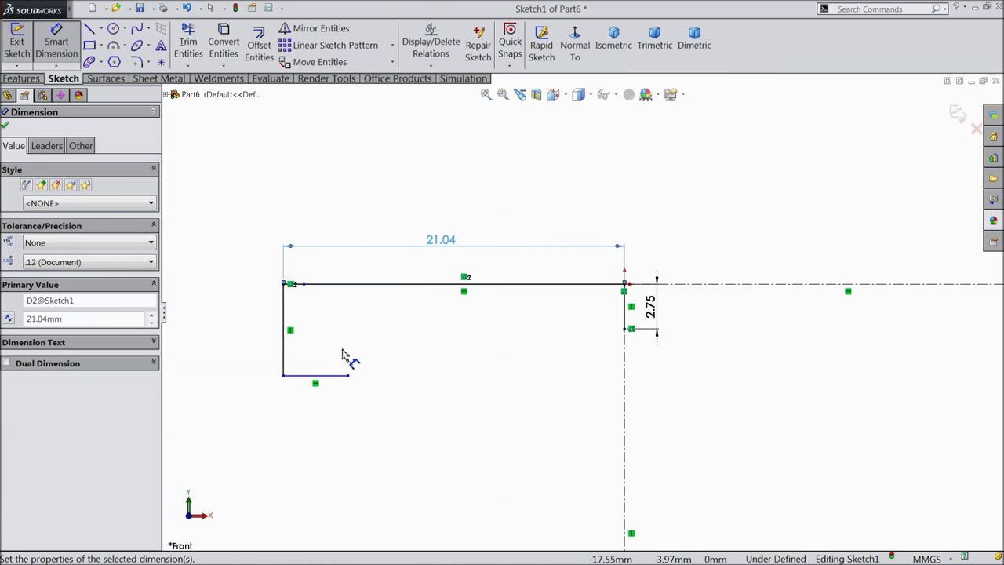
pyautogui.press('Escape')
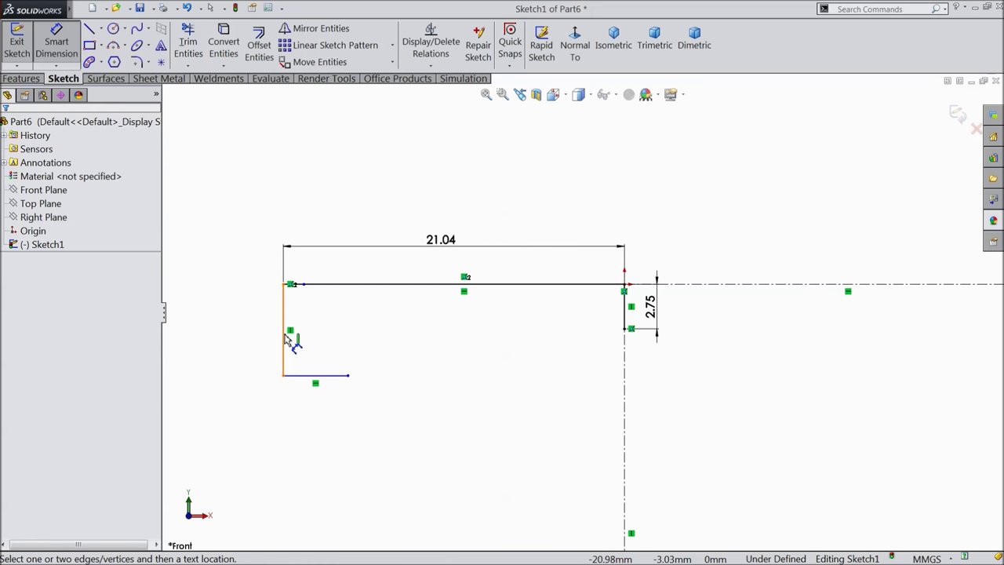
# Step: Dimension the left vertical line to 5.50 mm and the short bottom line to 2 mm
pyautogui.click(286, 339)
pyautogui.click(239, 337)
pyautogui.write('5.5')
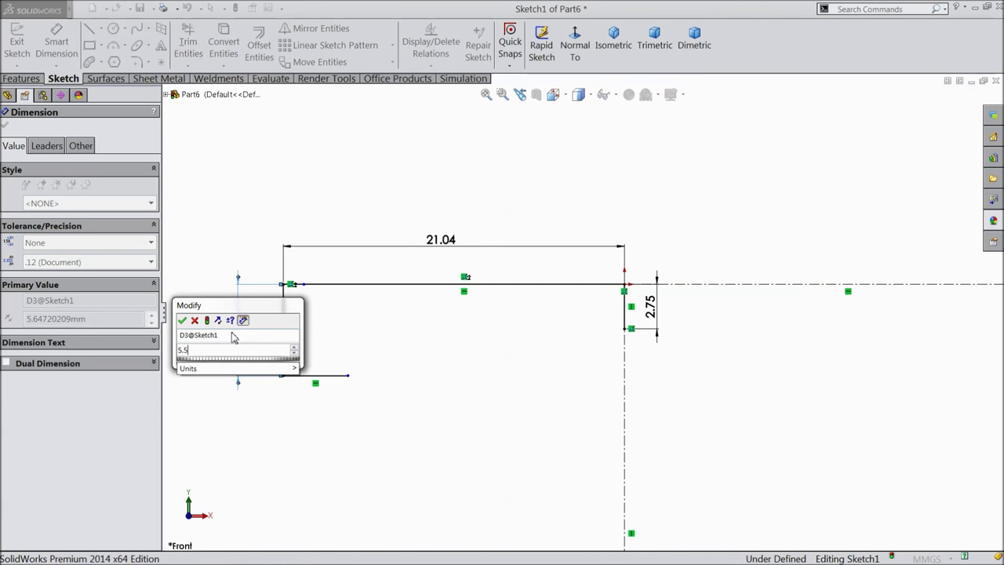
pyautogui.click(182, 321)
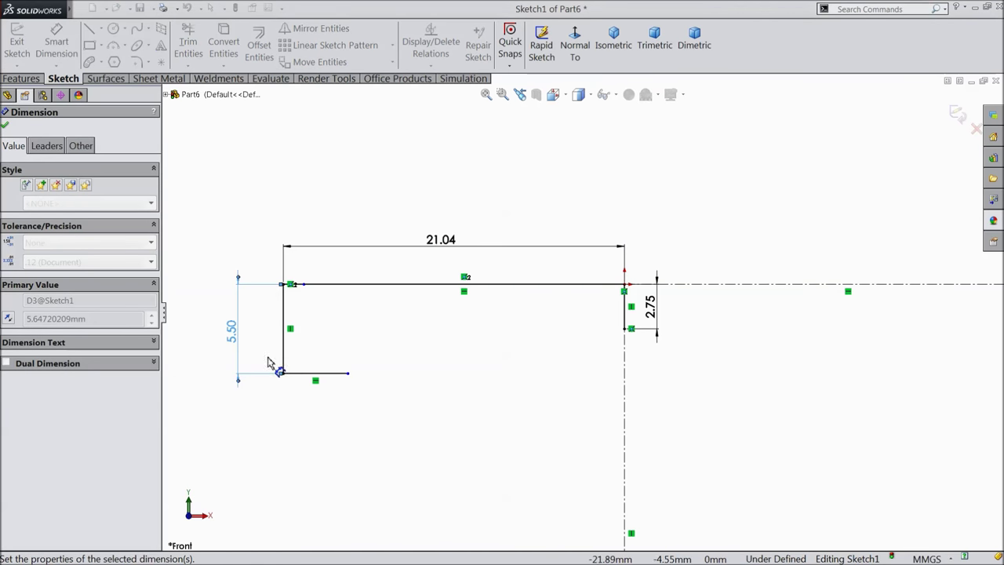
pyautogui.click(317, 375)
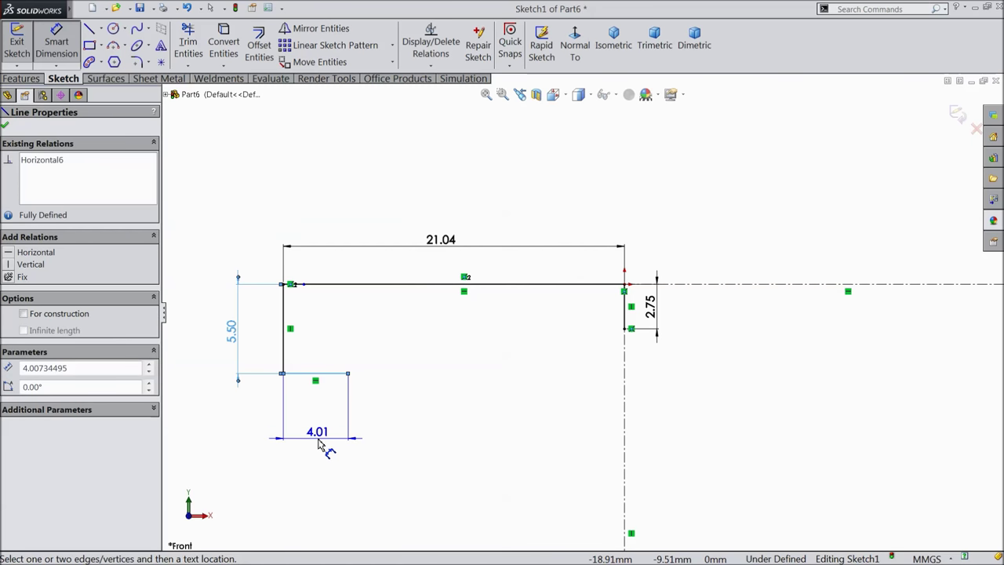
pyautogui.click(318, 444)
pyautogui.write('2')
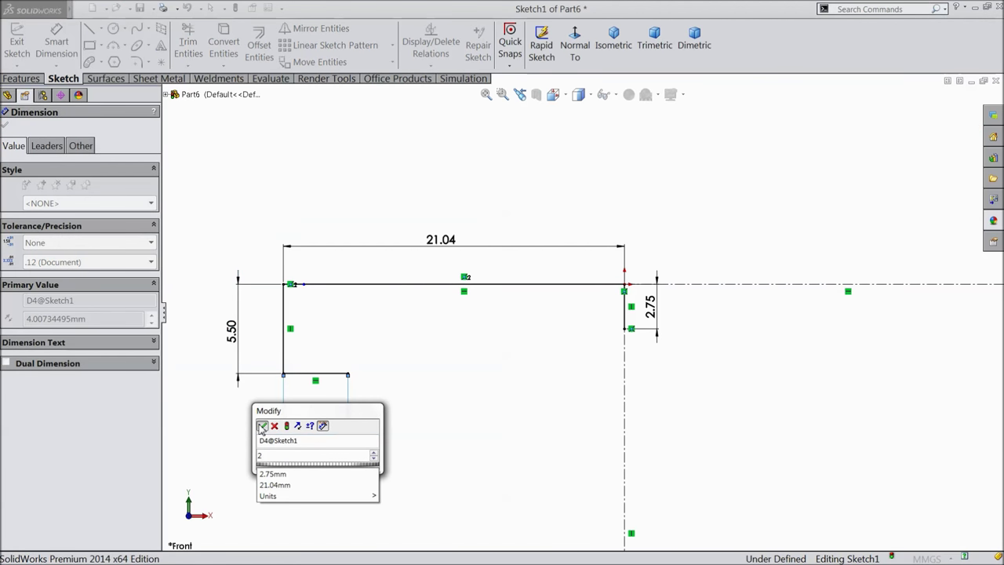
pyautogui.click(262, 426)
pyautogui.scroll(3, 449, 385)
pyautogui.scroll(2, 591, 385)
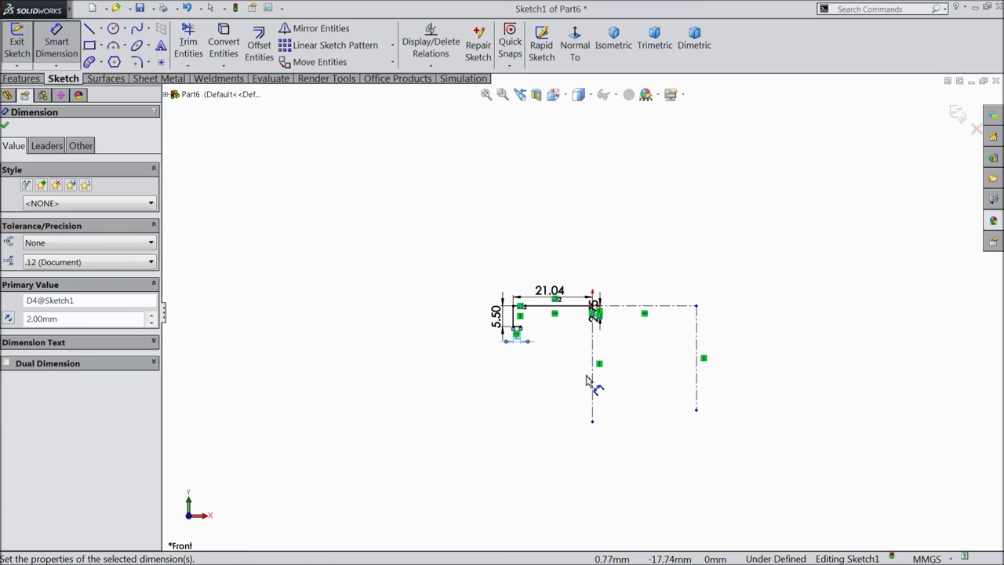
pyautogui.scroll(-2, 704, 351)
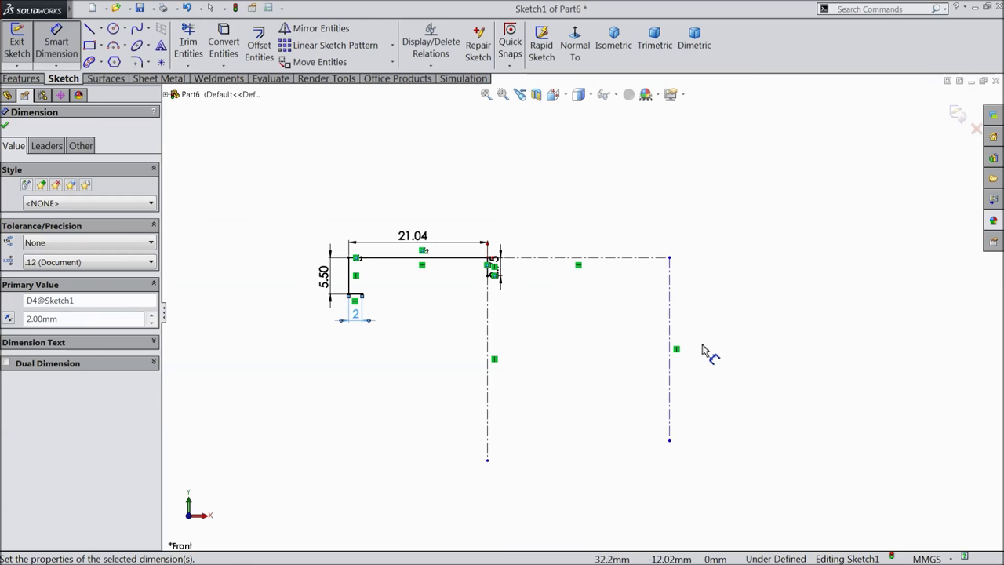
# Step: Set the spacing between the central and right vertical centerlines to 86.40 mm
pyautogui.click(669, 290)
pyautogui.scroll(-3, 502, 265)
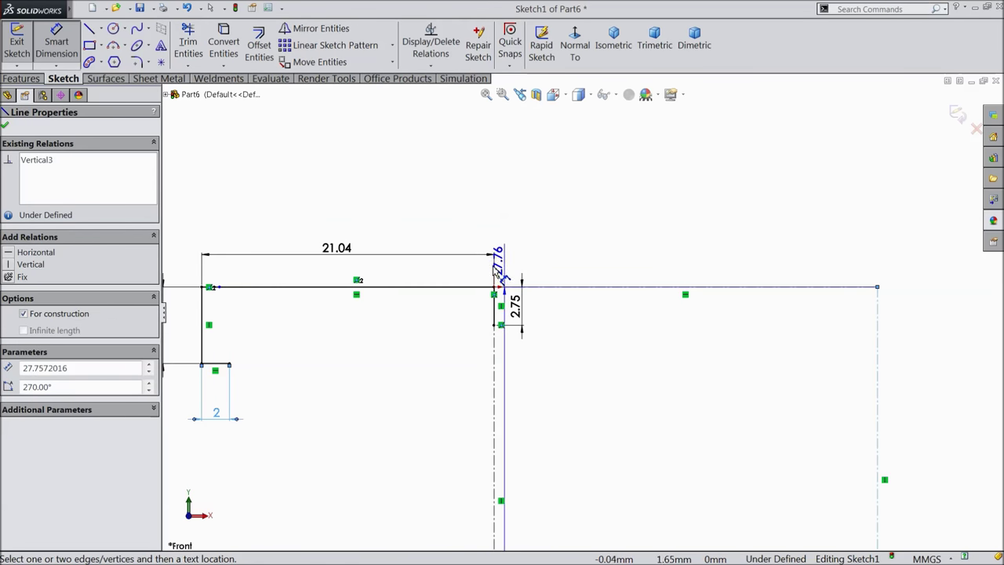
pyautogui.click(533, 287)
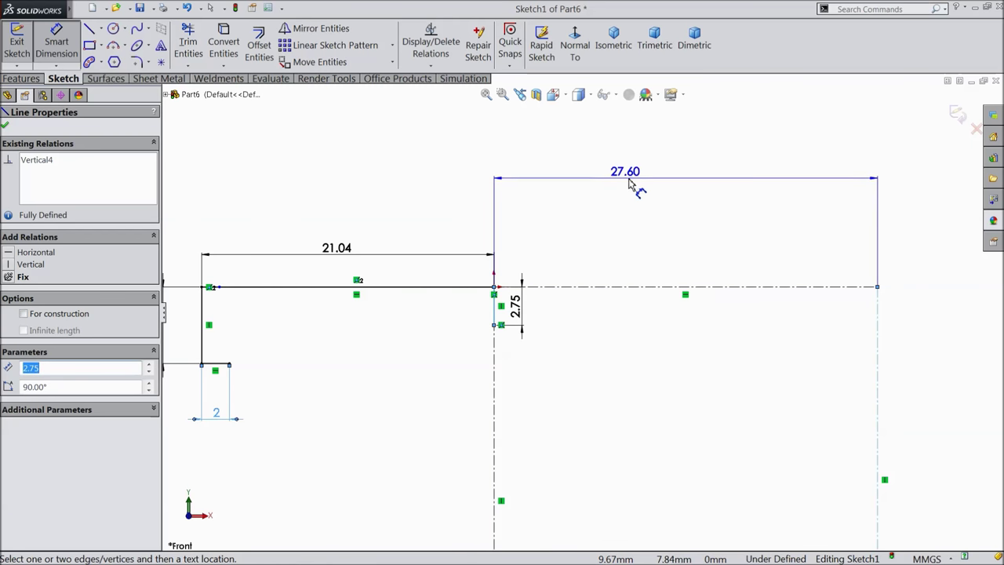
pyautogui.click(636, 180)
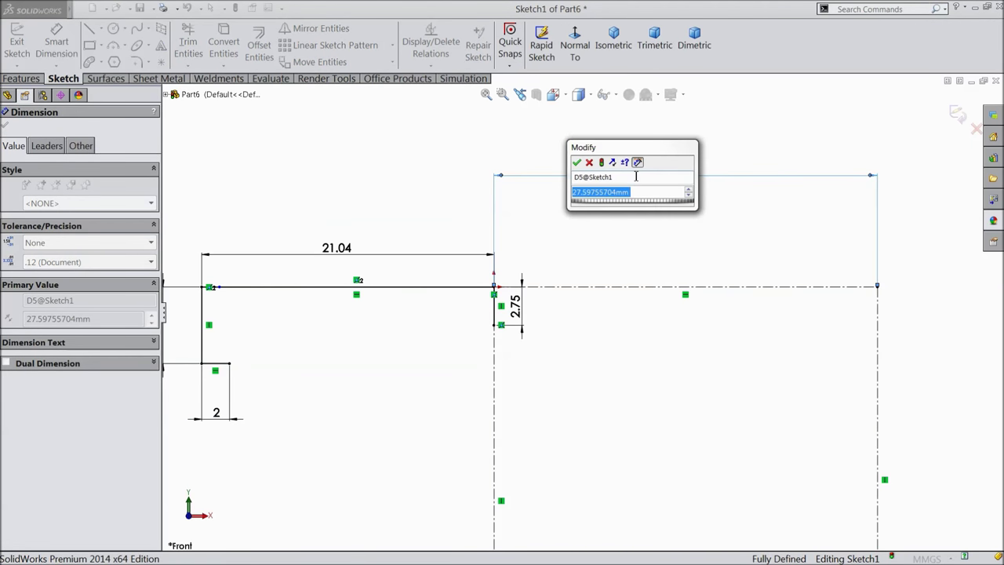
pyautogui.write('86.4')
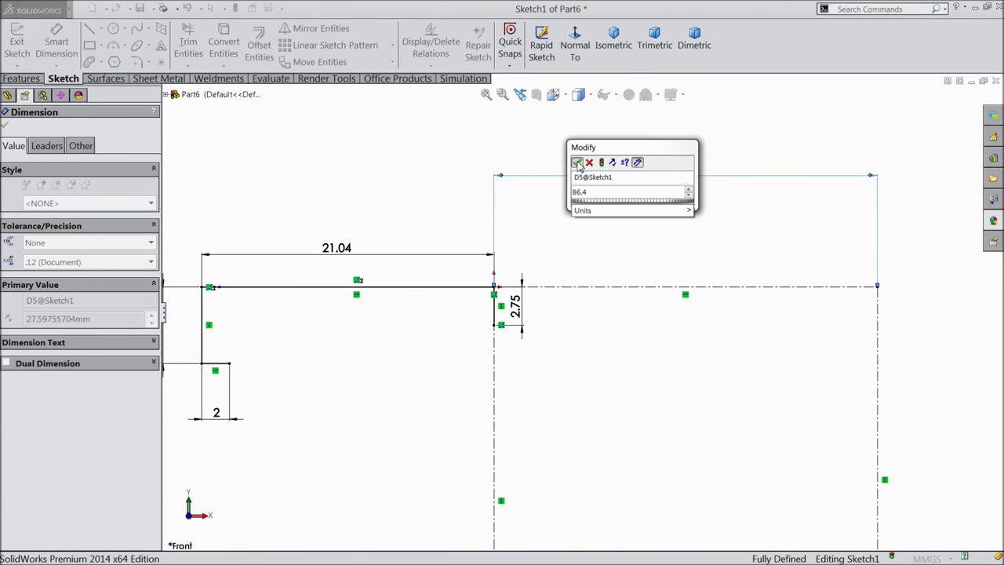
pyautogui.click(577, 163)
pyautogui.scroll(8, 578, 291)
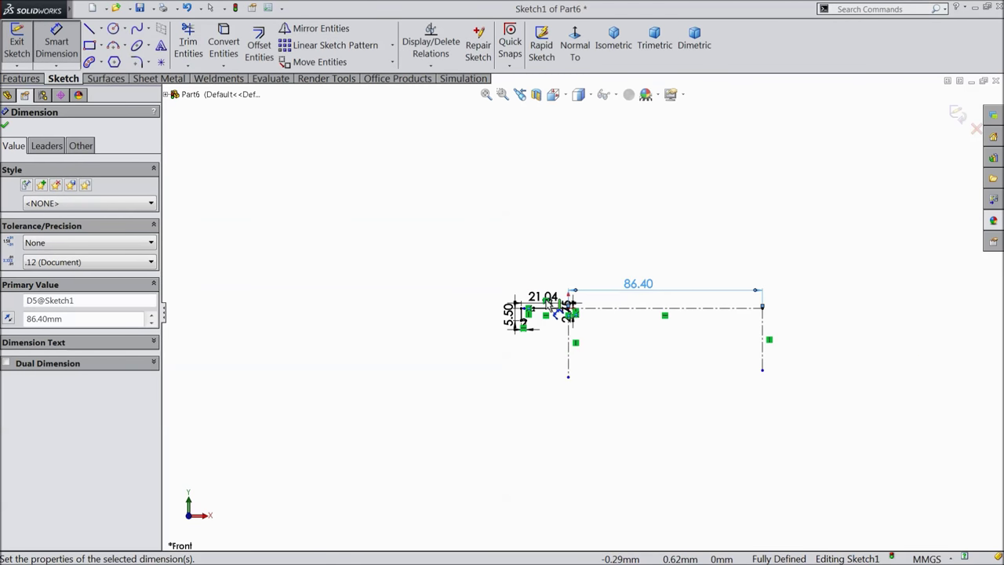
pyautogui.scroll(-2, 702, 330)
pyautogui.click(6, 126)
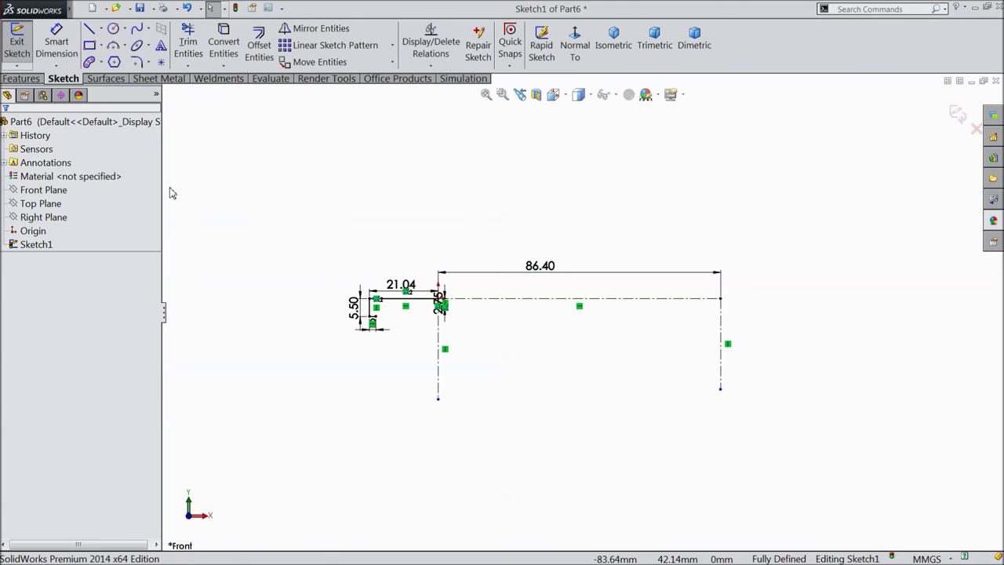
# Step: Extend the right vertical centerline downward and move the 86.40 and 21.04 dimensions above the profile
pyautogui.moveTo(720, 389); pyautogui.dragTo(720, 526)
pyautogui.moveTo(546, 275); pyautogui.dragTo(549, 144)
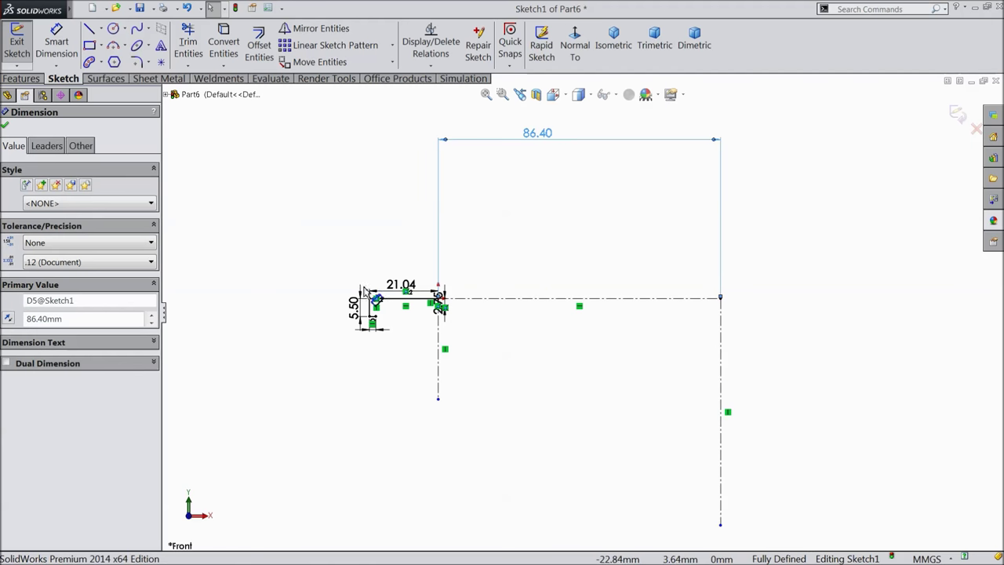
pyautogui.moveTo(406, 290); pyautogui.dragTo(396, 178)
pyautogui.scroll(-3, 424, 305)
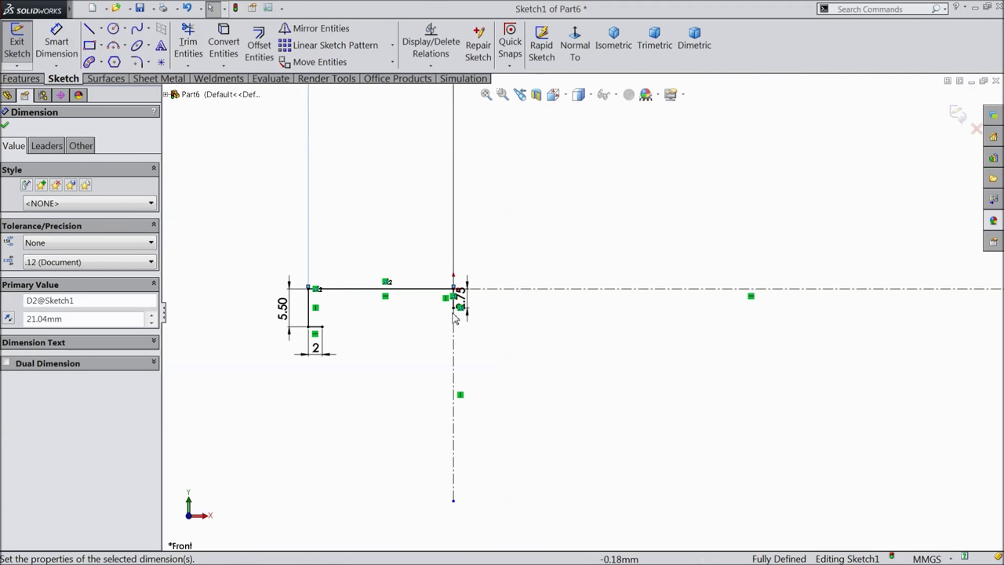
pyautogui.scroll(4, 463, 324)
pyautogui.click(137, 29)
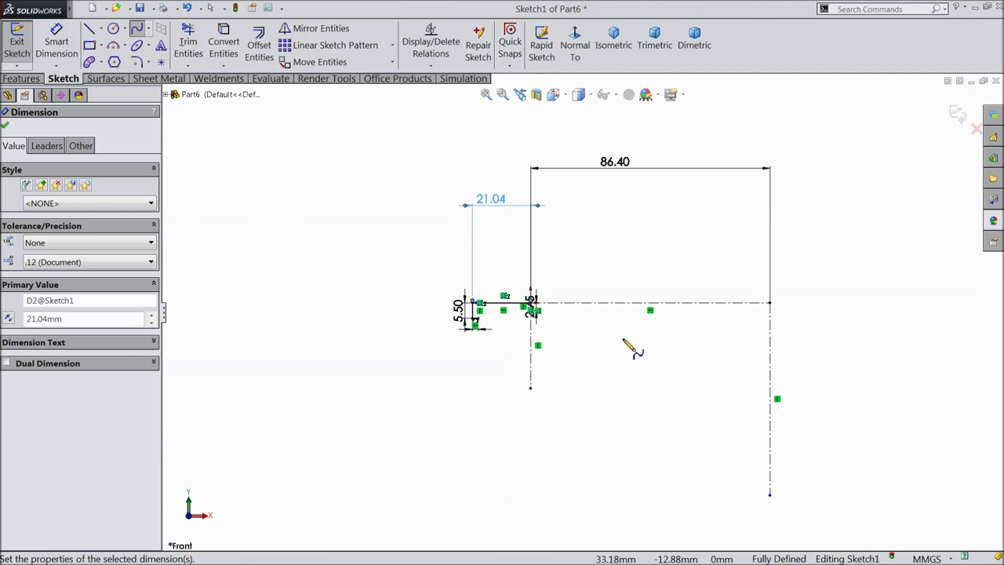
# Step: Draw a spline from the 2.75 mm edge to the right centerline and curve it via its tangent handles
pyautogui.scroll(2, 677, 387)
pyautogui.scroll(-3, 753, 419)
pyautogui.scroll(-3, 388, 262)
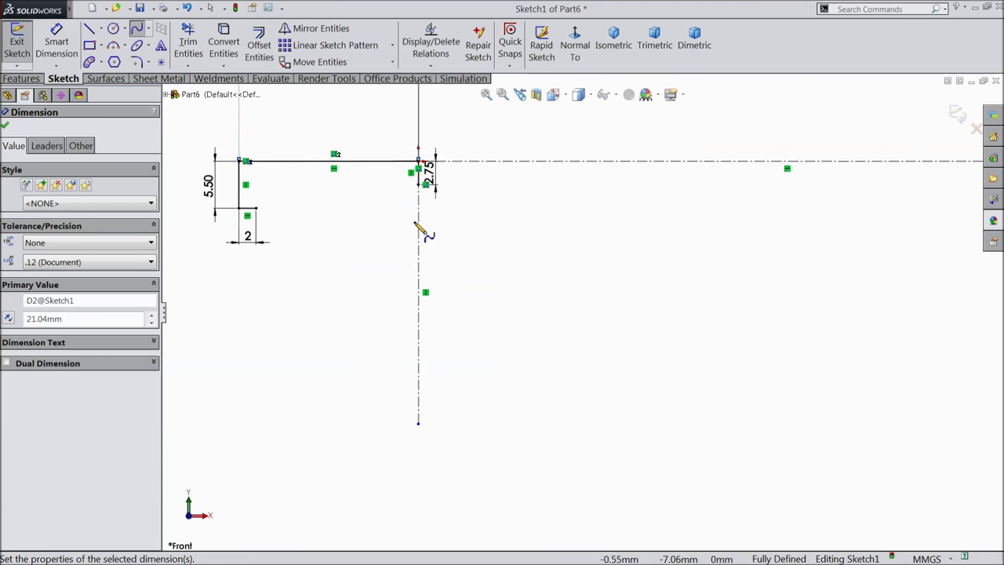
pyautogui.click(372, 218)
pyautogui.scroll(5, 588, 345)
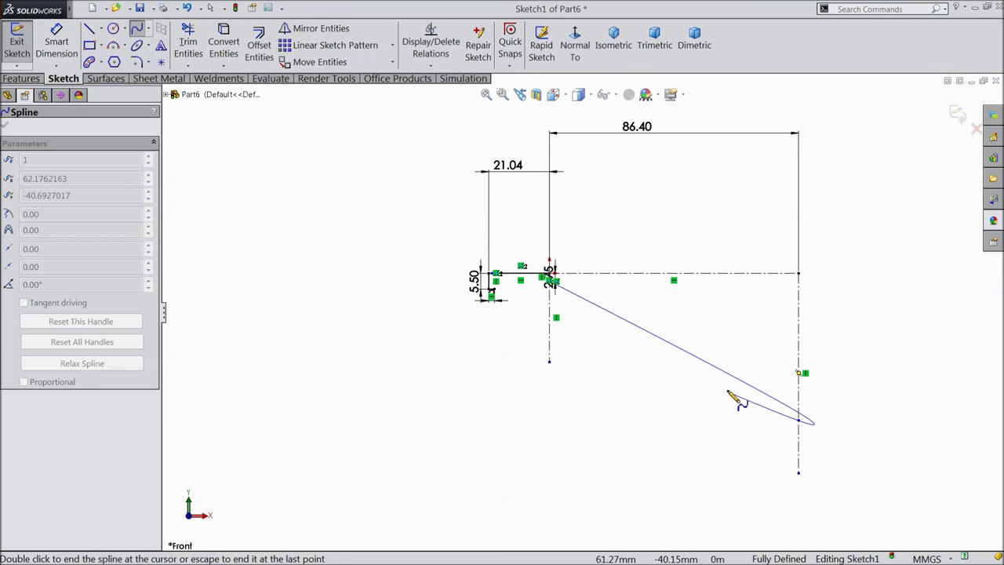
pyautogui.rightClick(692, 385)
pyautogui.click(719, 158)
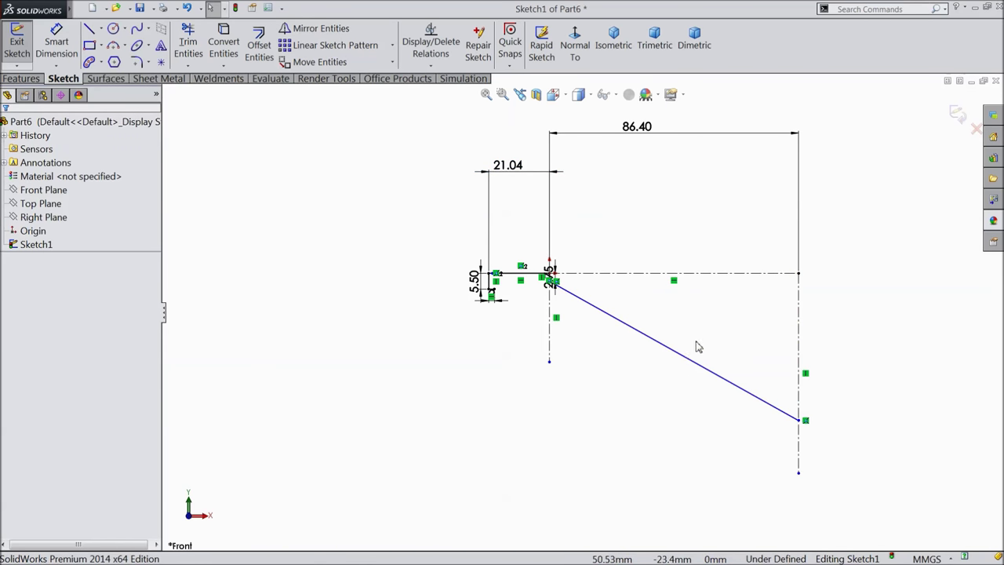
pyautogui.click(682, 362)
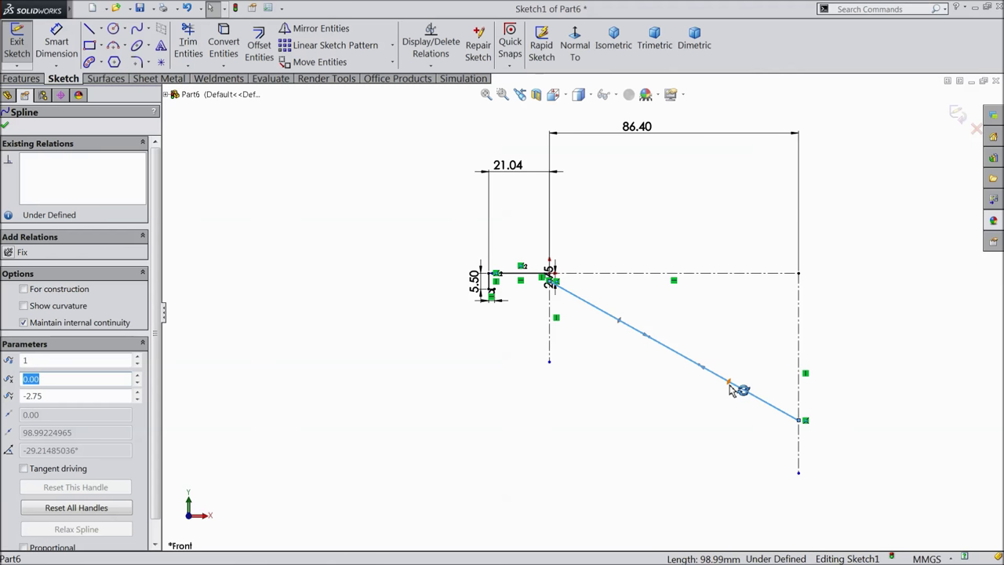
pyautogui.moveTo(729, 386); pyautogui.dragTo(720, 415)
pyautogui.moveTo(604, 345); pyautogui.dragTo(585, 334)
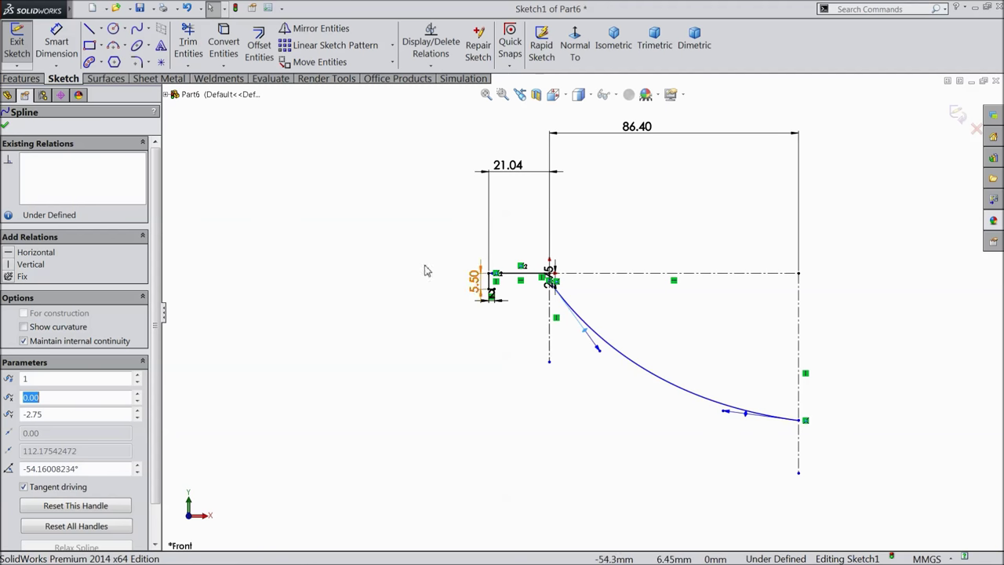
# Step: Draw a second spline from the 2 mm edge's bottom through a midpoint to the right centerline
pyautogui.click(137, 28)
pyautogui.scroll(-2, 596, 361)
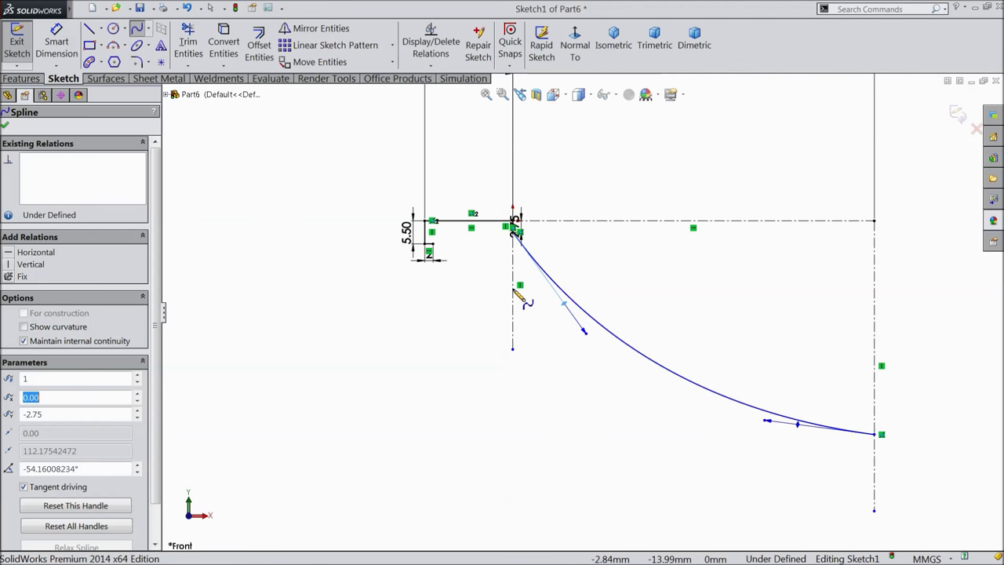
pyautogui.scroll(-4, 459, 266)
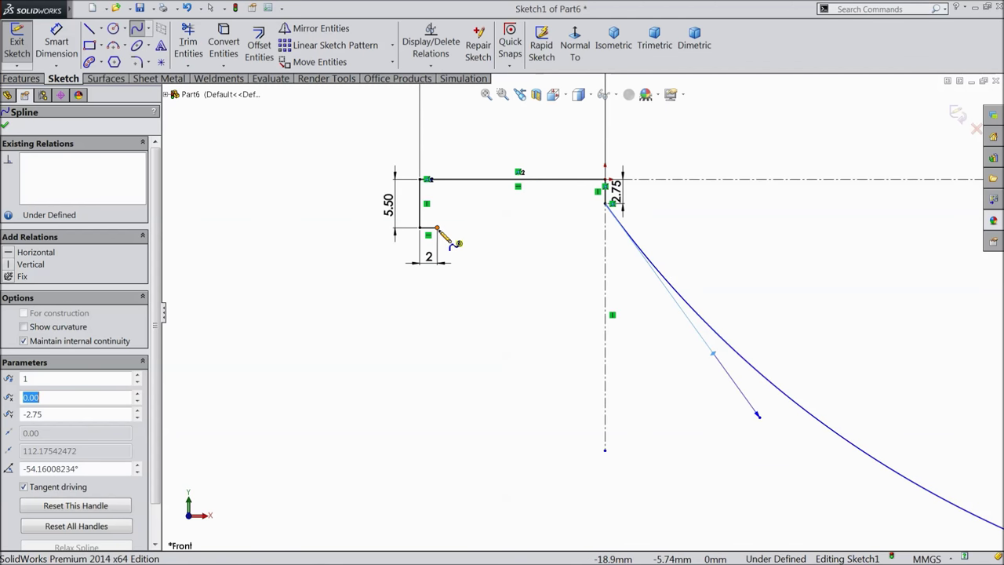
pyautogui.click(436, 228)
pyautogui.click(587, 378)
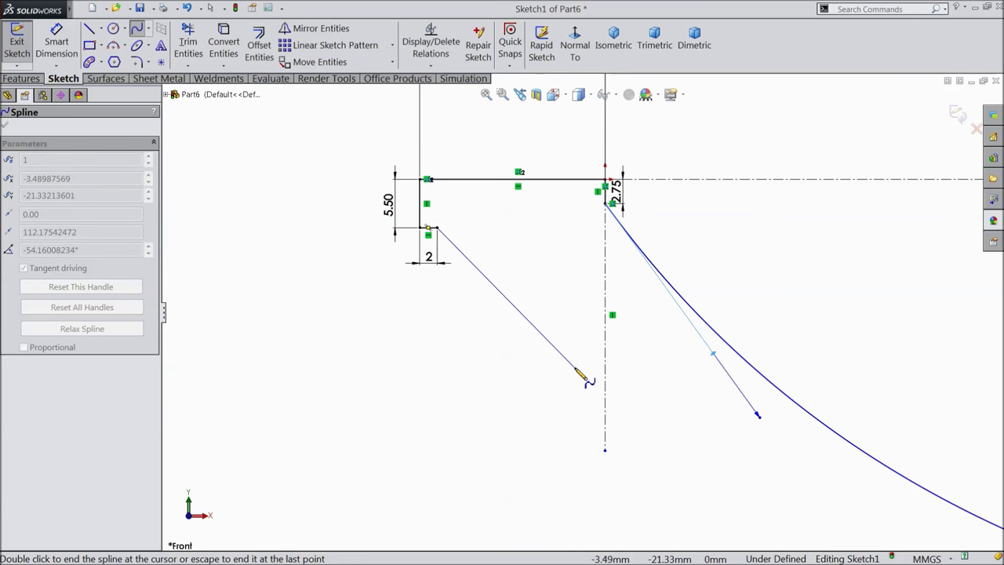
pyautogui.scroll(2, 594, 400)
pyautogui.scroll(2, 584, 392)
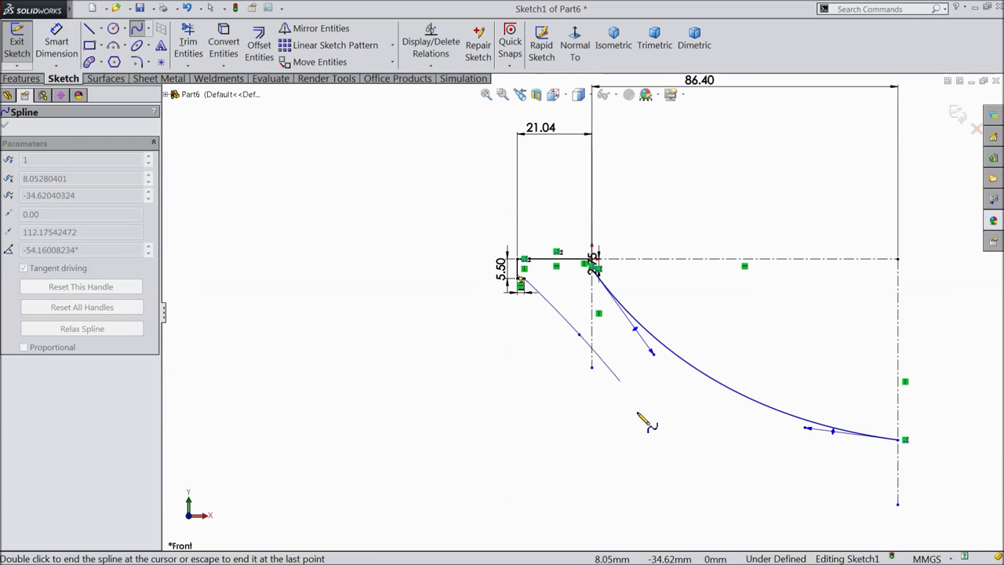
pyautogui.rightClick(900, 474)
pyautogui.click(910, 168)
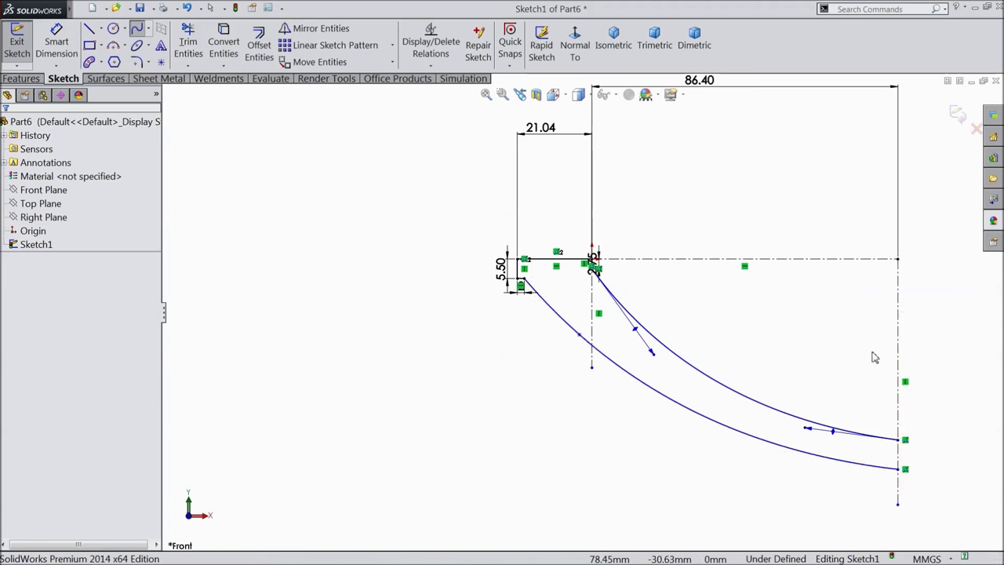
# Step: Draw a vertical line joining the right ends of the two splines
pyautogui.scroll(2, 581, 312)
pyautogui.scroll(-3, 893, 417)
pyautogui.press('l')
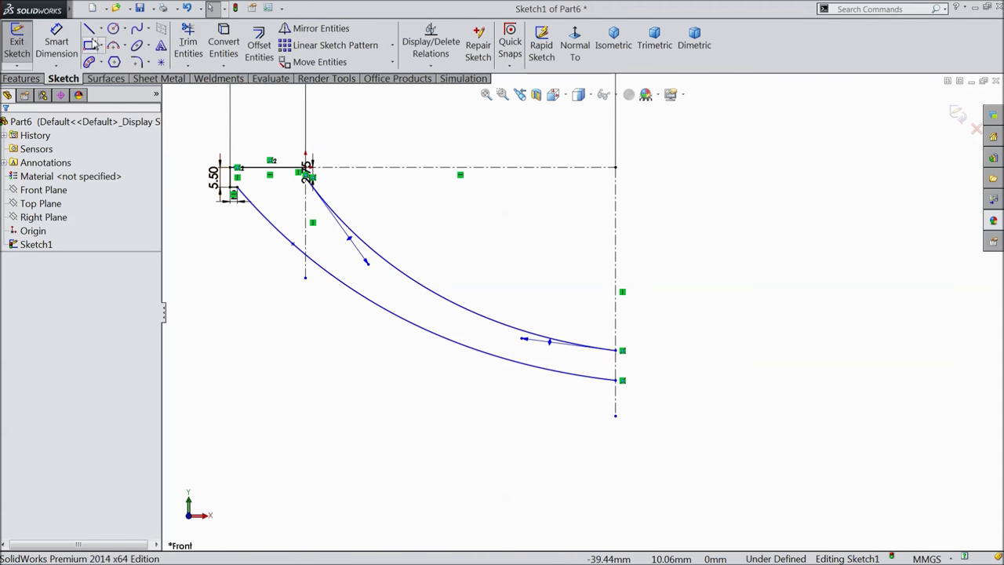
pyautogui.click(617, 350)
pyautogui.click(617, 381)
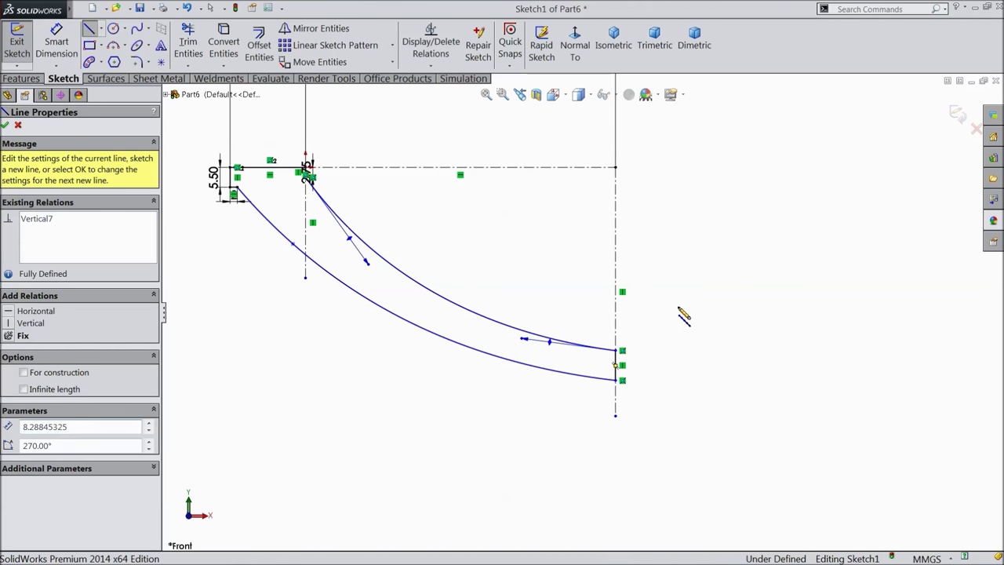
pyautogui.rightClick(681, 314)
pyautogui.click(695, 151)
# Step: Dimension the joining line to 12.215 mm
pyautogui.click(57, 43)
pyautogui.click(617, 365)
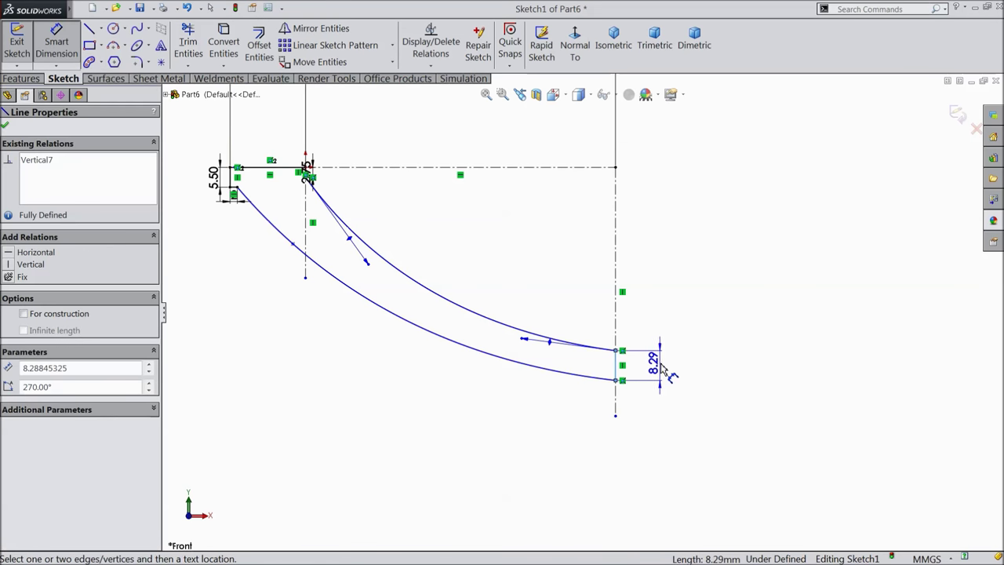
pyautogui.click(666, 367)
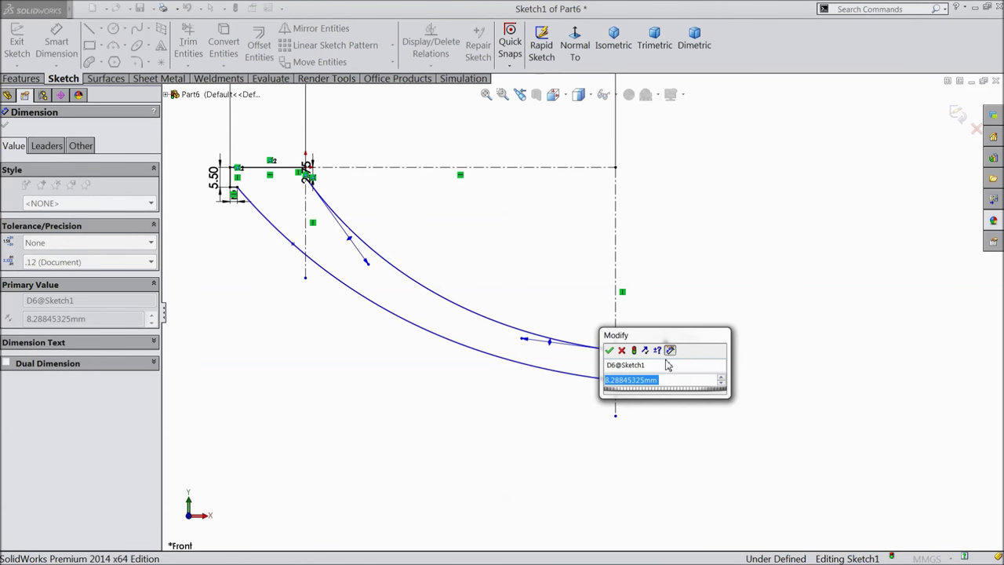
pyautogui.write('12.215')
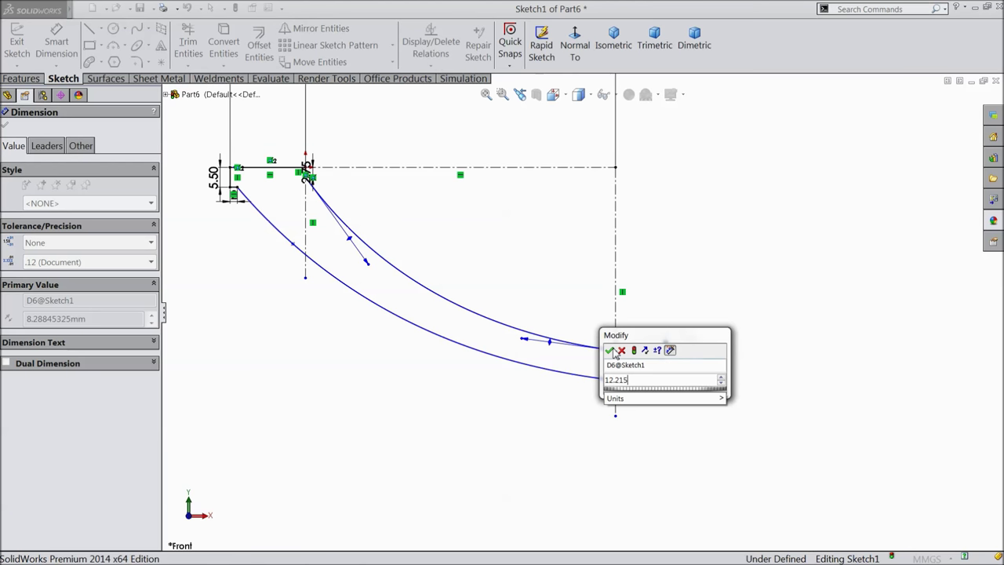
pyautogui.click(610, 350)
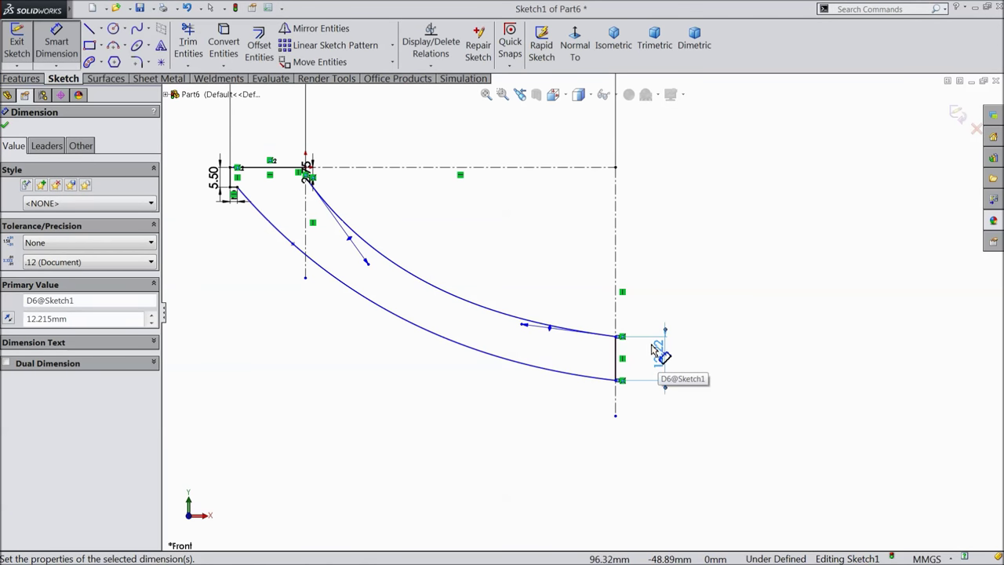
# Step: Set the height from the lower spline endpoint to the top centerline to 63.74 mm
pyautogui.click(616, 382)
pyautogui.click(616, 167)
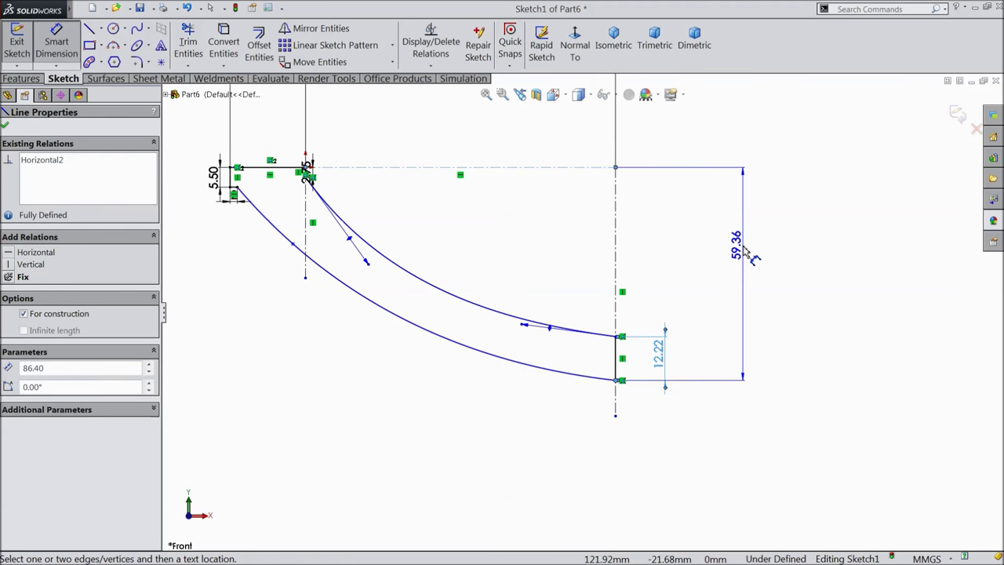
pyautogui.click(742, 247)
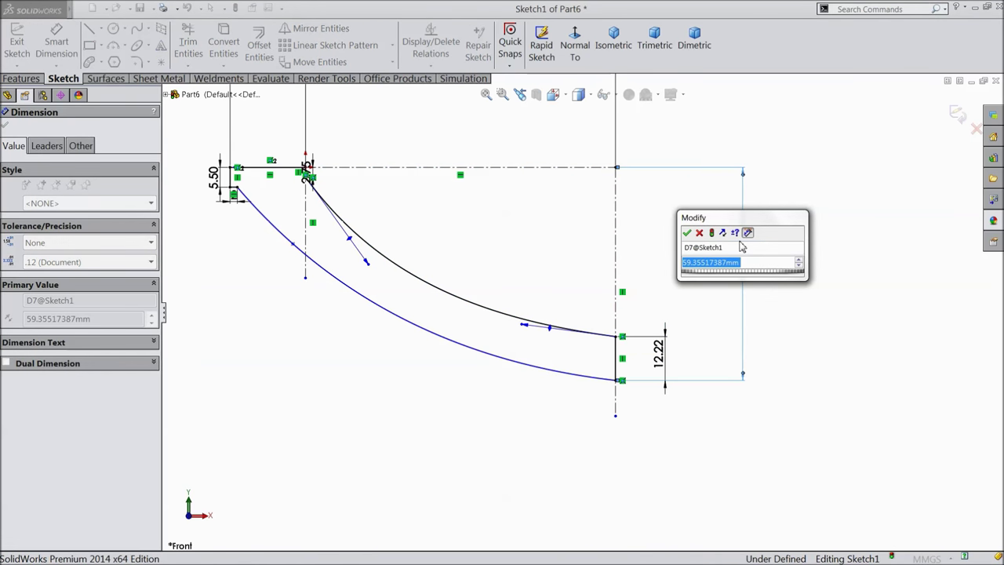
pyautogui.write('63.74')
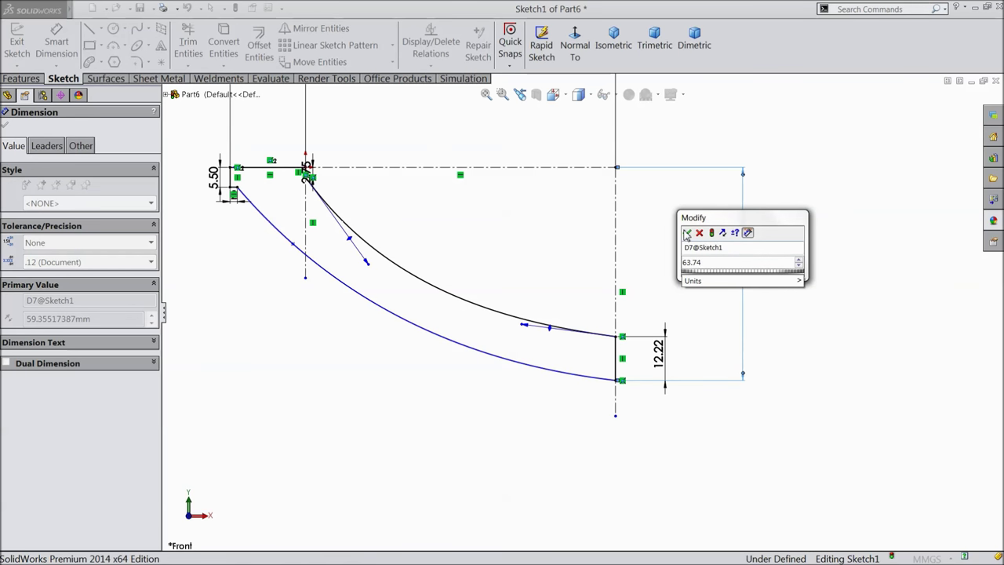
pyautogui.click(687, 233)
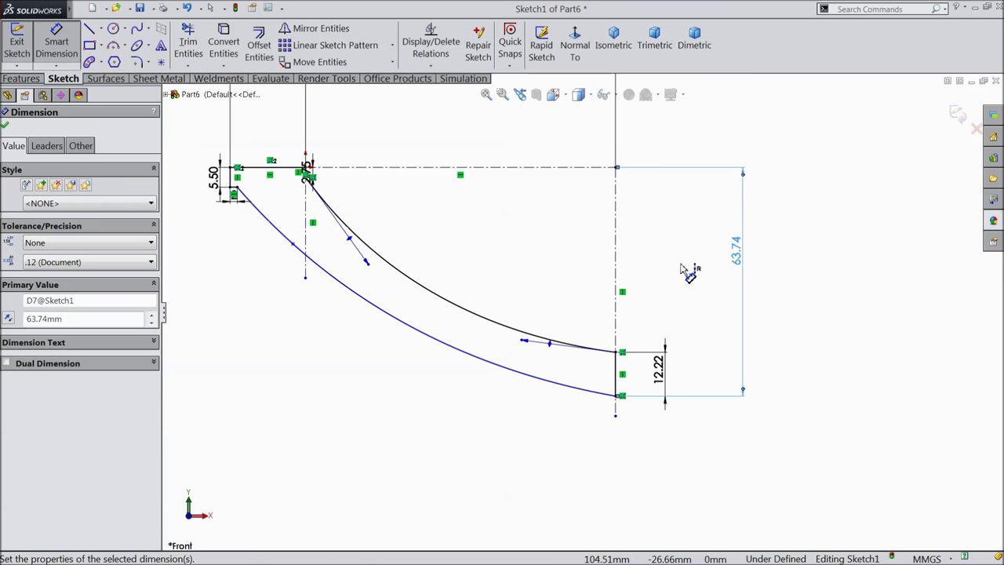
pyautogui.scroll(1, 594, 280)
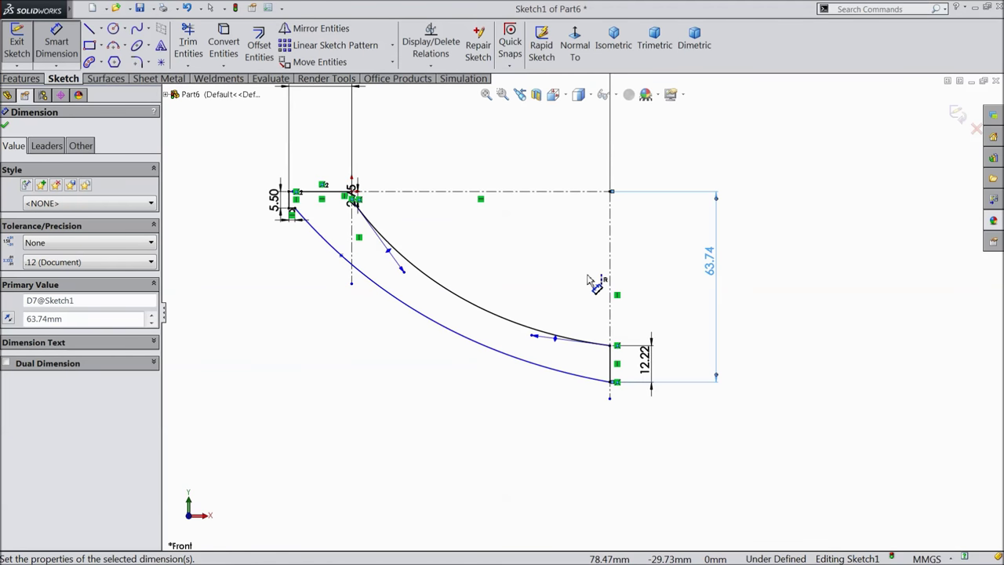
pyautogui.scroll(-1, 443, 263)
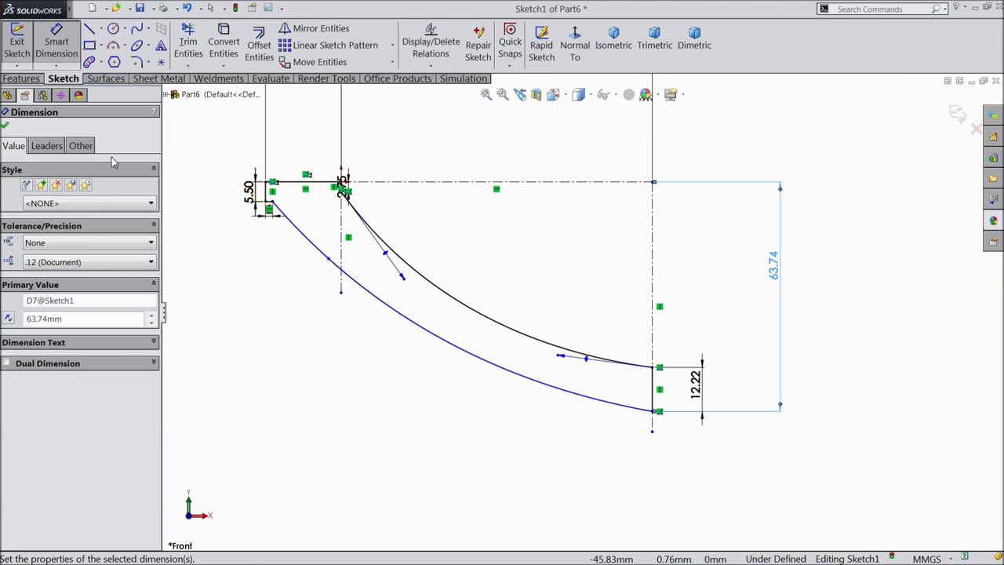
pyautogui.click(6, 126)
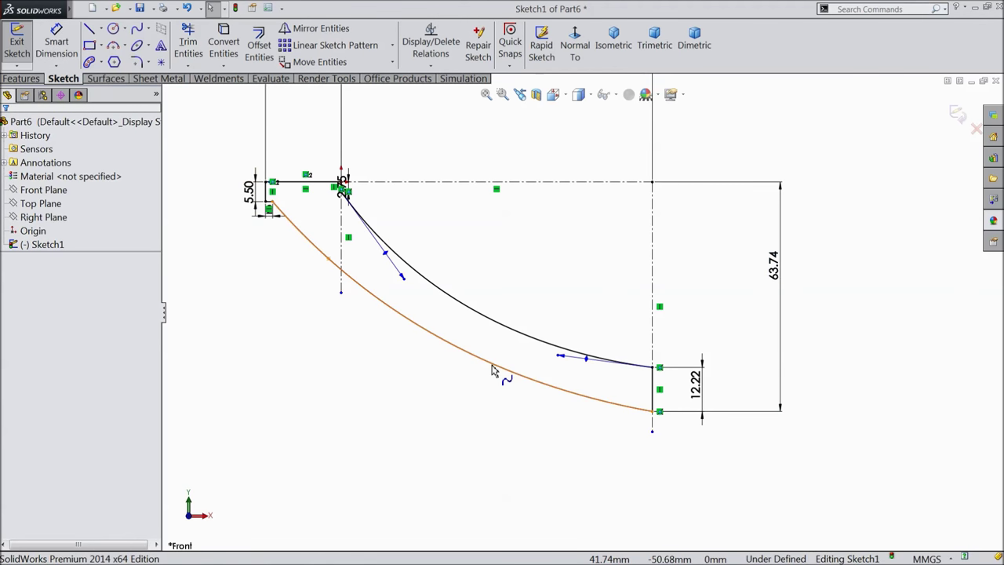
# Step: Reshape the lower outer-wall spline by dragging its end tangent handle and middle point
pyautogui.click(504, 375)
pyautogui.moveTo(554, 398); pyautogui.dragTo(602, 419)
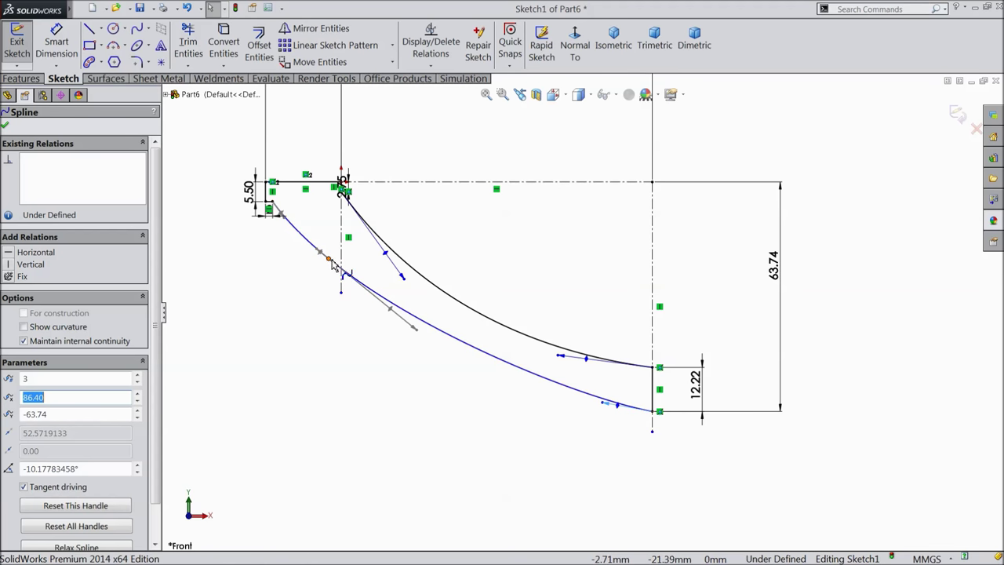
pyautogui.moveTo(332, 268)
pyautogui.mouseDown()
pyautogui.moveTo(345, 255)
pyautogui.moveTo(341, 267)
pyautogui.mouseUp()
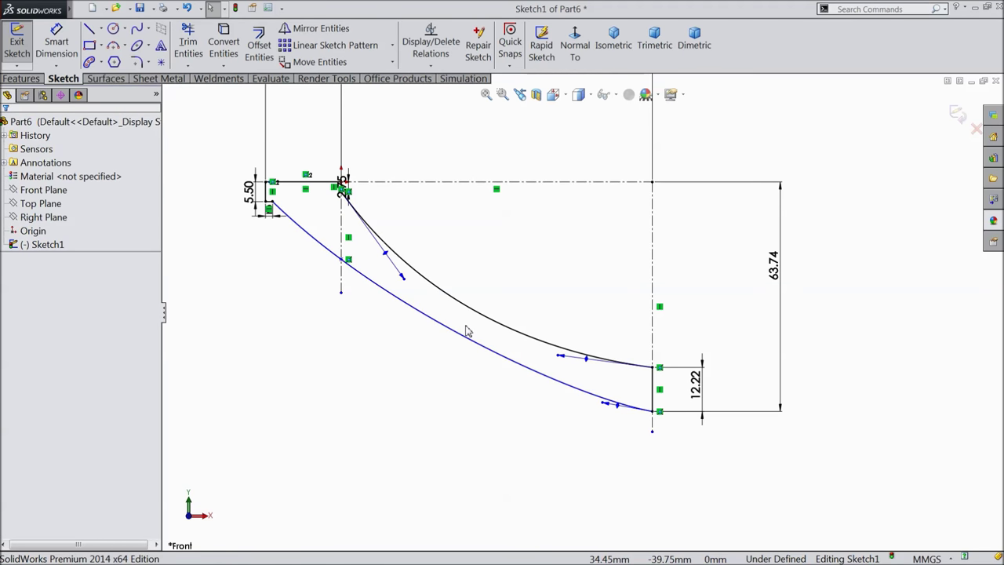
pyautogui.scroll(-2, 467, 304)
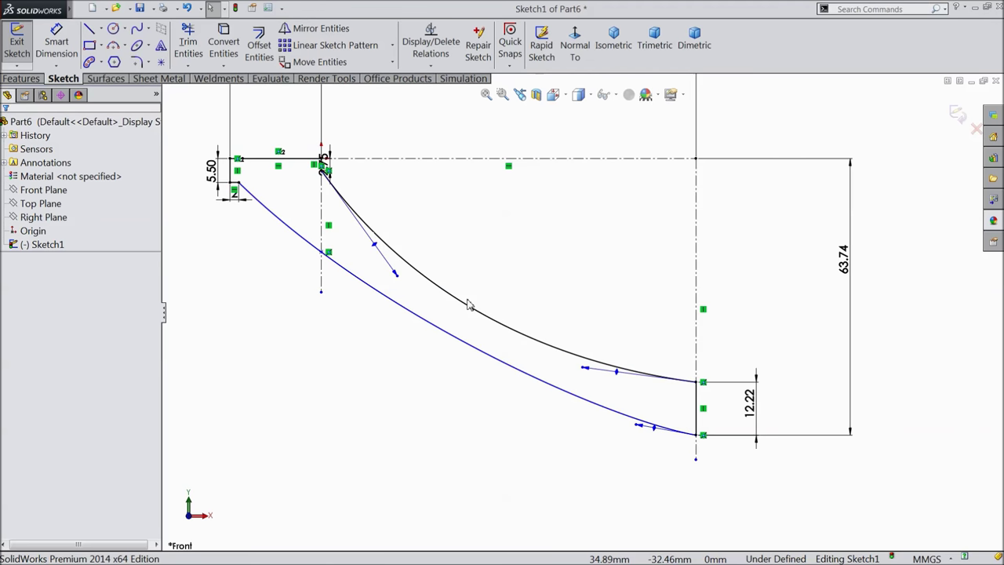
pyautogui.moveTo(644, 430)
pyautogui.mouseDown()
pyautogui.moveTo(655, 438)
pyautogui.moveTo(605, 430)
pyautogui.moveTo(601, 418)
pyautogui.mouseUp()
pyautogui.scroll(1, 396, 179)
# Step: Try sketch fillets on the top-left and bottom-left rim corners, then close the failed fillet
pyautogui.scroll(-2, 259, 133)
pyautogui.click(137, 62)
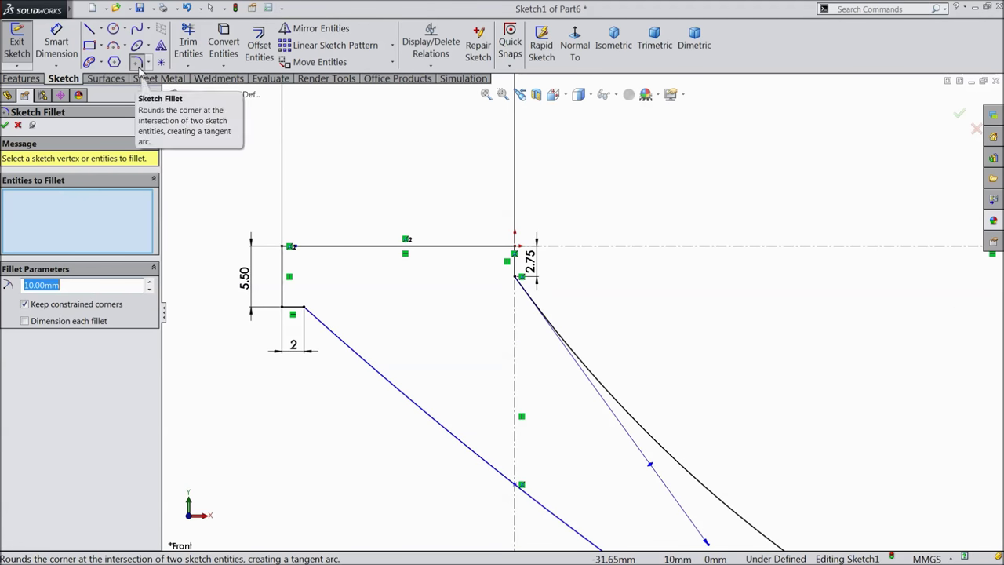
pyautogui.scroll(-2, 303, 285)
pyautogui.scroll(-1, 303, 288)
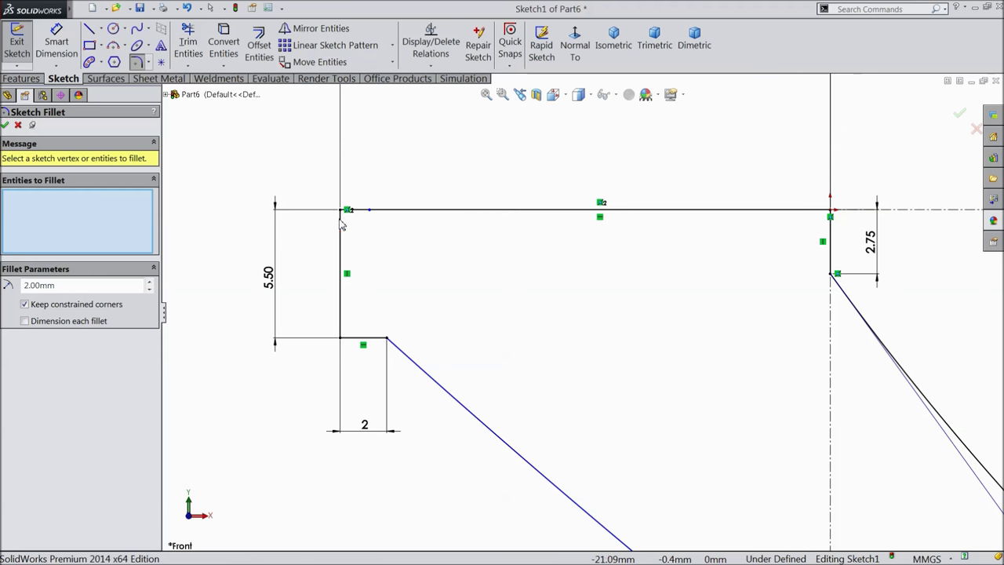
pyautogui.click(341, 214)
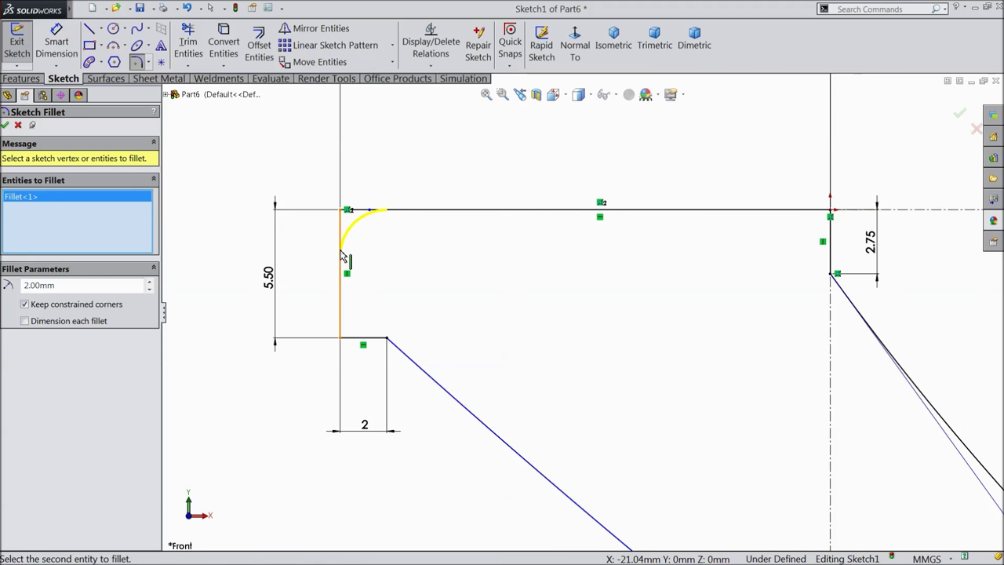
pyautogui.click(341, 339)
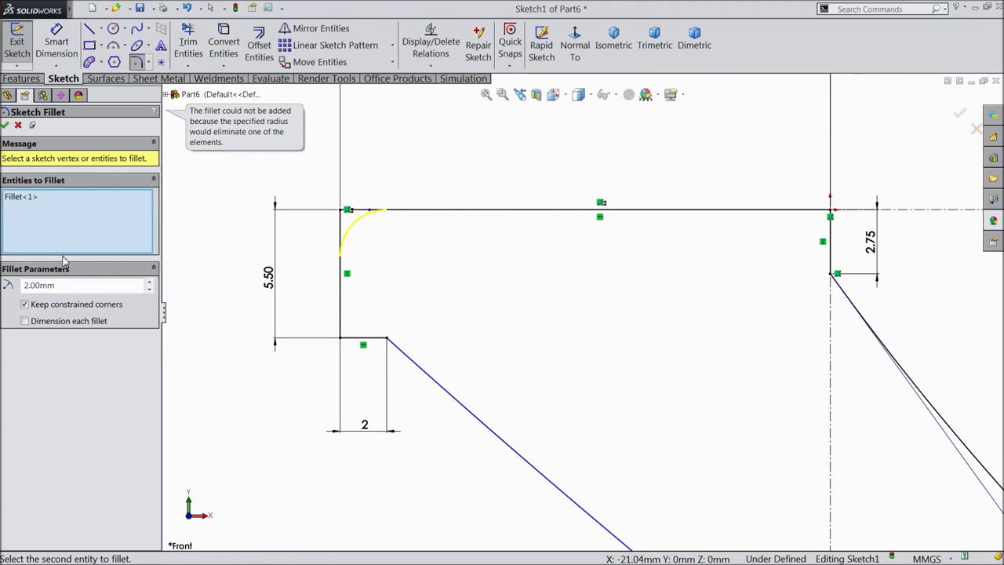
pyautogui.click(5, 126)
# Step: Replace the 2 mm lip dimension with a 3 mm length on the short lip line
pyautogui.click(387, 340)
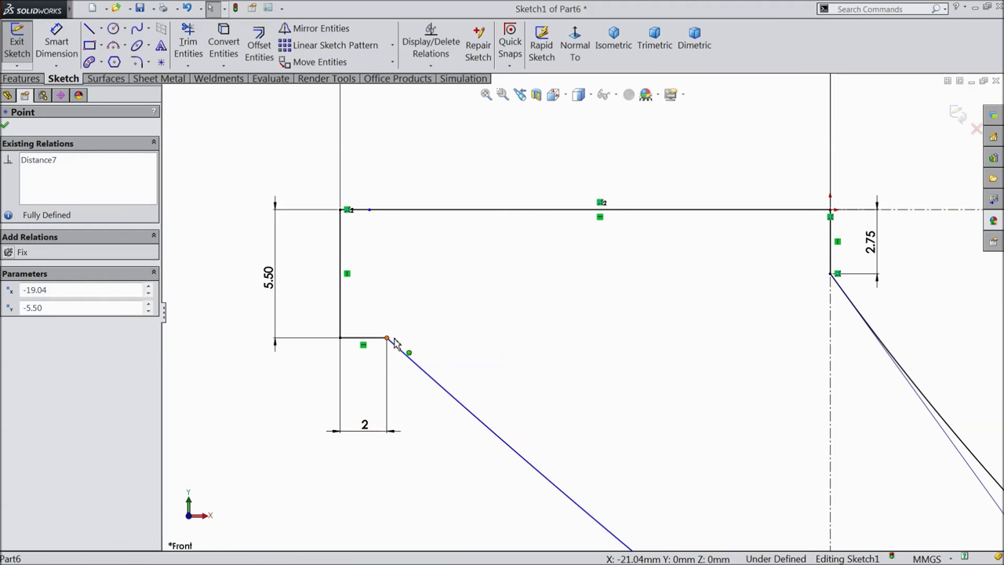
pyautogui.click(364, 425)
pyautogui.press('Delete')
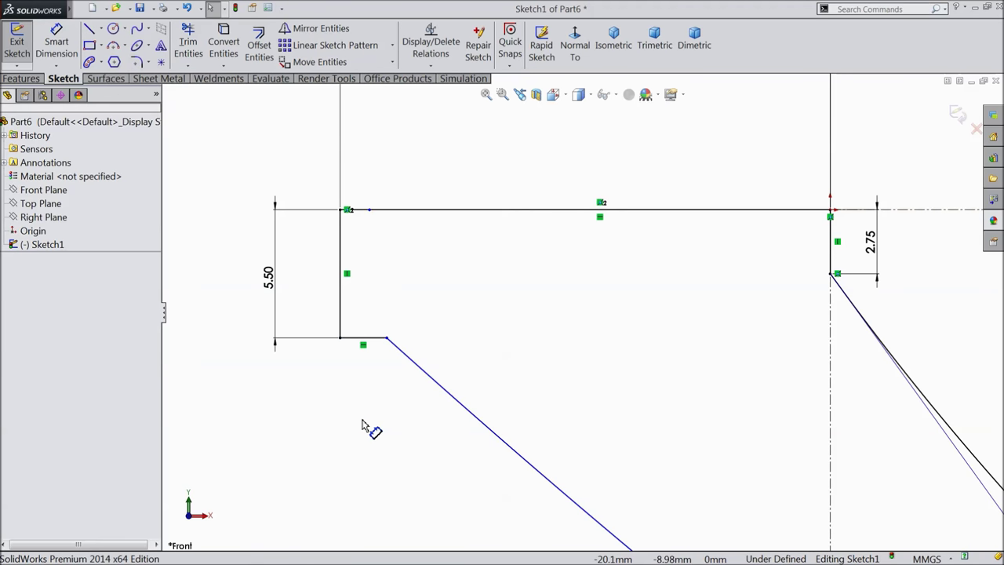
pyautogui.click(61, 51)
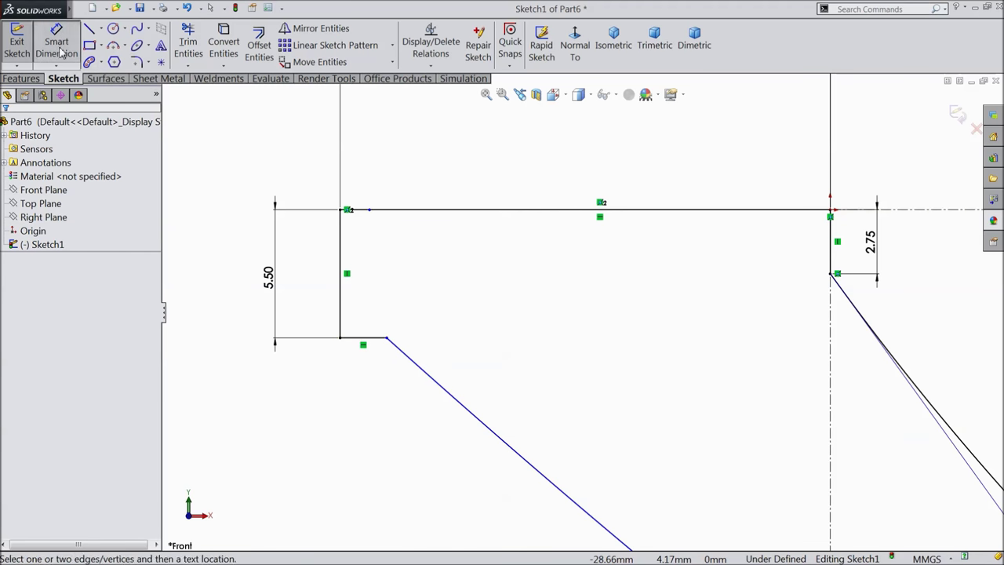
pyautogui.click(375, 339)
pyautogui.click(370, 376)
pyautogui.write('3')
pyautogui.press('Return')
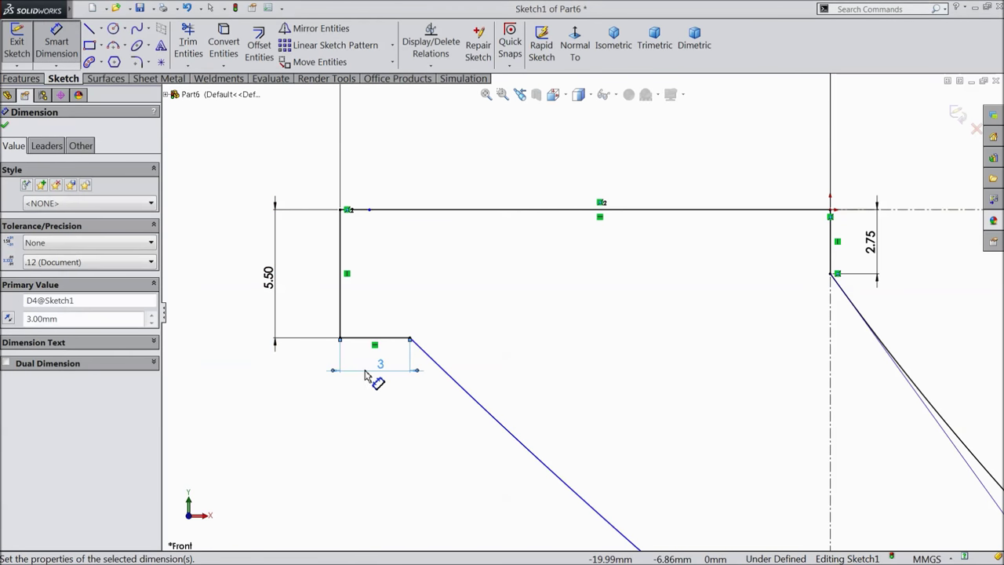
pyautogui.click(9, 126)
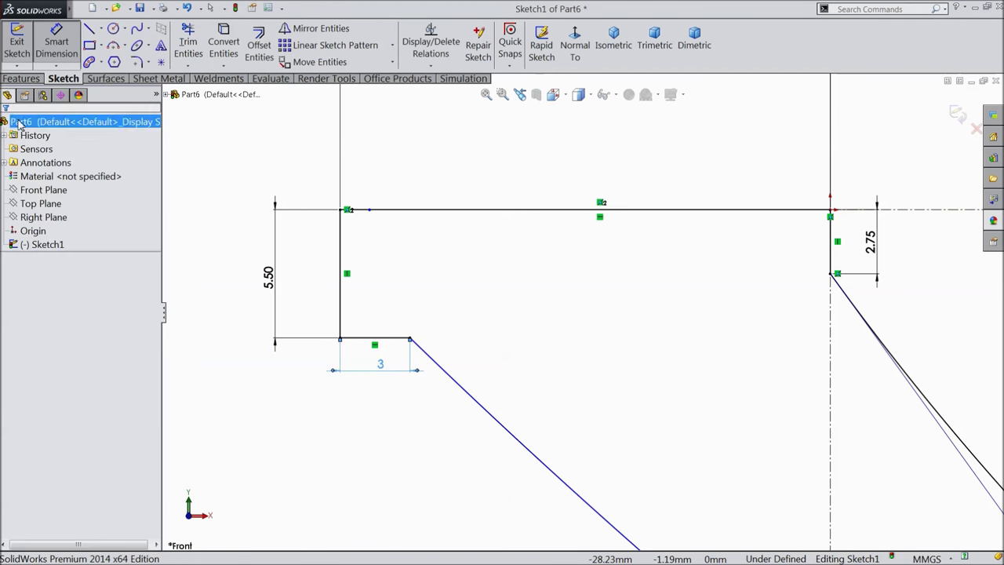
# Step: Round the top-left and bottom-left rim corners with 2 mm sketch fillets
pyautogui.click(137, 61)
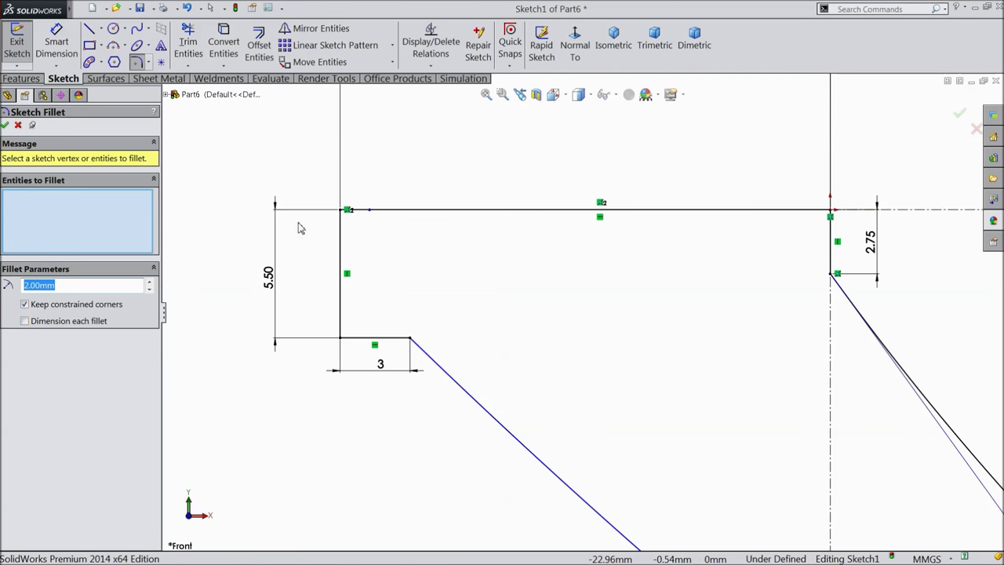
pyautogui.click(346, 293)
pyautogui.click(345, 341)
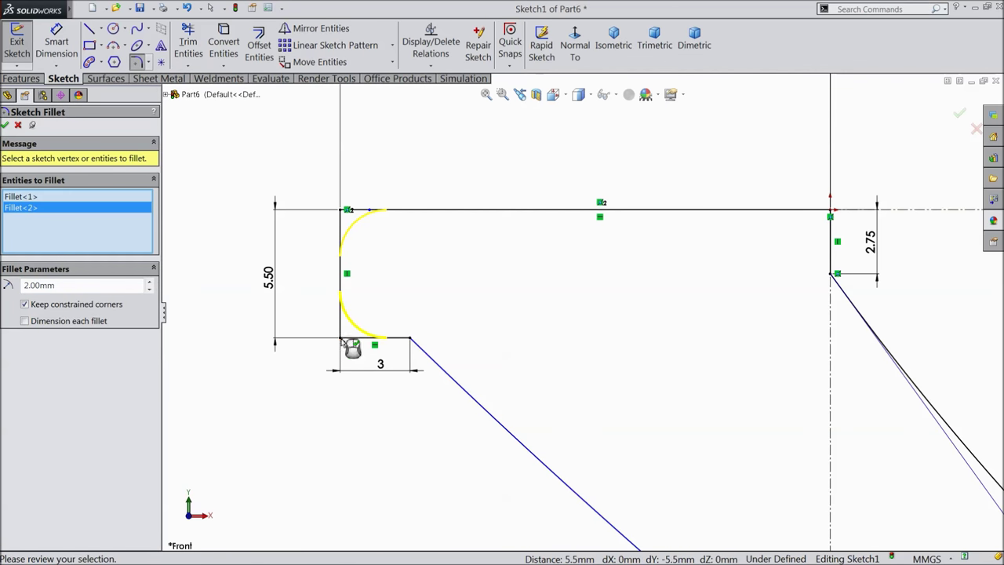
pyautogui.click(5, 125)
pyautogui.press('f')
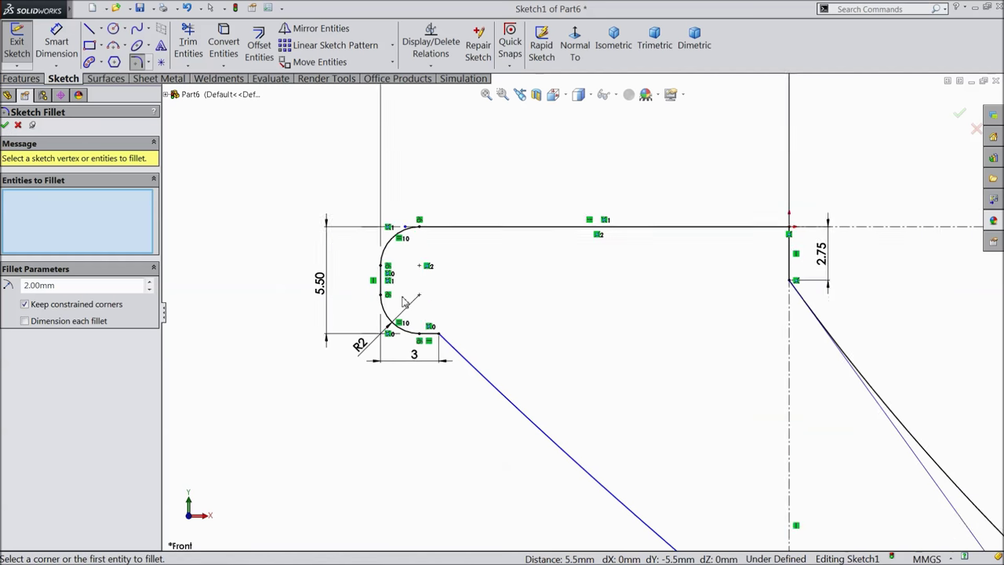
pyautogui.scroll(-2, 662, 383)
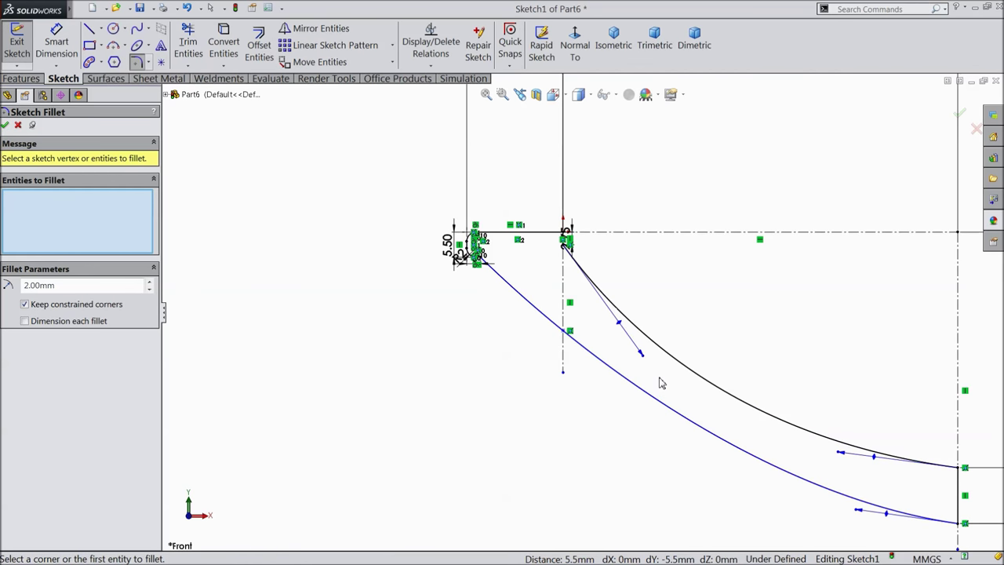
pyautogui.click(5, 126)
# Step: Drag the outer spline's point on the centerline to a new position
pyautogui.scroll(-1, 724, 374)
pyautogui.moveTo(482, 313)
pyautogui.mouseDown()
pyautogui.moveTo(499, 315)
pyautogui.moveTo(505, 289)
pyautogui.moveTo(504, 303)
pyautogui.mouseUp()
pyautogui.scroll(2, 471, 285)
pyautogui.scroll(-4, 439, 288)
pyautogui.scroll(-2, 376, 332)
pyautogui.scroll(-2, 294, 280)
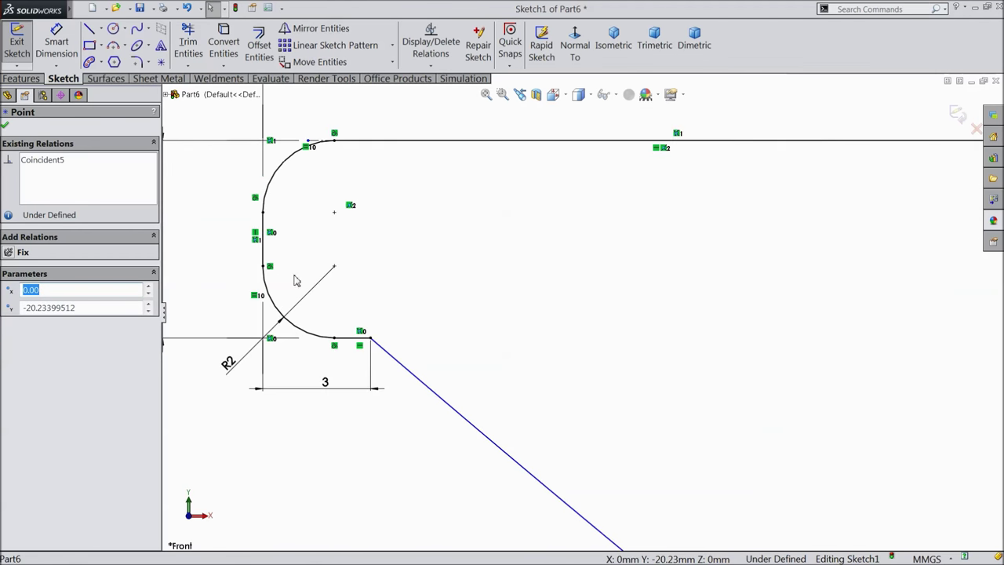
# Step: Attempt a fillet on the lip-to-spline corner, then cancel the unwanted tiny fillet
pyautogui.click(138, 63)
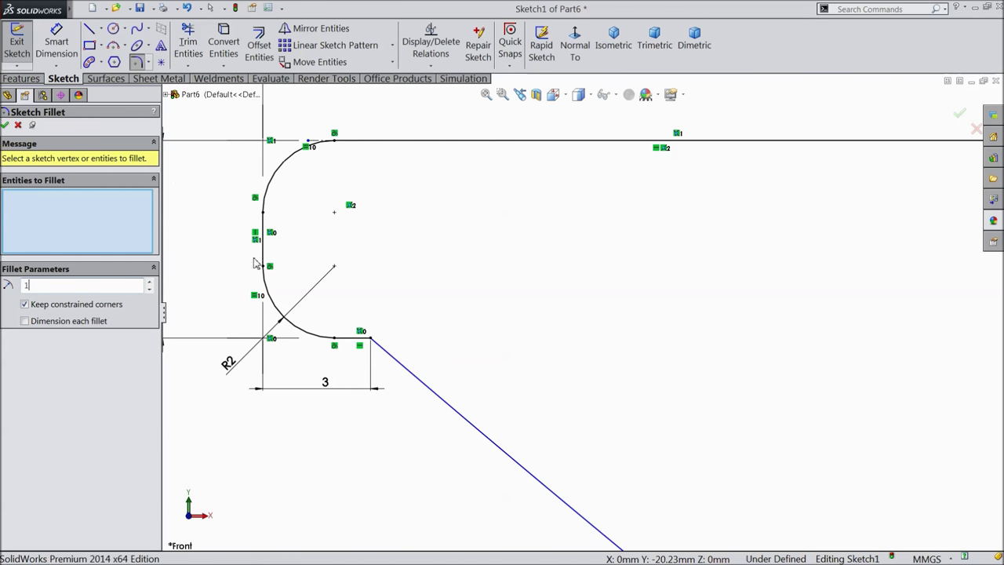
pyautogui.click(372, 342)
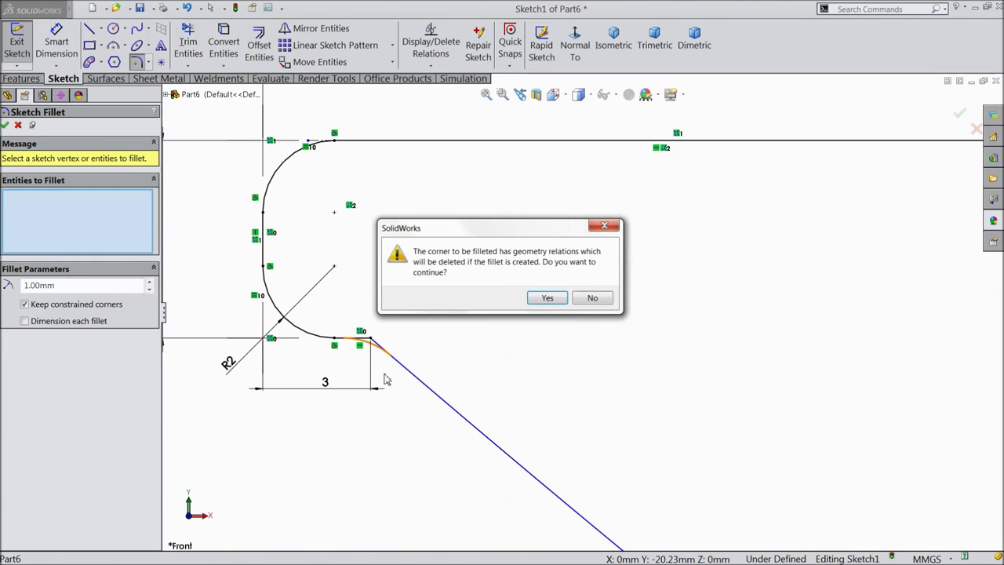
pyautogui.click(547, 299)
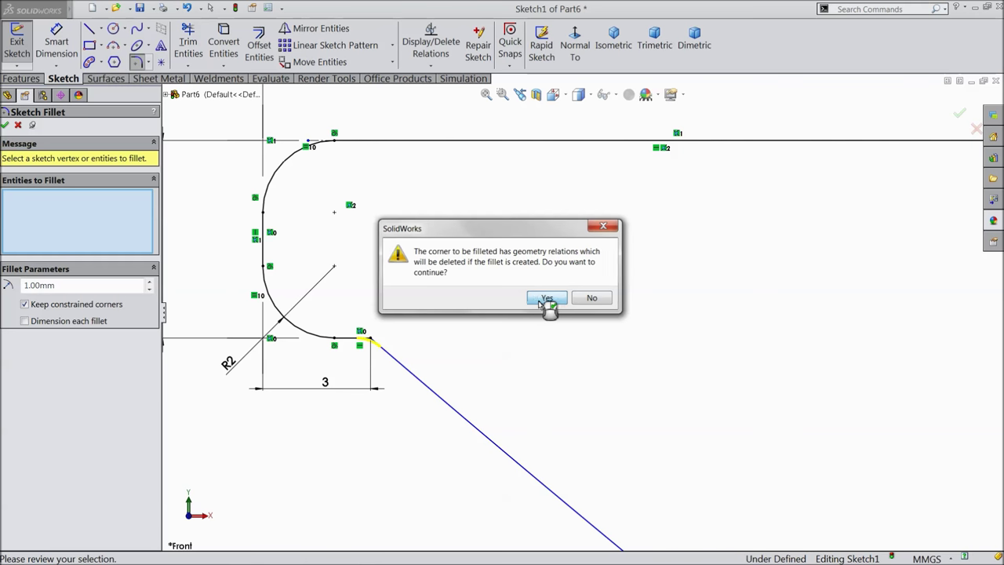
pyautogui.doubleClick(89, 286)
pyautogui.write('1432086')
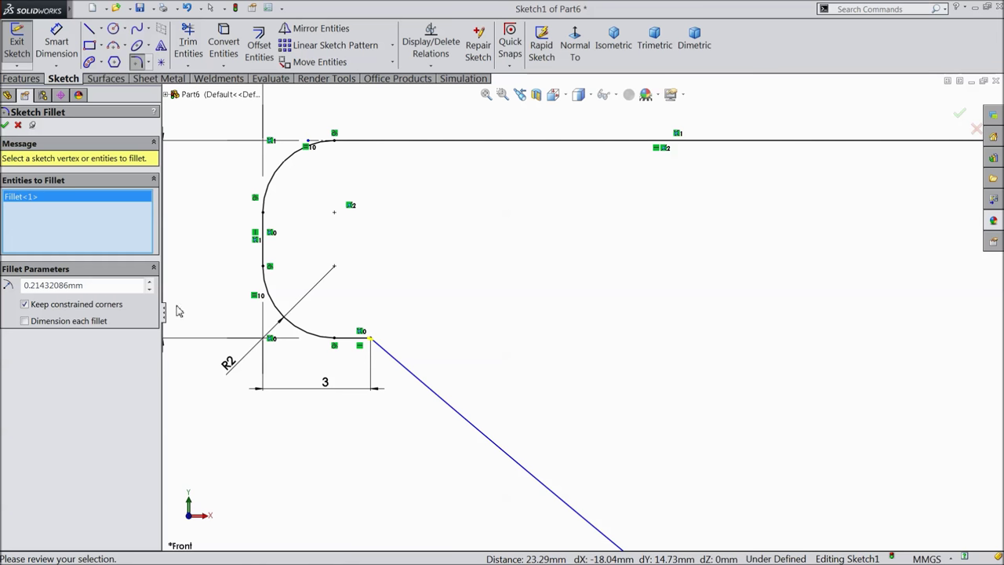
pyautogui.click(17, 126)
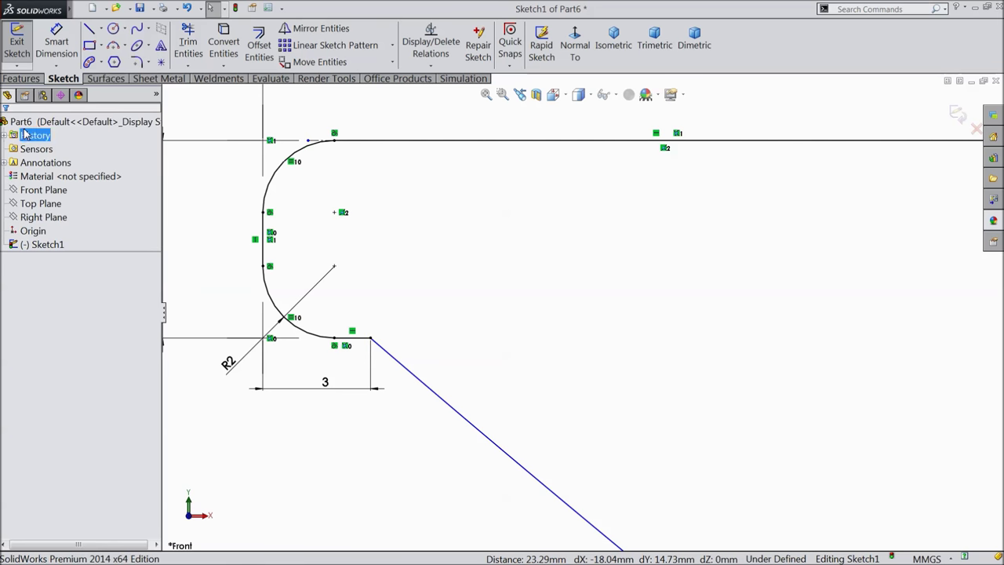
# Step: Round the corner where the lip meets the spline with a 1 mm fillet, accepting relation removal
pyautogui.click(137, 63)
pyautogui.write('1')
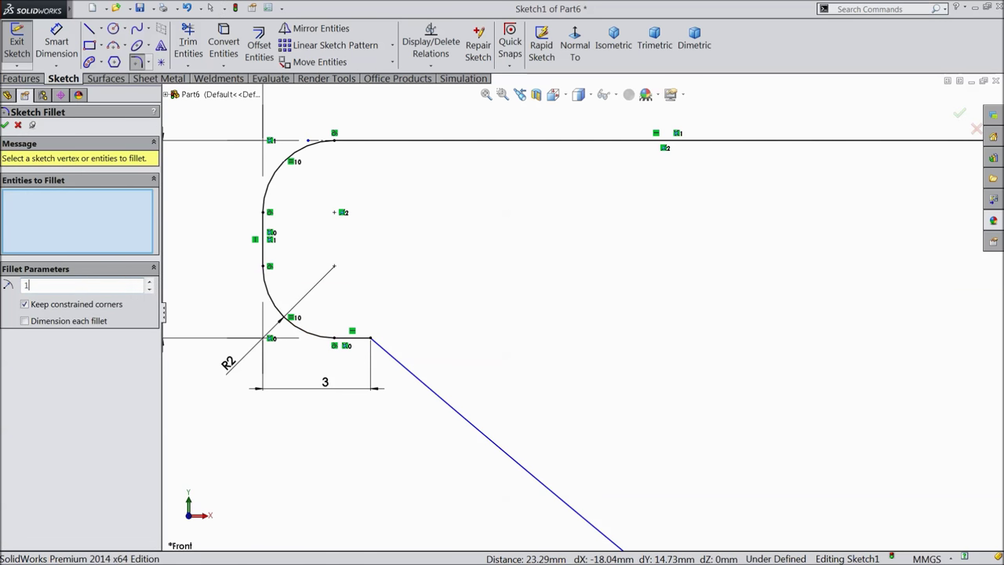
pyautogui.click(371, 340)
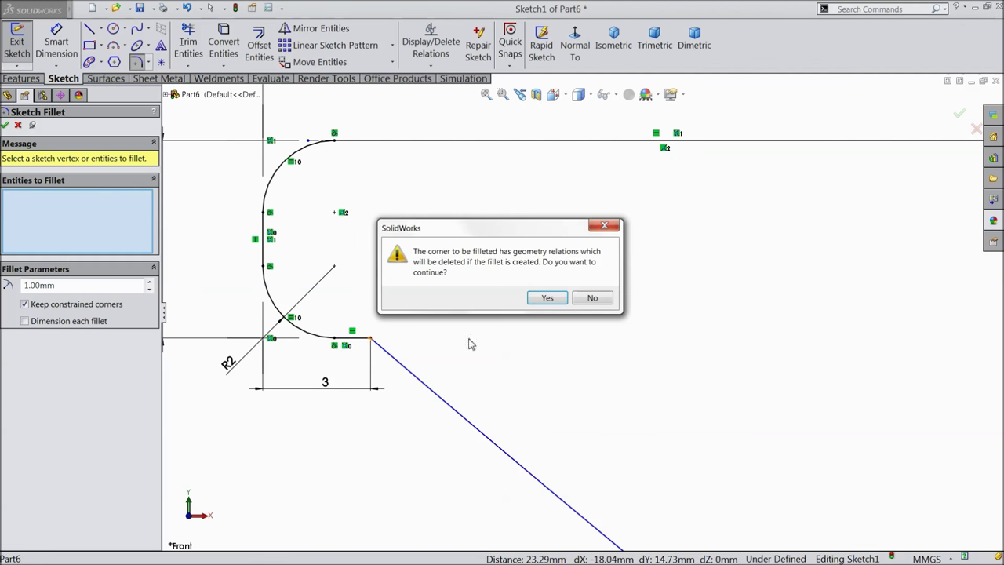
pyautogui.click(546, 299)
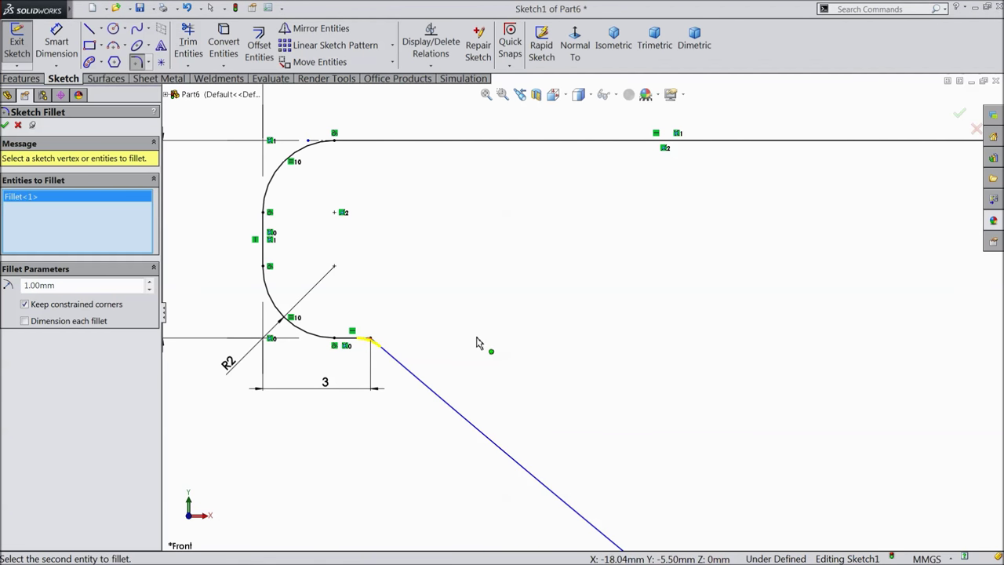
pyautogui.click(5, 125)
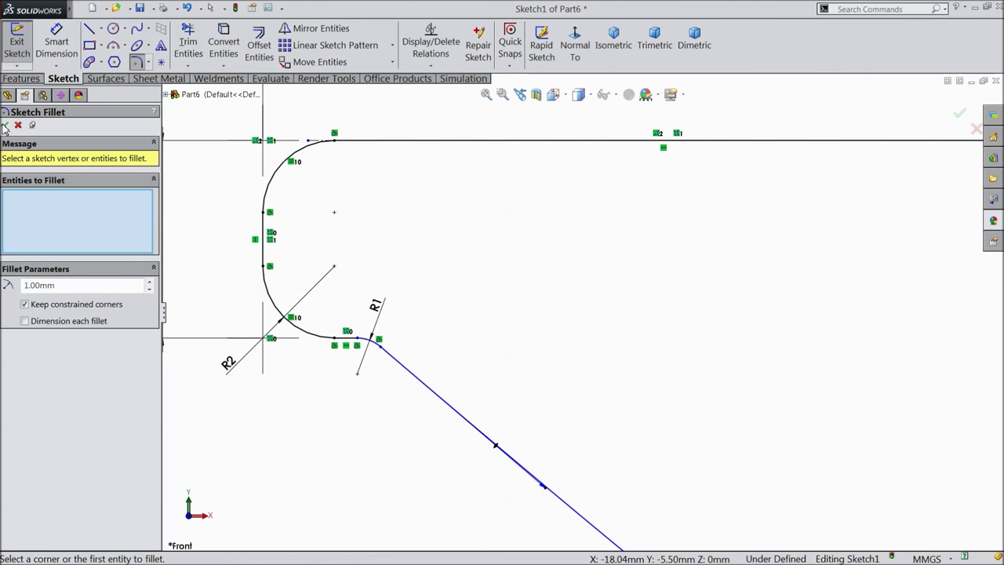
pyautogui.click(4, 126)
pyautogui.scroll(5, 471, 330)
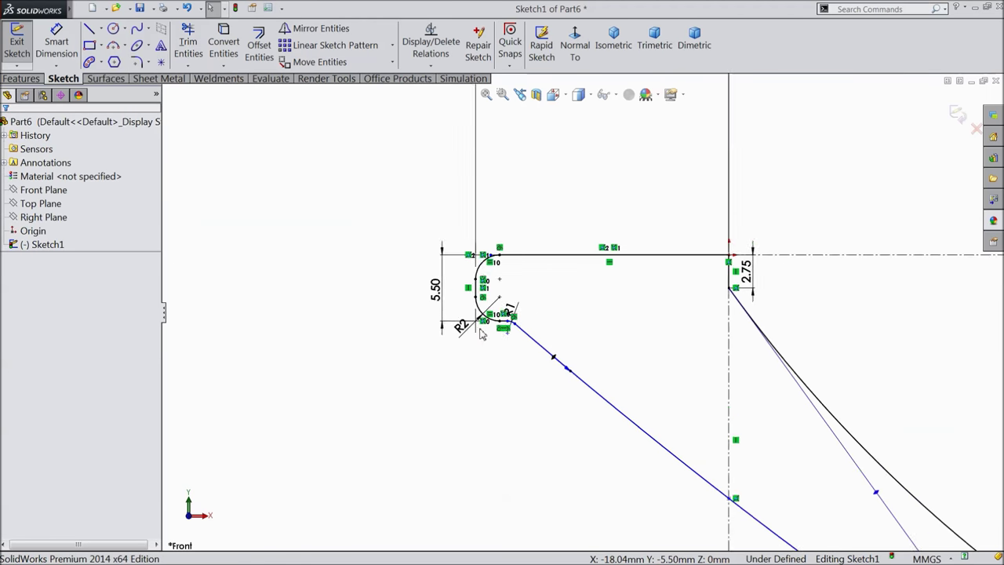
pyautogui.scroll(5, 510, 351)
pyautogui.scroll(-2, 639, 311)
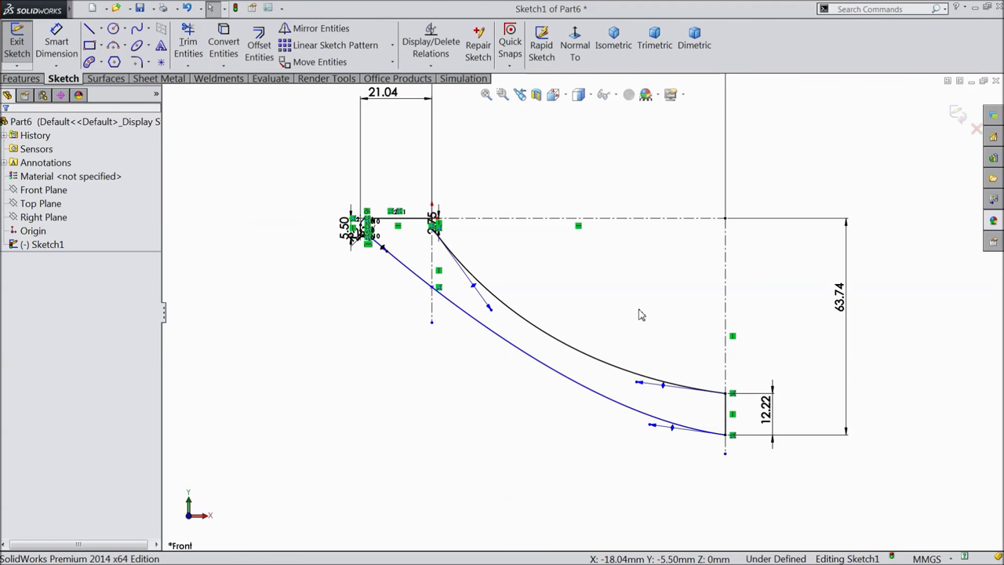
pyautogui.scroll(-2, 590, 283)
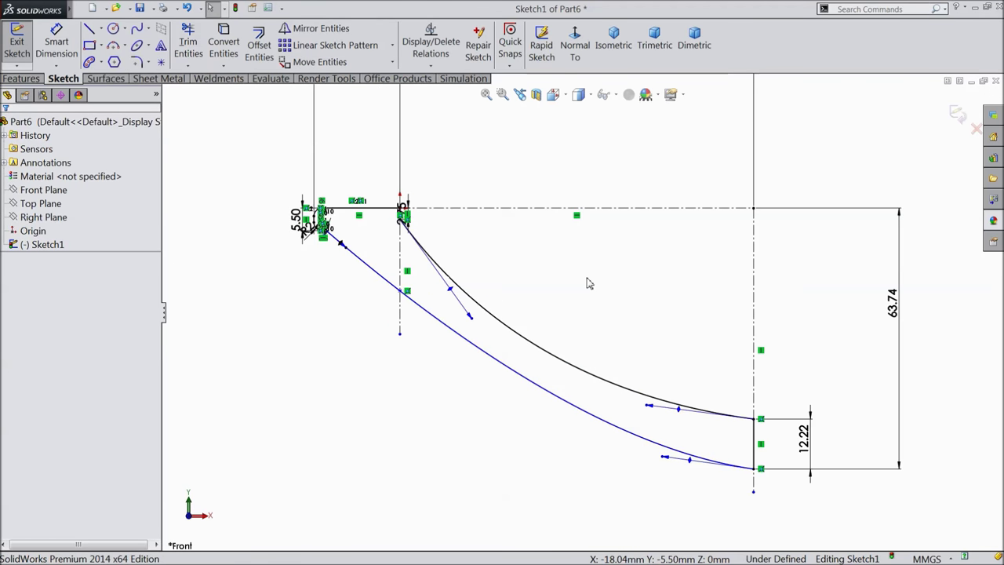
pyautogui.click(18, 79)
pyautogui.click(69, 47)
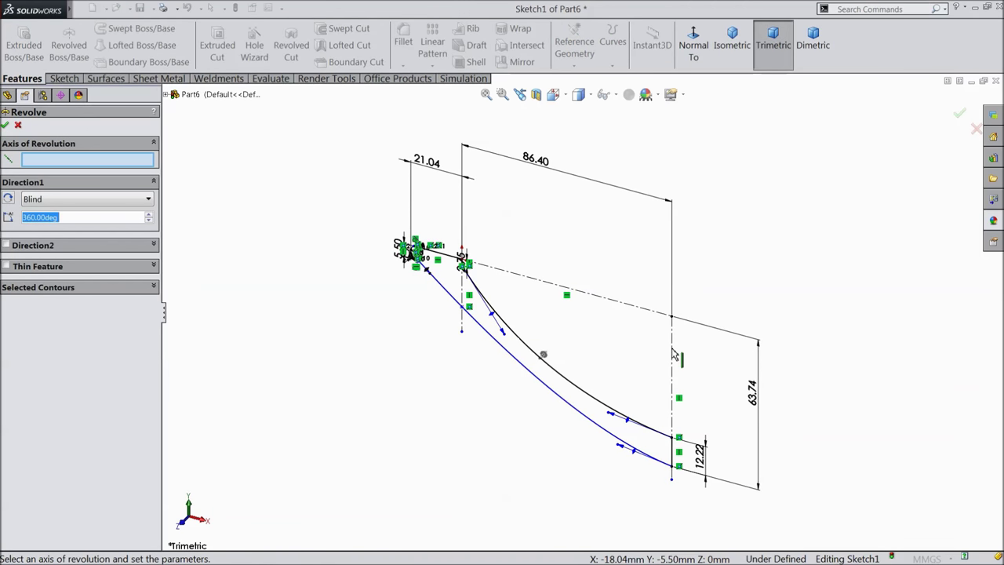
# Step: Revolve the profile 360° around the vertical centerline to create Revolve1
pyautogui.click(672, 357)
pyautogui.scroll(2, 657, 365)
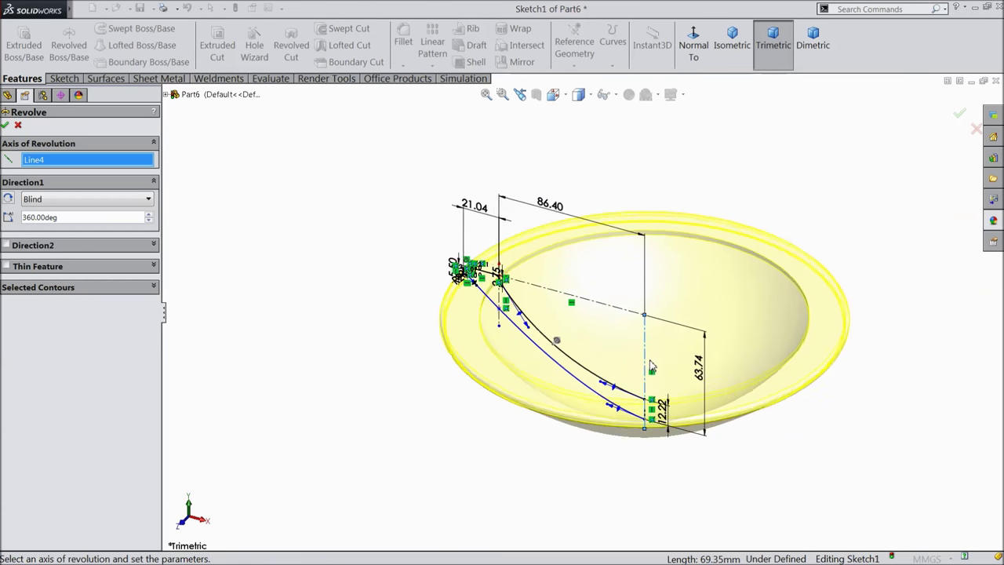
pyautogui.scroll(-2, 729, 339)
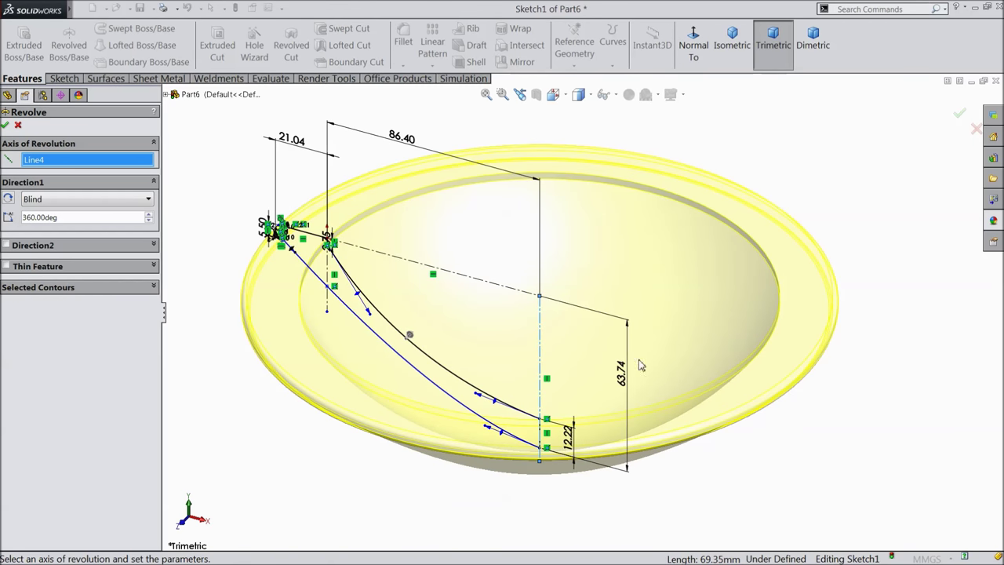
pyautogui.click(5, 125)
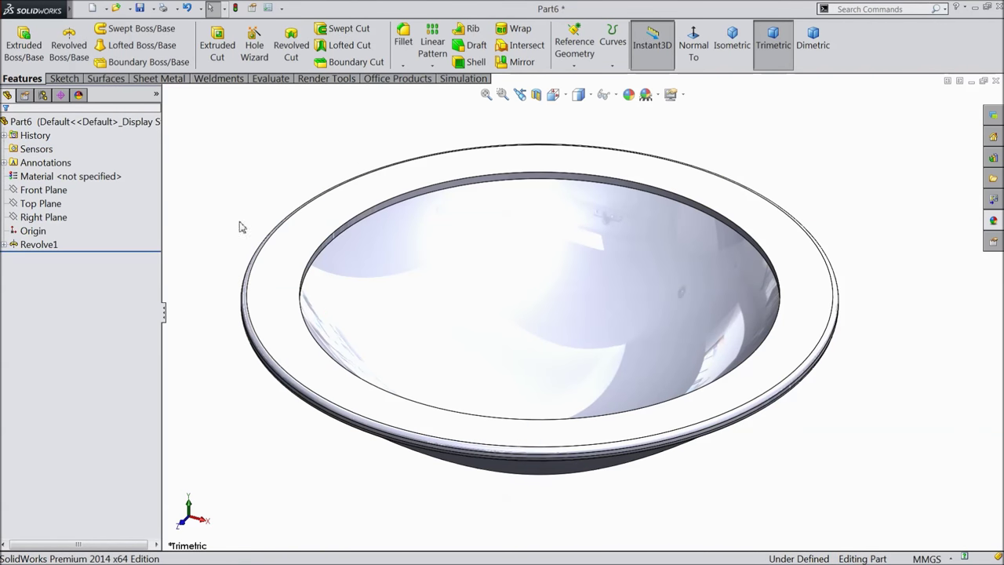
pyautogui.click(35, 246)
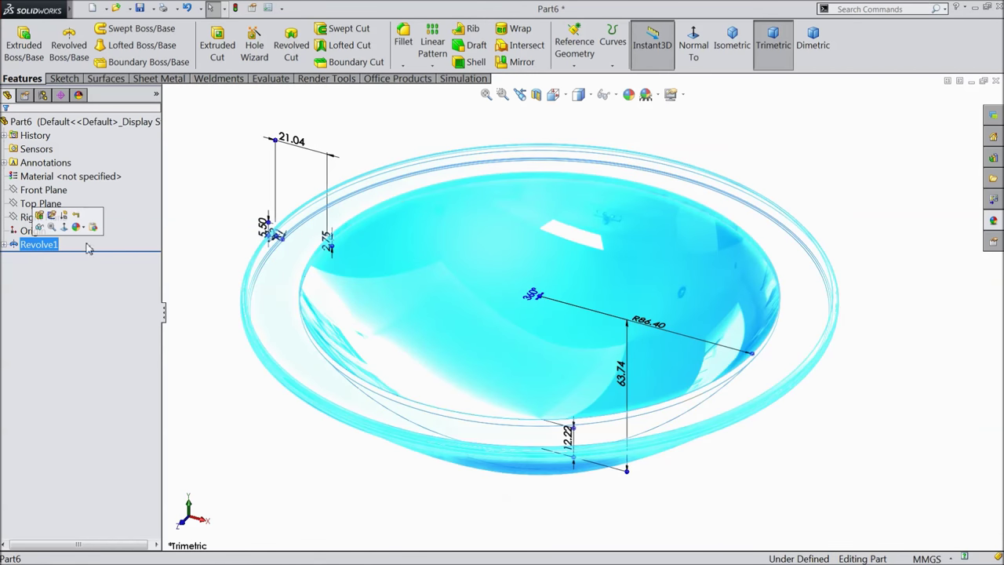
# Step: Apply the white porcelain swatch from Stone > Stoneware appearances to the basin
pyautogui.click(990, 223)
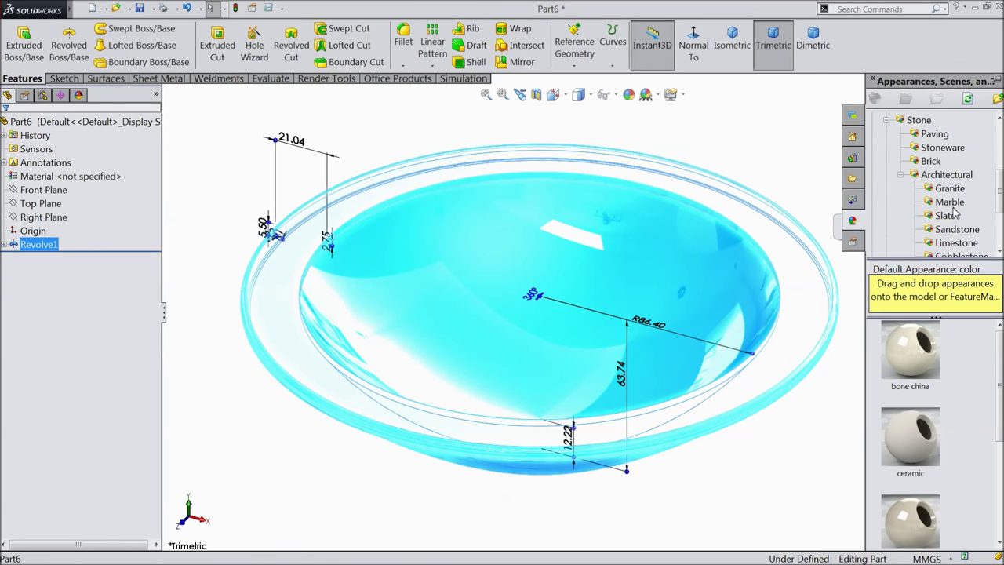
pyautogui.click(901, 145)
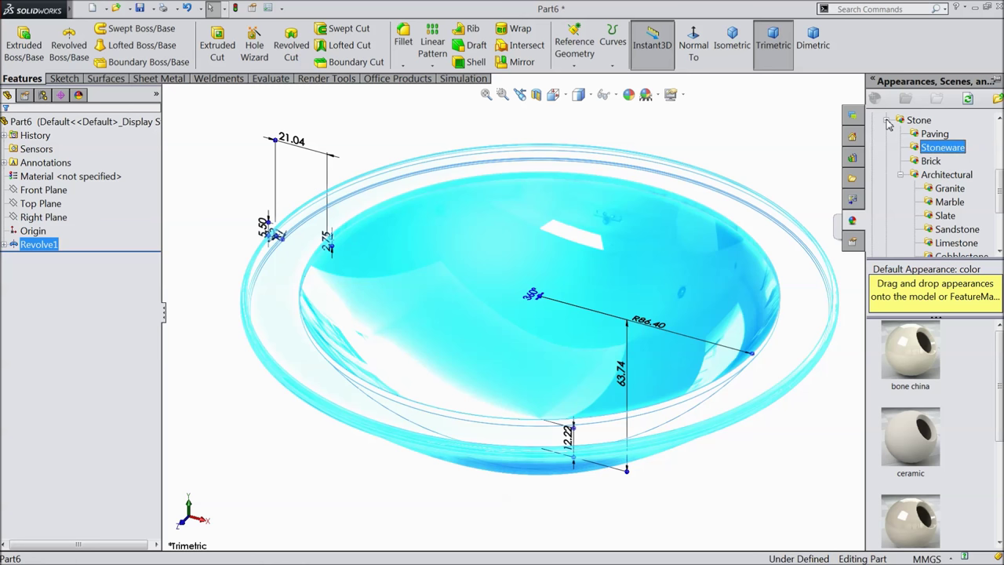
pyautogui.scroll(3, 923, 151)
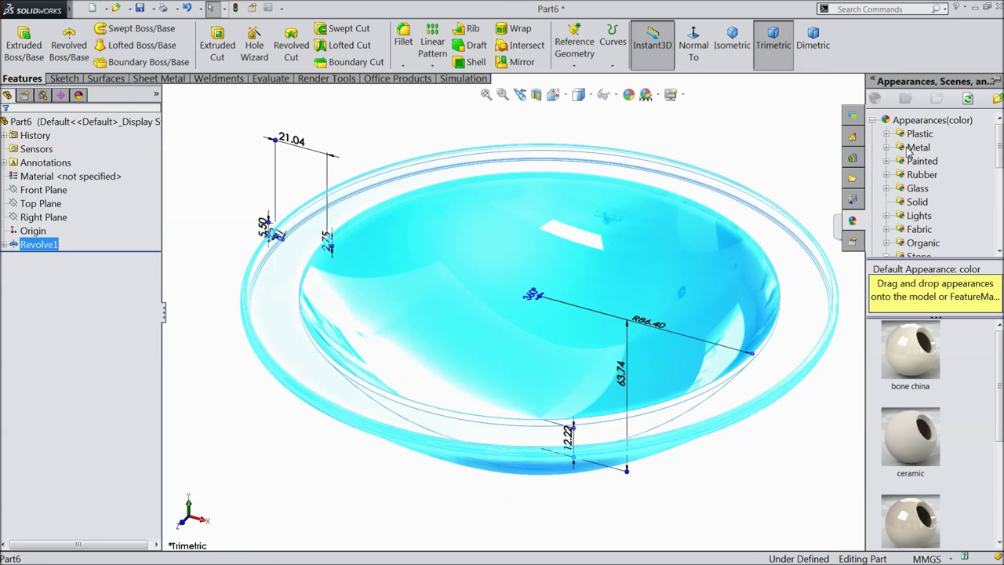
pyautogui.scroll(-3, 908, 153)
pyautogui.click(920, 134)
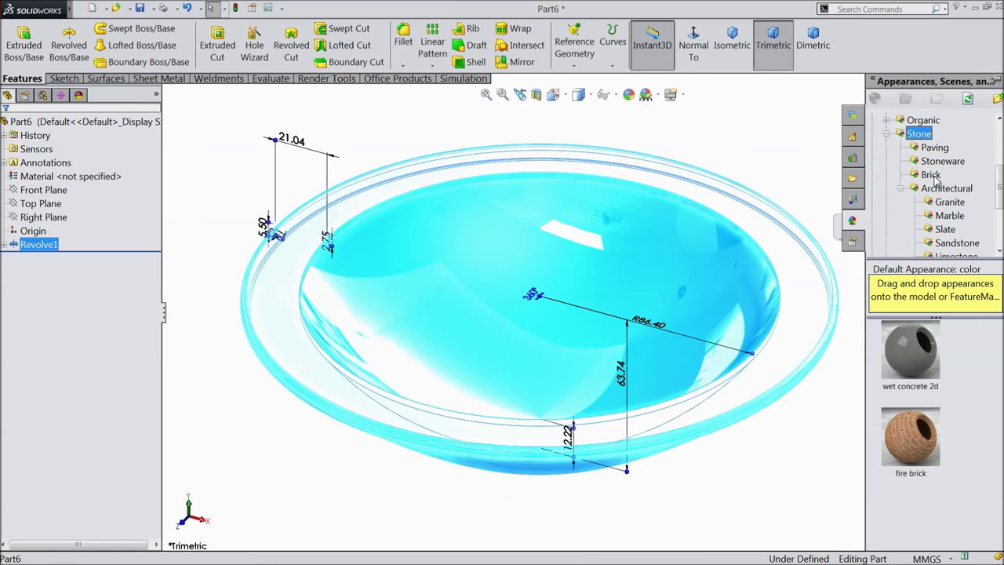
pyautogui.click(934, 149)
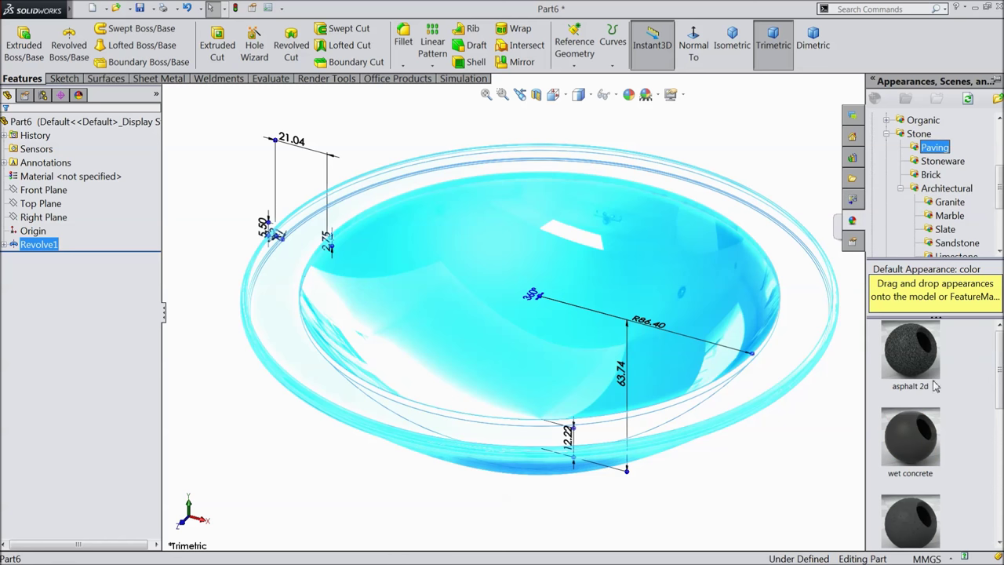
pyautogui.click(938, 162)
pyautogui.scroll(-1, 924, 399)
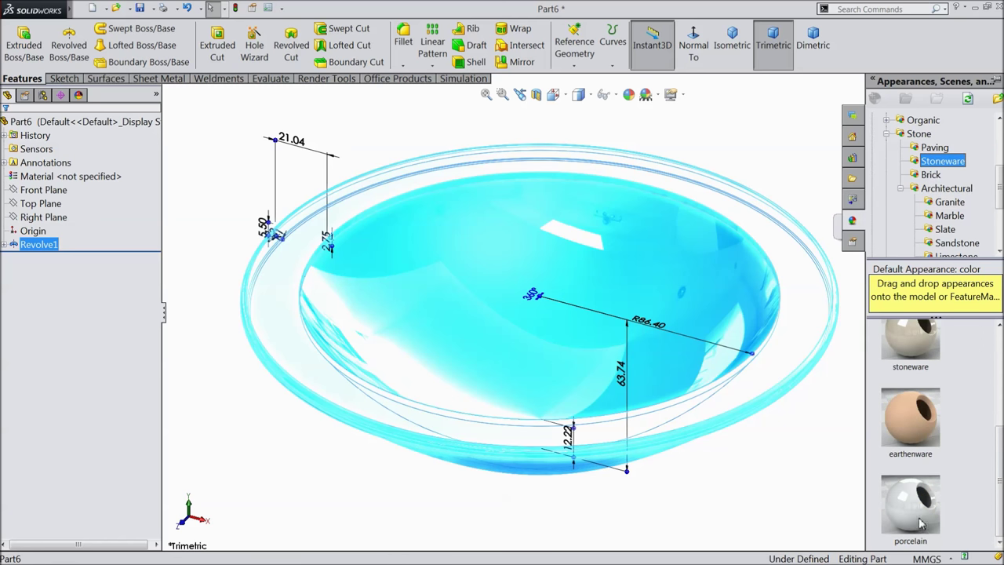
pyautogui.moveTo(914, 515); pyautogui.dragTo(650, 330)
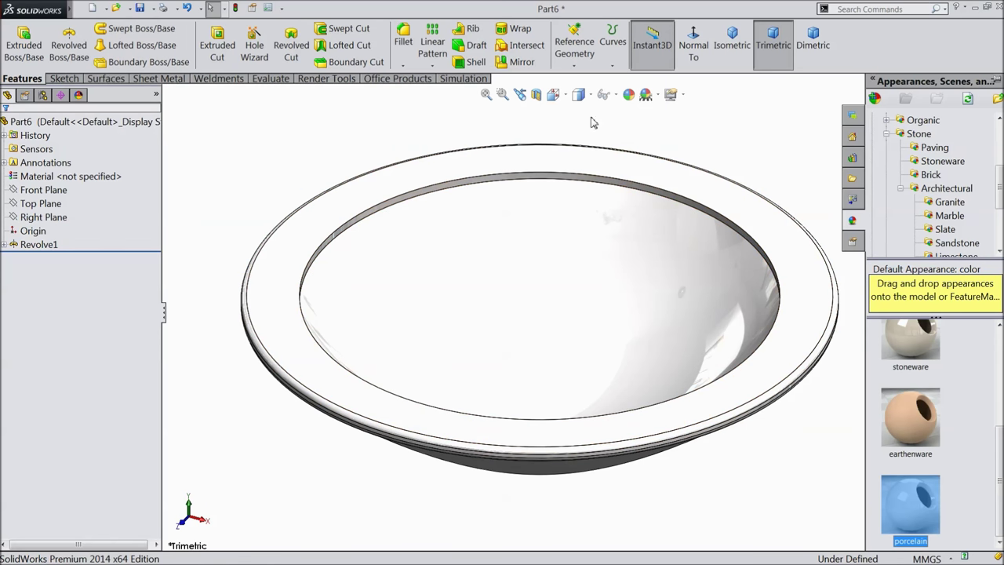
pyautogui.click(628, 94)
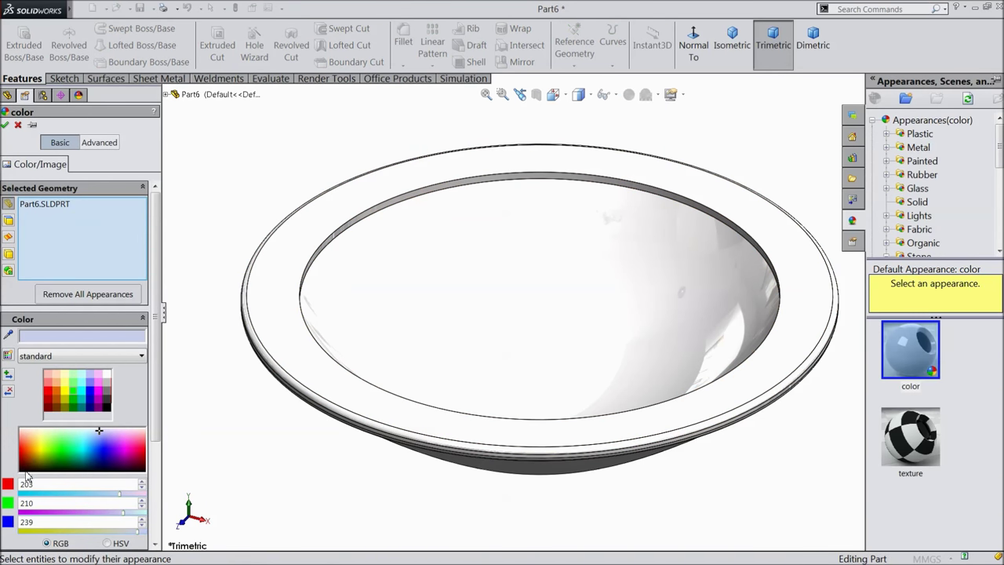
pyautogui.doubleClick(37, 483)
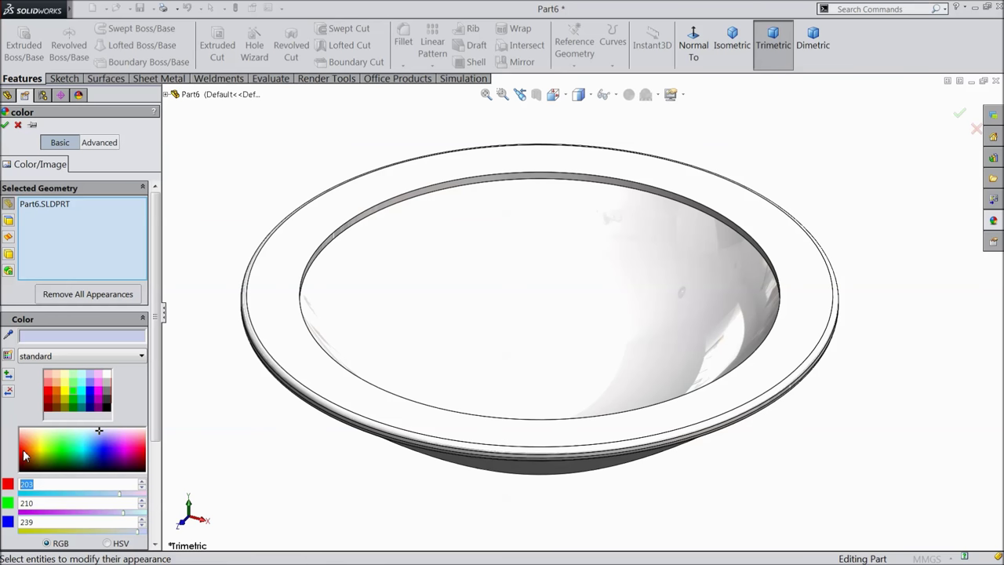
pyautogui.write('237')
pyautogui.press('Return')
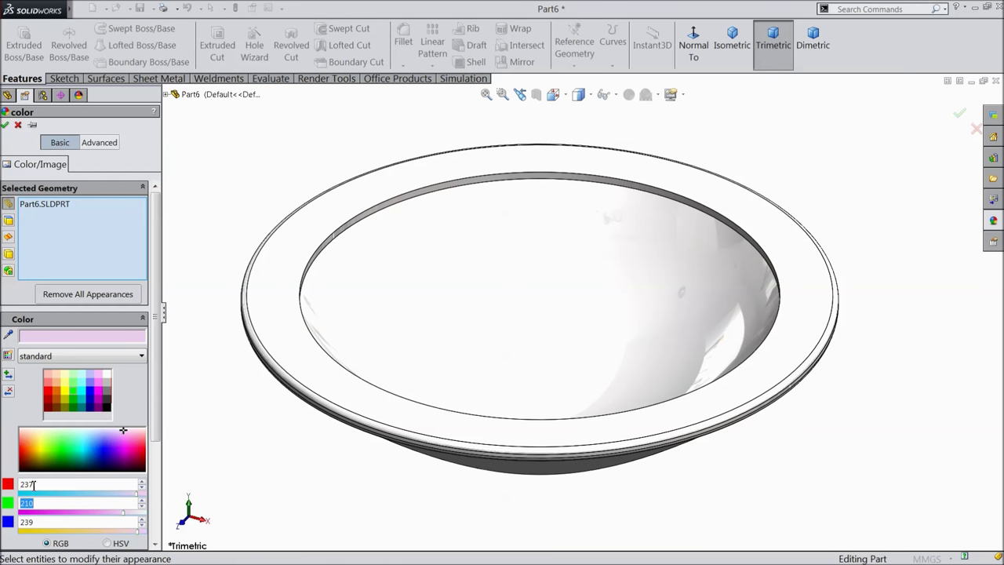
pyautogui.write('13')
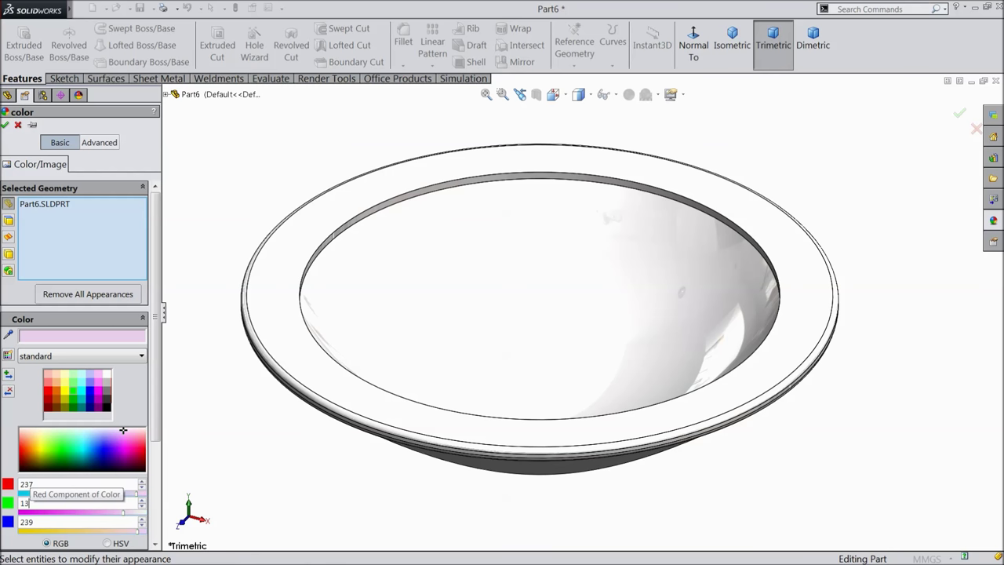
pyautogui.write('4')
pyautogui.press('Return')
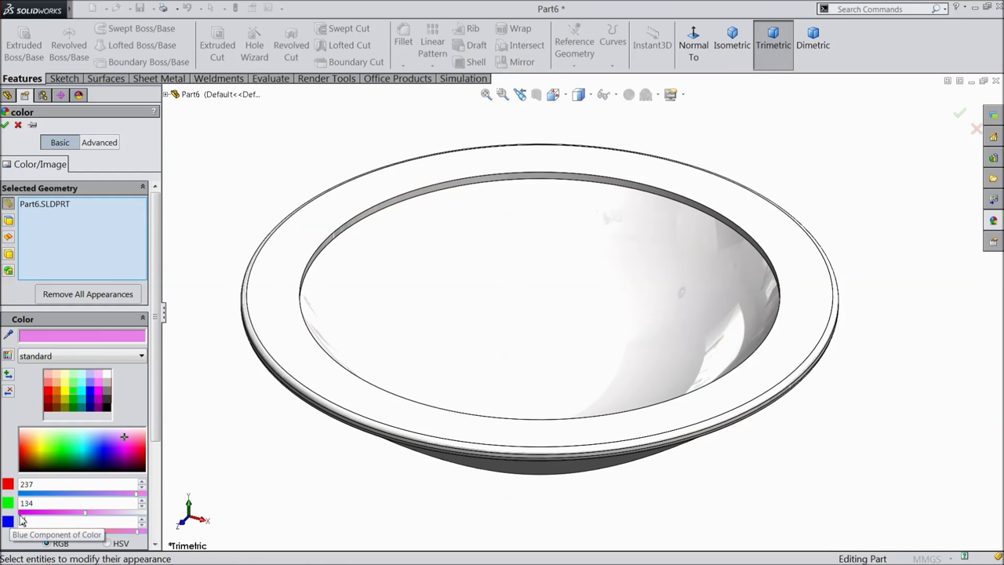
pyautogui.write('18')
pyautogui.press('Return')
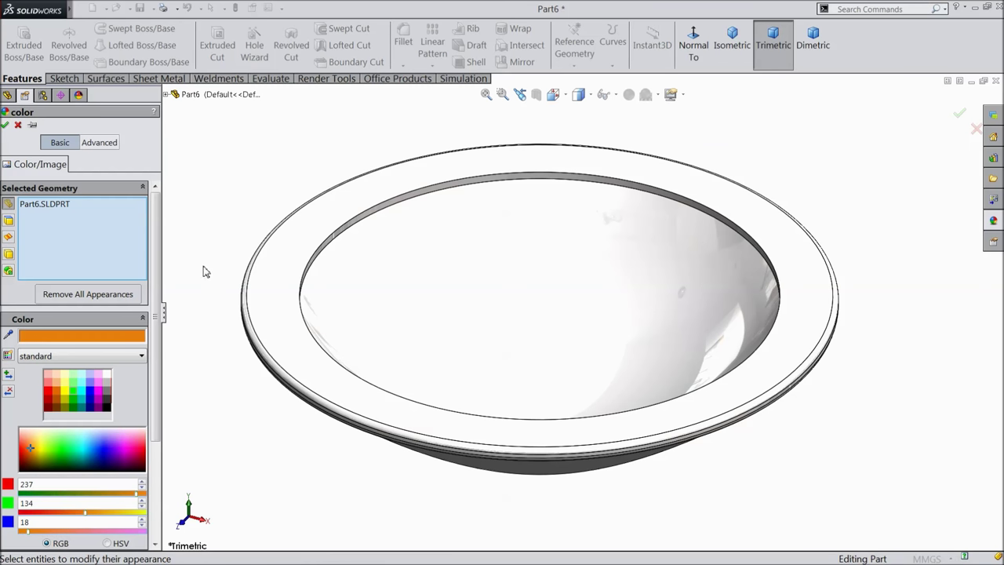
pyautogui.click(347, 267)
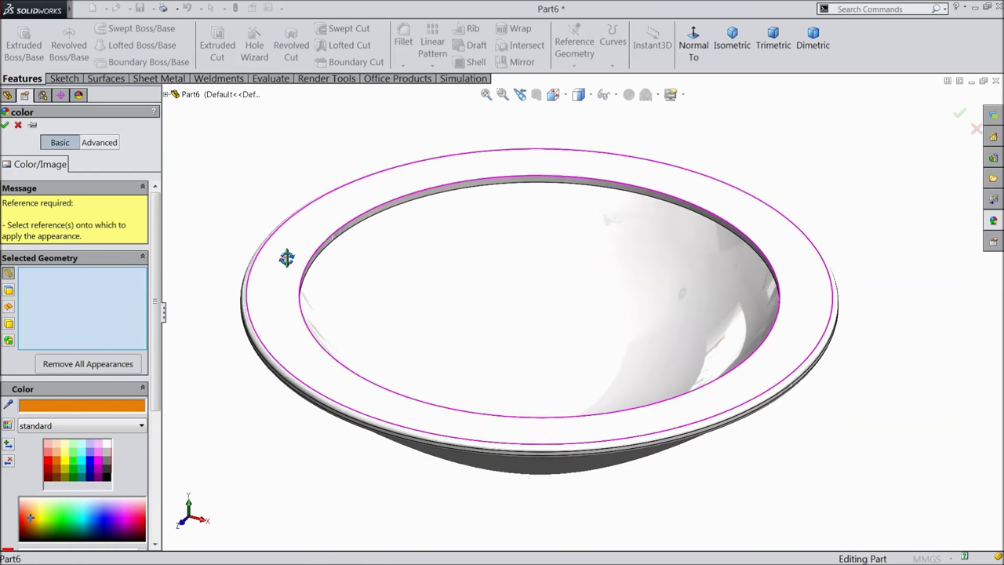
pyautogui.click(18, 125)
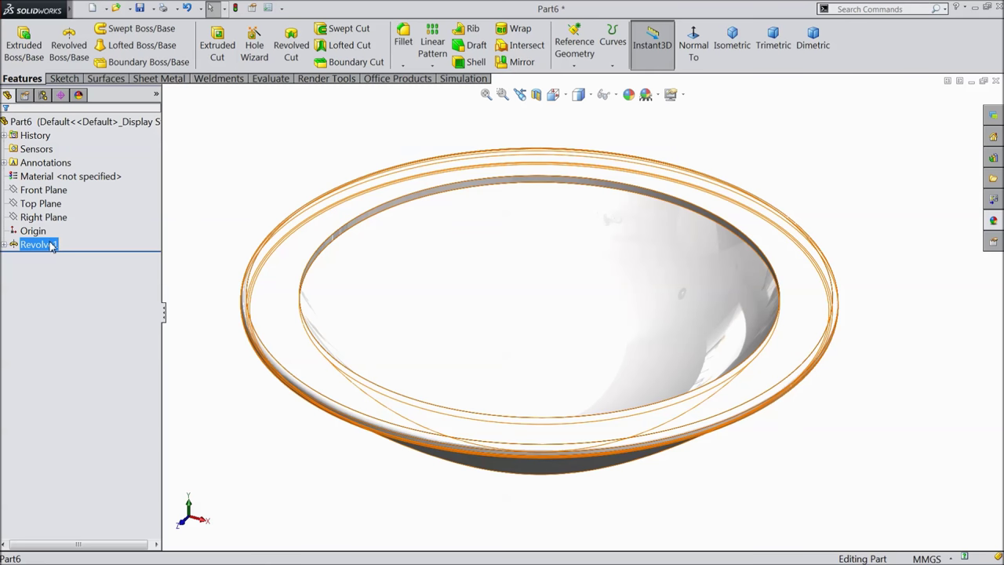
pyautogui.click(39, 244)
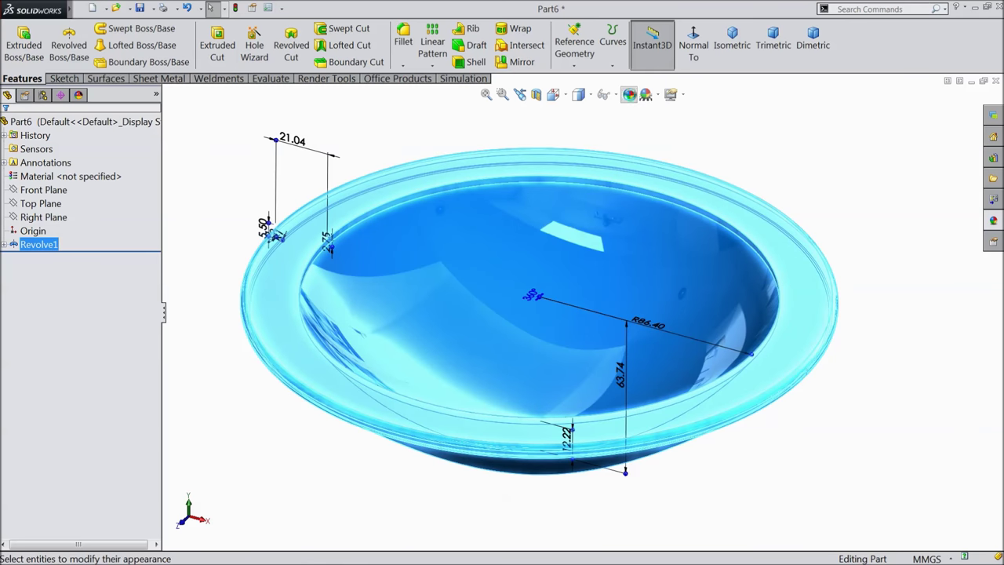
# Step: Set Revolve1's appearance colour to RGB 237, 134, 18 for an orange finish
pyautogui.click(629, 95)
pyautogui.moveTo(42, 484); pyautogui.dragTo(13, 479)
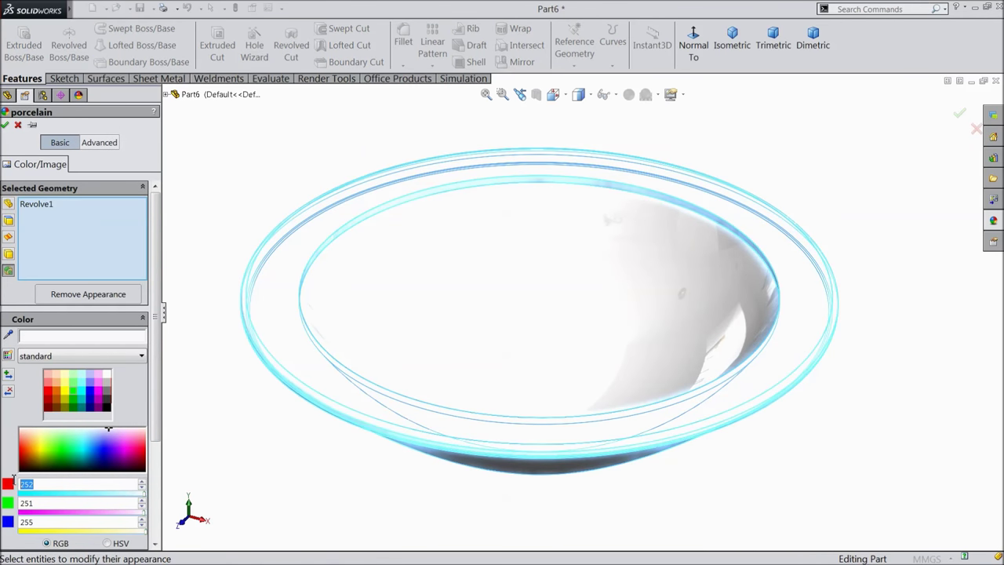
pyautogui.write('234')
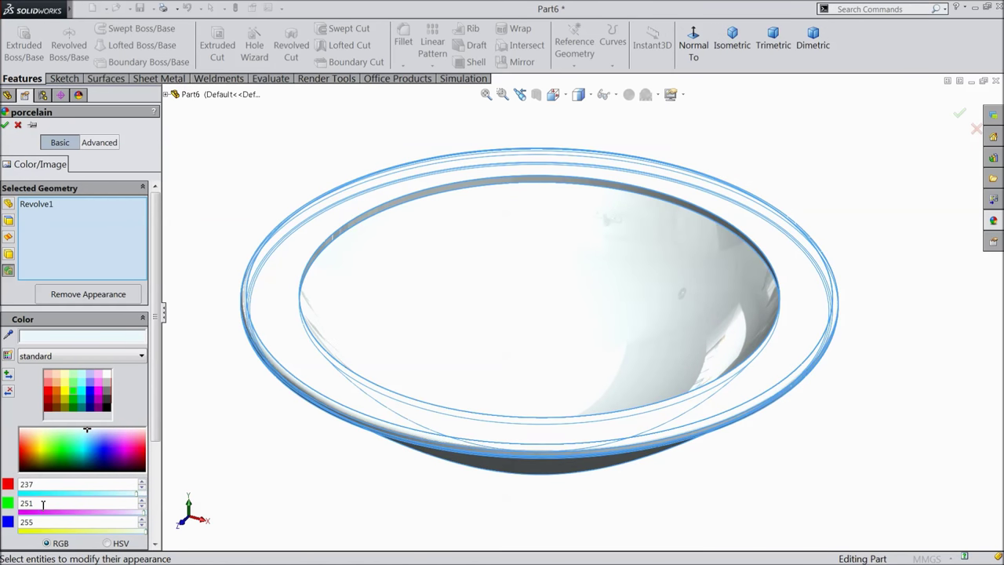
pyautogui.write('134')
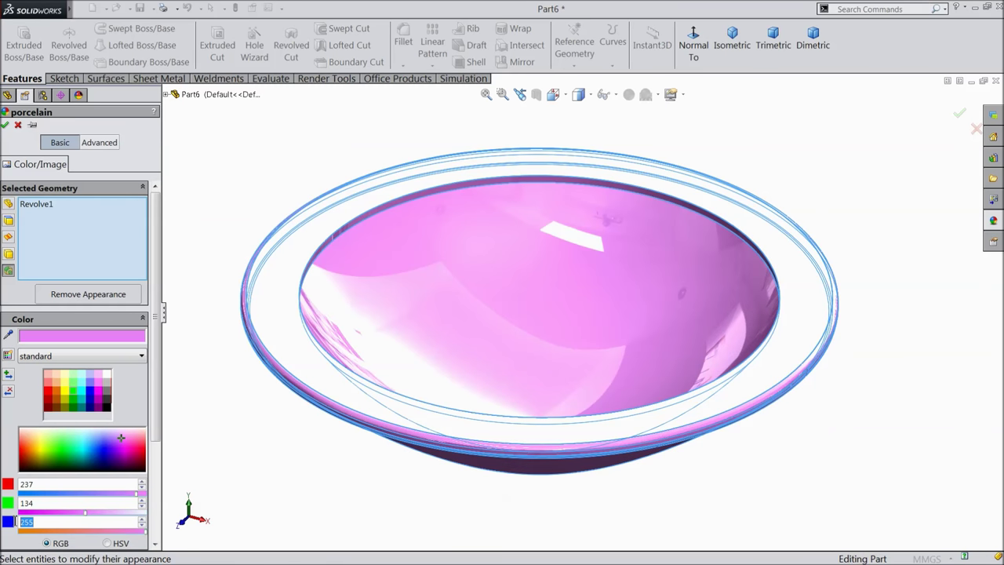
pyautogui.write('18')
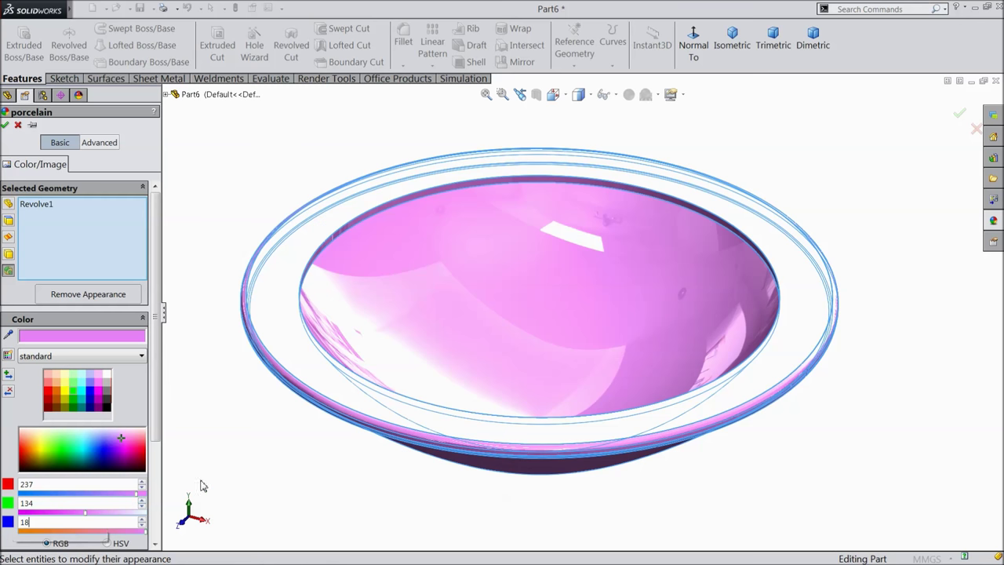
pyautogui.click(6, 125)
pyautogui.moveTo(228, 207); pyautogui.dragTo(250, 217, button='middle')
pyautogui.scroll(3, 232, 235)
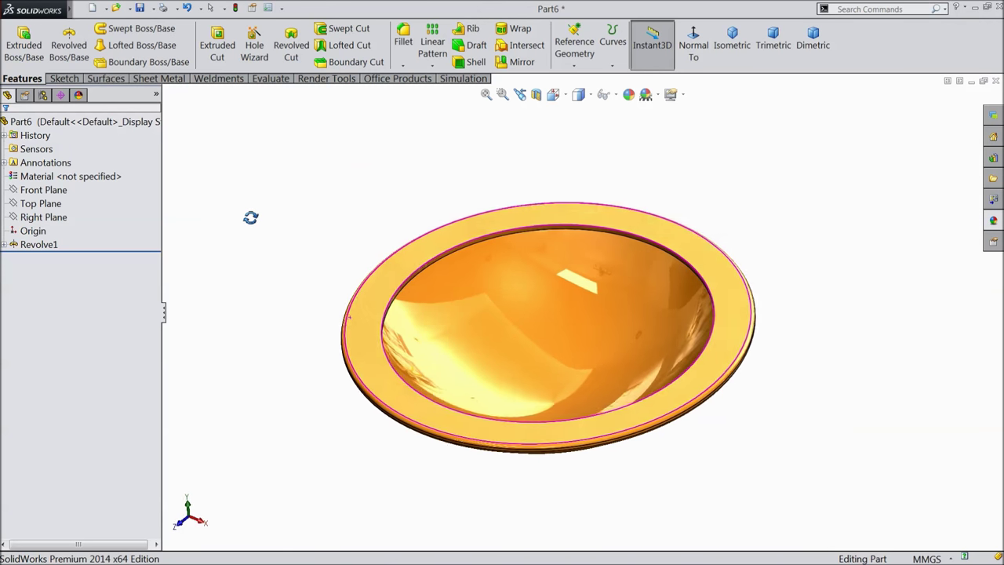
# Step: Create Plane1 offset 20 mm from the Right Plane
pyautogui.click(45, 217)
pyautogui.moveTo(196, 235); pyautogui.dragTo(305, 236, button='middle')
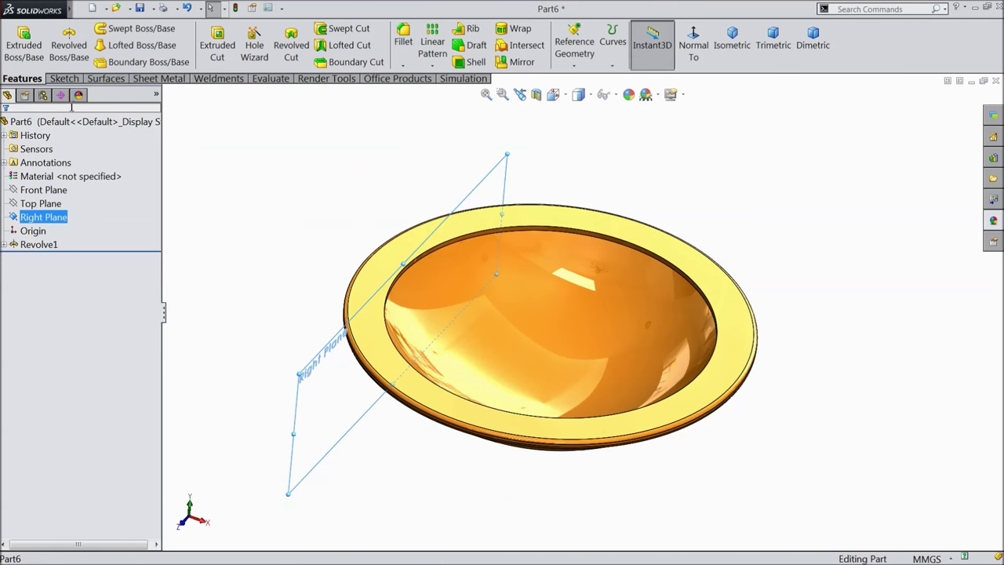
pyautogui.click(577, 63)
pyautogui.click(587, 81)
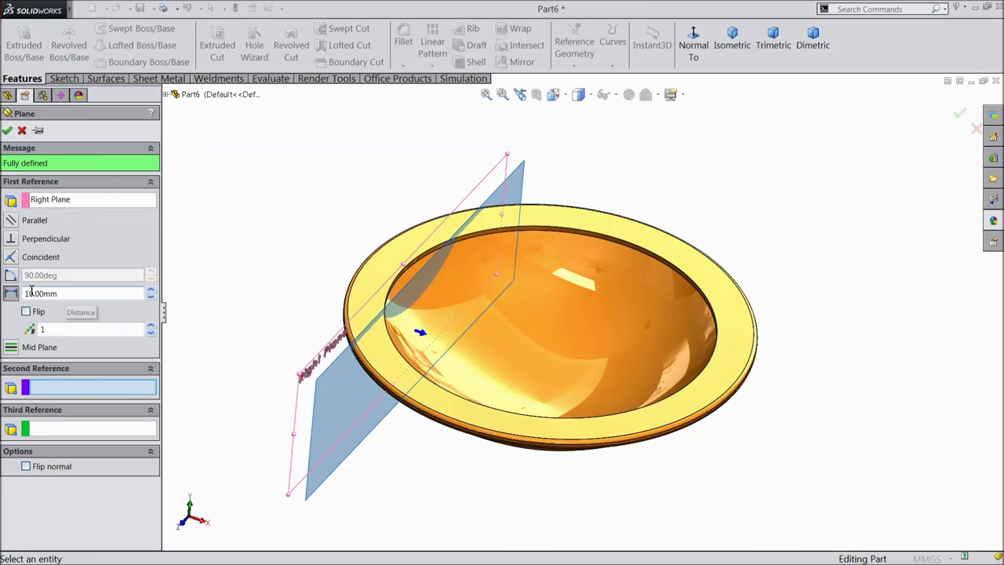
pyautogui.moveTo(70, 295); pyautogui.dragTo(19, 292)
pyautogui.press('Return')
pyautogui.moveTo(265, 255)
pyautogui.mouseDown(button='middle')
pyautogui.moveTo(302, 269)
pyautogui.moveTo(269, 259)
pyautogui.mouseUp(button='middle')
pyautogui.scroll(-3, 445, 338)
pyautogui.click(7, 130)
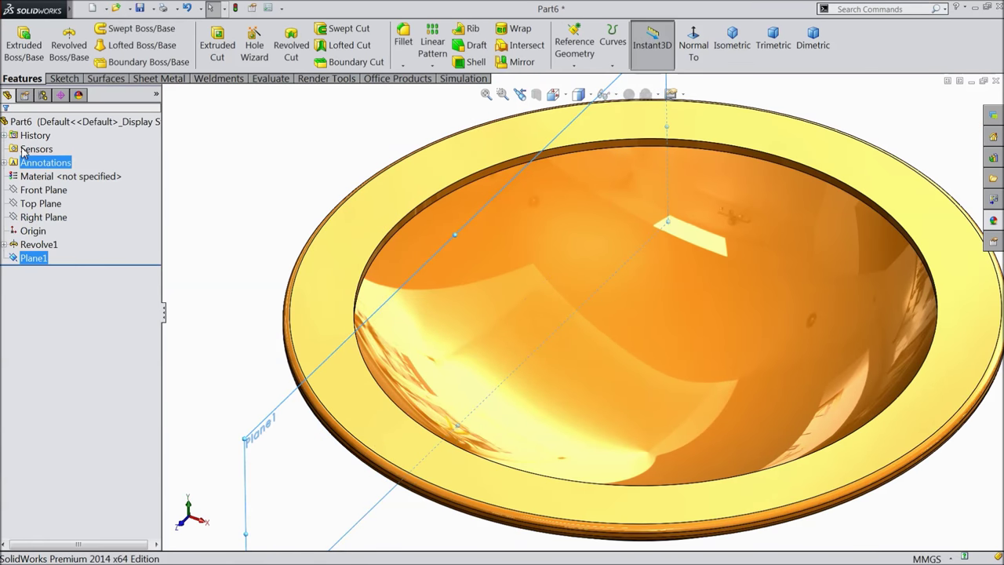
# Step: Start a new sketch on Plane1 and view it face-on
pyautogui.click(65, 79)
pyautogui.click(16, 41)
pyautogui.click(575, 45)
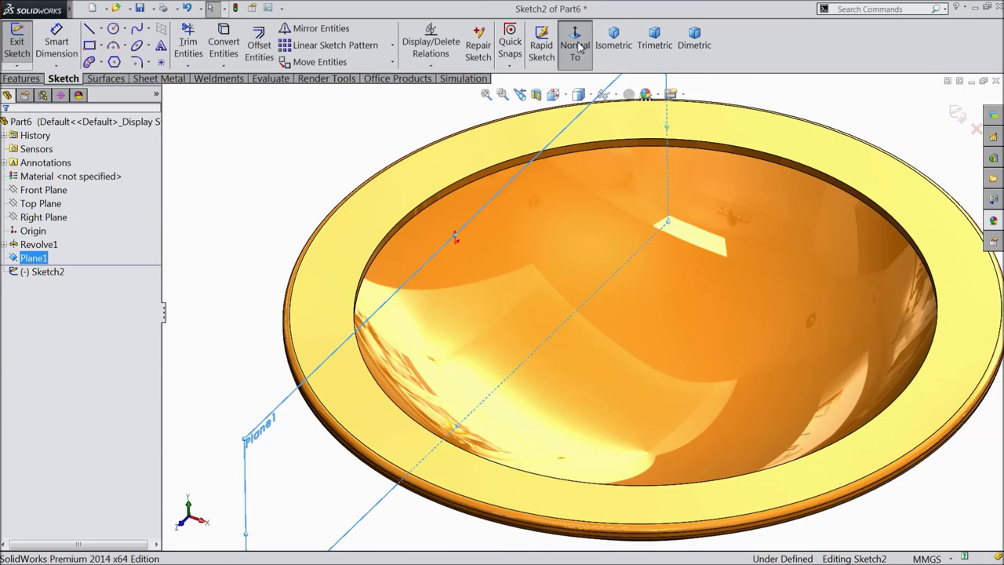
# Step: Draw a vertical centerline from the origin down to the basin's bottom
pyautogui.click(101, 28)
pyautogui.click(118, 63)
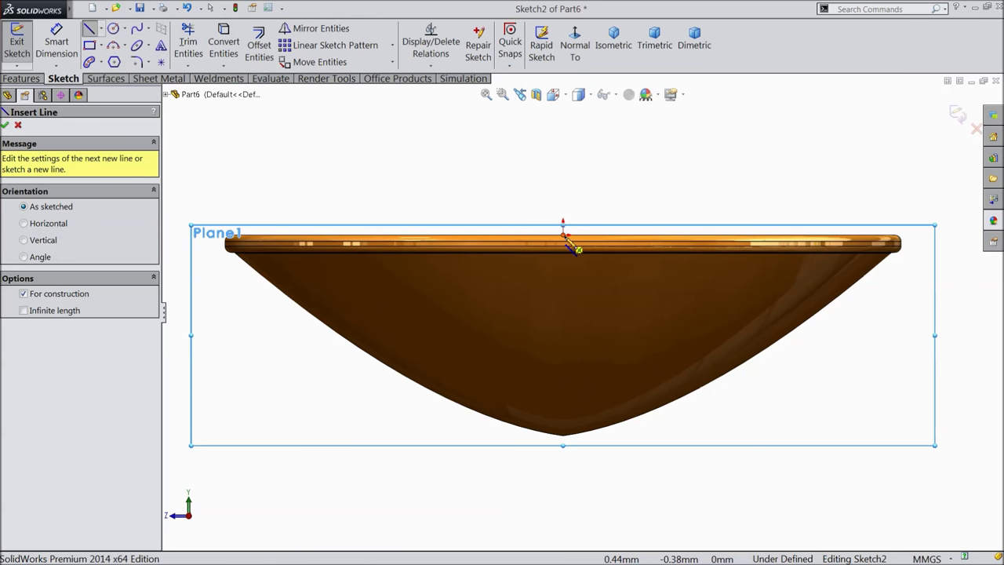
pyautogui.click(562, 234)
pyautogui.click(562, 436)
pyautogui.rightClick(718, 403)
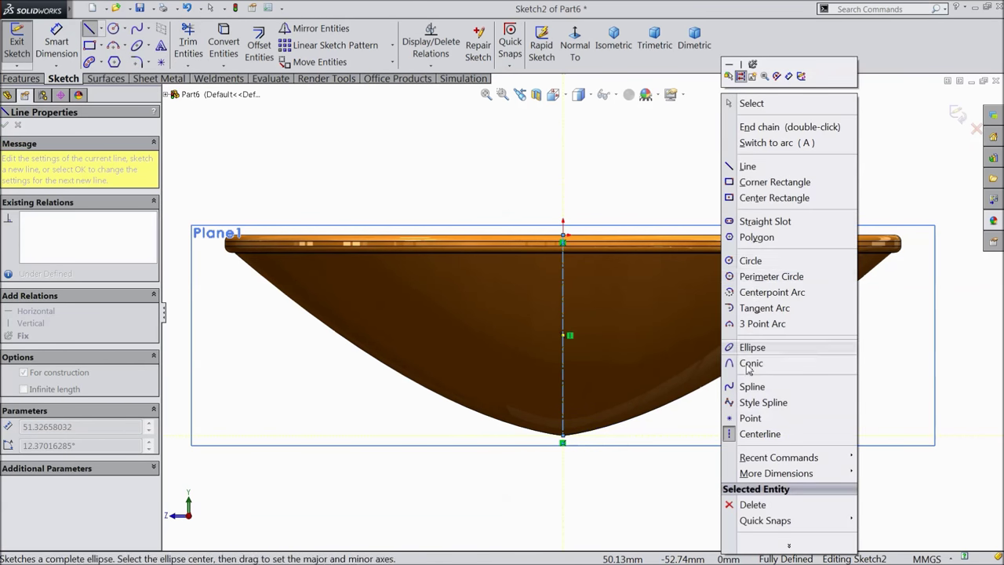
pyautogui.click(758, 103)
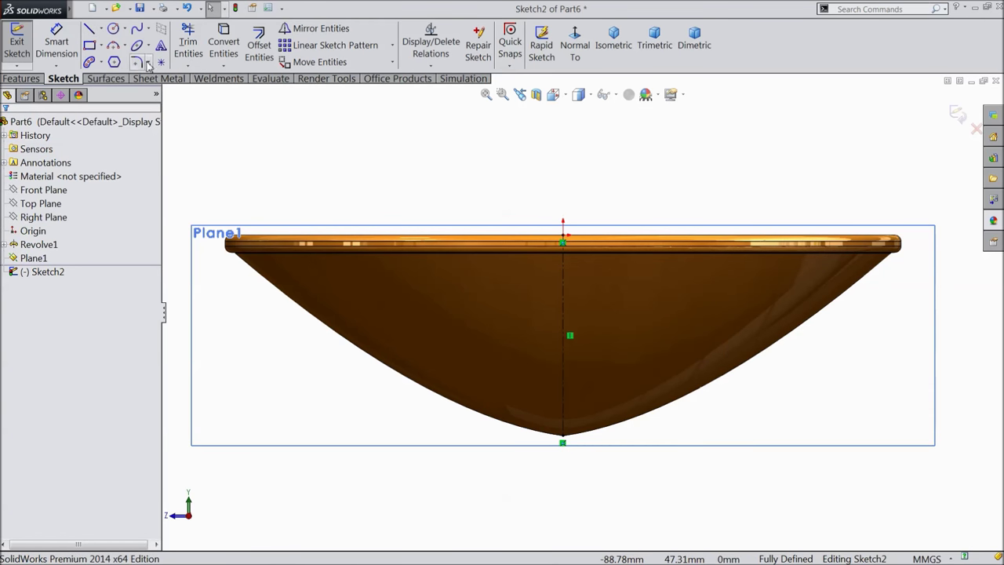
# Step: Draw a spline from the basin's rim through an inner point to the centerline
pyautogui.click(137, 29)
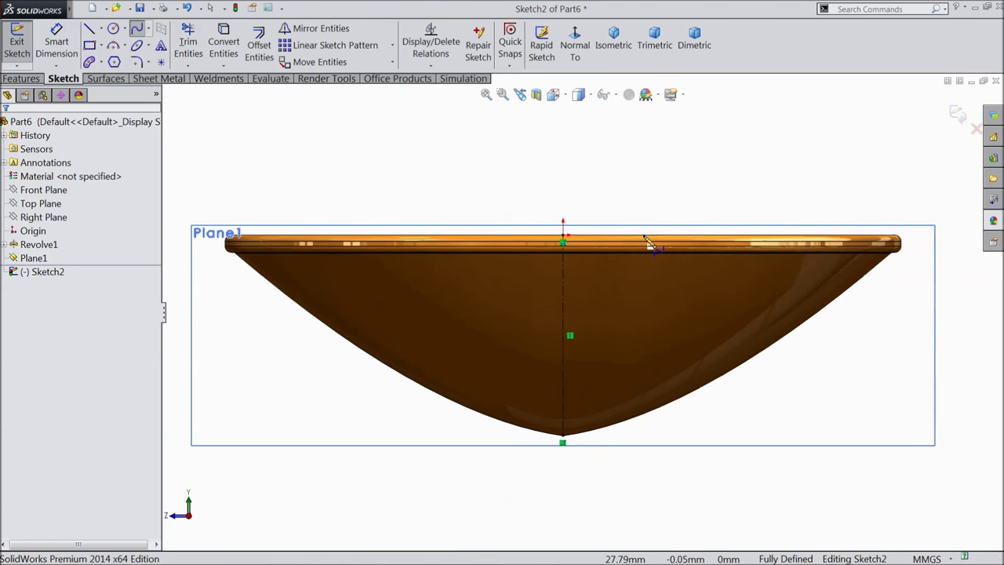
pyautogui.click(751, 235)
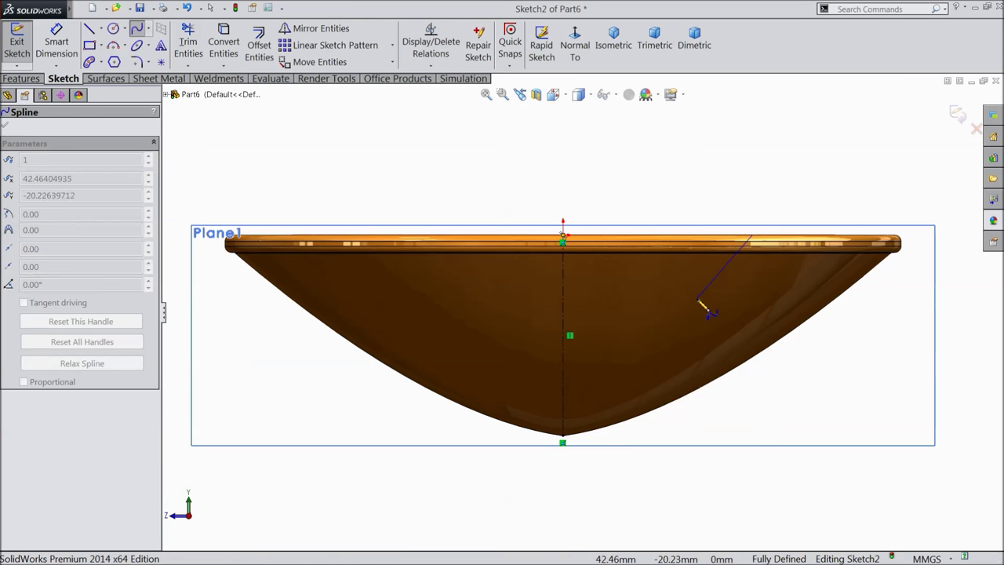
pyautogui.click(697, 300)
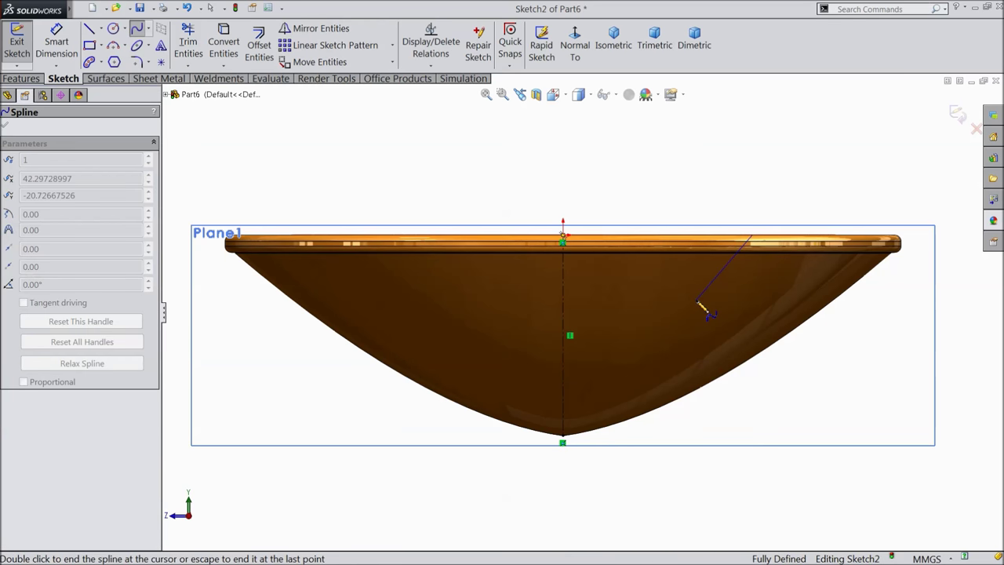
pyautogui.click(564, 342)
pyautogui.rightClick(589, 154)
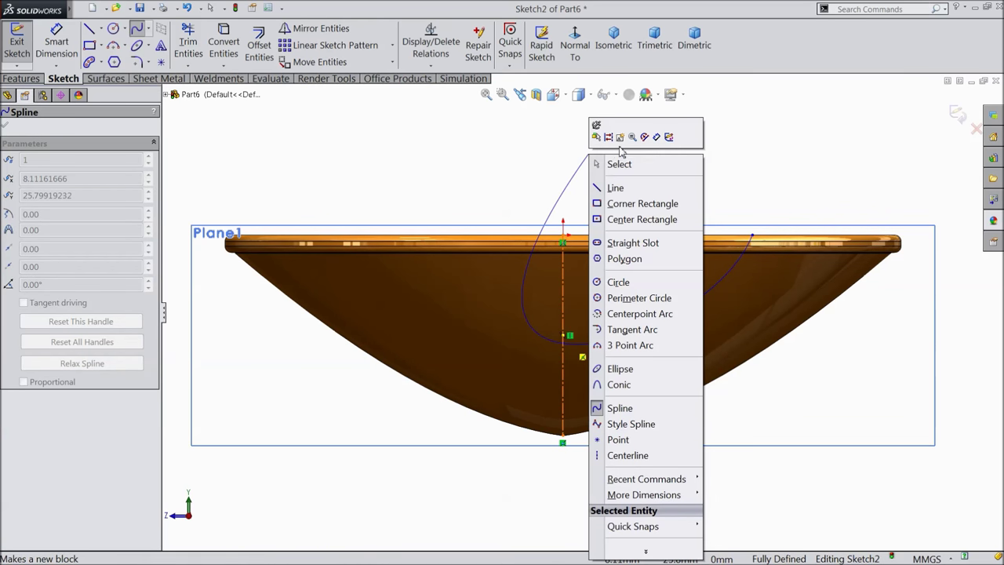
pyautogui.click(619, 166)
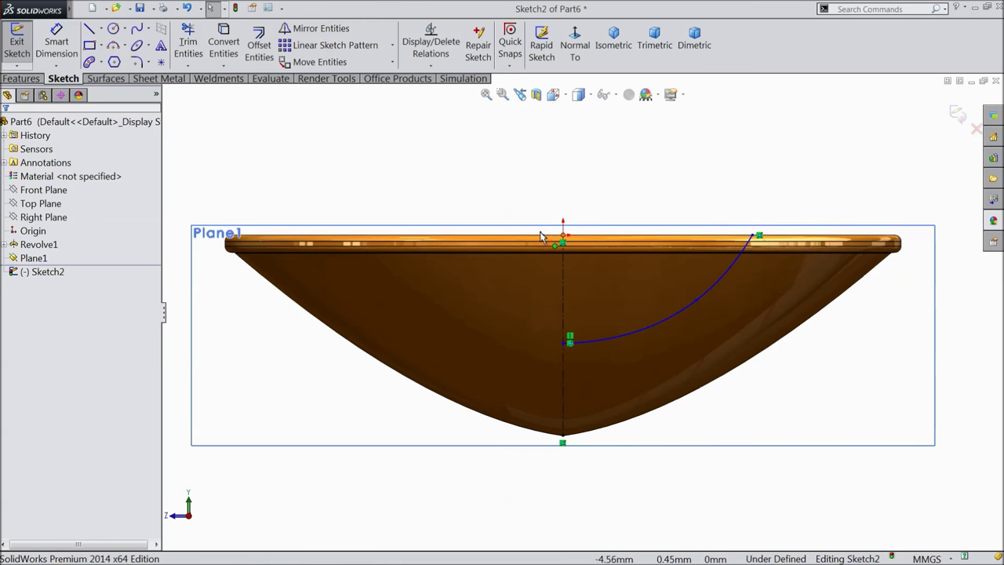
# Step: Mirror the spline about the centerline
pyautogui.click(316, 28)
pyautogui.click(689, 304)
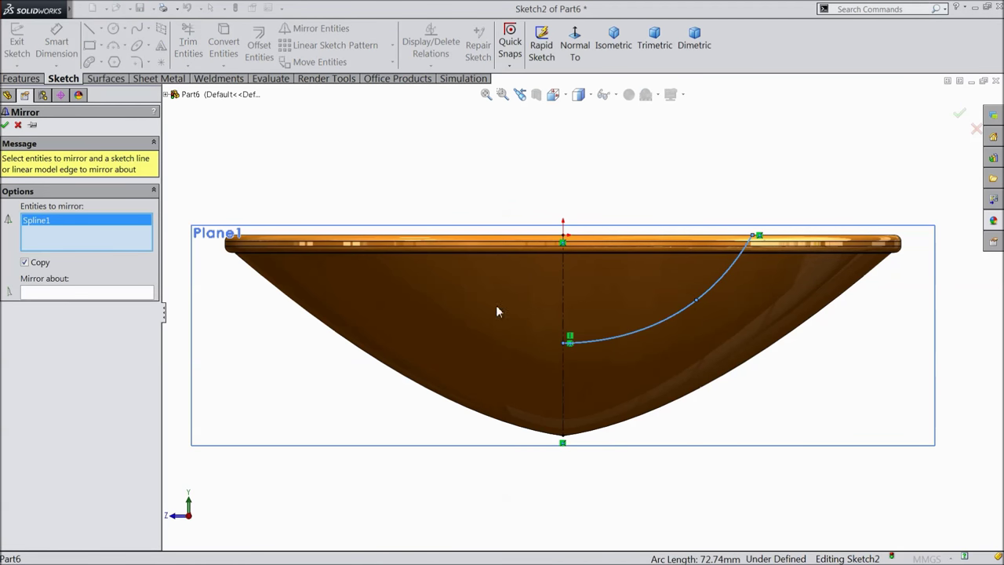
pyautogui.click(82, 294)
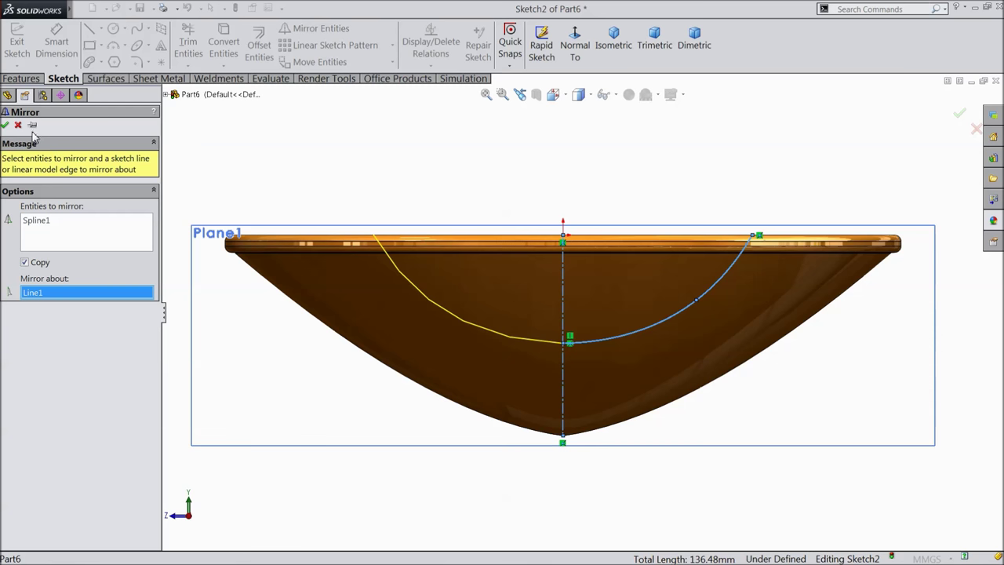
pyautogui.click(6, 125)
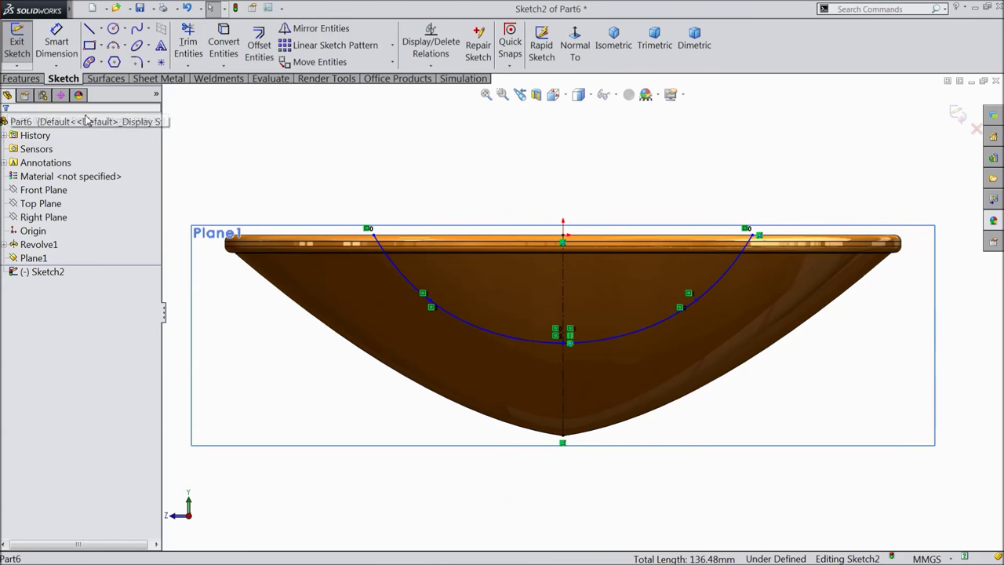
# Step: Draw a horizontal line joining the two curves' top endpoints
pyautogui.click(88, 28)
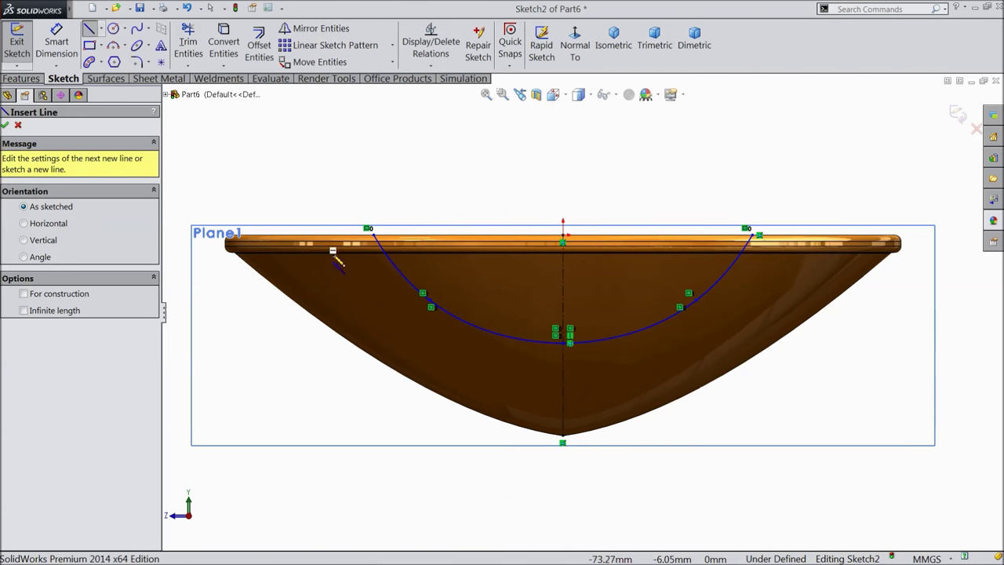
pyautogui.click(372, 232)
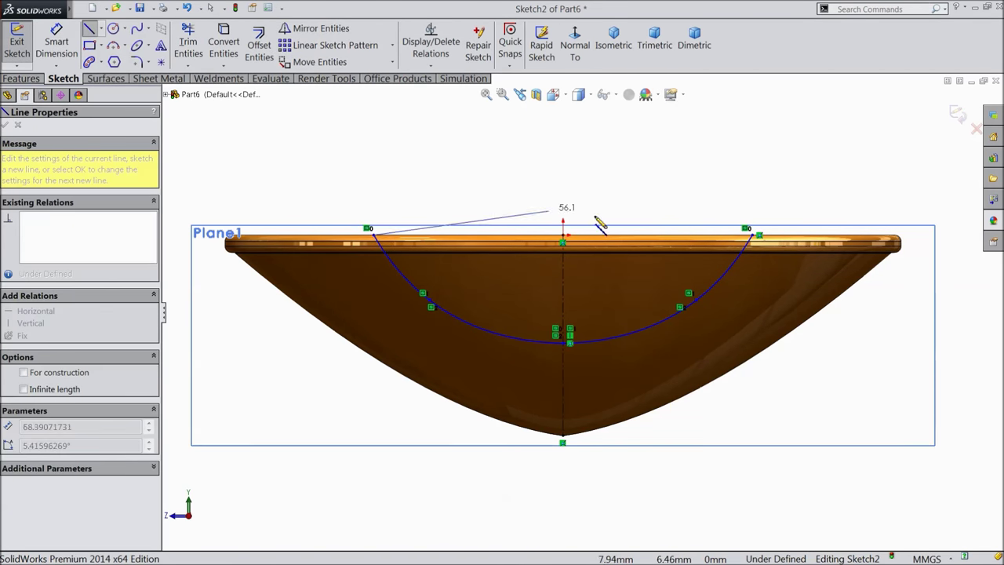
pyautogui.click(746, 228)
pyautogui.rightClick(635, 118)
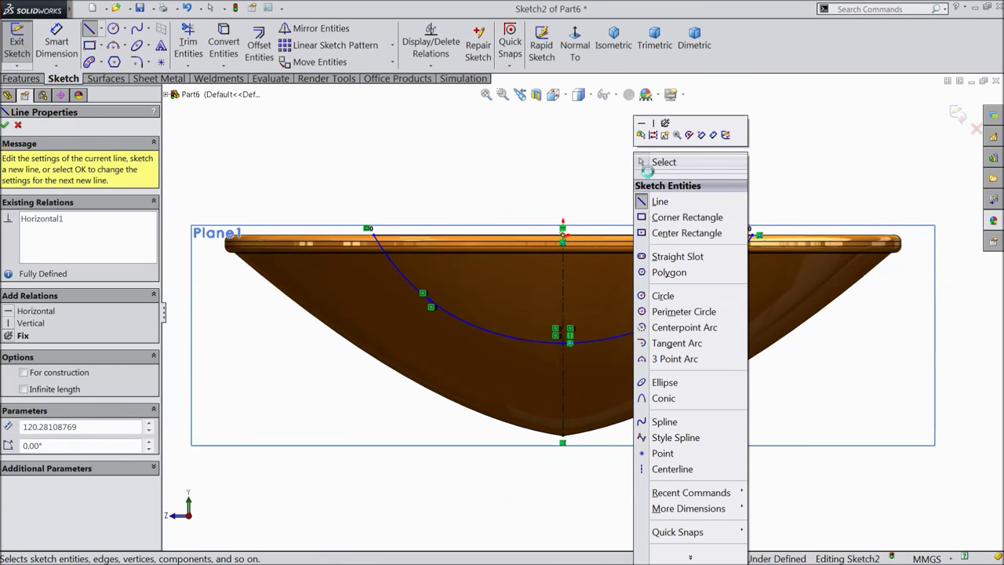
pyautogui.click(659, 163)
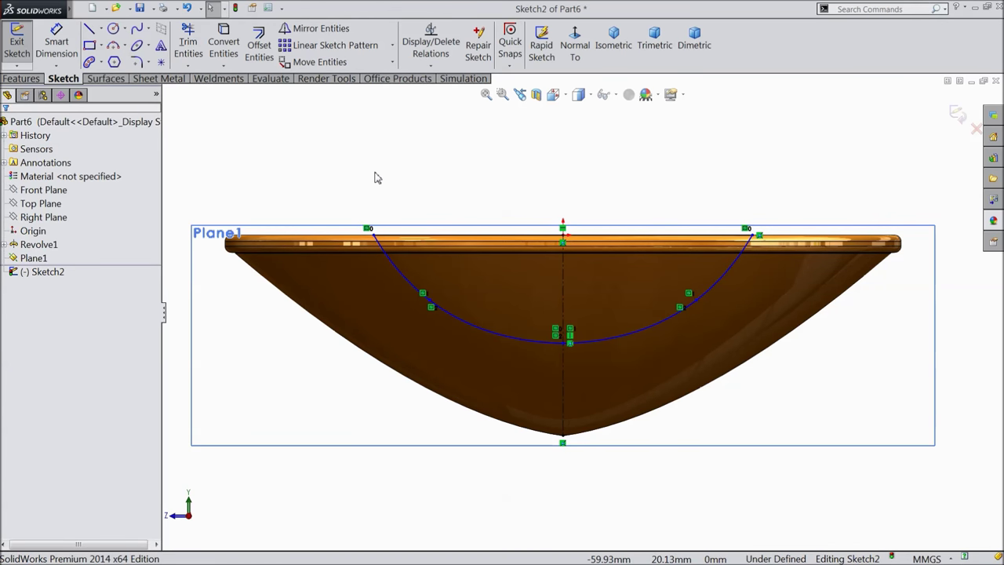
# Step: Dimension the distance between the curve's endpoints to 123.603 mm
pyautogui.click(57, 41)
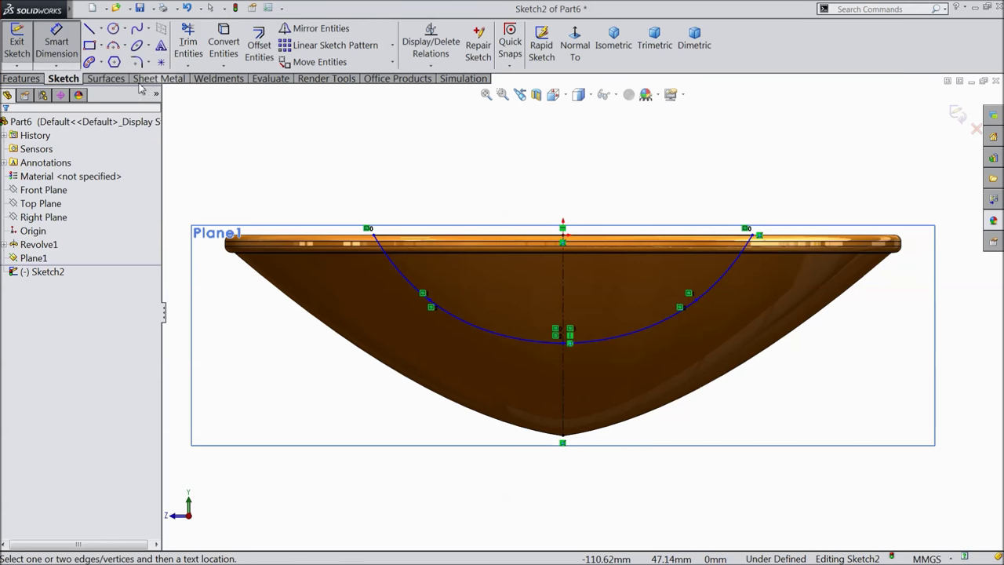
pyautogui.click(374, 234)
pyautogui.click(755, 238)
pyautogui.click(564, 174)
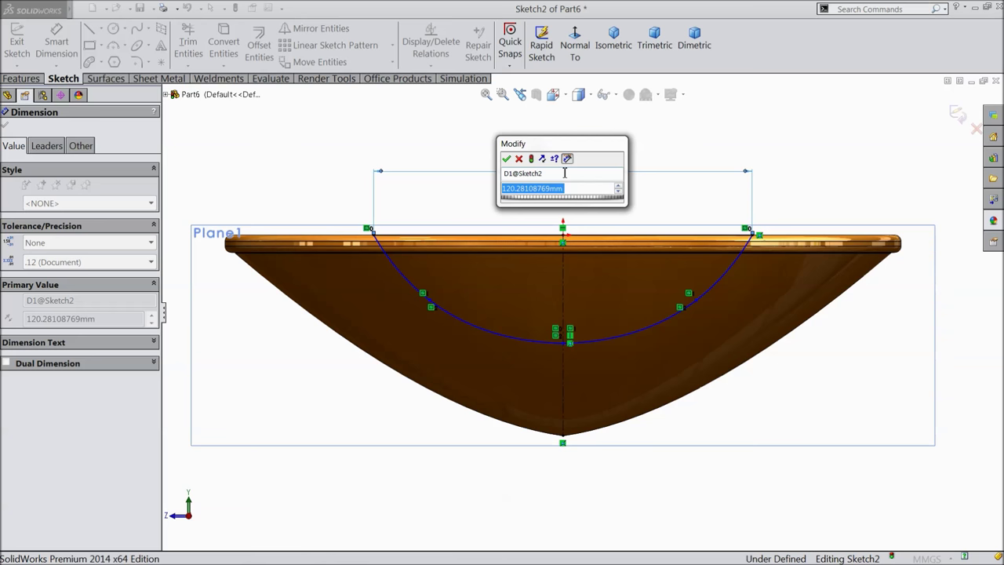
pyautogui.write('123.')
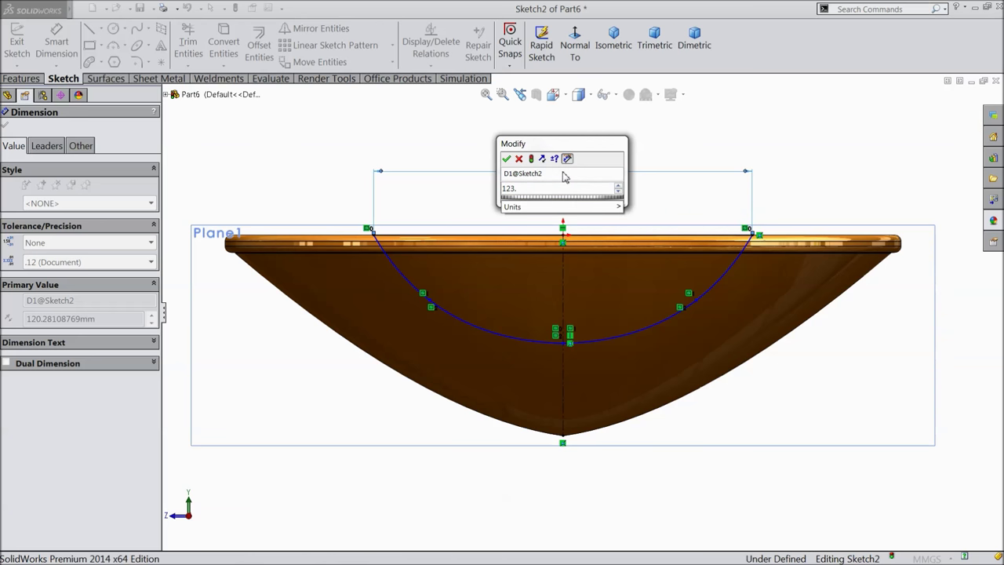
pyautogui.write('603')
pyautogui.click(507, 158)
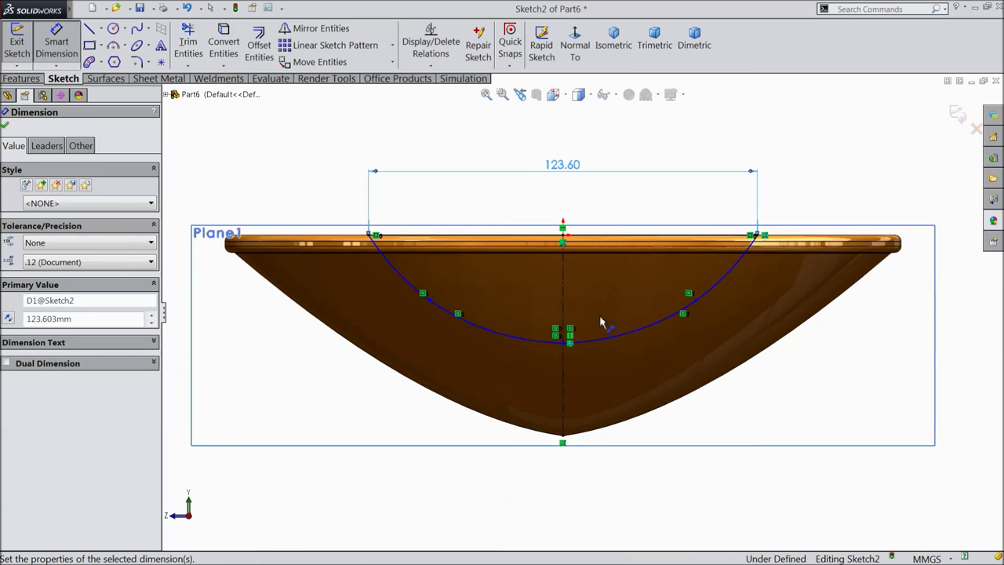
# Step: Dimension the centreline top to the curve's bottom at 39.09 mm, then view isometrically
pyautogui.click(563, 236)
pyautogui.click(563, 344)
pyautogui.click(219, 301)
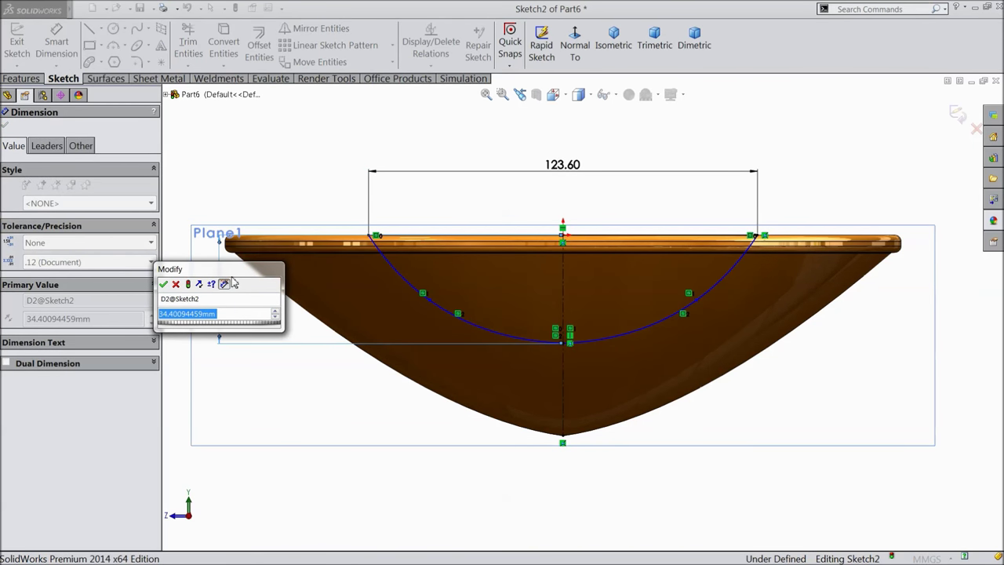
pyautogui.write('39.')
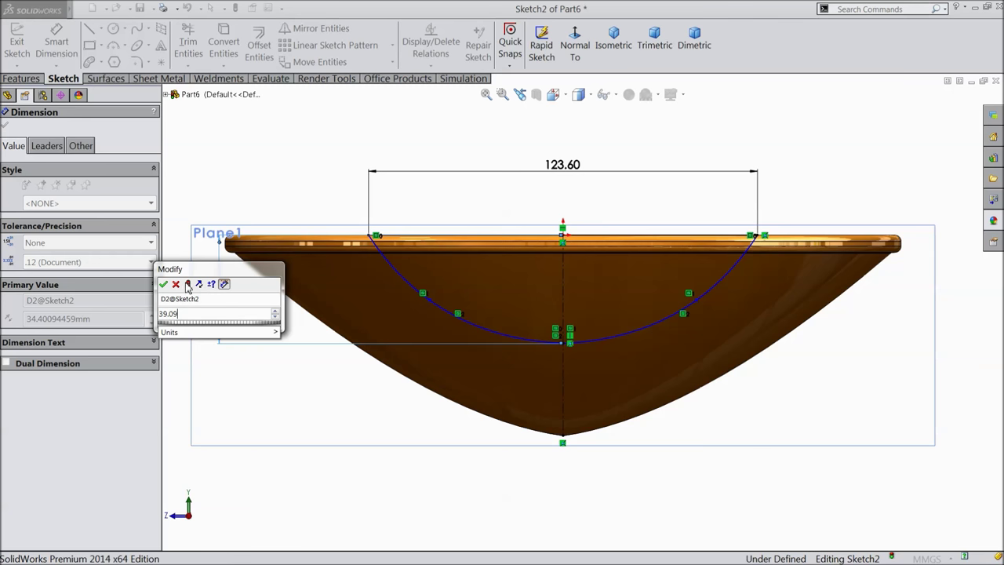
pyautogui.write('09')
pyautogui.click(164, 284)
pyautogui.press('f')
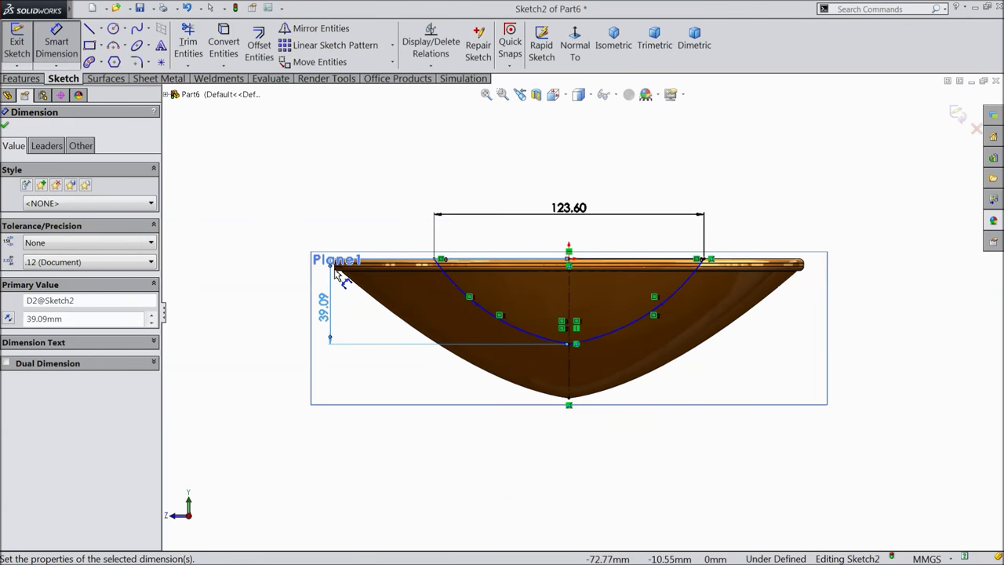
pyautogui.hotkey('ctrl', '7')
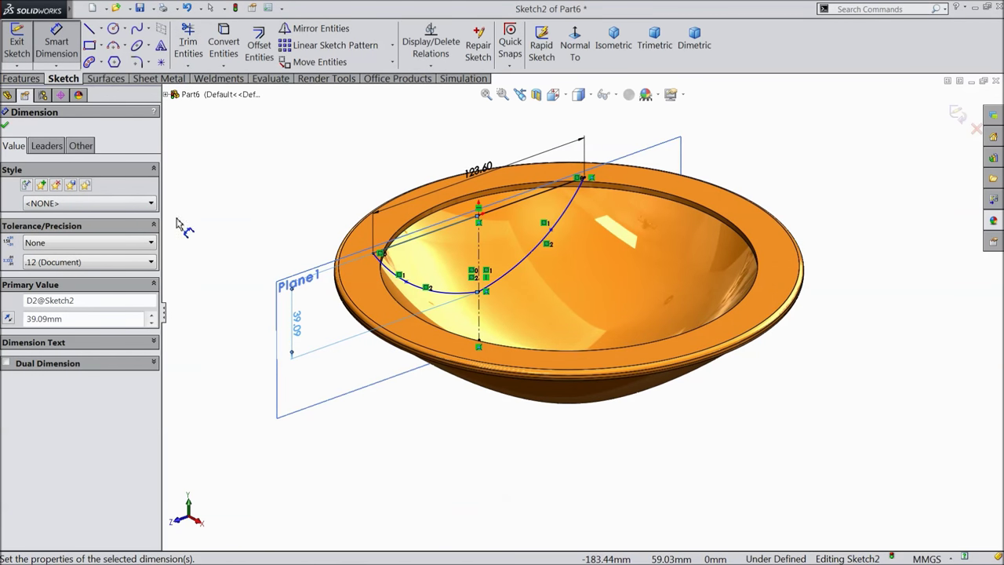
pyautogui.click(5, 127)
pyautogui.click(29, 79)
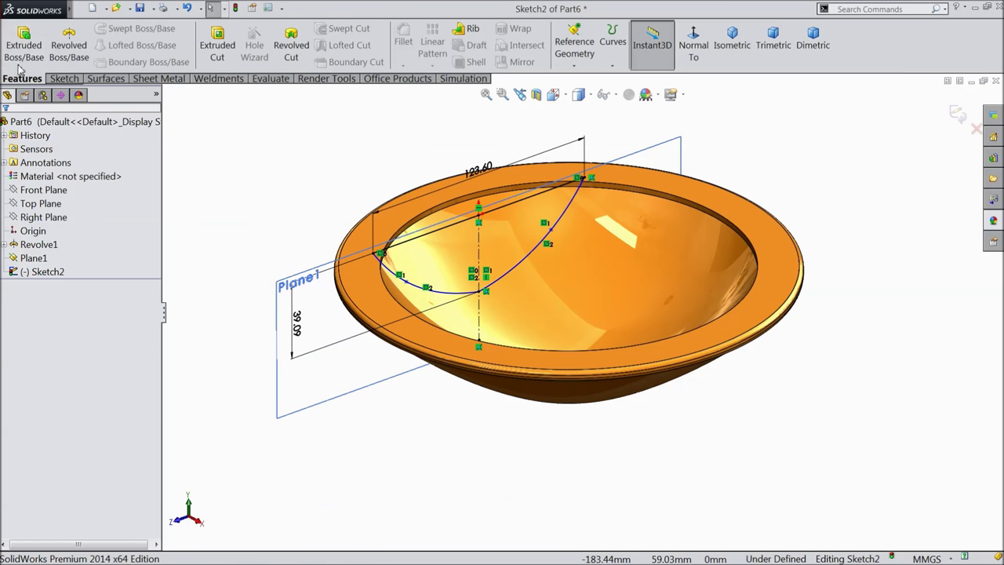
pyautogui.click(22, 51)
# Step: Try Up To Next, then Up To Surface limited by the bowl's inner face
pyautogui.click(64, 202)
pyautogui.click(83, 234)
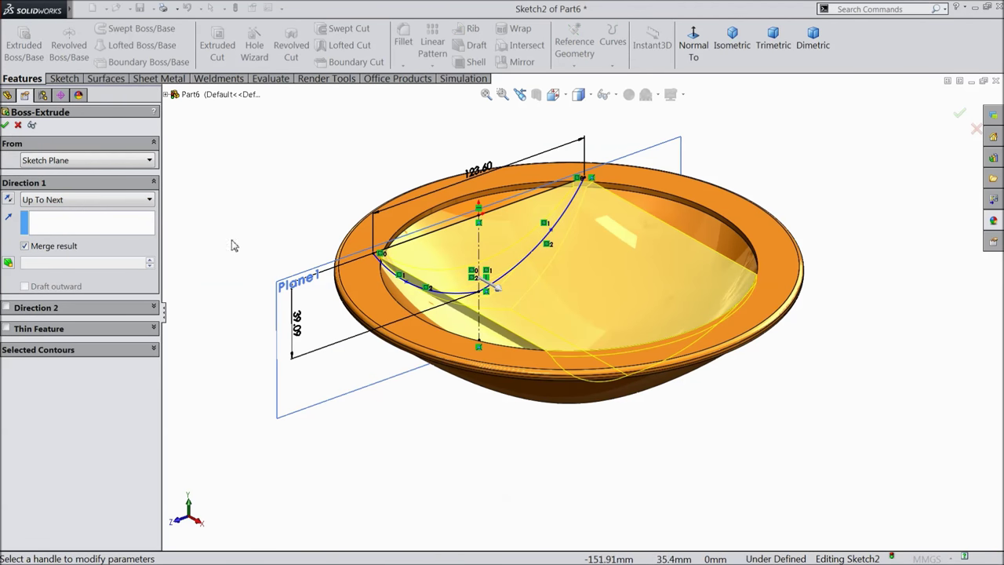
pyautogui.moveTo(253, 241); pyautogui.dragTo(258, 261, button='middle')
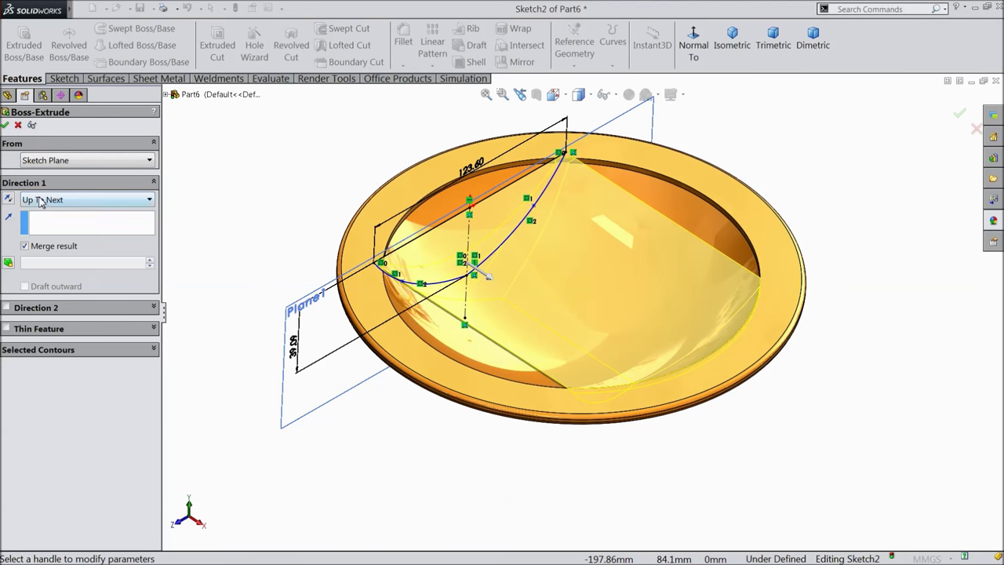
pyautogui.click(43, 200)
pyautogui.click(47, 257)
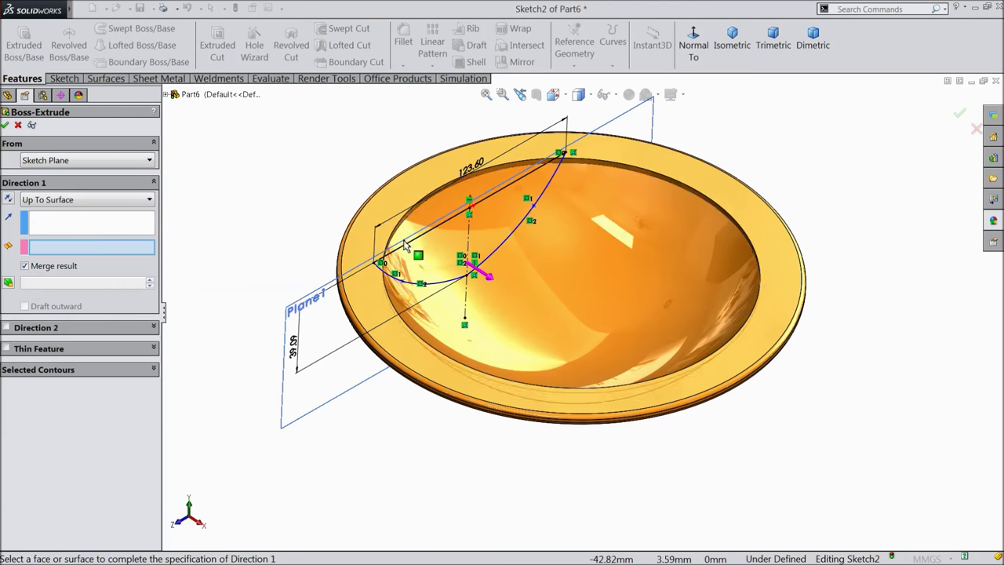
pyautogui.click(433, 218)
pyautogui.scroll(-4, 455, 228)
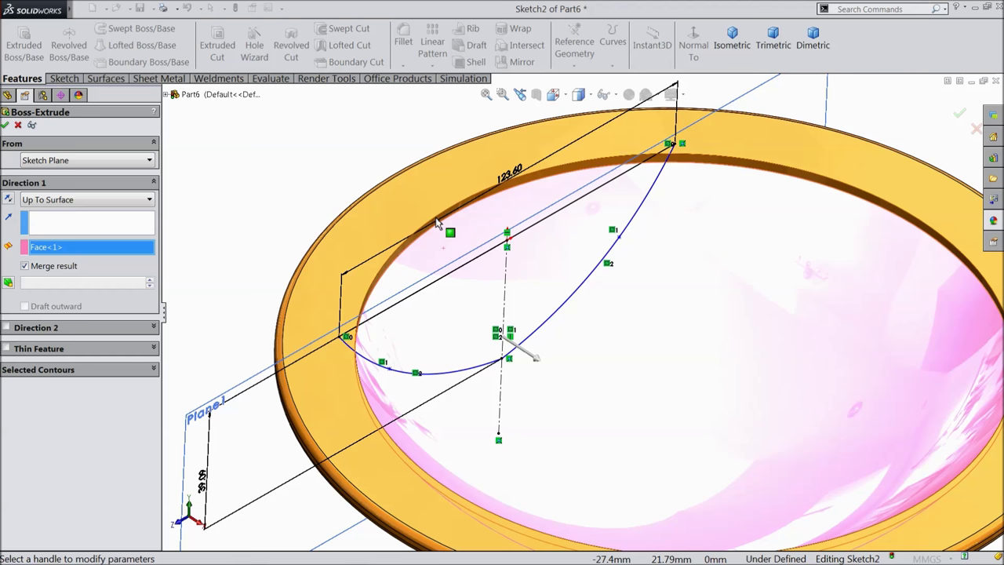
pyautogui.moveTo(454, 237); pyautogui.dragTo(450, 260, button='middle')
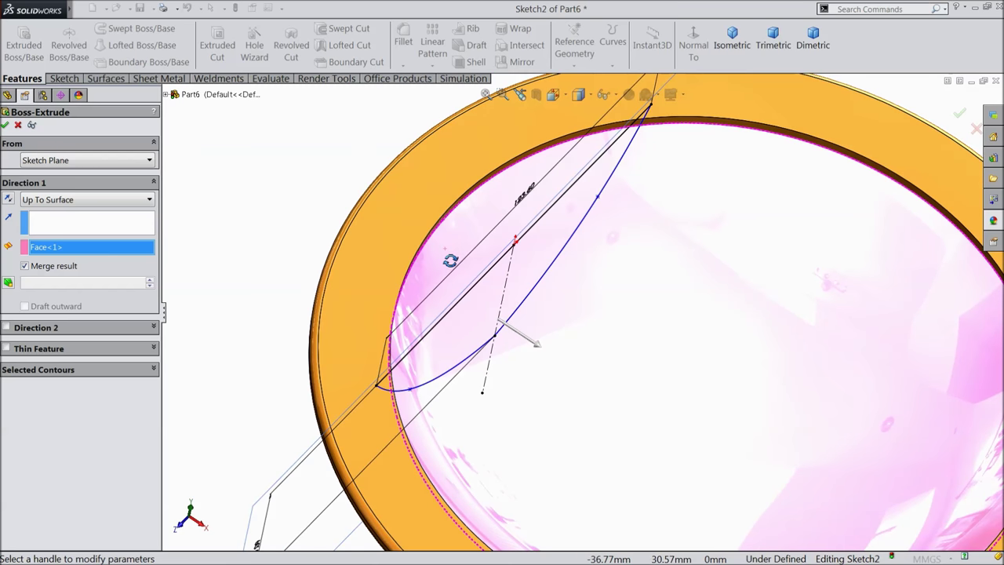
# Step: Switch the extrusion to Blind with a 21 mm depth and accept it
pyautogui.click(63, 201)
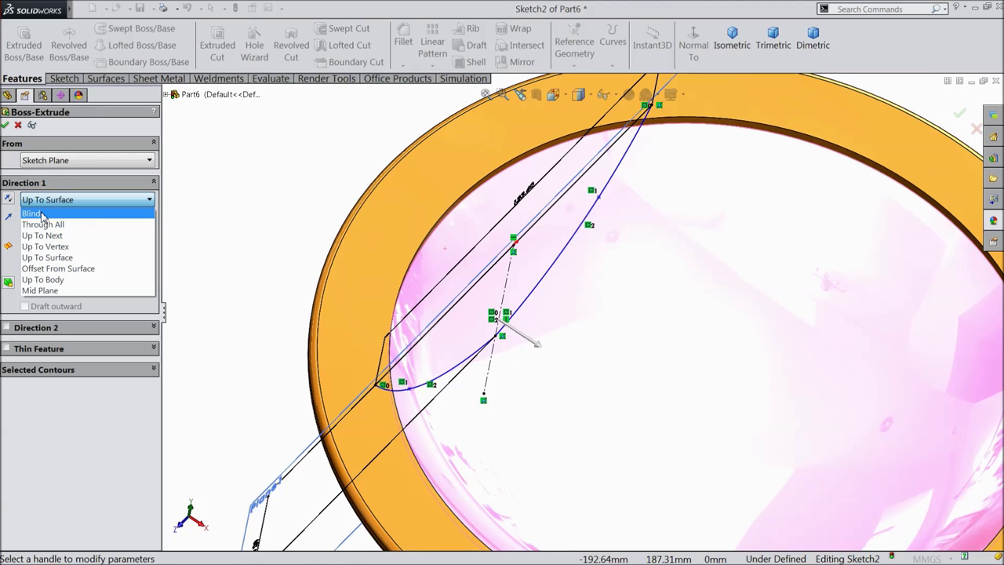
pyautogui.click(32, 213)
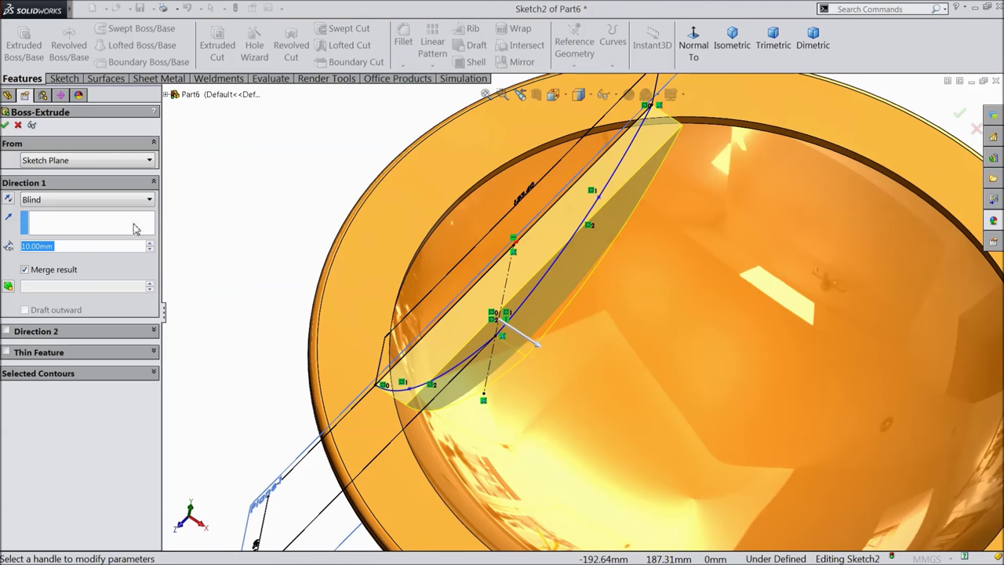
pyautogui.click(541, 353)
pyautogui.click(443, 285)
pyautogui.moveTo(443, 284); pyautogui.dragTo(345, 245, button='middle')
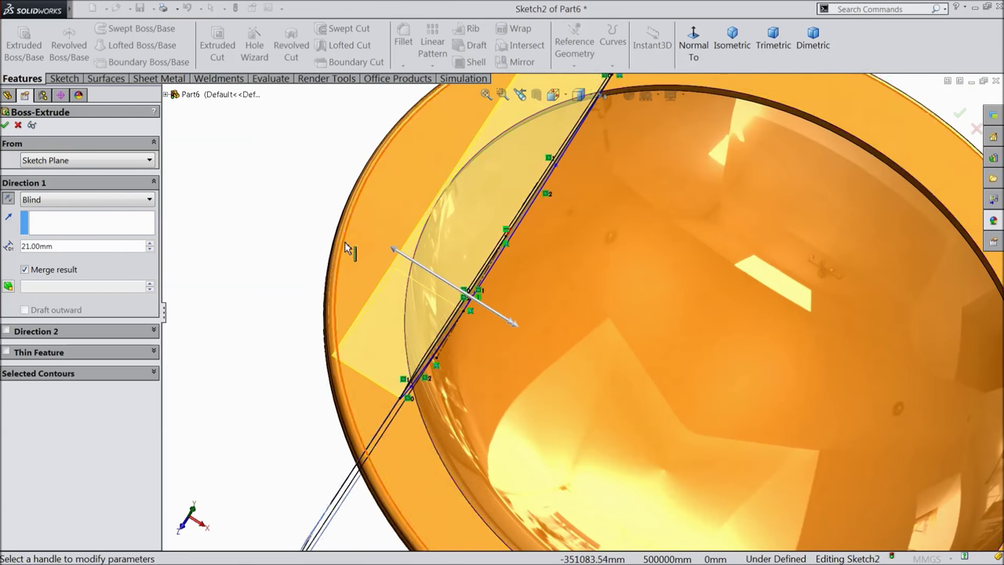
pyautogui.scroll(3, 346, 248)
pyautogui.scroll(-1, 488, 257)
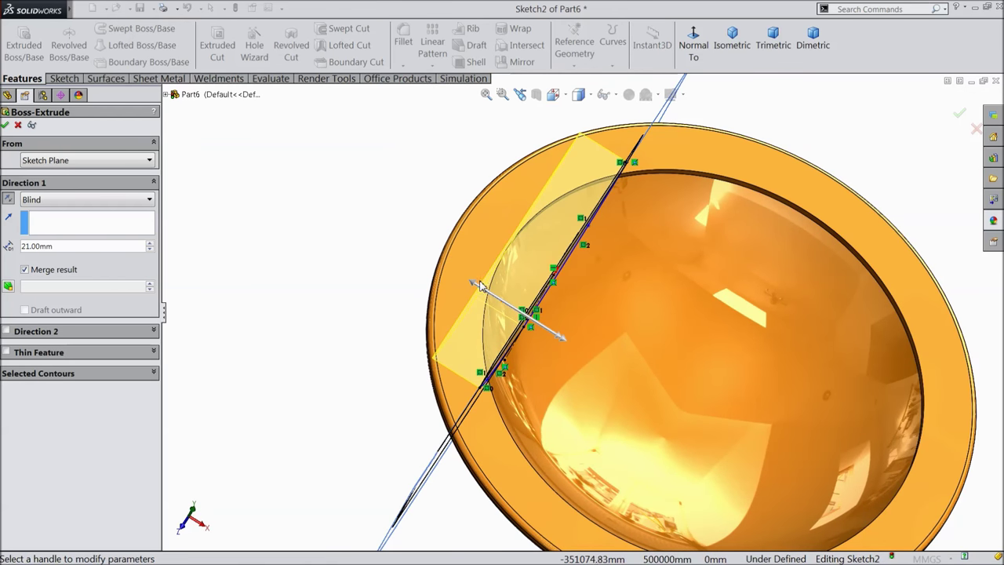
pyautogui.click(474, 284)
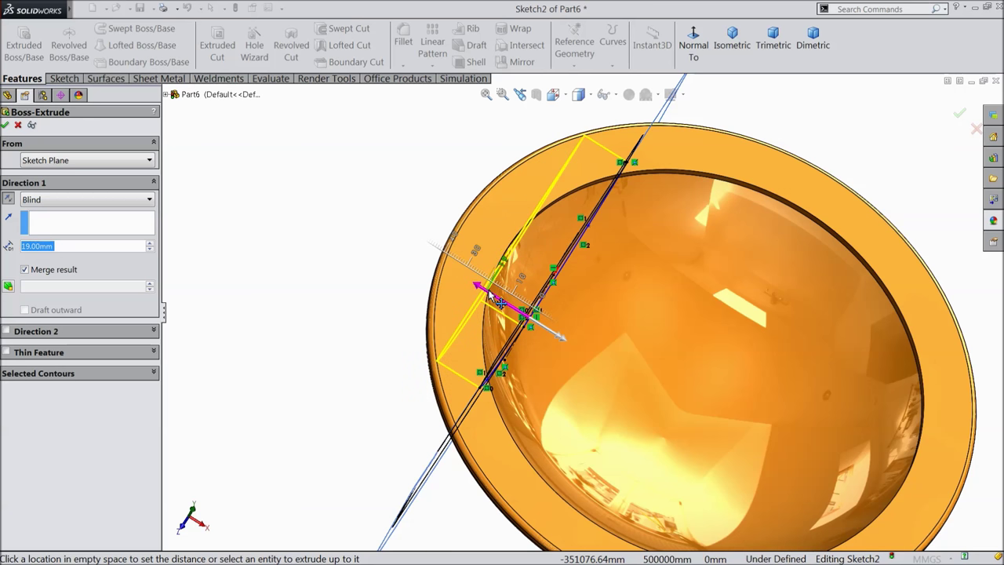
pyautogui.click(494, 297)
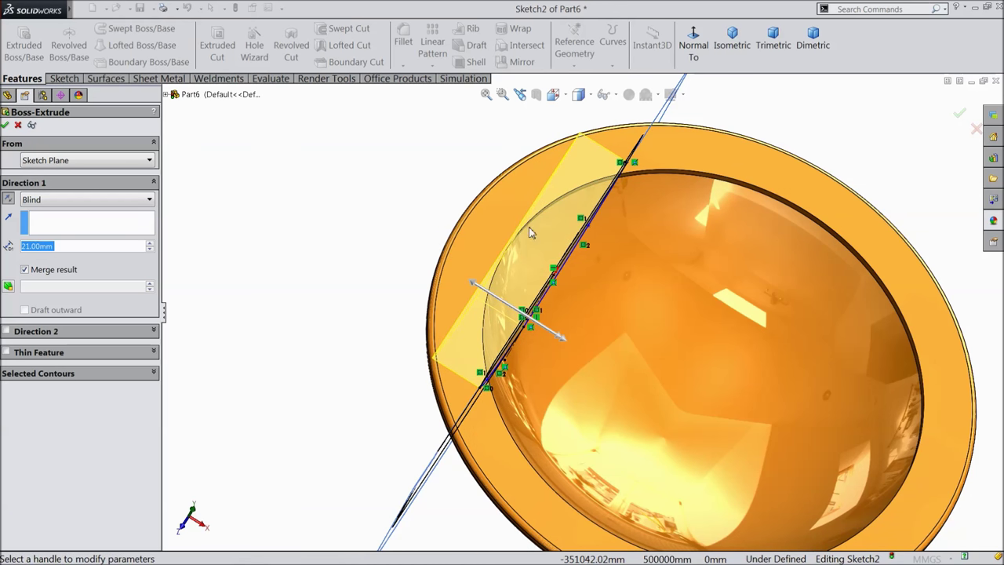
pyautogui.click(5, 126)
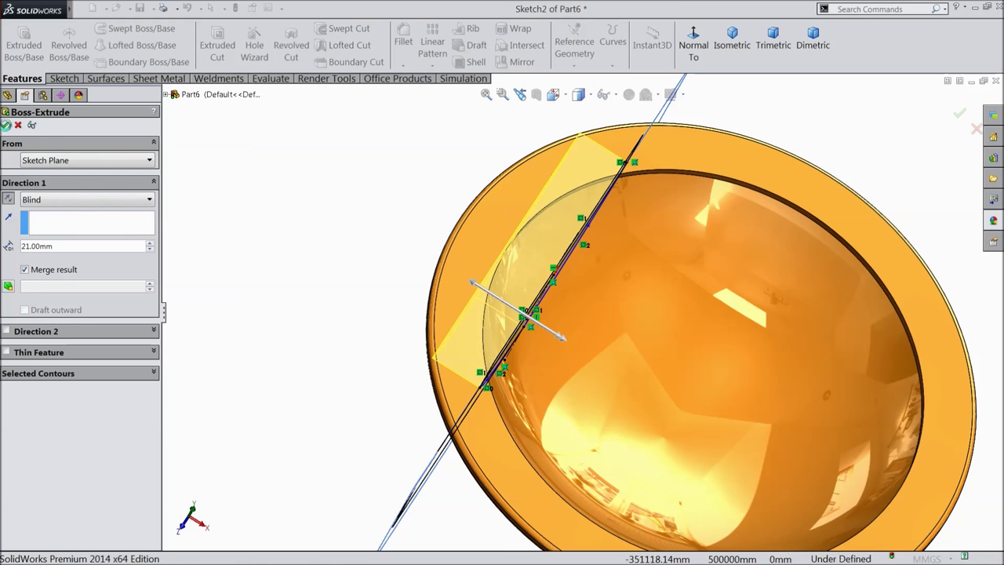
# Step: Set the panel extrusion depth to 20 mm and confirm Boss-Extrude1
pyautogui.moveTo(325, 239)
pyautogui.mouseDown(button='middle')
pyautogui.moveTo(321, 260)
pyautogui.moveTo(312, 247)
pyautogui.moveTo(329, 243)
pyautogui.mouseUp(button='middle')
pyautogui.scroll(-4, 576, 204)
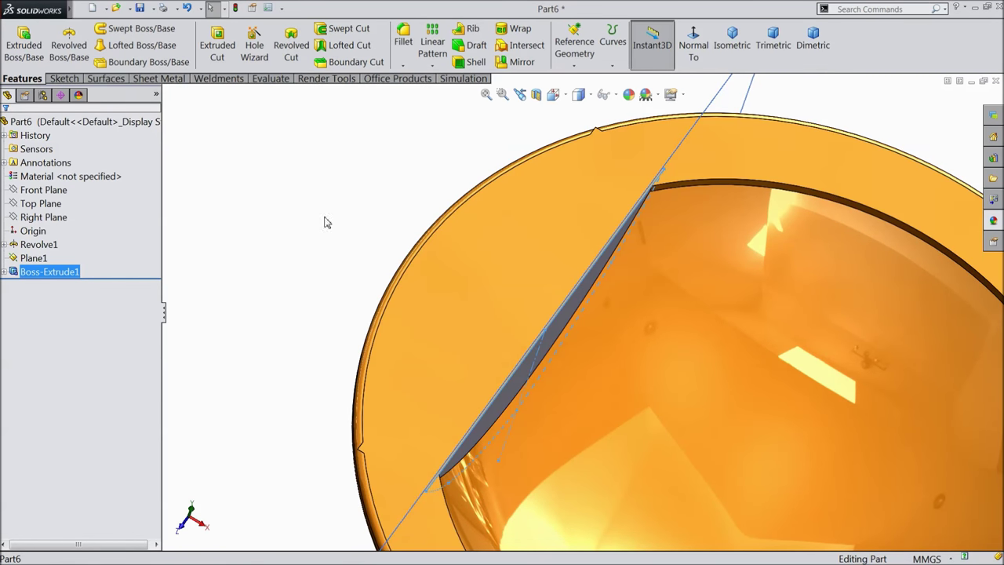
pyautogui.click(19, 246)
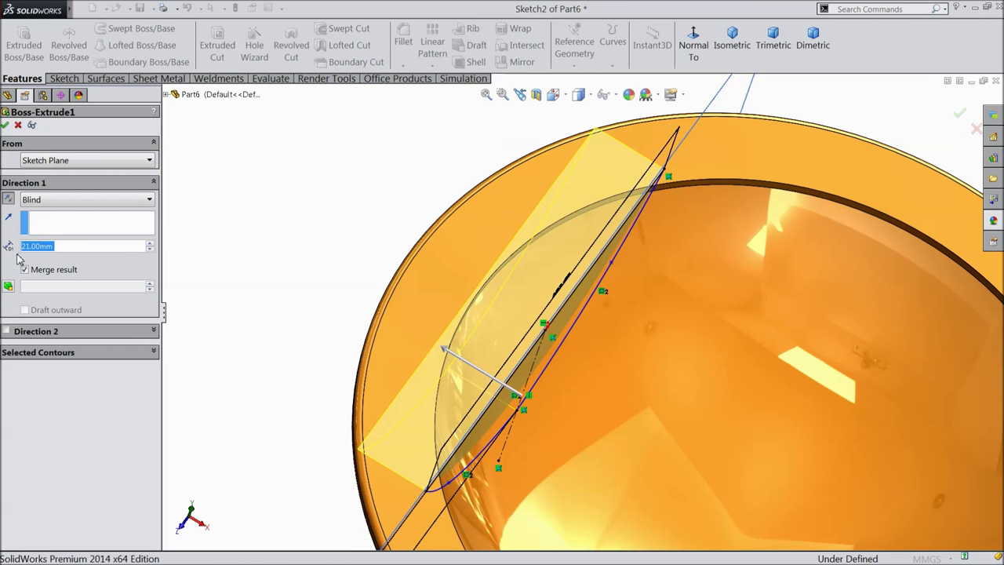
pyautogui.write('20')
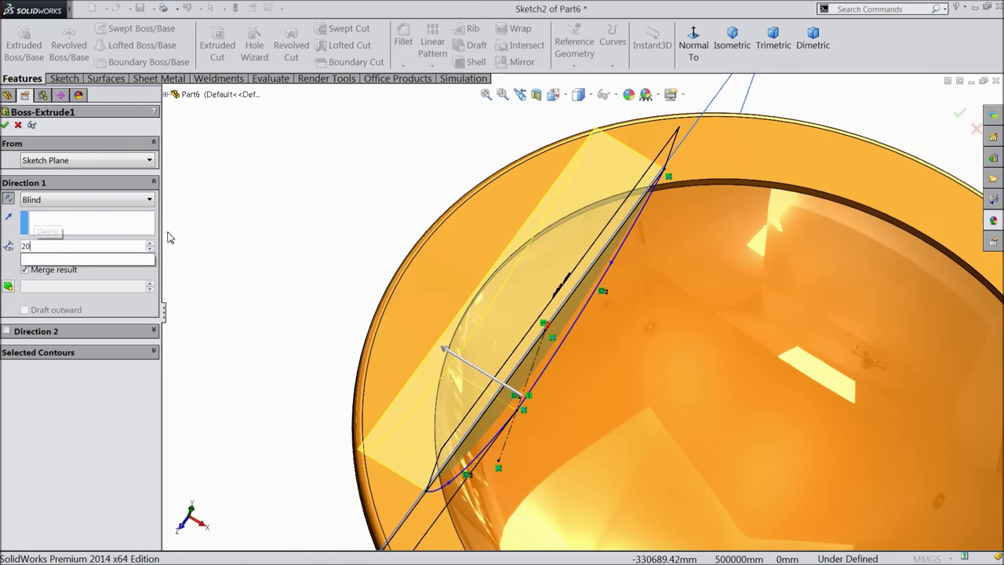
pyautogui.press('Return')
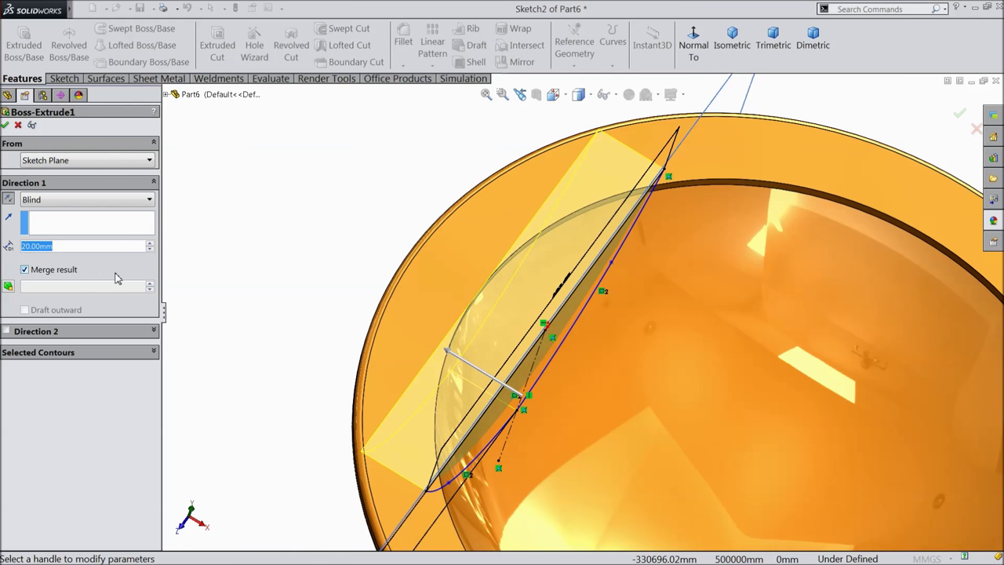
pyautogui.click(6, 125)
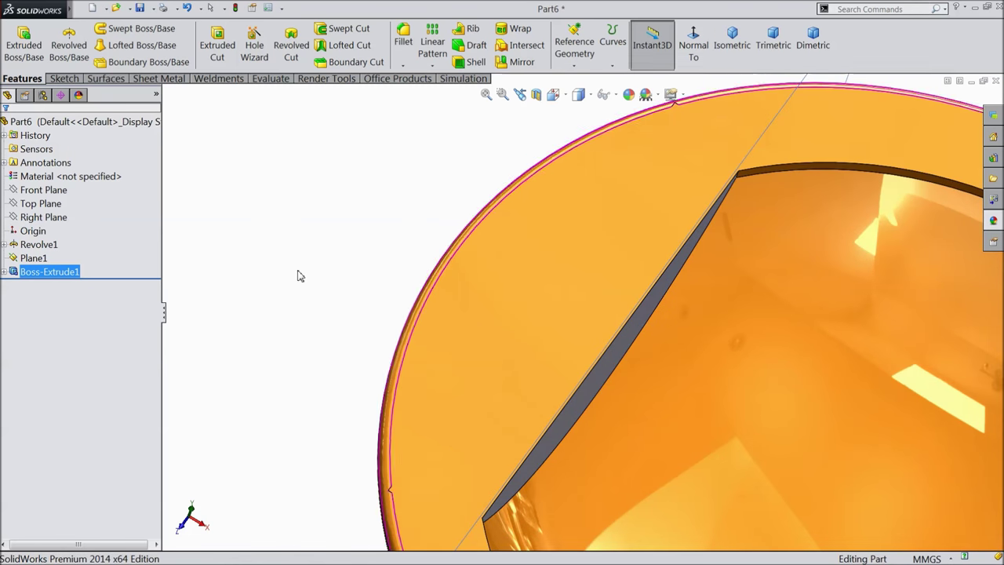
# Step: Hide the Plane1 reference plane
pyautogui.moveTo(298, 276)
pyautogui.mouseDown(button='middle')
pyautogui.moveTo(289, 289)
pyautogui.moveTo(287, 259)
pyautogui.moveTo(282, 271)
pyautogui.mouseUp(button='middle')
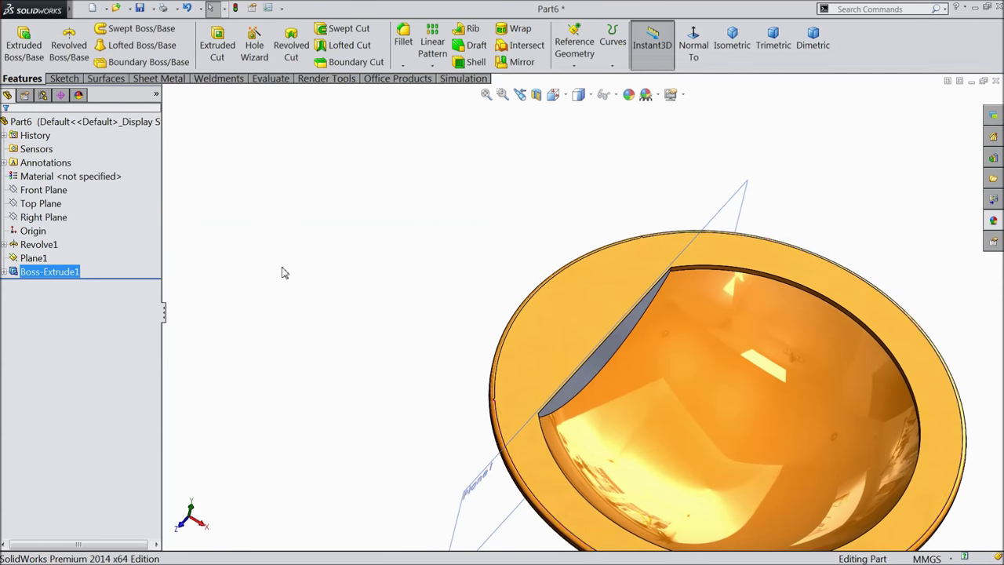
pyautogui.scroll(2, 282, 272)
pyautogui.scroll(-1, 487, 402)
pyautogui.moveTo(487, 402); pyautogui.dragTo(455, 369, button='middle')
pyautogui.scroll(-2, 534, 431)
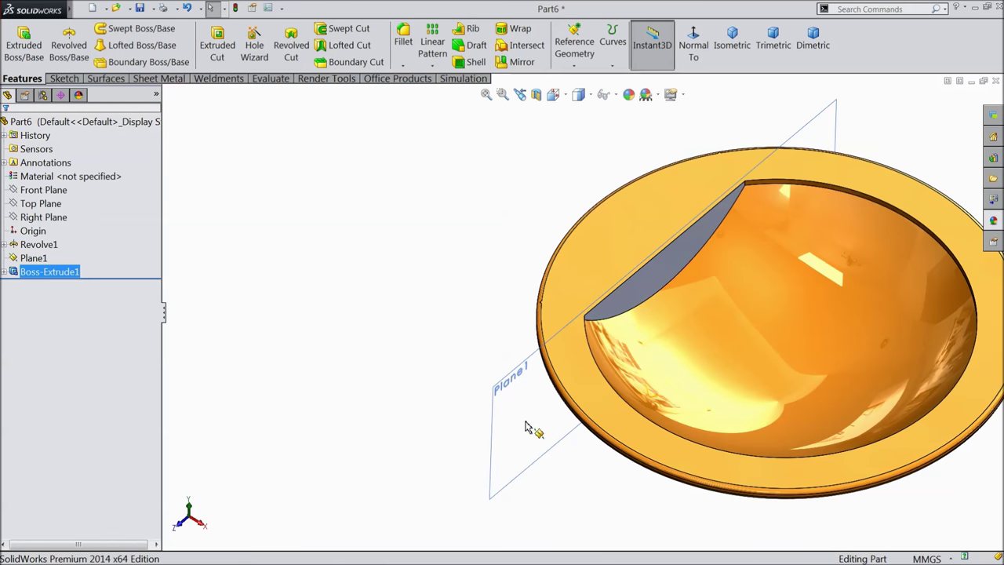
pyautogui.click(549, 368)
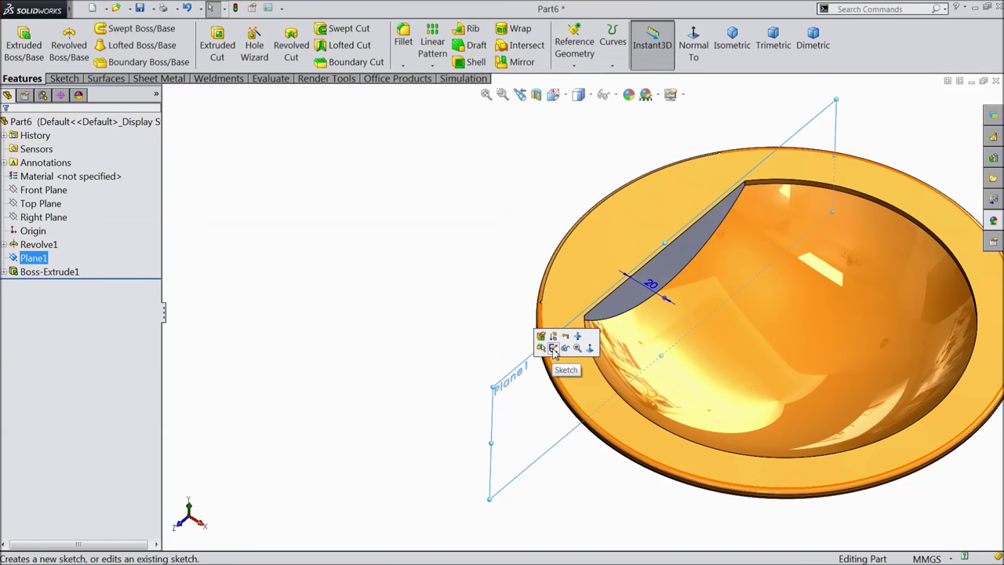
pyautogui.click(565, 349)
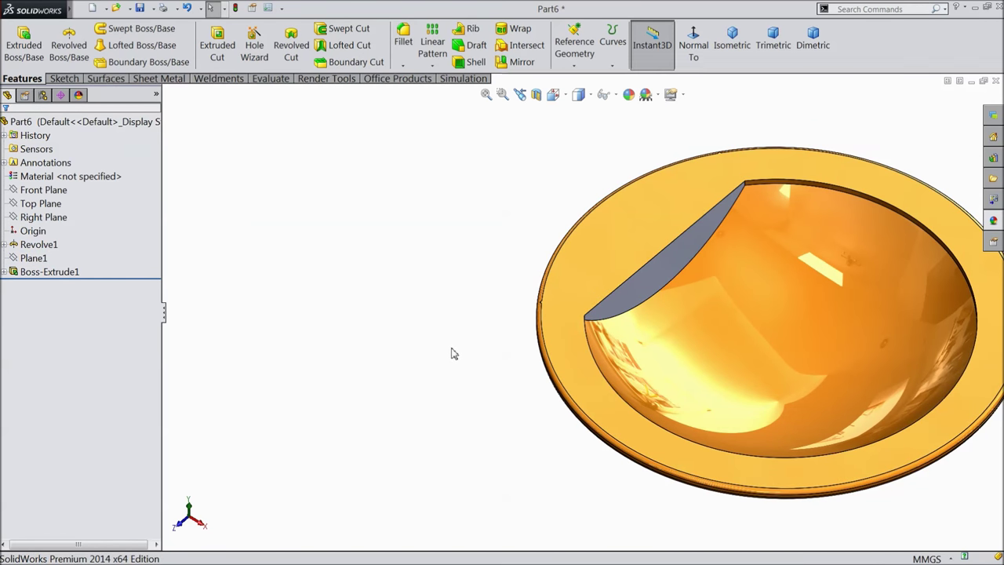
# Step: Edit Boss-Extrude1 and change its depth to 19.8 mm
pyautogui.click(75, 272)
pyautogui.click(19, 234)
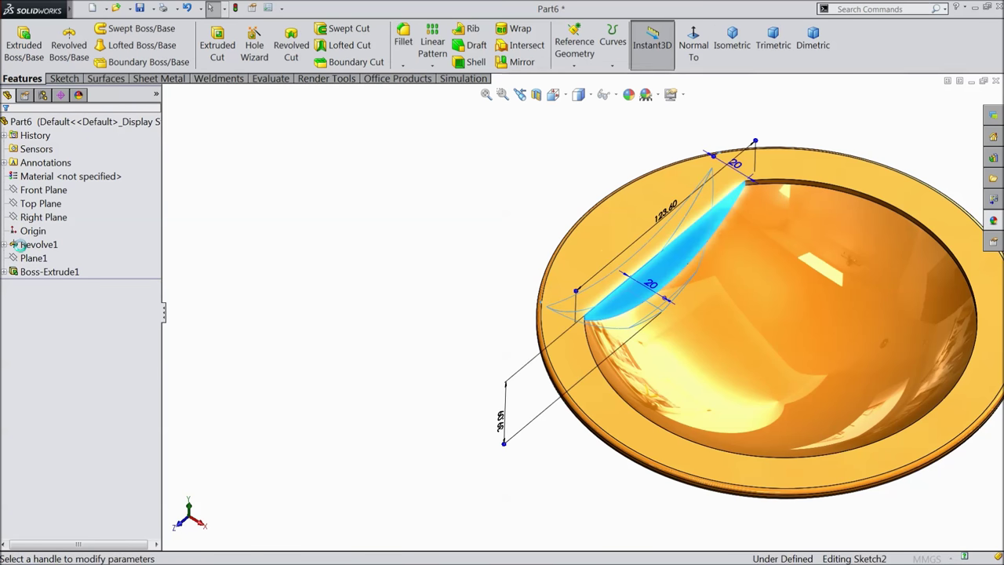
pyautogui.write('19.')
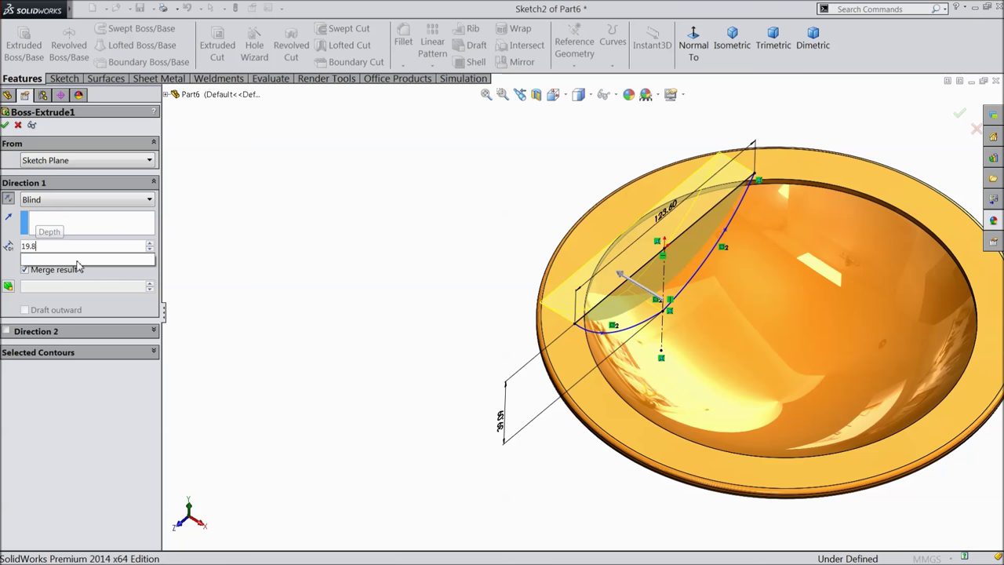
pyautogui.write('8')
pyautogui.press('Return')
pyautogui.moveTo(280, 262); pyautogui.dragTo(289, 292, button='middle')
pyautogui.click(5, 126)
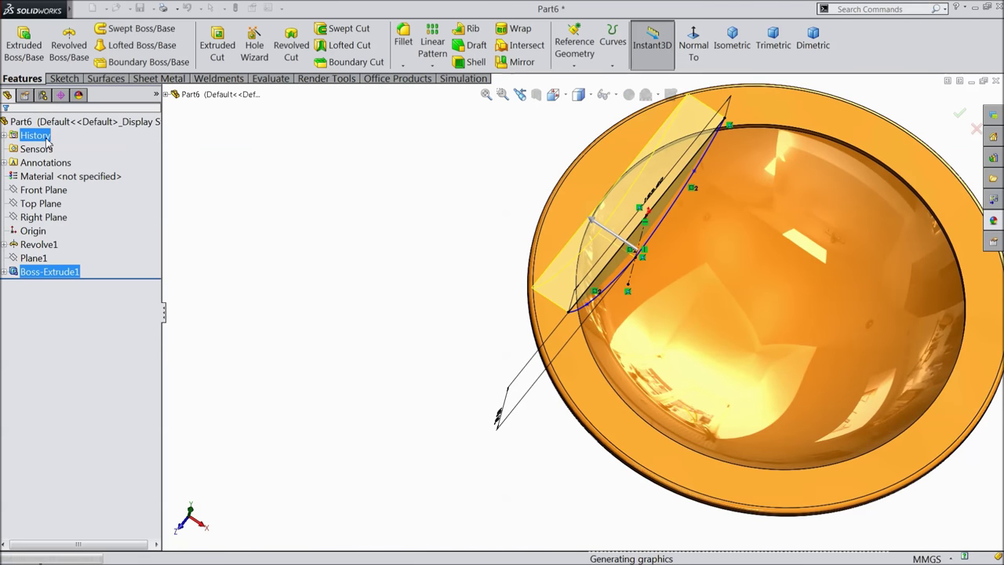
pyautogui.scroll(-2, 600, 223)
pyautogui.scroll(-1, 596, 223)
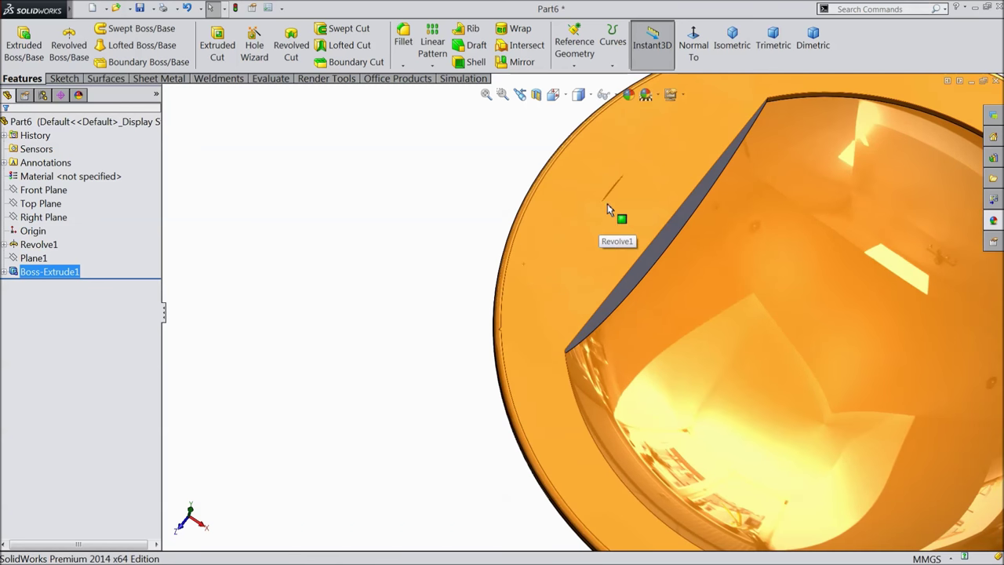
# Step: Edit Boss-Extrude1 again and restore its depth to 20 mm
pyautogui.click(14, 272)
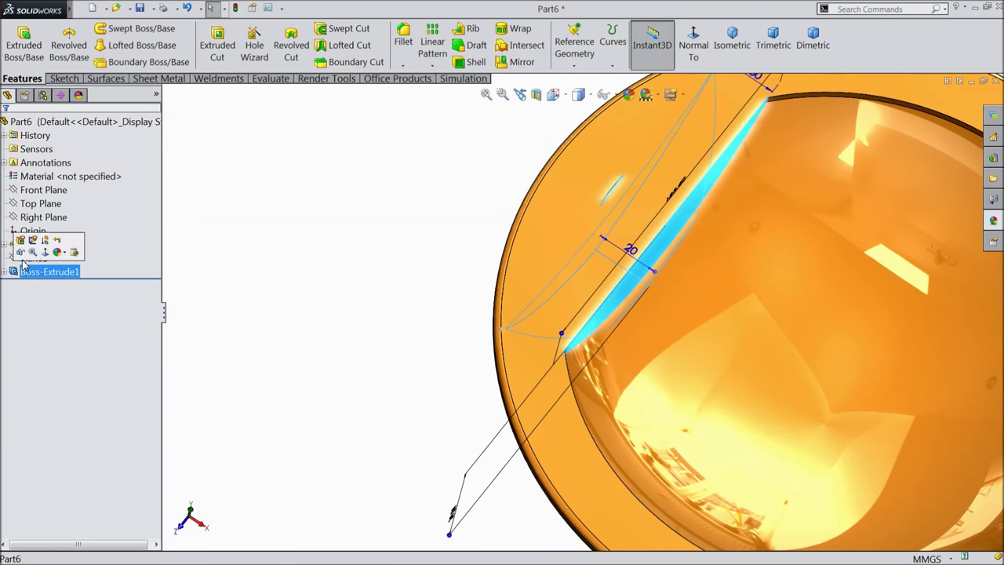
pyautogui.click(19, 239)
pyautogui.write('20')
pyautogui.press('Return')
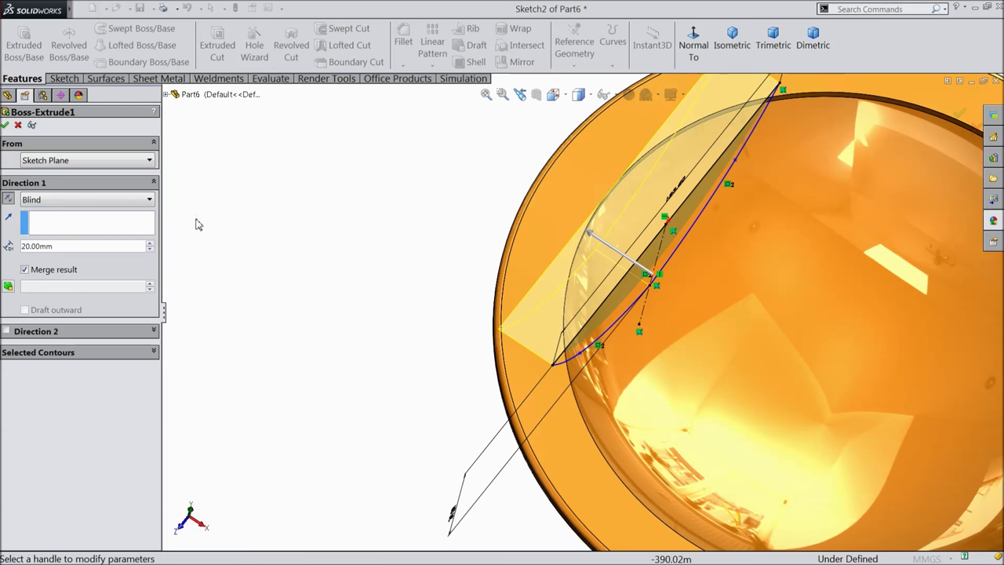
pyautogui.click(7, 126)
pyautogui.scroll(2, 284, 345)
pyautogui.moveTo(284, 345); pyautogui.dragTo(280, 298, button='middle')
pyautogui.scroll(3, 347, 340)
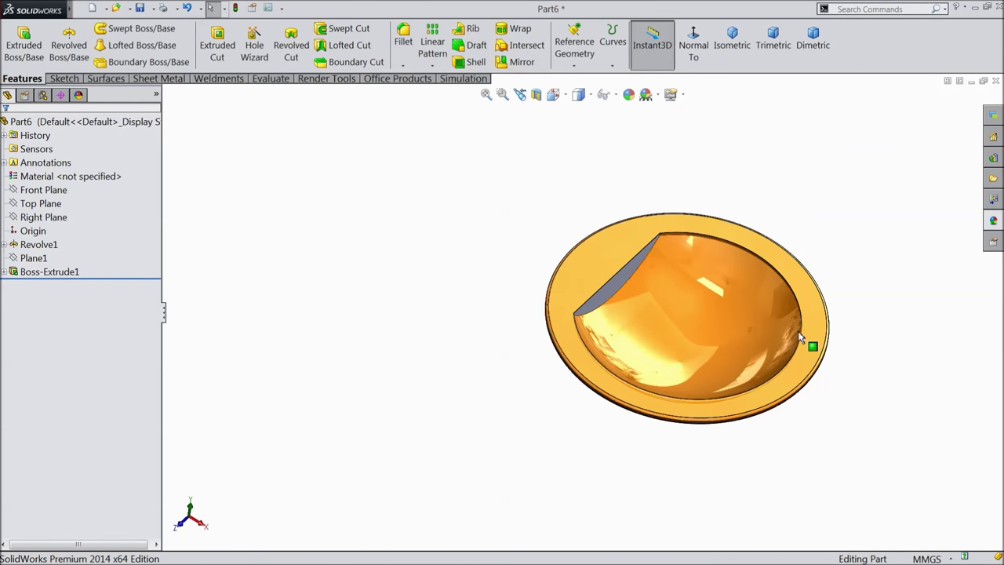
pyautogui.scroll(-4, 800, 337)
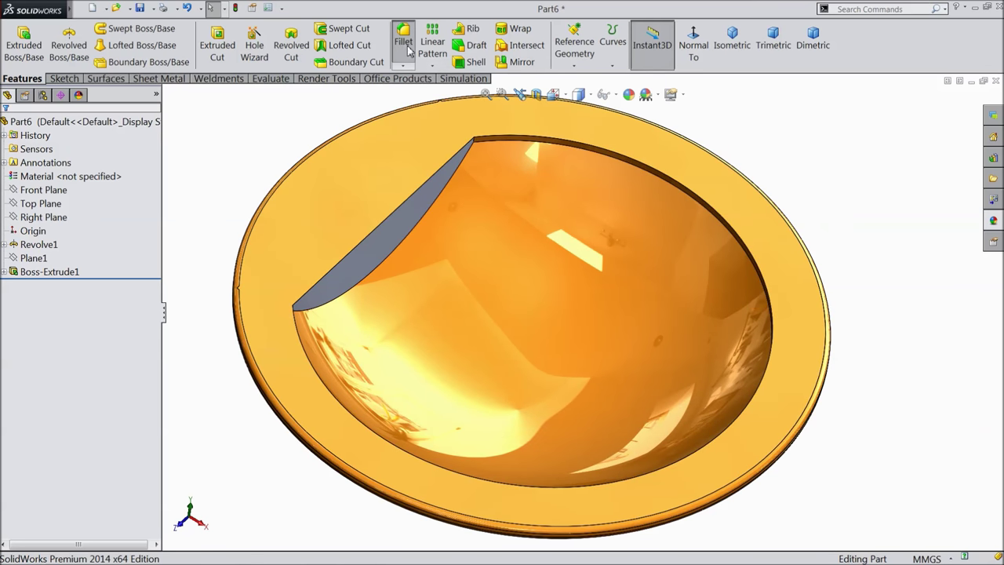
# Step: Begin a variable-size fillet on the bowl's inner rim edge with 1 mm at the first end
pyautogui.click(406, 49)
pyautogui.click(28, 194)
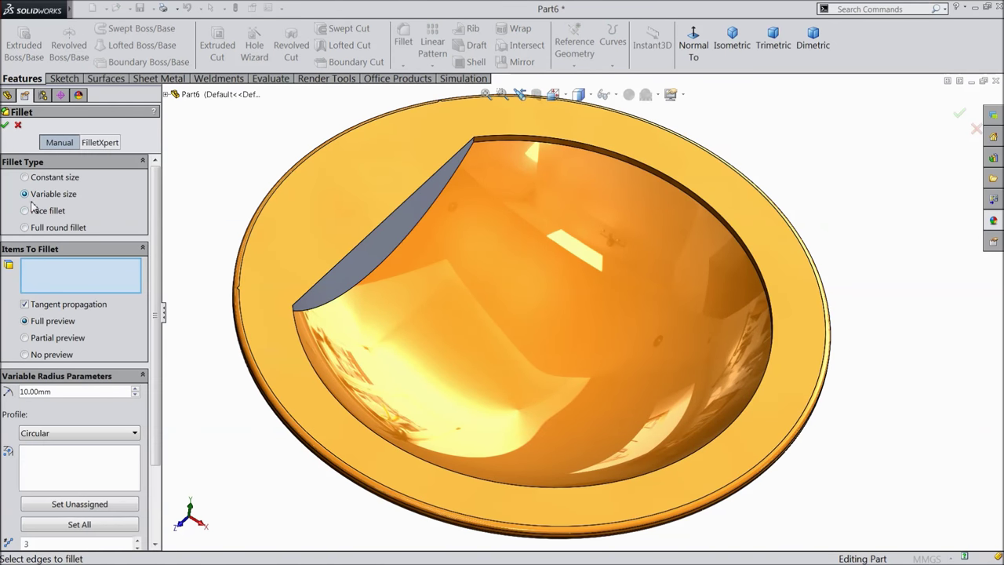
pyautogui.click(532, 142)
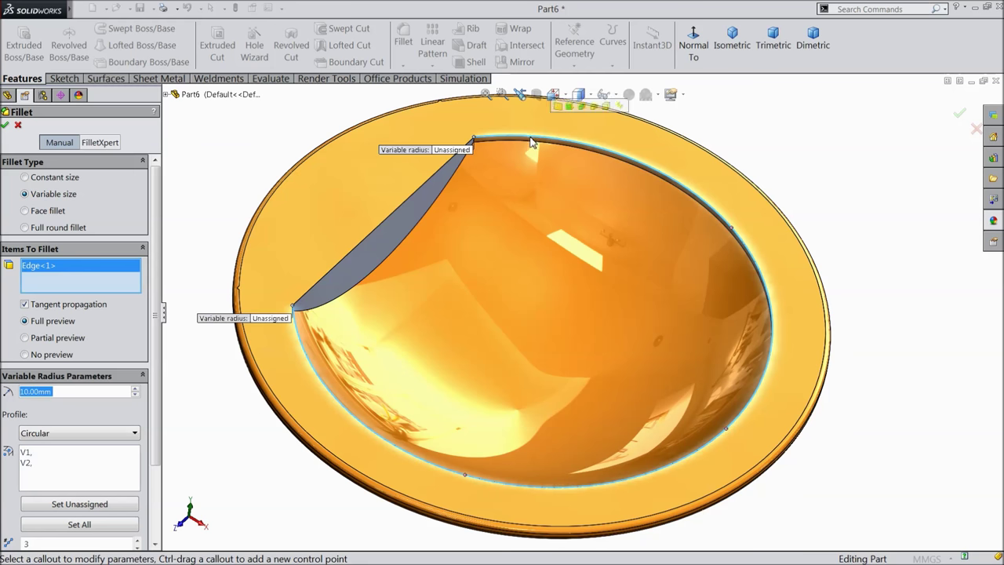
pyautogui.click(453, 151)
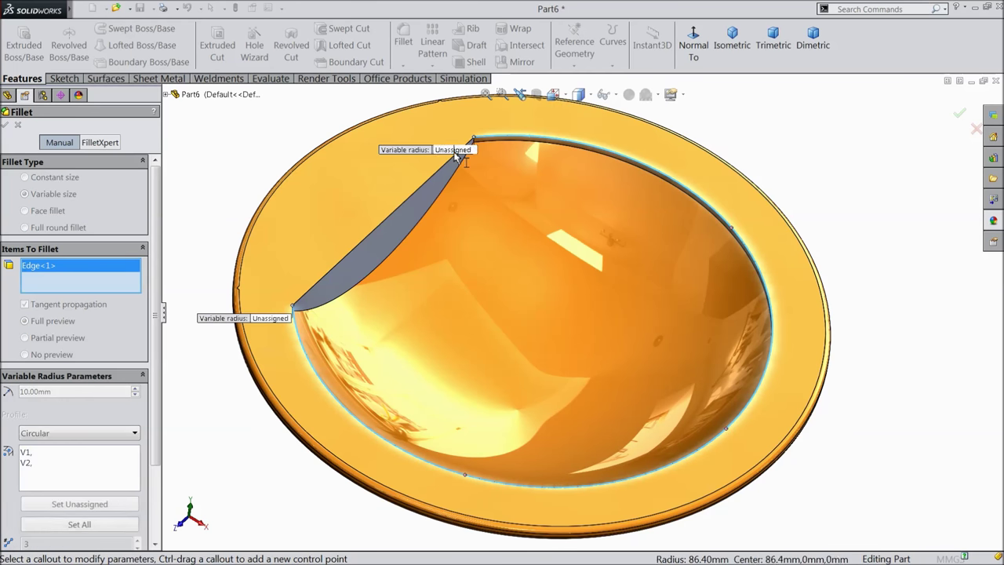
pyautogui.write('1')
pyautogui.press('Return')
# Step: Set the other end to 1 mm, add a midpoint control point at 20 mm, and apply
pyautogui.click(273, 323)
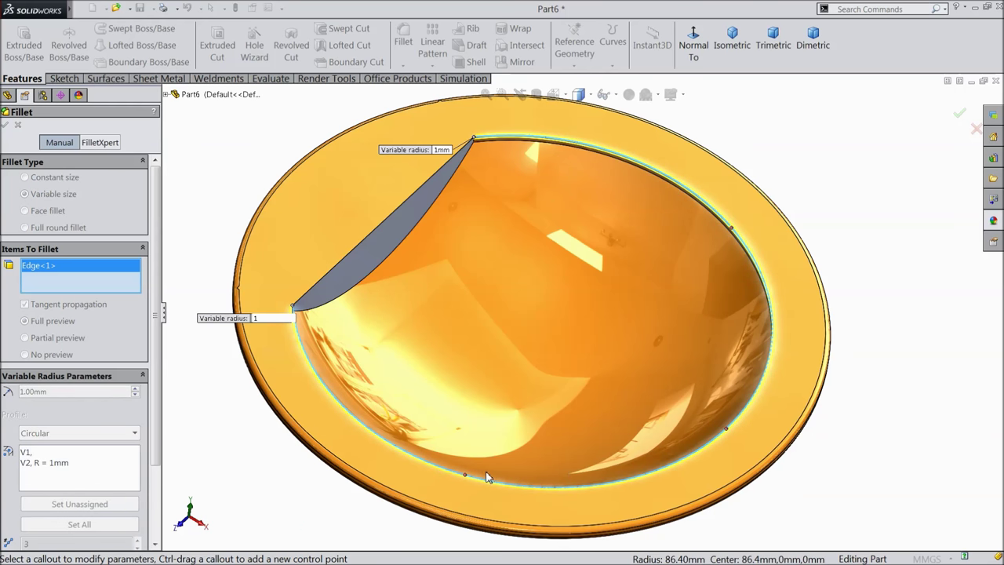
pyautogui.write('1')
pyautogui.click(726, 430)
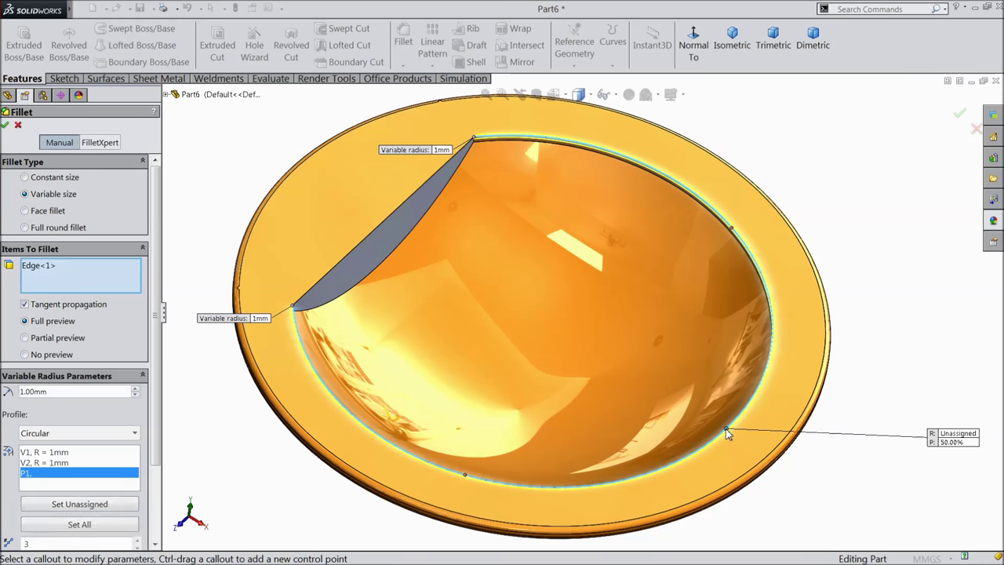
pyautogui.click(957, 436)
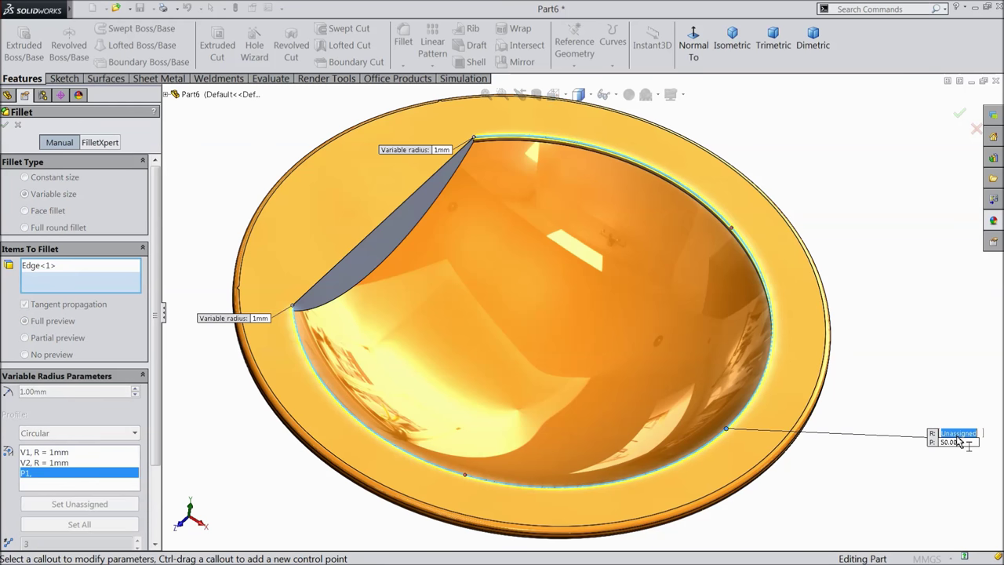
pyautogui.write('20')
pyautogui.press('Return')
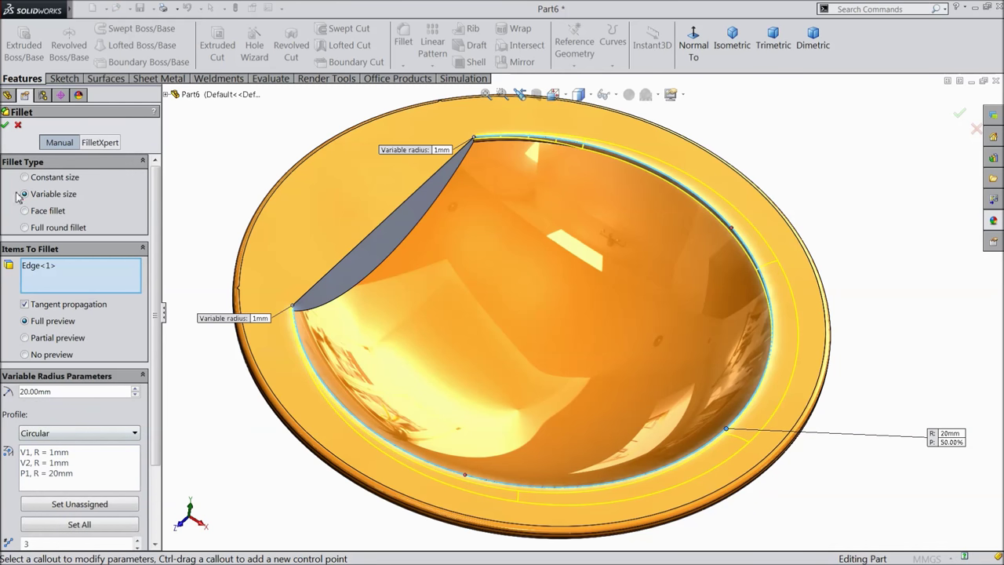
pyautogui.click(5, 126)
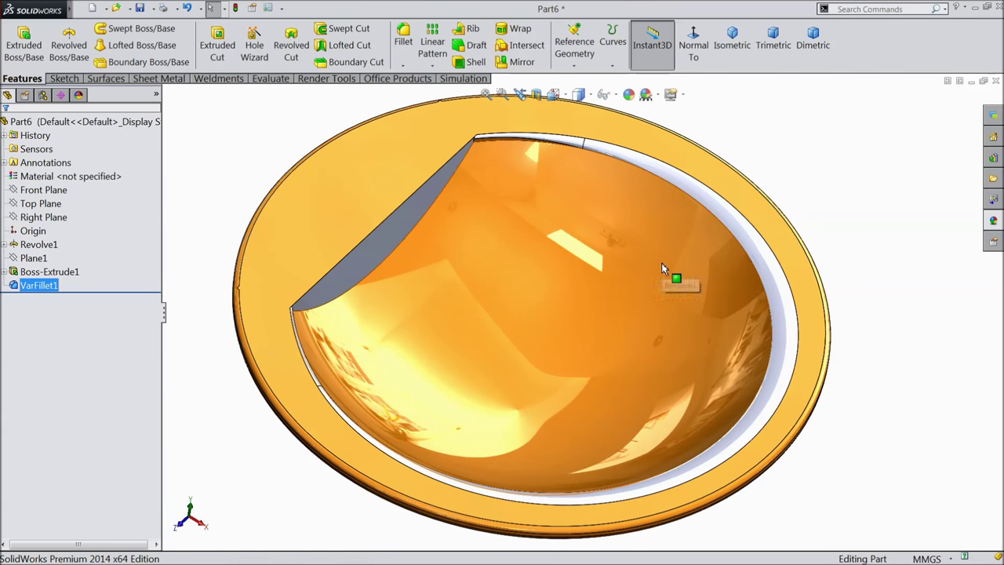
pyautogui.scroll(2, 662, 263)
pyautogui.click(403, 41)
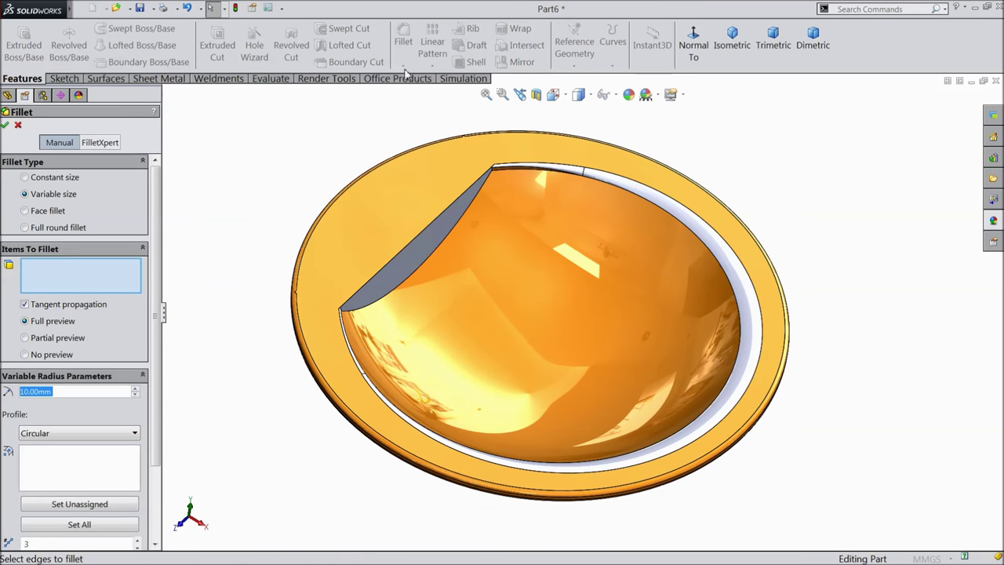
# Step: Round the panel's upper edge with a constant 1 mm fillet
pyautogui.click(50, 178)
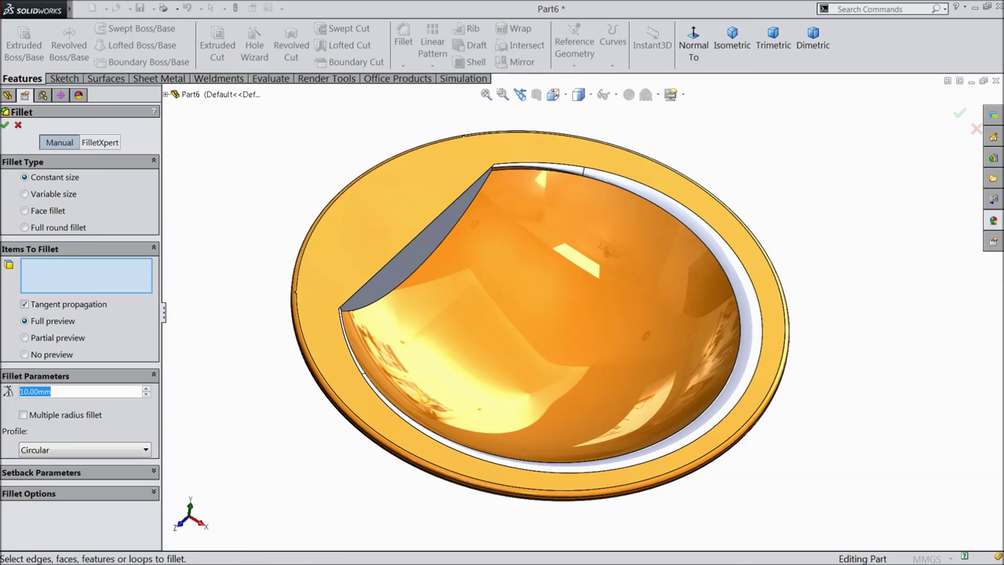
pyautogui.write('1')
pyautogui.click(390, 264)
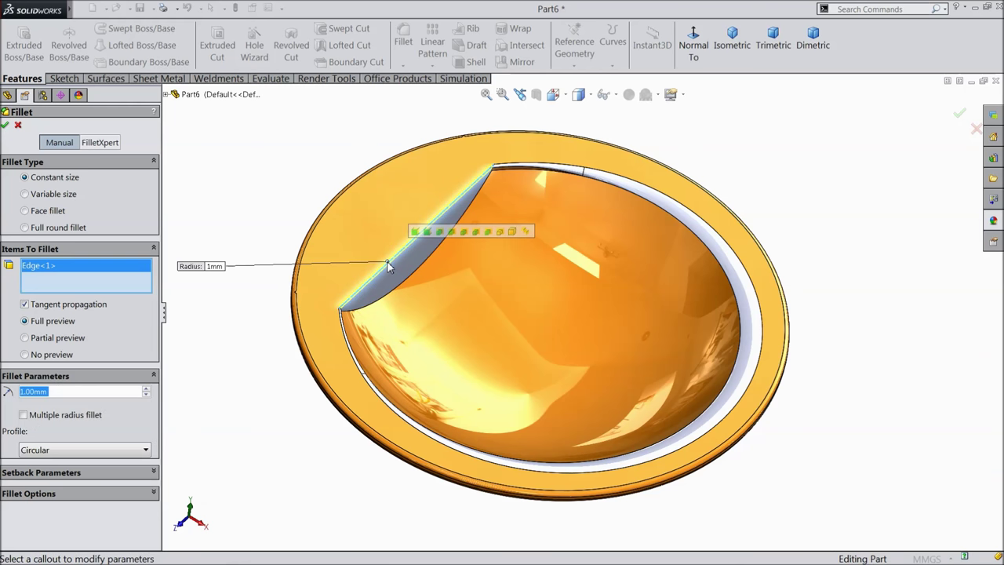
pyautogui.click(7, 126)
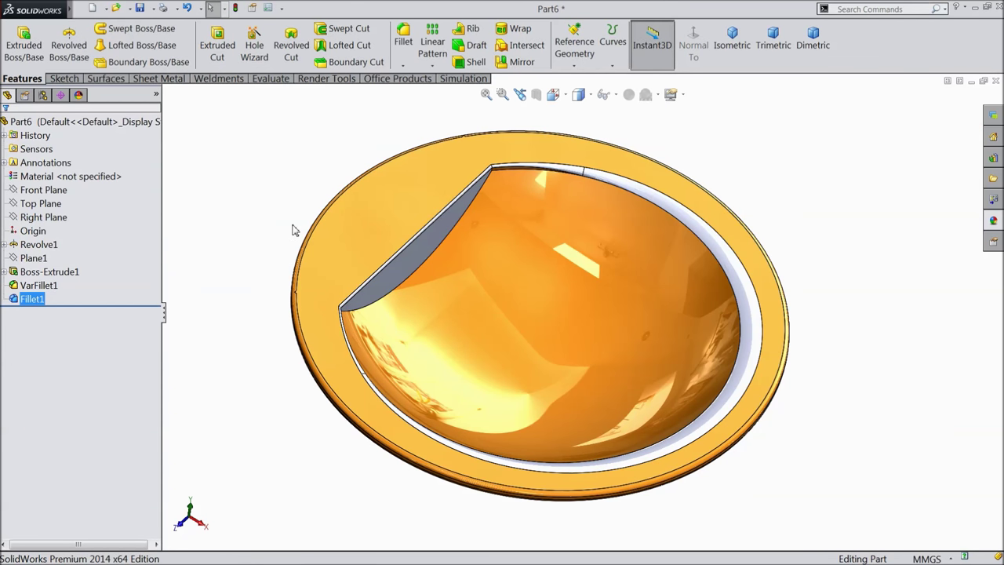
pyautogui.moveTo(269, 291); pyautogui.dragTo(264, 285, button='middle')
# Step: Round the panel's curved edge inside the bowl with a 10 mm fillet
pyautogui.click(404, 41)
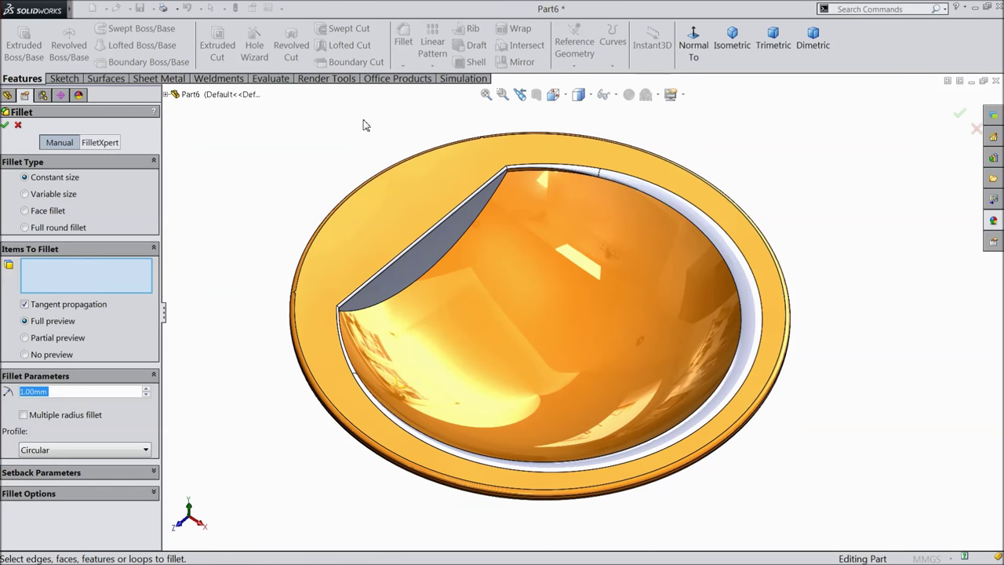
pyautogui.write('10')
pyautogui.press('Return')
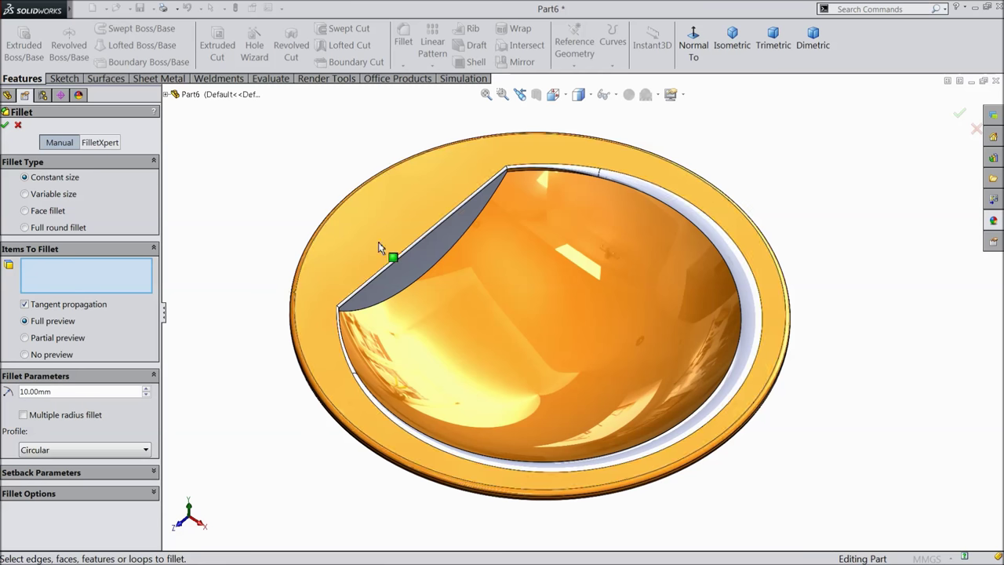
pyautogui.click(419, 279)
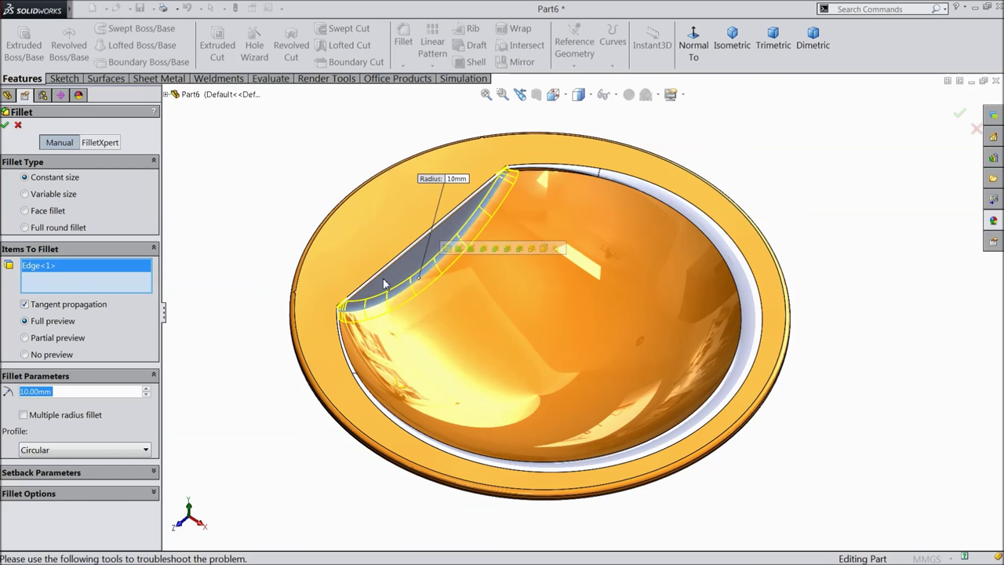
pyautogui.click(7, 127)
pyautogui.moveTo(246, 265)
pyautogui.mouseDown(button='middle')
pyautogui.moveTo(252, 219)
pyautogui.moveTo(237, 254)
pyautogui.mouseUp(button='middle')
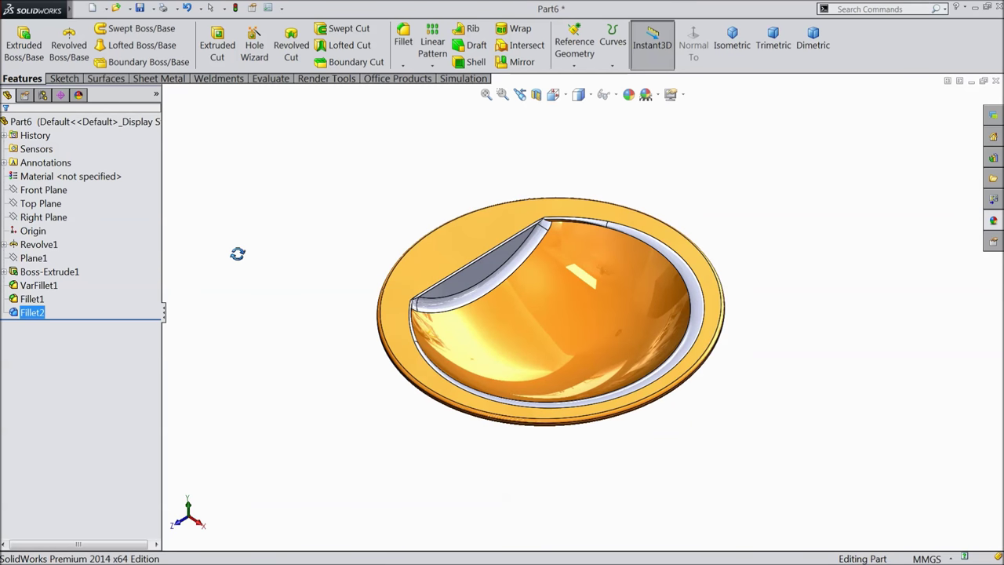
pyautogui.scroll(-4, 553, 332)
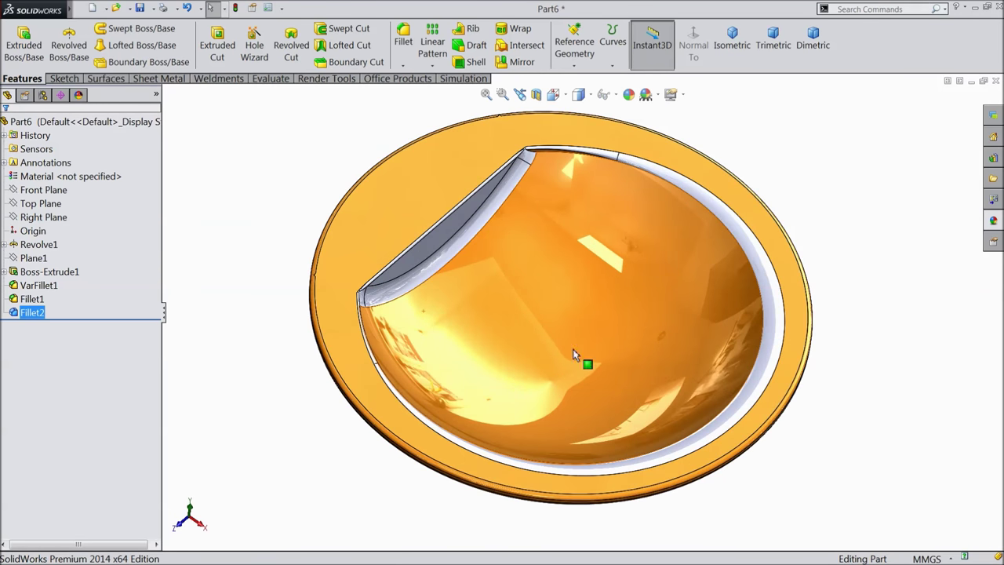
# Step: Start a sketch on the bowl's rim face and draw a circle near the bowl centre
pyautogui.click(381, 394)
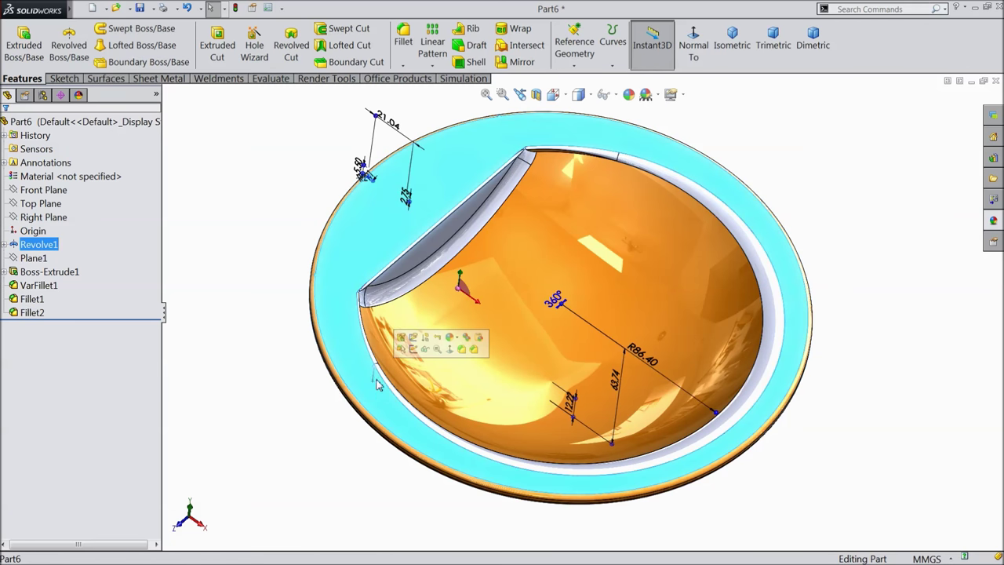
pyautogui.click(413, 350)
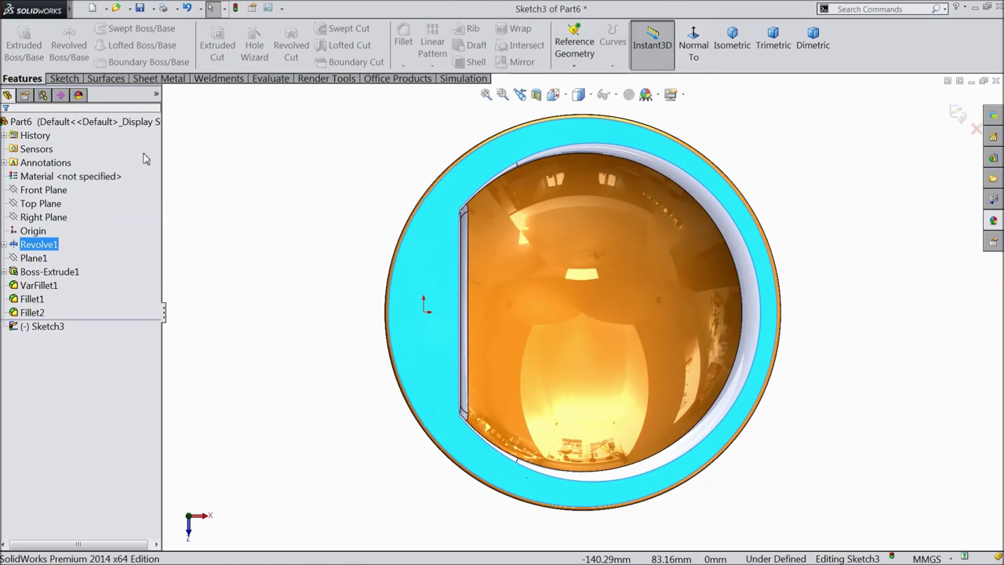
pyautogui.click(66, 78)
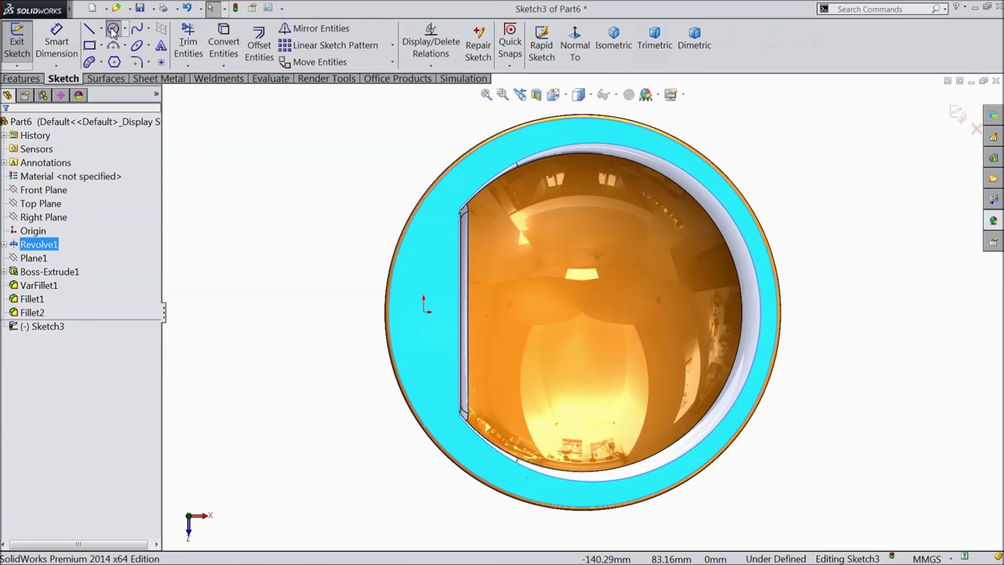
pyautogui.click(113, 30)
pyautogui.click(583, 313)
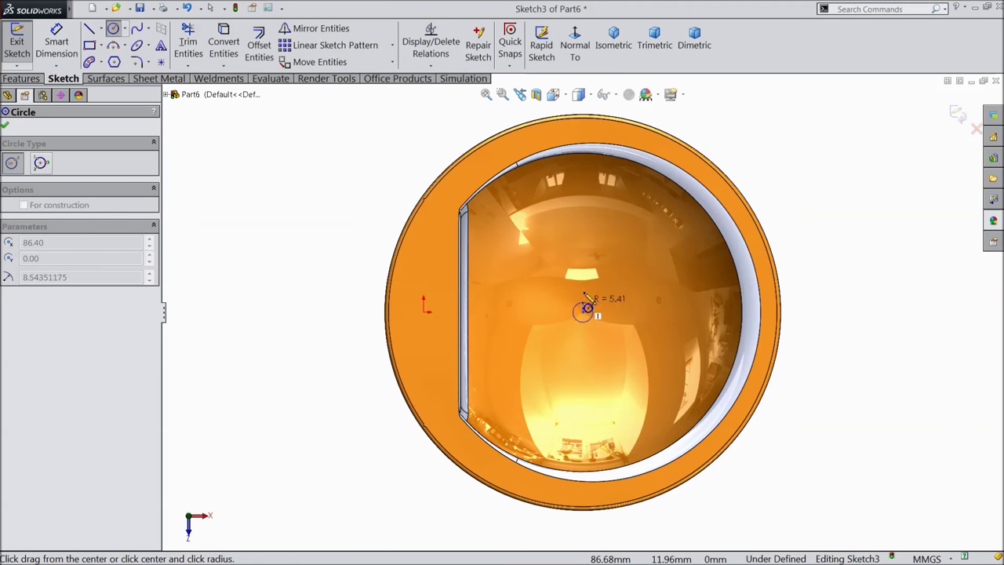
pyautogui.click(583, 271)
# Step: Dimension the circle's diameter to 25 and add a driven origin-to-centre dimension
pyautogui.click(67, 42)
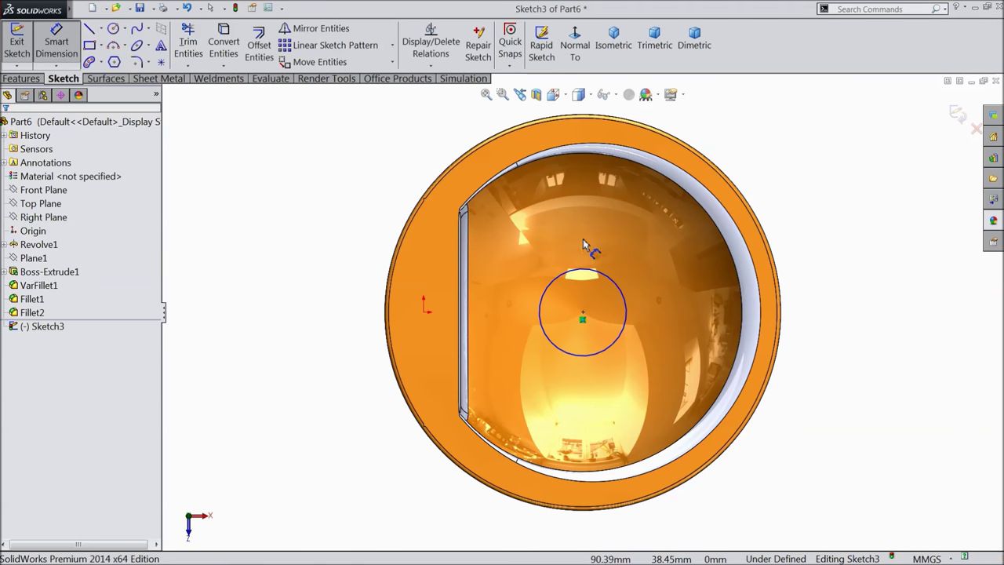
pyautogui.click(623, 294)
pyautogui.click(855, 328)
pyautogui.write('25.49')
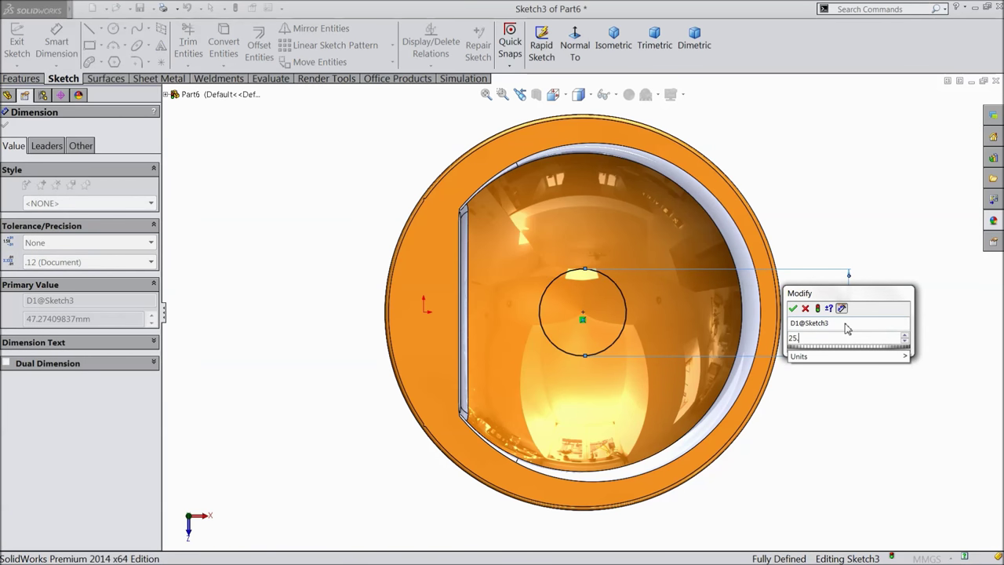
pyautogui.click(793, 308)
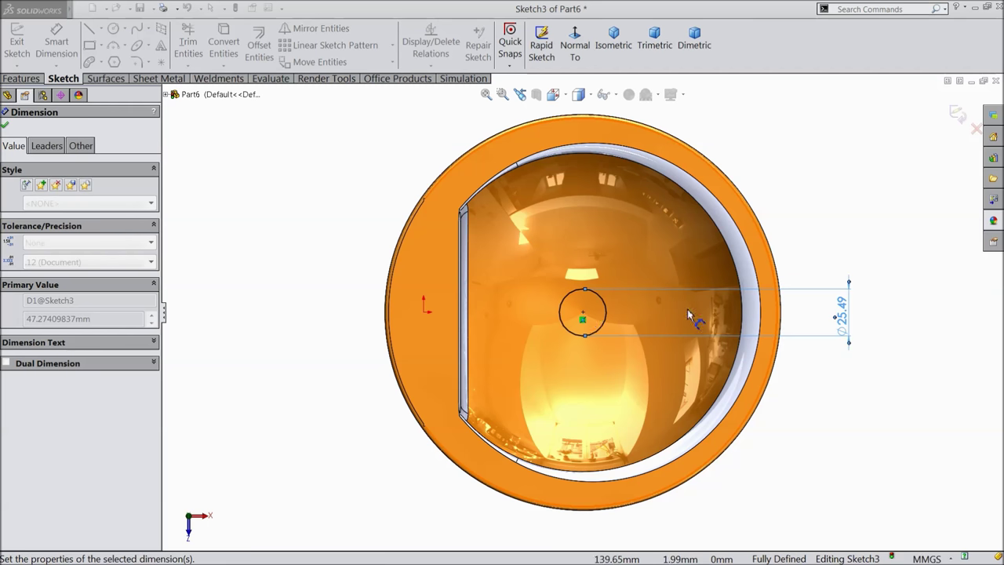
pyautogui.click(561, 318)
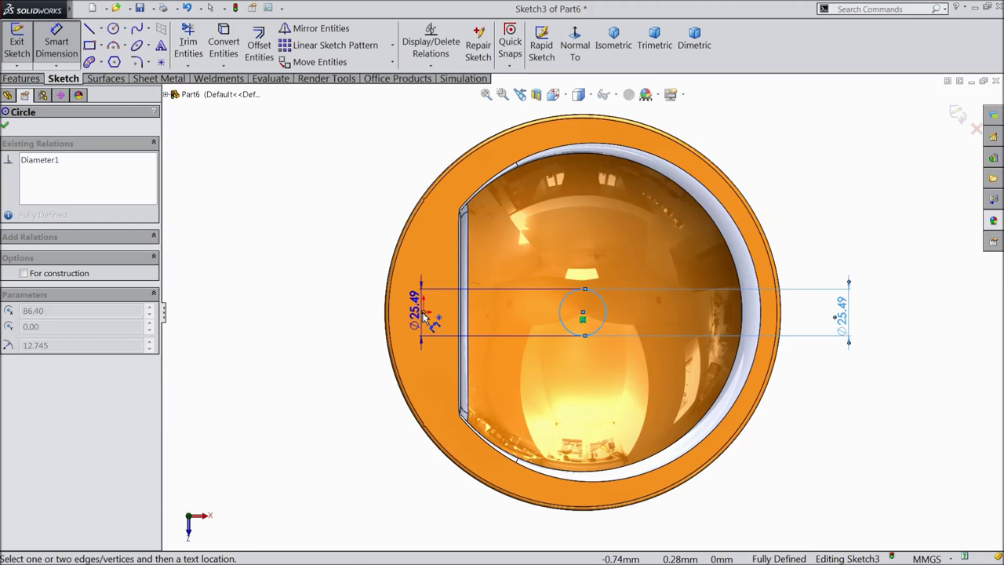
pyautogui.press('Escape')
pyautogui.click(424, 313)
pyautogui.click(494, 127)
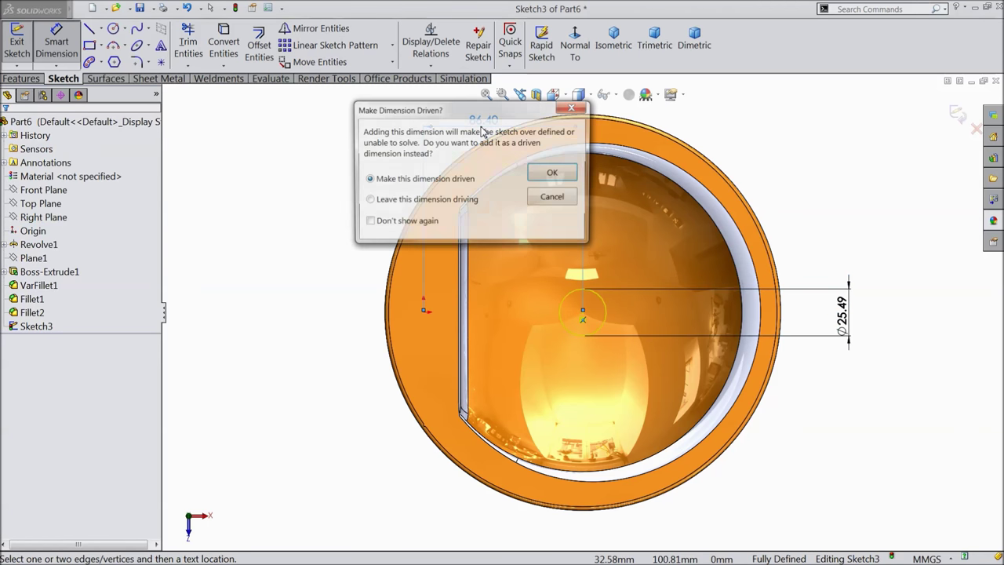
pyautogui.click(554, 174)
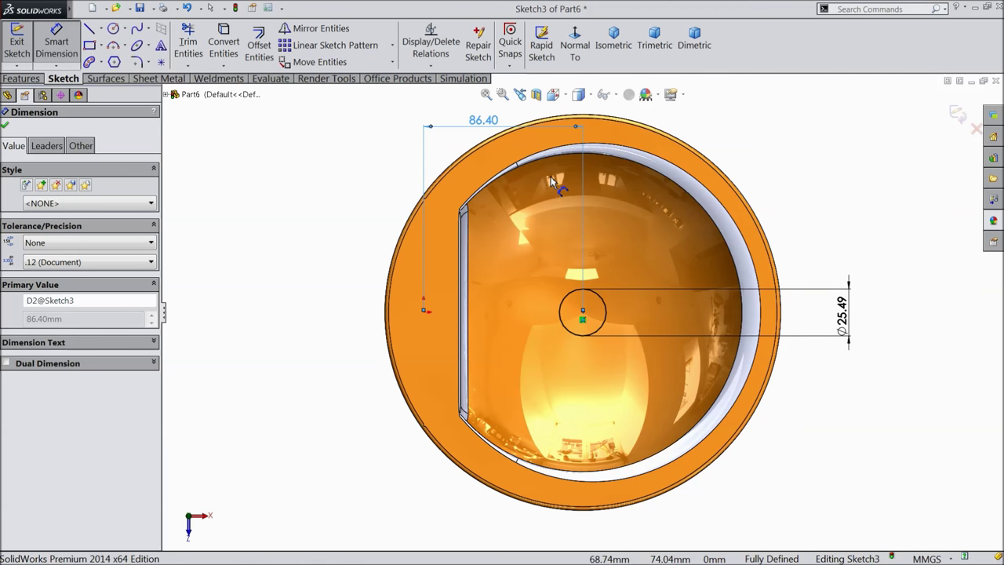
pyautogui.click(24, 78)
pyautogui.click(215, 55)
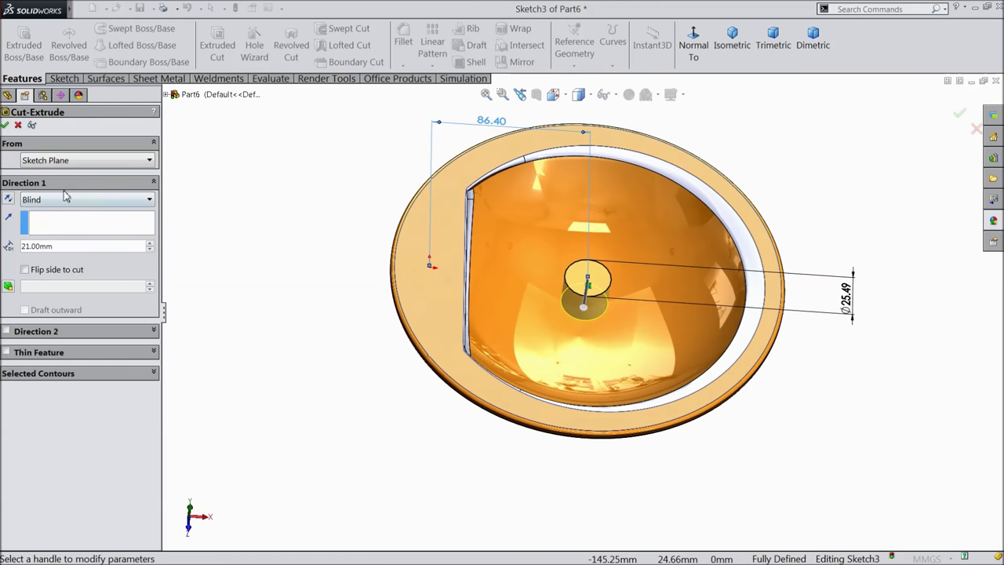
# Step: Cut the sketched circle Through All to pierce the drain hole
pyautogui.click(43, 206)
pyautogui.click(44, 223)
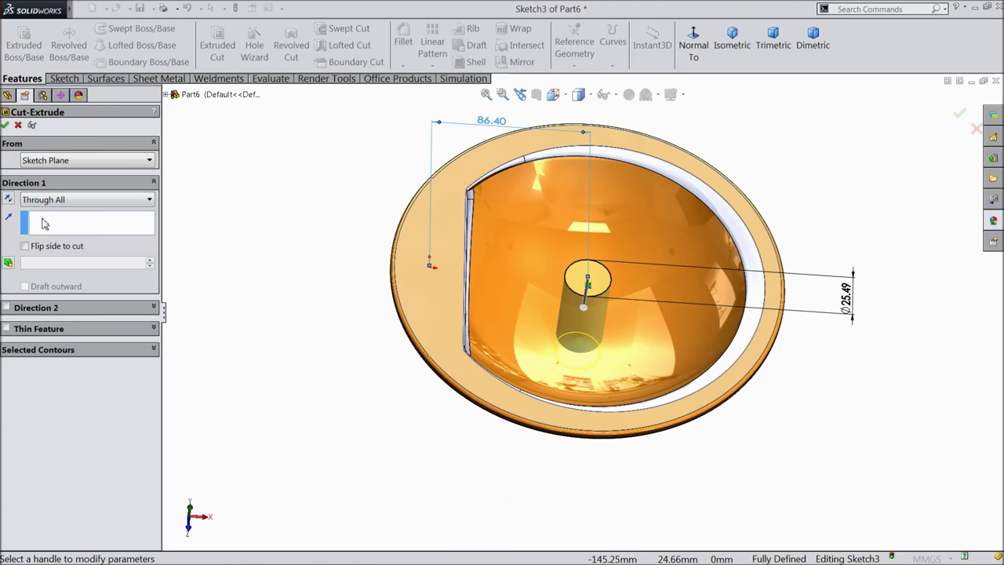
pyautogui.click(6, 125)
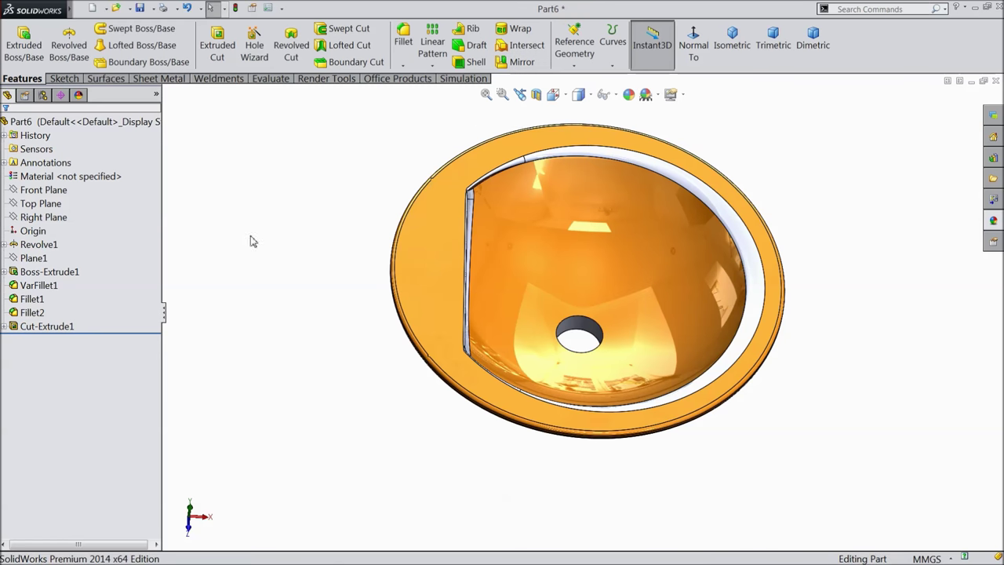
pyautogui.scroll(2, 586, 246)
pyautogui.moveTo(549, 294); pyautogui.dragTo(592, 332, button='middle')
pyautogui.scroll(-3, 582, 307)
pyautogui.scroll(3, 594, 334)
pyautogui.scroll(1, 605, 248)
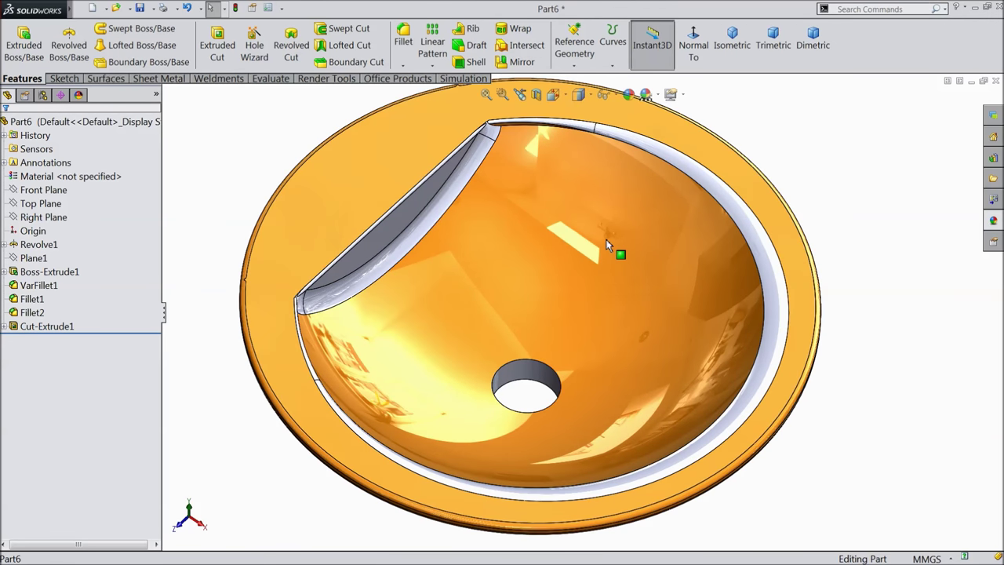
pyautogui.scroll(-1, 603, 258)
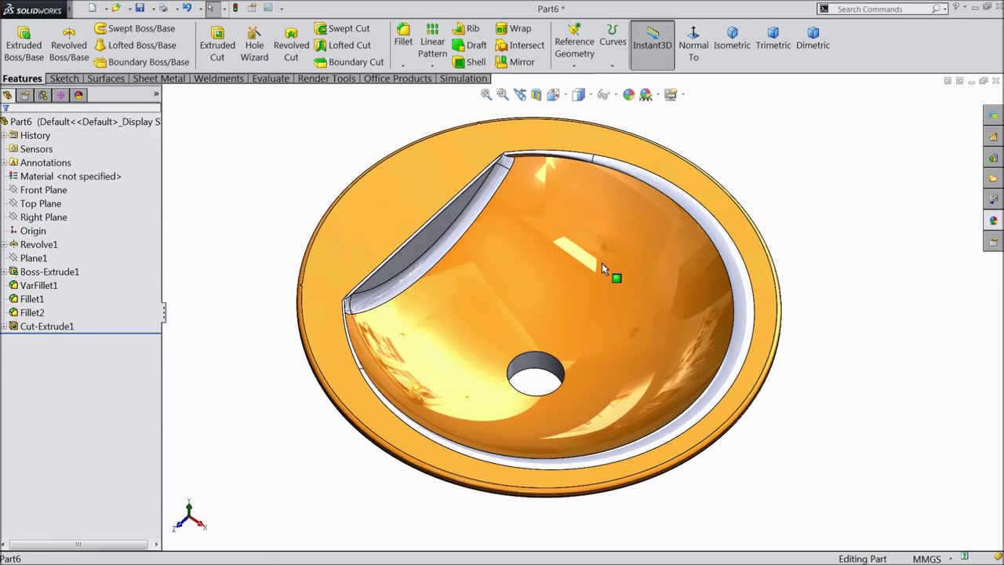
# Step: Apply the porcelain appearance to the whole part
pyautogui.click(99, 126)
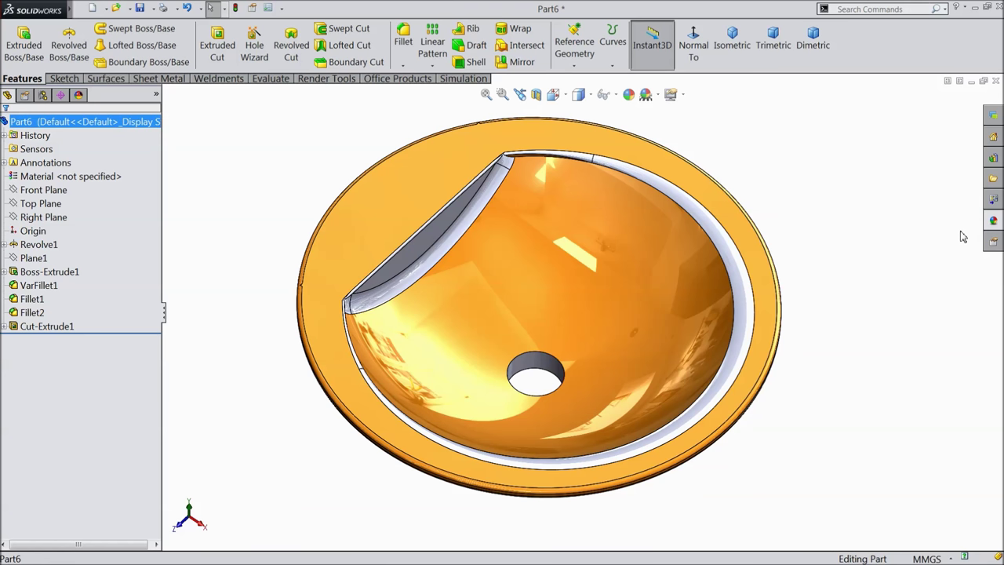
pyautogui.click(992, 224)
pyautogui.scroll(-3, 941, 447)
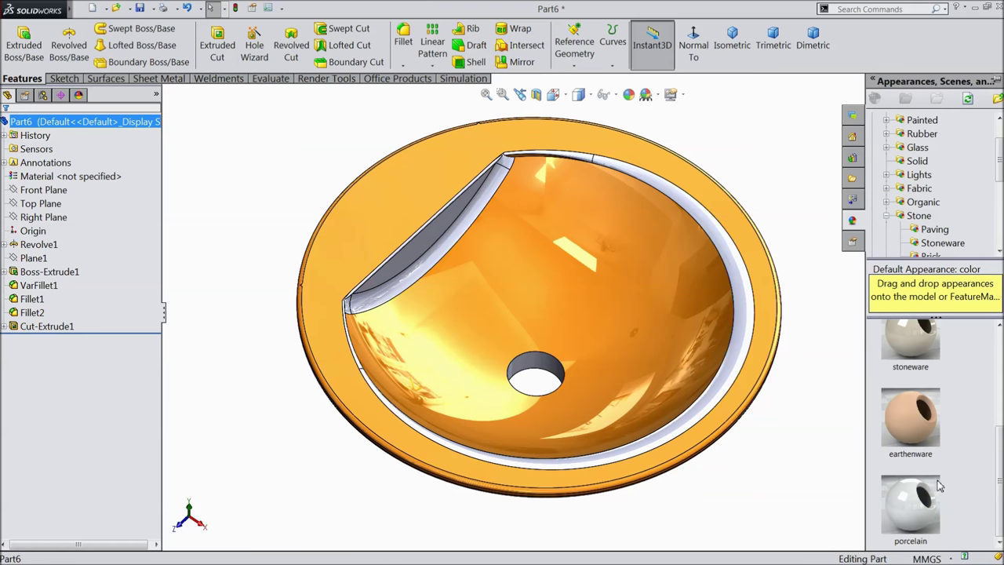
pyautogui.doubleClick(910, 505)
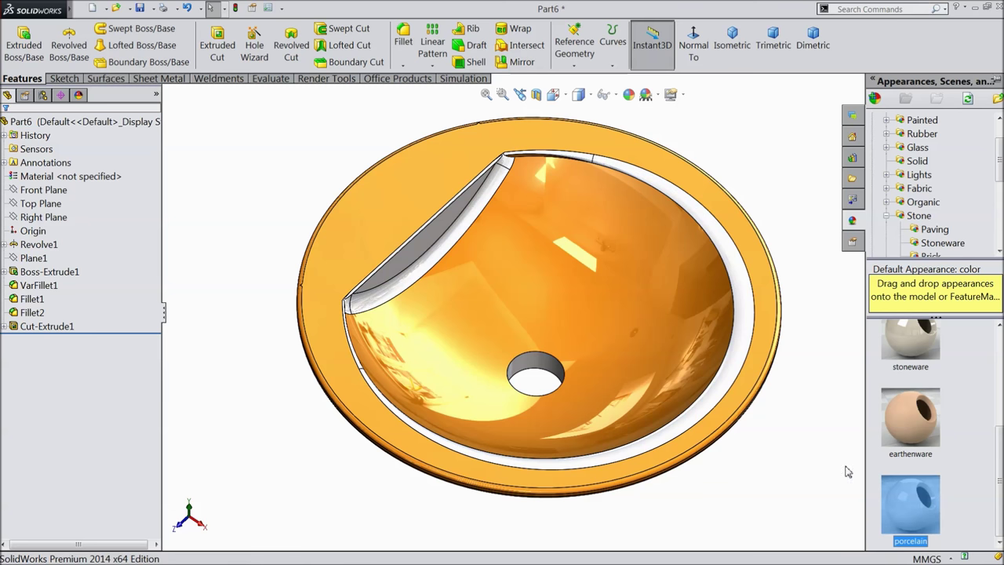
# Step: Change the porcelain colour to orange, RGB 237, 134, 18
pyautogui.click(74, 121)
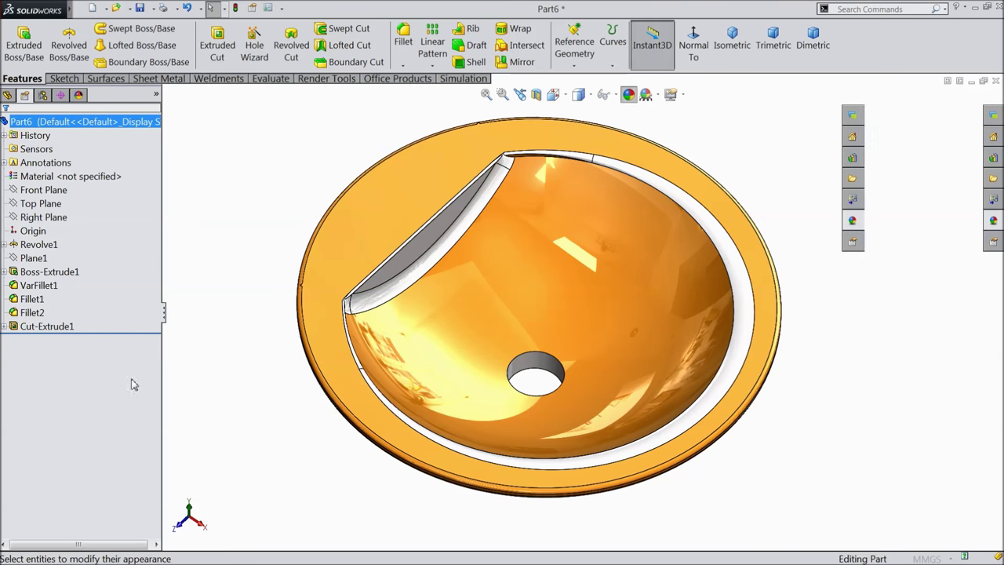
pyautogui.doubleClick(43, 486)
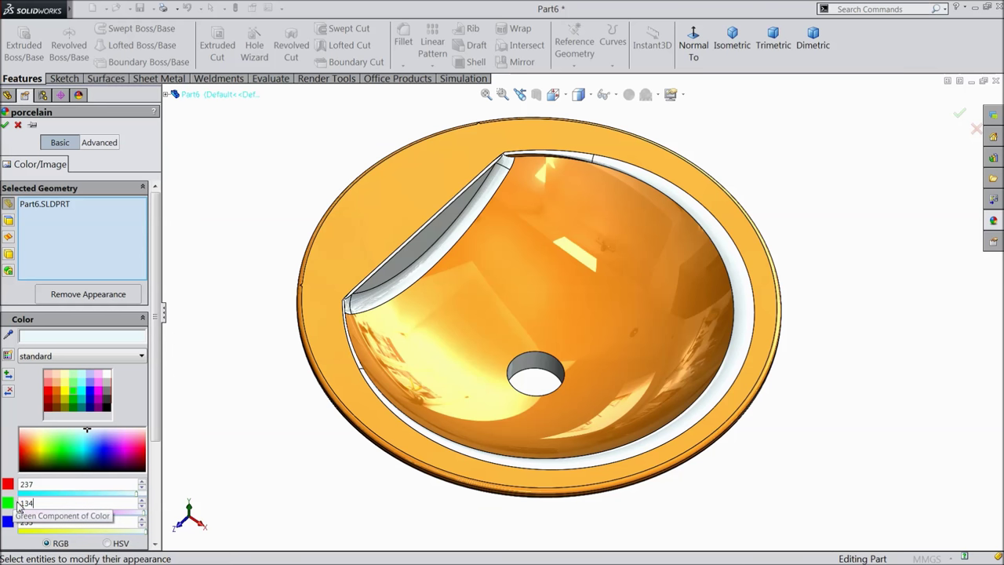
pyautogui.press('Return')
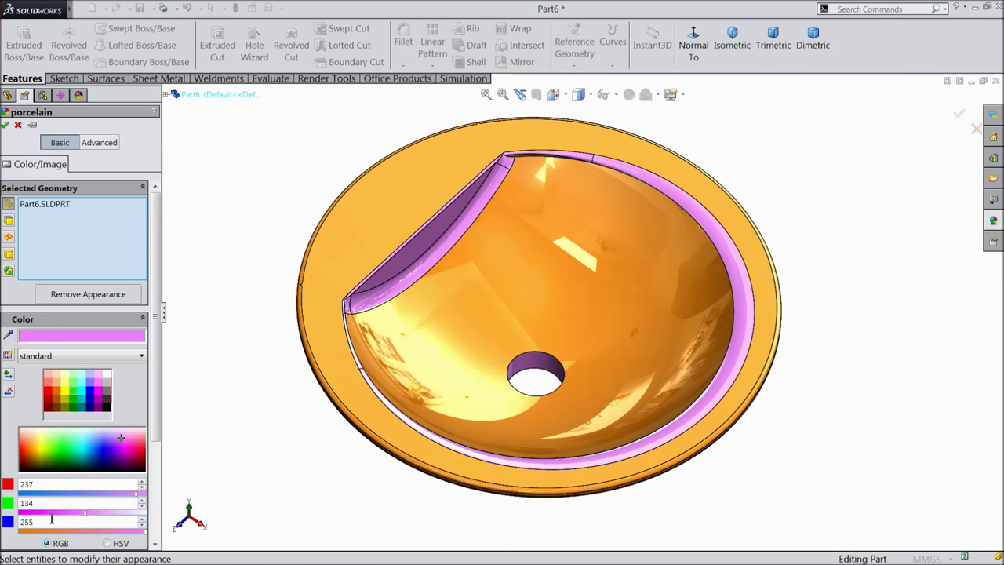
pyautogui.write('18')
pyautogui.press('Return')
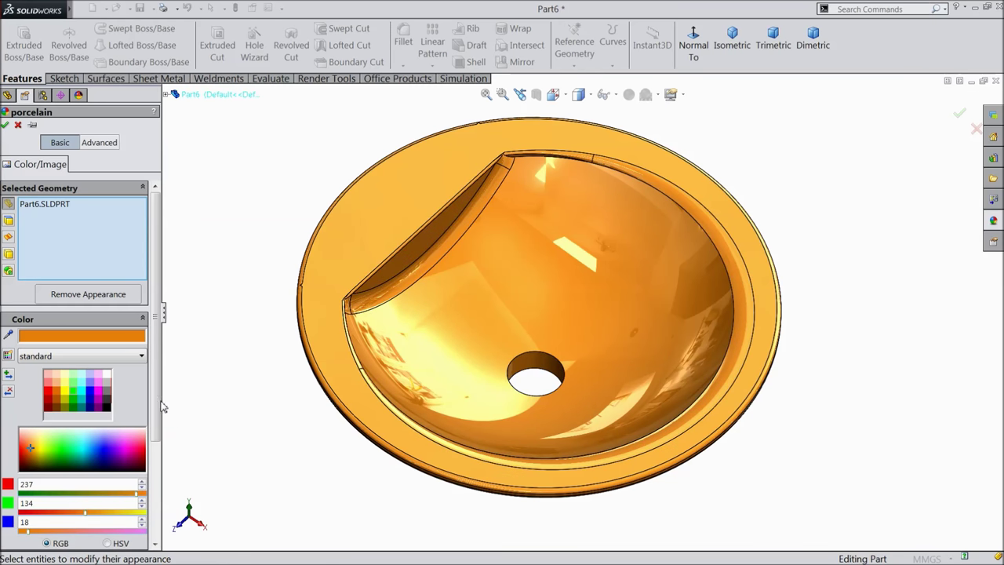
pyautogui.click(6, 125)
pyautogui.scroll(-4, 599, 376)
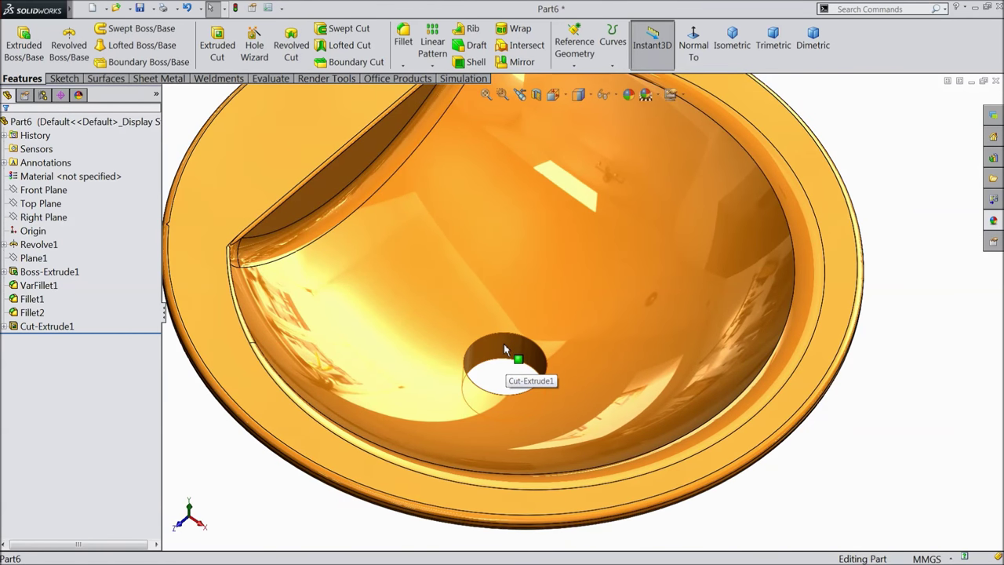
# Step: Round the drain hole's top edge with a 5 mm fillet
pyautogui.click(403, 40)
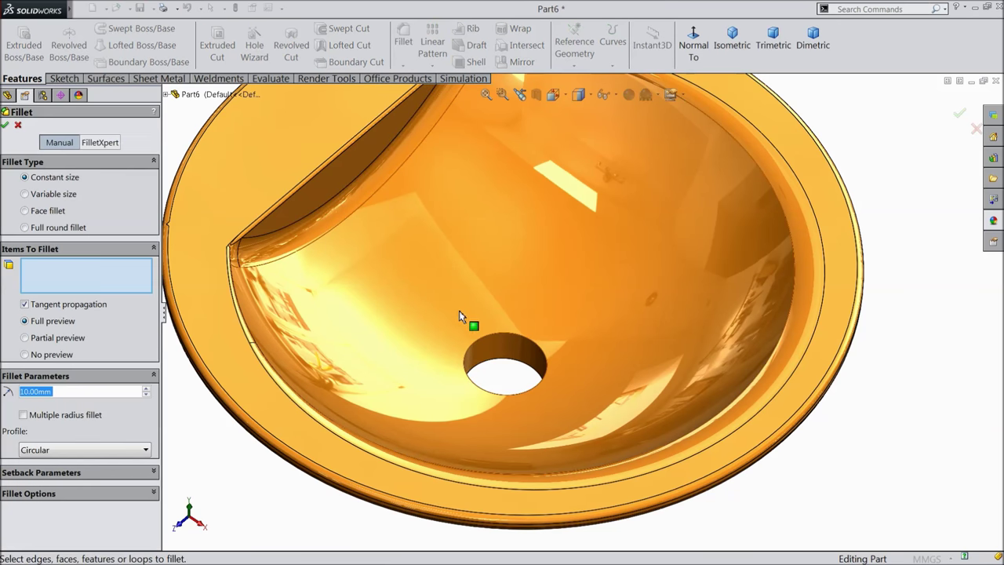
pyautogui.write('5')
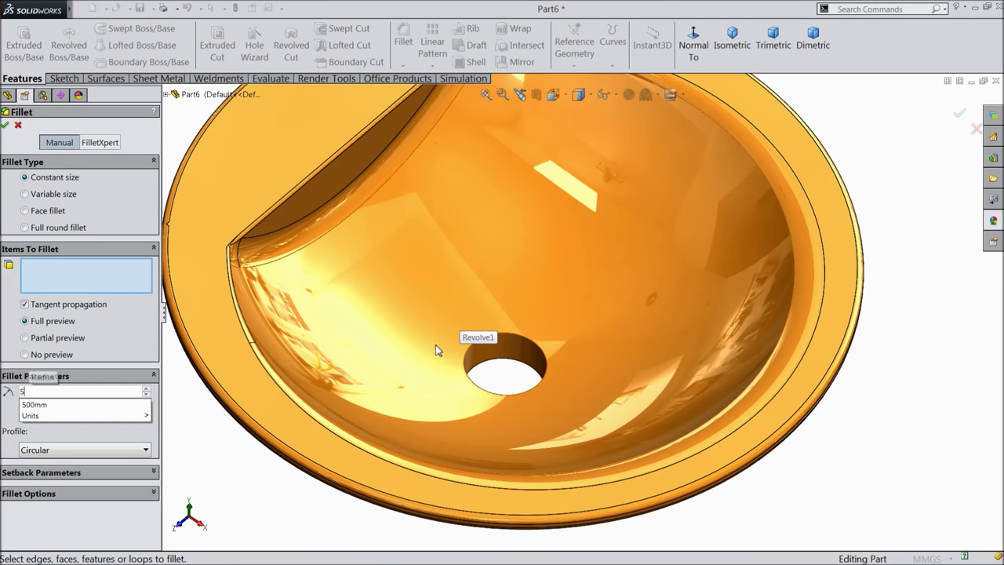
pyautogui.click(499, 336)
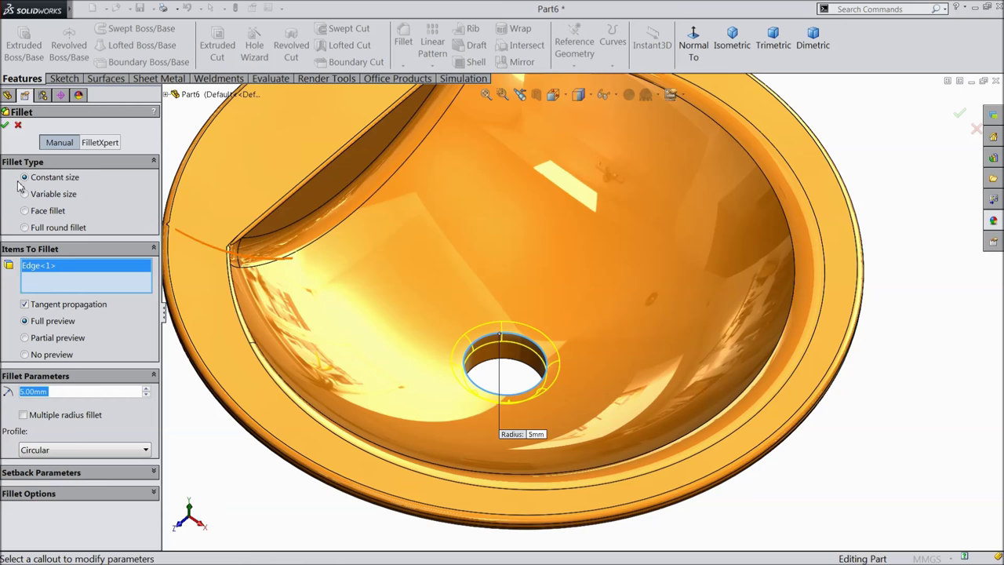
pyautogui.click(5, 126)
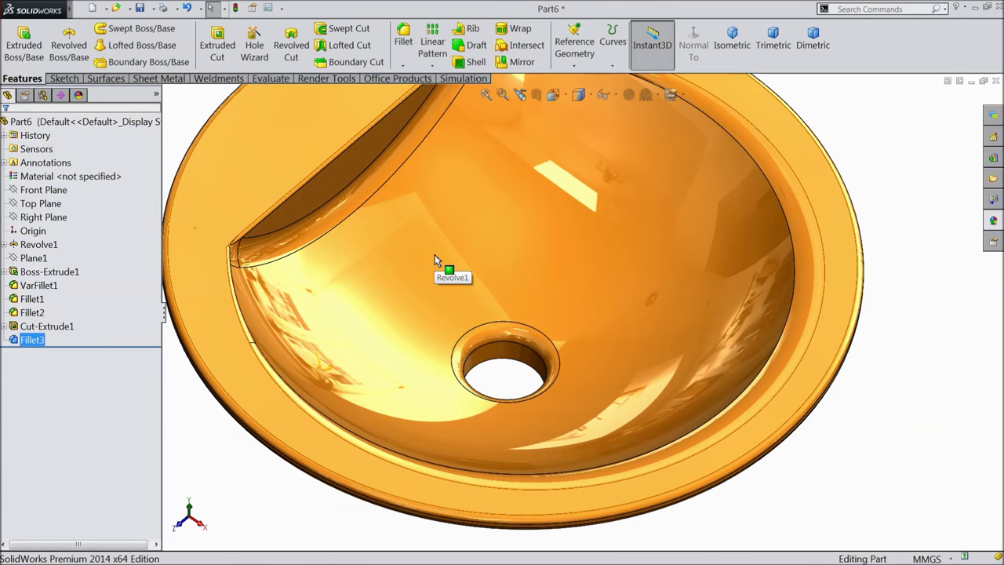
# Step: Round the drain hole's lower edge with a 1 mm fillet
pyautogui.click(403, 40)
pyautogui.write('1')
pyautogui.press('Return')
pyautogui.click(502, 363)
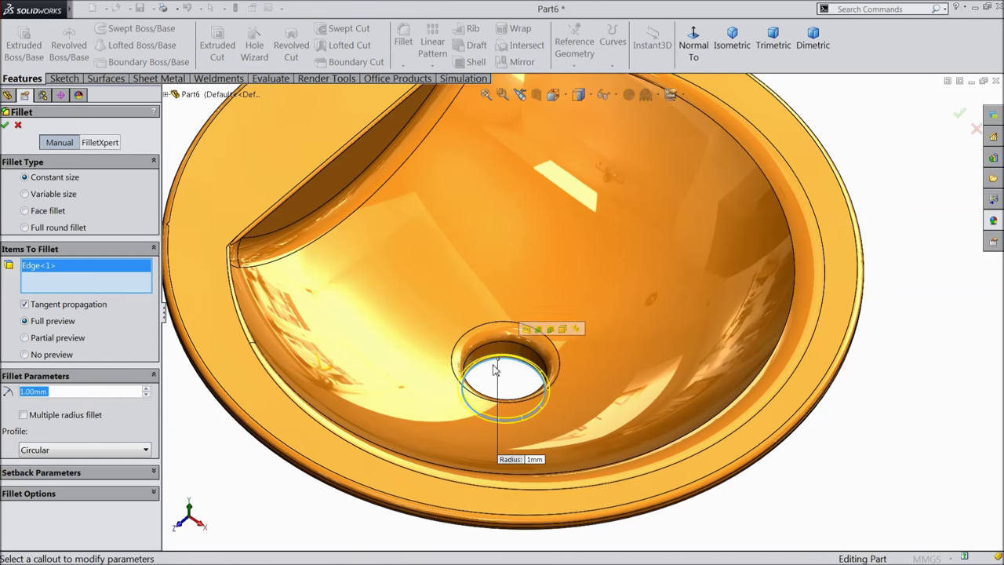
pyautogui.click(5, 126)
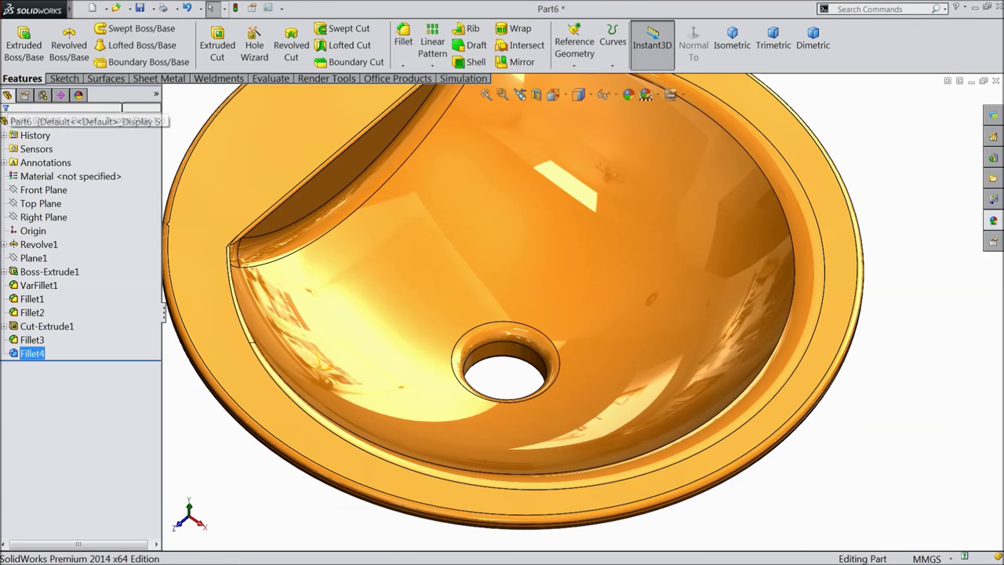
pyautogui.scroll(-3, 478, 346)
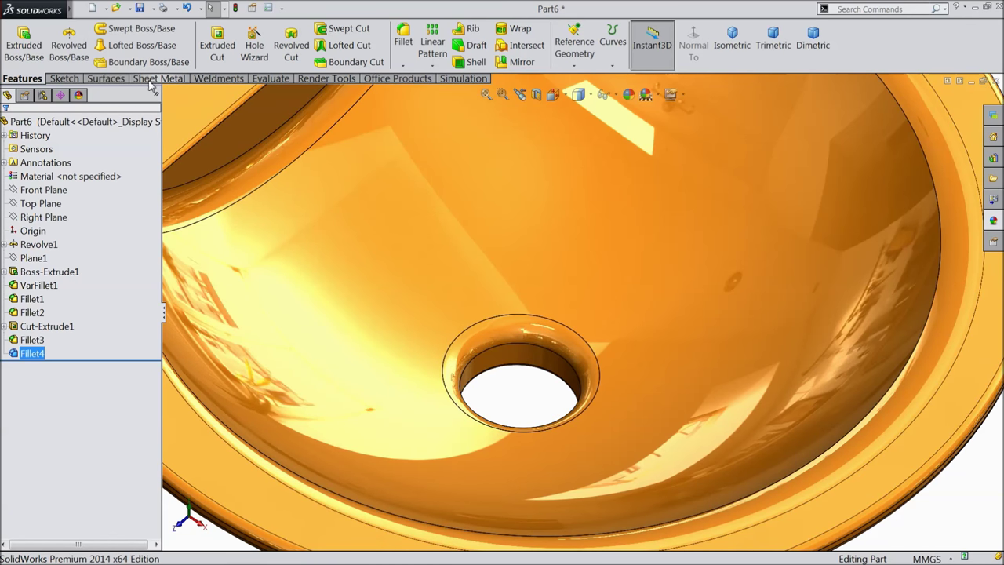
pyautogui.click(105, 79)
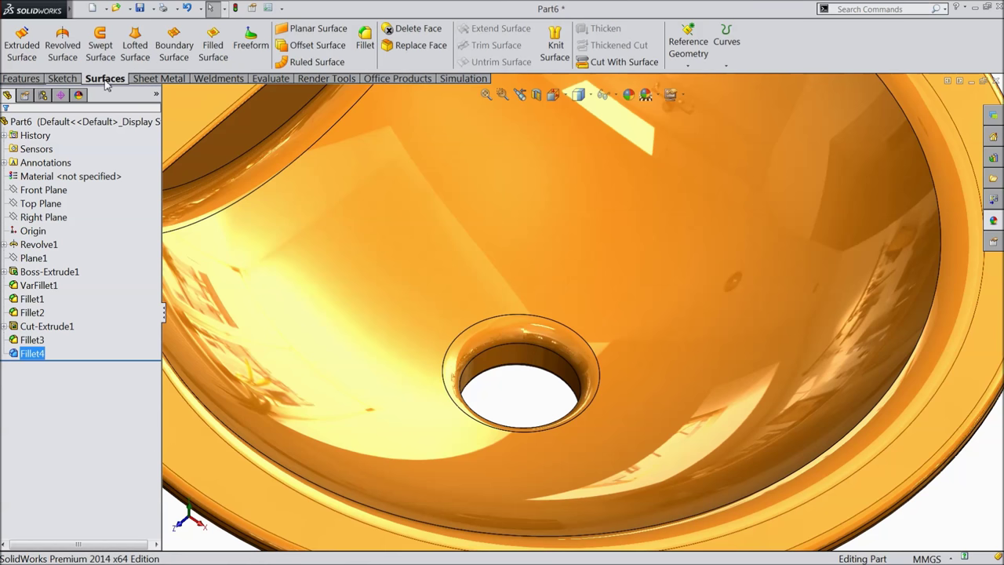
# Step: Offset the drain's conical face by 0.5 mm into a new surface
pyautogui.click(318, 47)
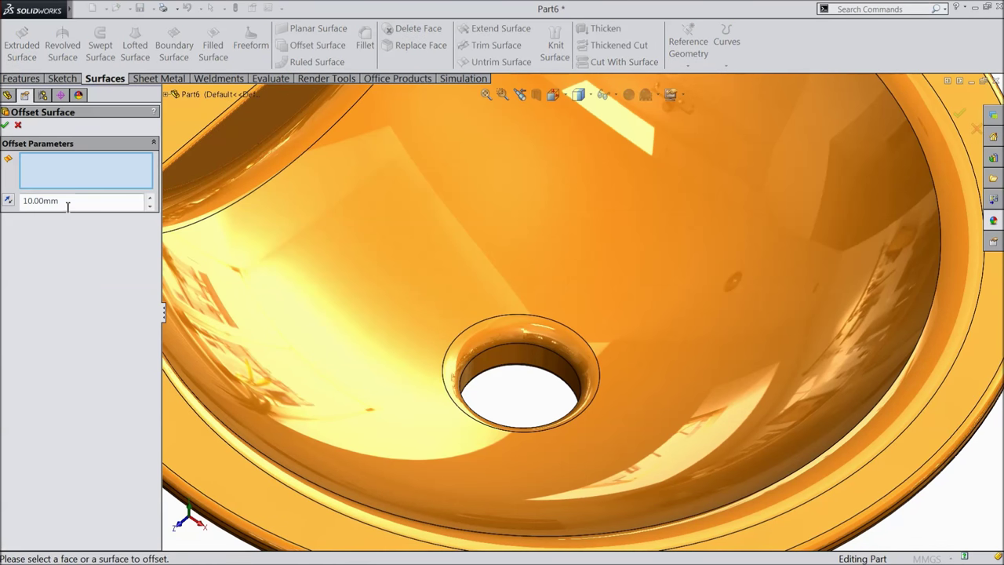
pyautogui.moveTo(59, 201); pyautogui.dragTo(19, 202)
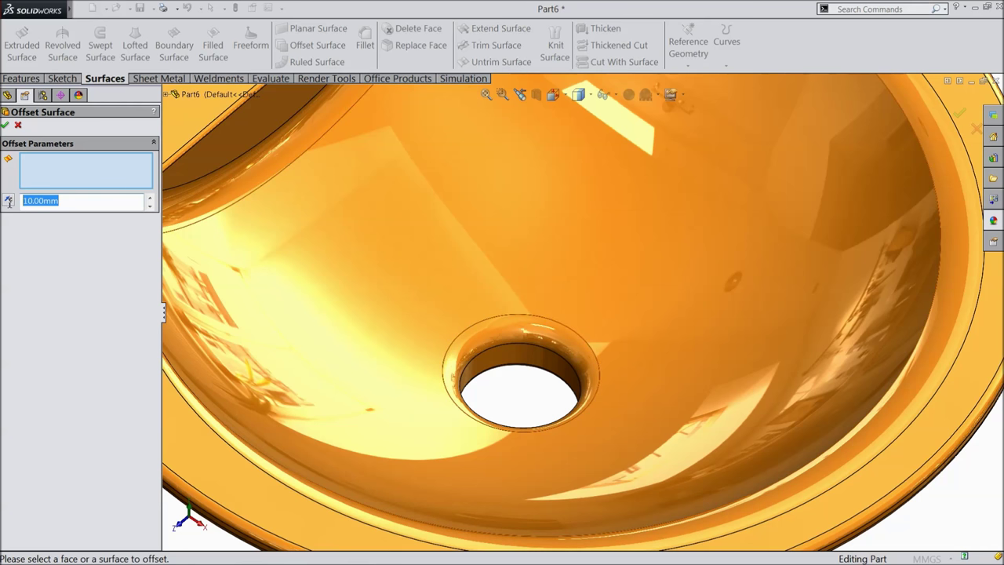
pyautogui.write('0.5')
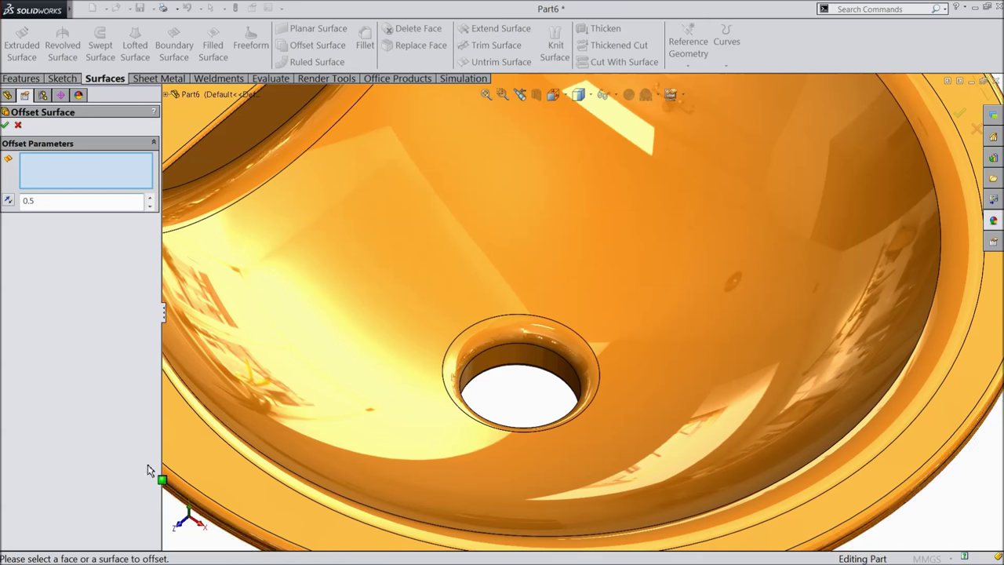
pyautogui.click(489, 338)
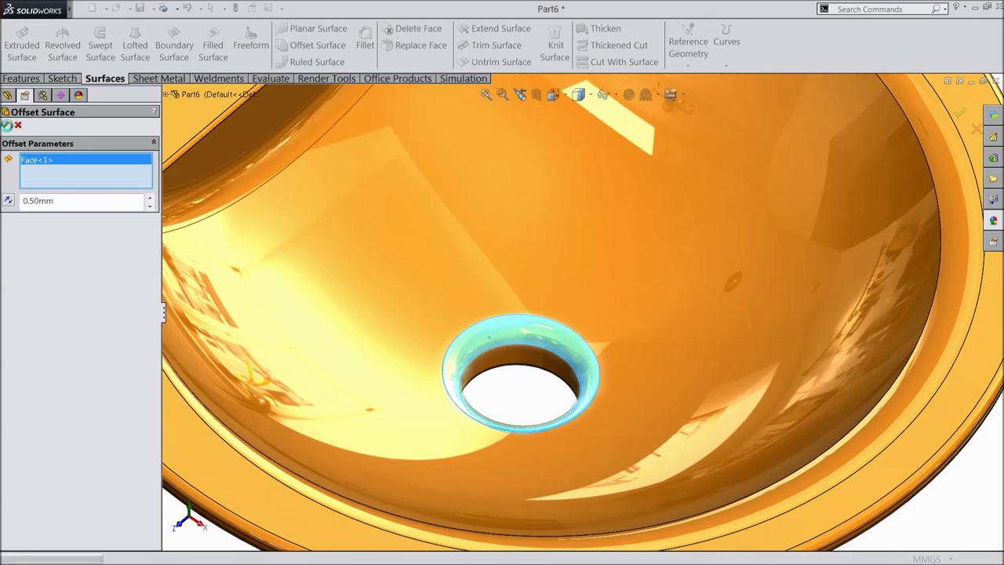
pyautogui.click(4, 124)
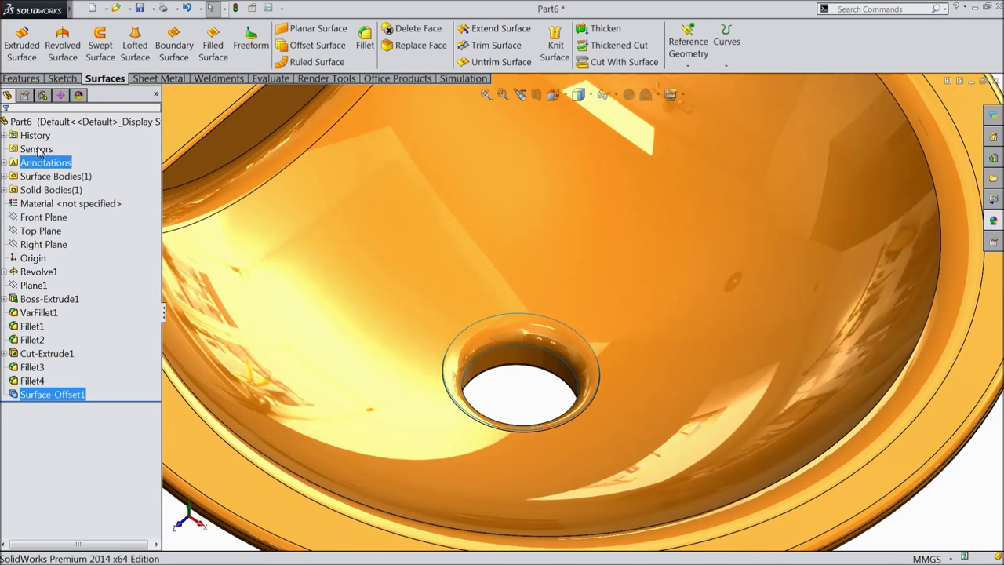
# Step: Thicken the offset surface 0.5 mm to both sides
pyautogui.click(516, 332)
pyautogui.click(603, 34)
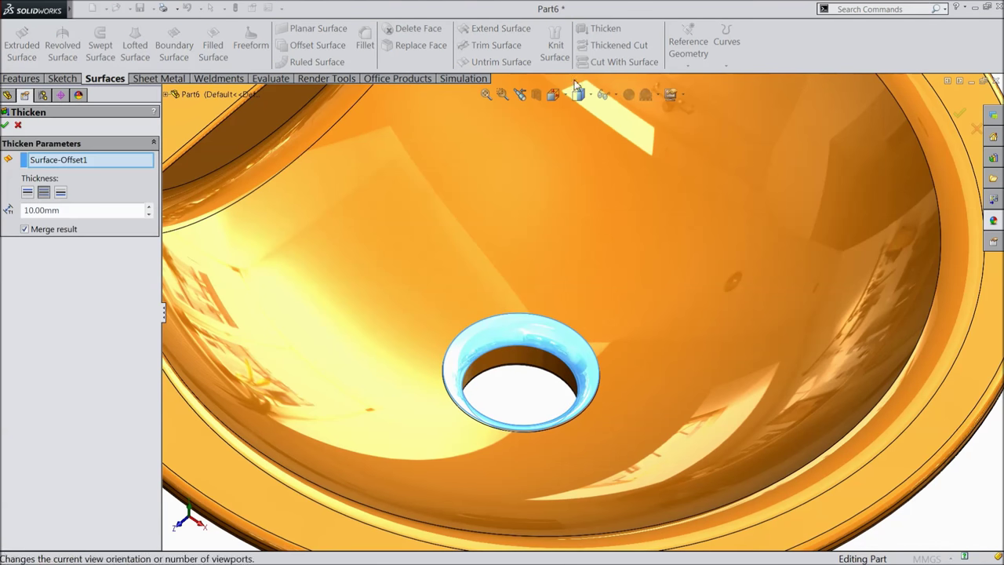
pyautogui.doubleClick(25, 209)
pyautogui.write('0.5')
pyautogui.press('Tab')
pyautogui.click(62, 193)
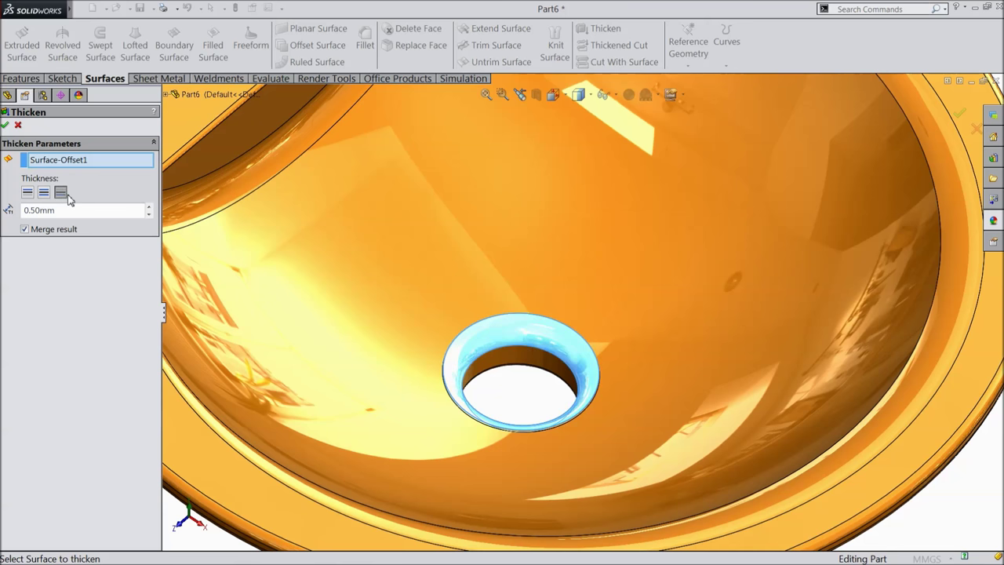
pyautogui.click(6, 126)
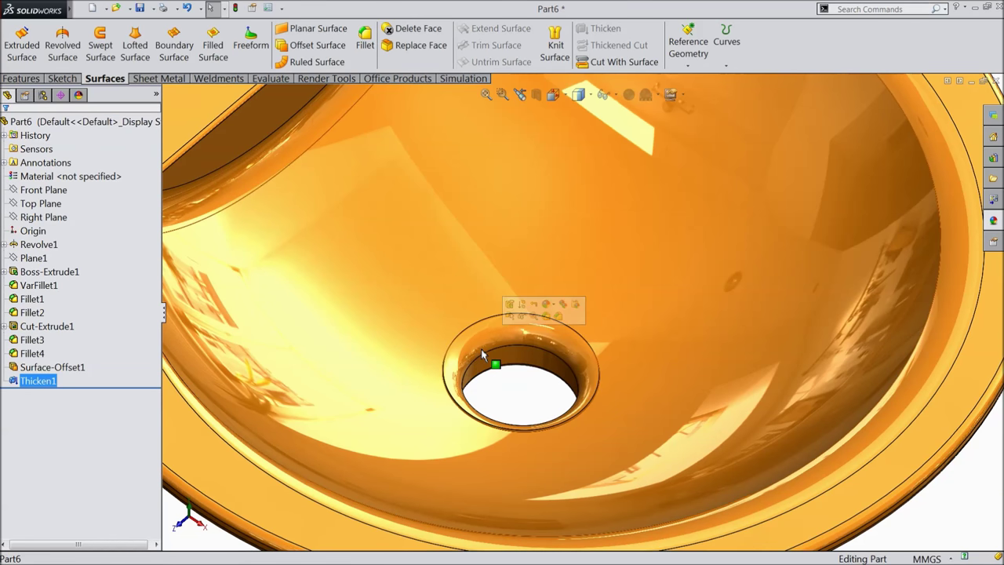
pyautogui.scroll(-5, 482, 357)
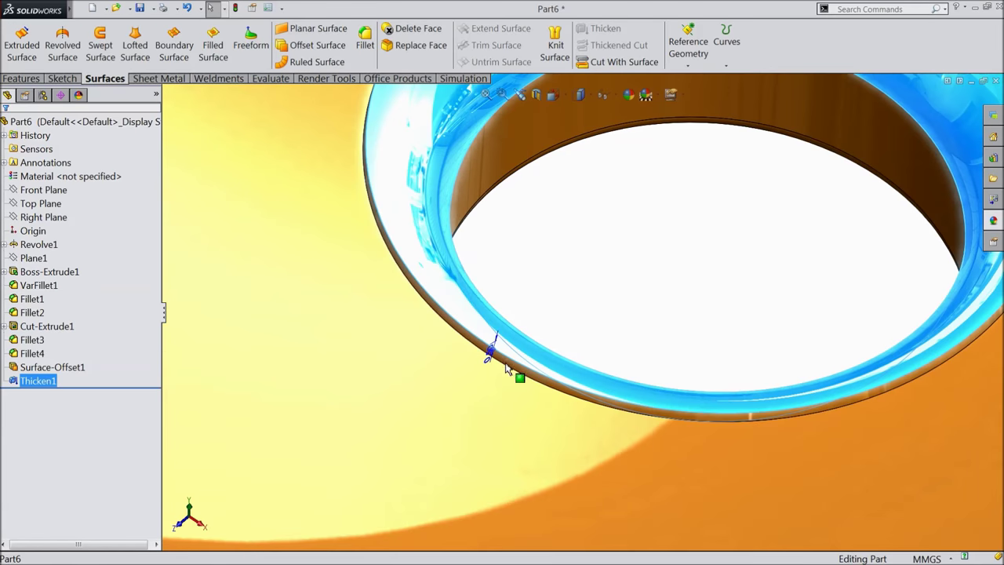
# Step: Apply polished steel from the Metal appearances to the drain face
pyautogui.scroll(5, 509, 362)
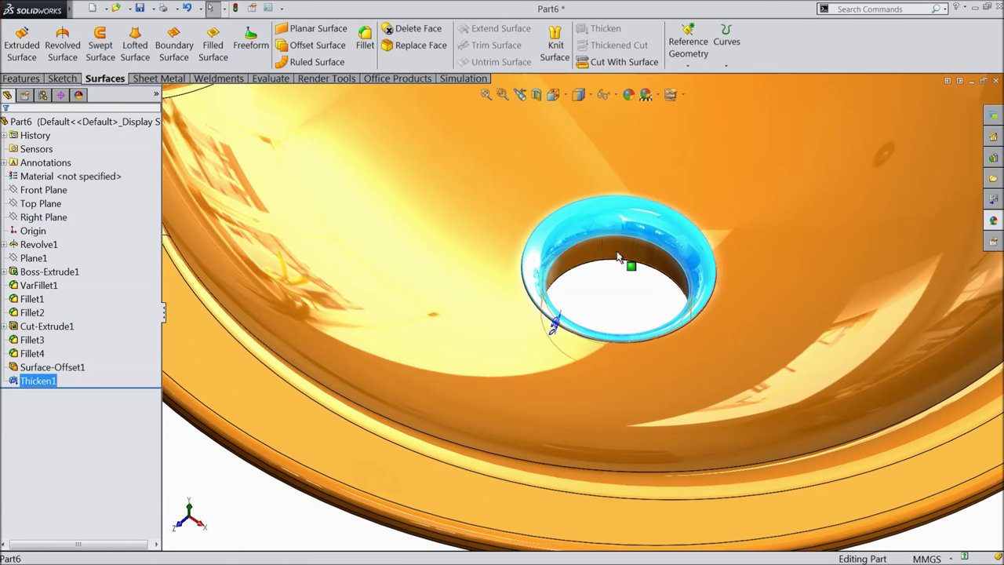
pyautogui.click(993, 221)
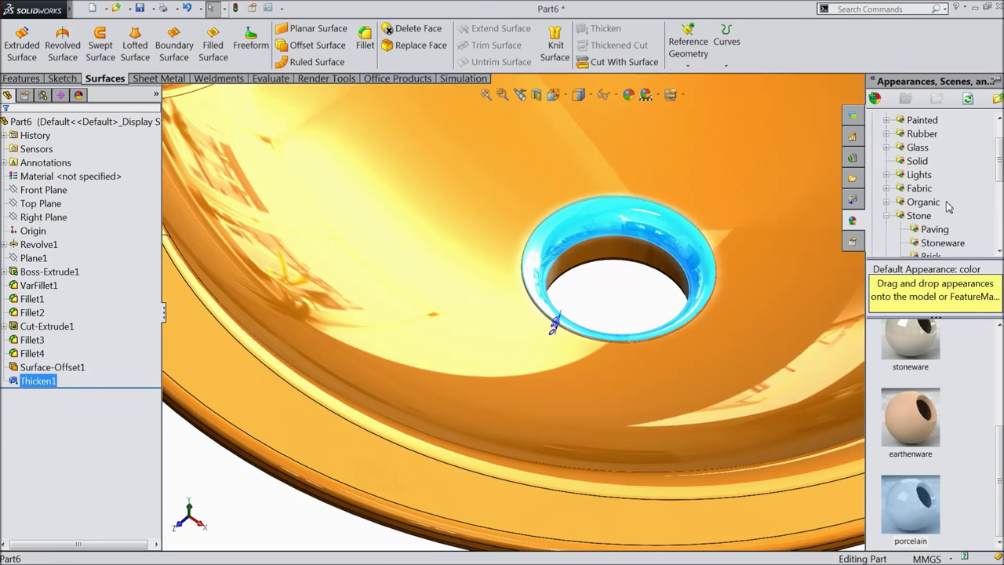
pyautogui.scroll(1, 947, 204)
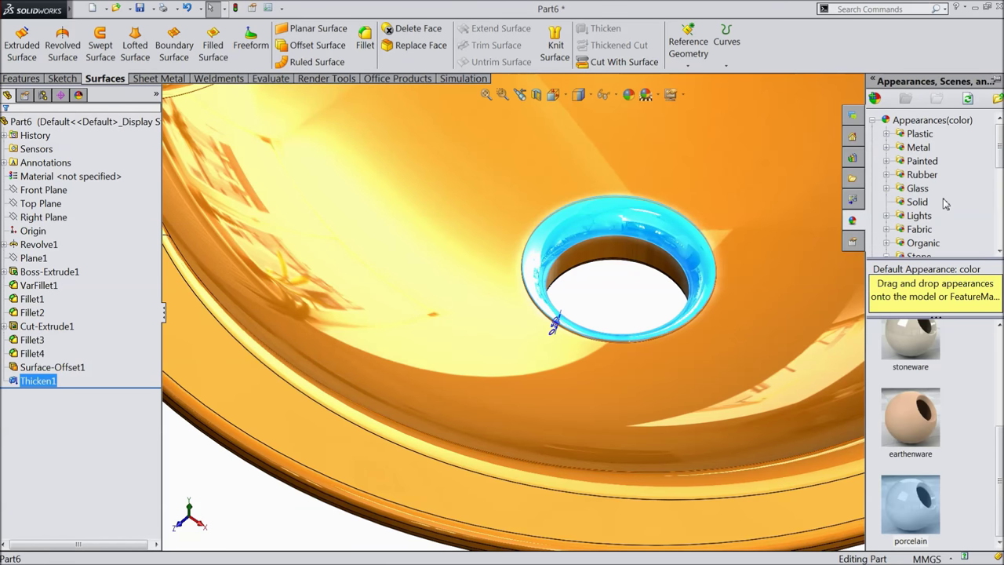
pyautogui.click(918, 148)
pyautogui.click(883, 369)
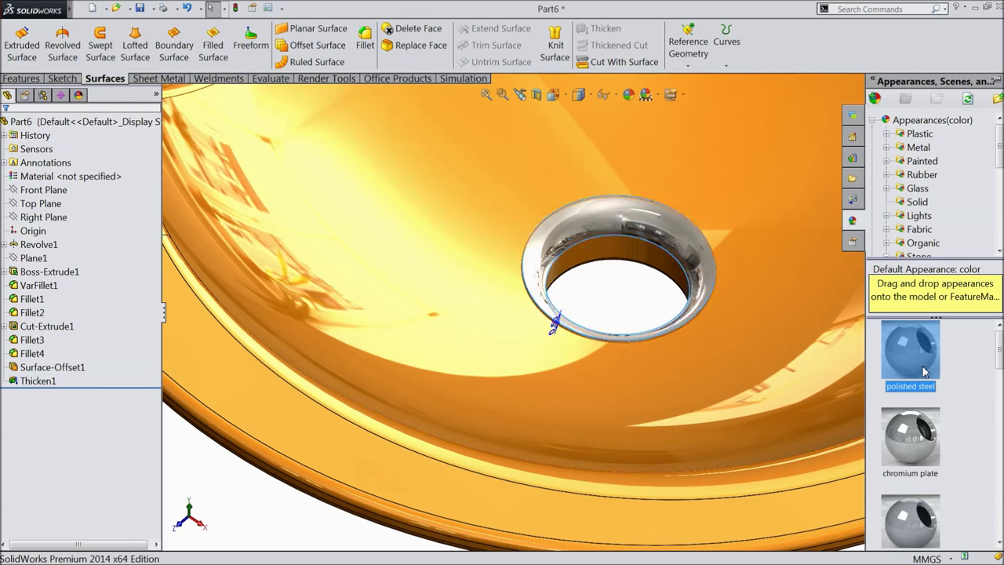
pyautogui.scroll(-2, 718, 251)
pyautogui.scroll(-3, 638, 349)
# Step: Apply polished steel to the thickened drain rim, Thicken1
pyautogui.click(643, 427)
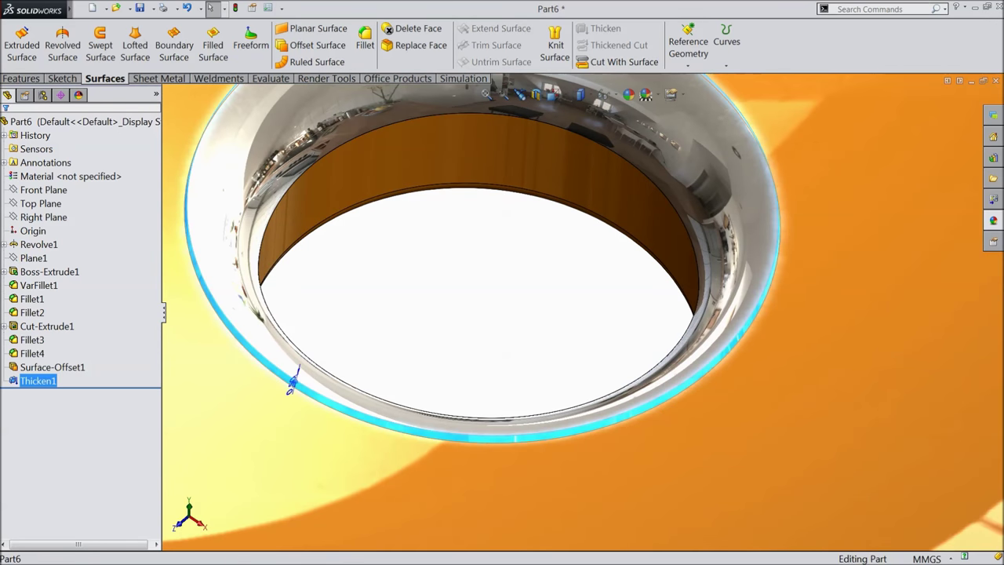
pyautogui.click(993, 220)
pyautogui.click(910, 349)
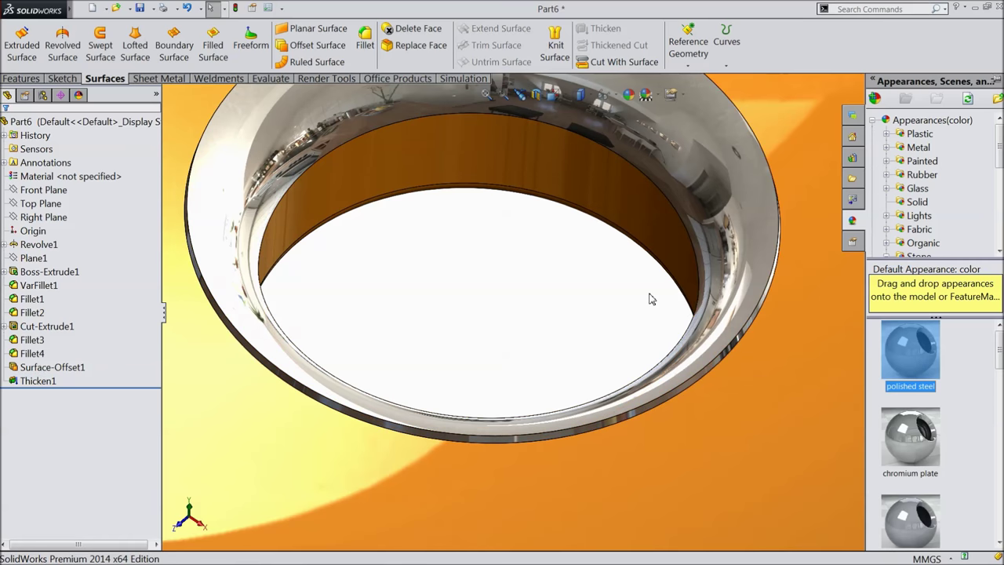
pyautogui.scroll(3, 649, 299)
pyautogui.moveTo(627, 243); pyautogui.dragTo(559, 249, button='middle')
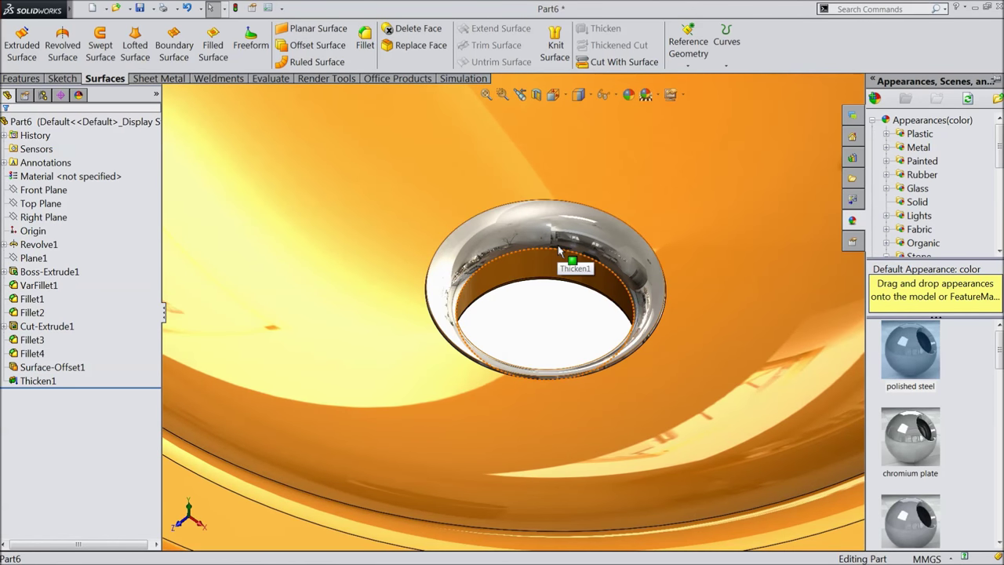
pyautogui.scroll(-2, 570, 255)
pyautogui.scroll(-3, 527, 273)
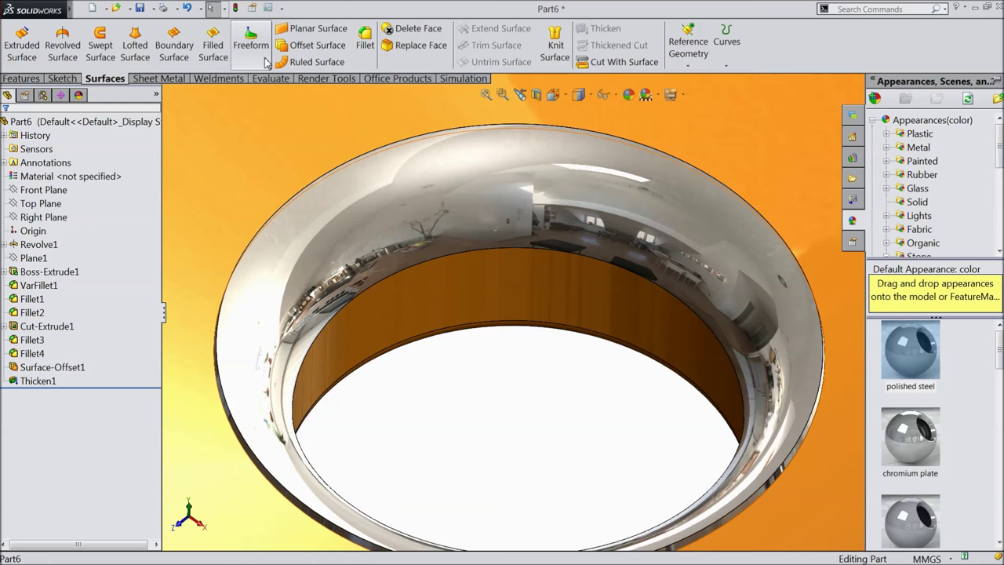
# Step: Create a filled surface capping the drain, bounded by the rim's inner top edge
pyautogui.click(213, 47)
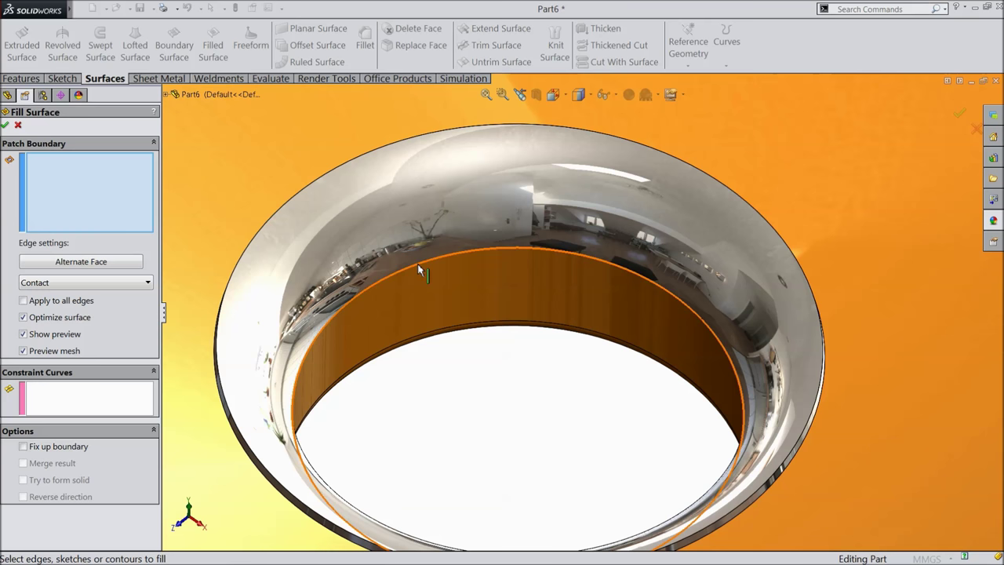
pyautogui.click(417, 264)
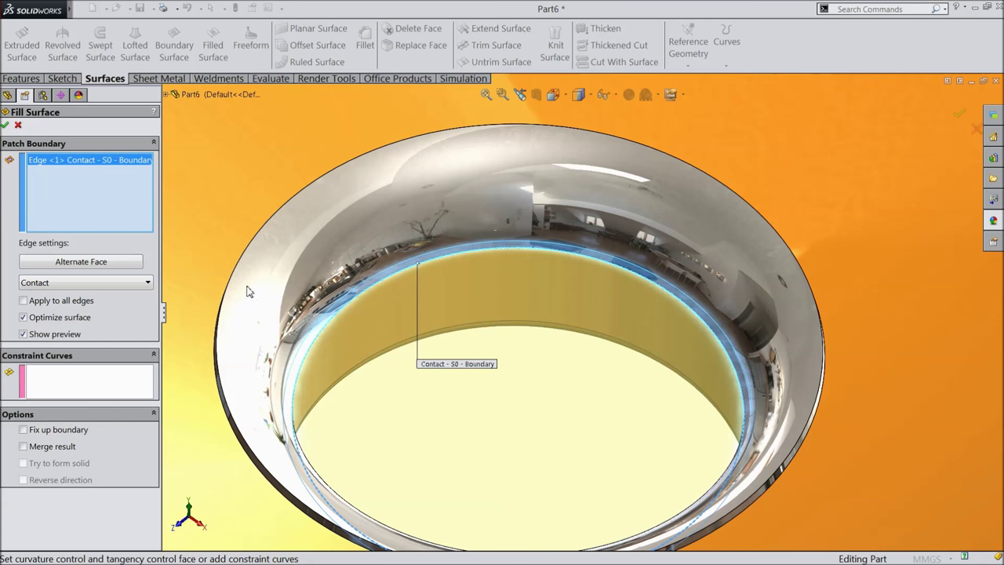
pyautogui.click(6, 126)
pyautogui.scroll(3, 471, 388)
pyautogui.moveTo(486, 380); pyautogui.dragTo(509, 394, button='middle')
# Step: Thicken the drain's Surface-Fill1 patch into a 0.50 mm thick plate
pyautogui.click(514, 381)
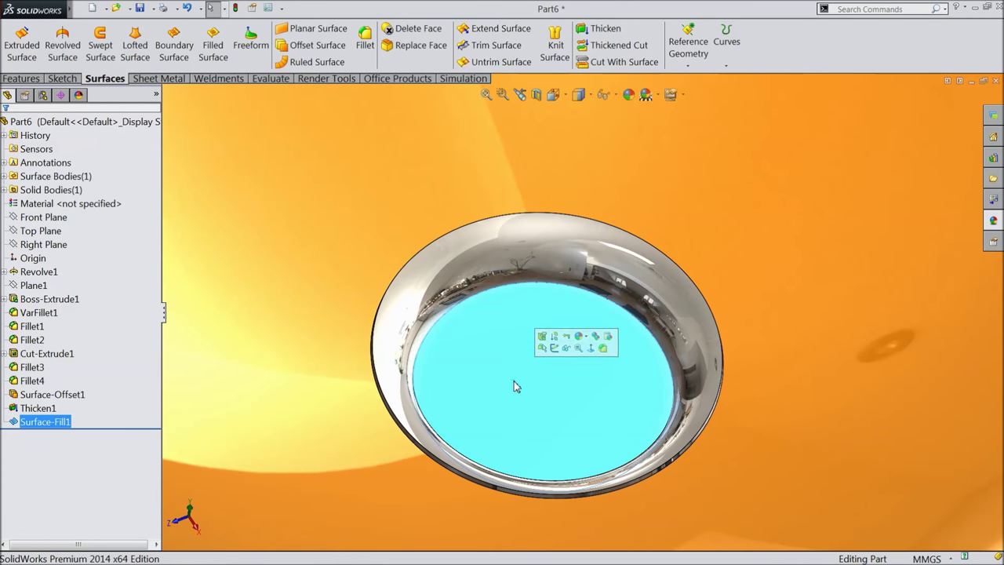
pyautogui.click(603, 31)
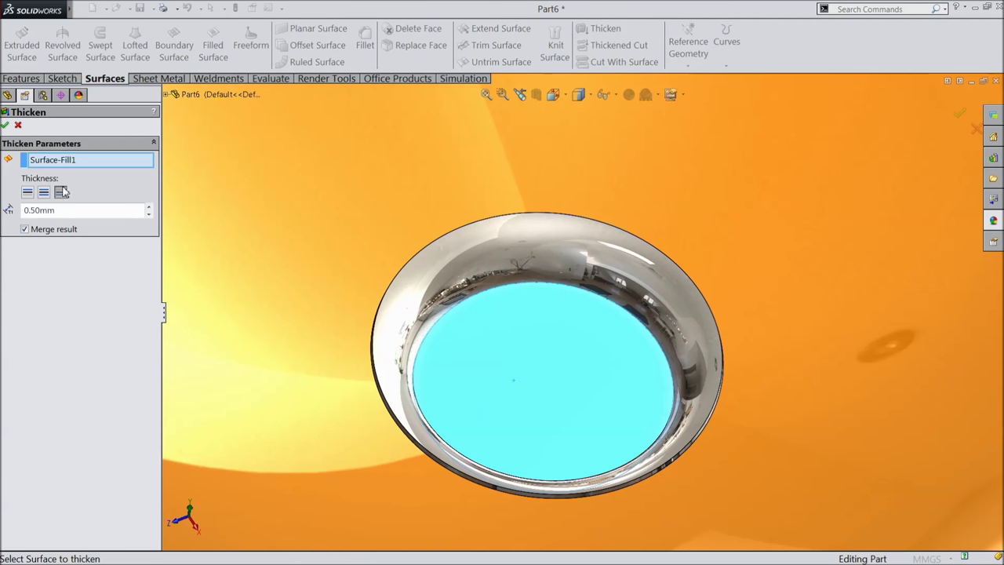
pyautogui.click(5, 125)
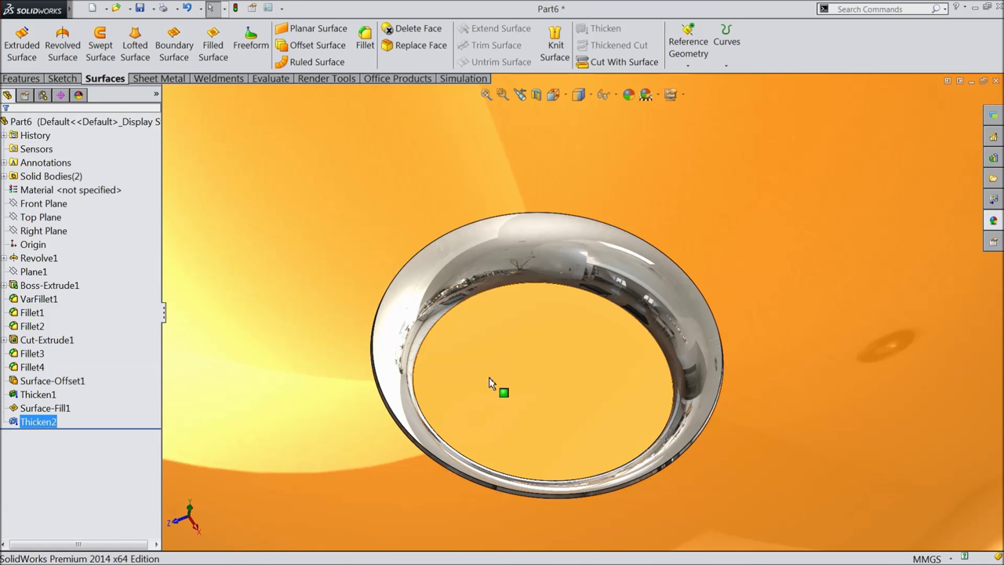
# Step: Apply the polished steel appearance to the Thicken2 drain plate
pyautogui.click(494, 384)
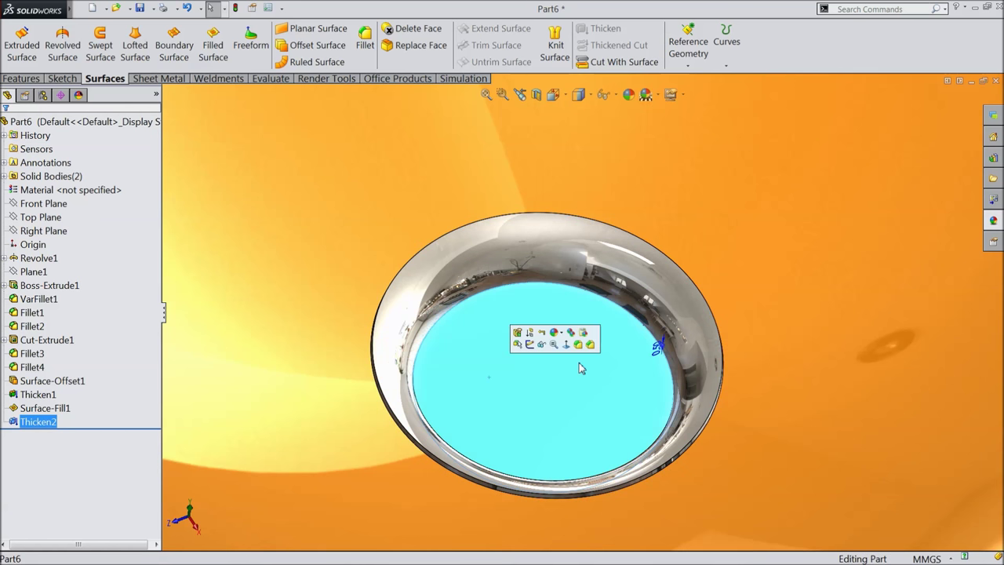
pyautogui.click(39, 408)
pyautogui.keyDown('ctrl'); pyautogui.click(36, 423); pyautogui.keyUp('ctrl')
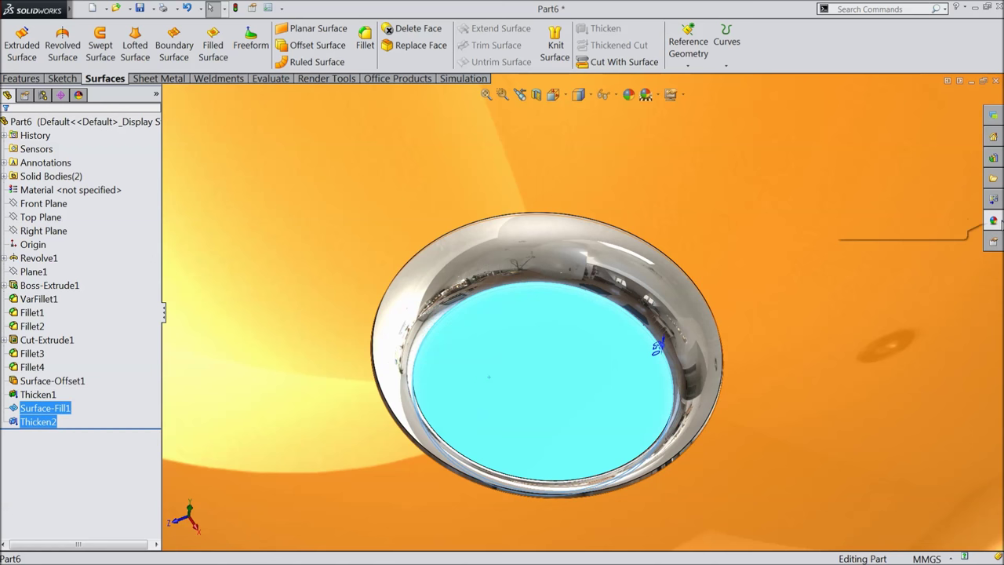
pyautogui.click(993, 221)
pyautogui.moveTo(910, 350); pyautogui.dragTo(537, 331)
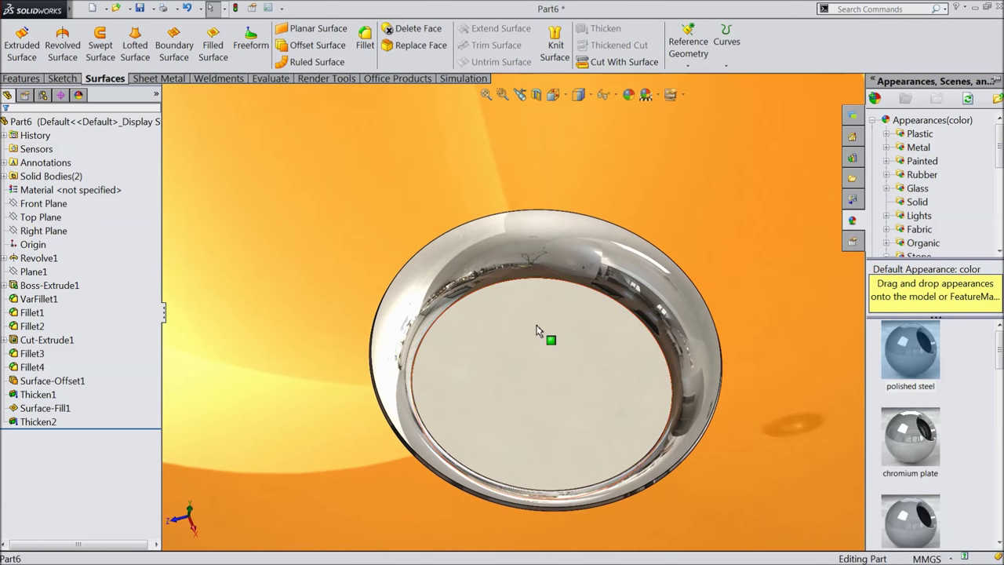
pyautogui.moveTo(558, 379)
pyautogui.mouseDown()
pyautogui.moveTo(548, 392)
pyautogui.moveTo(575, 379)
pyautogui.moveTo(567, 362)
pyautogui.mouseUp()
pyautogui.scroll(6, 567, 371)
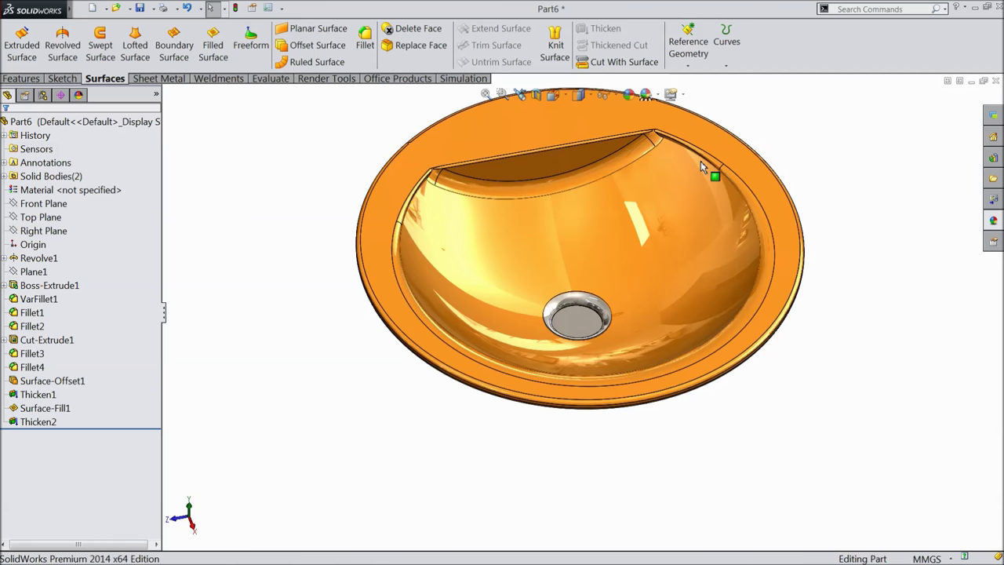
pyautogui.scroll(-3, 701, 161)
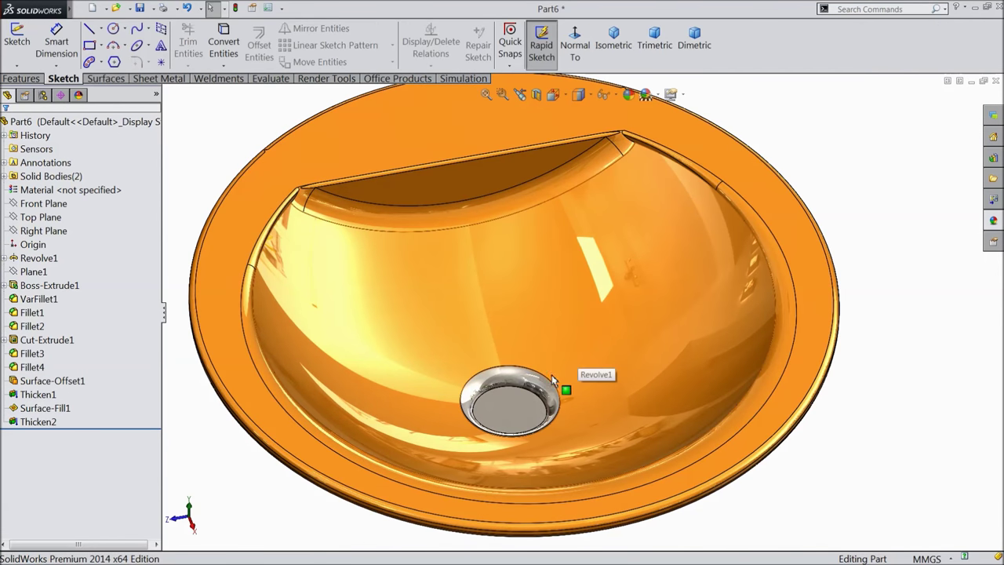
pyautogui.scroll(-5, 533, 424)
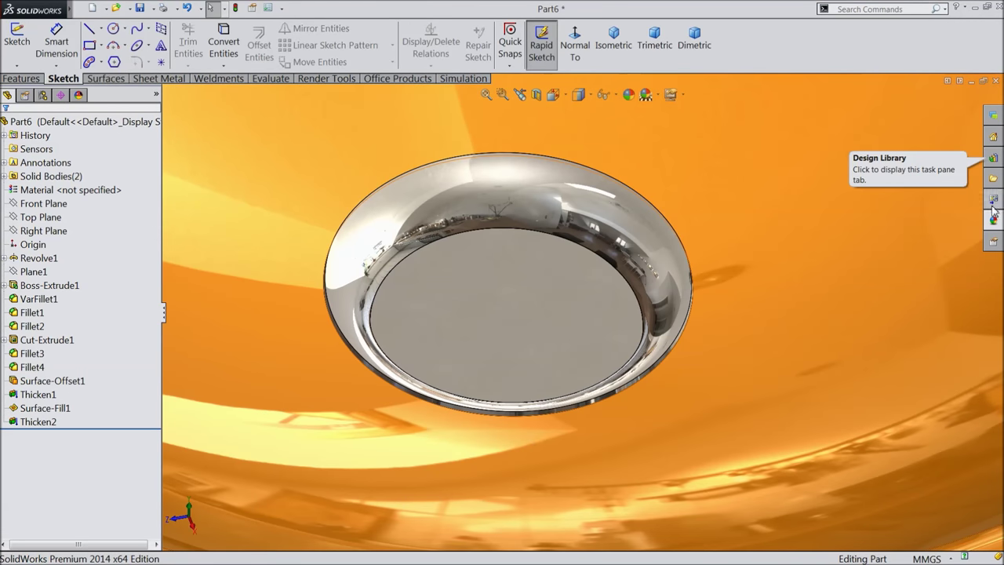
pyautogui.click(21, 78)
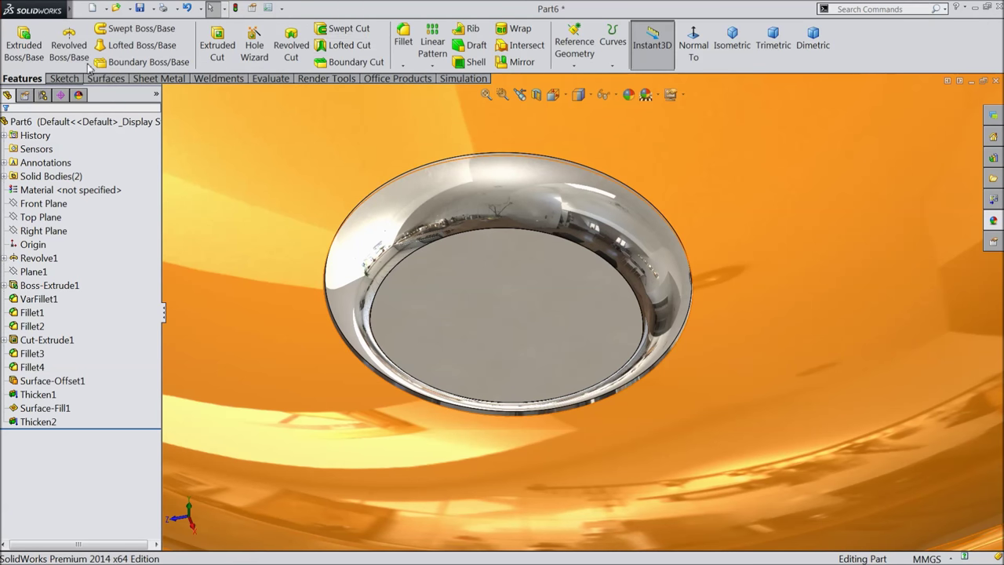
# Step: Round the drain rim's outer edge with a 0.5 mm fillet
pyautogui.click(404, 47)
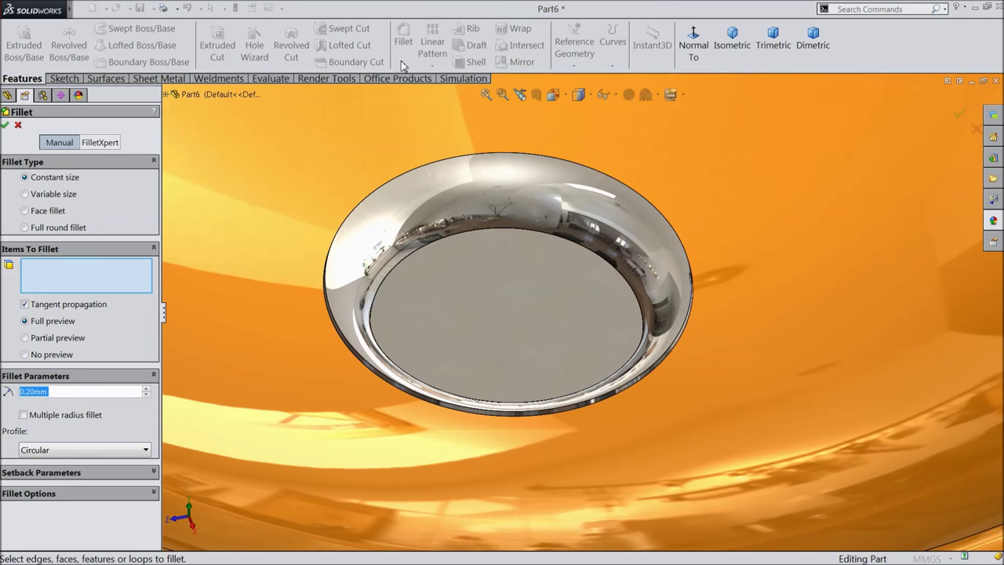
pyautogui.write('0.5')
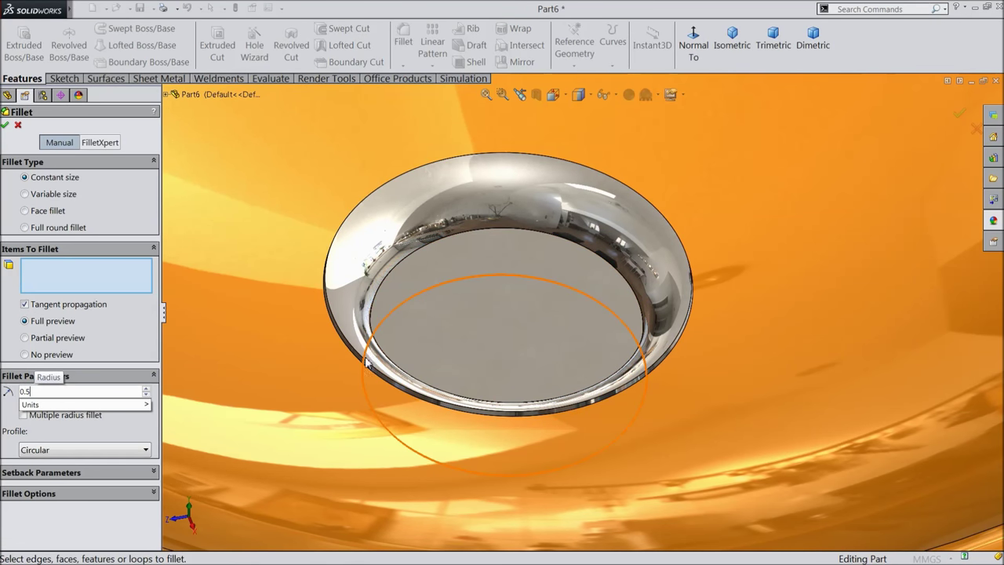
pyautogui.click(365, 361)
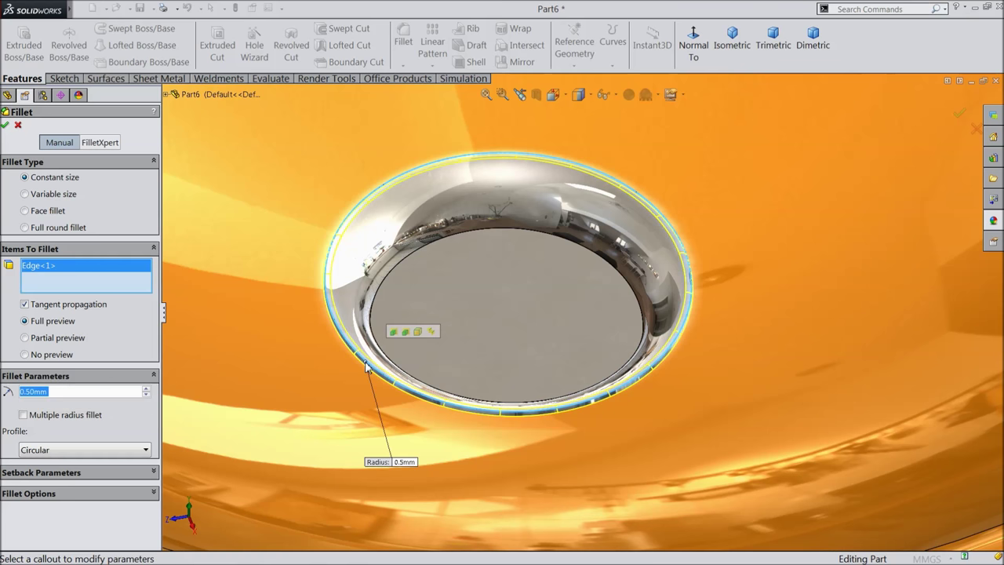
pyautogui.click(6, 125)
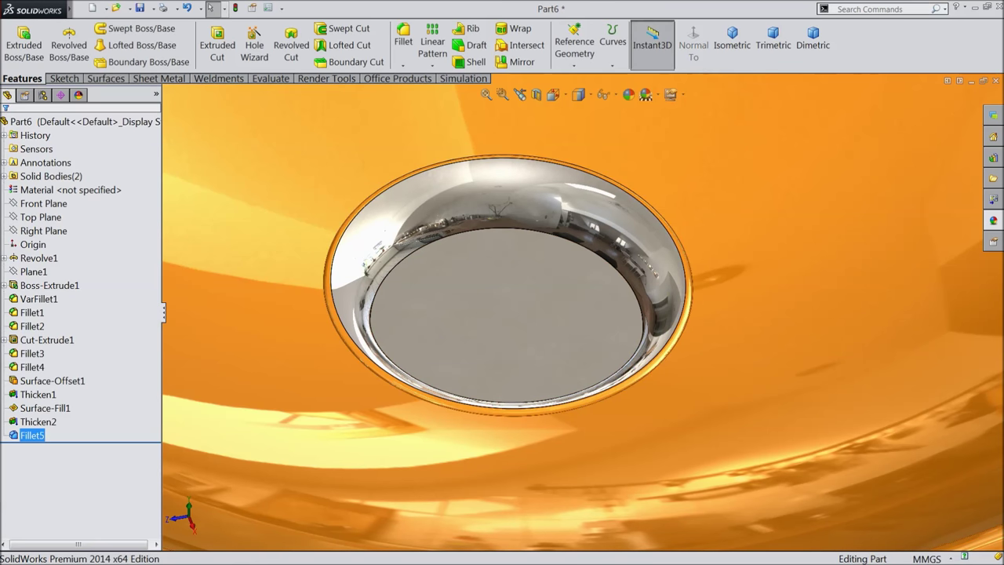
# Step: Reapply the polished steel appearance to the drain
pyautogui.click(995, 221)
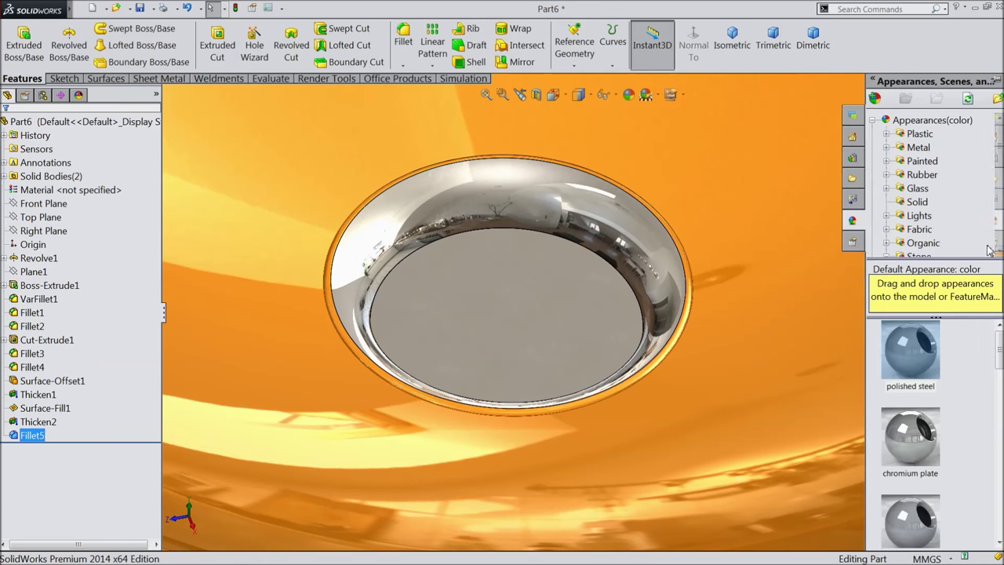
pyautogui.click(919, 363)
pyautogui.moveTo(710, 366); pyautogui.dragTo(537, 357)
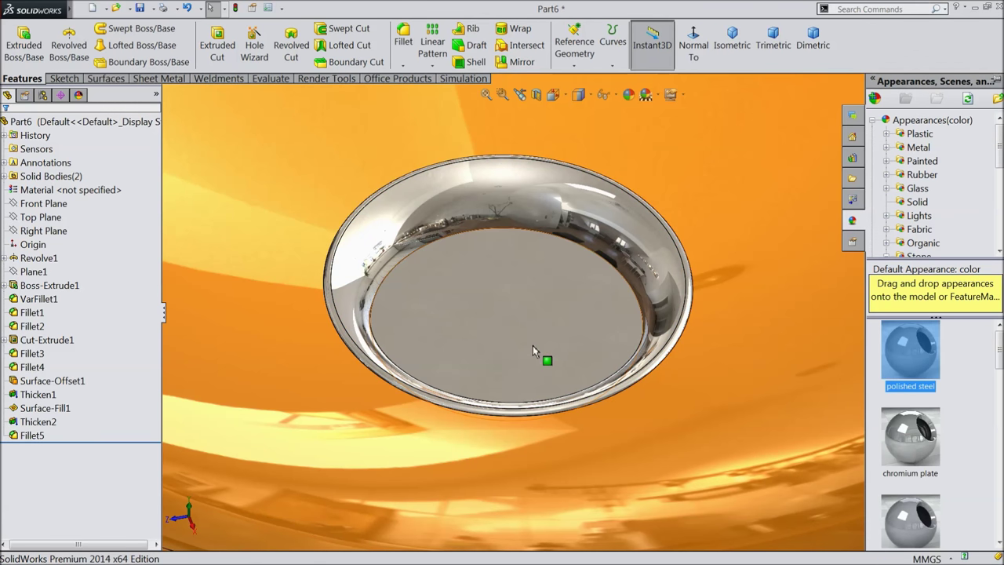
pyautogui.scroll(5, 536, 357)
pyautogui.moveTo(482, 444); pyautogui.dragTo(513, 413, button='middle')
pyautogui.scroll(-5, 601, 338)
pyautogui.click(602, 314)
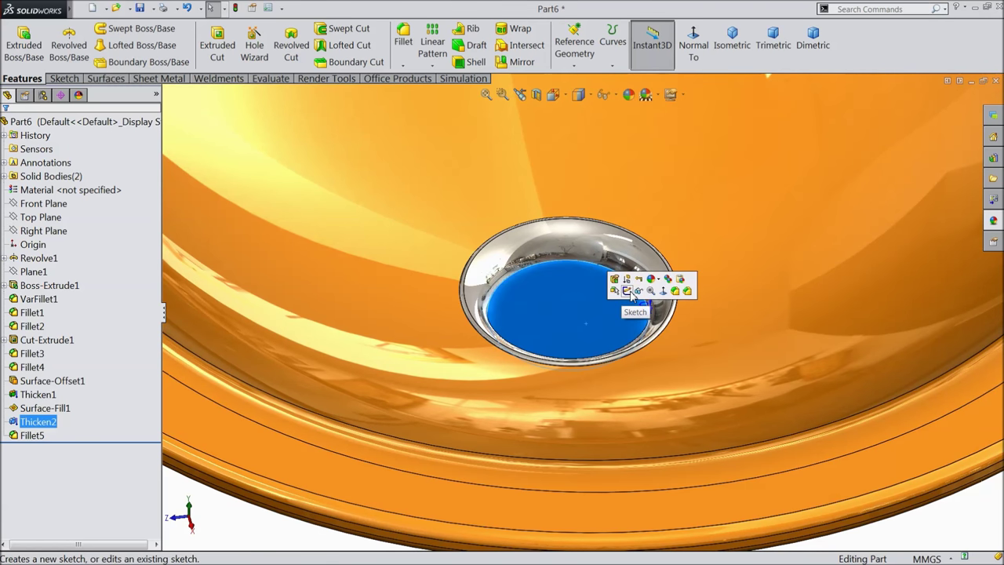
# Step: Sketch a circle at the drain face's centre, dimensioned to 3.55 mm diameter
pyautogui.click(626, 290)
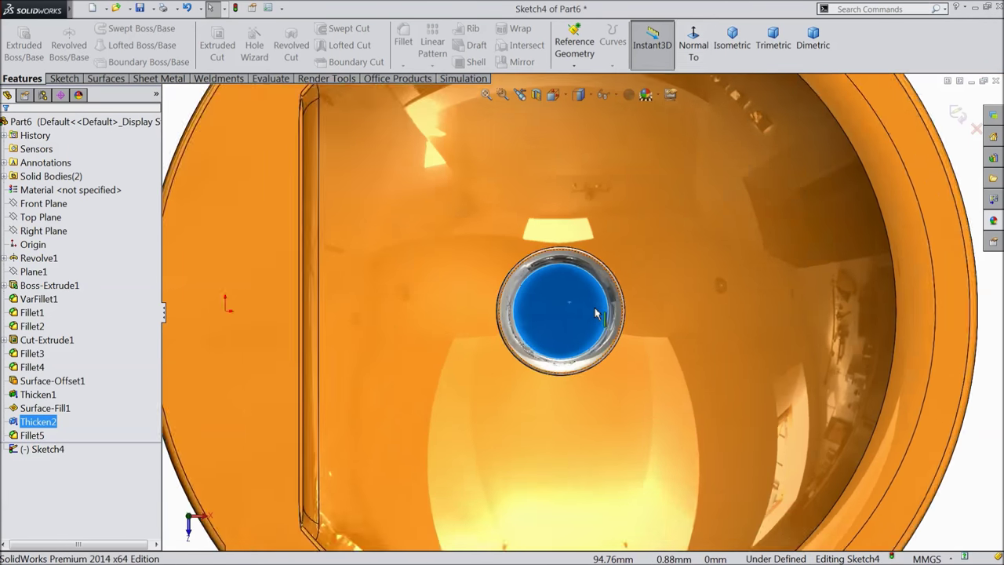
pyautogui.scroll(-5, 439, 272)
pyautogui.click(52, 80)
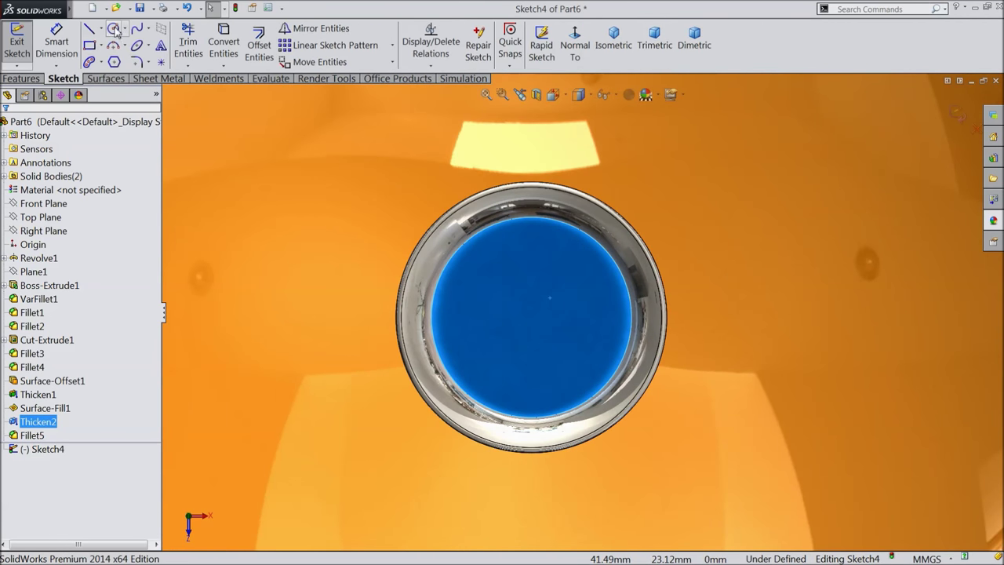
pyautogui.click(114, 29)
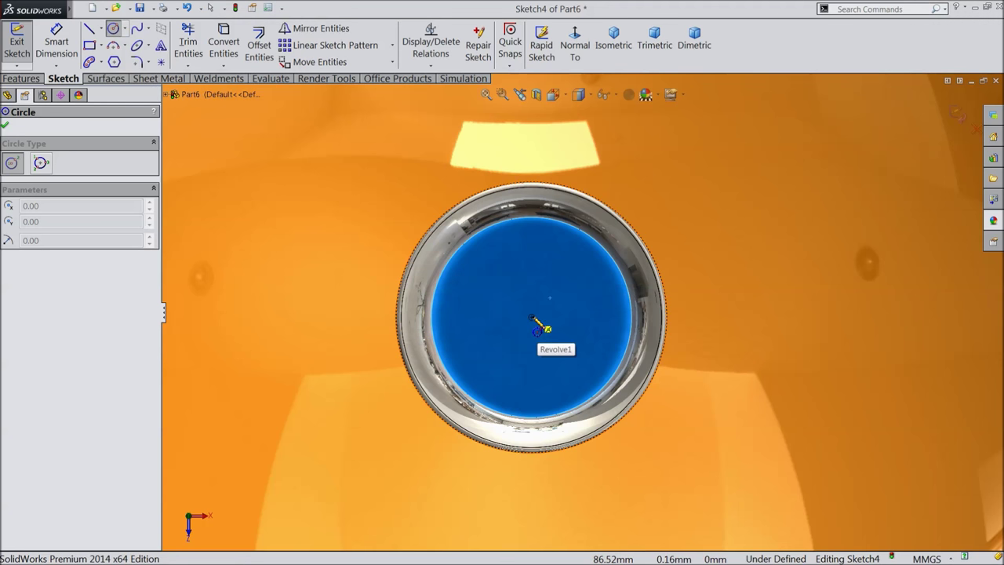
pyautogui.click(532, 319)
pyautogui.click(533, 293)
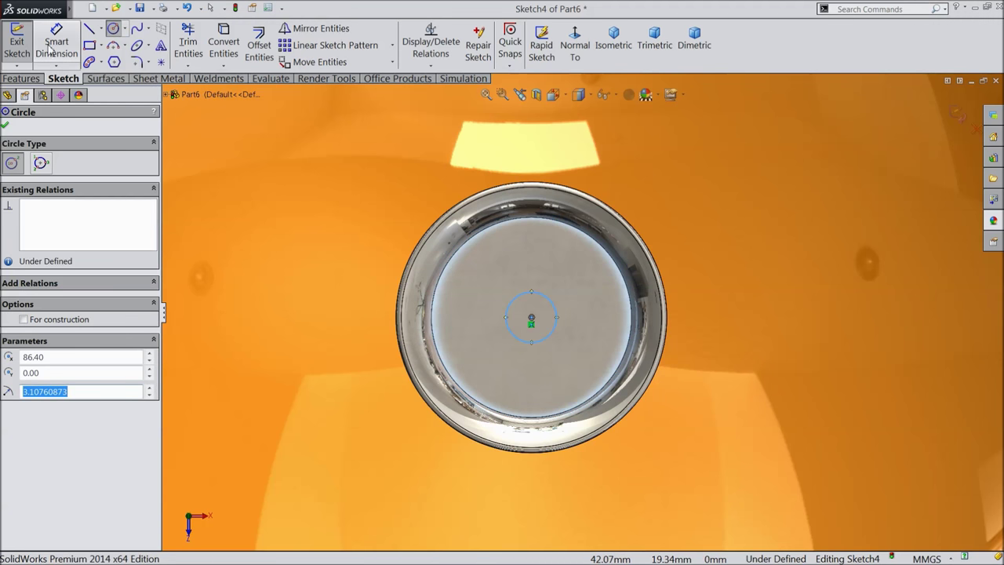
pyautogui.press('Escape')
pyautogui.click(518, 304)
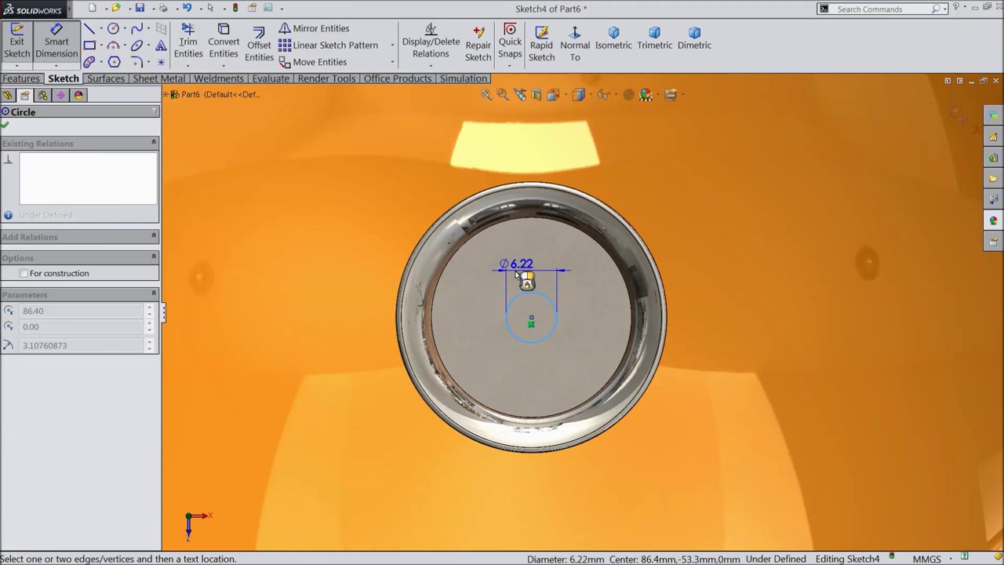
pyautogui.click(517, 272)
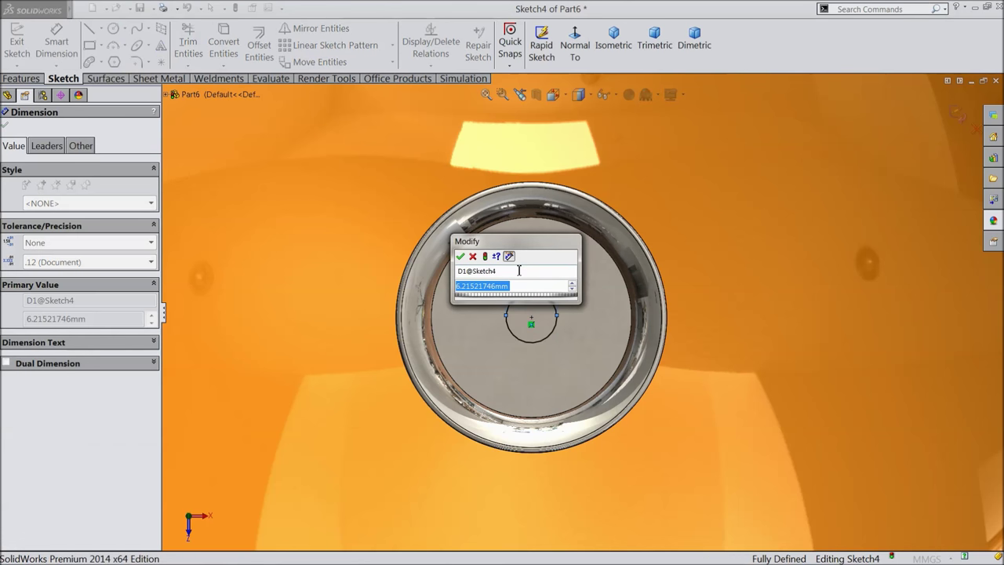
pyautogui.write('3')
pyautogui.click(460, 257)
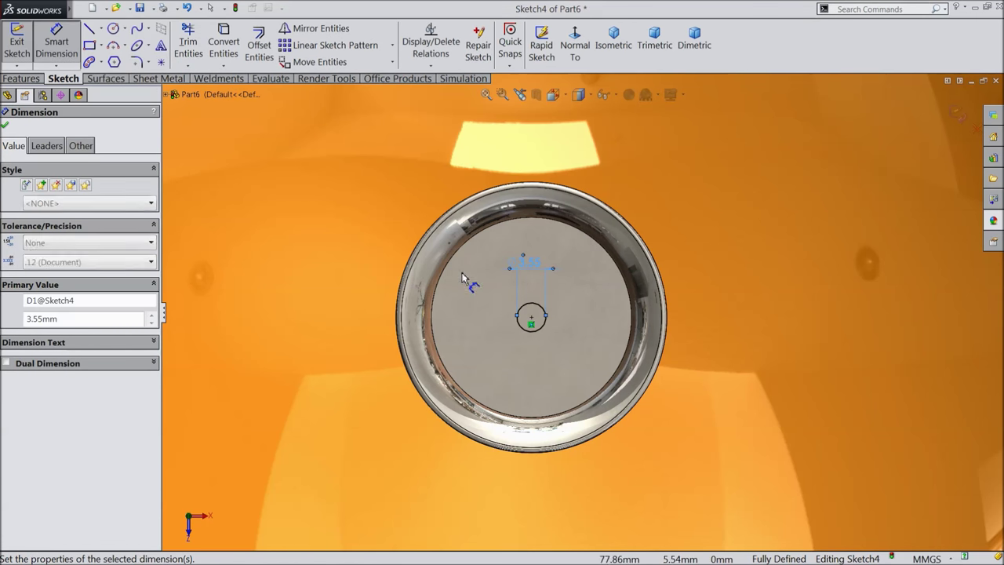
pyautogui.press('Escape')
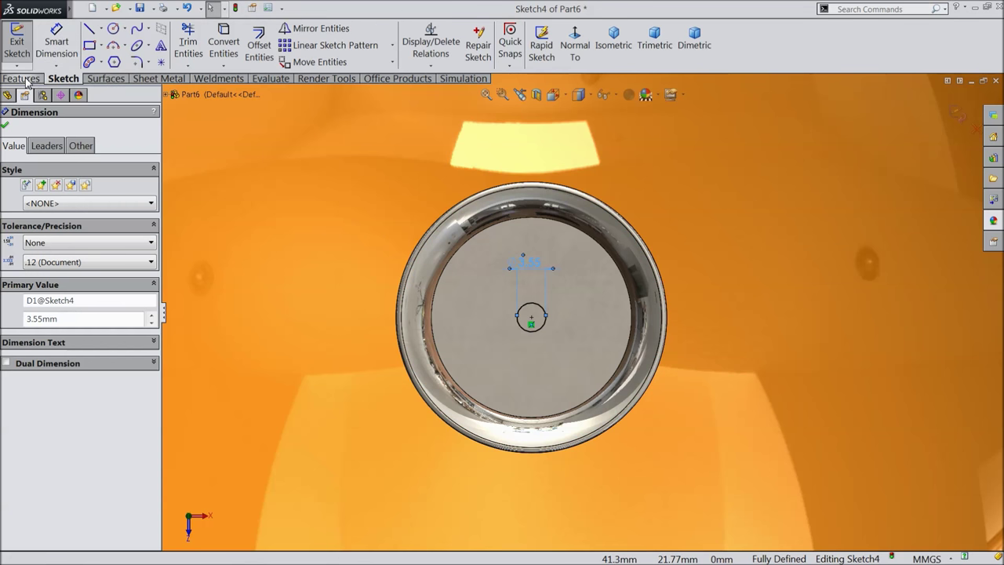
# Step: Extrude-cut the circle Through All to punch the hole through the plate
pyautogui.click(22, 79)
pyautogui.click(217, 45)
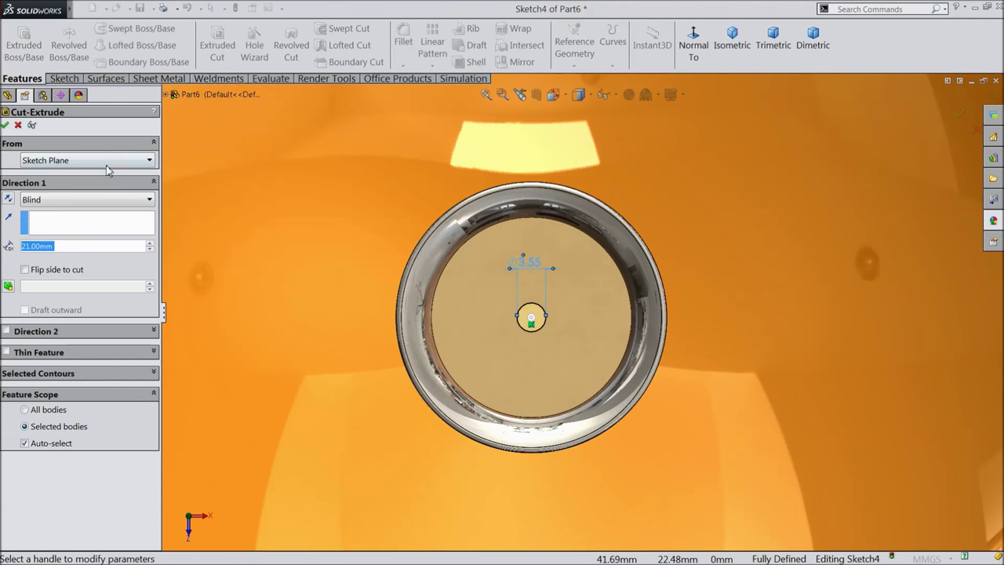
pyautogui.click(41, 201)
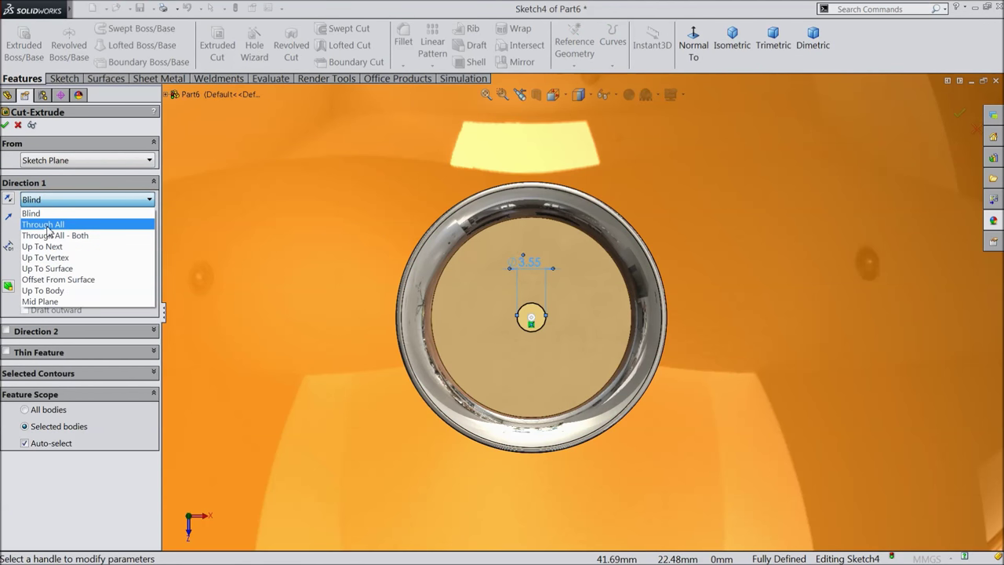
pyautogui.click(48, 226)
pyautogui.click(6, 126)
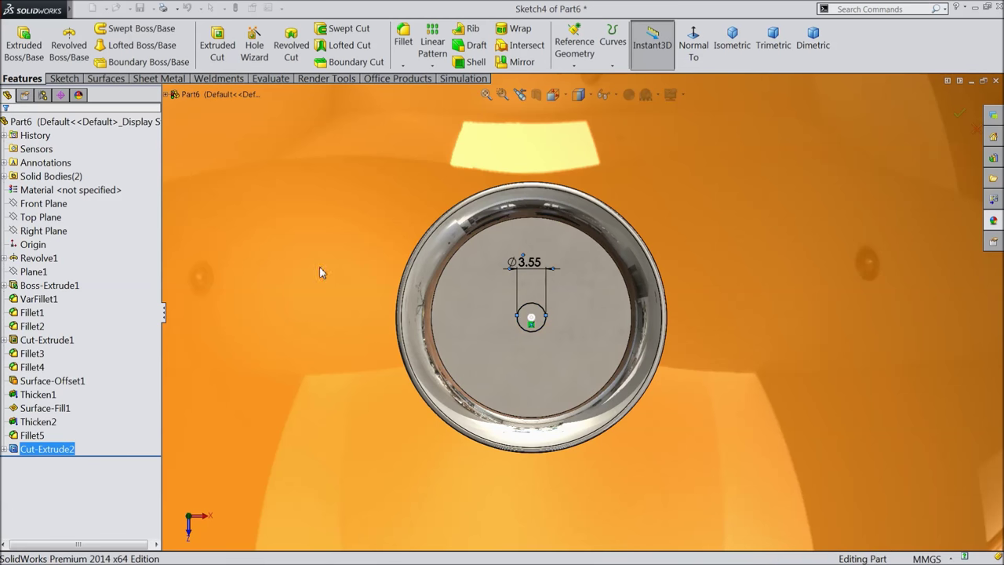
pyautogui.scroll(5, 449, 311)
pyautogui.scroll(5, 583, 377)
pyautogui.moveTo(583, 376); pyautogui.dragTo(579, 98, button='middle')
pyautogui.click(383, 414)
pyautogui.moveTo(383, 414); pyautogui.dragTo(369, 466, button='middle')
pyautogui.scroll(-3, 600, 387)
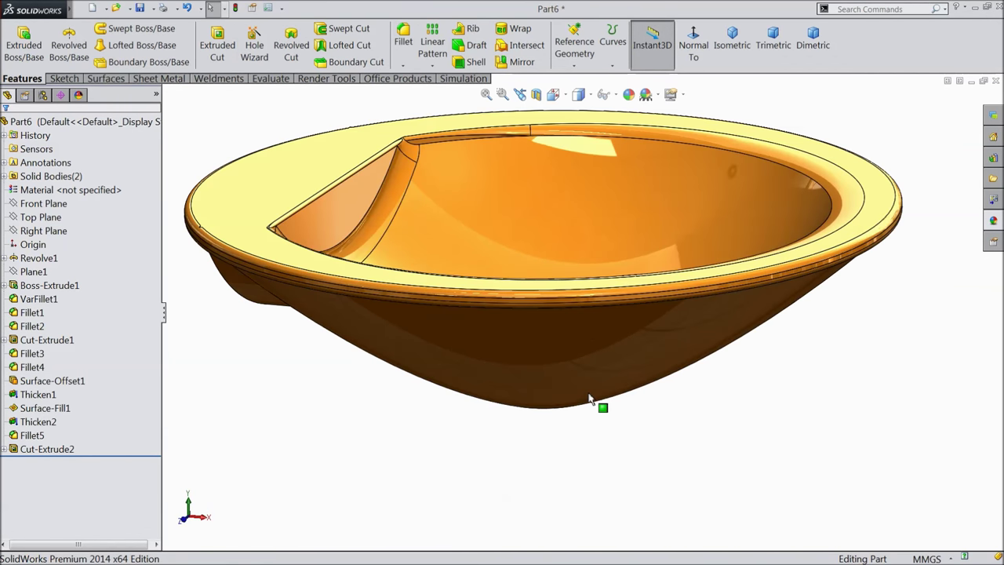
pyautogui.moveTo(601, 387); pyautogui.dragTo(587, 313, button='middle')
pyautogui.scroll(-3, 573, 376)
pyautogui.scroll(-6, 573, 377)
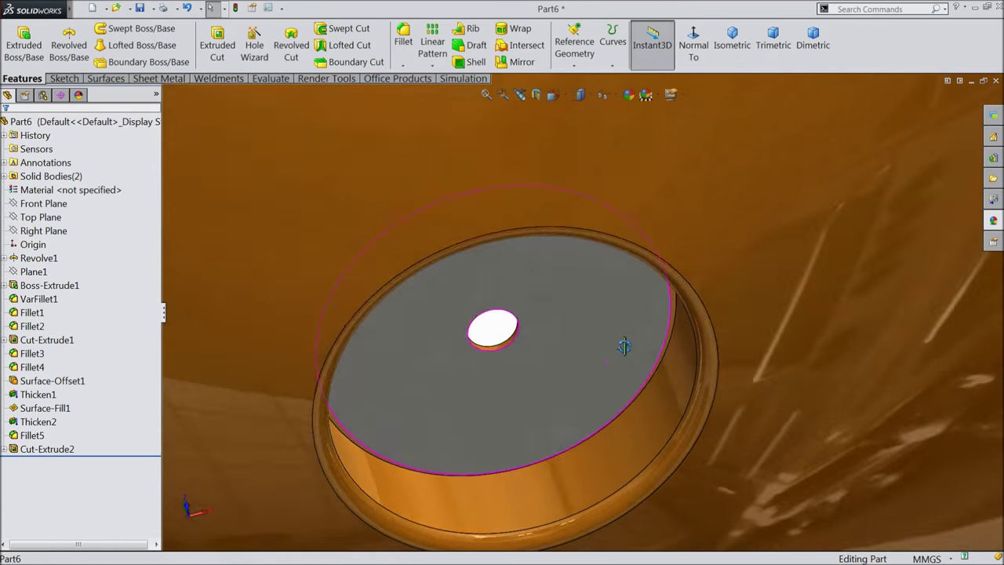
pyautogui.moveTo(624, 347); pyautogui.dragTo(625, 272, button='middle')
pyautogui.scroll(-3, 701, 293)
pyautogui.moveTo(701, 293); pyautogui.dragTo(687, 274, button='middle')
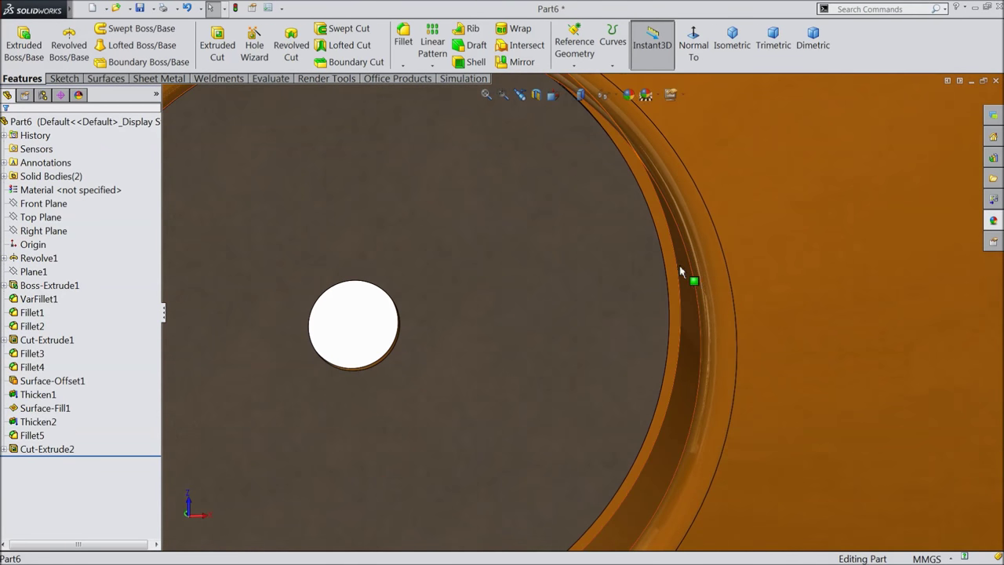
pyautogui.click(678, 270)
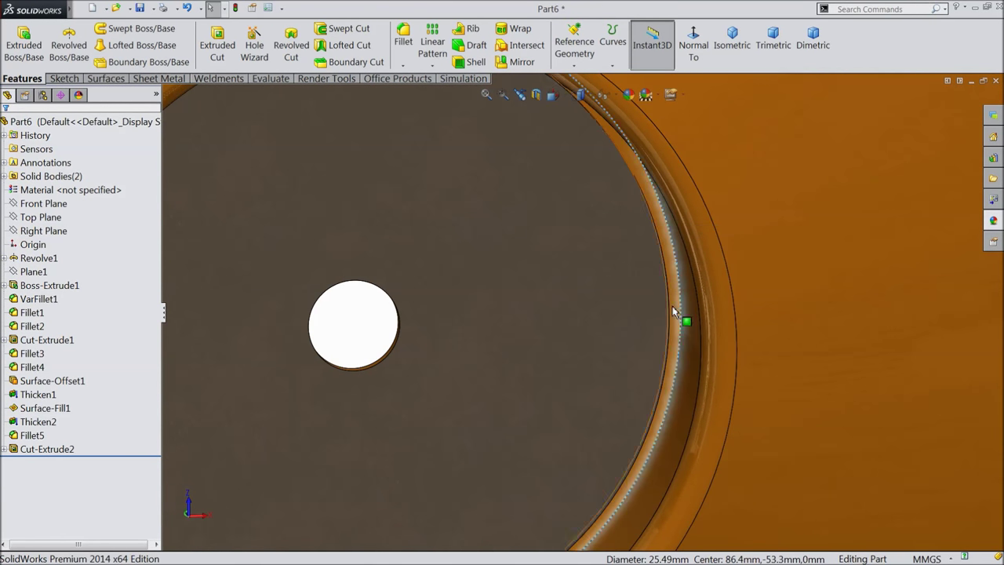
pyautogui.scroll(5, 658, 321)
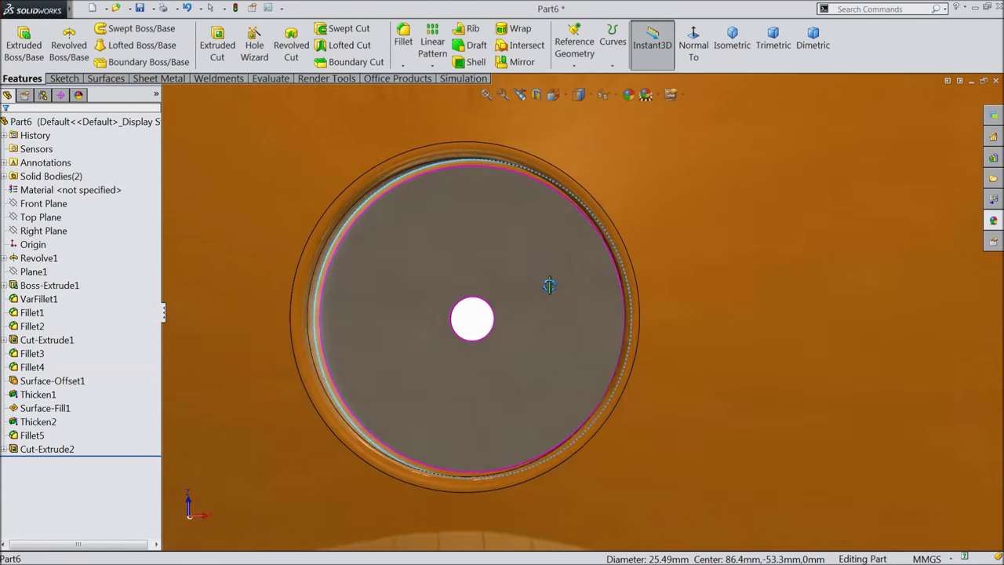
pyautogui.moveTo(549, 285); pyautogui.dragTo(641, 377, button='middle')
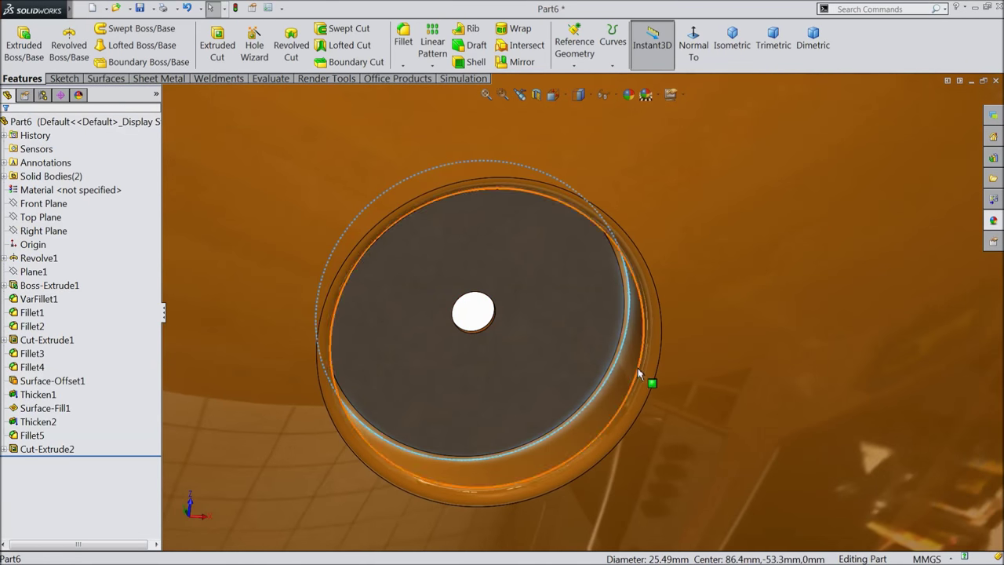
pyautogui.scroll(-3, 624, 333)
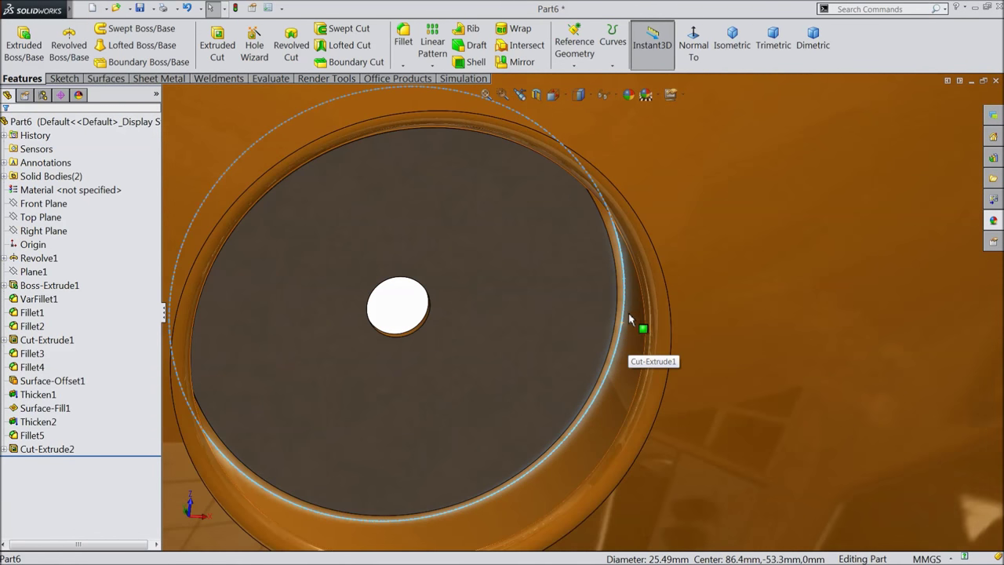
pyautogui.click(621, 297)
pyautogui.moveTo(621, 312); pyautogui.dragTo(601, 303, button='middle')
pyautogui.click(601, 303)
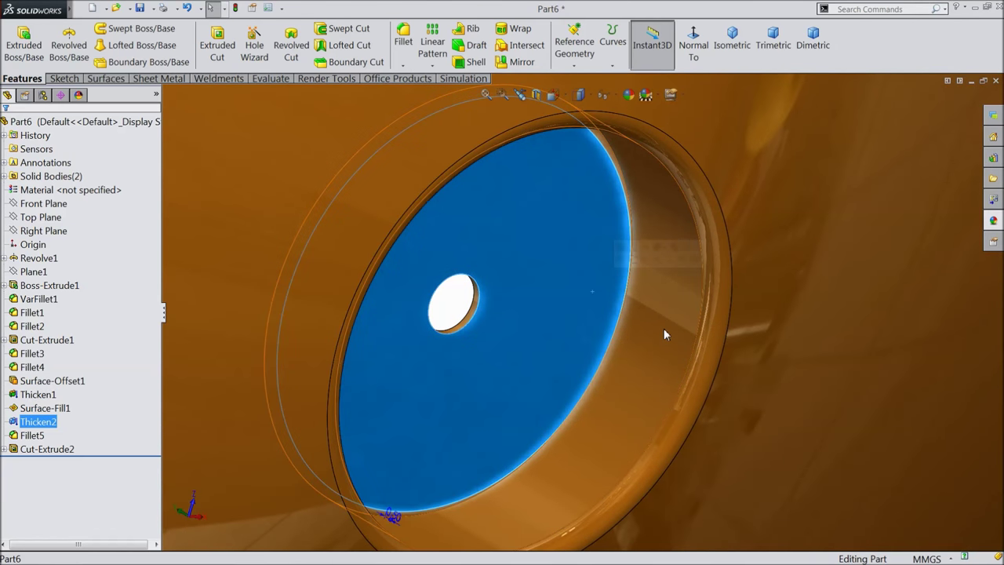
pyautogui.click(589, 262)
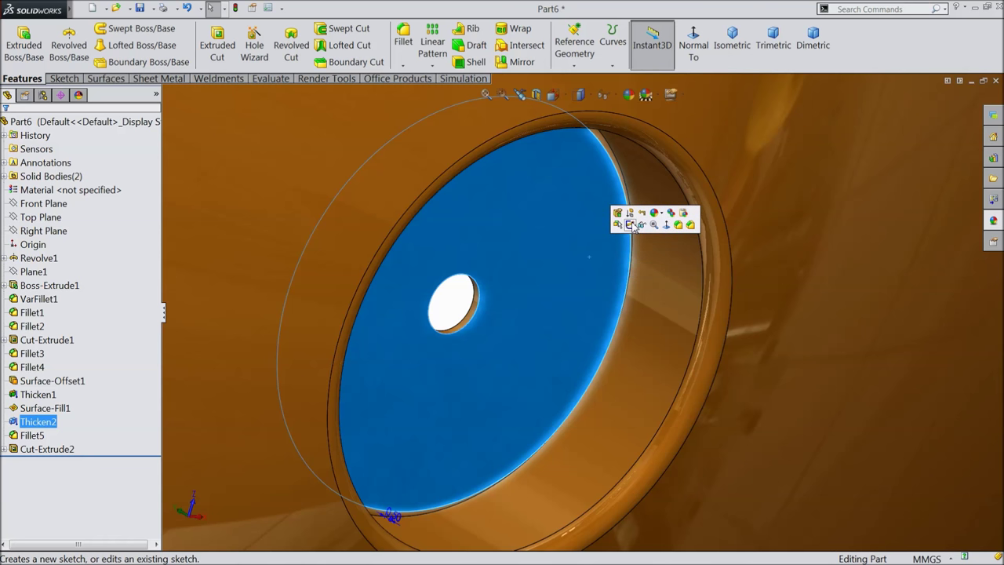
# Step: Start a sketch on the drain's underside and convert its round outline into it
pyautogui.click(630, 225)
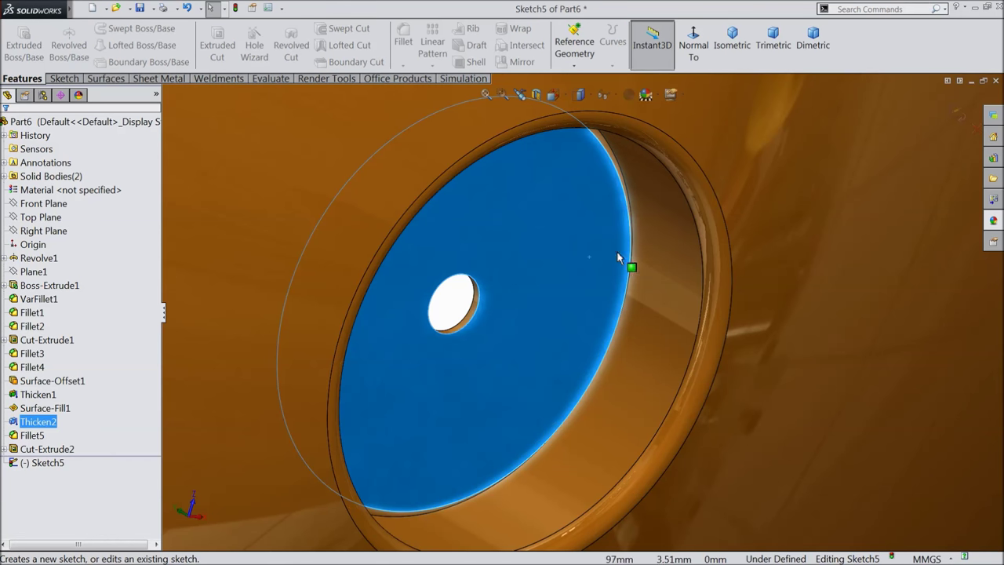
pyautogui.click(70, 78)
pyautogui.click(223, 43)
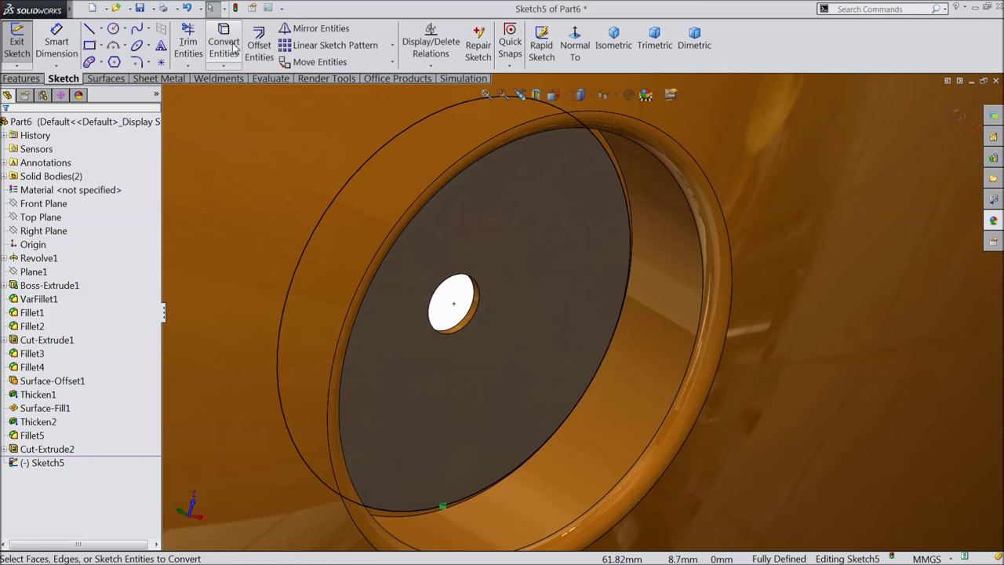
pyautogui.moveTo(537, 216)
pyautogui.mouseDown(button='middle')
pyautogui.moveTo(547, 224)
pyautogui.moveTo(502, 193)
pyautogui.moveTo(476, 207)
pyautogui.moveTo(473, 230)
pyautogui.moveTo(473, 175)
pyautogui.mouseUp(button='middle')
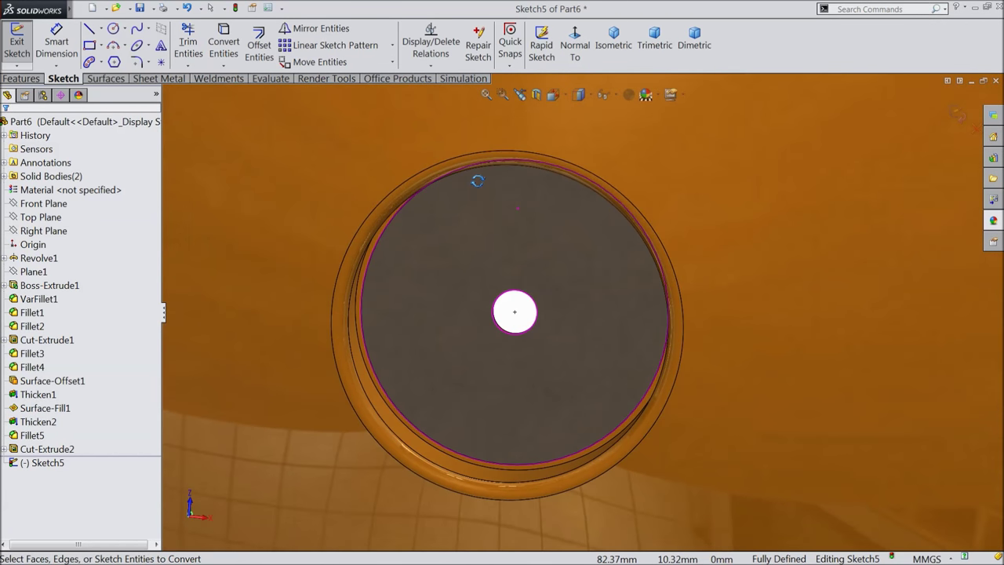
# Step: Offset the circular outline 0.5 mm inward, with Reverse checked, to form a ring
pyautogui.click(259, 47)
pyautogui.write('0.50mm')
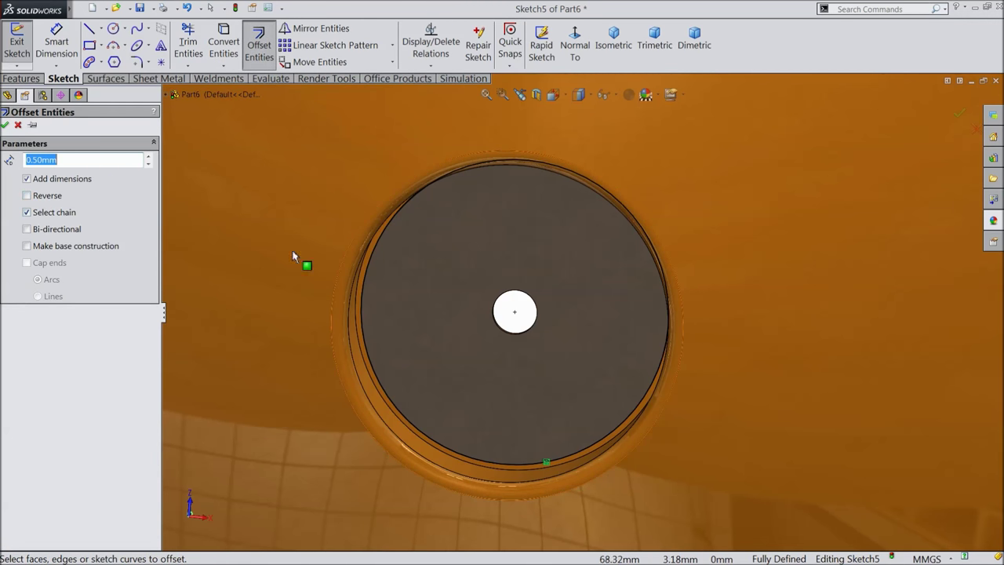
pyautogui.click(362, 306)
pyautogui.moveTo(480, 316); pyautogui.dragTo(528, 397, button='middle')
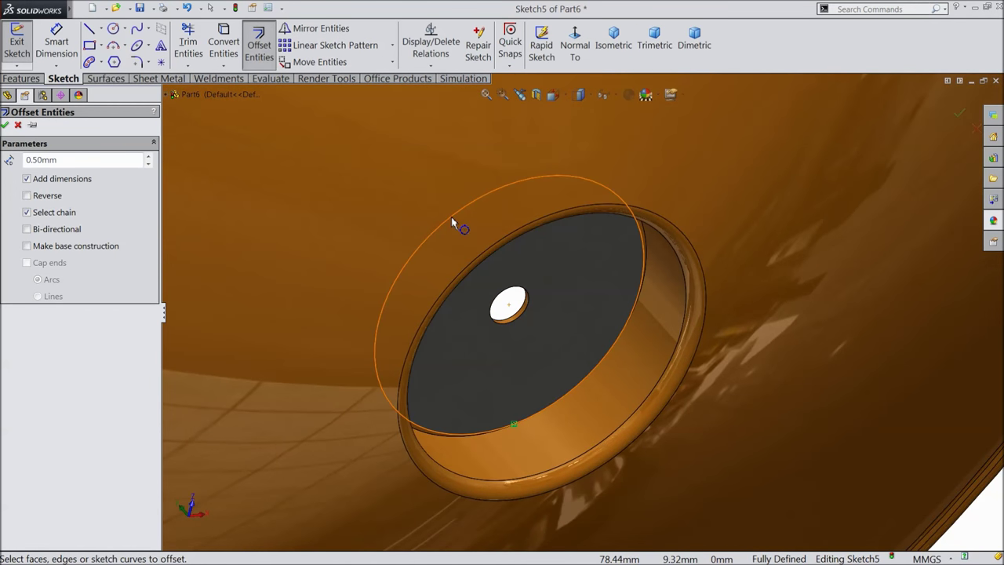
pyautogui.click(454, 223)
pyautogui.click(27, 197)
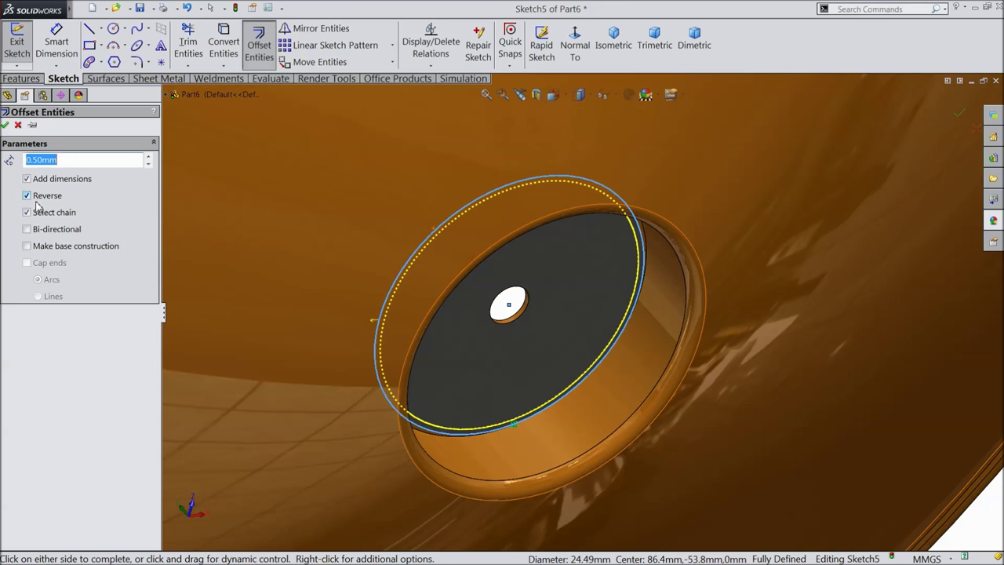
pyautogui.click(6, 126)
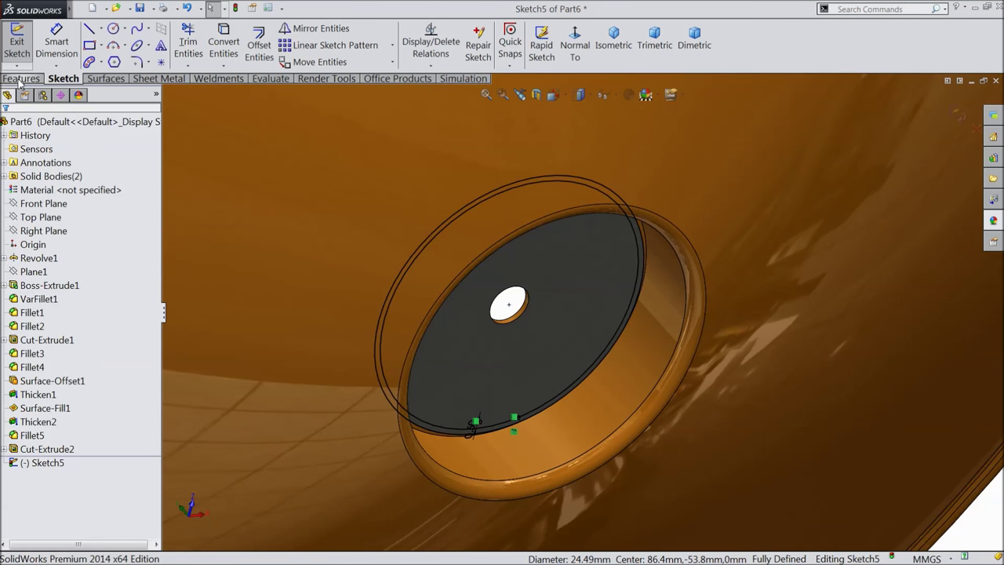
pyautogui.click(21, 80)
pyautogui.click(24, 51)
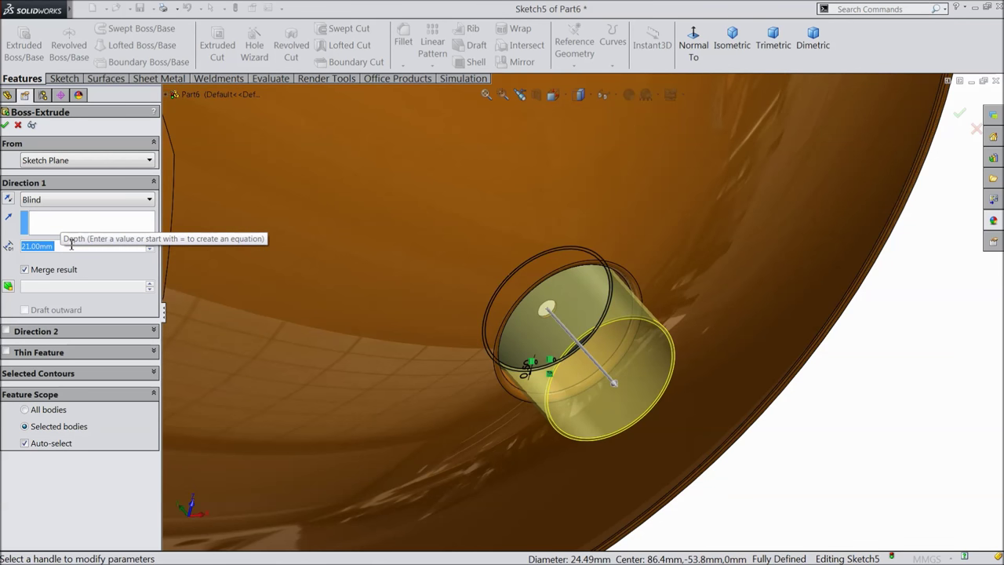
# Step: Give the ring's Boss-Extrude a 45 mm Blind depth and a 4° draft
pyautogui.write('45')
pyautogui.press('Return')
pyautogui.moveTo(861, 417); pyautogui.dragTo(792, 420, button='middle')
pyautogui.click(7, 286)
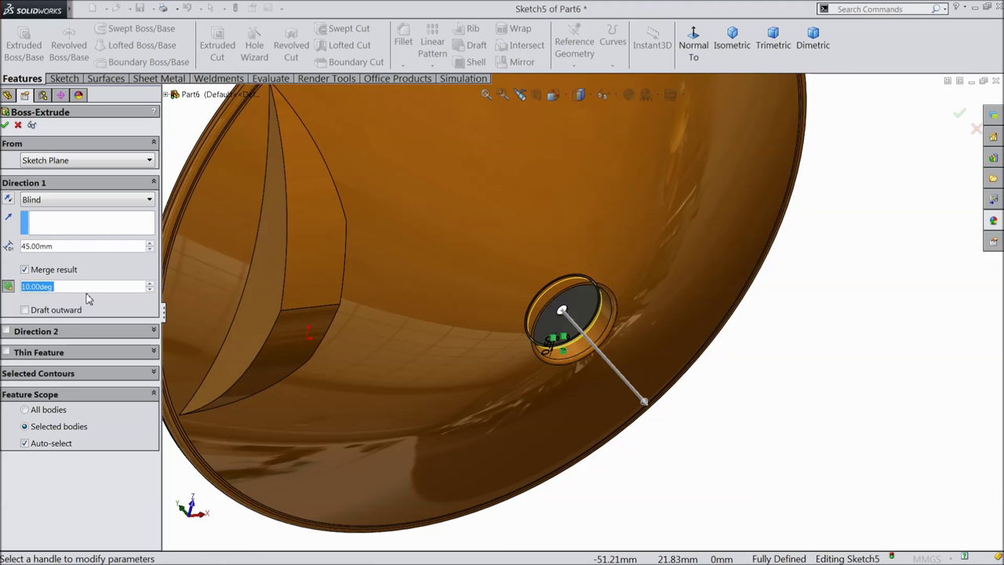
pyautogui.write('4')
pyautogui.press('Return')
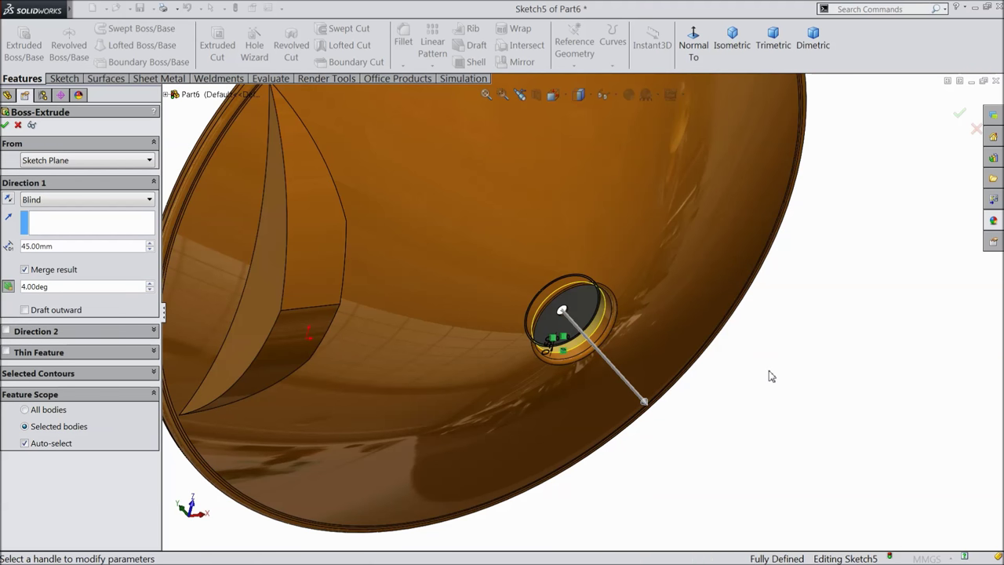
pyautogui.moveTo(771, 377); pyautogui.dragTo(780, 390, button='middle')
pyautogui.scroll(-3, 607, 353)
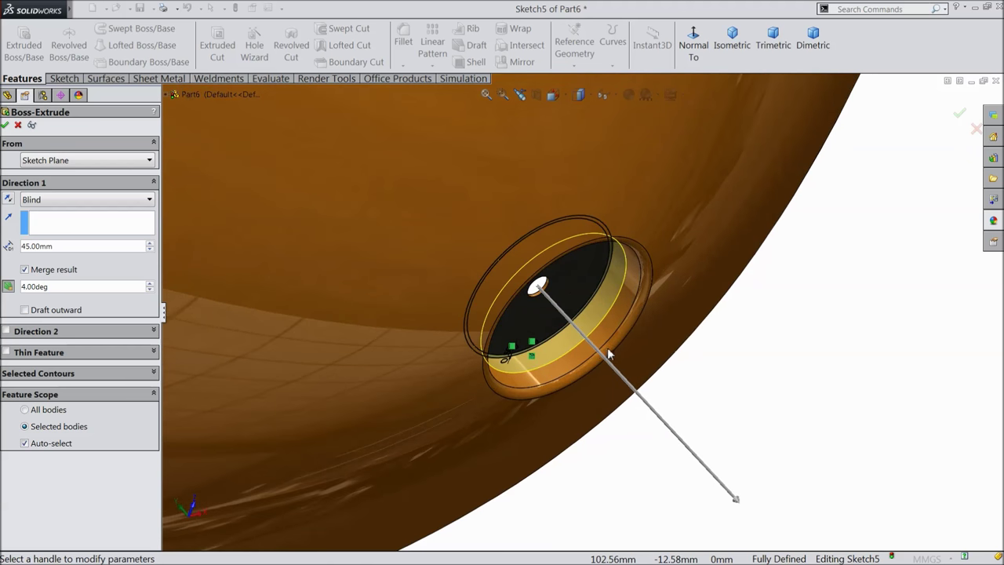
pyautogui.moveTo(619, 341)
pyautogui.mouseDown(button='middle')
pyautogui.moveTo(644, 366)
pyautogui.moveTo(629, 343)
pyautogui.mouseUp(button='middle')
pyautogui.scroll(-5, 627, 284)
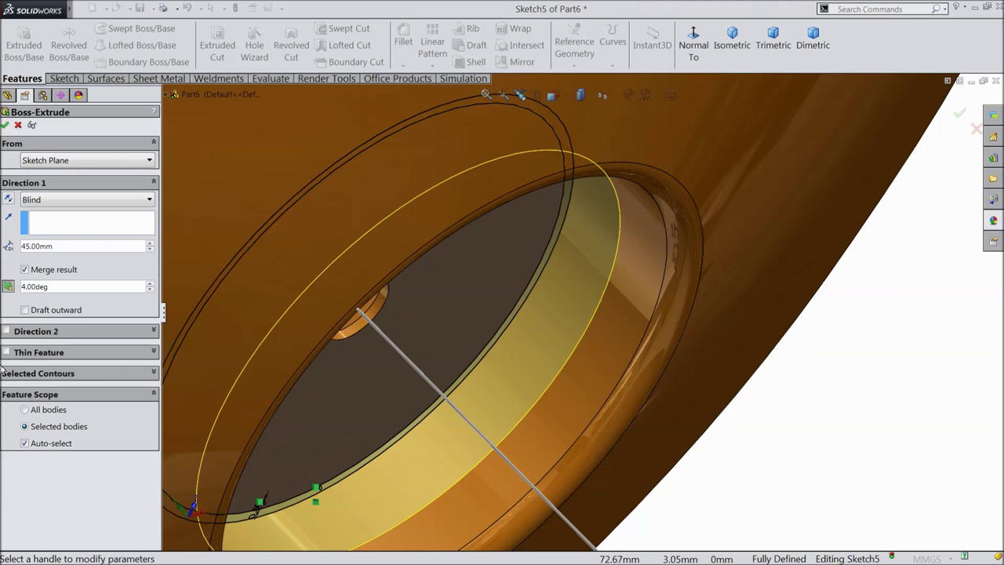
# Step: Confirm the 45 mm Blind boss with 4° draft, leaving Thin Feature off
pyautogui.click(7, 353)
pyautogui.scroll(-5, 337, 353)
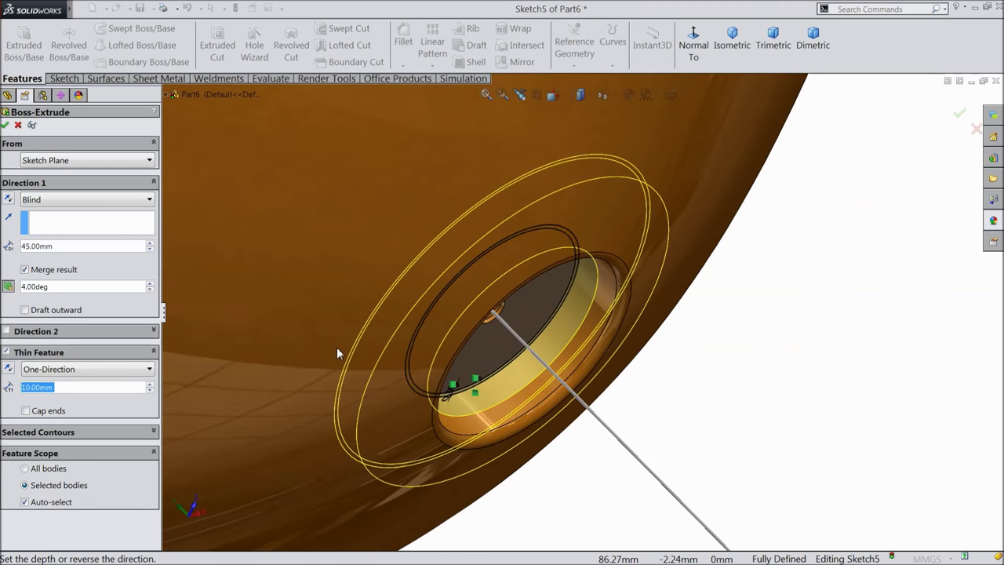
pyautogui.click(6, 353)
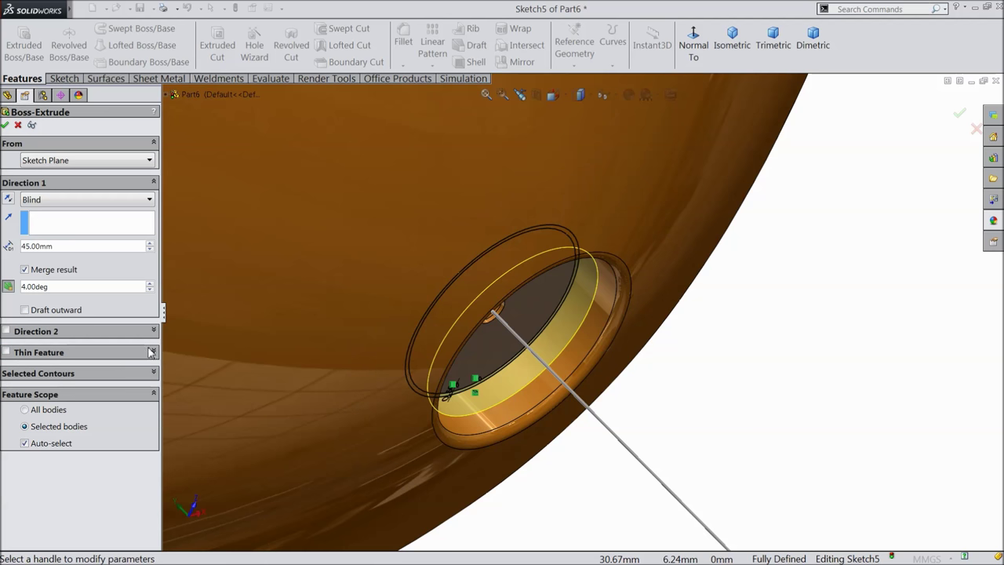
pyautogui.scroll(-3, 427, 345)
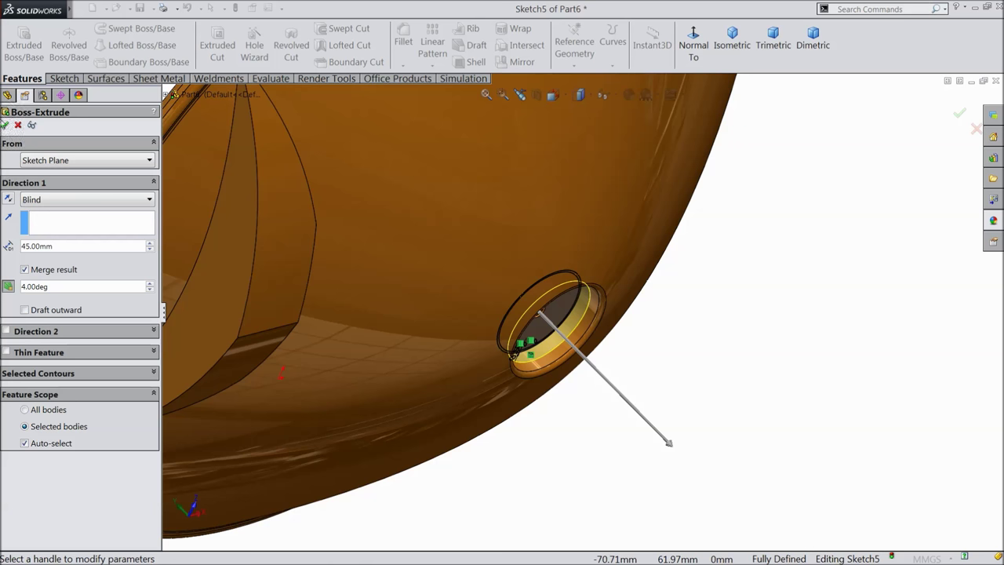
pyautogui.click(6, 124)
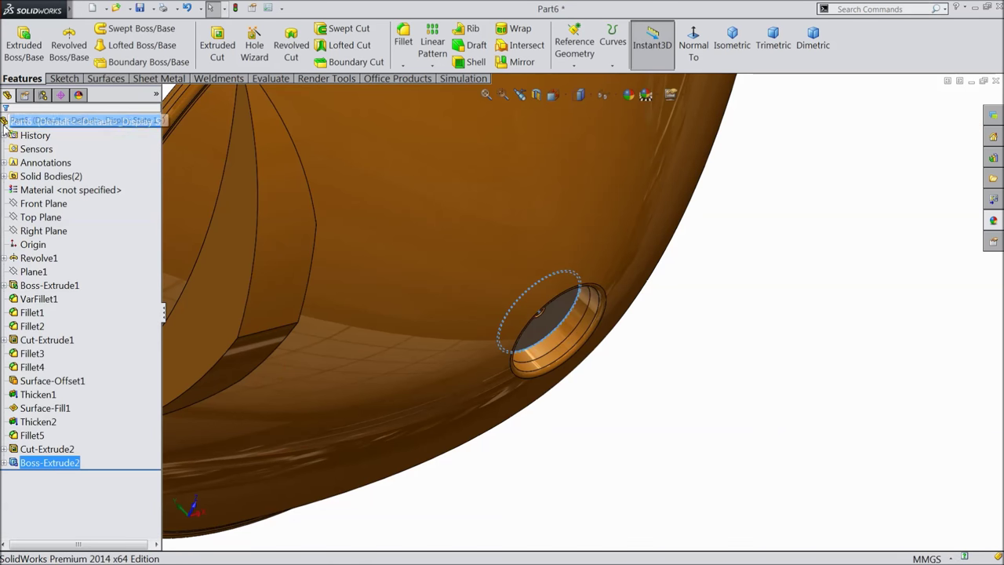
pyautogui.moveTo(241, 290); pyautogui.dragTo(314, 280, button='middle')
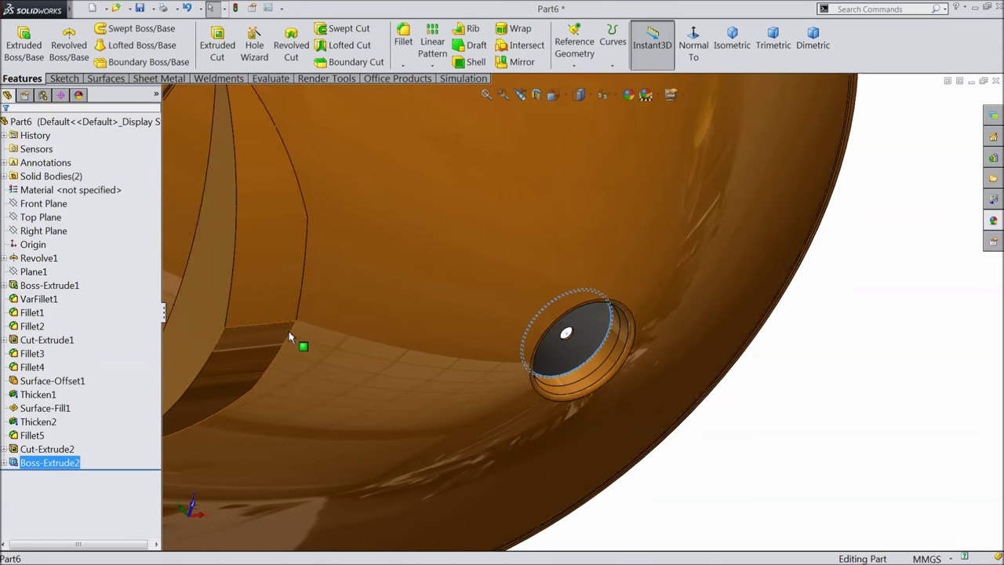
# Step: Edit Boss-Extrude2 so only the selected sketch circle contour is extruded
pyautogui.click(13, 464)
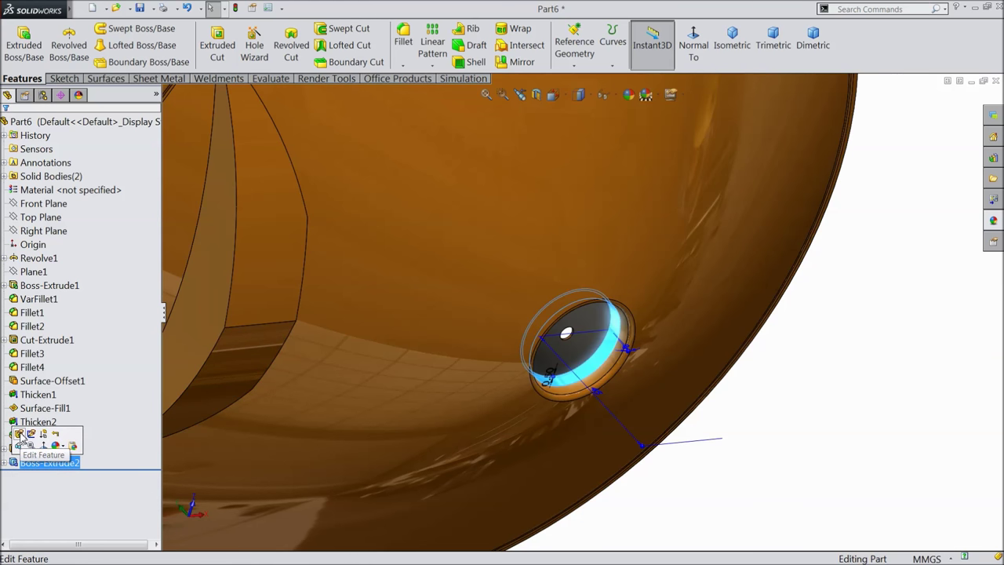
pyautogui.click(19, 436)
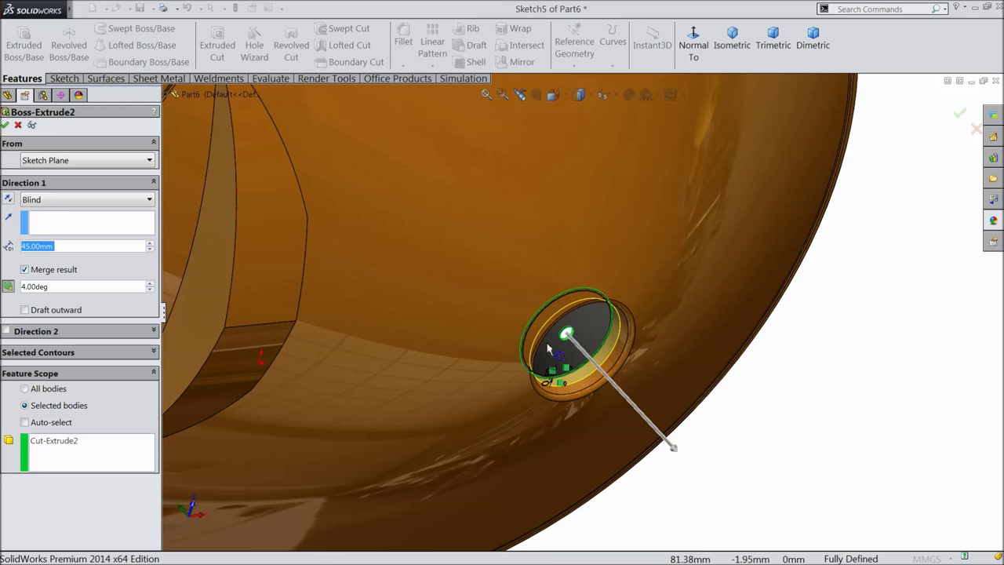
pyautogui.scroll(-5, 548, 348)
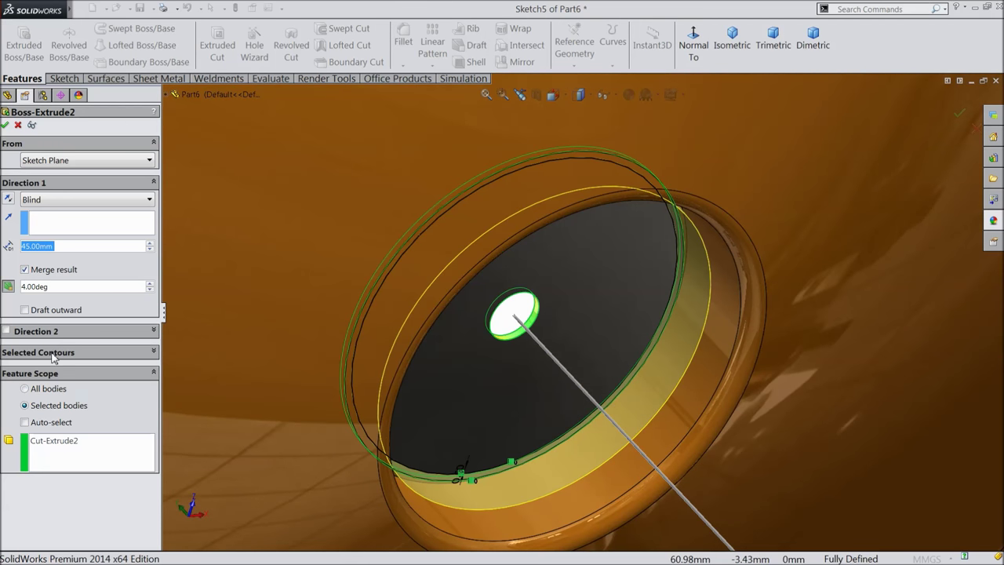
pyautogui.click(53, 354)
pyautogui.scroll(-4, 360, 293)
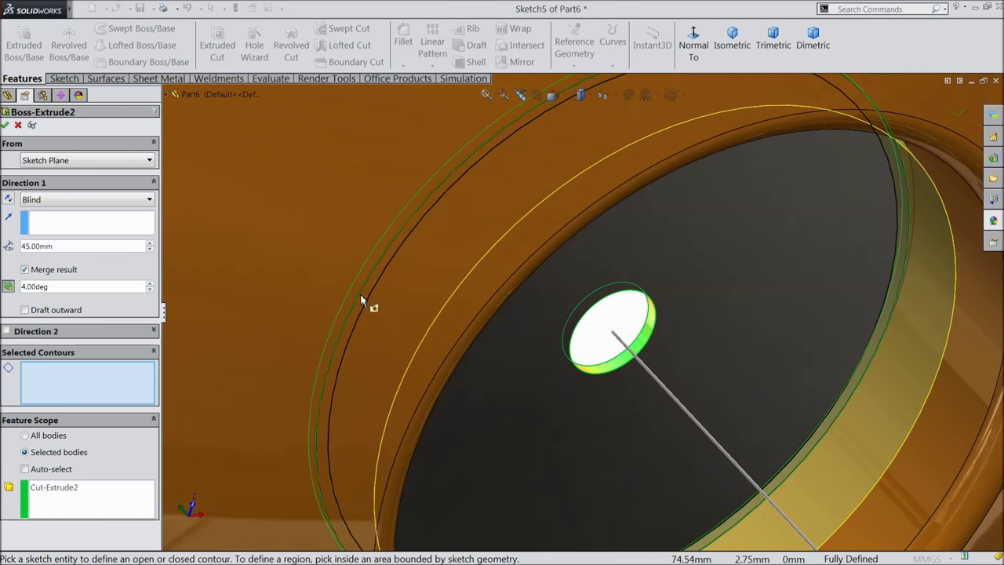
pyautogui.click(370, 301)
pyautogui.click(683, 337)
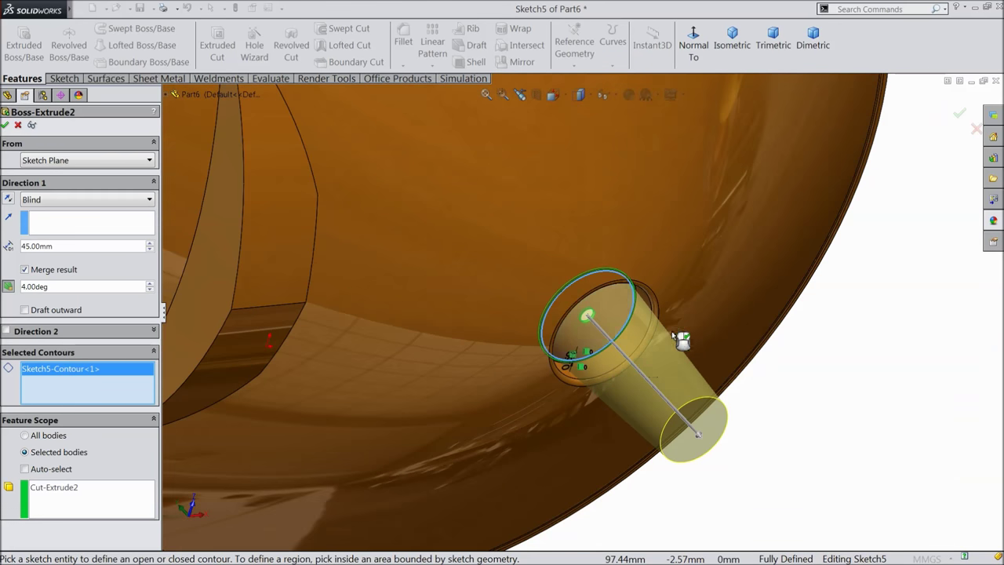
pyautogui.scroll(-1, 599, 347)
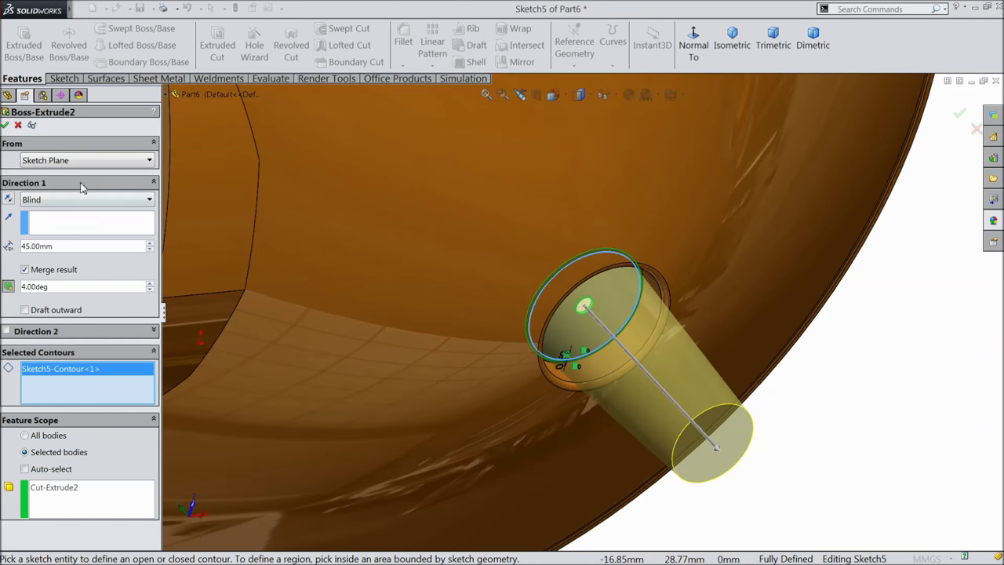
pyautogui.click(5, 126)
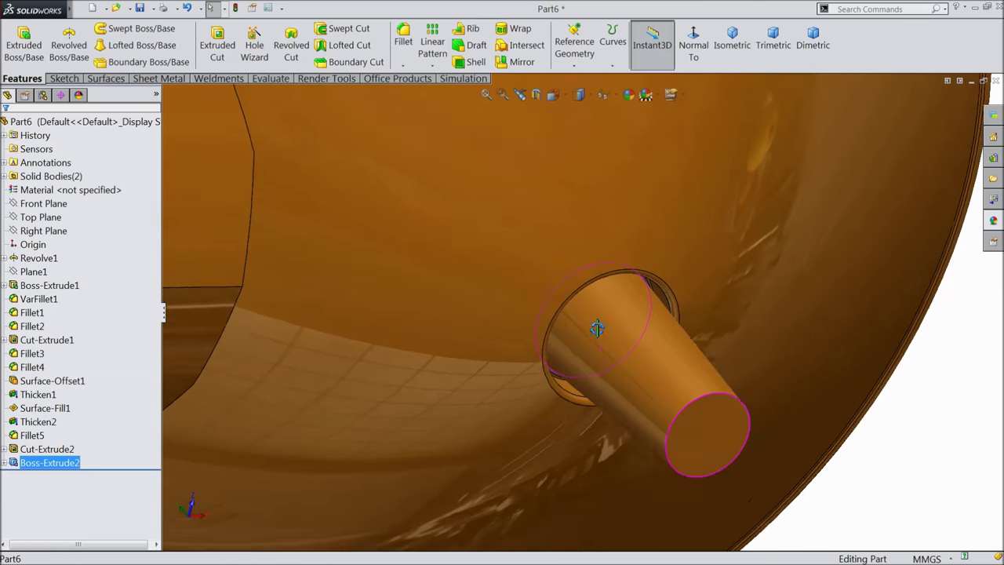
pyautogui.moveTo(597, 329); pyautogui.dragTo(519, 330, button='middle')
# Step: Try resizing the Sketch5 circle directly in the model, then undo it
pyautogui.scroll(-3, 632, 329)
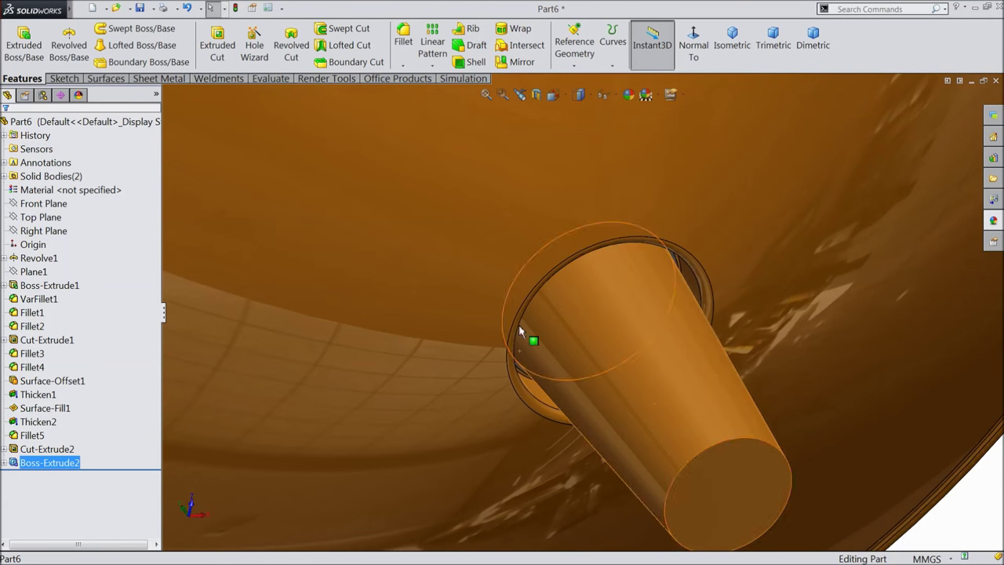
pyautogui.click(5, 463)
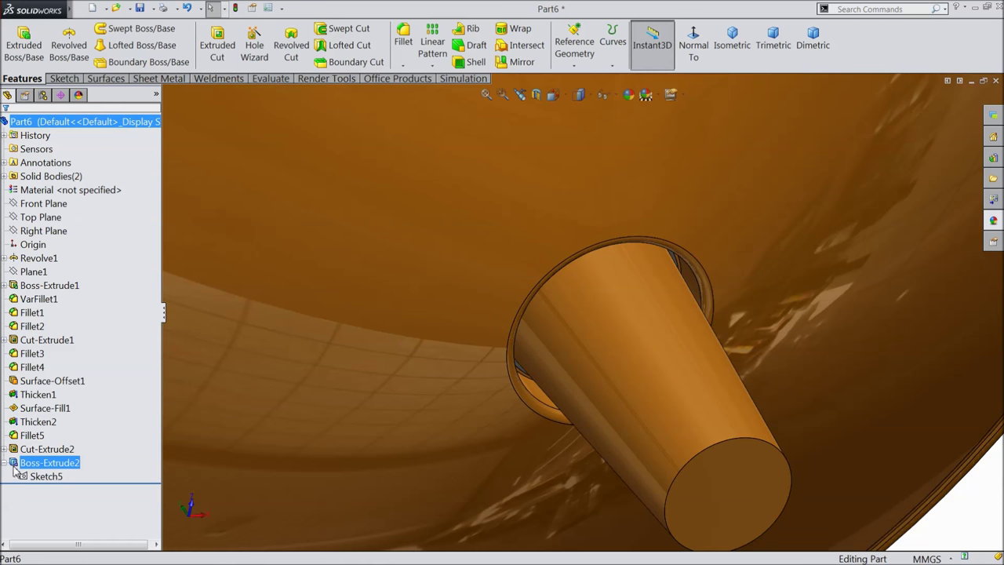
pyautogui.click(43, 476)
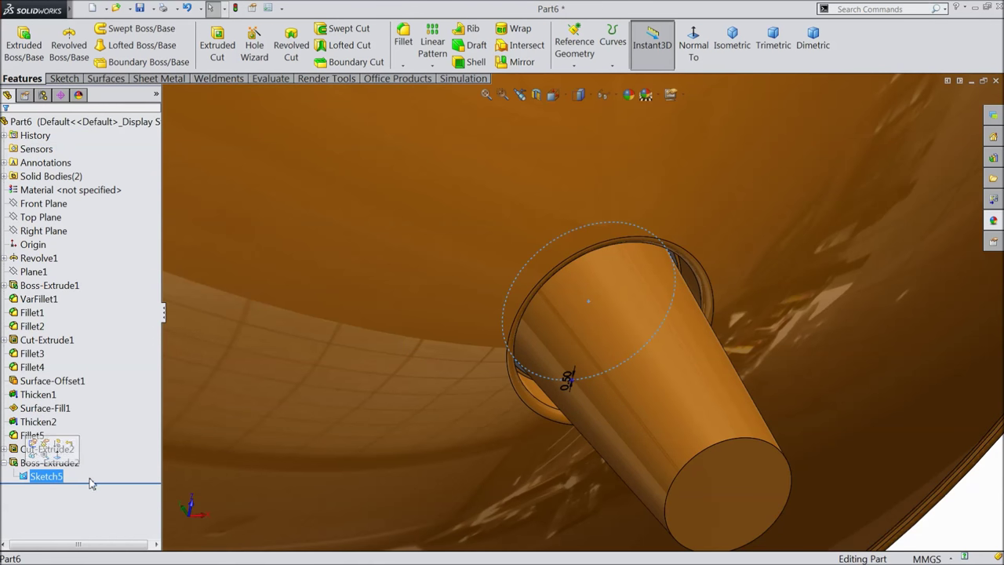
pyautogui.scroll(-8, 580, 392)
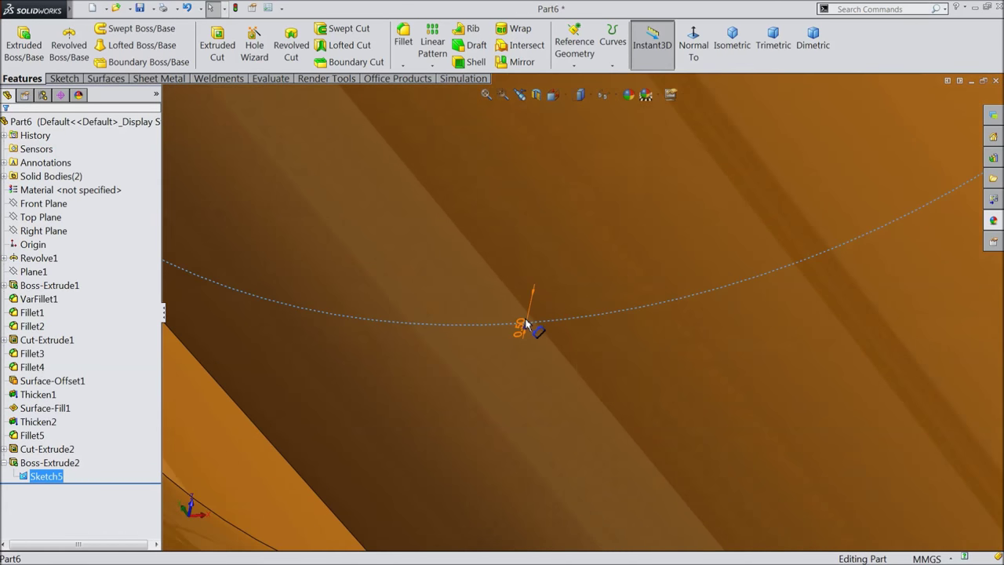
pyautogui.scroll(-2, 528, 324)
pyautogui.moveTo(530, 337); pyautogui.dragTo(501, 380)
pyautogui.scroll(10, 502, 382)
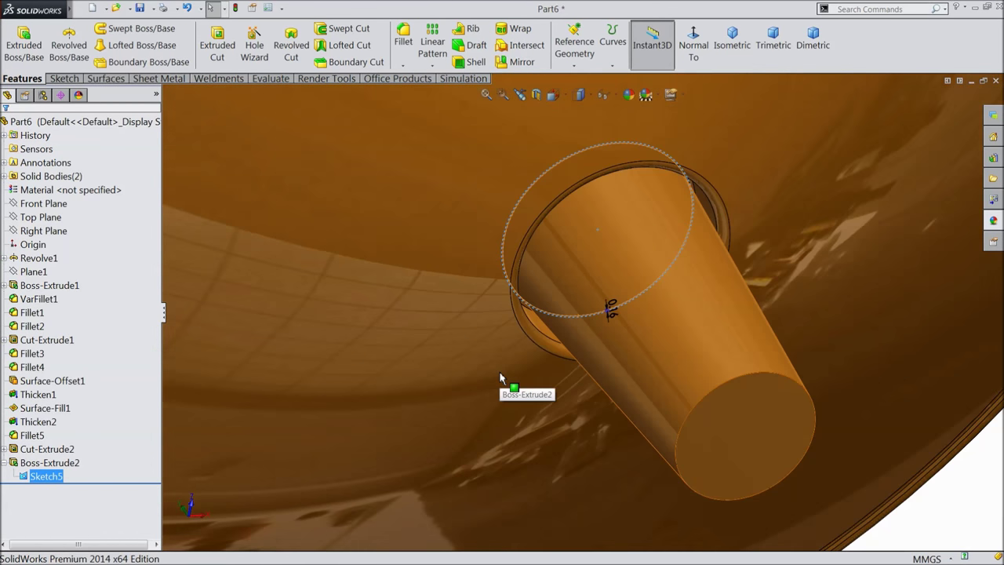
pyautogui.click(187, 8)
pyautogui.moveTo(585, 267); pyautogui.dragTo(594, 338, button='middle')
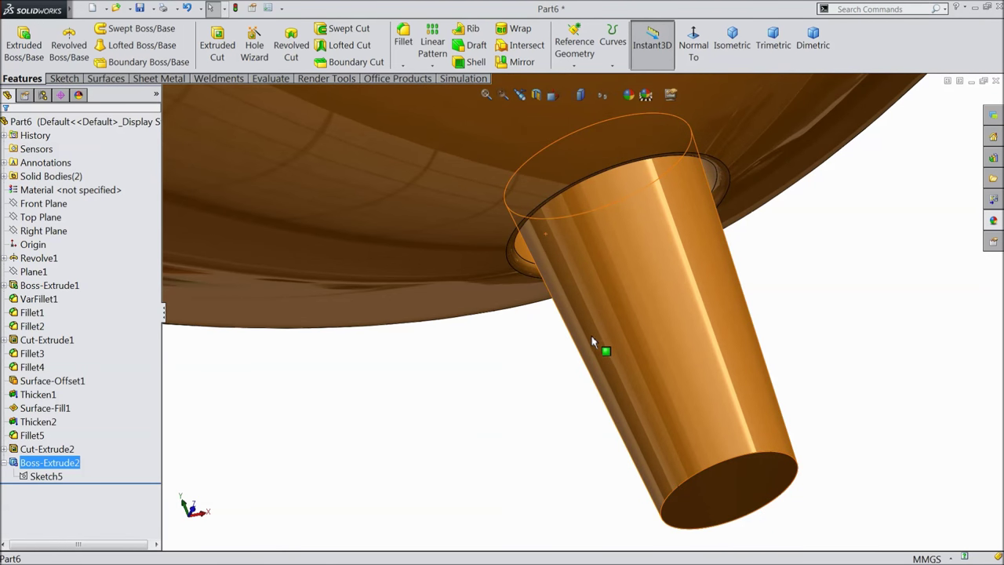
# Step: Apply polished steel to Boss-Extrude2 and select the boss's end face
pyautogui.click(25, 468)
pyautogui.click(993, 222)
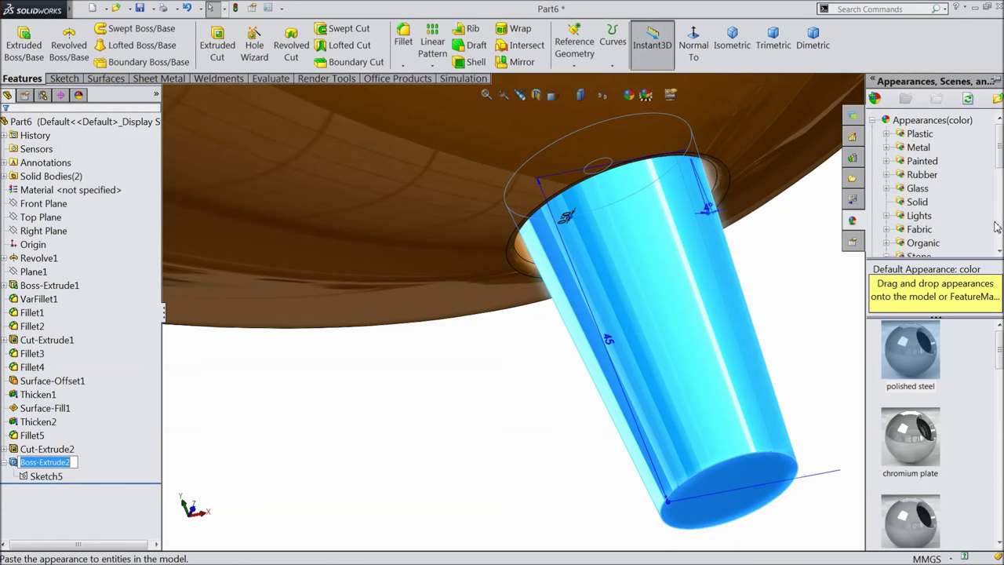
pyautogui.click(916, 363)
pyautogui.moveTo(794, 318); pyautogui.dragTo(578, 220, button='middle')
pyautogui.scroll(6, 578, 219)
pyautogui.moveTo(571, 275); pyautogui.dragTo(573, 245, button='middle')
pyautogui.scroll(-3, 580, 316)
pyautogui.moveTo(581, 316); pyautogui.dragTo(598, 224, button='middle')
pyautogui.scroll(2, 590, 397)
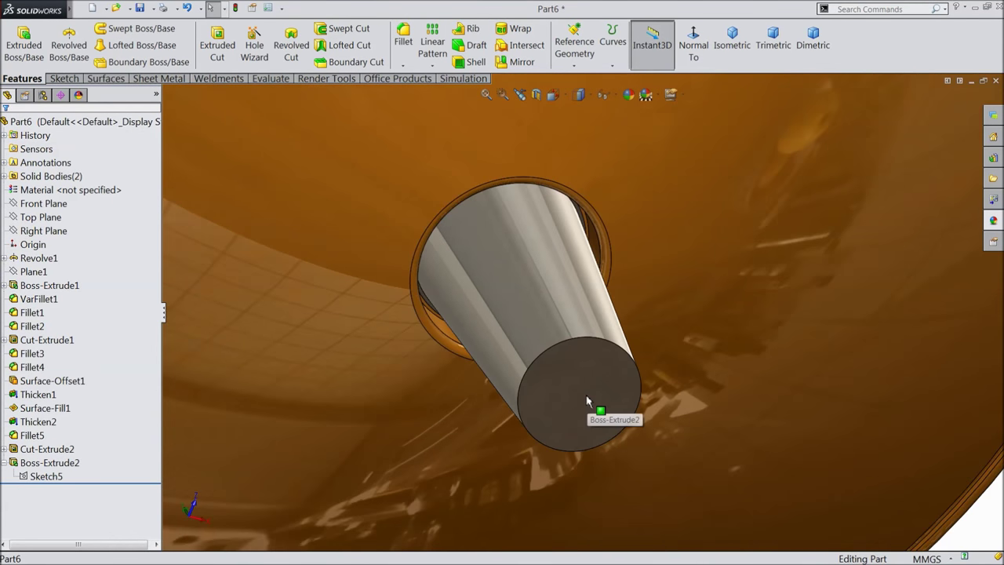
pyautogui.scroll(1, 586, 401)
pyautogui.click(581, 389)
# Step: Sketch a 0.50 mm inward offset circle on the boss end face
pyautogui.click(617, 356)
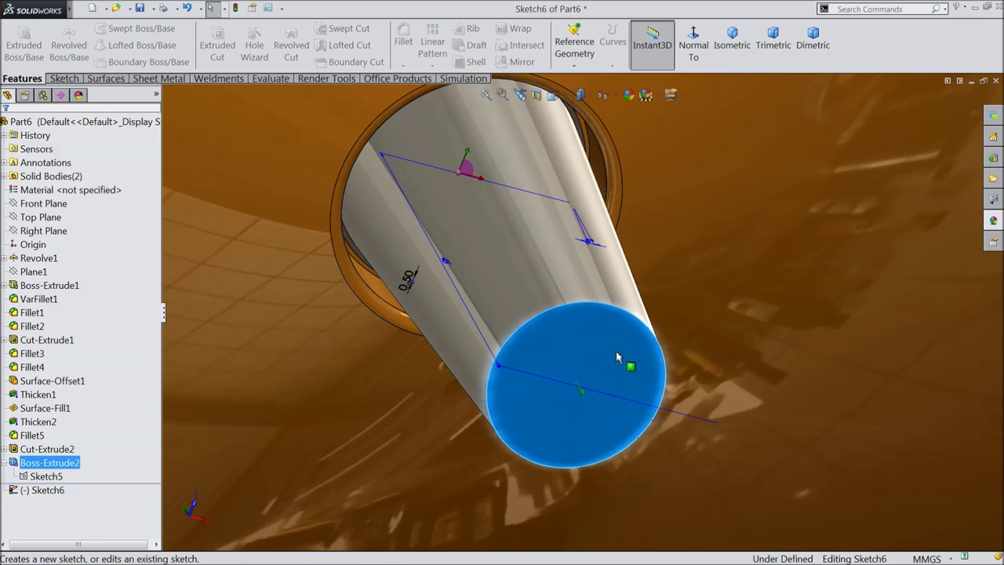
pyautogui.click(693, 44)
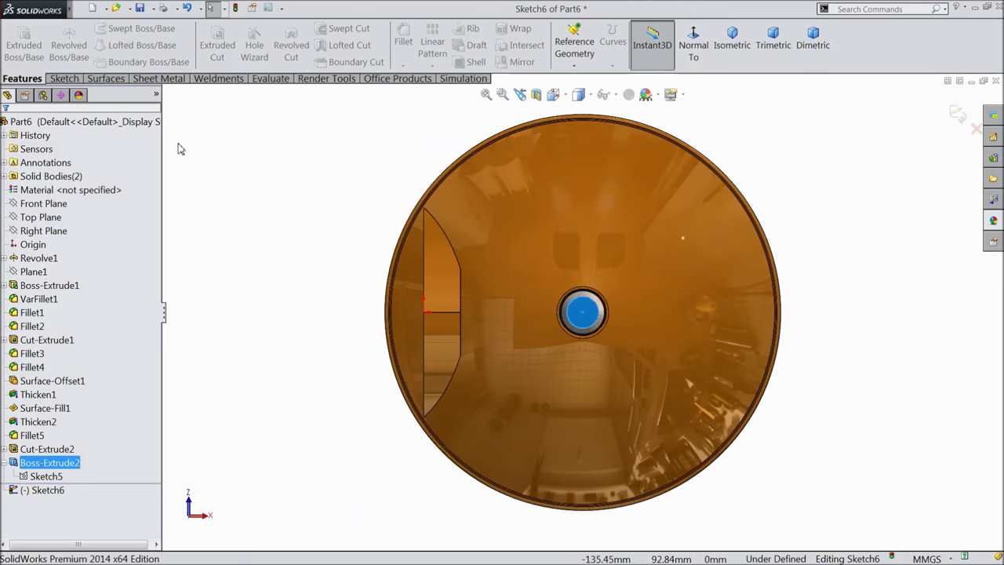
pyautogui.click(66, 79)
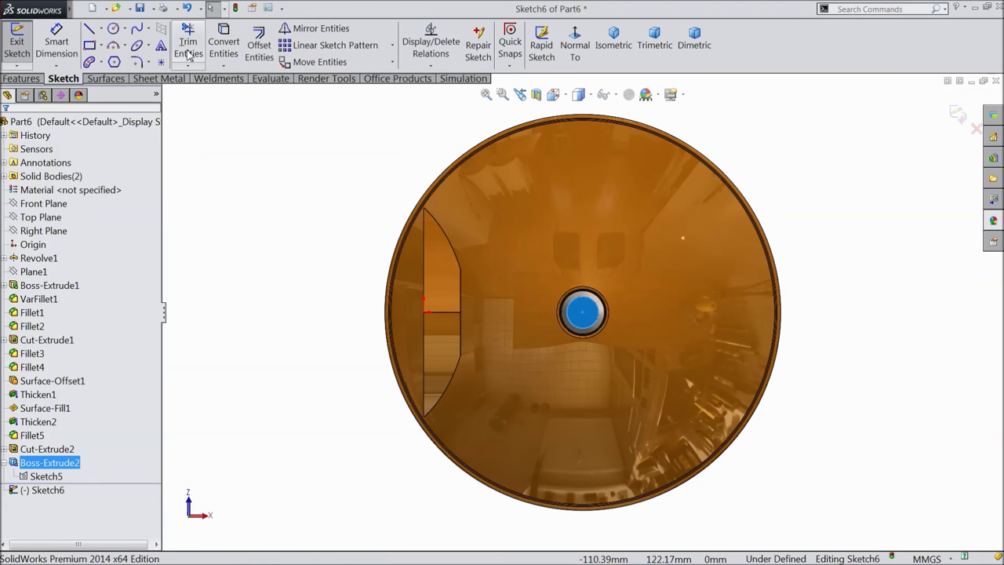
pyautogui.click(259, 45)
pyautogui.scroll(-8, 758, 362)
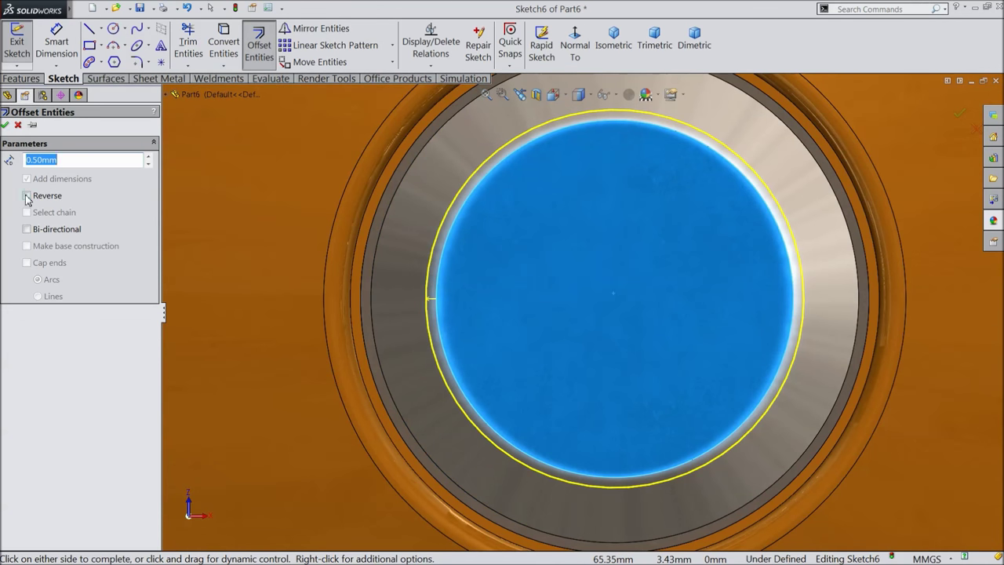
pyautogui.click(28, 196)
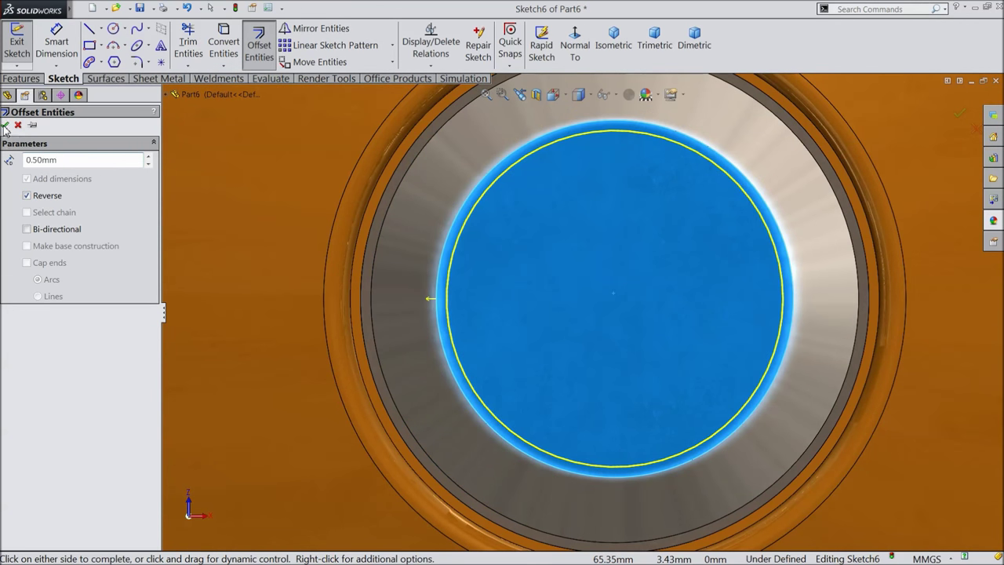
pyautogui.click(6, 125)
# Step: Cut-extrude the offset circle 45 mm with an outward 4° draft
pyautogui.click(38, 80)
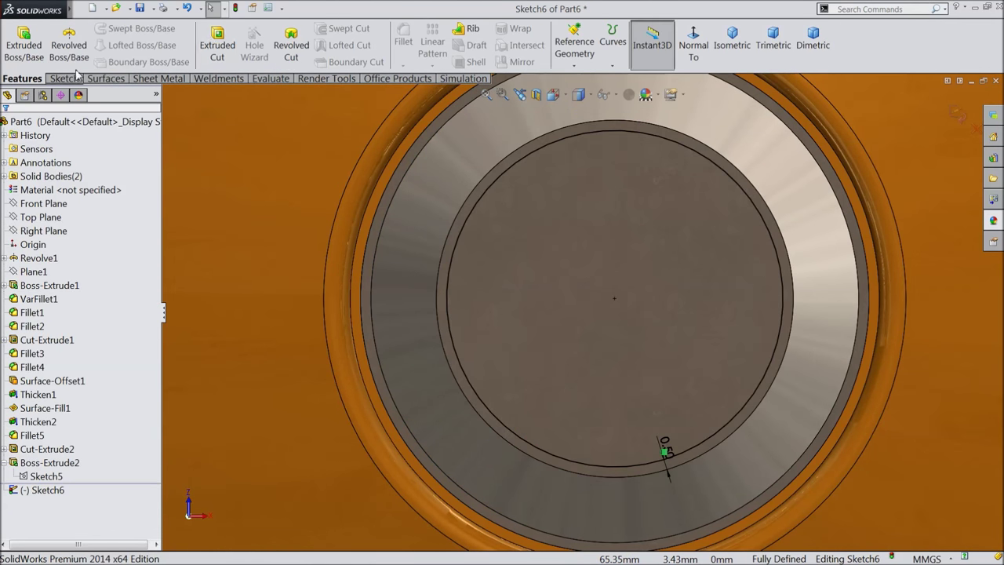
pyautogui.click(216, 39)
pyautogui.scroll(3, 423, 220)
pyautogui.moveTo(423, 220); pyautogui.dragTo(456, 302, button='middle')
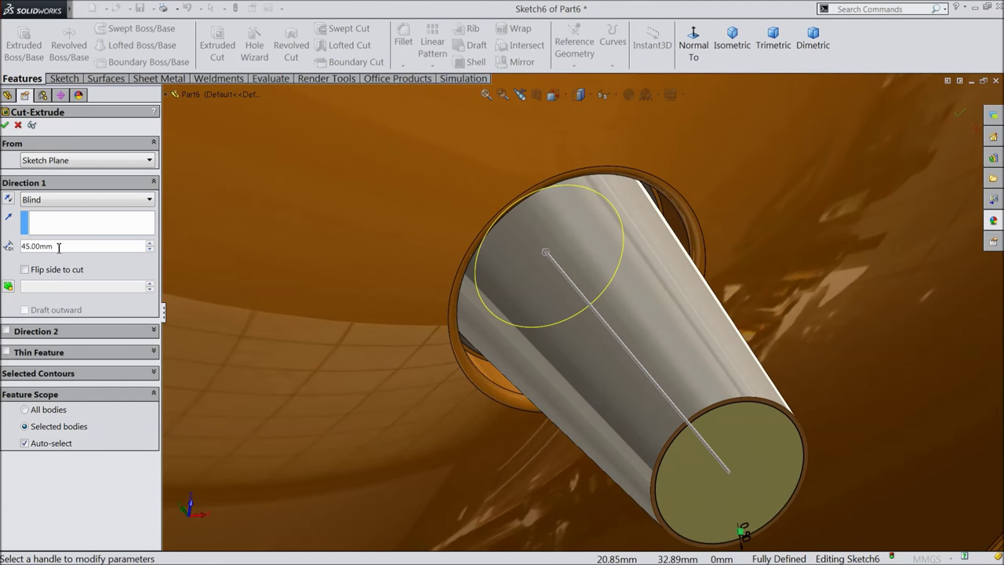
pyautogui.click(8, 286)
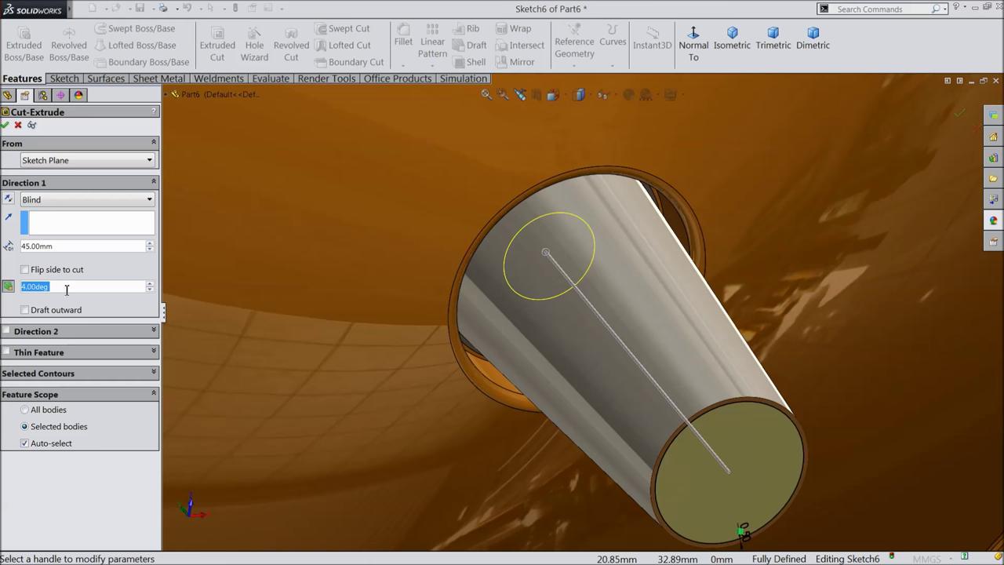
pyautogui.click(25, 310)
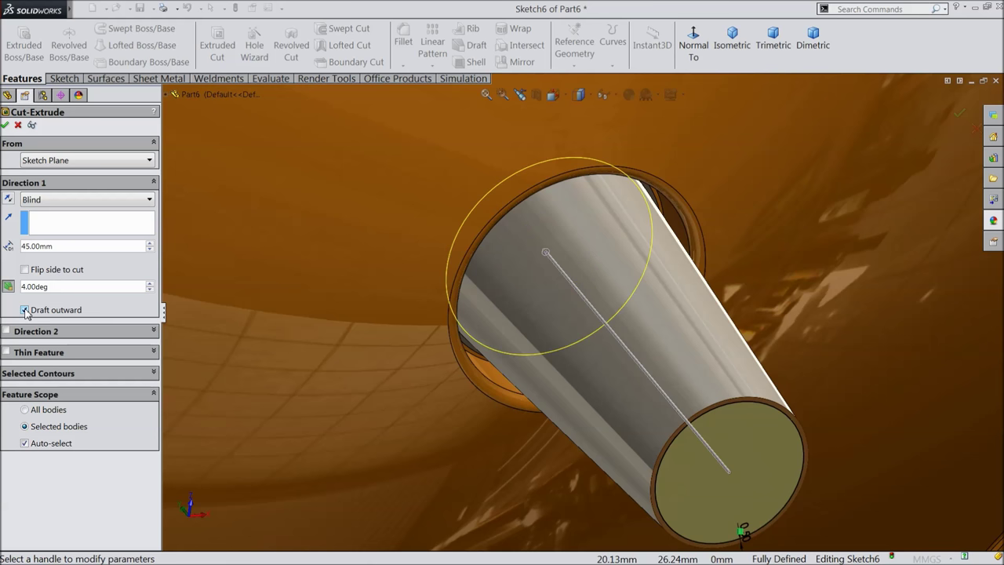
pyautogui.scroll(3, 427, 309)
pyautogui.moveTo(429, 302)
pyautogui.mouseDown(button='middle')
pyautogui.moveTo(452, 393)
pyautogui.moveTo(450, 316)
pyautogui.mouseUp(button='middle')
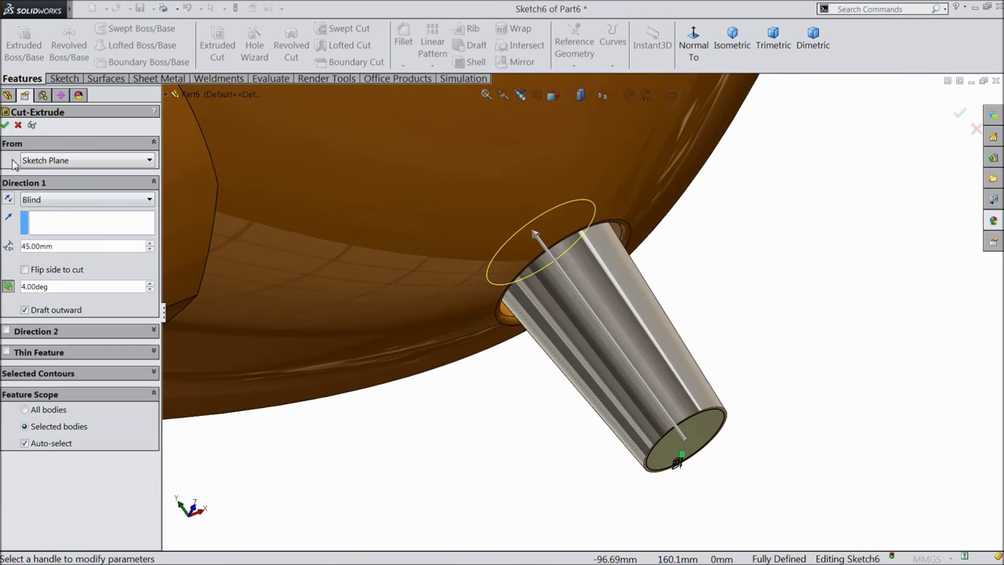
pyautogui.click(5, 125)
# Step: Open the Appearances pane, then select the floor of the drain recess
pyautogui.moveTo(431, 346); pyautogui.dragTo(415, 240, button='middle')
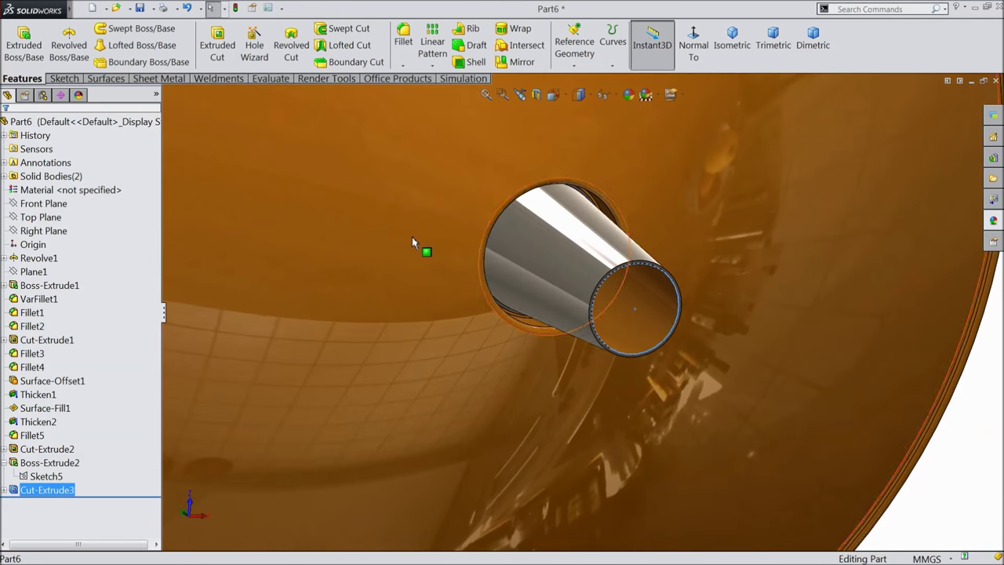
pyautogui.click(648, 322)
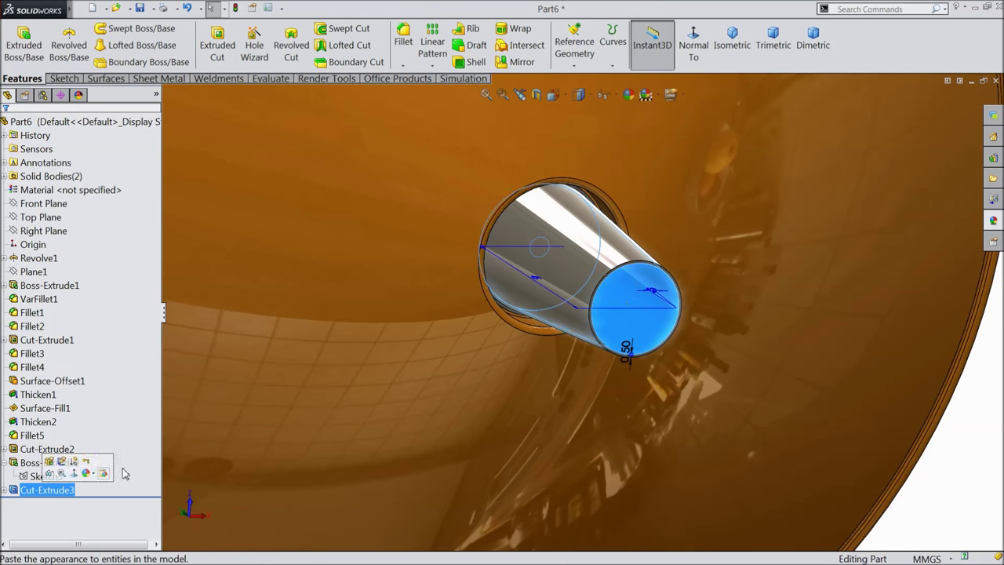
pyautogui.click(995, 222)
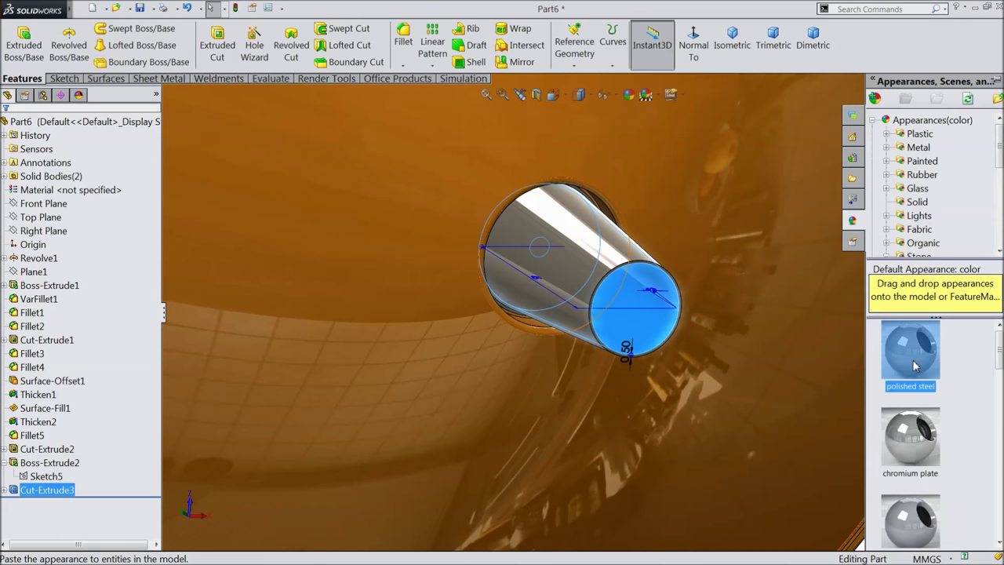
pyautogui.press('Escape')
pyautogui.moveTo(816, 365); pyautogui.dragTo(726, 404, button='middle')
pyautogui.scroll(5, 638, 248)
pyautogui.moveTo(637, 248); pyautogui.dragTo(692, 434, button='middle')
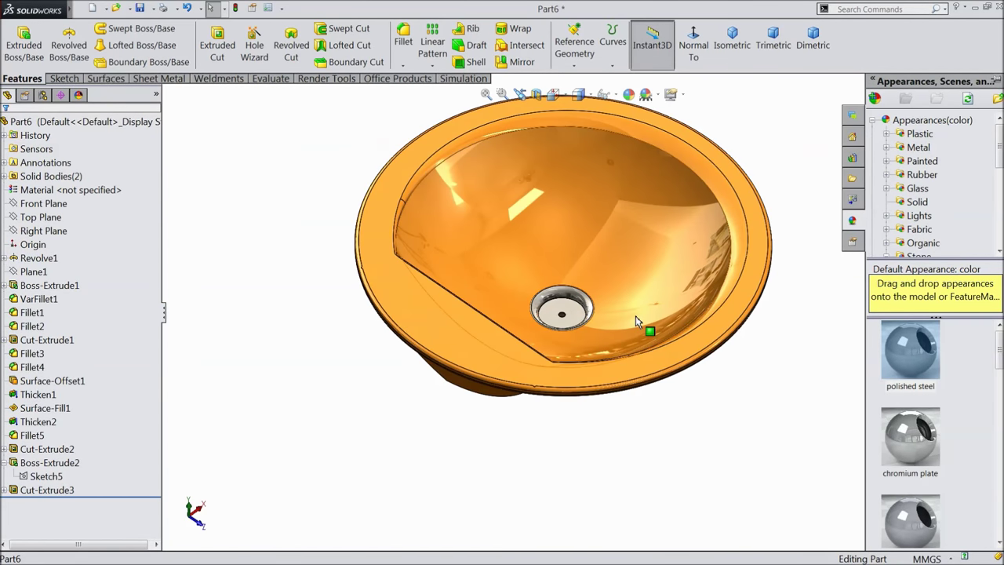
pyautogui.scroll(3, 506, 251)
pyautogui.scroll(3, 448, 363)
pyautogui.click(448, 363)
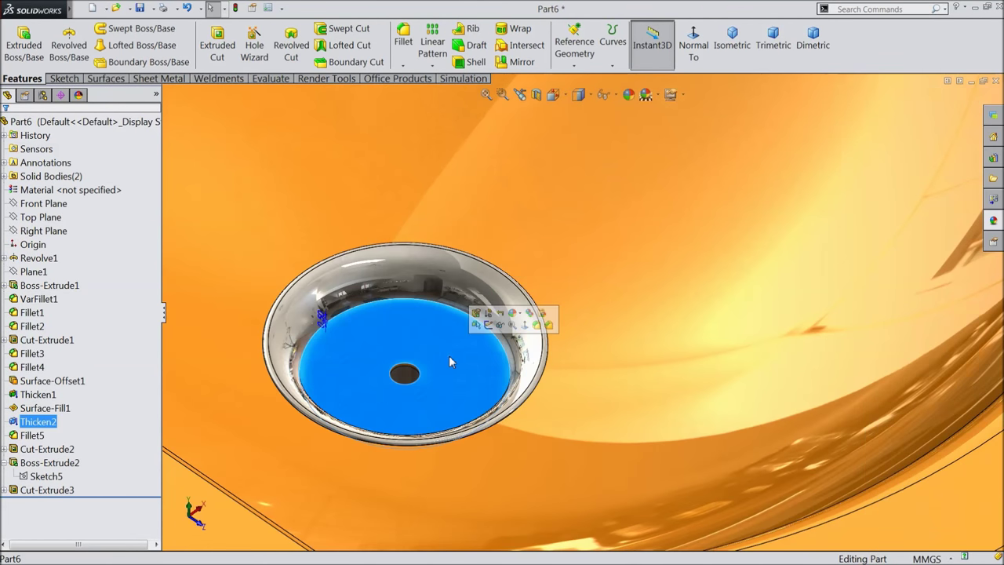
# Step: Sketch two concentric construction circles at the drain centre on the floor
pyautogui.click(488, 327)
pyautogui.click(690, 49)
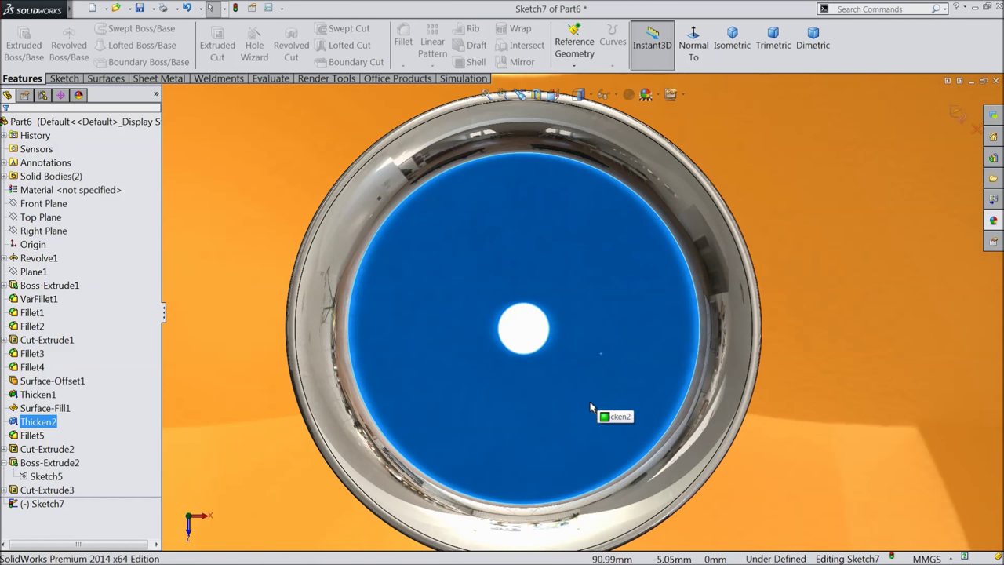
pyautogui.click(65, 78)
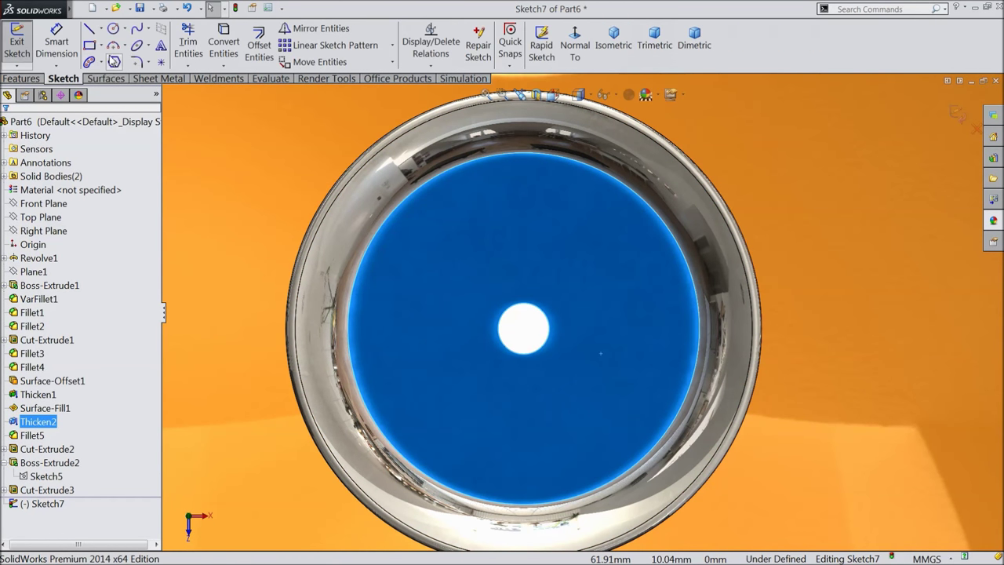
pyautogui.click(114, 31)
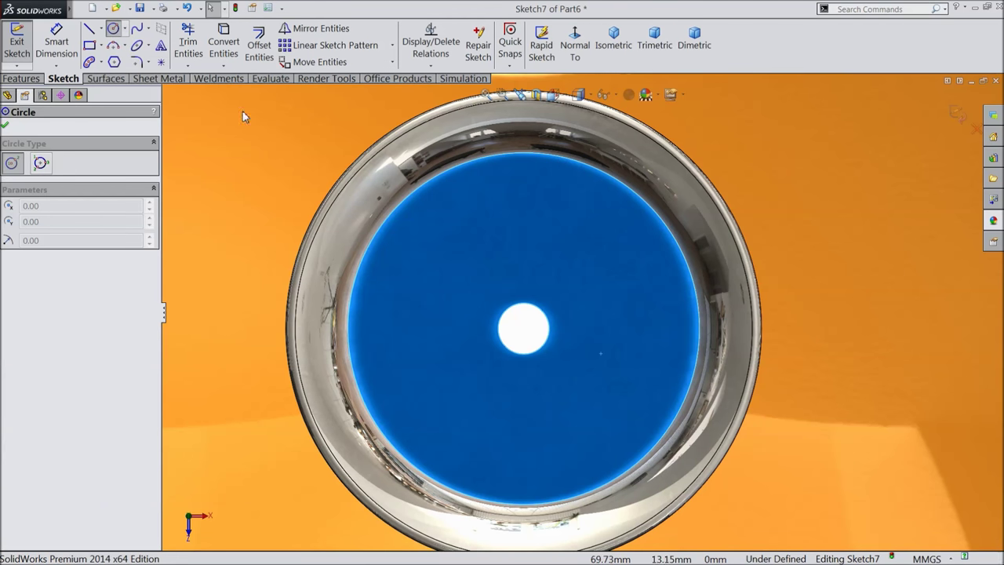
pyautogui.click(524, 329)
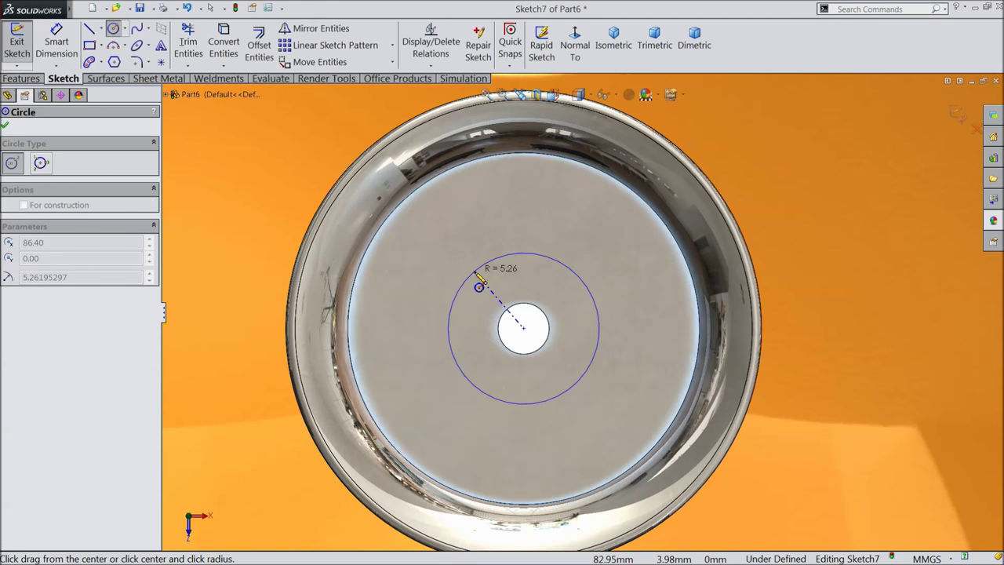
pyautogui.click(466, 273)
pyautogui.click(68, 322)
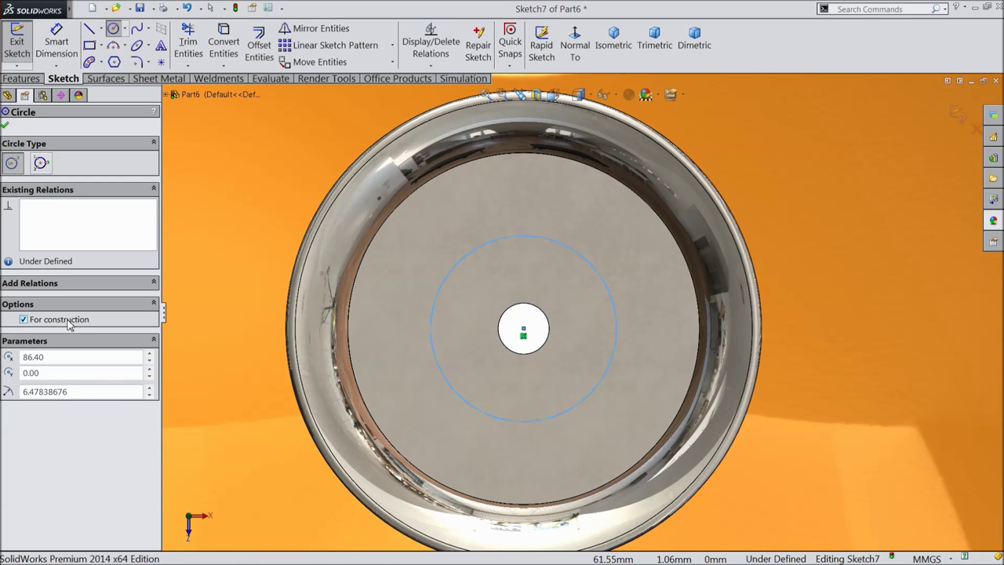
pyautogui.click(524, 330)
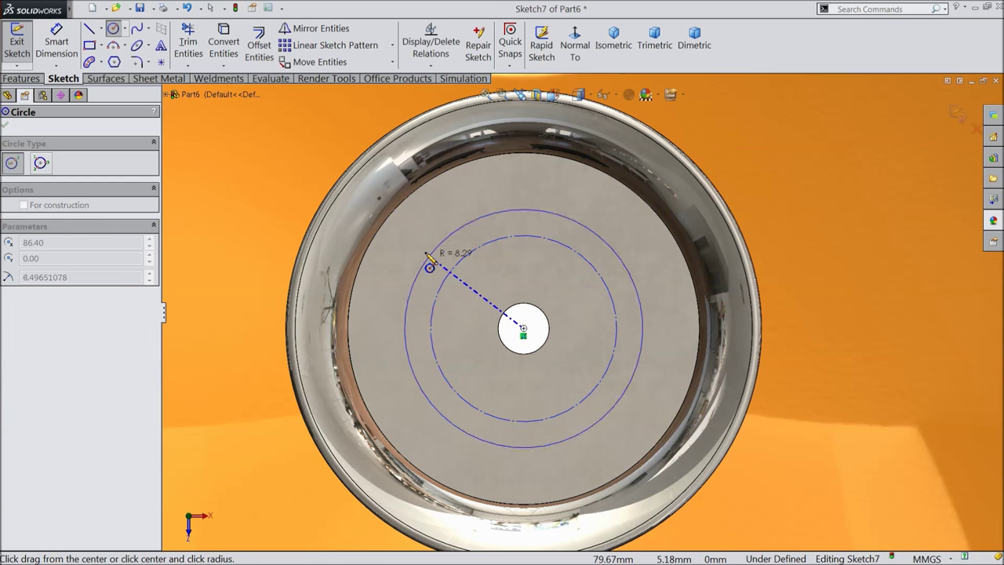
pyautogui.click(410, 239)
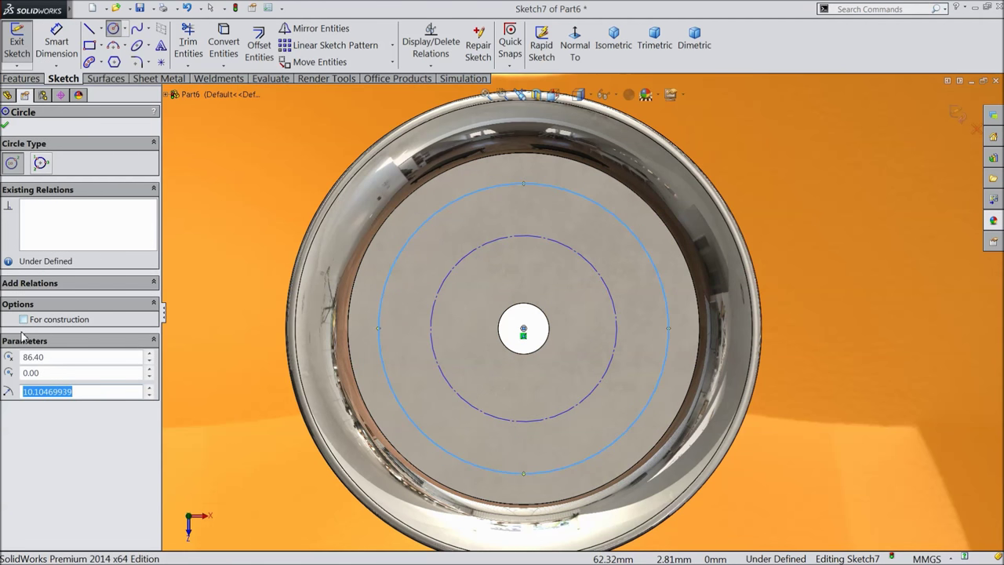
pyautogui.click(4, 128)
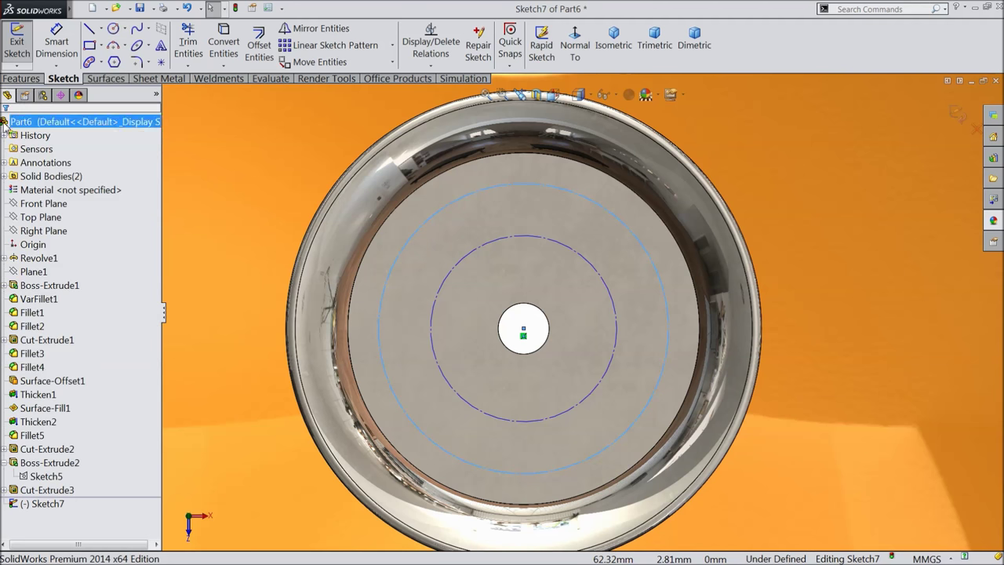
pyautogui.click(57, 43)
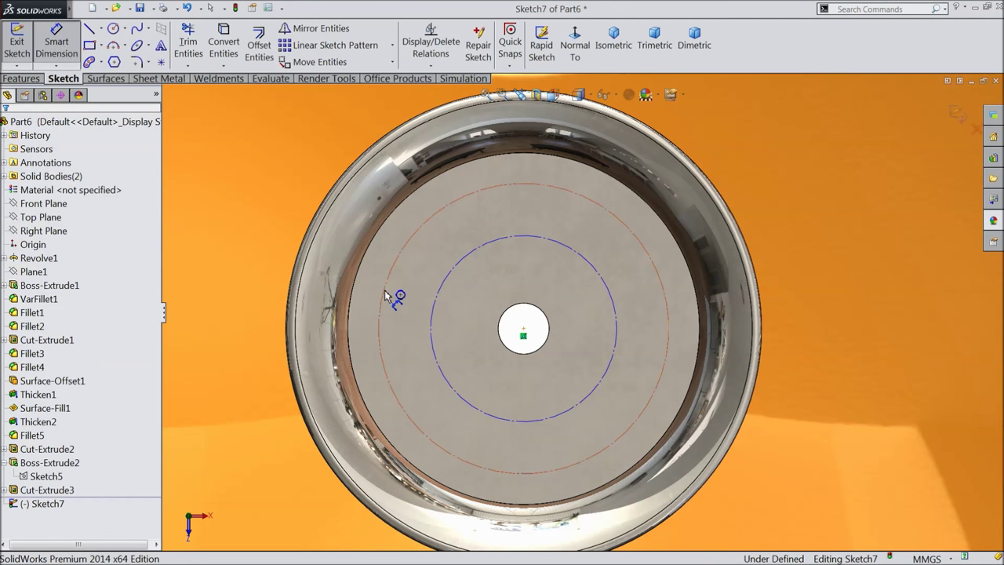
# Step: Dimension the construction circles to Ø19.5 and Ø12.3 mm
pyautogui.click(383, 297)
pyautogui.click(263, 293)
pyautogui.write('19.5')
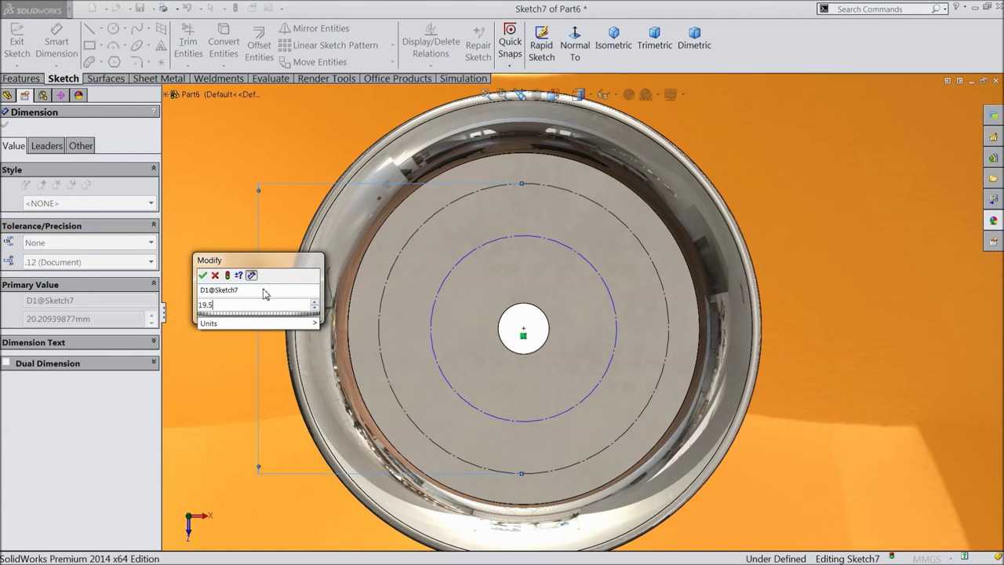
pyautogui.click(202, 274)
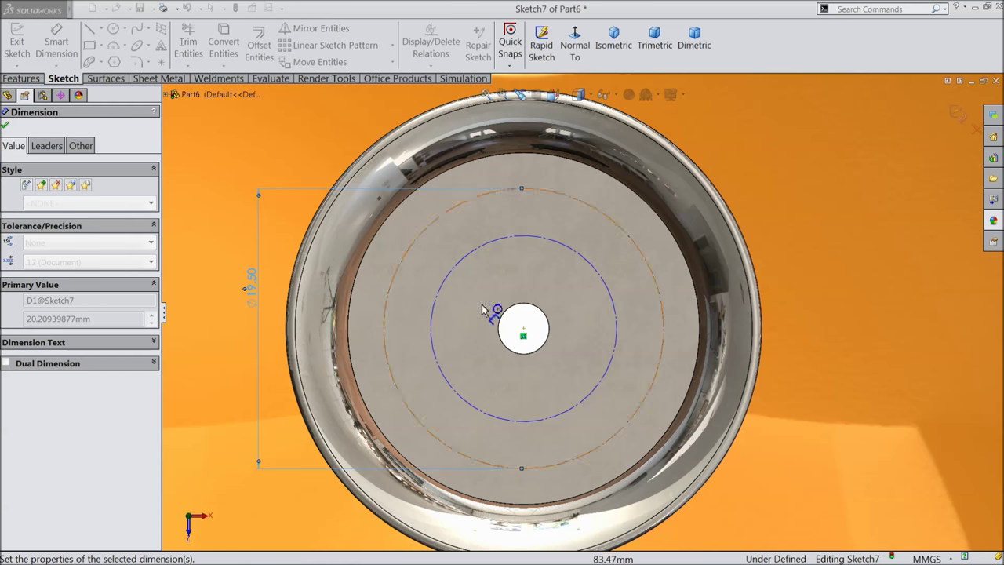
pyautogui.click(620, 330)
pyautogui.click(797, 335)
pyautogui.write('12.3')
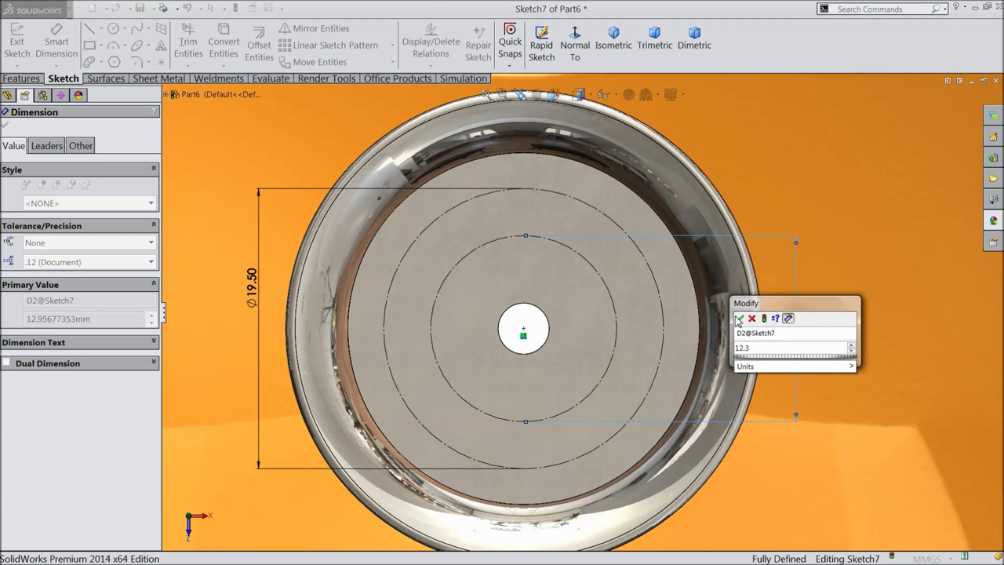
pyautogui.click(739, 319)
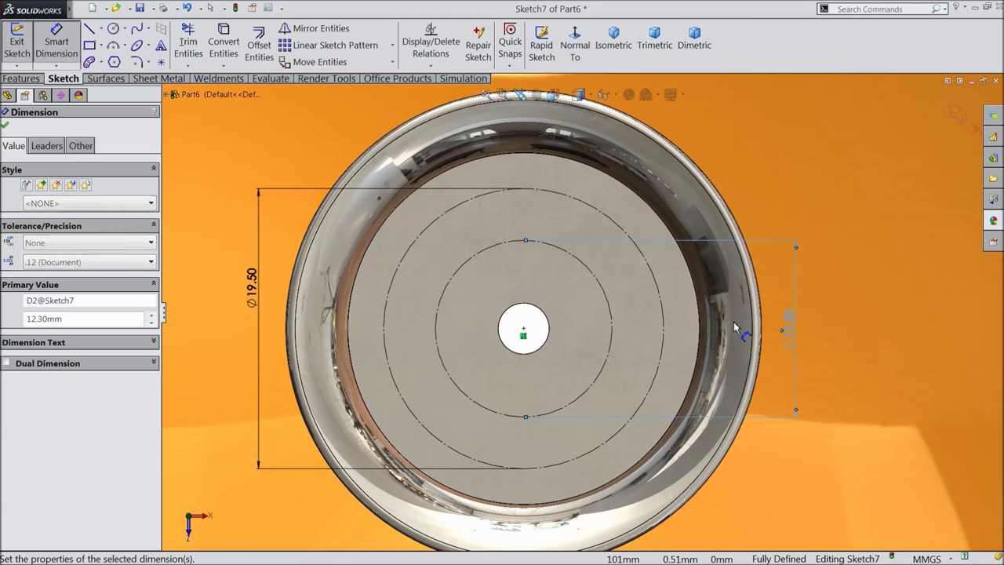
pyautogui.click(5, 125)
# Step: Draw a small circle at the top of each construction circle
pyautogui.click(113, 28)
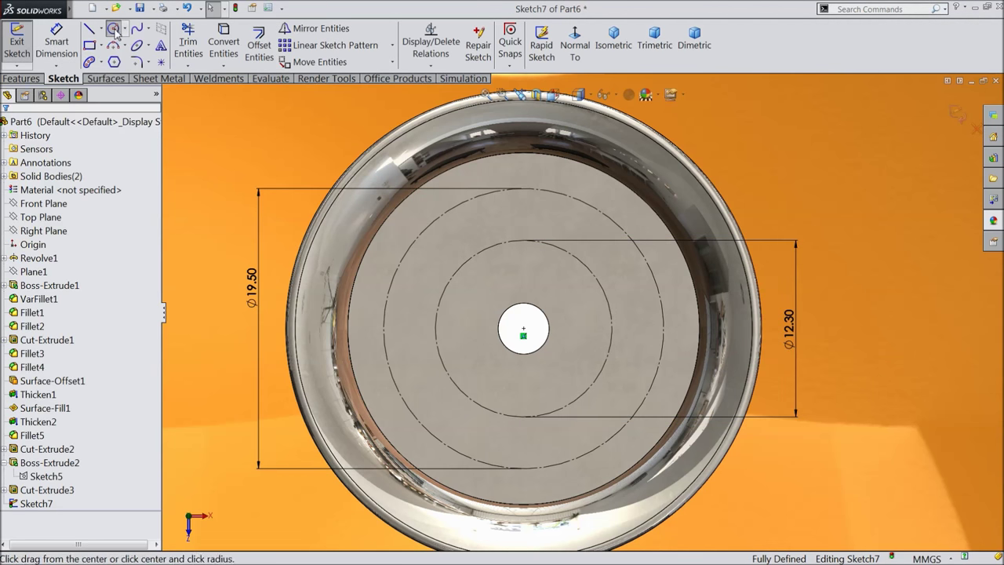
pyautogui.click(524, 189)
pyautogui.click(524, 207)
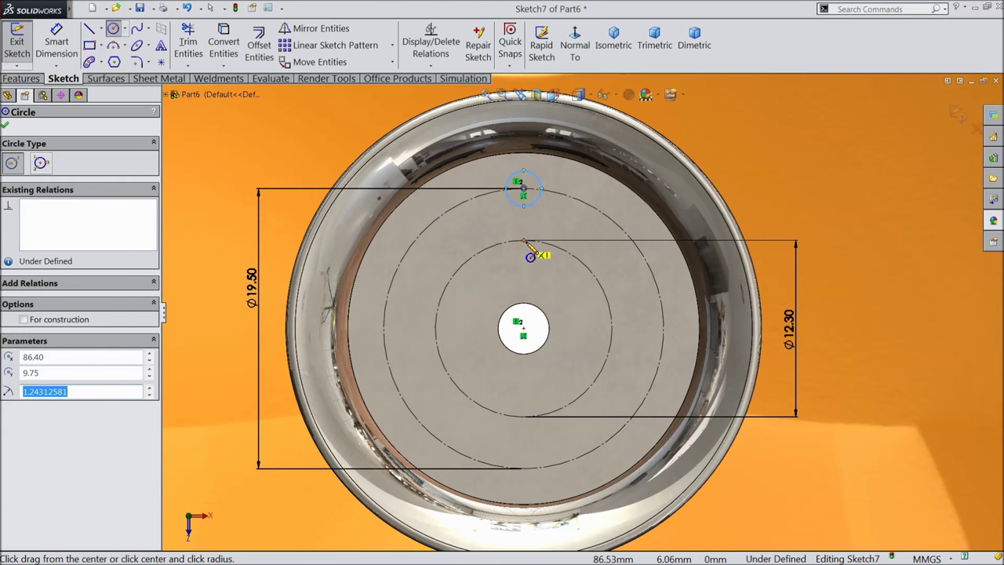
pyautogui.click(524, 241)
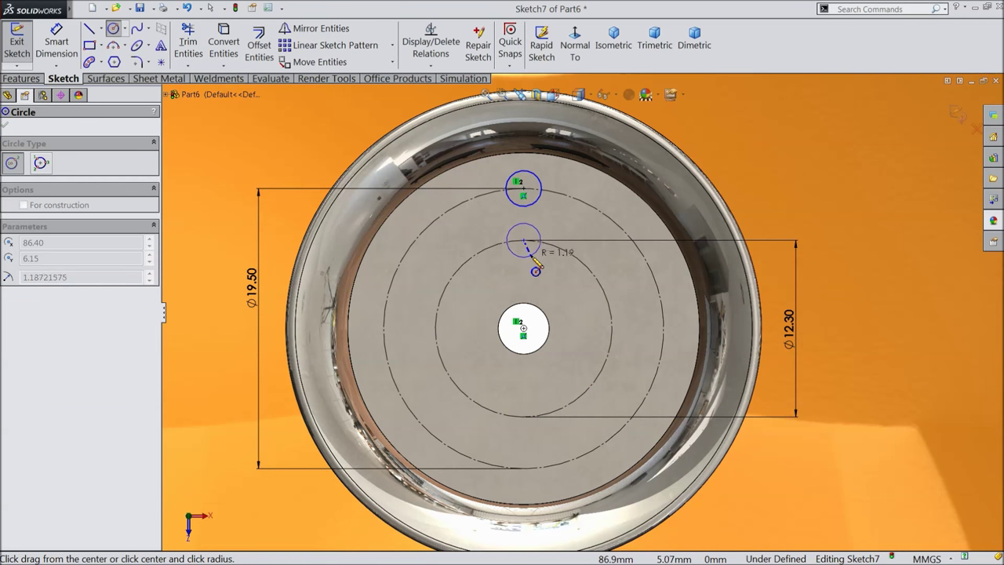
pyautogui.click(532, 259)
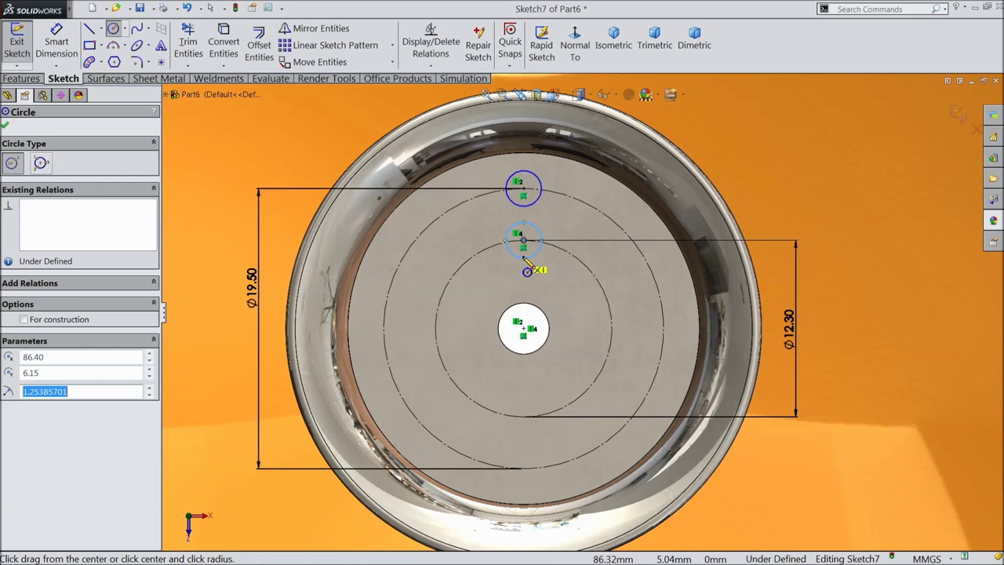
pyautogui.click(6, 126)
# Step: Set the top small circle's diameter to 2 mm, after trying 1.8 and 1.9
pyautogui.click(56, 43)
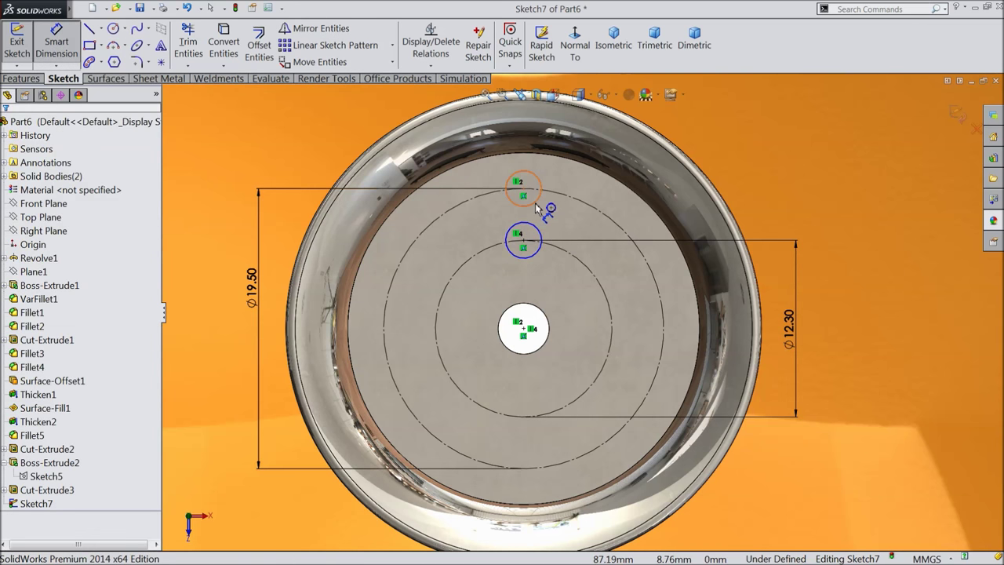
pyautogui.click(537, 208)
pyautogui.click(590, 192)
pyautogui.write('1.8')
pyautogui.click(528, 171)
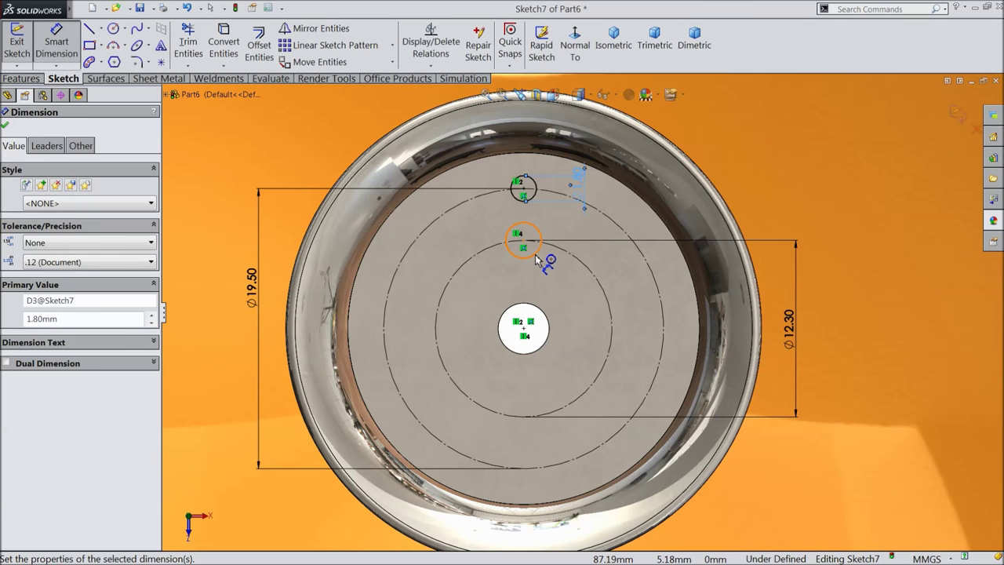
pyautogui.click(581, 180)
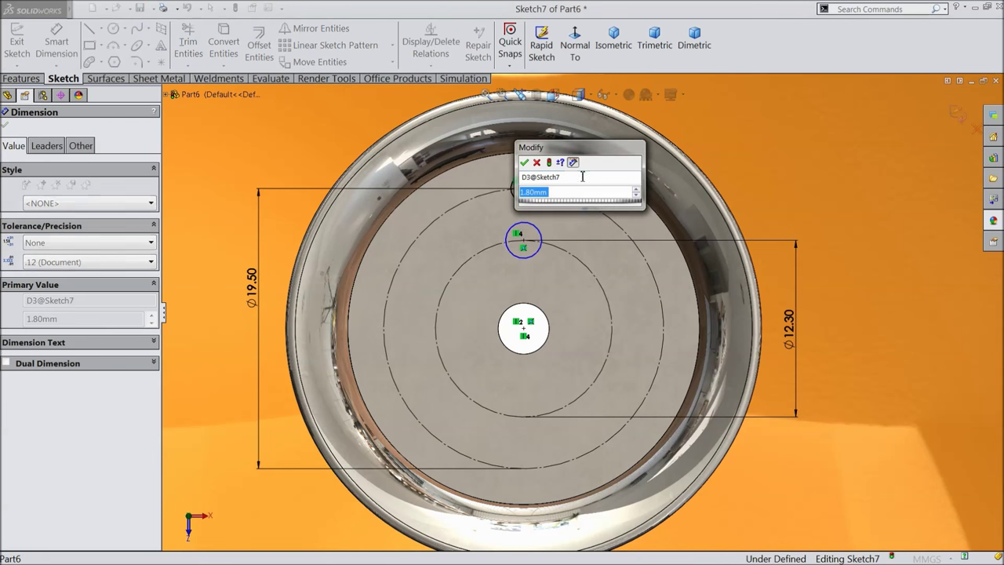
pyautogui.write('1.9')
pyautogui.press('Return')
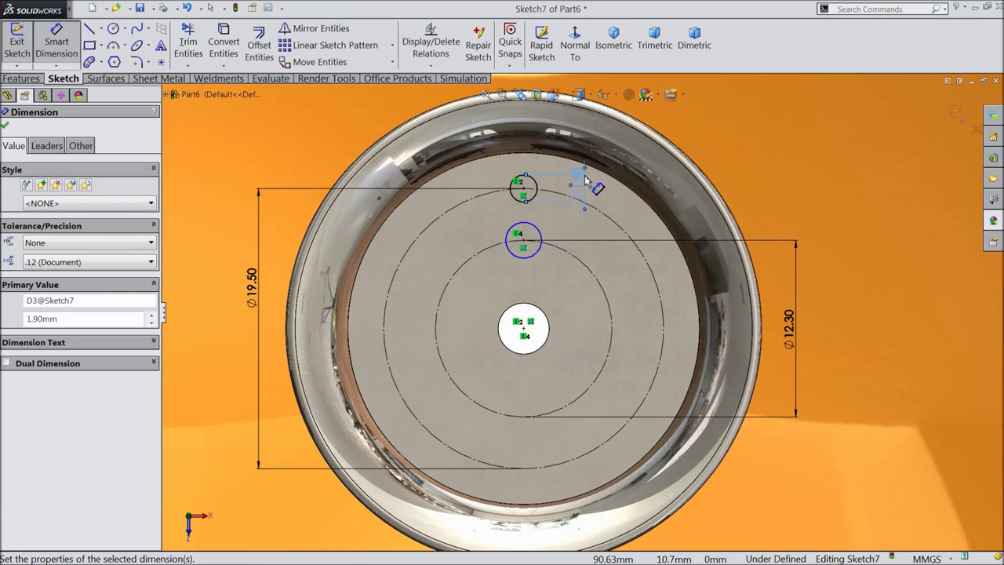
pyautogui.doubleClick(580, 177)
pyautogui.write('2')
pyautogui.press('Return')
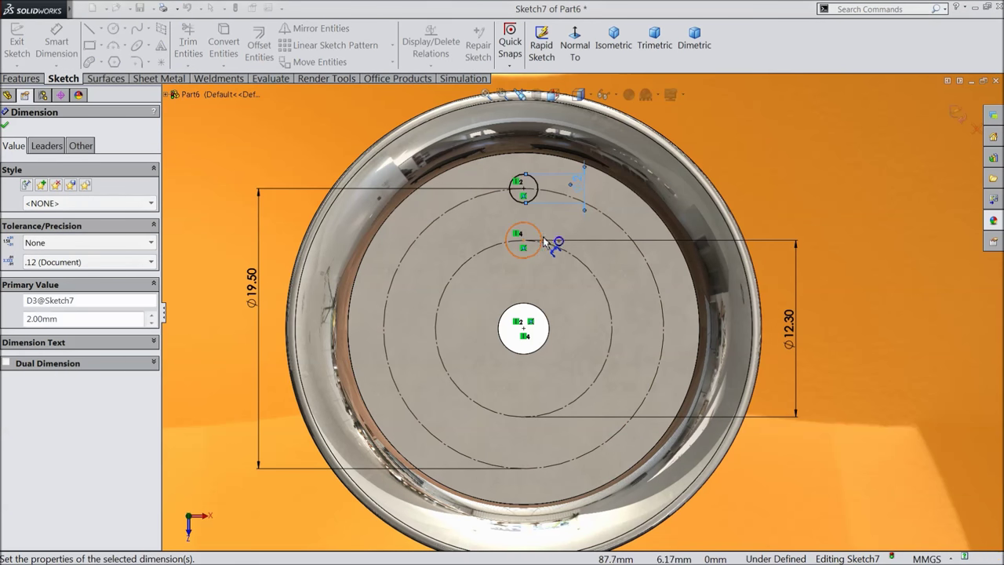
# Step: Dimension the lower small circle to Ø2 mm, fully defining Sketch7
pyautogui.click(537, 259)
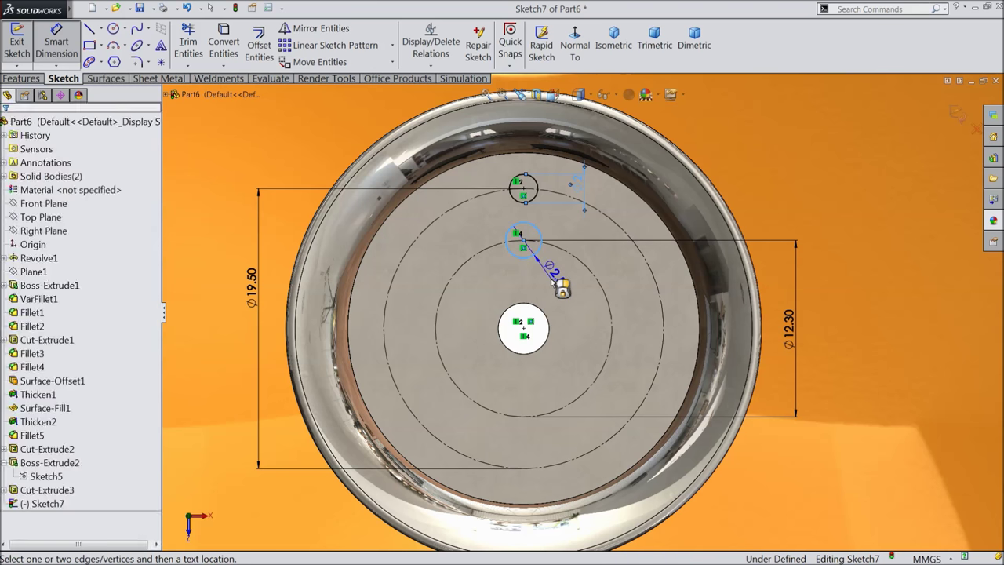
pyautogui.click(553, 273)
pyautogui.press('Return')
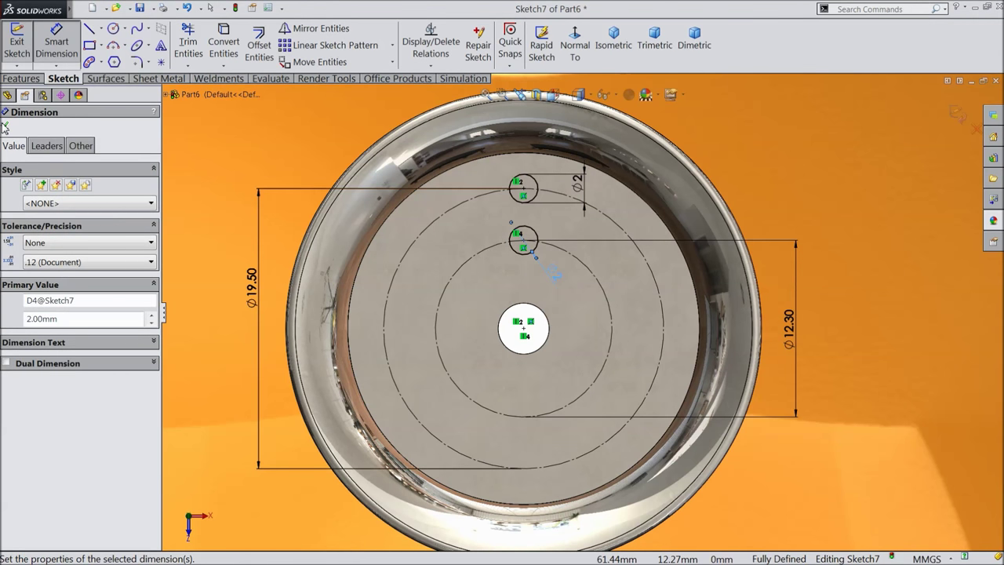
pyautogui.click(5, 127)
pyautogui.click(392, 46)
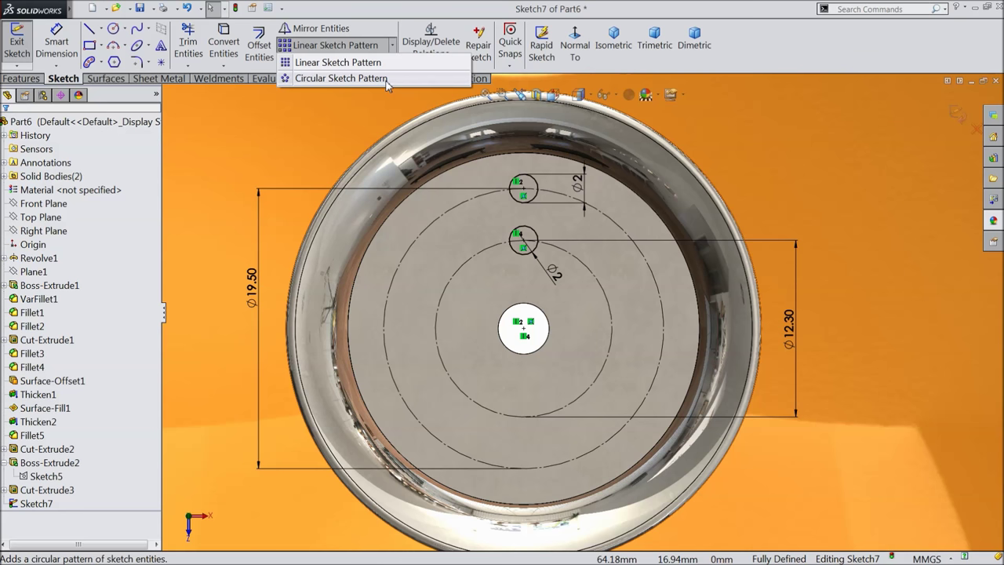
# Step: Circular-pattern the top small circle 12 times around the sketch centre point
pyautogui.click(387, 78)
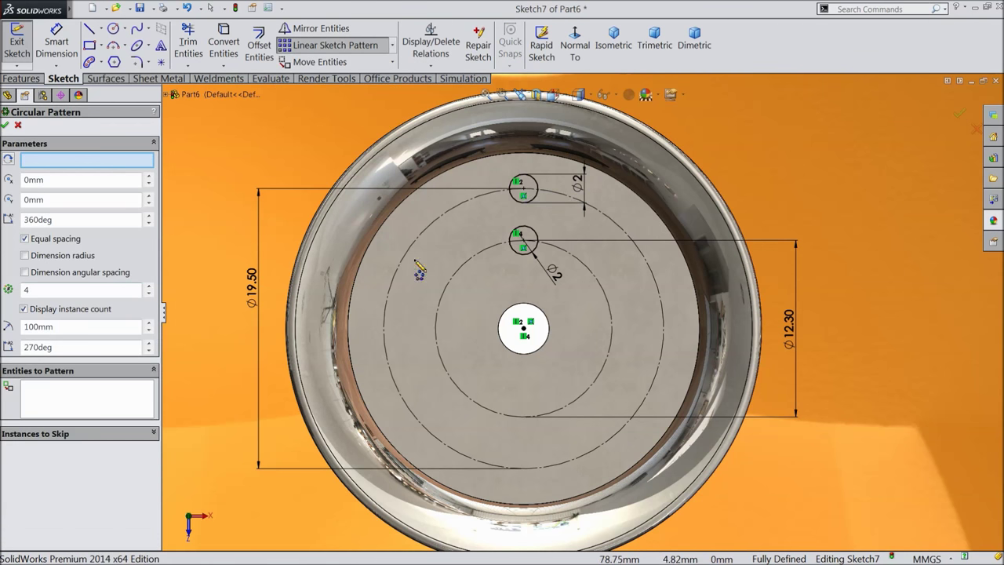
pyautogui.click(110, 402)
pyautogui.click(517, 182)
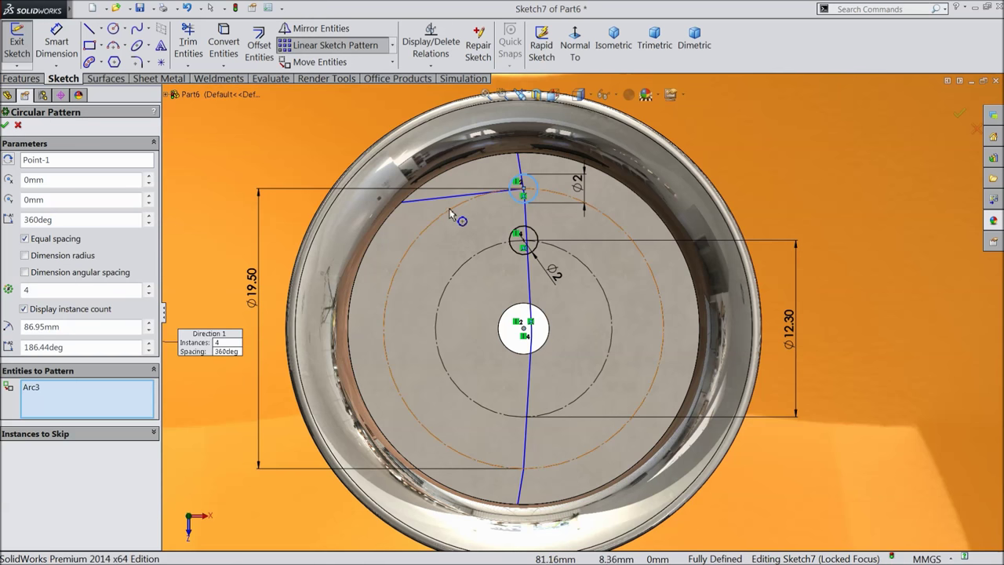
pyautogui.scroll(8, 518, 298)
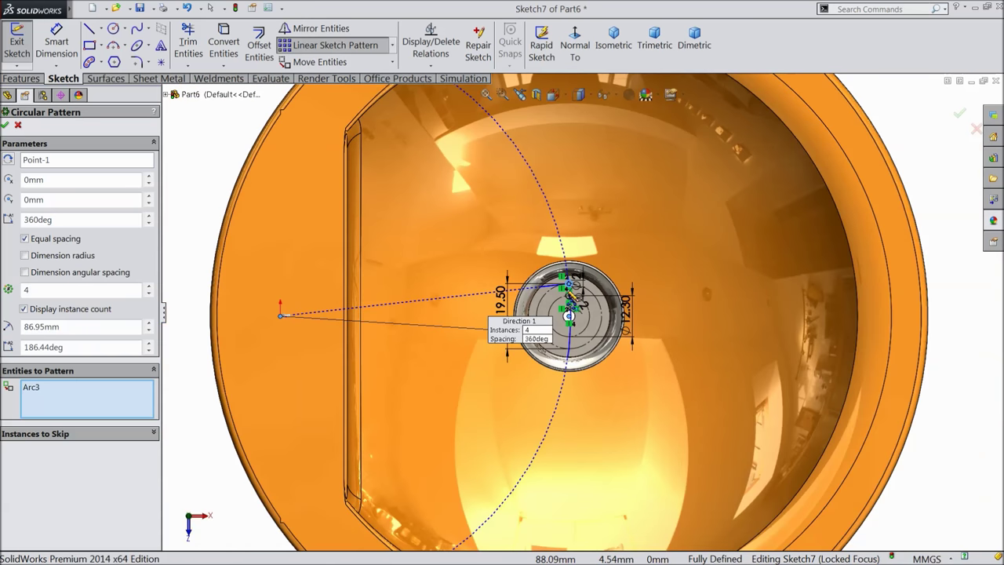
pyautogui.scroll(-2, 580, 309)
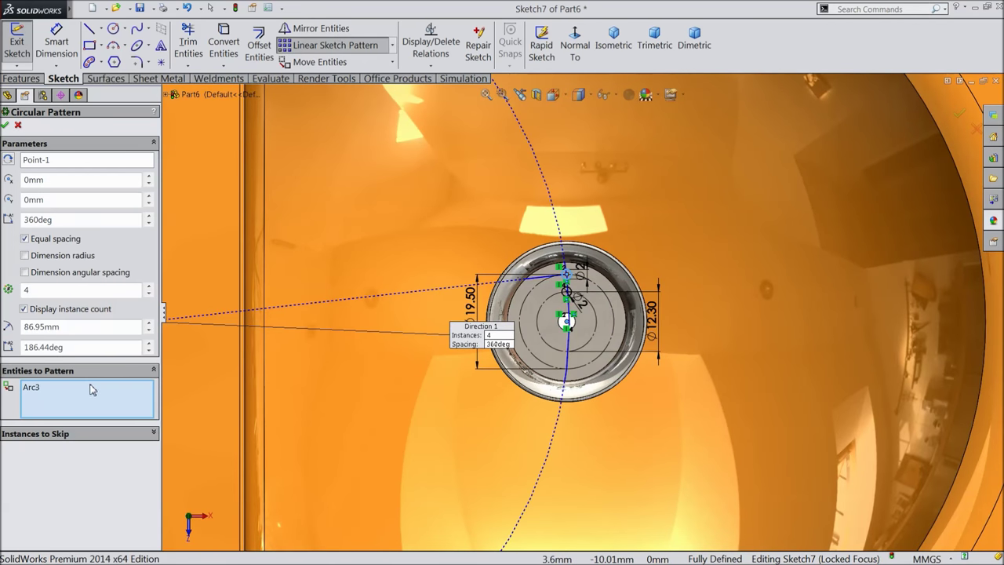
pyautogui.click(55, 159)
pyautogui.rightClick(61, 159)
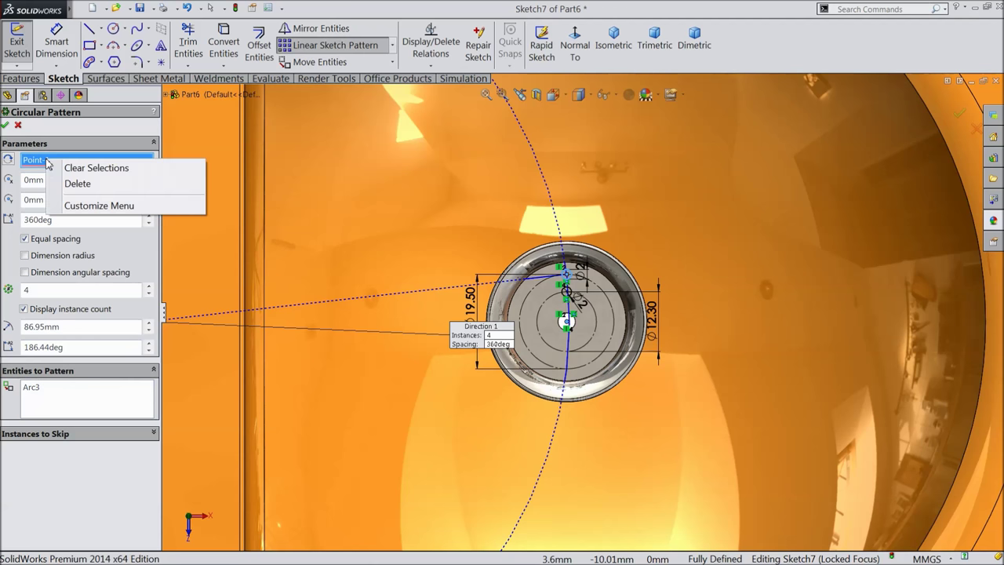
pyautogui.click(86, 166)
pyautogui.click(565, 320)
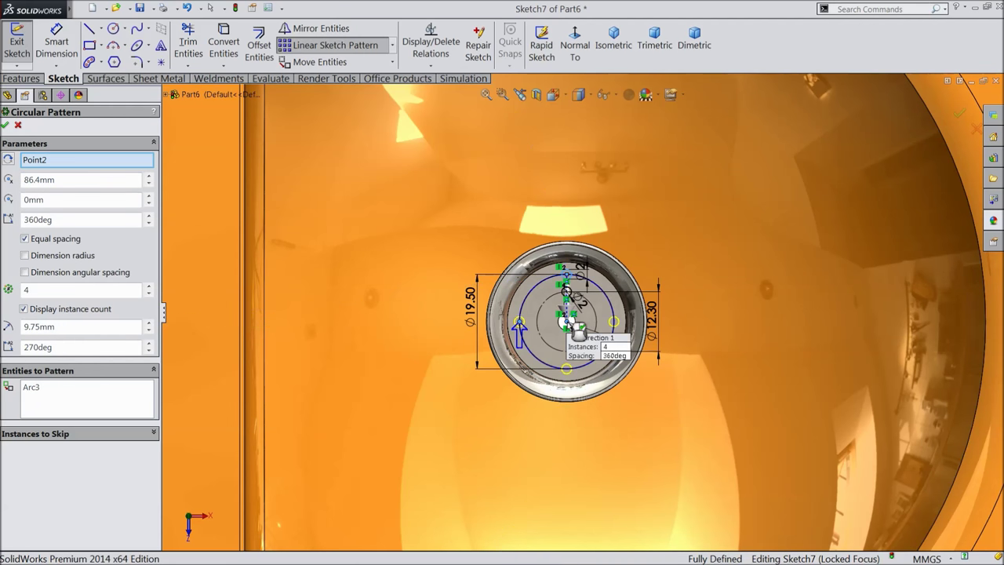
pyautogui.scroll(-2, 571, 339)
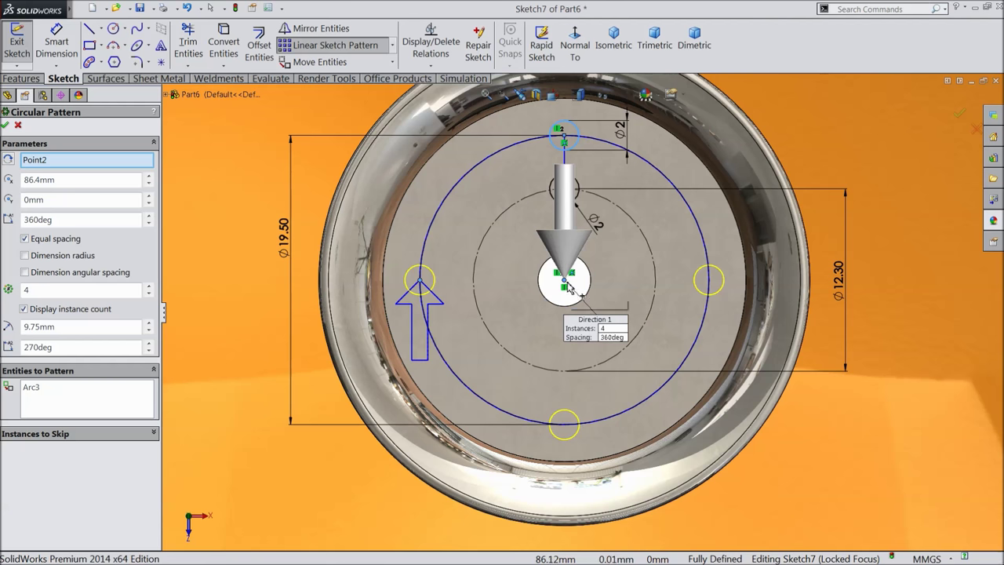
pyautogui.doubleClick(37, 290)
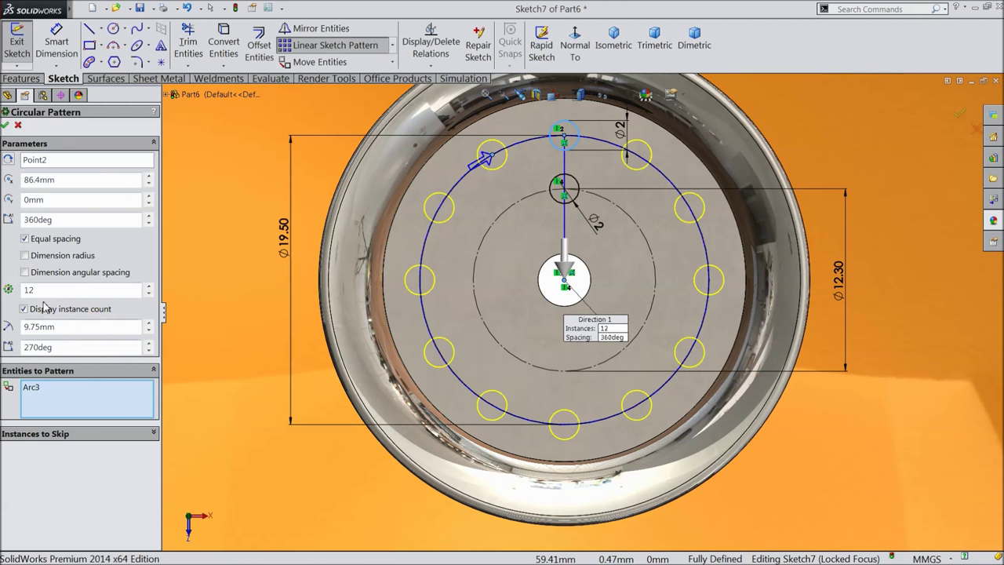
pyautogui.click(6, 126)
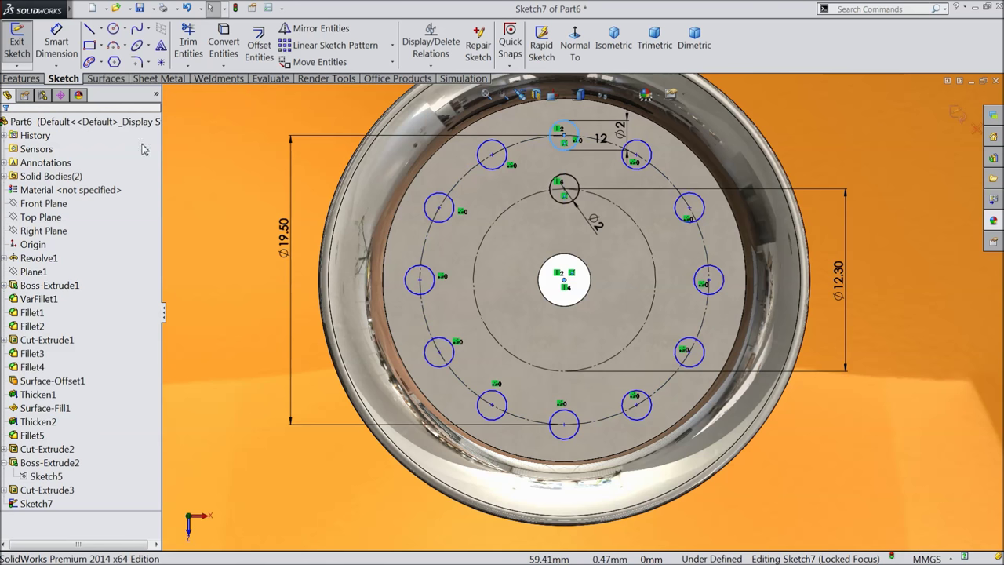
# Step: Circular-pattern the inner small circle 8 times around the sketch centre point
pyautogui.click(392, 45)
pyautogui.click(381, 78)
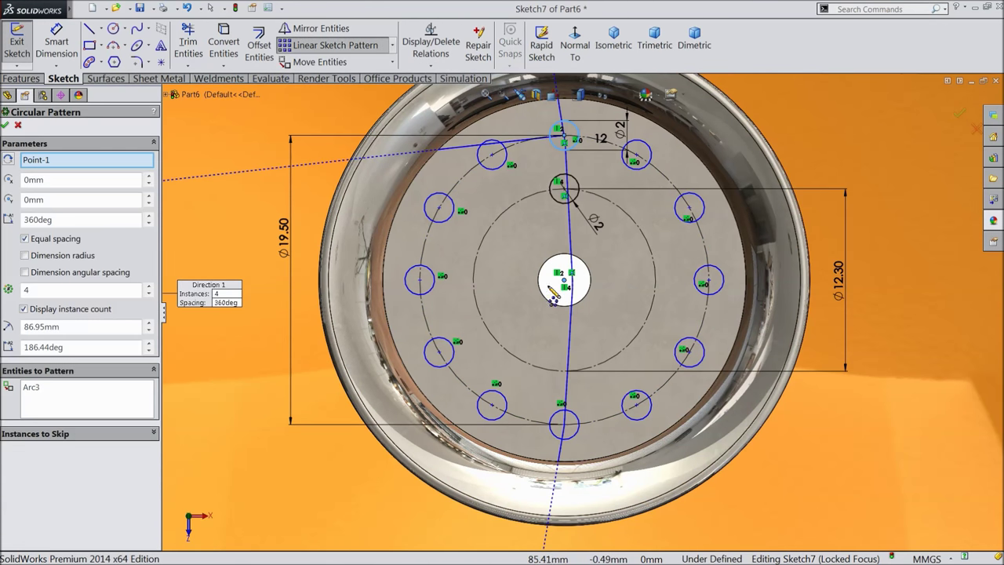
pyautogui.rightClick(65, 161)
pyautogui.click(96, 166)
pyautogui.click(564, 282)
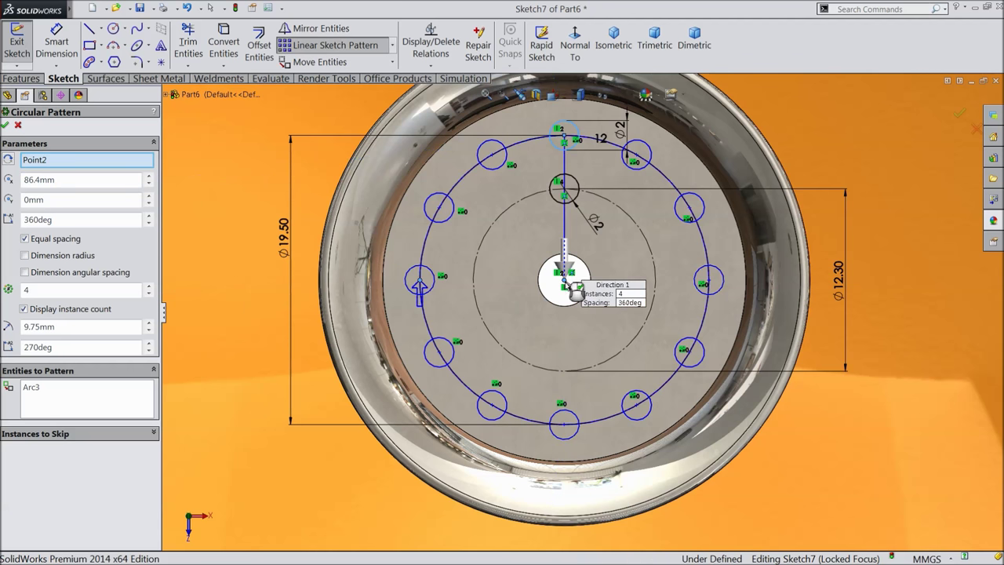
pyautogui.click(42, 390)
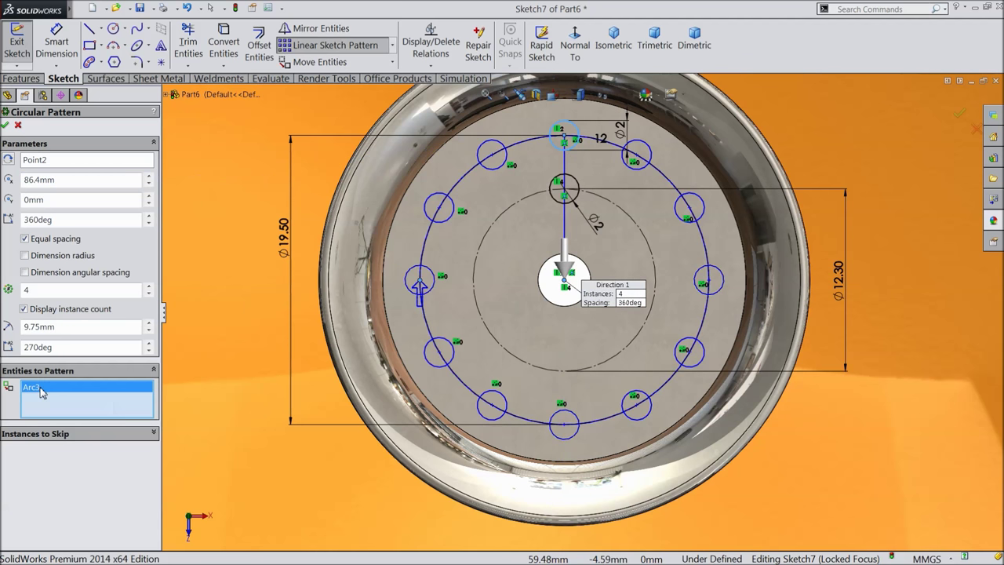
pyautogui.rightClick(42, 389)
pyautogui.click(66, 400)
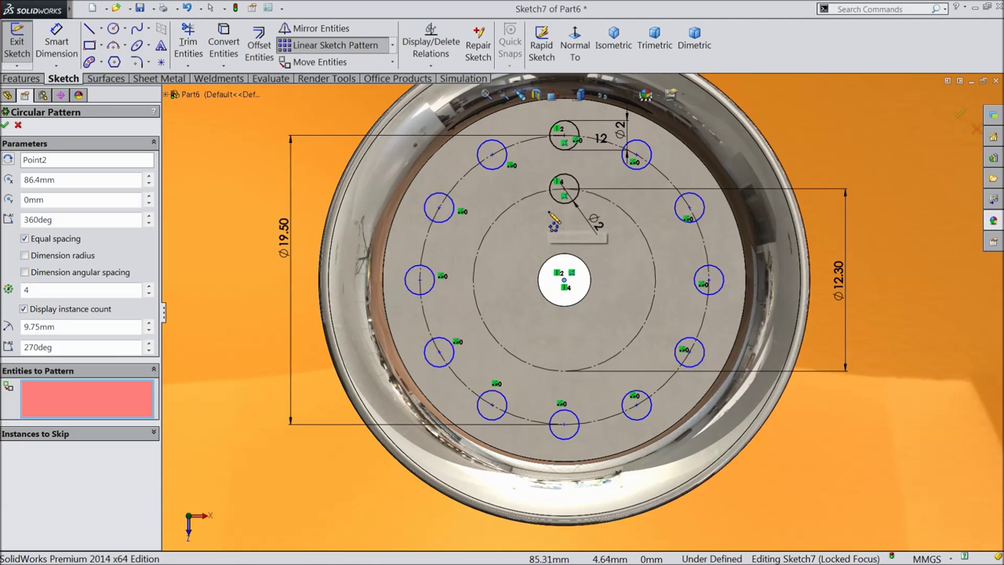
pyautogui.click(566, 203)
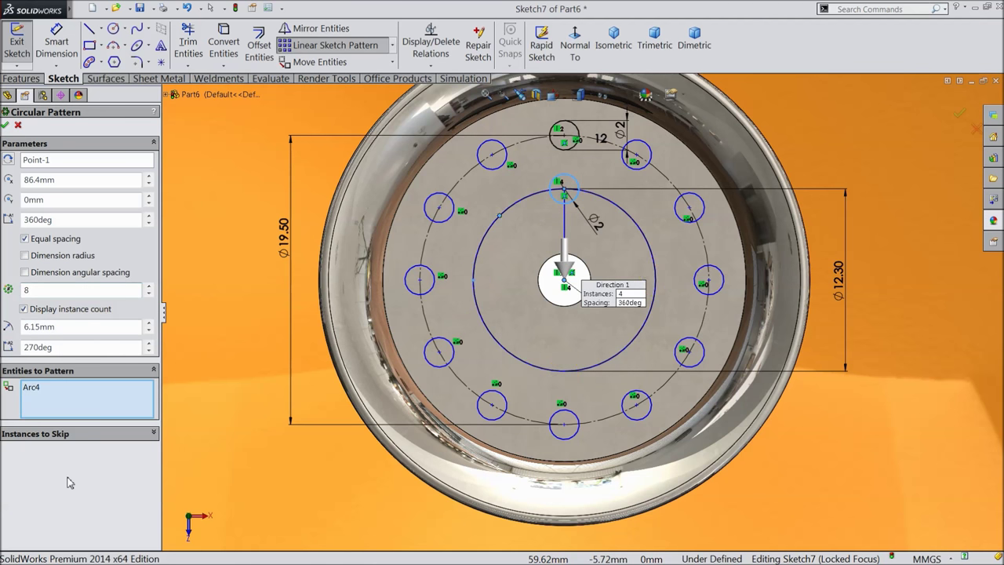
pyautogui.click(5, 125)
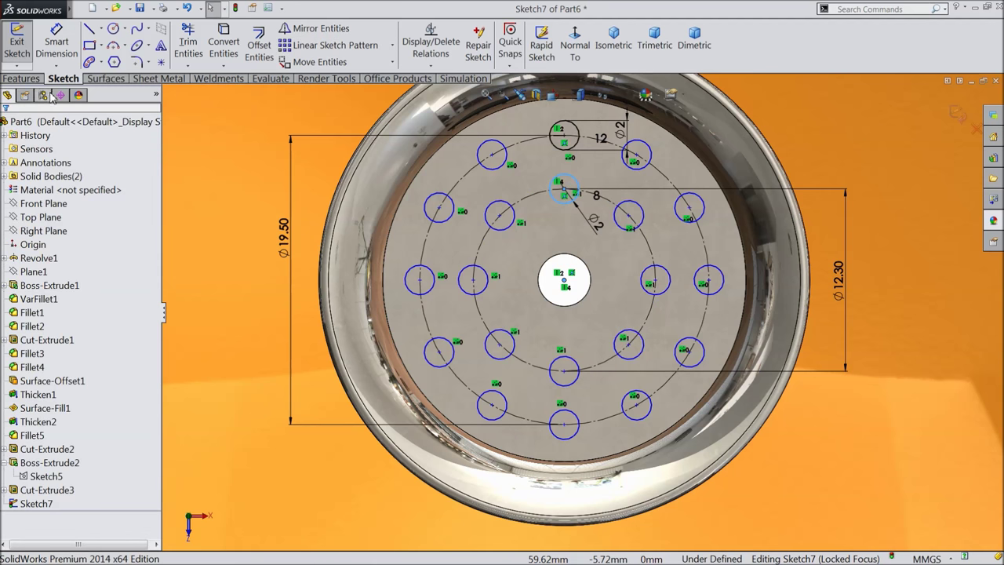
pyautogui.click(23, 78)
pyautogui.click(218, 49)
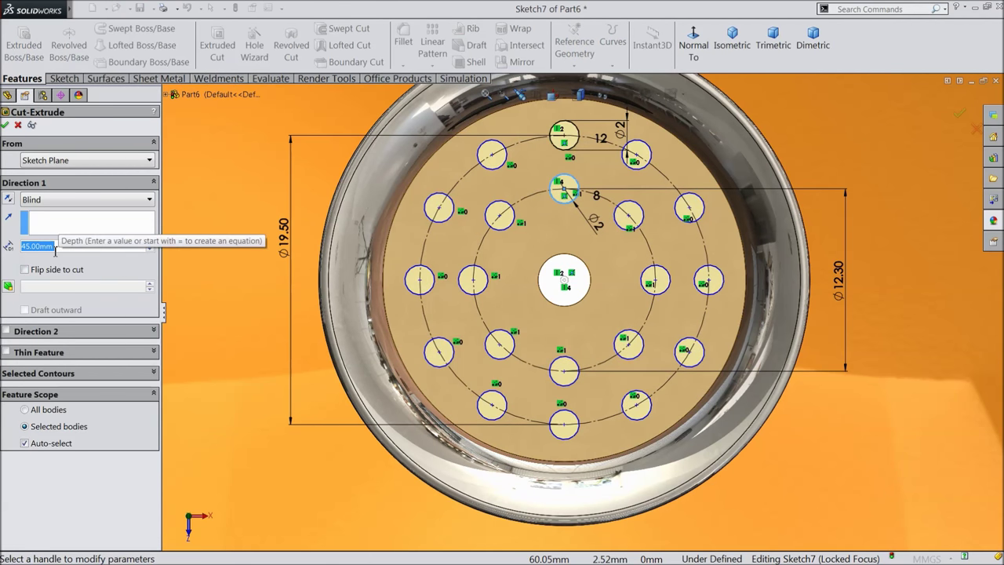
# Step: Cut all 20 small holes Up To Next through the drain floor
pyautogui.moveTo(263, 384); pyautogui.dragTo(263, 329, button='middle')
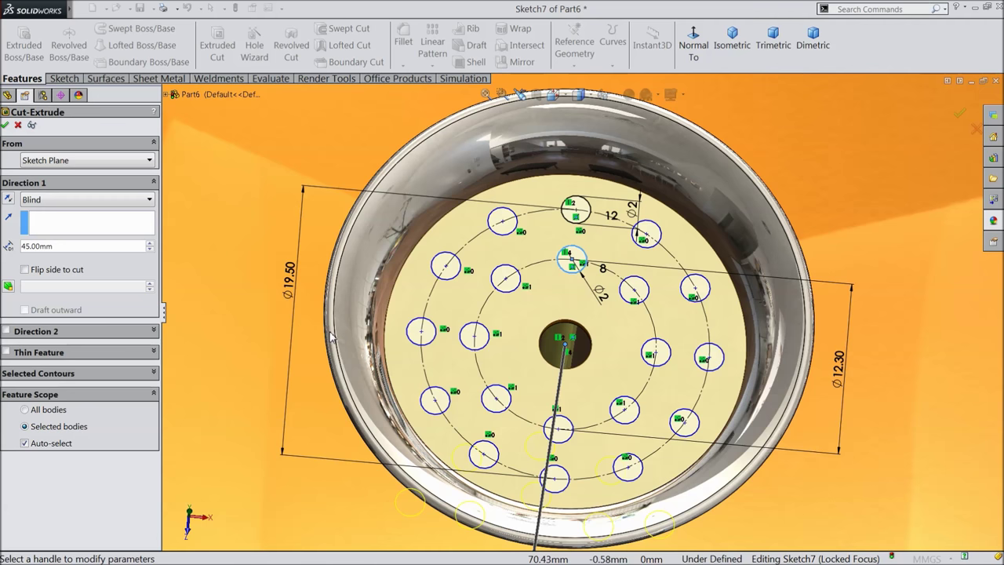
pyautogui.moveTo(492, 330); pyautogui.dragTo(478, 244, button='middle')
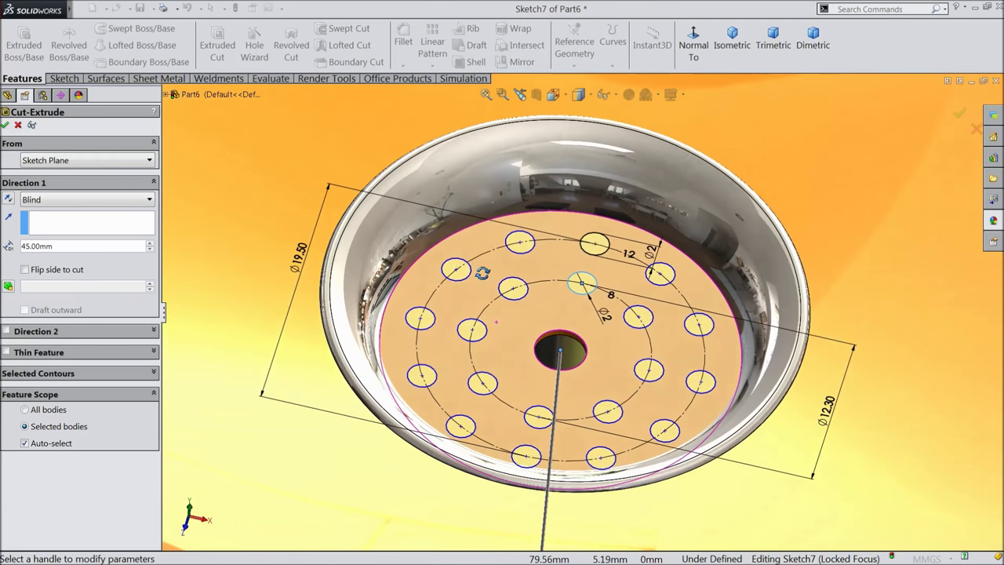
pyautogui.click(44, 200)
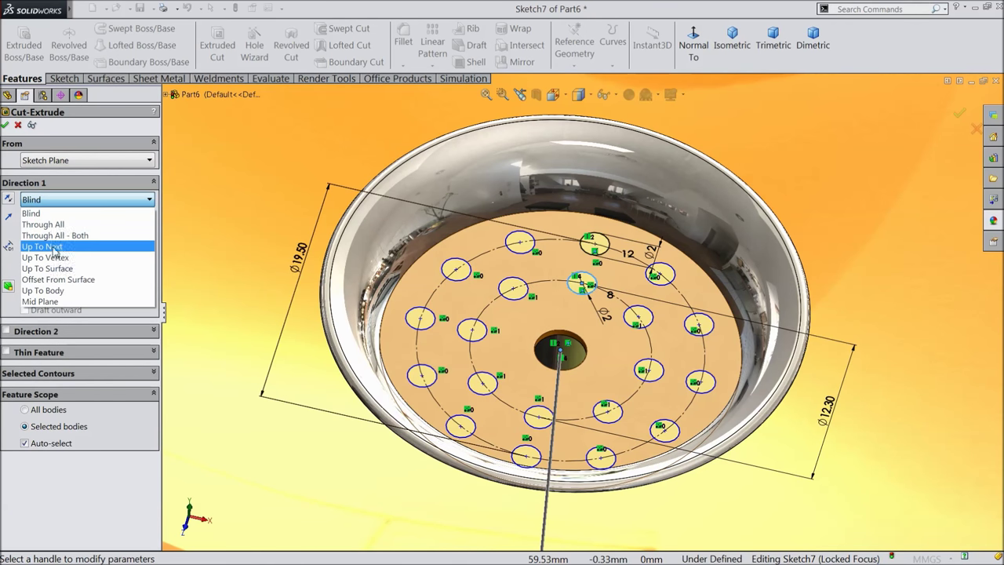
pyautogui.click(47, 247)
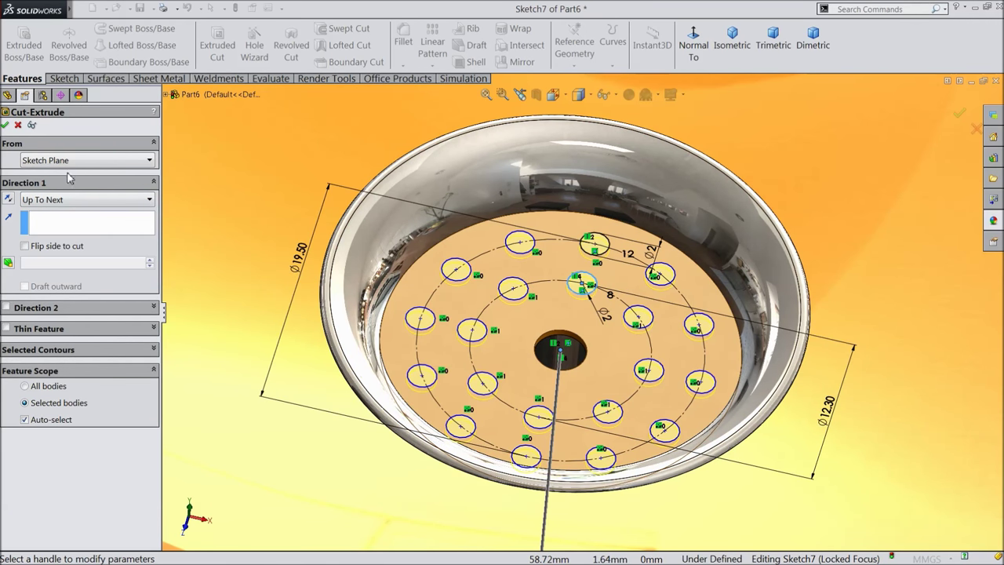
pyautogui.click(6, 124)
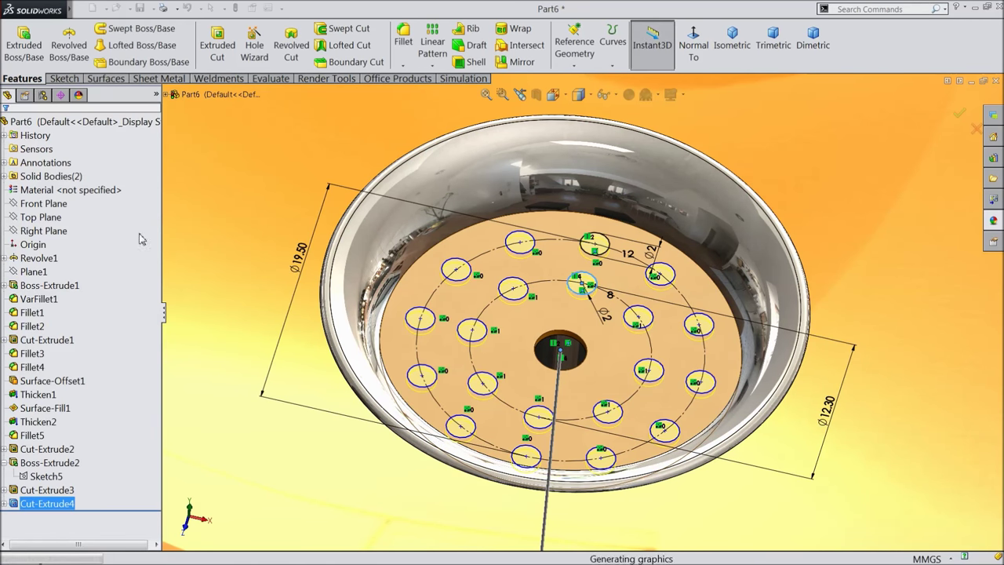
pyautogui.moveTo(441, 301); pyautogui.dragTo(439, 395, button='middle')
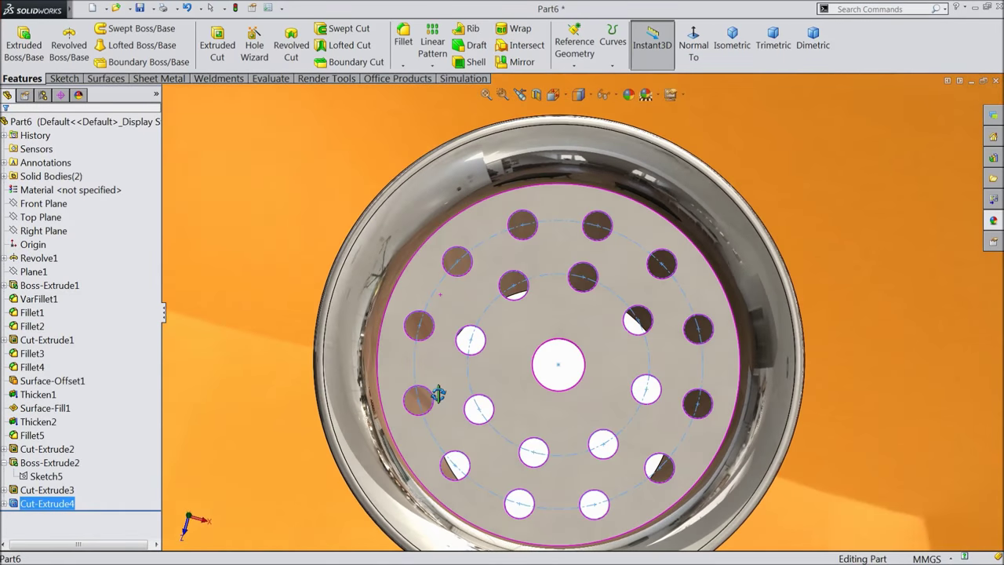
pyautogui.click(547, 374)
pyautogui.hotkey('ctrl', 'shift', 'z')
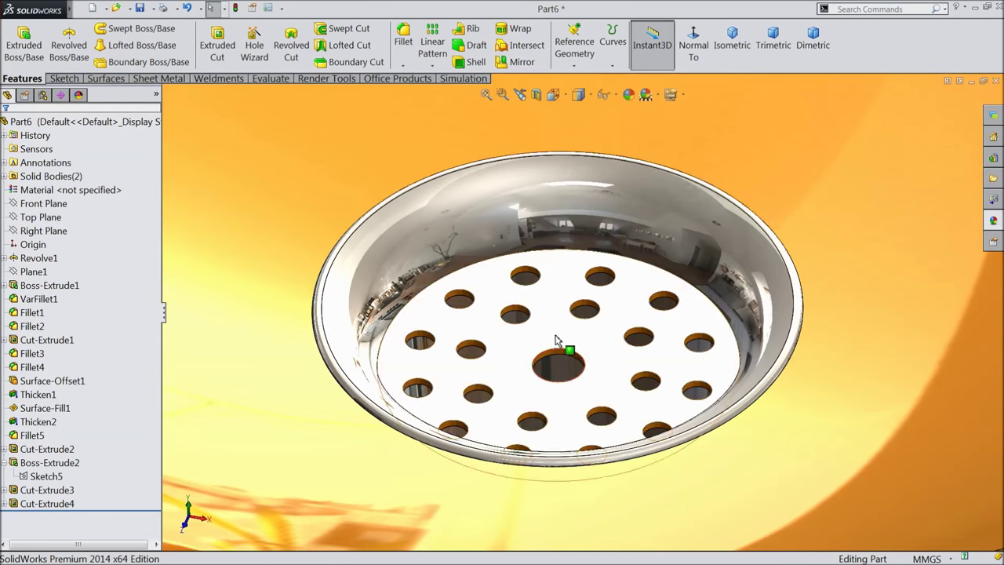
pyautogui.hotkey('ctrl', '6')
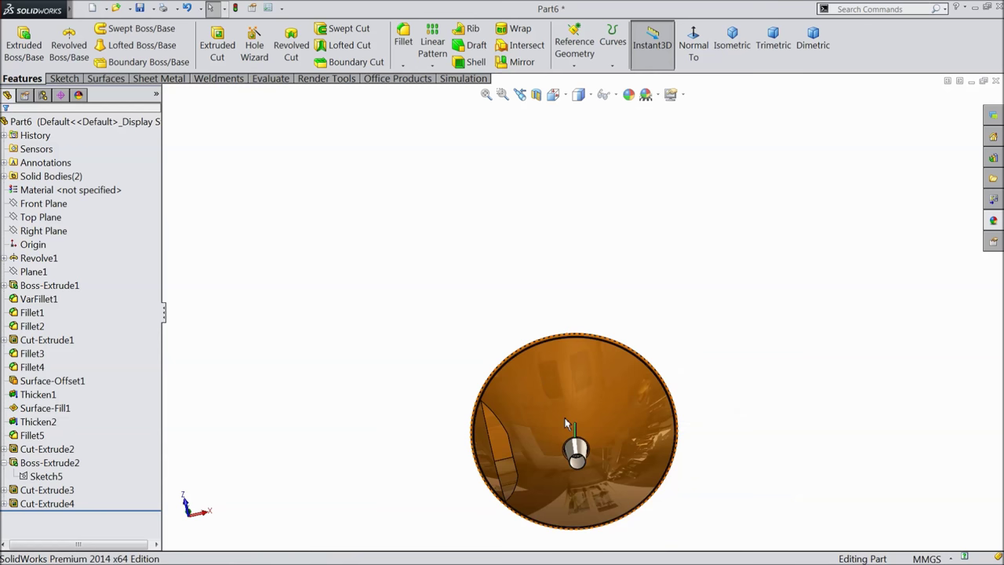
pyautogui.scroll(-5, 569, 424)
pyautogui.moveTo(593, 399); pyautogui.dragTo(564, 368, button='middle')
pyautogui.scroll(-5, 558, 390)
pyautogui.scroll(-3, 557, 390)
pyautogui.scroll(6, 564, 369)
pyautogui.moveTo(588, 228)
pyautogui.mouseDown(button='middle')
pyautogui.moveTo(556, 385)
pyautogui.moveTo(552, 331)
pyautogui.moveTo(615, 165)
pyautogui.moveTo(597, 235)
pyautogui.mouseUp(button='middle')
pyautogui.scroll(-8, 598, 251)
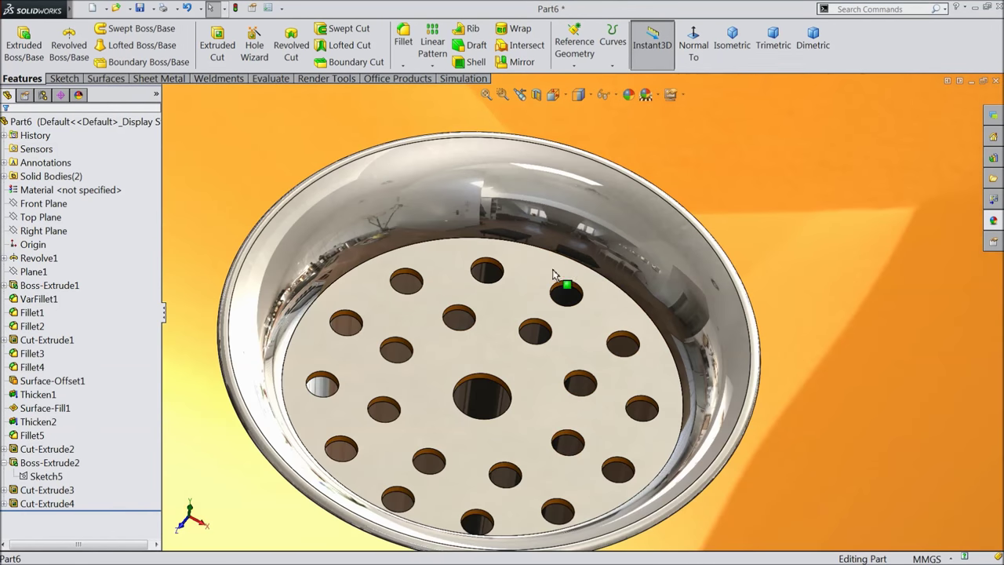
pyautogui.click(403, 35)
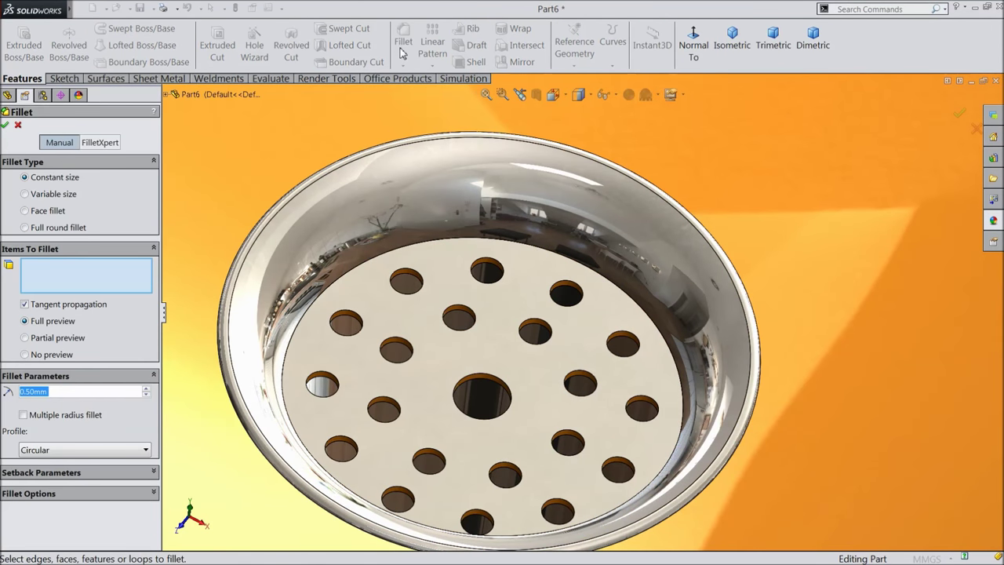
pyautogui.doubleClick(78, 390)
pyautogui.write('0.2')
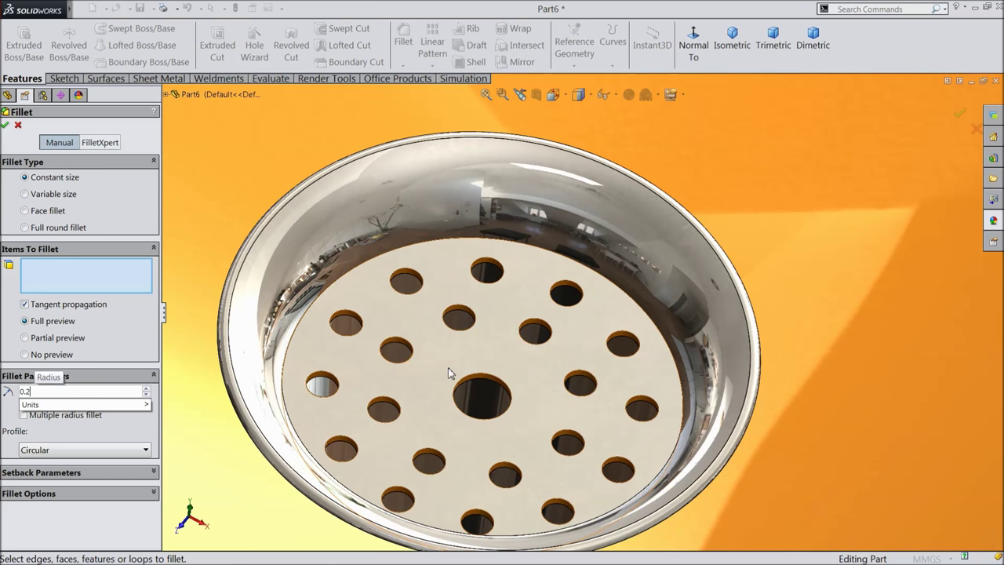
pyautogui.click(447, 369)
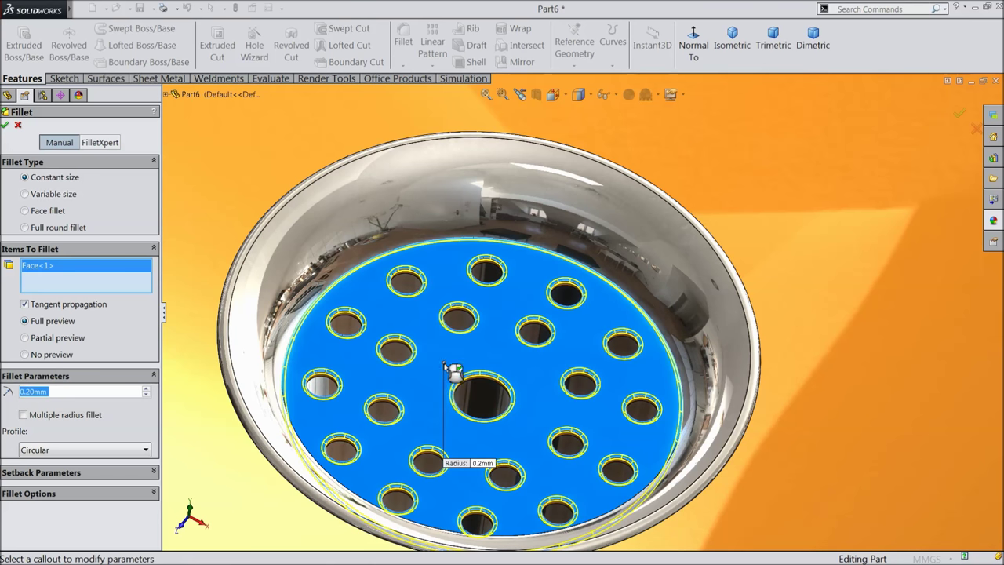
pyautogui.click(6, 126)
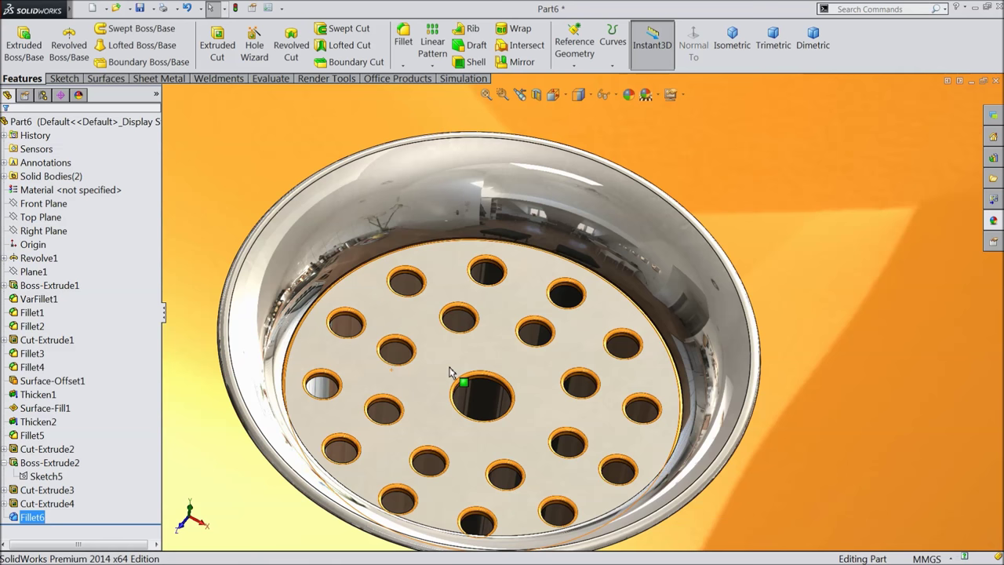
pyautogui.click(993, 222)
pyautogui.moveTo(910, 353); pyautogui.dragTo(567, 399)
pyautogui.scroll(-3, 567, 400)
pyautogui.moveTo(567, 399); pyautogui.dragTo(541, 396, button='middle')
pyautogui.scroll(8, 541, 392)
pyautogui.moveTo(346, 305); pyautogui.dragTo(350, 259, button='middle')
pyautogui.scroll(-3, 559, 265)
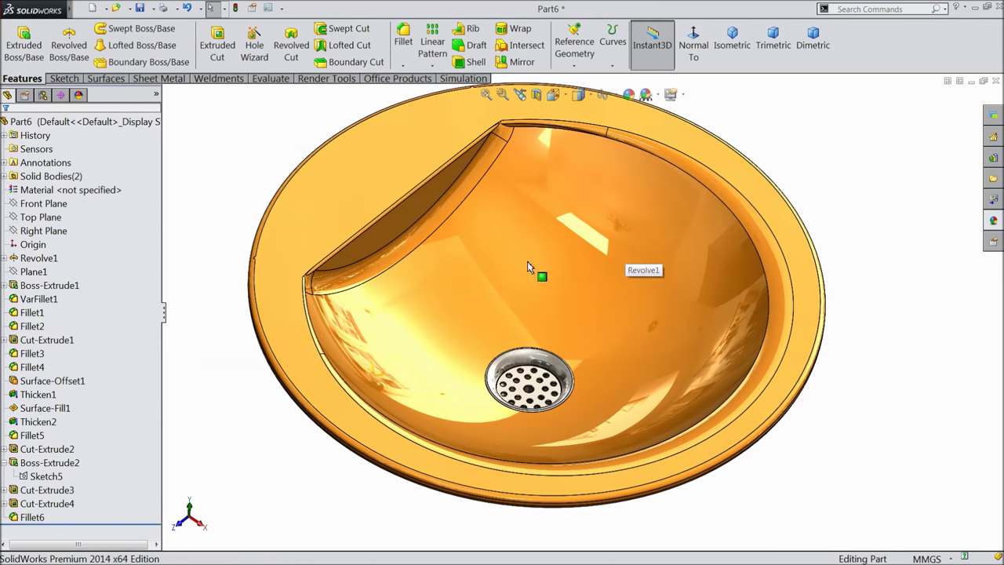
# Step: Start a sketch on the sloped back face, viewed normal, with a vertical centerline down from the origin
pyautogui.click(400, 222)
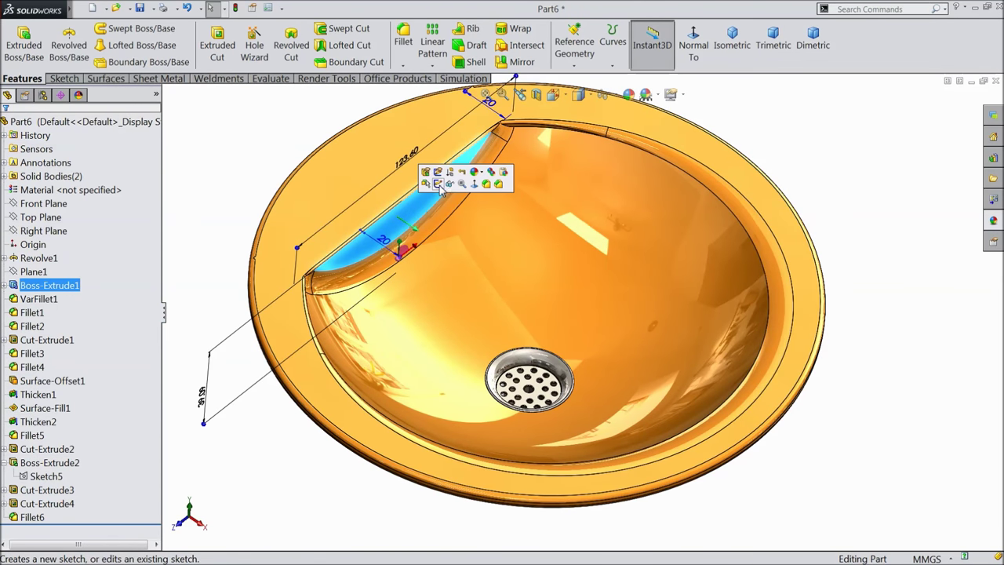
pyautogui.click(441, 188)
pyautogui.click(697, 48)
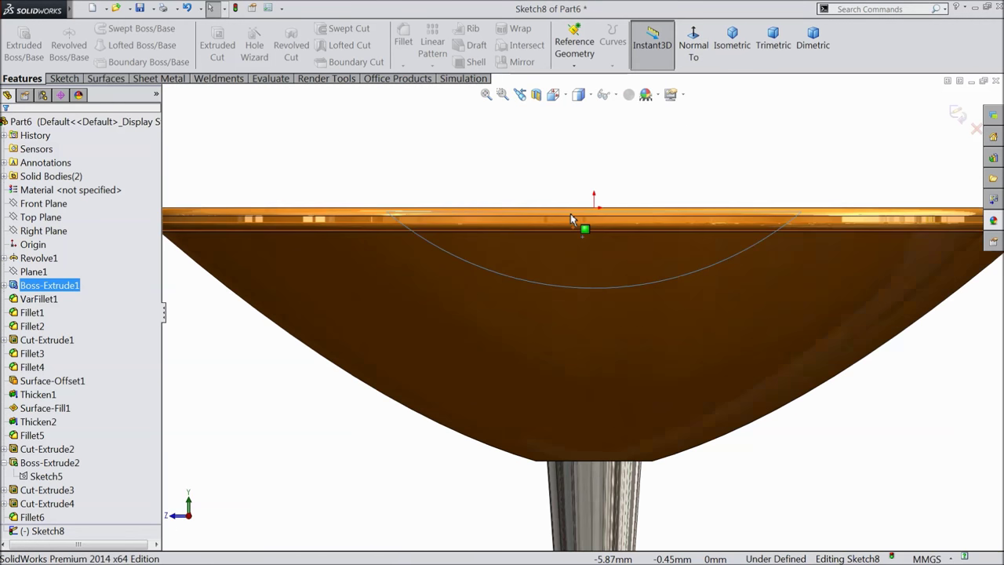
pyautogui.click(63, 78)
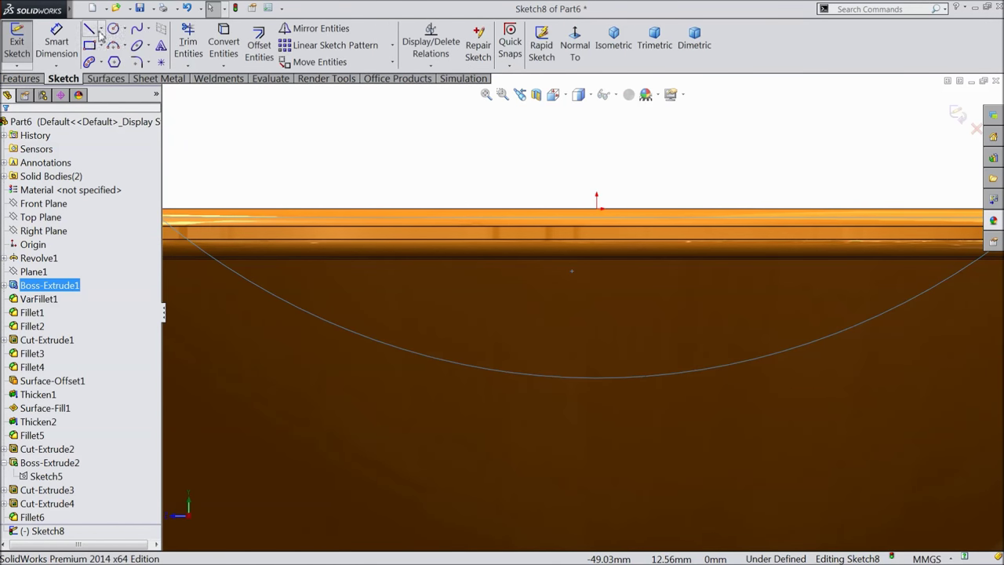
pyautogui.click(100, 30)
pyautogui.click(112, 60)
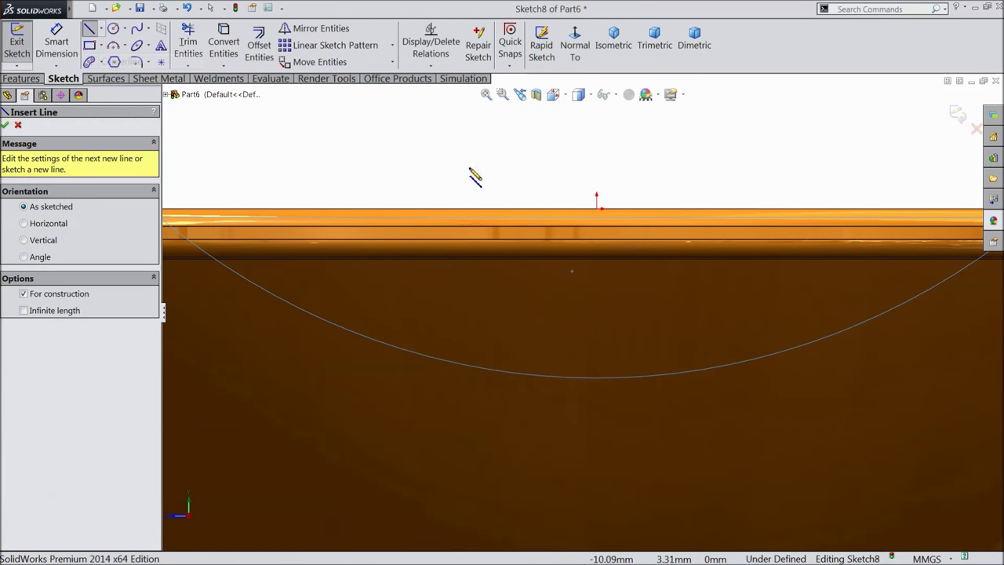
pyautogui.click(596, 208)
pyautogui.click(596, 311)
pyautogui.rightClick(641, 298)
pyautogui.click(667, 105)
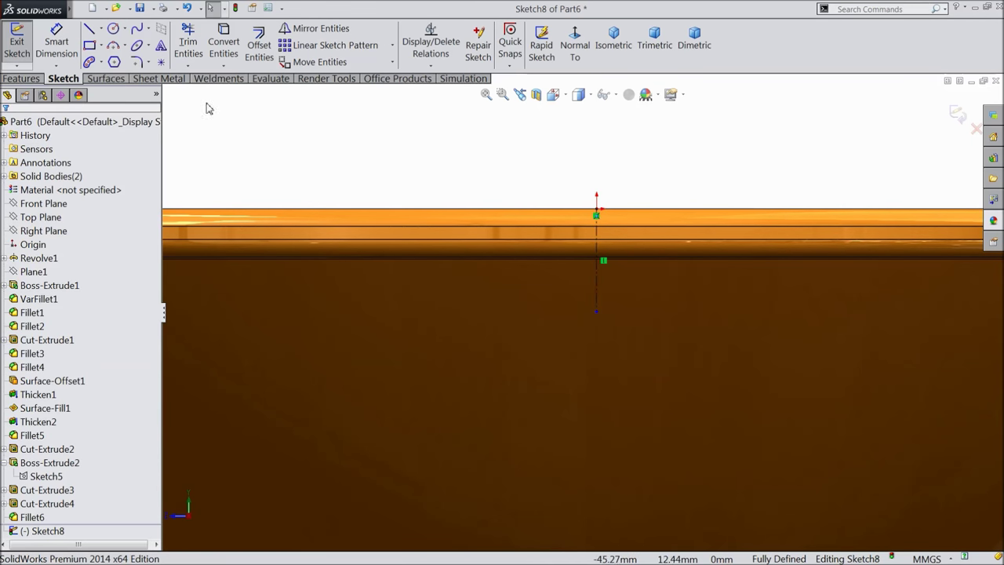
# Step: Draw a circle at the centerline's lower end and dimension the centerline to 6.25 mm
pyautogui.click(113, 29)
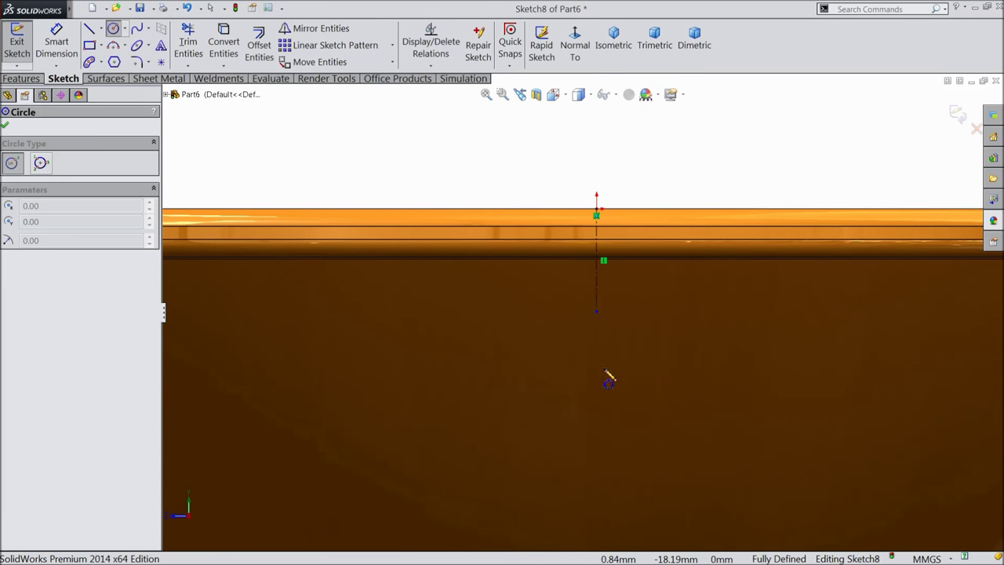
pyautogui.click(596, 312)
pyautogui.click(578, 294)
pyautogui.scroll(-3, 683, 341)
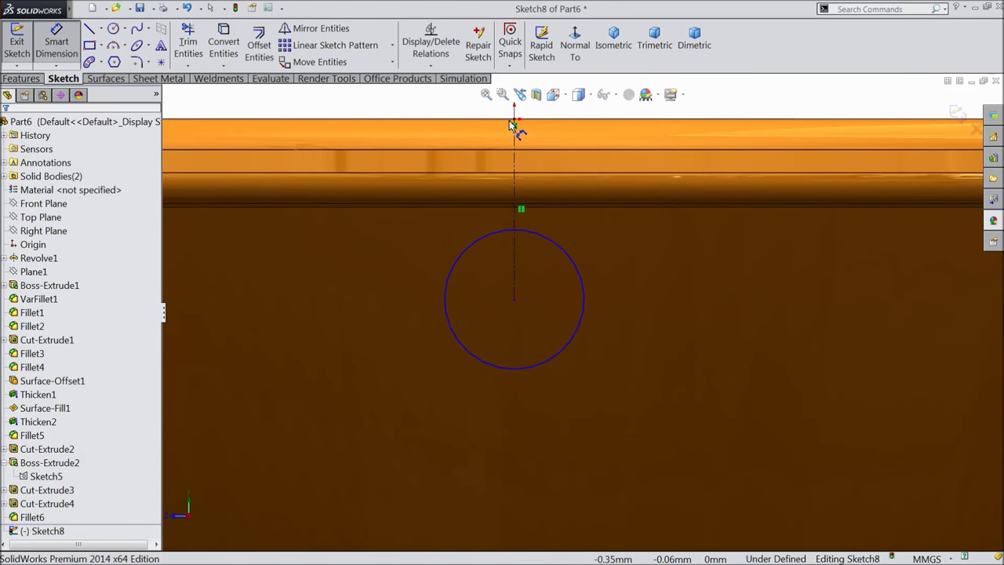
pyautogui.click(514, 159)
pyautogui.click(604, 191)
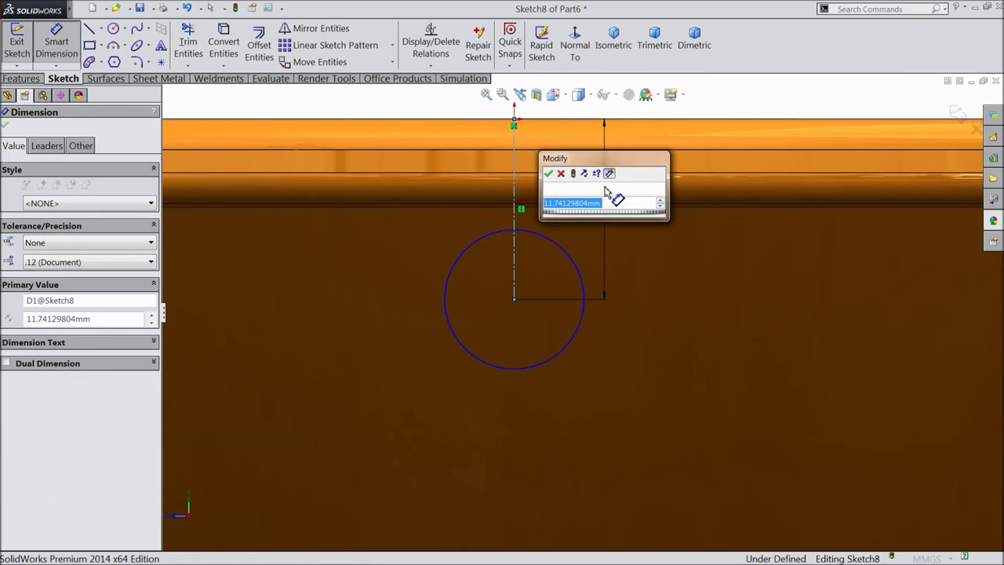
pyautogui.write('6.25')
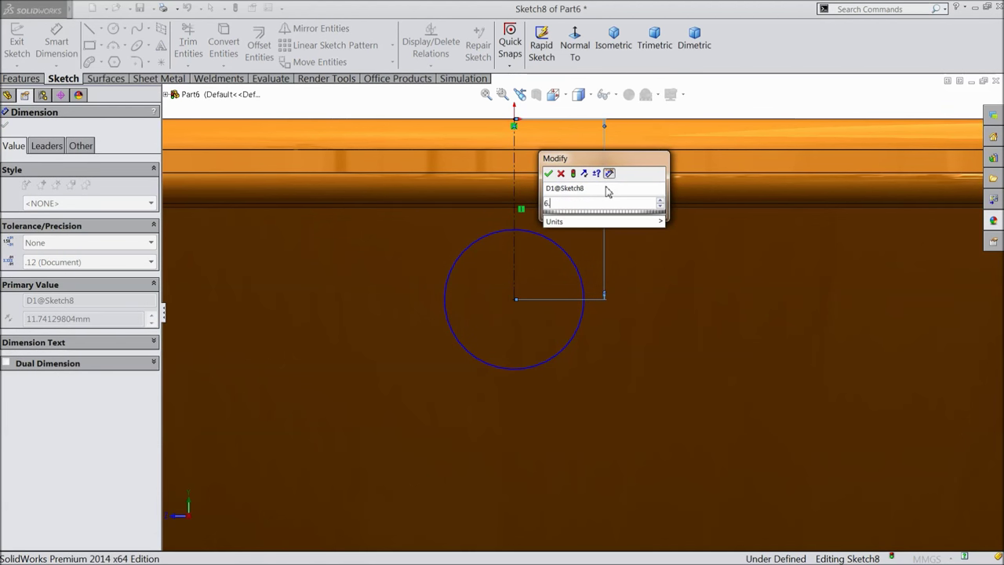
pyautogui.click(548, 173)
# Step: Dimension the circle's diameter to 4.21 mm to fully define the sketch
pyautogui.click(523, 285)
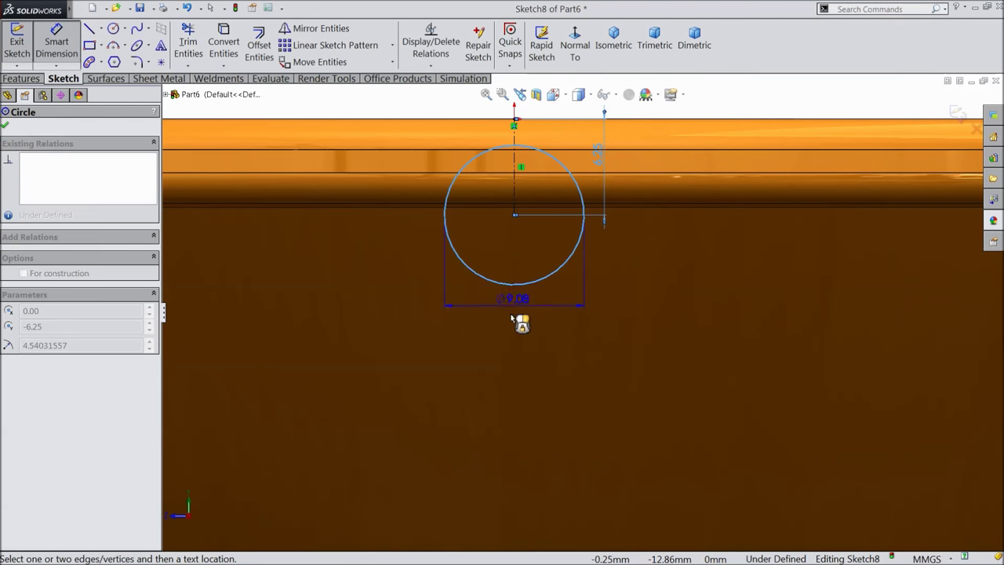
pyautogui.click(514, 334)
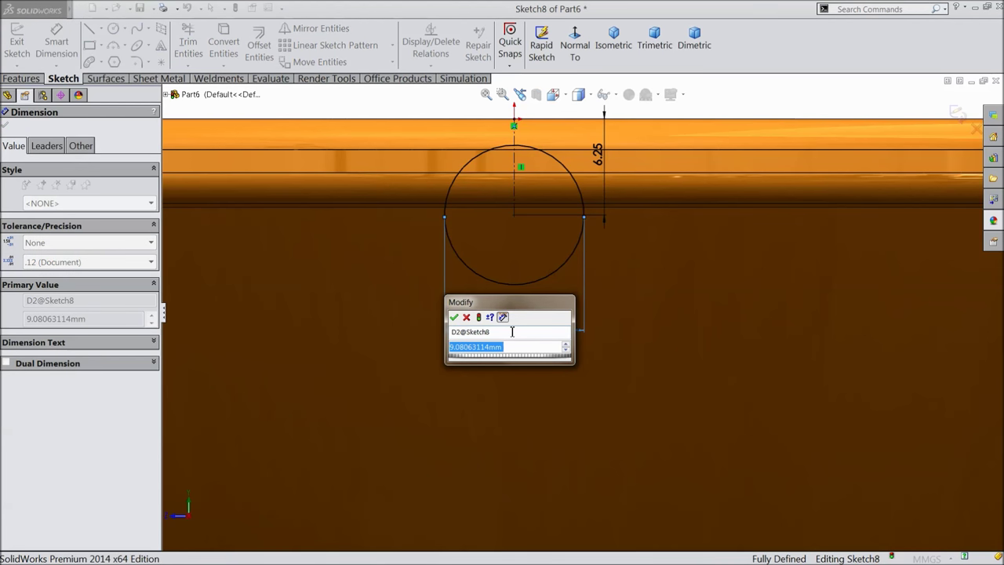
pyautogui.write('4.21')
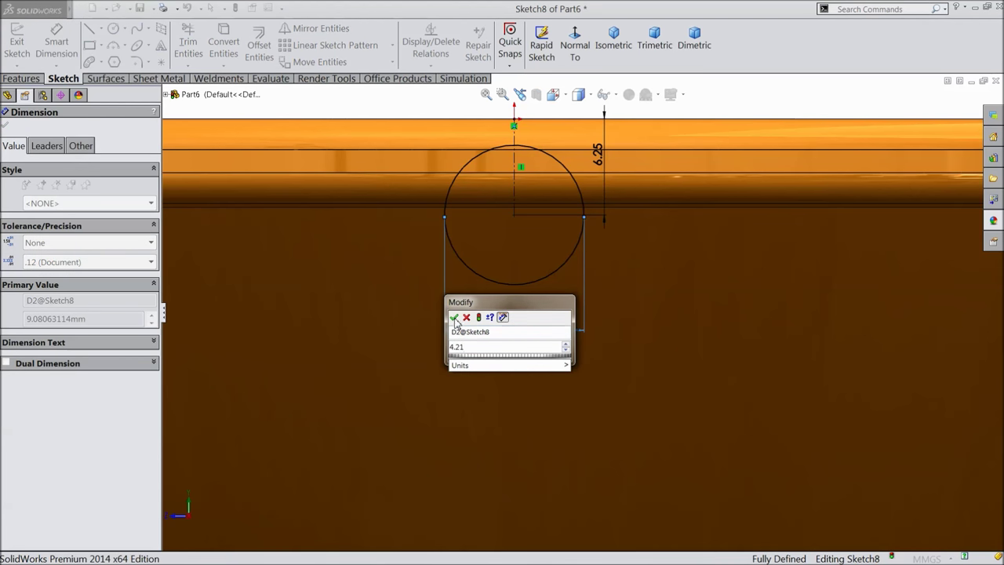
pyautogui.click(455, 319)
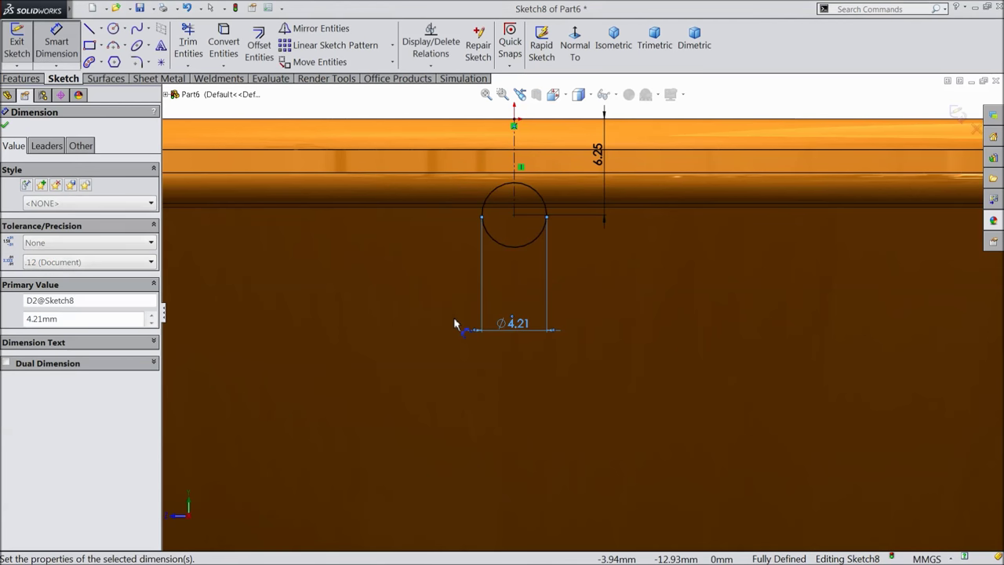
pyautogui.click(6, 127)
pyautogui.click(22, 79)
pyautogui.click(221, 49)
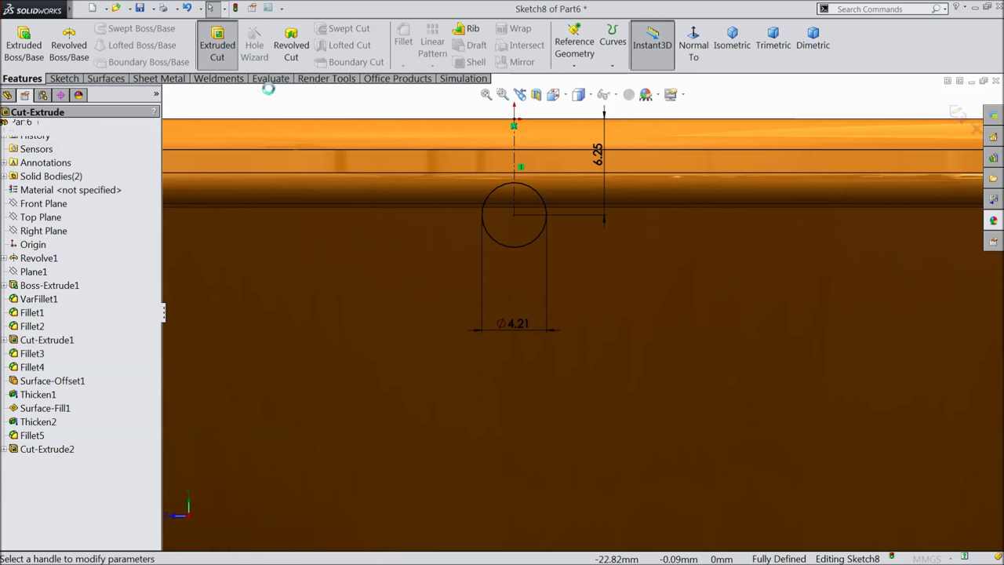
# Step: Cut the sketched circle 17 mm deep as a blind extruded cut
pyautogui.moveTo(395, 159); pyautogui.dragTo(314, 149, button='middle')
pyautogui.scroll(5, 442, 206)
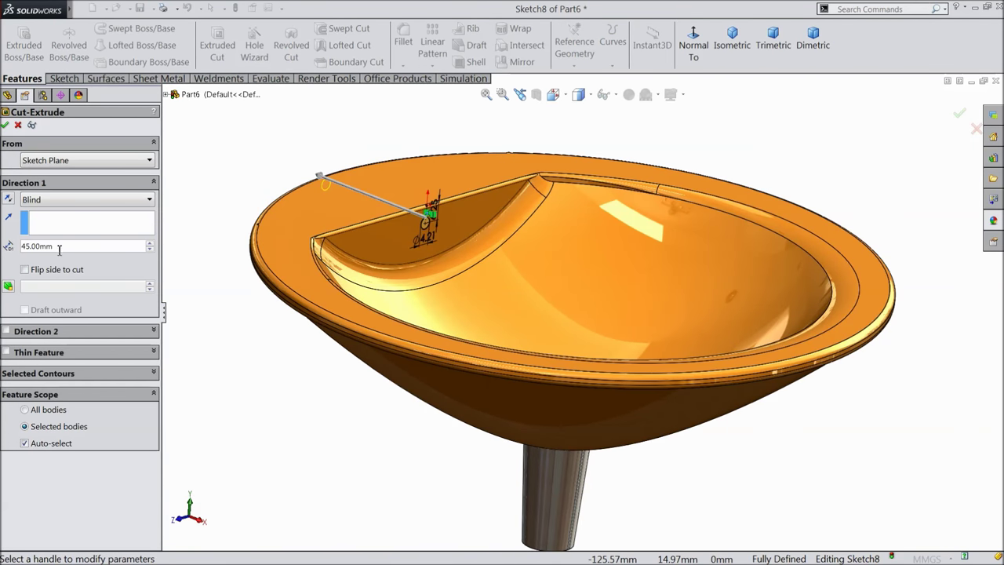
pyautogui.write('17')
pyautogui.press('Return')
pyautogui.moveTo(252, 163); pyautogui.dragTo(410, 157, button='middle')
pyautogui.scroll(-4, 412, 201)
pyautogui.scroll(-2, 410, 201)
pyautogui.click(5, 126)
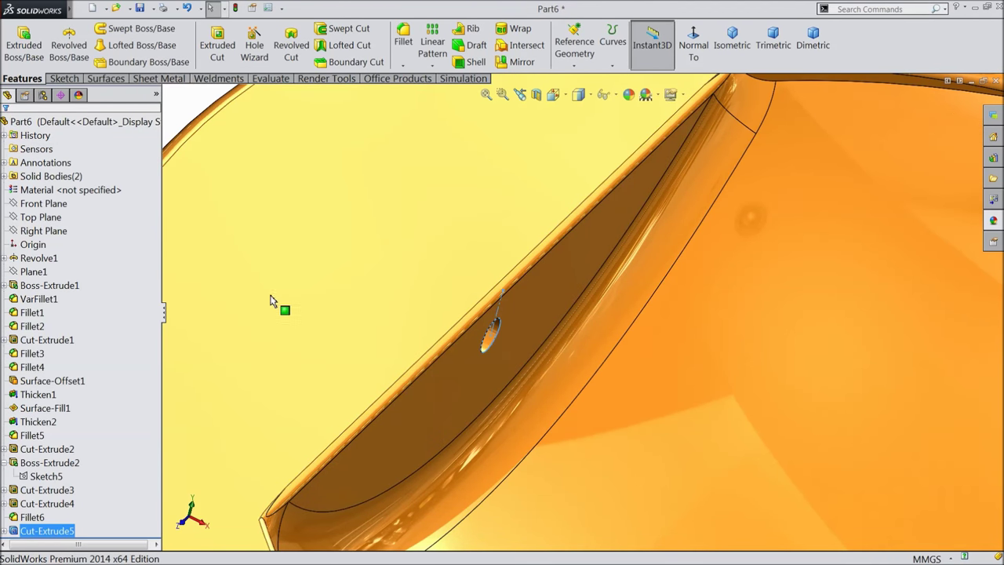
# Step: Orbit and zoom around the sink to inspect the new overflow hole
pyautogui.scroll(3, 325, 309)
pyautogui.moveTo(325, 309); pyautogui.dragTo(328, 277, button='middle')
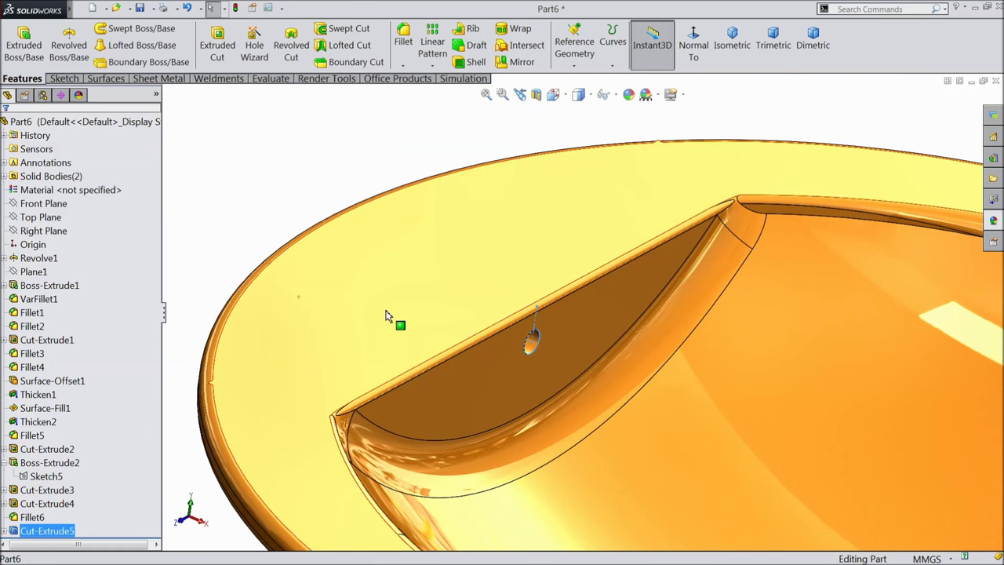
pyautogui.click(336, 206)
pyautogui.scroll(2, 509, 355)
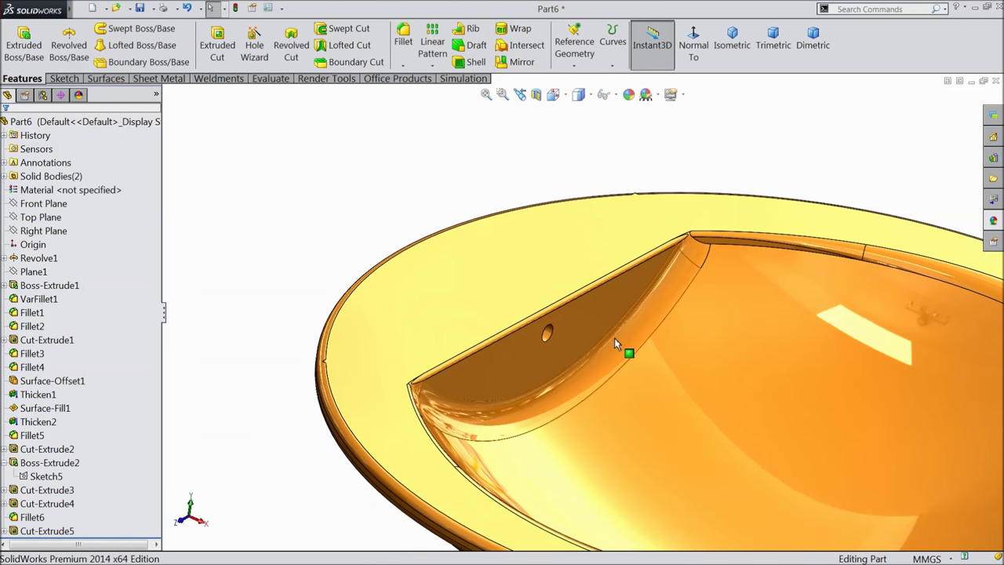
pyautogui.scroll(-3, 608, 342)
pyautogui.moveTo(603, 343); pyautogui.dragTo(578, 320, button='middle')
pyautogui.scroll(4, 544, 347)
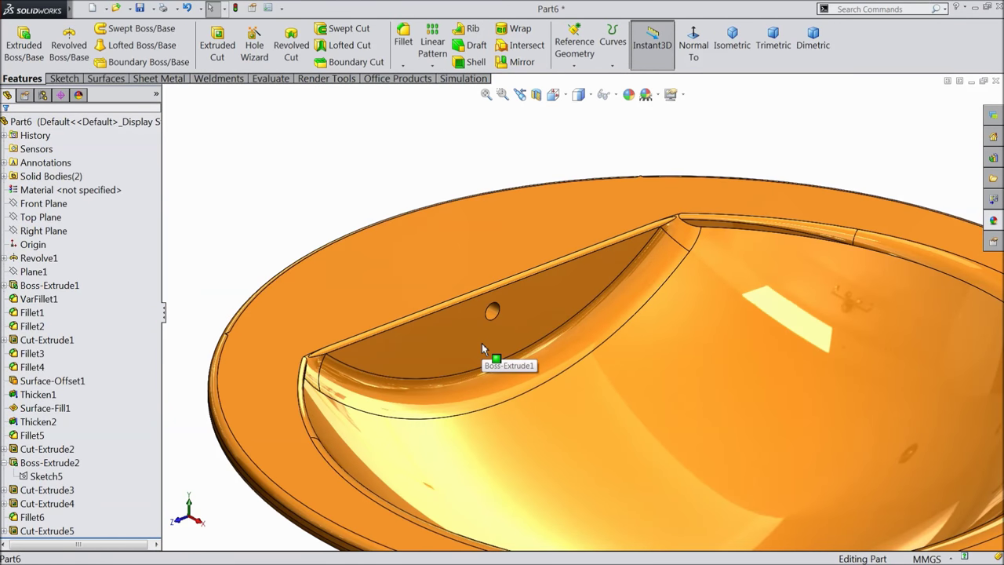
pyautogui.scroll(5, 482, 347)
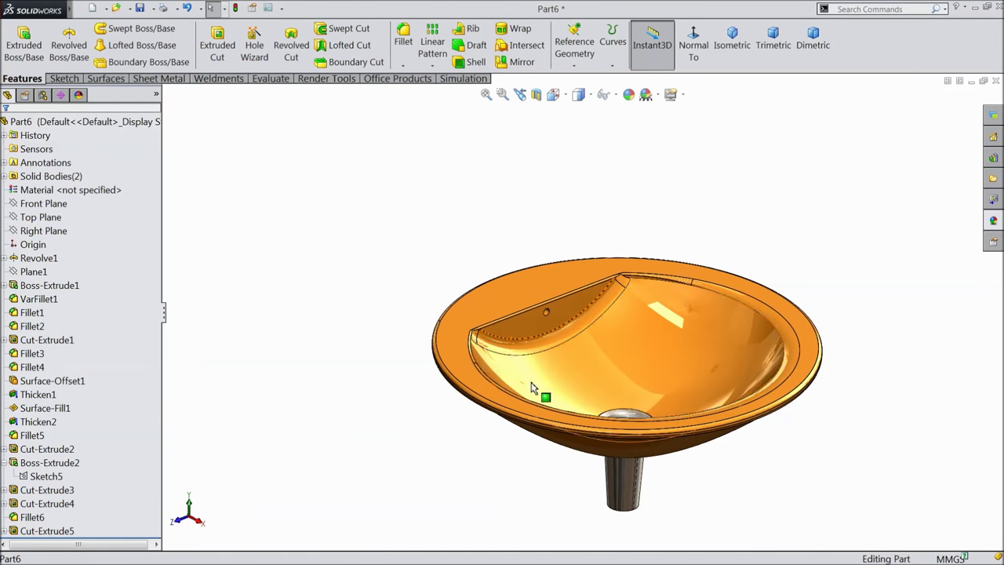
pyautogui.moveTo(578, 358); pyautogui.dragTo(607, 408, button='middle')
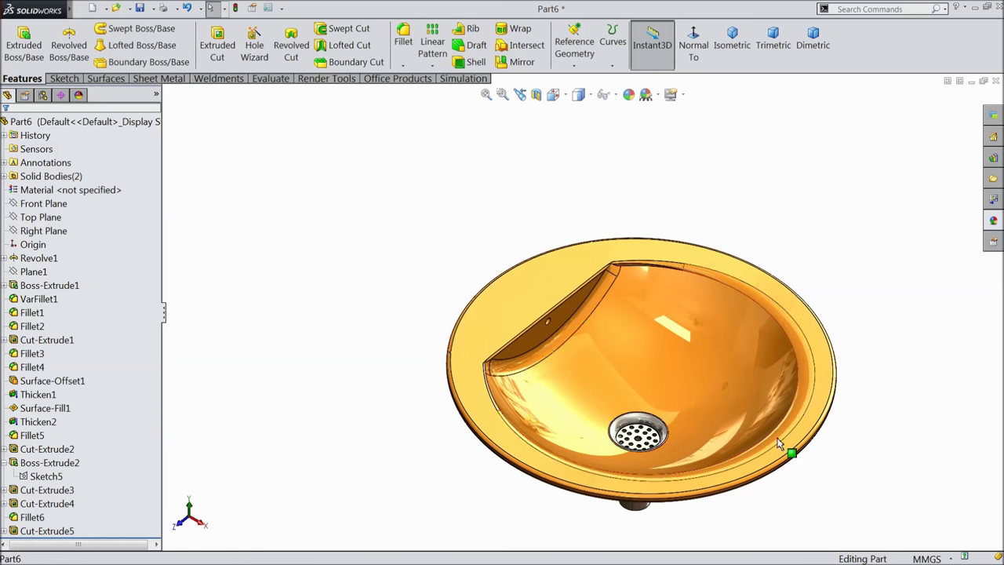
pyautogui.scroll(-3, 776, 454)
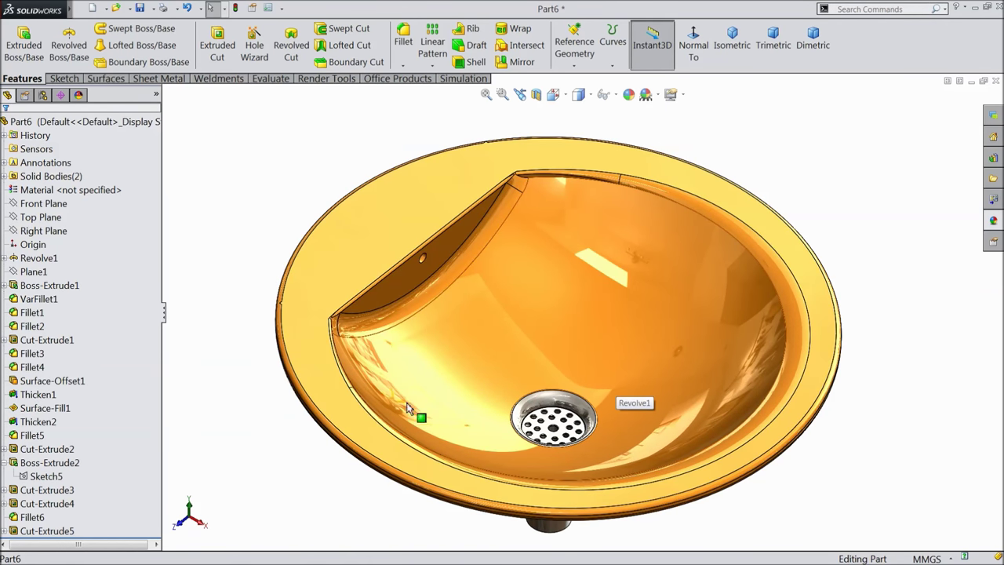
pyautogui.scroll(-1, 463, 236)
pyautogui.scroll(-3, 467, 261)
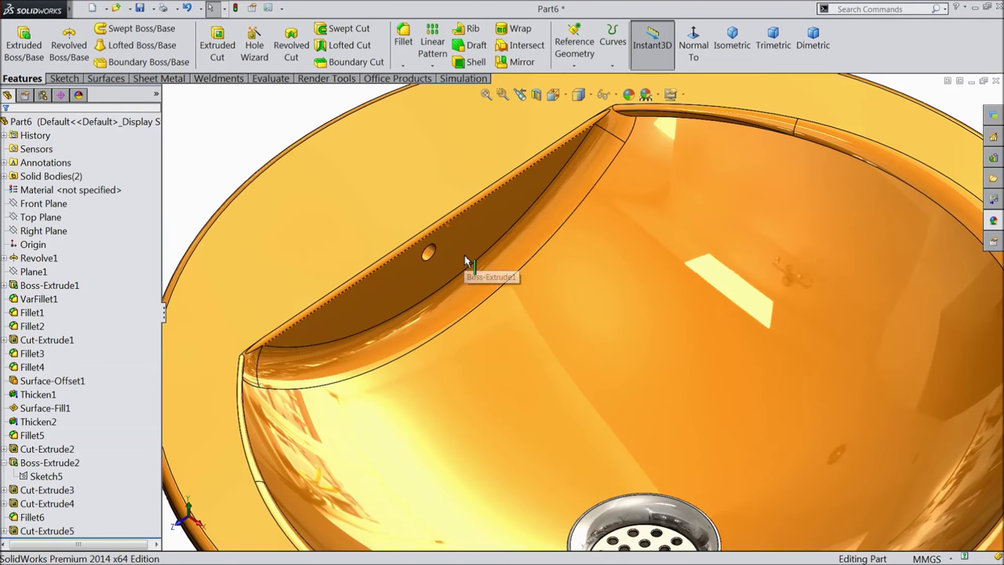
pyautogui.scroll(-3, 463, 259)
pyautogui.click(403, 39)
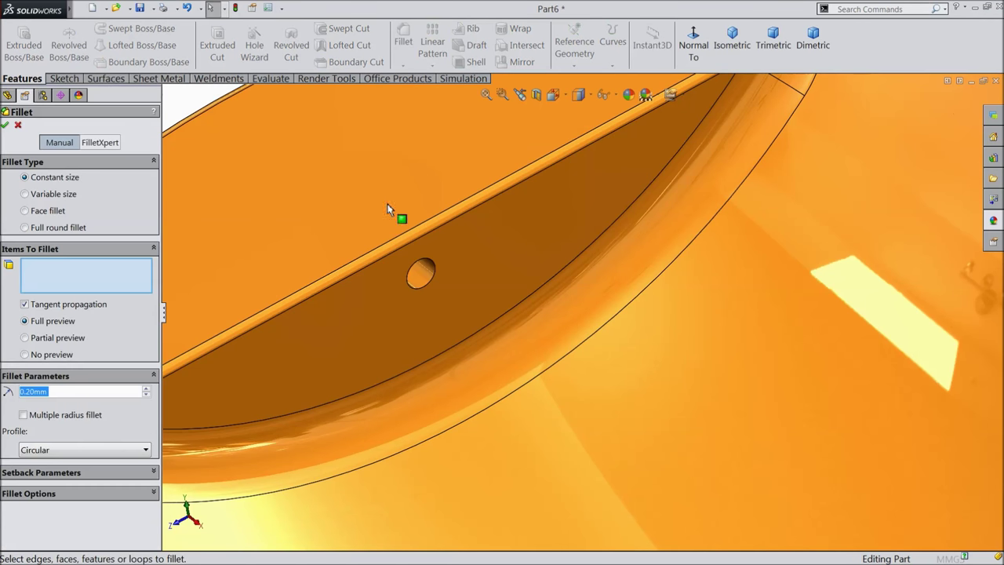
# Step: Apply a 1 mm fillet to the overflow hole's edge on the sloped back face
pyautogui.write('1')
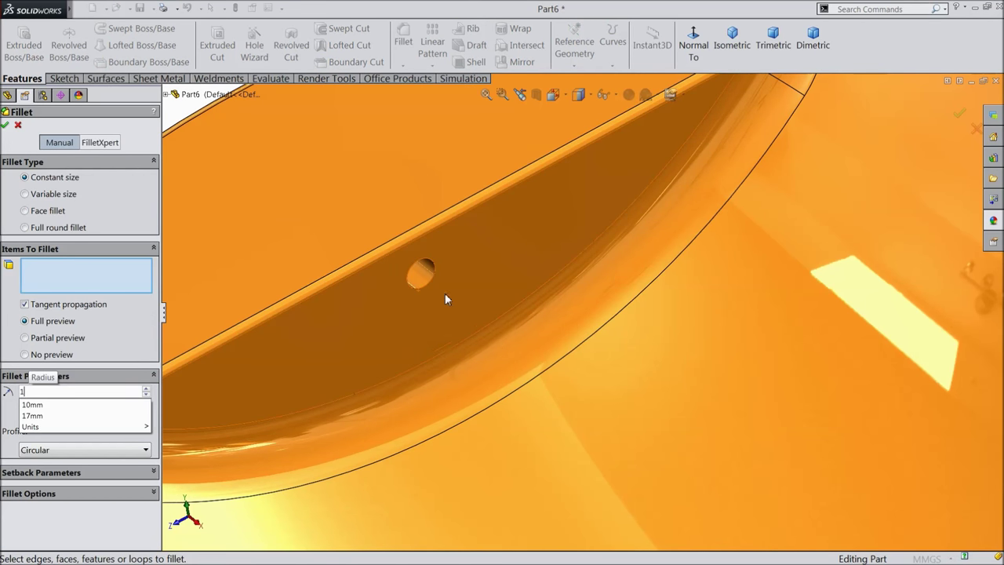
pyautogui.click(433, 277)
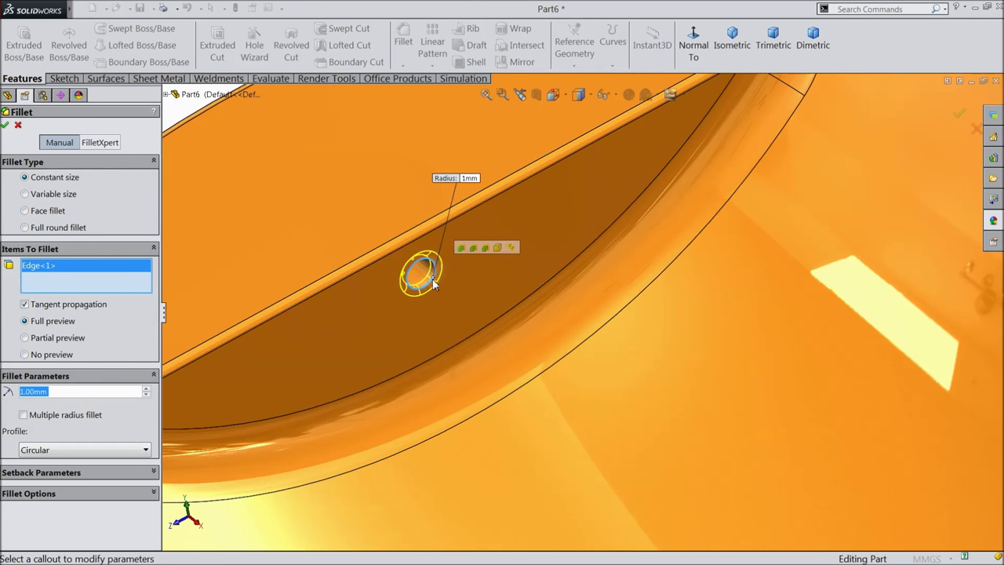
pyautogui.click(6, 126)
pyautogui.moveTo(353, 259); pyautogui.dragTo(544, 291, button='middle')
pyautogui.scroll(5, 423, 287)
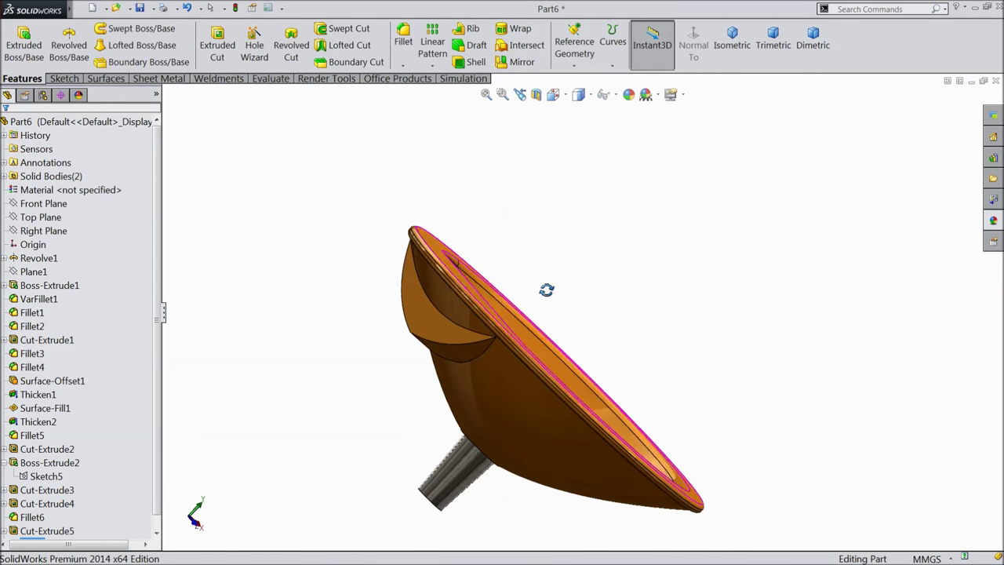
pyautogui.scroll(-5, 471, 328)
pyautogui.moveTo(470, 328); pyautogui.dragTo(441, 352, button='middle')
# Step: Reopen the Boss-Extrude1 feature definition for editing
pyautogui.click(441, 353)
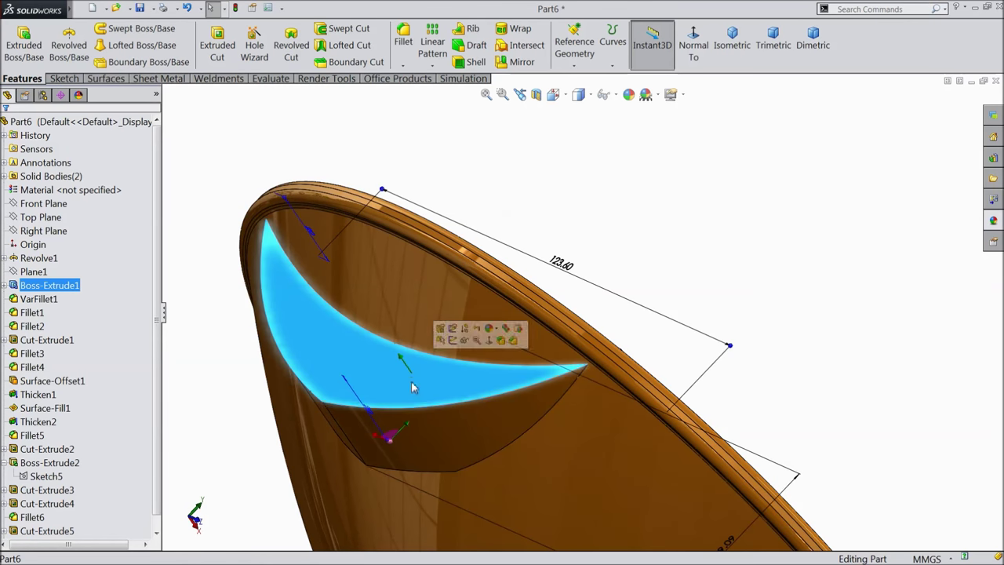
pyautogui.click(417, 401)
pyautogui.click(455, 333)
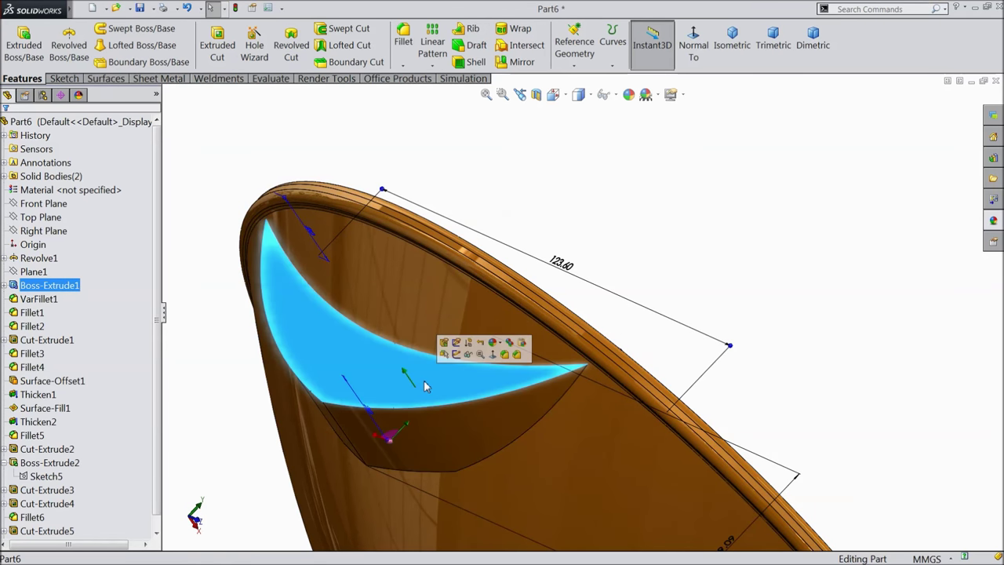
pyautogui.moveTo(457, 332); pyautogui.dragTo(329, 330, button='middle')
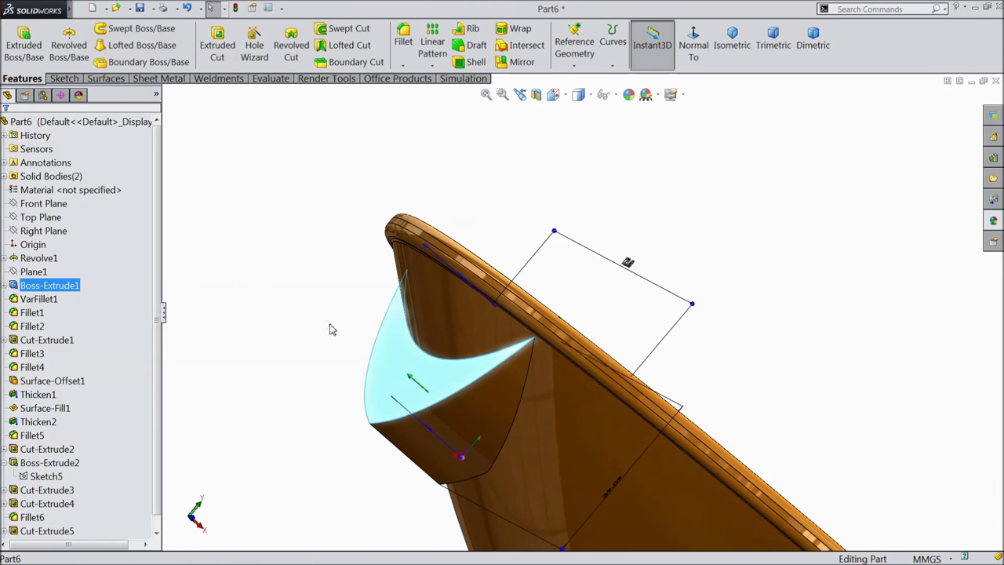
pyautogui.click(35, 288)
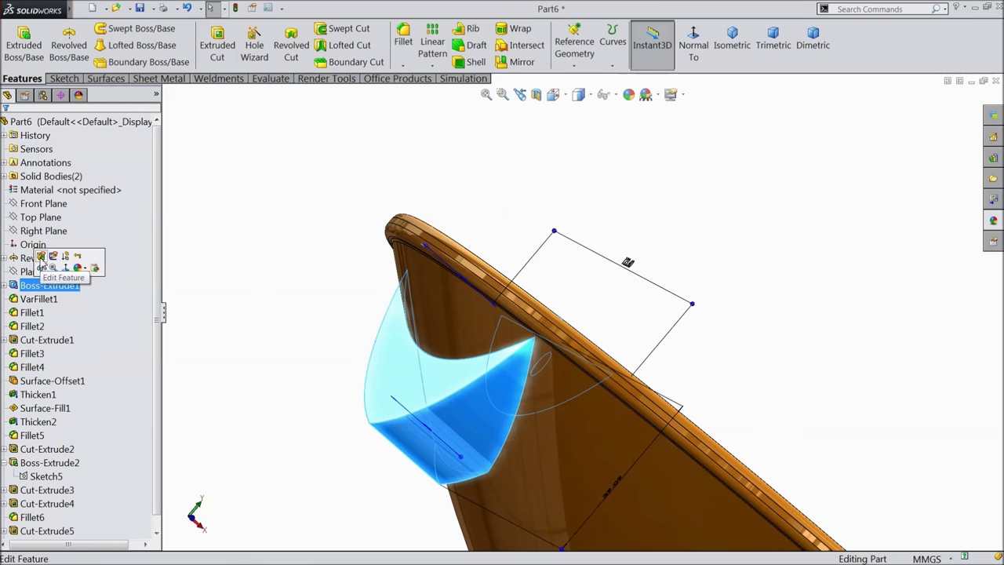
pyautogui.click(41, 258)
pyautogui.moveTo(240, 269); pyautogui.dragTo(267, 313, button='middle')
pyautogui.scroll(5, 268, 310)
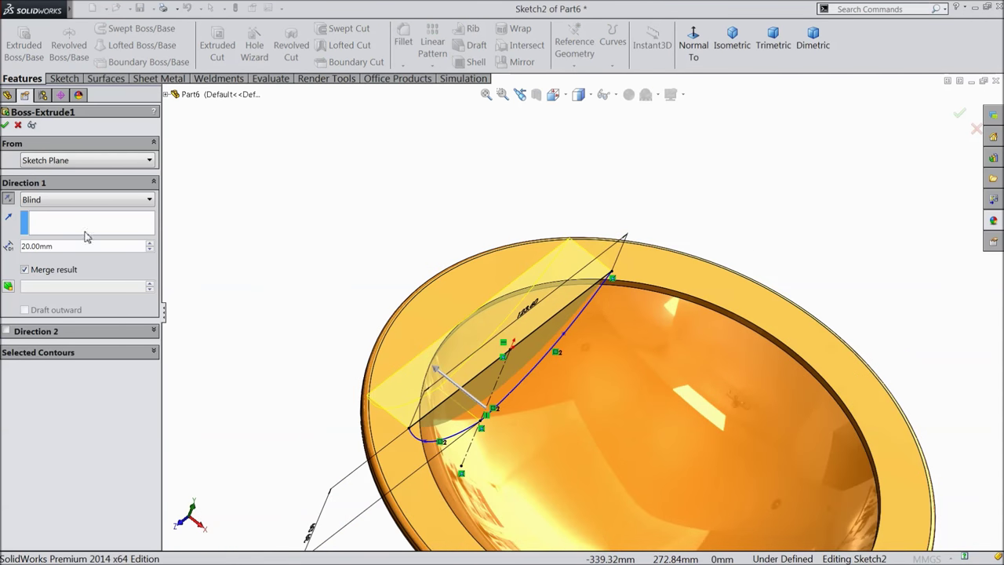
# Step: Change Boss-Extrude1 to Up To Body Revolve1 with reversed direction, then fit the model in view
pyautogui.click(45, 204)
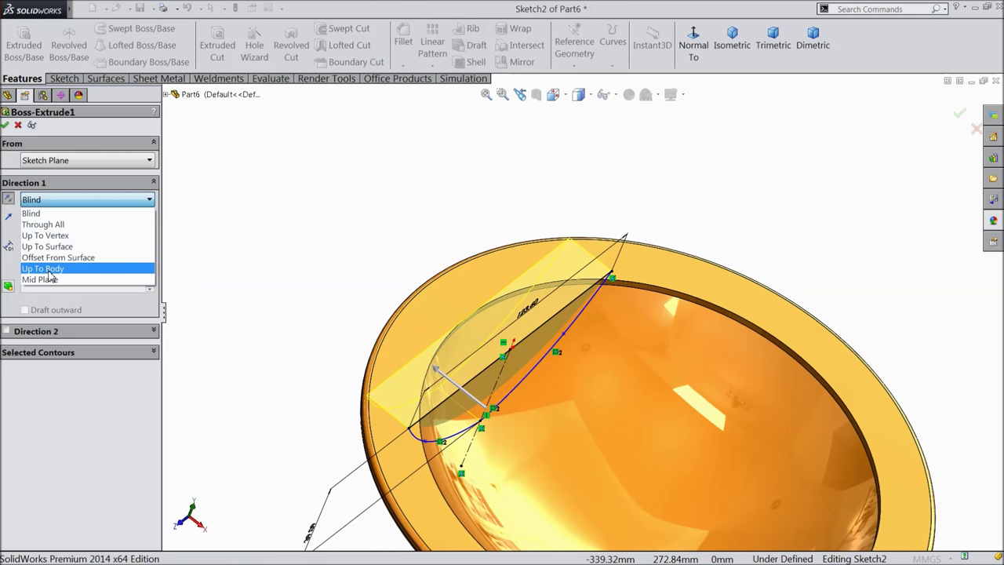
pyautogui.click(51, 268)
pyautogui.moveTo(354, 296); pyautogui.dragTo(490, 331, button='middle')
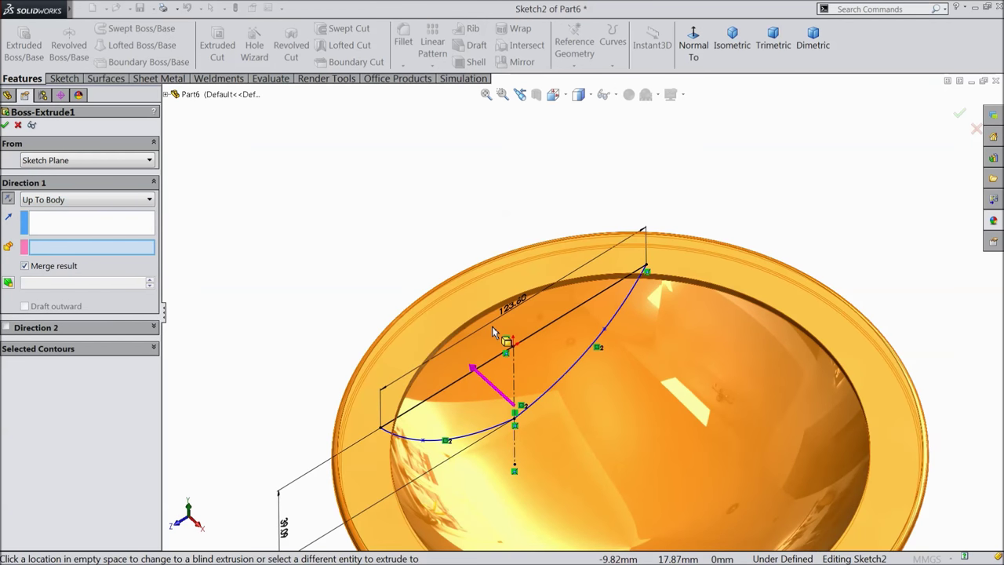
pyautogui.click(487, 329)
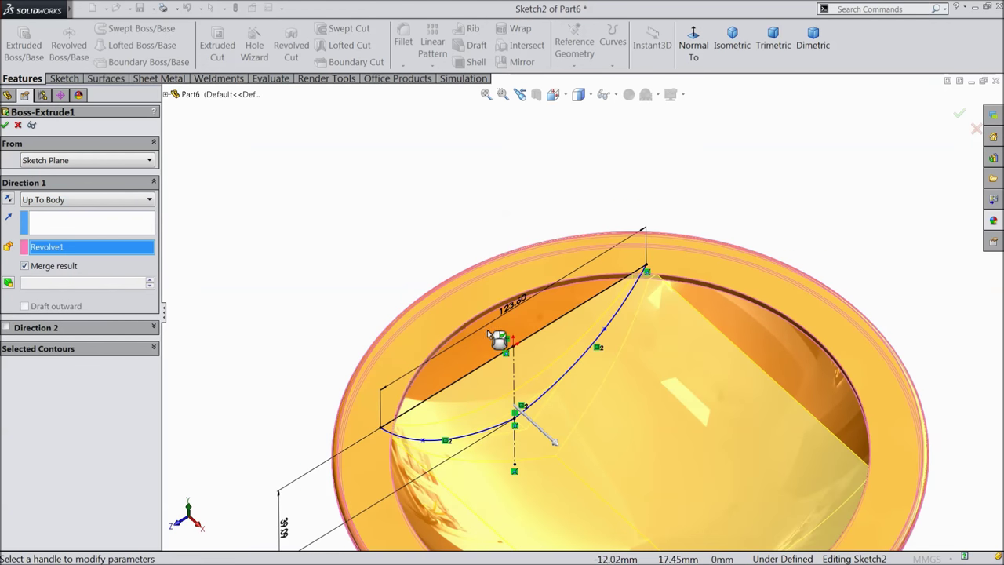
pyautogui.click(7, 200)
pyautogui.moveTo(341, 245); pyautogui.dragTo(372, 242, button='middle')
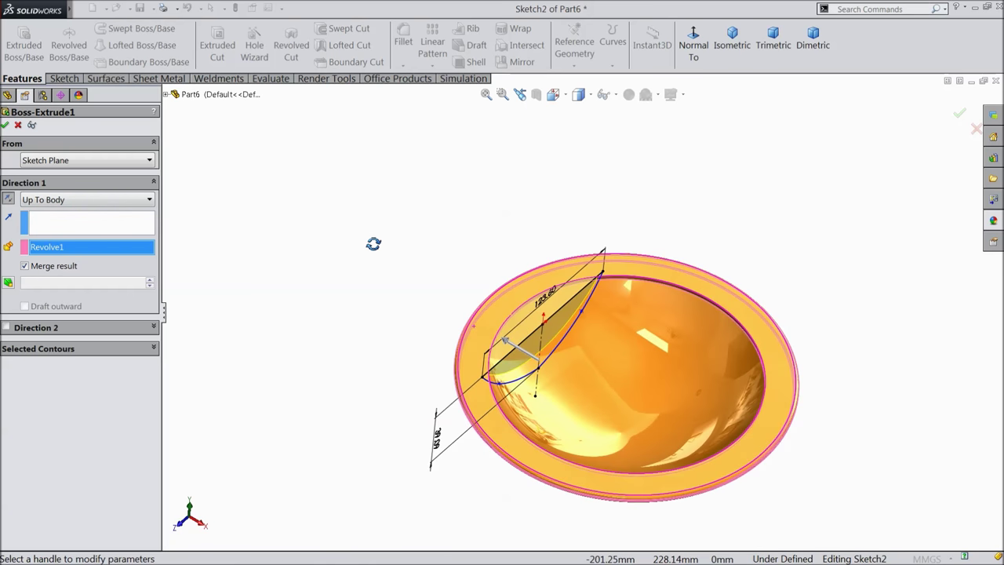
pyautogui.scroll(-2, 513, 318)
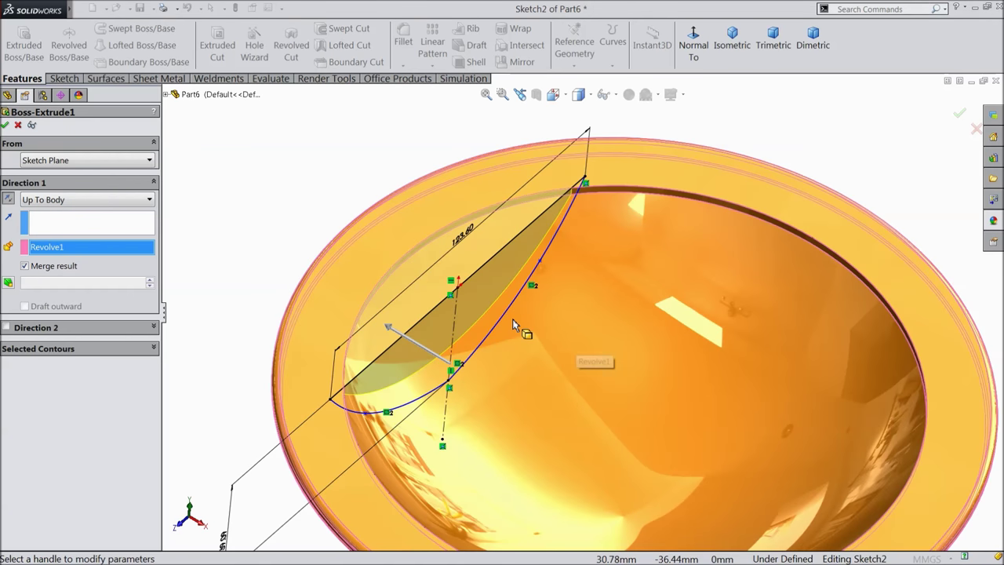
pyautogui.click(7, 125)
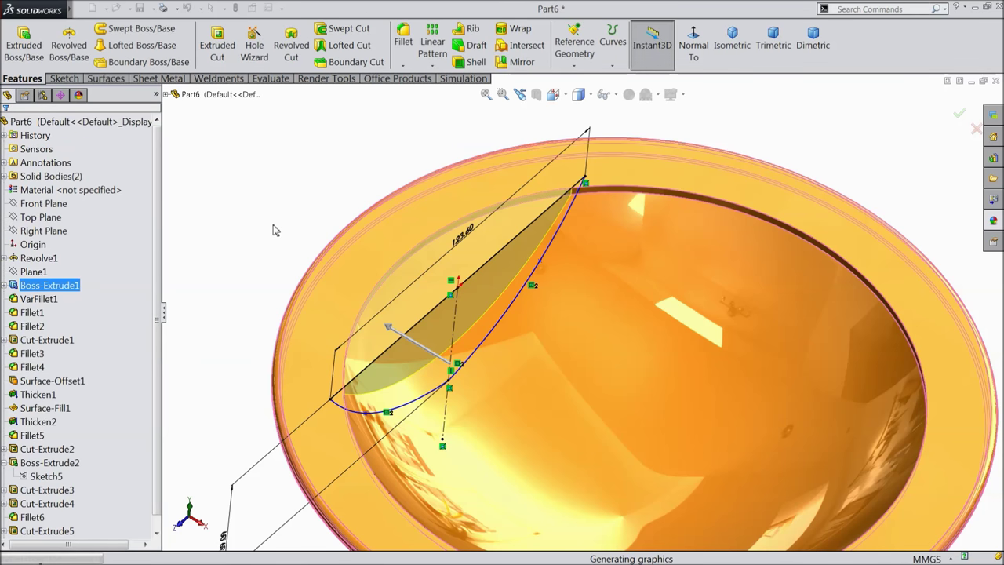
pyautogui.moveTo(278, 242)
pyautogui.mouseDown(button='middle')
pyautogui.moveTo(253, 204)
pyautogui.moveTo(284, 223)
pyautogui.mouseUp(button='middle')
pyautogui.press('f')
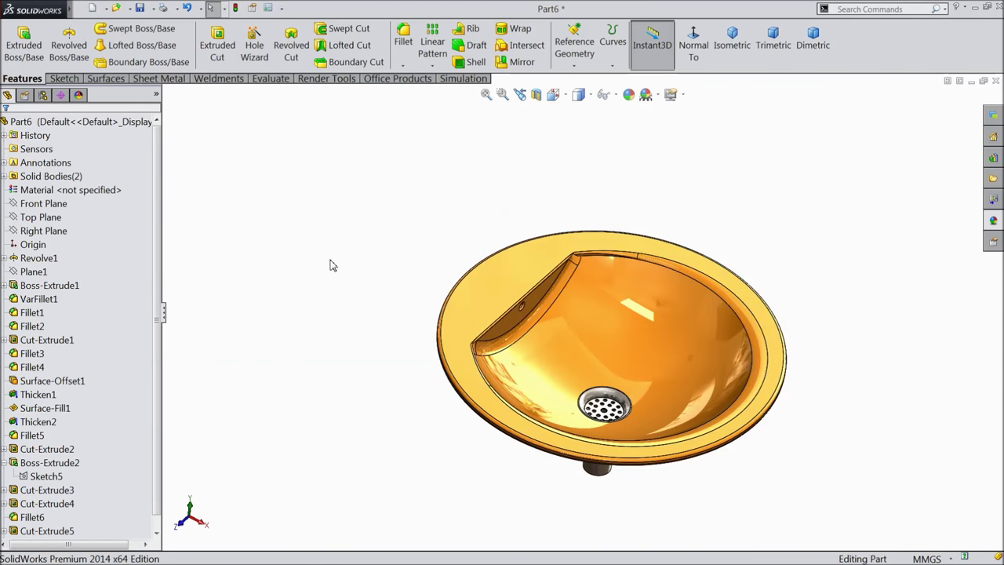
pyautogui.scroll(-5, 482, 253)
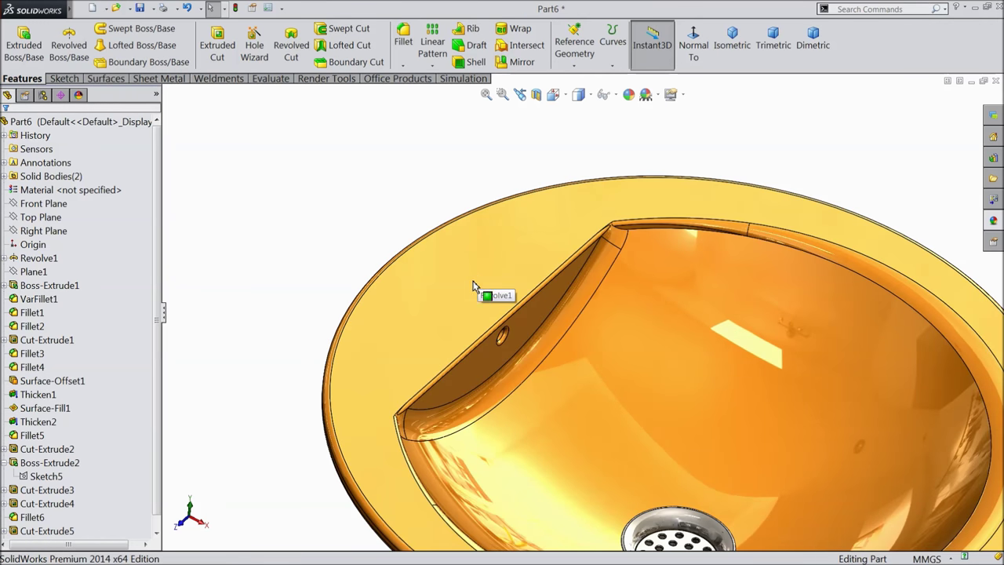
# Step: Draw a circle centred on the origin in a new sketch on the rim face
pyautogui.click(474, 284)
pyautogui.click(512, 250)
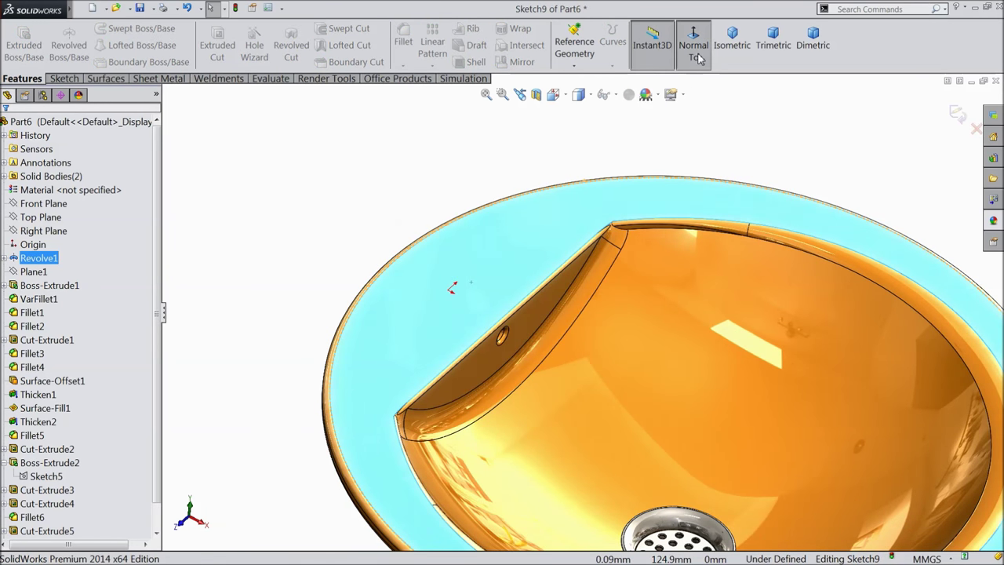
pyautogui.scroll(-1, 461, 317)
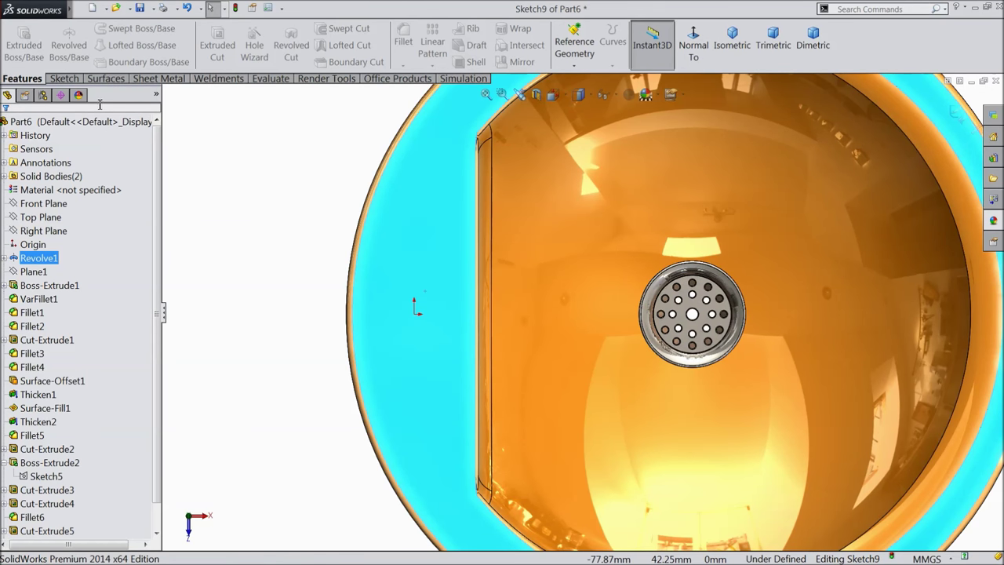
pyautogui.click(65, 79)
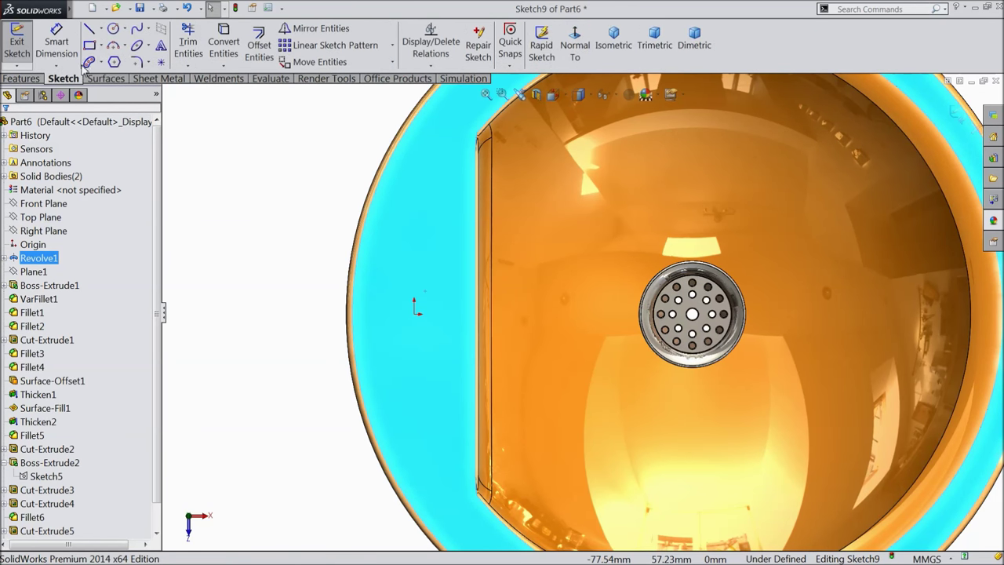
pyautogui.click(114, 30)
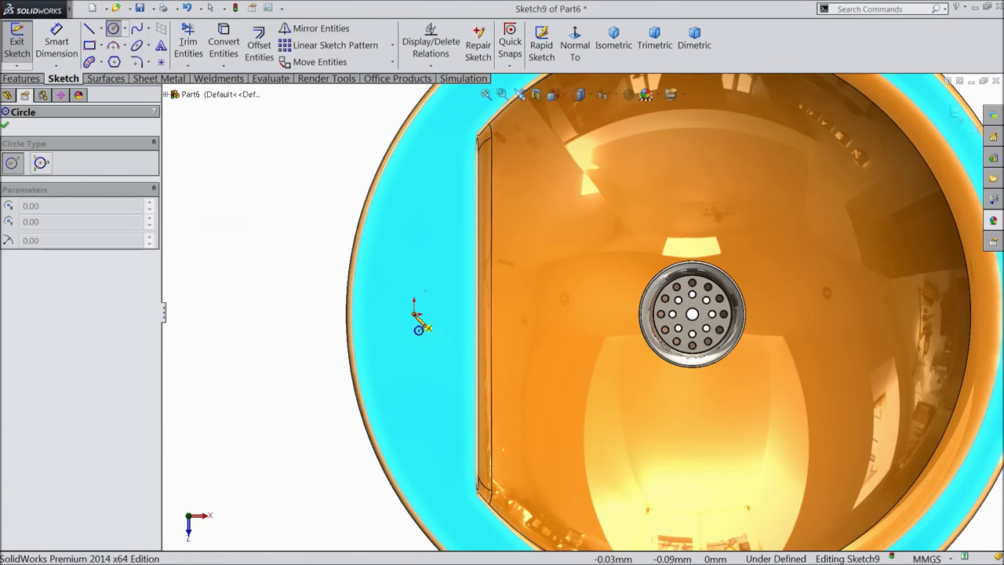
pyautogui.click(415, 314)
pyautogui.click(415, 278)
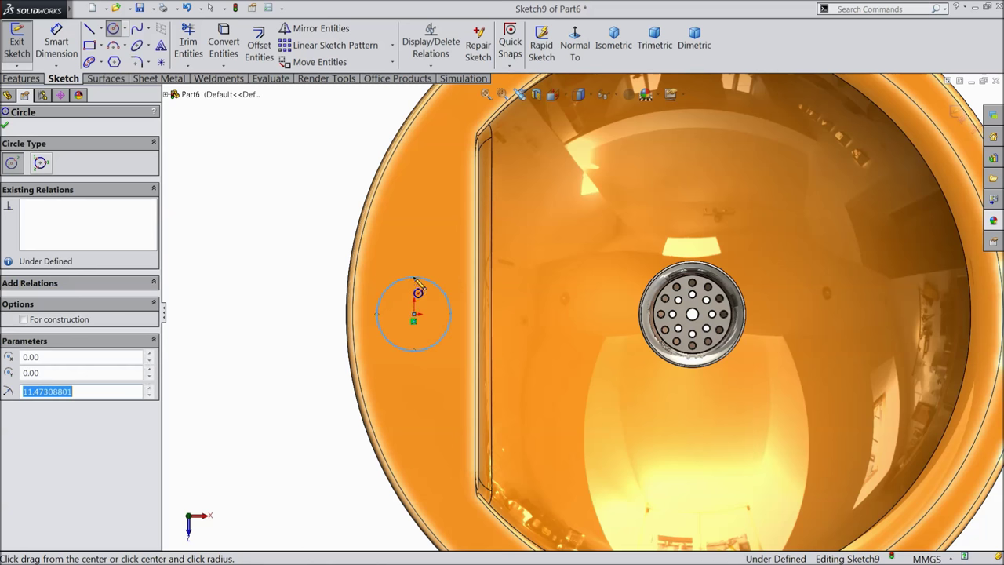
# Step: Dimension the rim circle's diameter to 18 mm
pyautogui.click(56, 43)
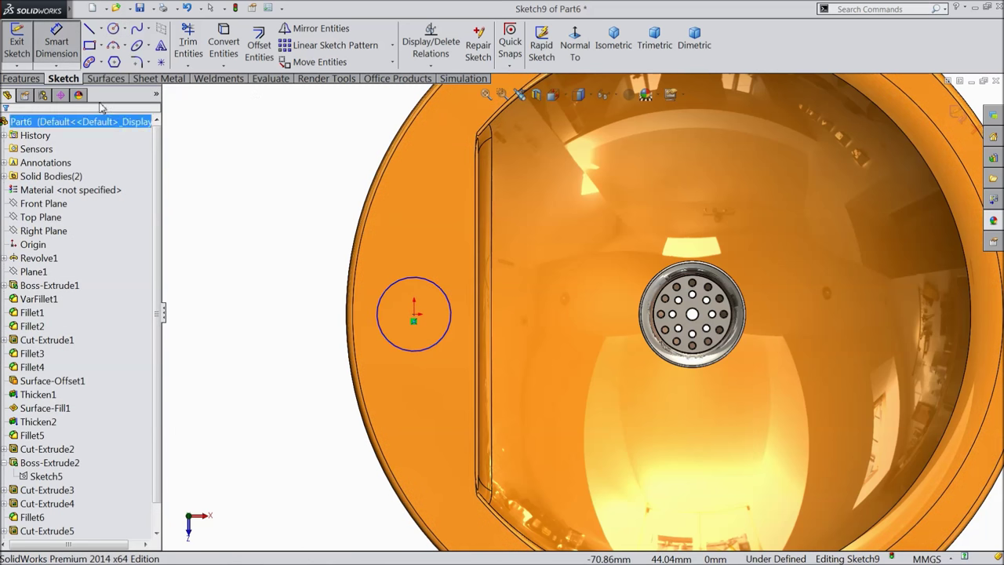
pyautogui.click(381, 313)
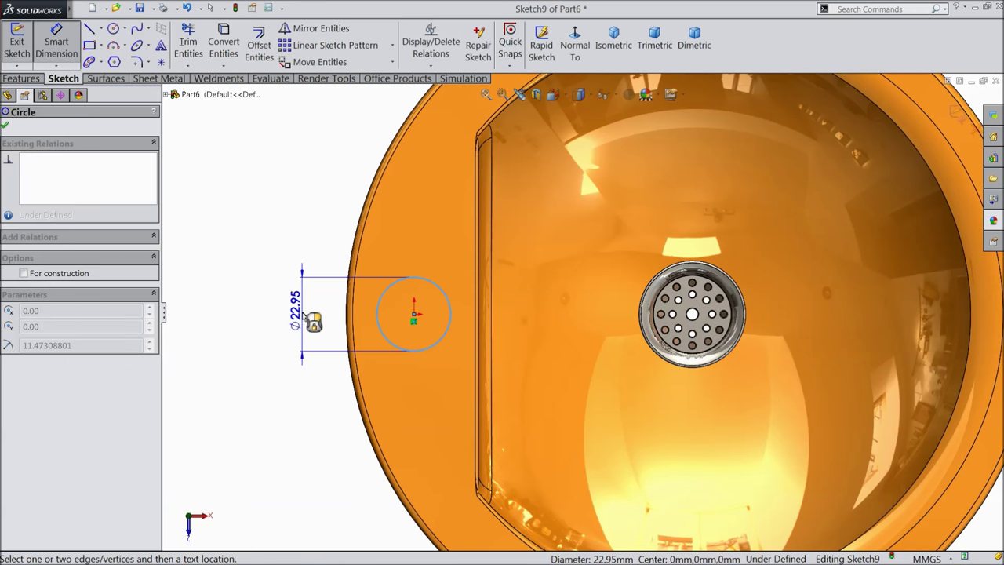
pyautogui.click(312, 320)
pyautogui.write('18')
pyautogui.click(244, 297)
pyautogui.click(5, 126)
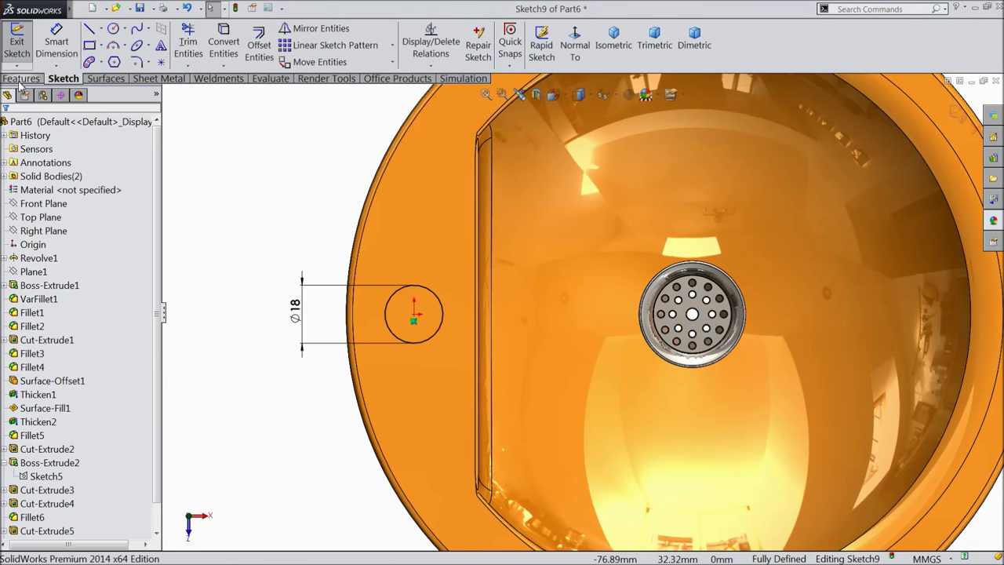
pyautogui.click(21, 78)
pyautogui.click(24, 43)
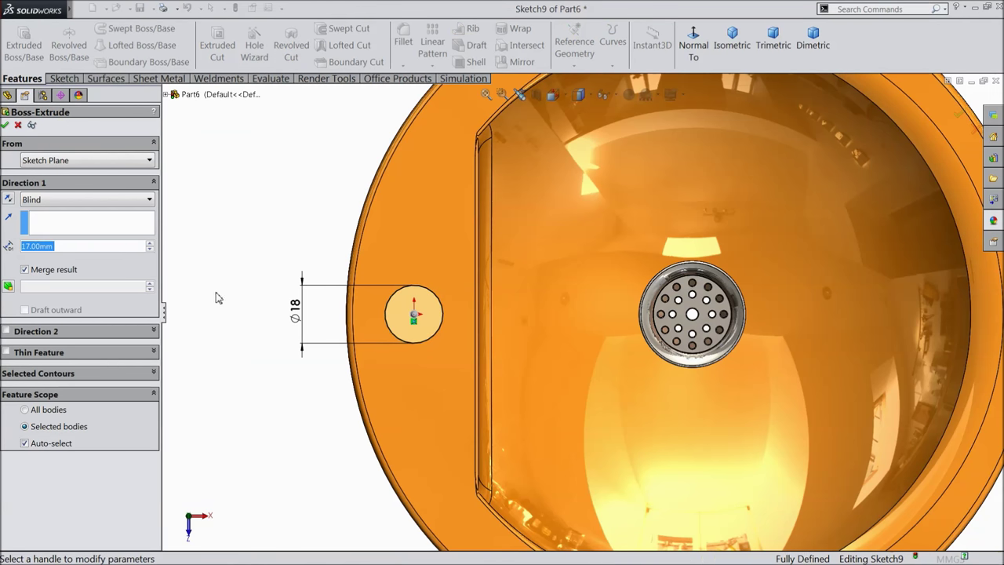
# Step: Extrude the Ø18 circle 16 mm blind as a separate, unmerged cylinder body
pyautogui.moveTo(217, 293); pyautogui.dragTo(214, 188, button='middle')
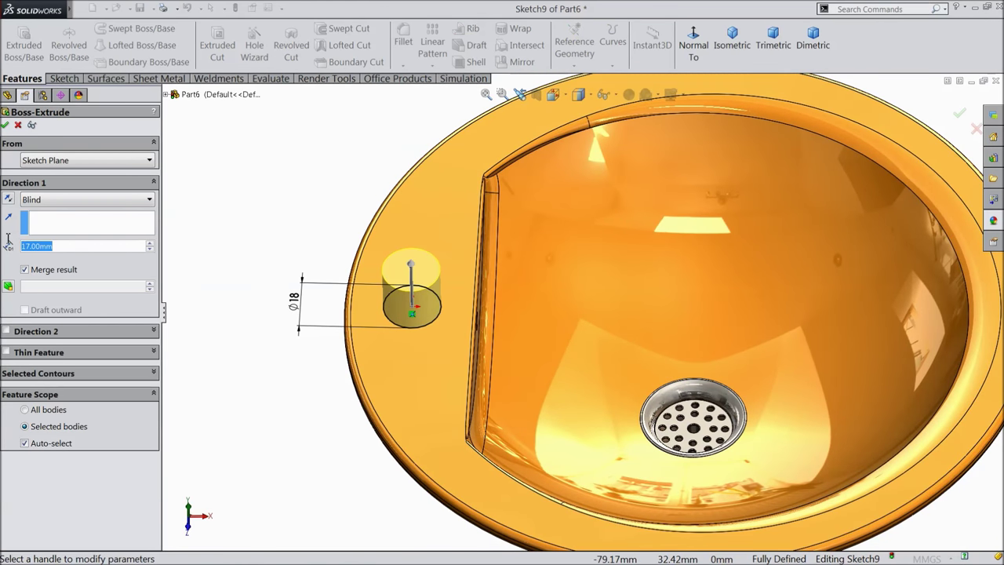
pyautogui.write('16')
pyautogui.press('Return')
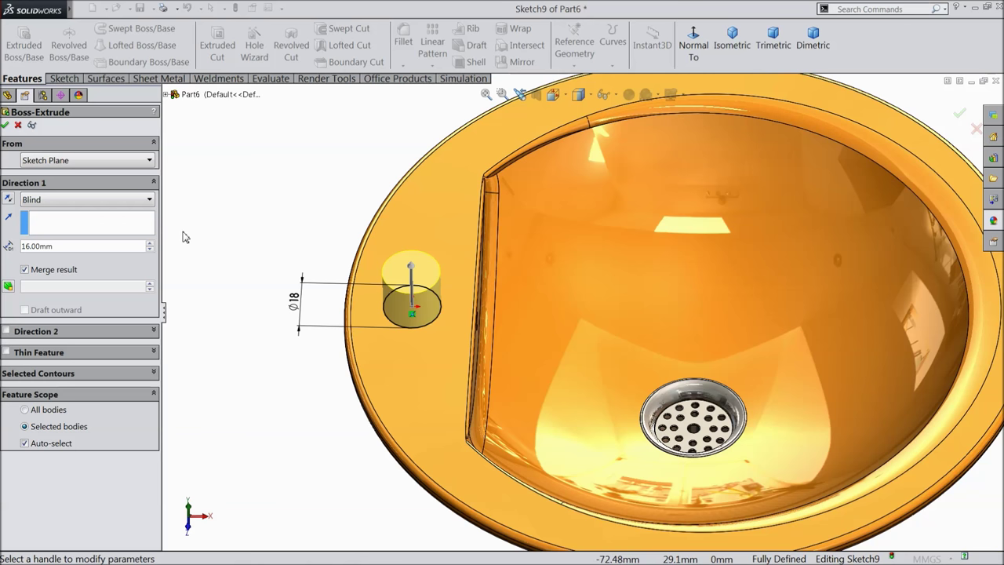
pyautogui.scroll(-3, 462, 319)
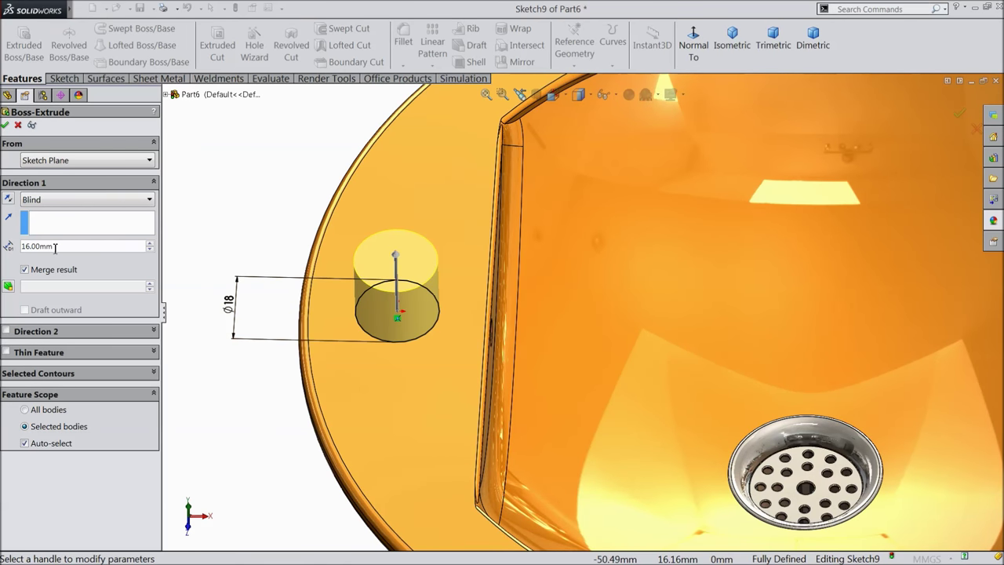
pyautogui.click(24, 269)
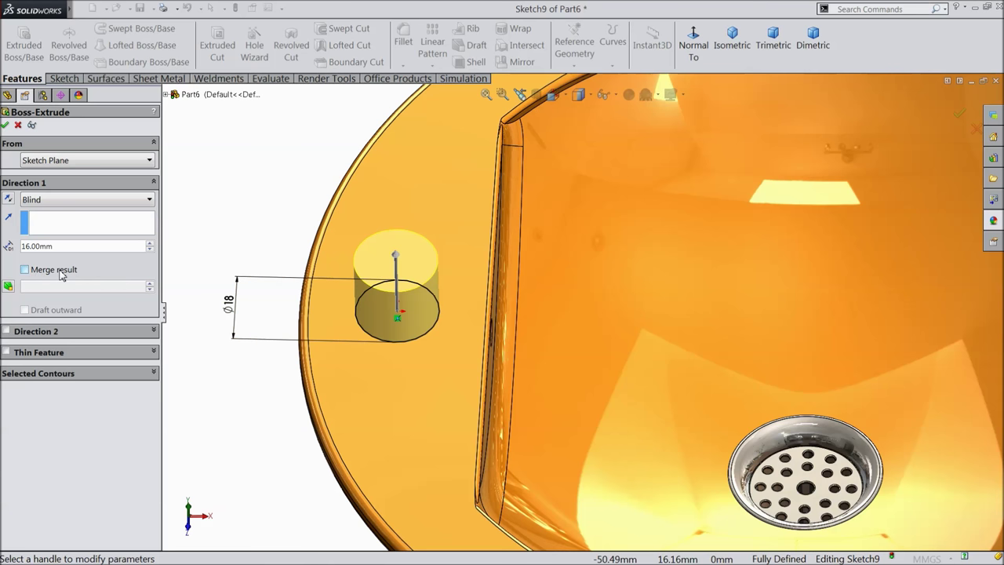
pyautogui.click(5, 125)
pyautogui.scroll(-3, 447, 222)
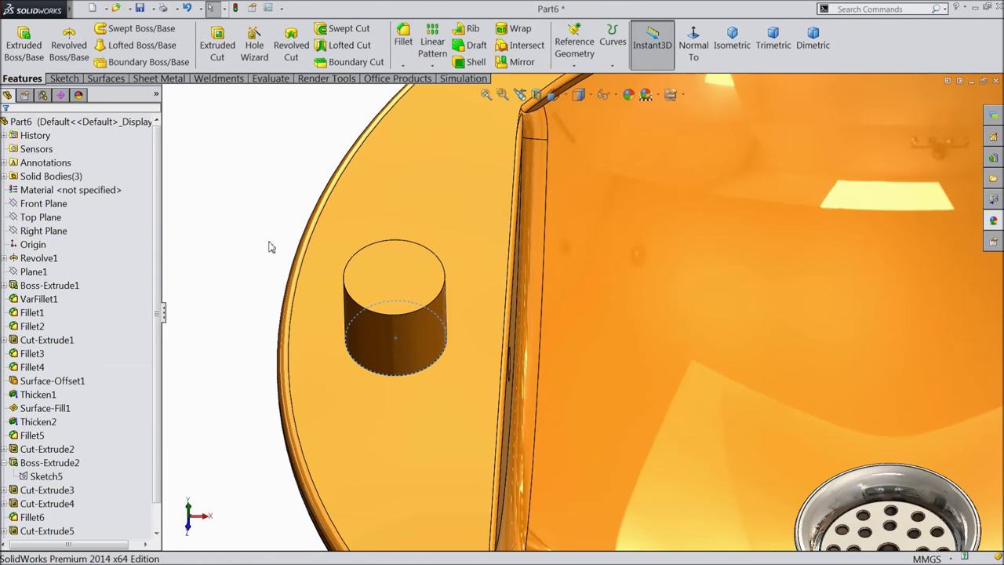
pyautogui.scroll(-2, 157, 440)
# Step: Apply the chromium plate appearance to the Boss-Extrude3 cylinder
pyautogui.click(47, 531)
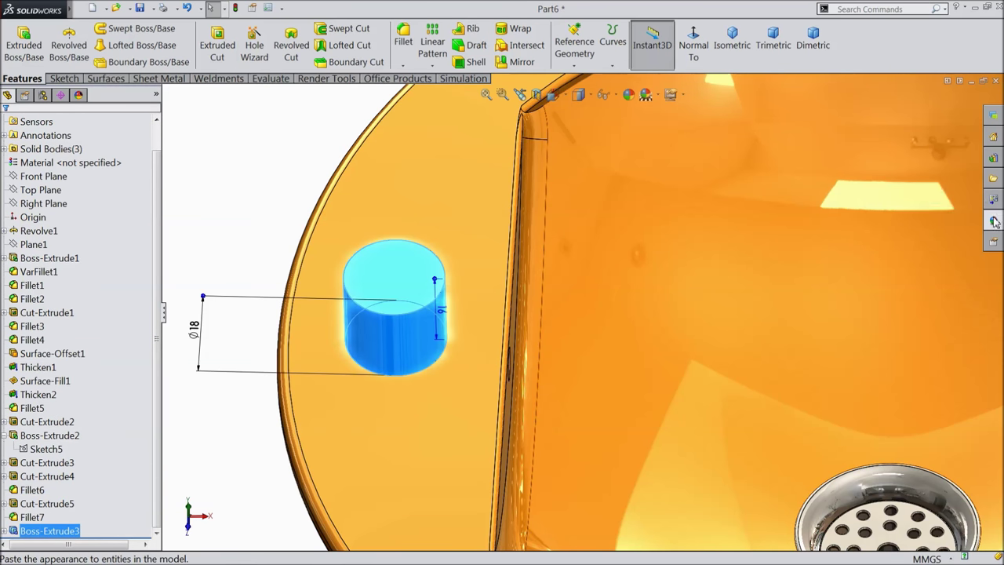
pyautogui.click(991, 222)
pyautogui.click(920, 450)
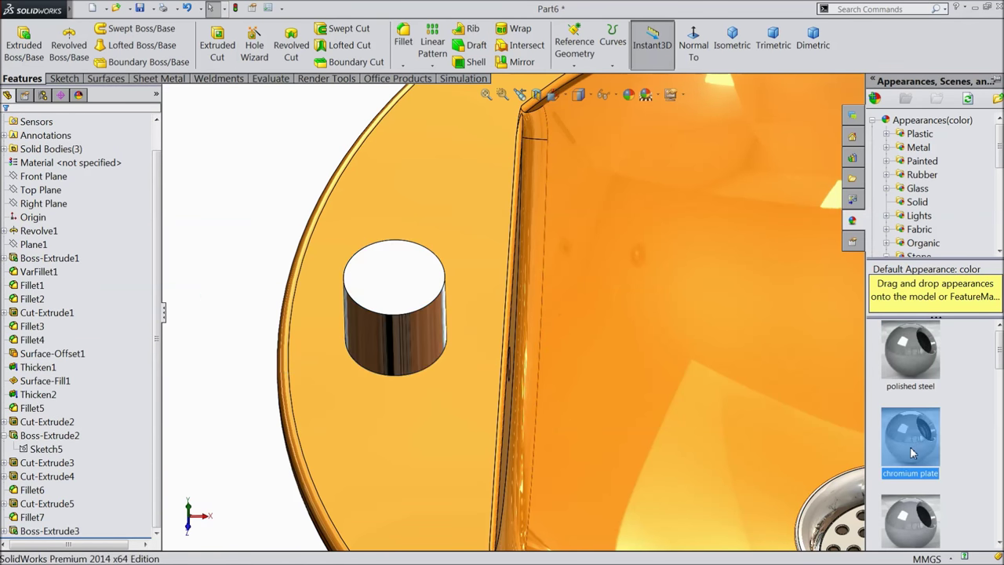
# Step: Open a new sketch on the flat rim face around the cylinder
pyautogui.scroll(3, 520, 365)
pyautogui.moveTo(520, 365); pyautogui.dragTo(461, 354, button='middle')
pyautogui.scroll(-2, 451, 357)
pyautogui.click(450, 357)
pyautogui.click(492, 328)
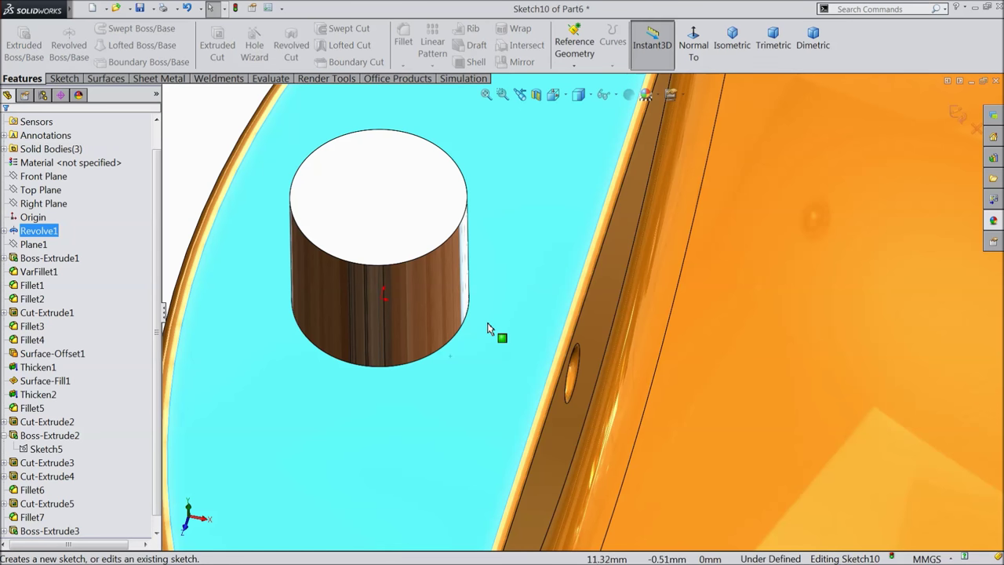
# Step: Draw a circle around the faucet-base cylinder and dimension it to 19 mm diameter
pyautogui.click(63, 79)
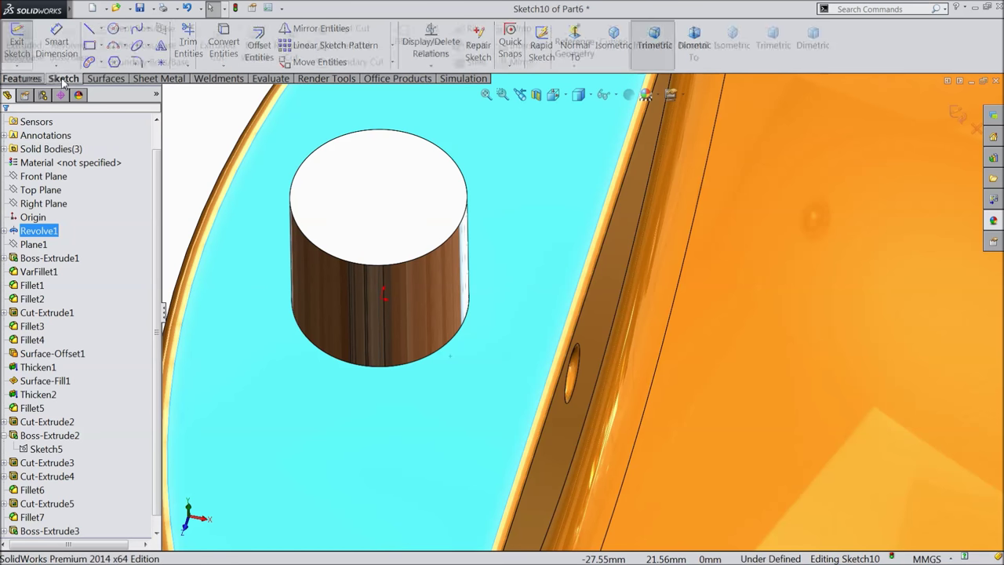
pyautogui.click(113, 29)
pyautogui.moveTo(408, 310)
pyautogui.mouseDown(button='middle')
pyautogui.moveTo(510, 248)
pyautogui.moveTo(510, 312)
pyautogui.moveTo(420, 340)
pyautogui.mouseUp(button='middle')
pyautogui.click(385, 327)
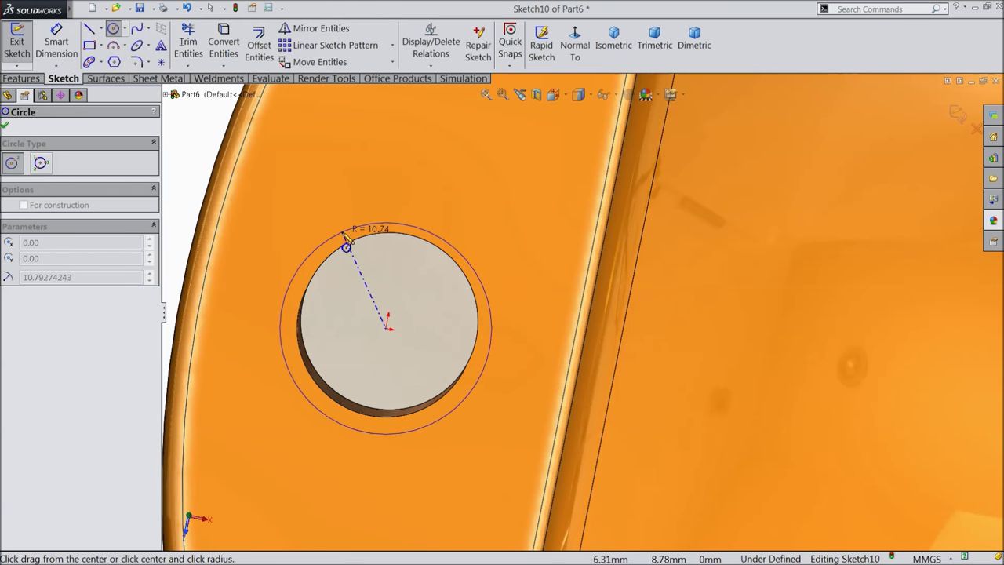
pyautogui.click(344, 227)
pyautogui.click(67, 59)
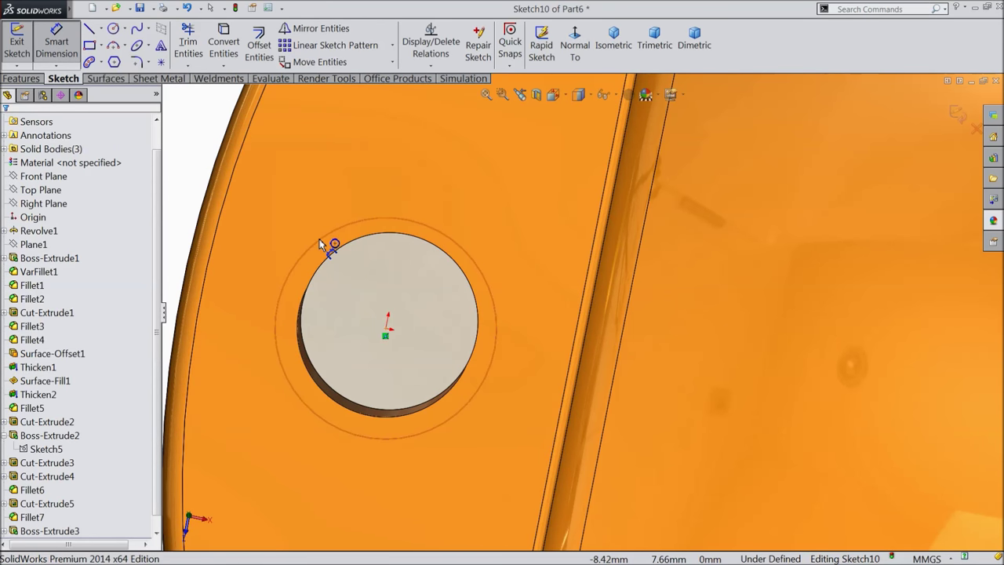
pyautogui.click(327, 242)
pyautogui.click(276, 226)
pyautogui.write('19')
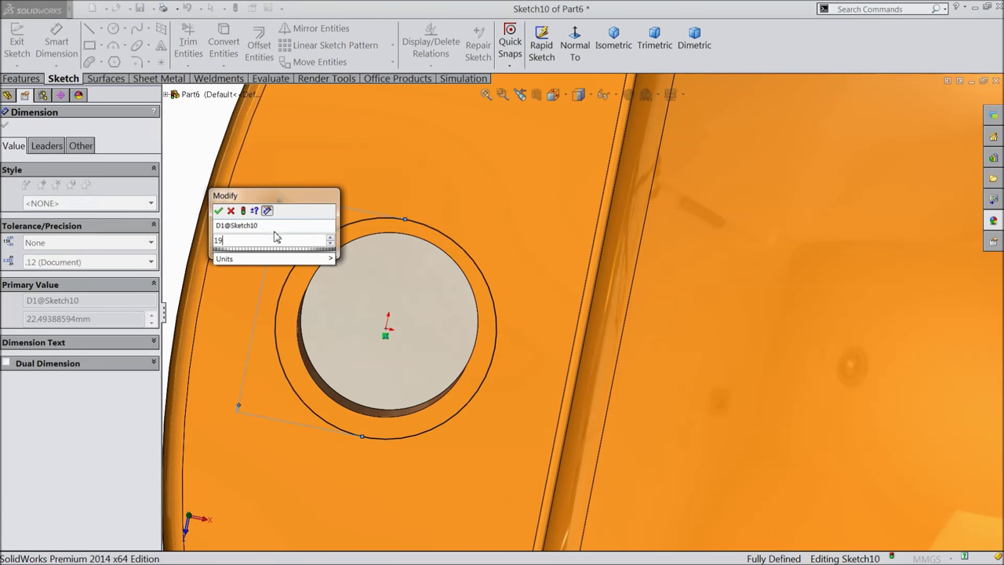
pyautogui.press('Return')
pyautogui.moveTo(430, 377); pyautogui.dragTo(188, 200, button='middle')
# Step: Extrude the 19 mm circle 1 mm blind into a thin disc
pyautogui.click(22, 79)
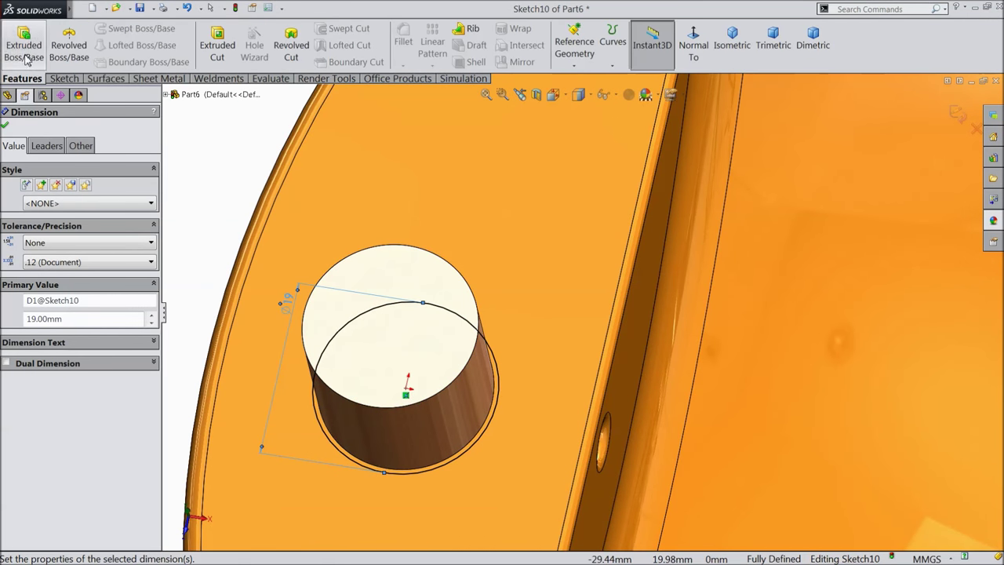
pyautogui.click(23, 45)
pyautogui.write('1')
pyautogui.press('Return')
pyautogui.moveTo(224, 218); pyautogui.dragTo(290, 228, button='middle')
pyautogui.scroll(-5, 452, 389)
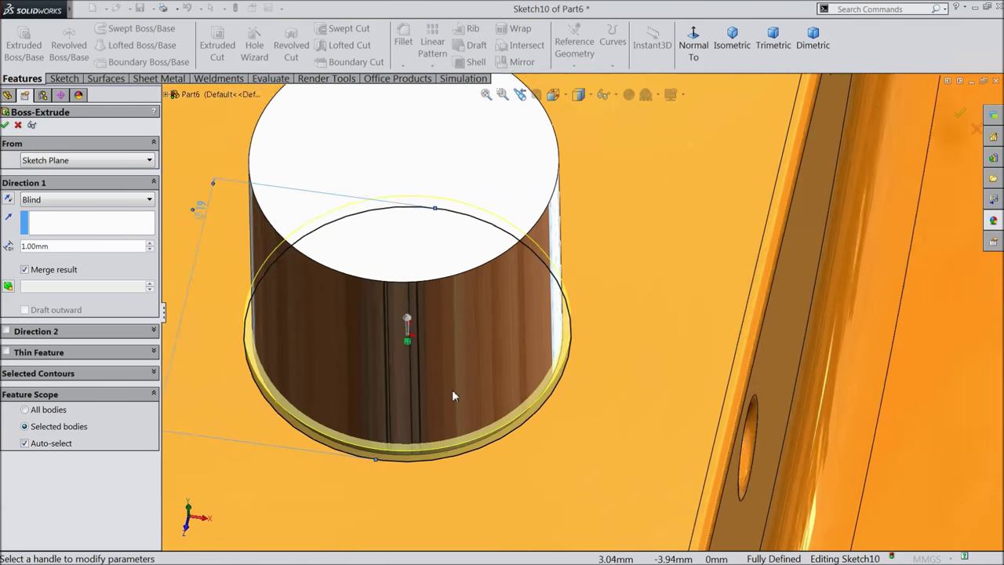
pyautogui.click(6, 124)
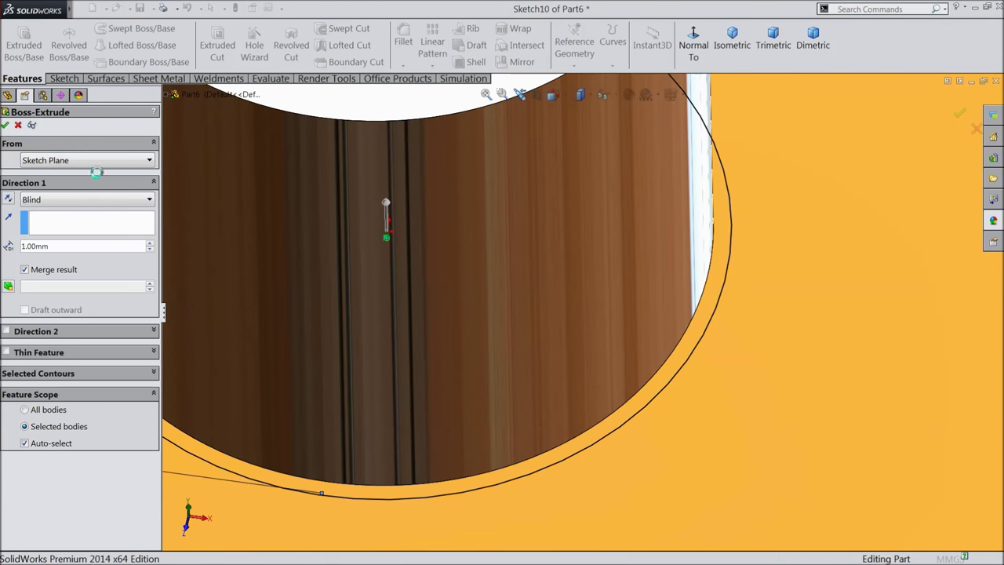
pyautogui.scroll(4, 409, 341)
pyautogui.scroll(2, 489, 377)
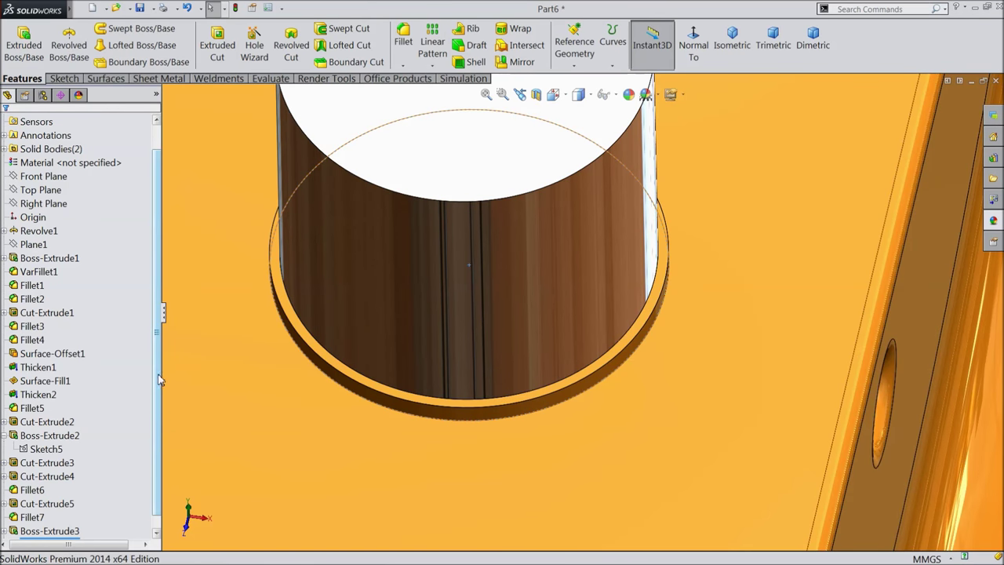
pyautogui.scroll(-1, 159, 379)
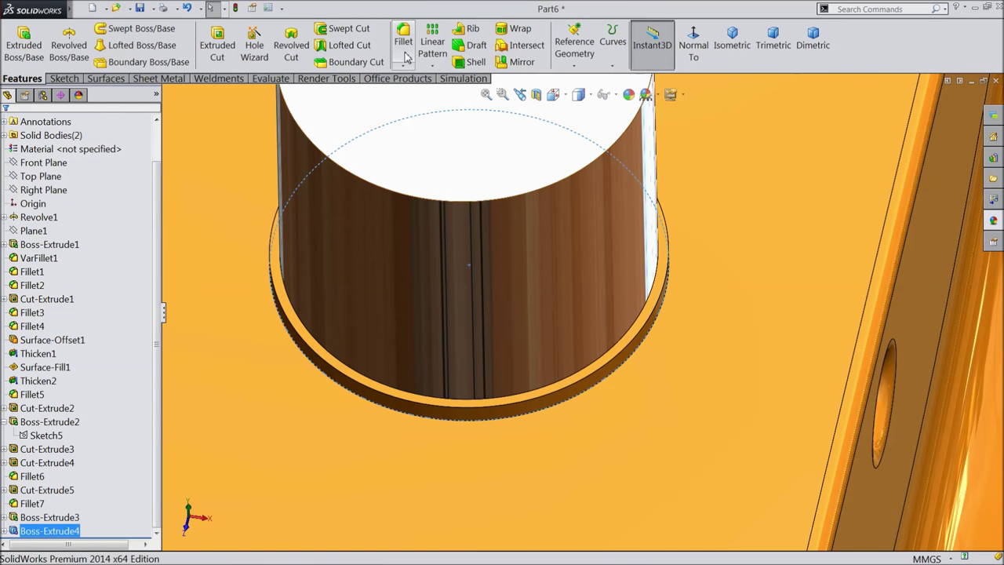
# Step: Chamfer the thin disc's bottom edge 0.5 mm at 45°
pyautogui.click(405, 54)
pyautogui.click(19, 127)
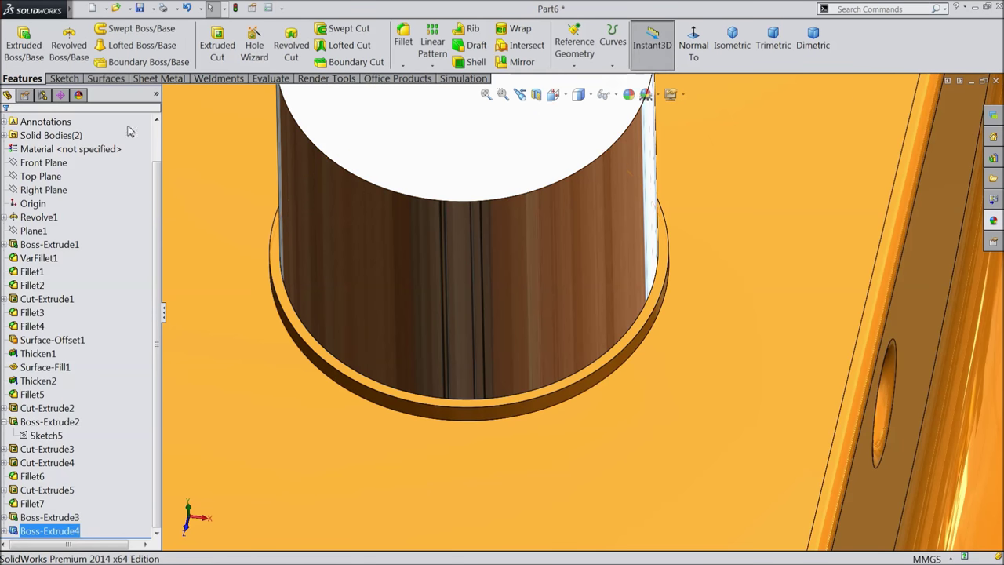
pyautogui.click(403, 65)
pyautogui.click(423, 94)
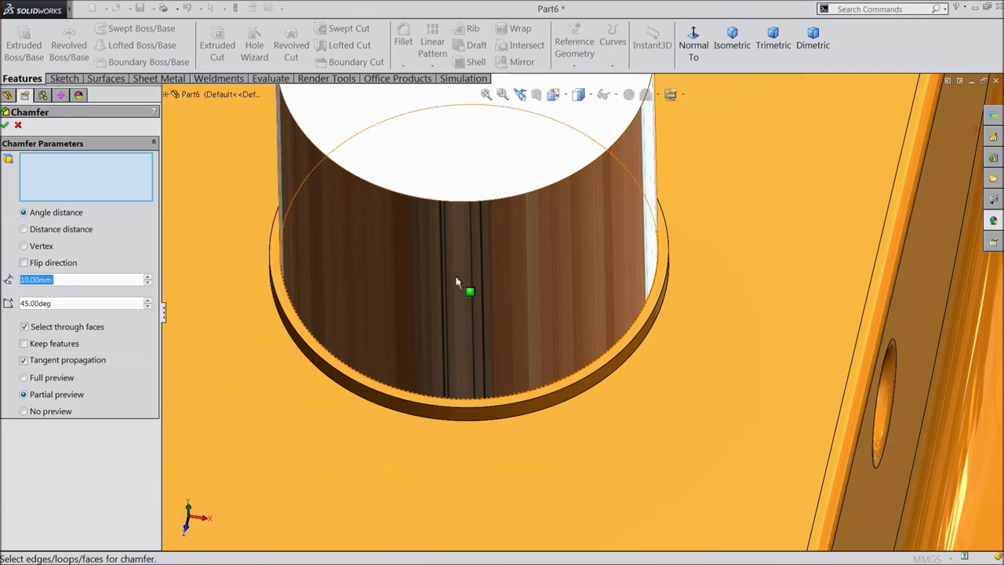
pyautogui.write('0.5')
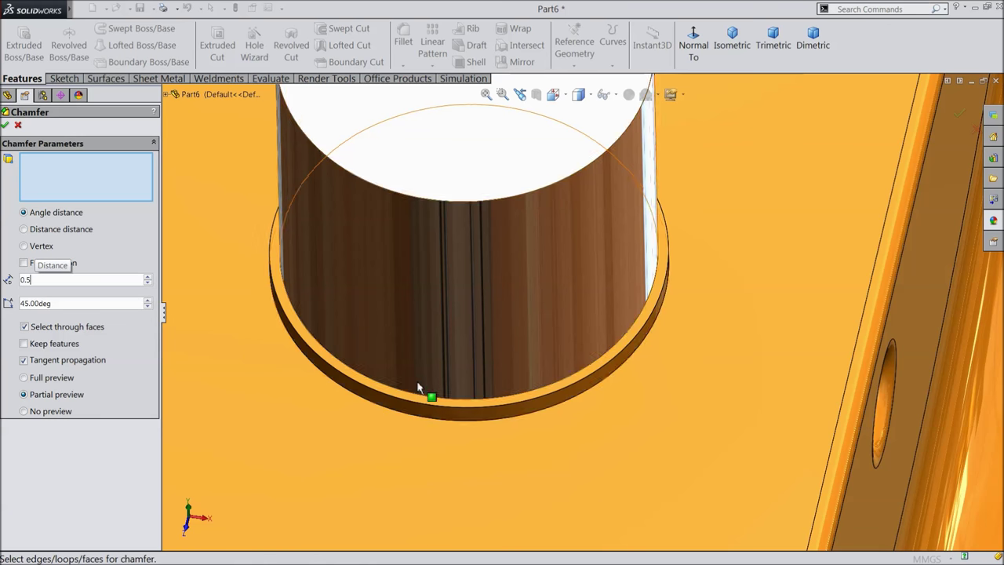
pyautogui.scroll(-3, 470, 412)
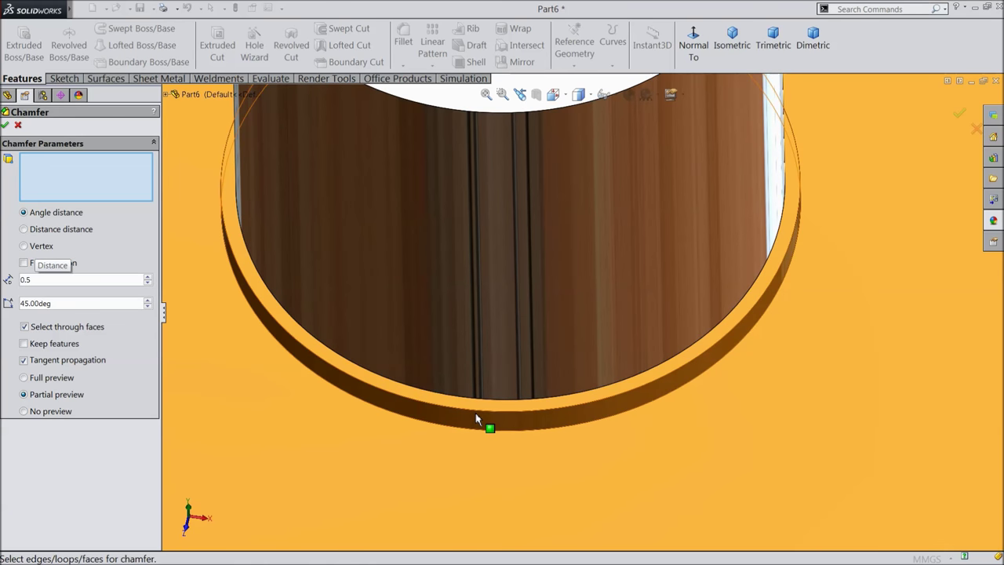
pyautogui.click(478, 413)
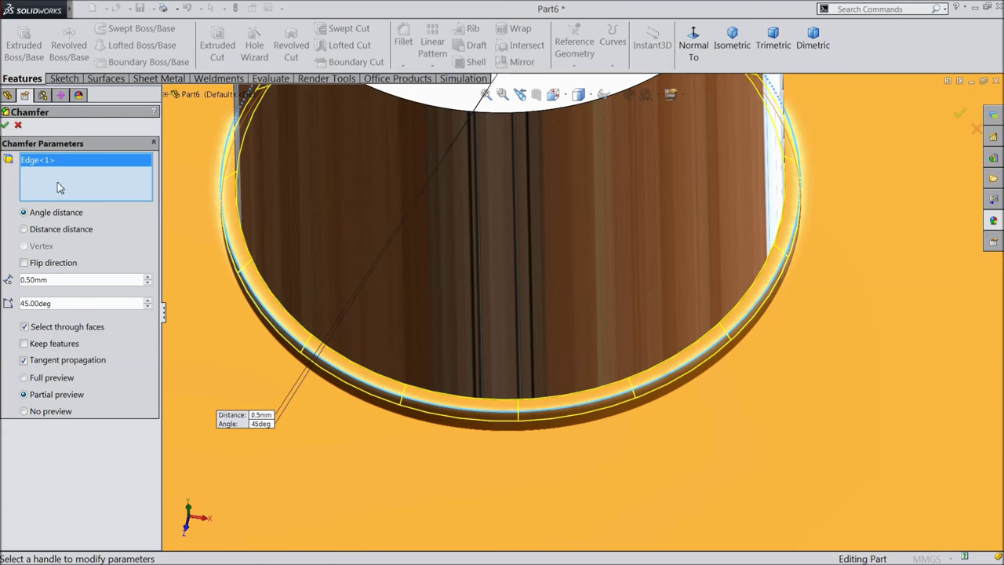
pyautogui.click(6, 125)
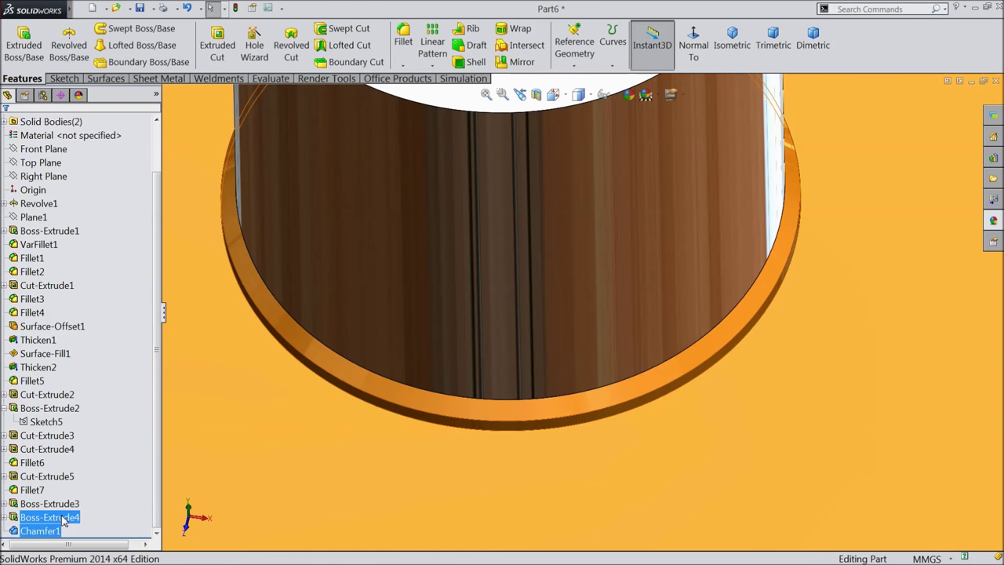
# Step: Apply the Chromium Plate appearance to the chamfered collar
pyautogui.click(994, 222)
pyautogui.click(900, 463)
pyautogui.moveTo(696, 396); pyautogui.dragTo(696, 374)
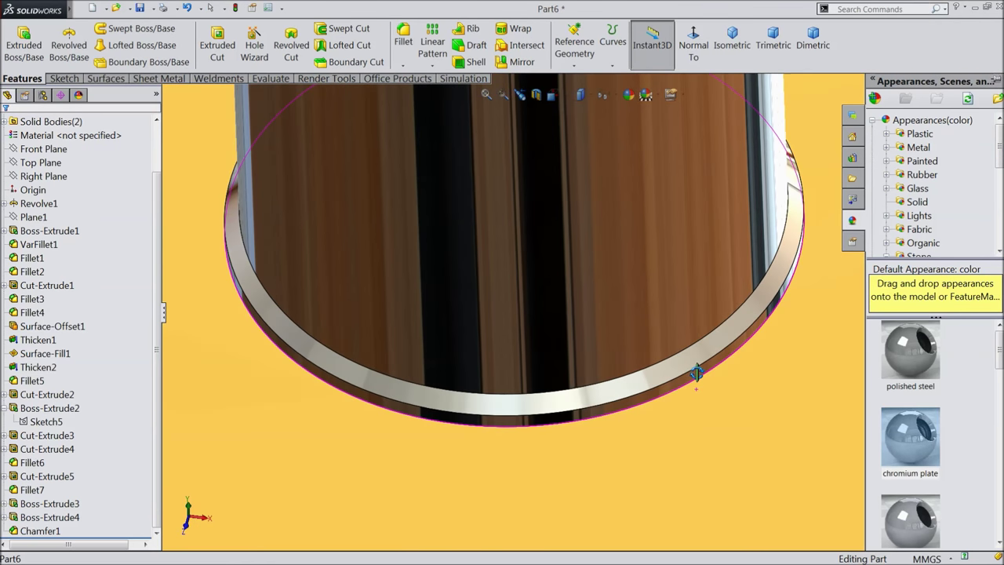
pyautogui.scroll(8, 681, 369)
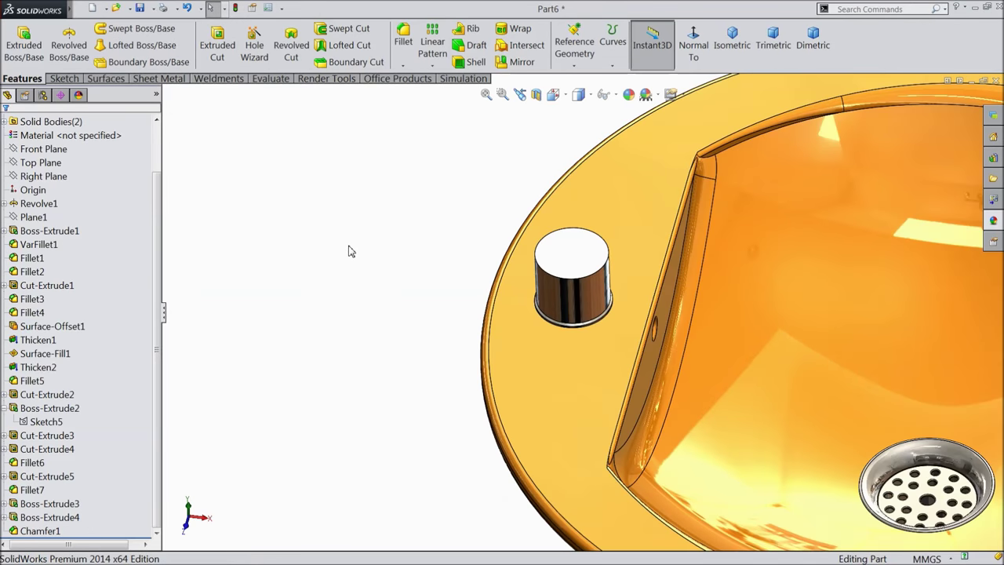
pyautogui.scroll(3, 365, 251)
pyautogui.moveTo(377, 251)
pyautogui.mouseDown(button='middle')
pyautogui.moveTo(348, 242)
pyautogui.moveTo(366, 264)
pyautogui.mouseUp(button='middle')
pyautogui.scroll(2, 673, 328)
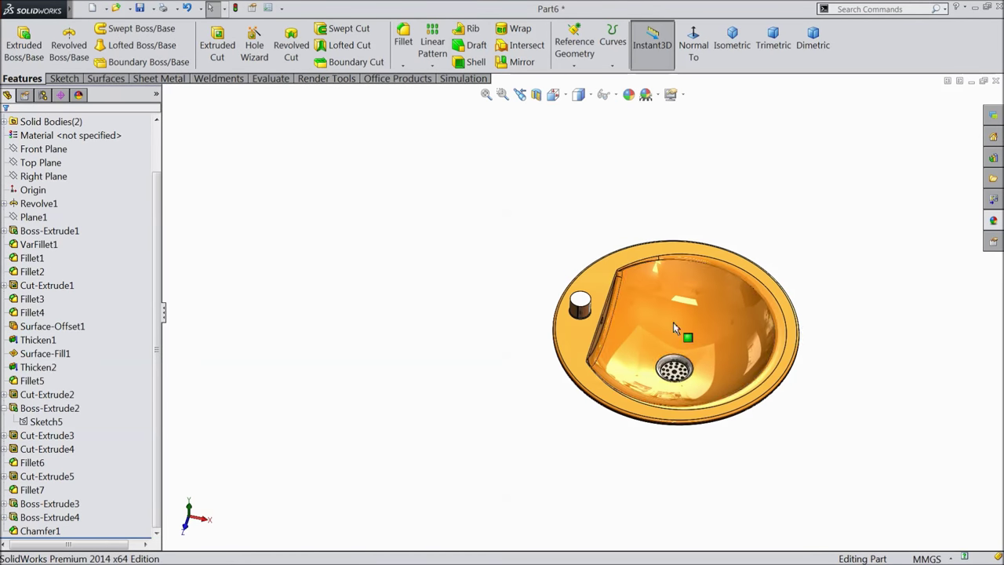
pyautogui.scroll(-3, 776, 342)
pyautogui.moveTo(777, 343); pyautogui.dragTo(758, 345, button='middle')
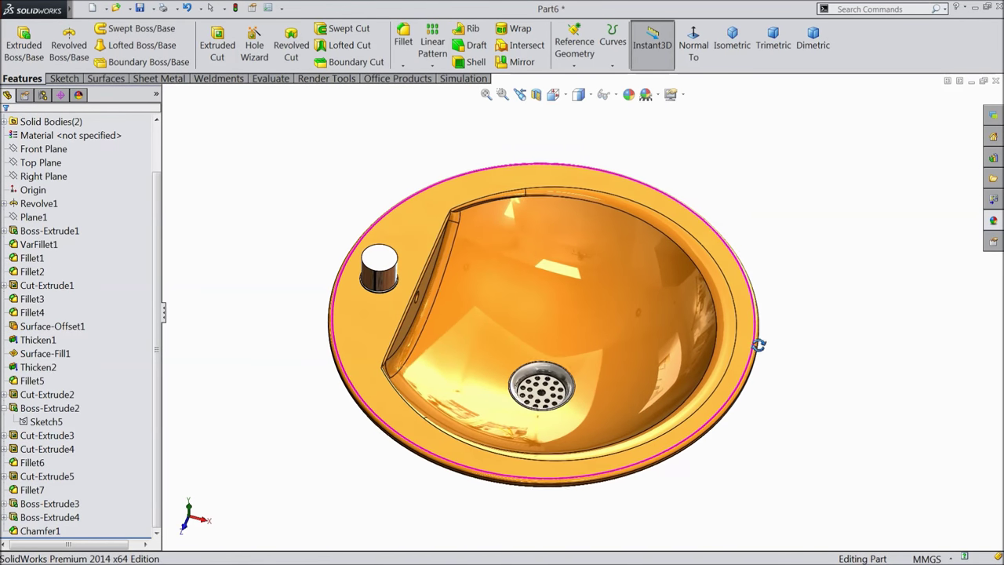
pyautogui.scroll(-2, 608, 372)
# Step: Create Plane2 as a reference plane 12 mm in front of the Front Plane
pyautogui.click(51, 163)
pyautogui.click(43, 149)
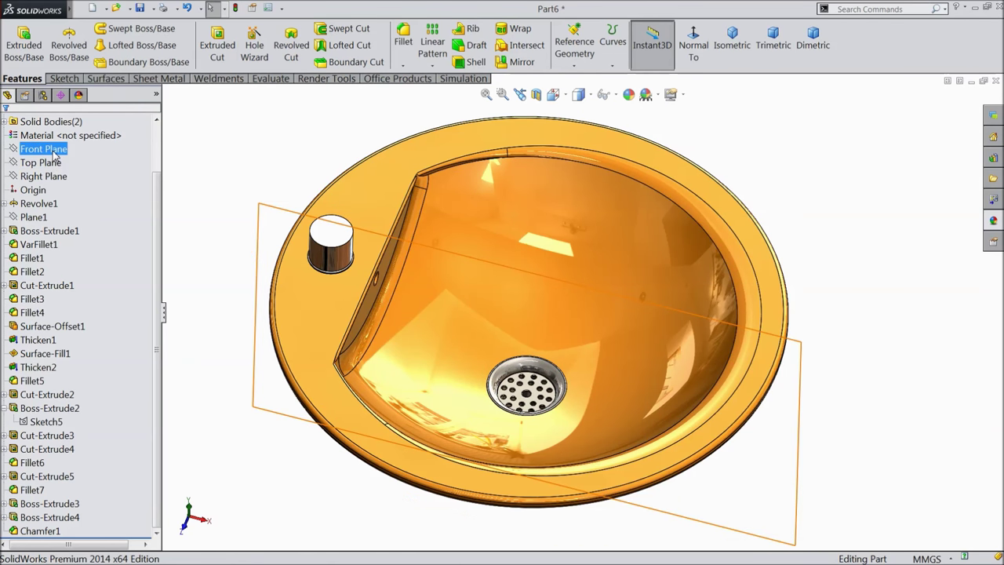
pyautogui.click(574, 66)
pyautogui.click(583, 80)
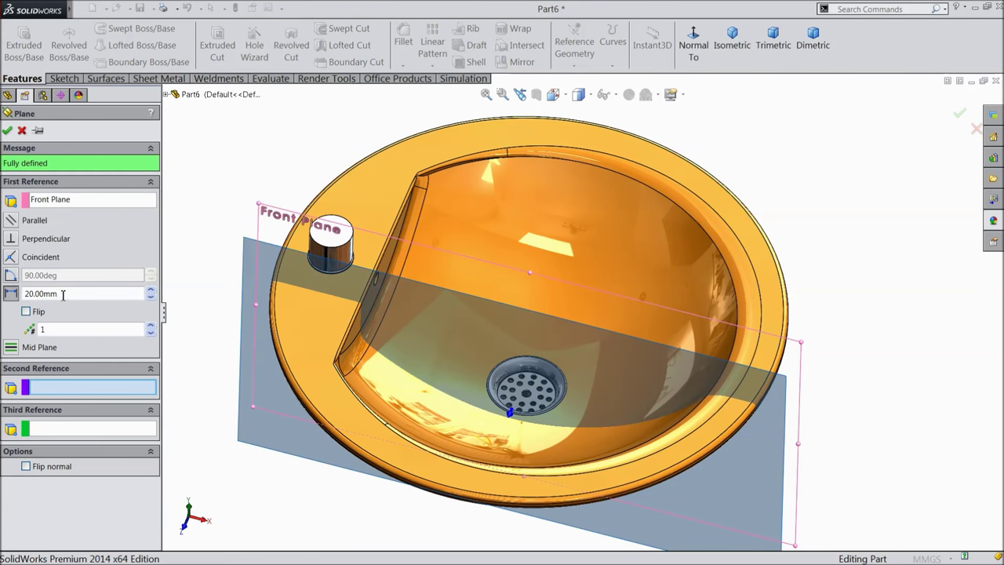
pyautogui.moveTo(63, 294); pyautogui.dragTo(22, 293)
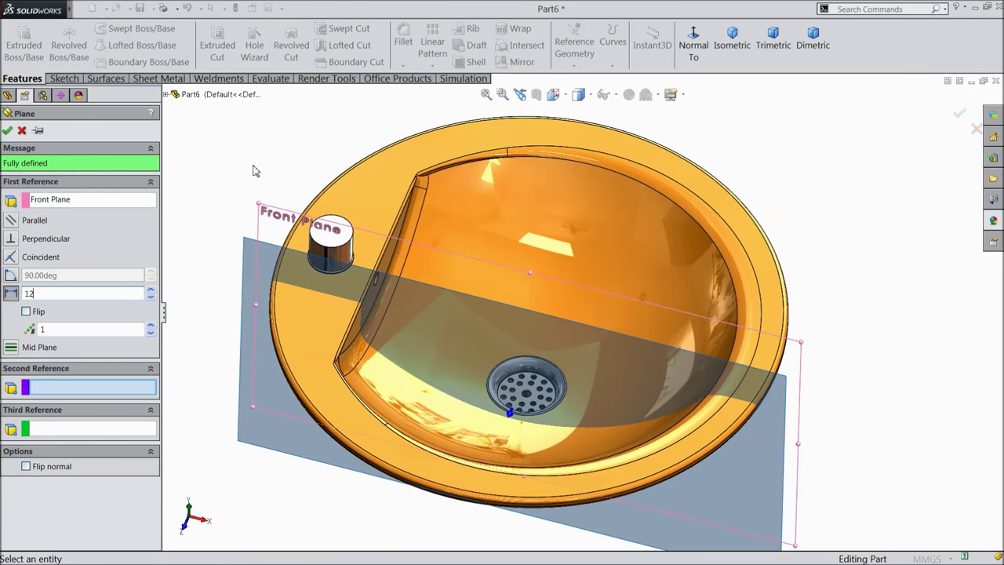
pyautogui.press('Return')
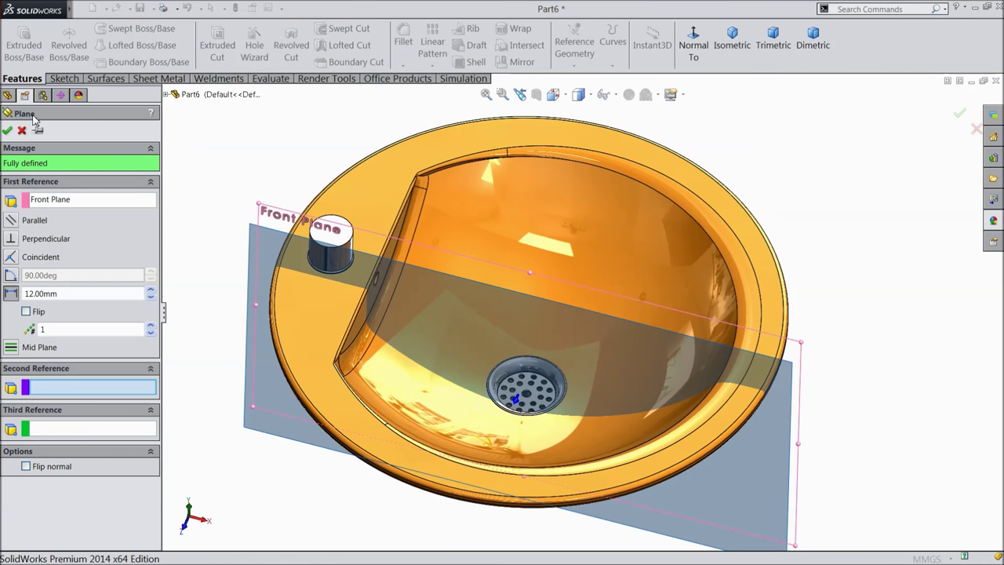
pyautogui.click(7, 130)
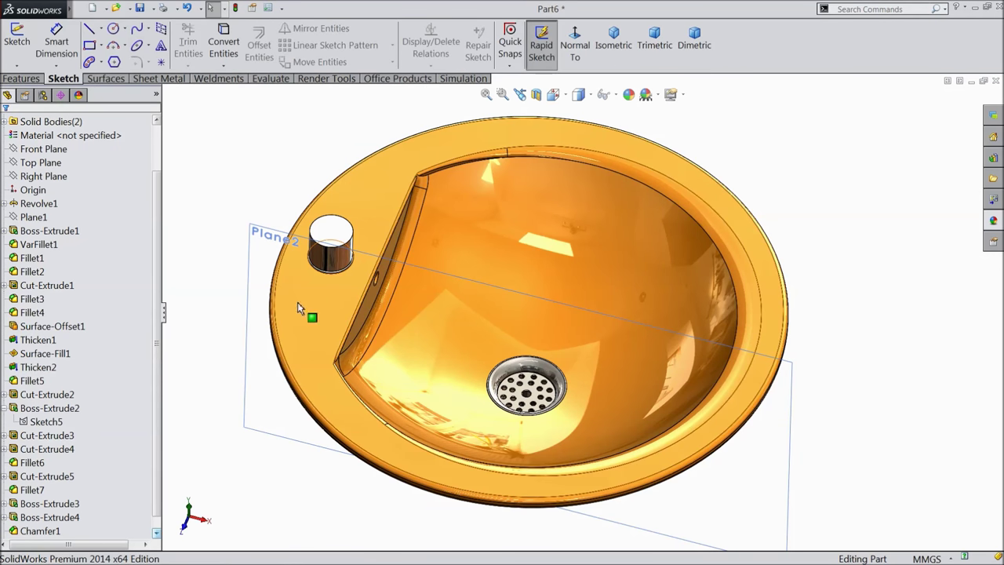
# Step: Sketch a Ø19.055 mm circle on Plane2 across the faucet base's top
pyautogui.click(273, 239)
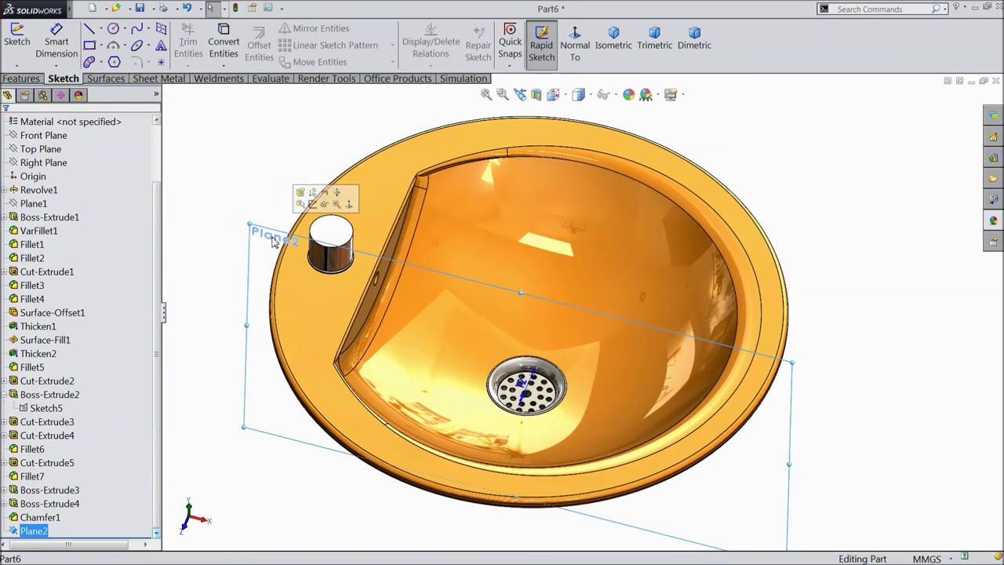
pyautogui.click(312, 204)
pyautogui.click(575, 48)
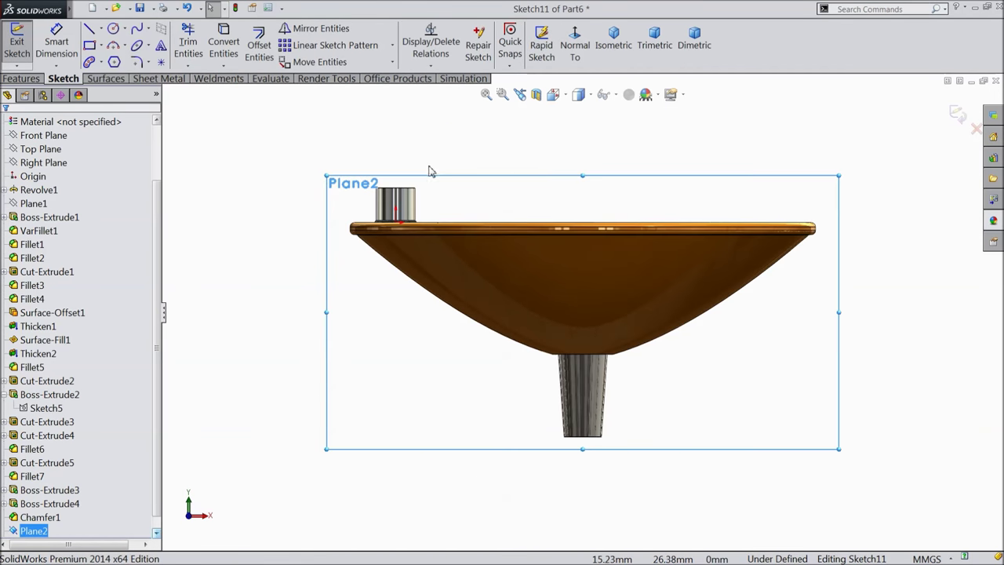
pyautogui.scroll(-4, 403, 275)
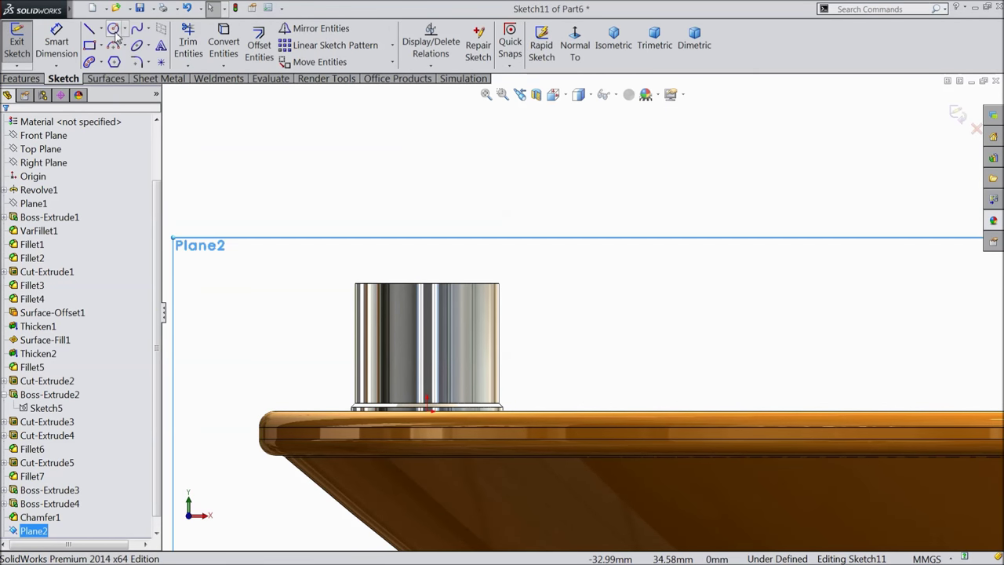
pyautogui.click(114, 30)
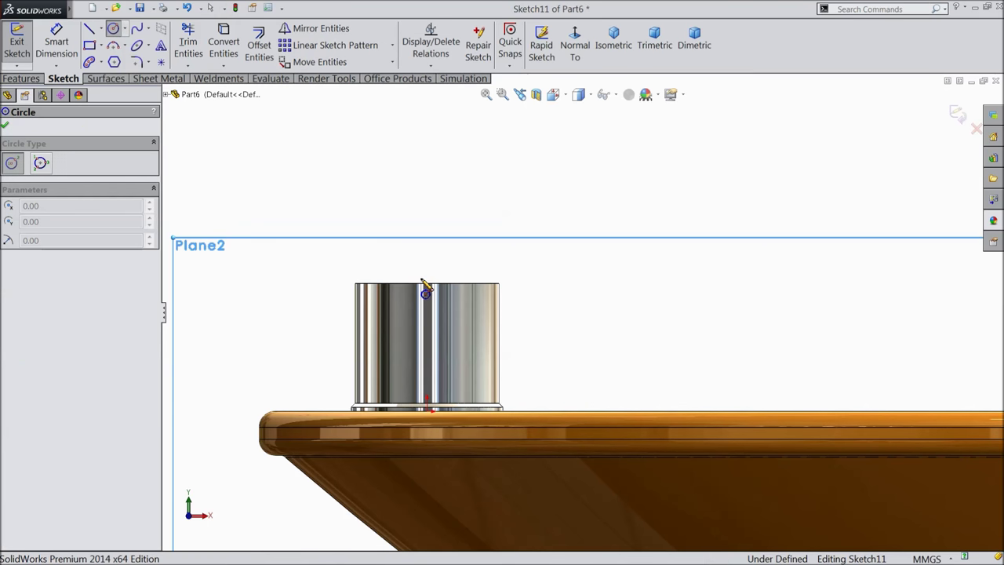
pyautogui.moveTo(425, 282)
pyautogui.mouseDown()
pyautogui.moveTo(413, 225)
pyautogui.moveTo(388, 217)
pyautogui.mouseUp()
pyautogui.click(56, 44)
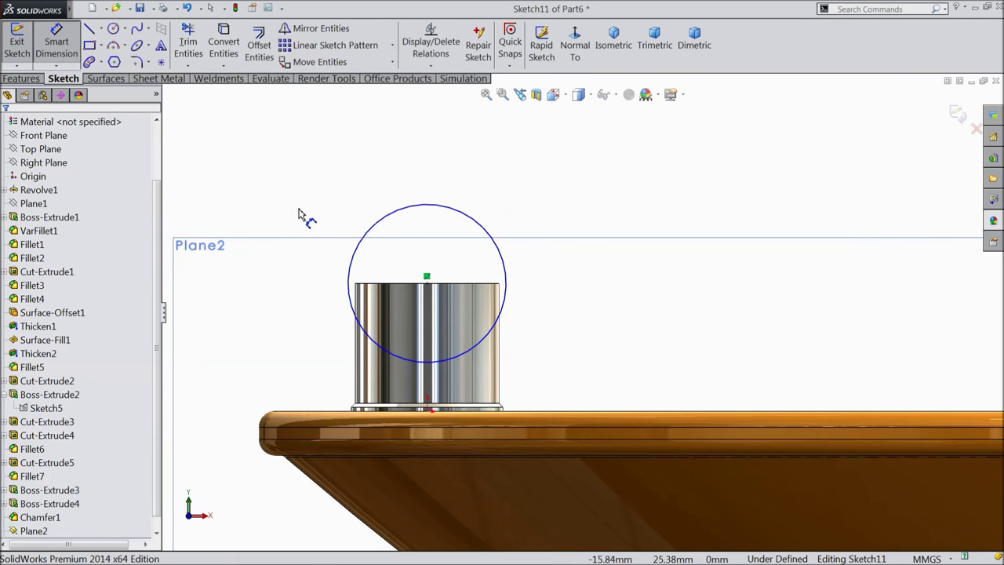
pyautogui.click(350, 269)
pyautogui.click(330, 268)
pyautogui.write('19.')
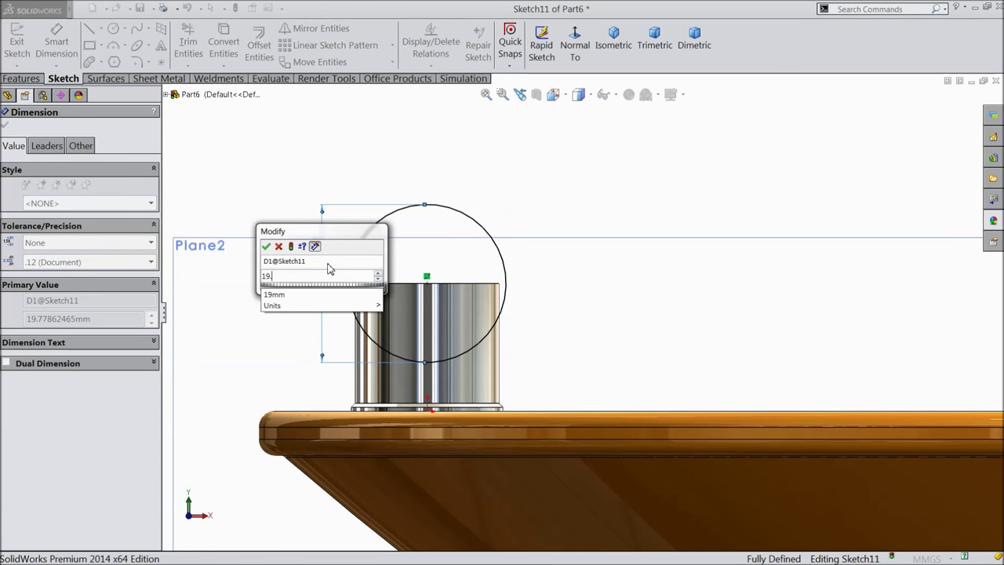
pyautogui.write('055')
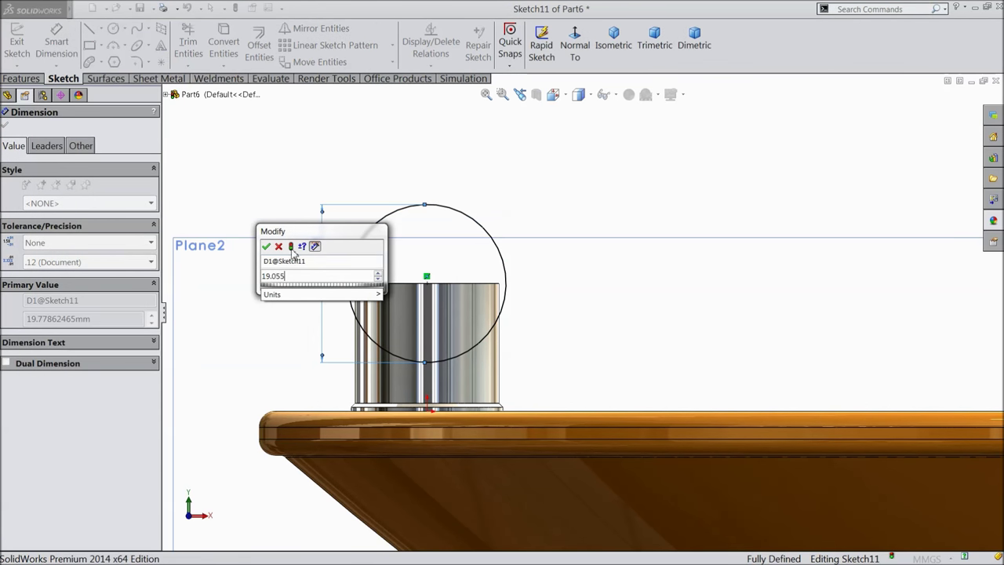
pyautogui.click(266, 248)
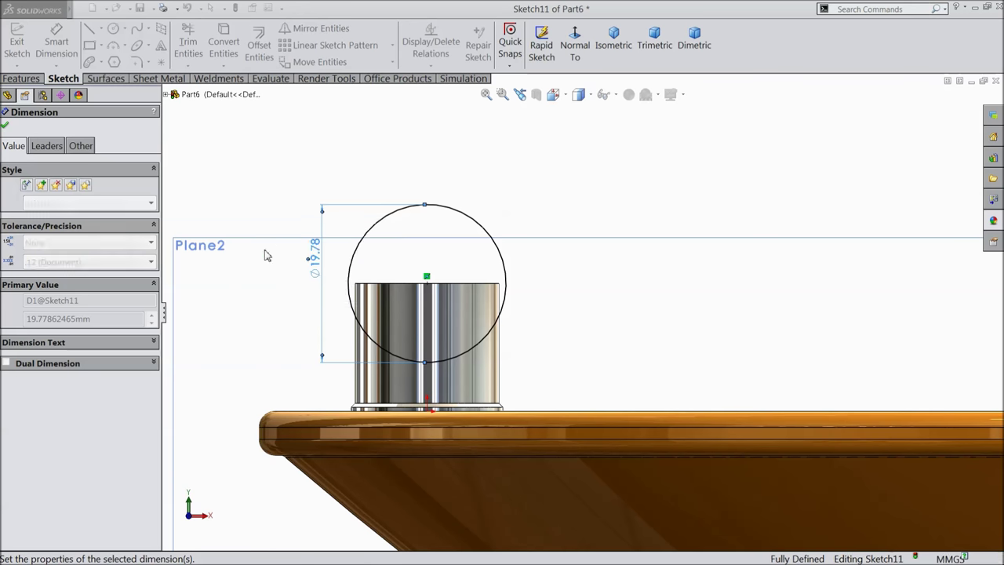
# Step: Extrude the circle 33 mm in the reversed direction to form the spout
pyautogui.click(31, 80)
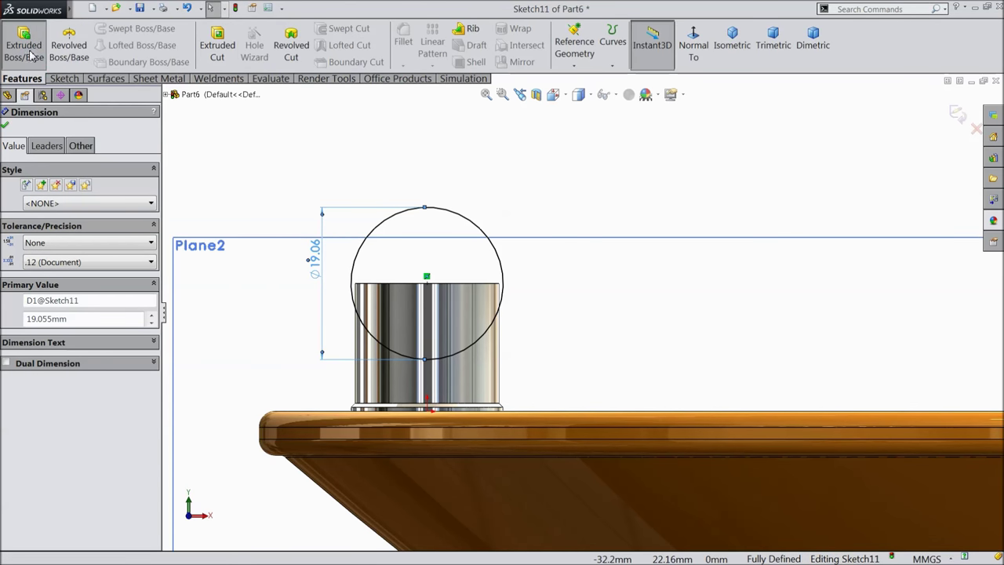
pyautogui.click(29, 55)
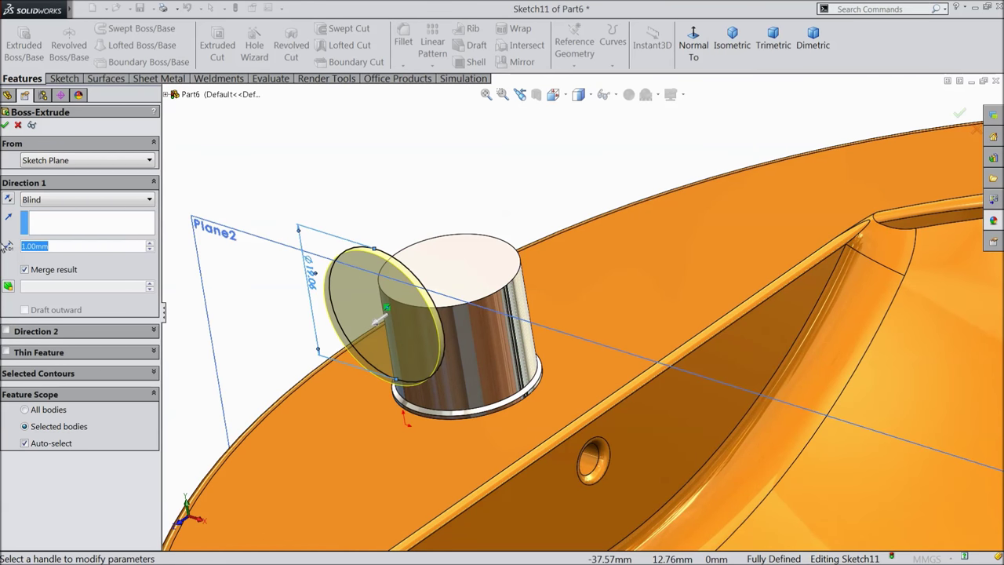
pyautogui.write('33')
pyautogui.press('Return')
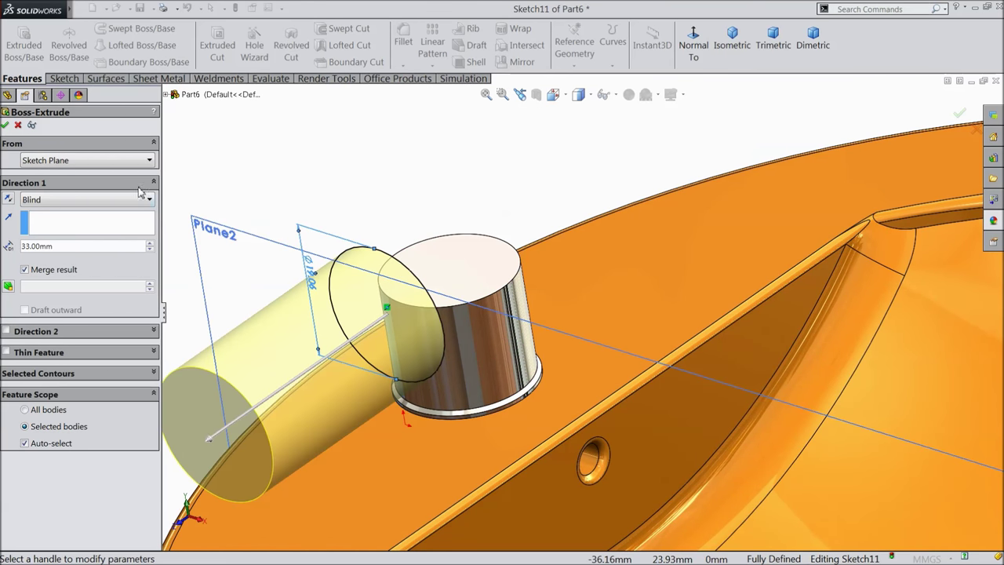
pyautogui.click(8, 201)
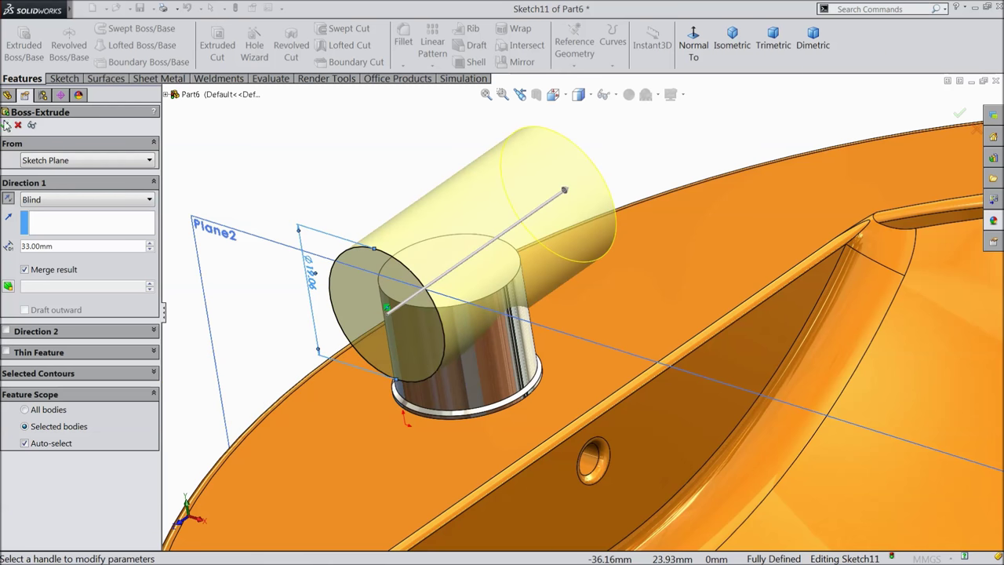
pyautogui.click(6, 125)
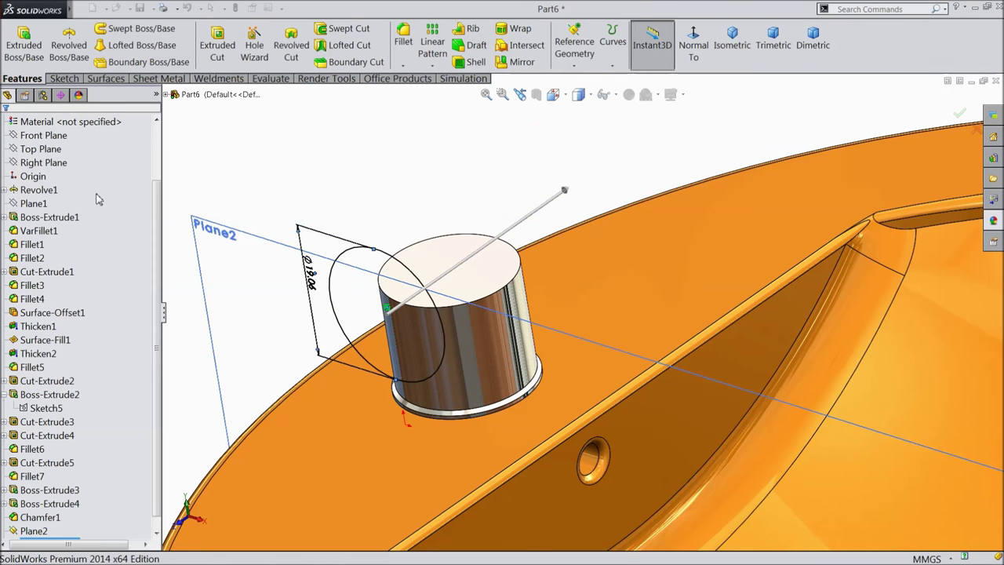
# Step: Expand Solid Bodies and select the Fillet6 and Boss-Extrude5 bodies
pyautogui.scroll(1, 275, 255)
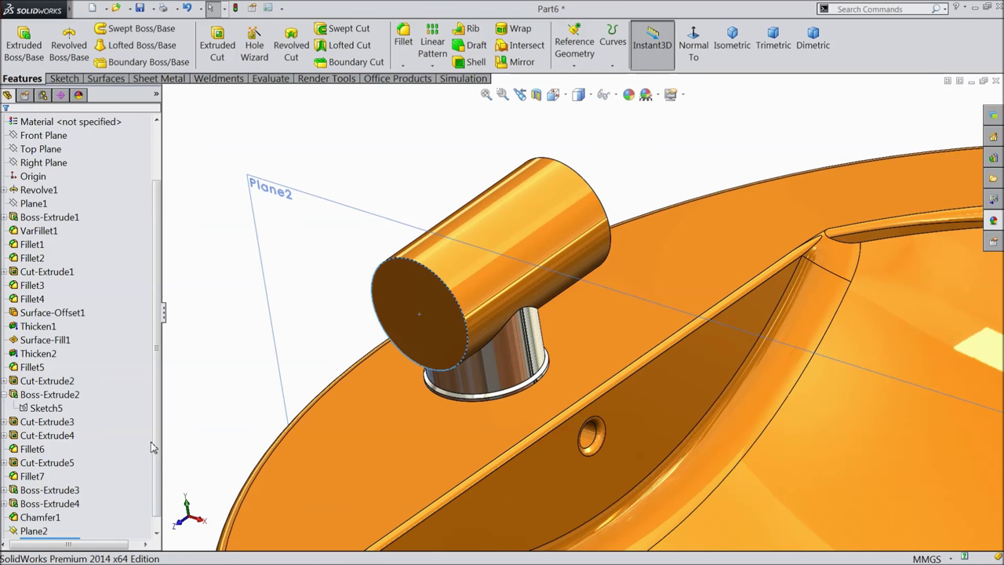
pyautogui.scroll(-1, 157, 479)
pyautogui.moveTo(157, 339); pyautogui.dragTo(160, 235)
pyautogui.click(29, 177)
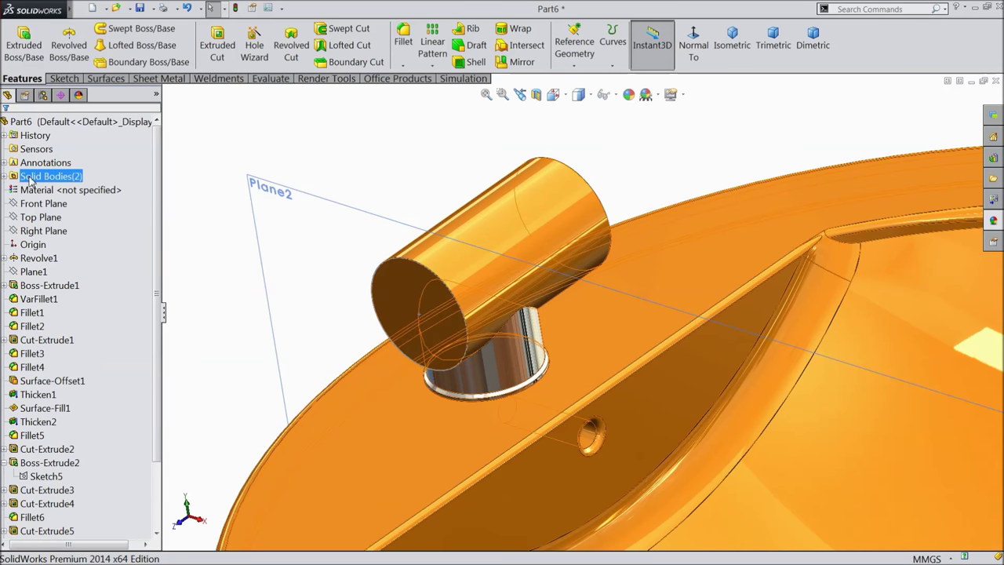
pyautogui.click(4, 177)
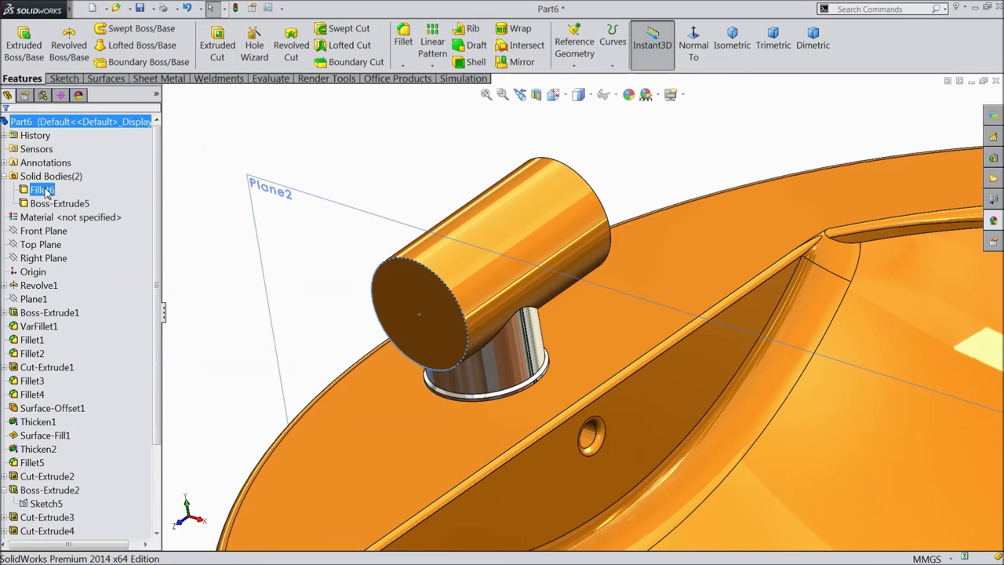
pyautogui.click(44, 190)
pyautogui.click(38, 204)
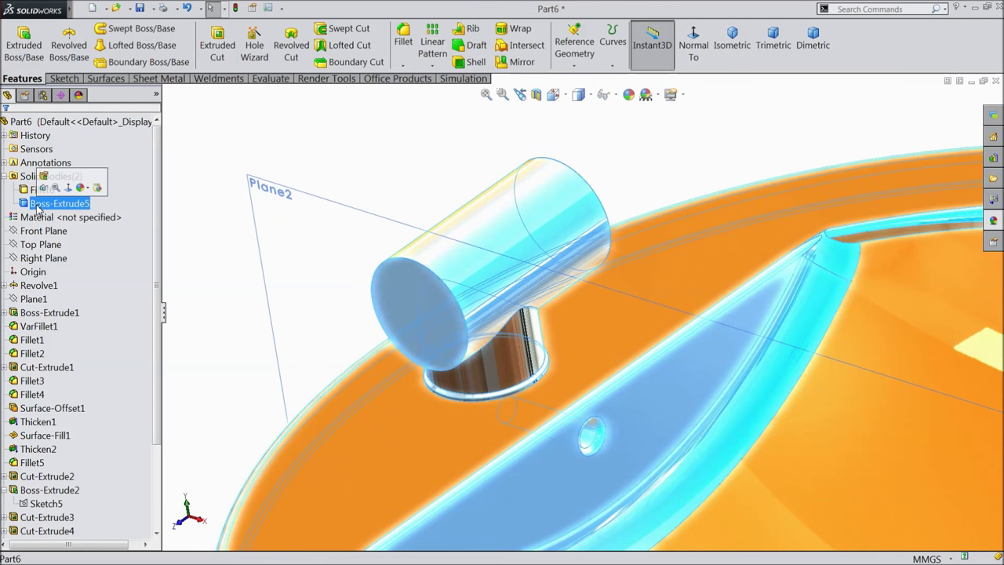
# Step: Zoom to fit the whole sink, reselect Fillet6, then select the spout cylinder
pyautogui.press('z')
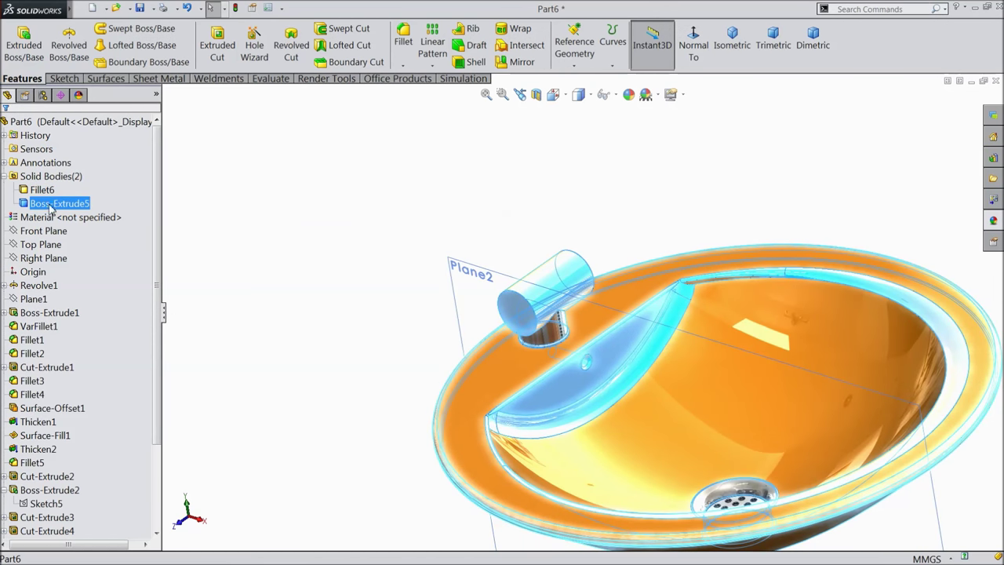
pyautogui.keyDown('ctrl'); pyautogui.click(42, 192); pyautogui.keyUp('ctrl')
pyautogui.click(42, 192)
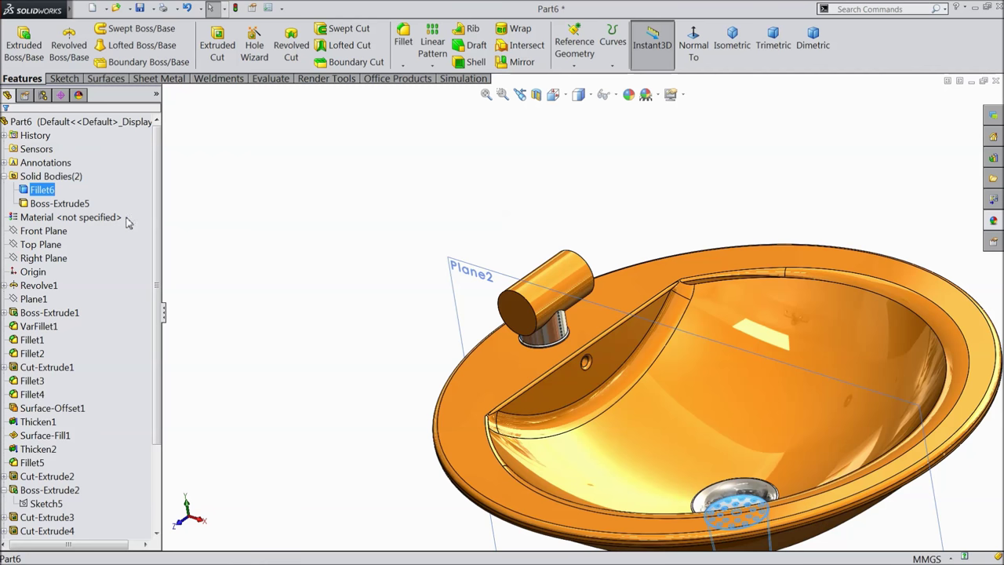
pyautogui.press('z')
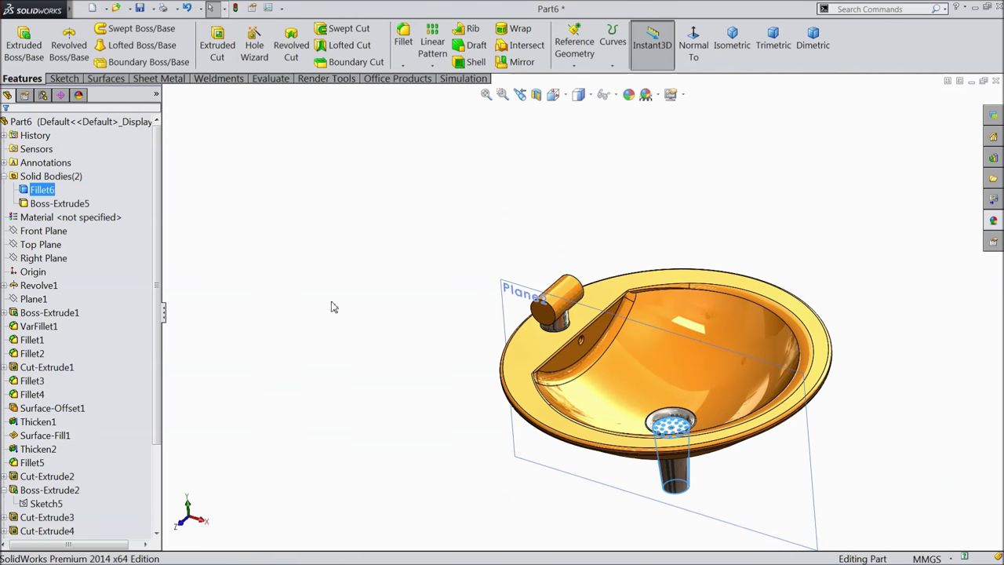
pyautogui.scroll(-3, 639, 339)
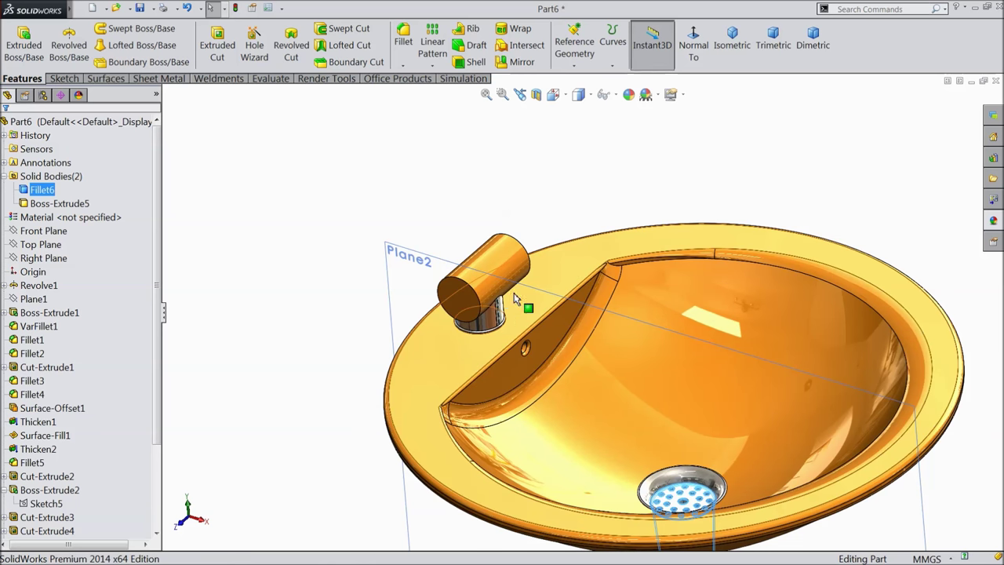
pyautogui.click(477, 285)
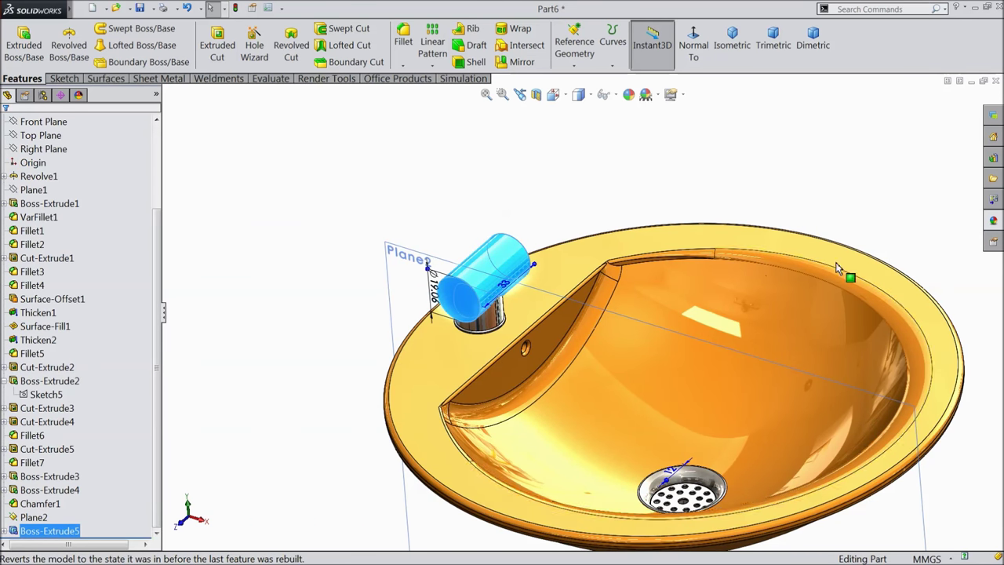
# Step: Apply the chromium plate finish to the spout cylinder
pyautogui.click(994, 222)
pyautogui.click(902, 447)
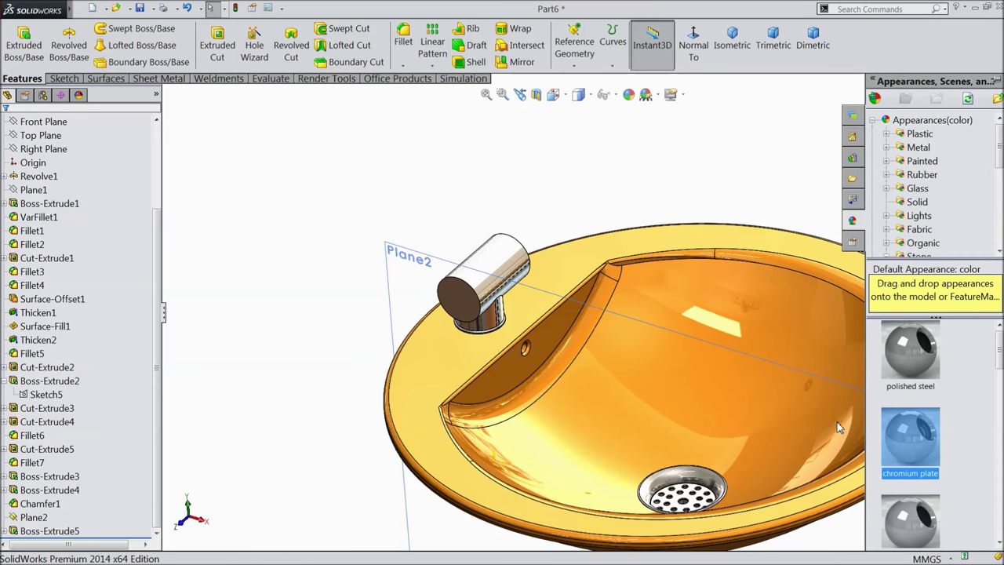
pyautogui.scroll(-5, 550, 194)
pyautogui.moveTo(550, 195); pyautogui.dragTo(540, 189, button='middle')
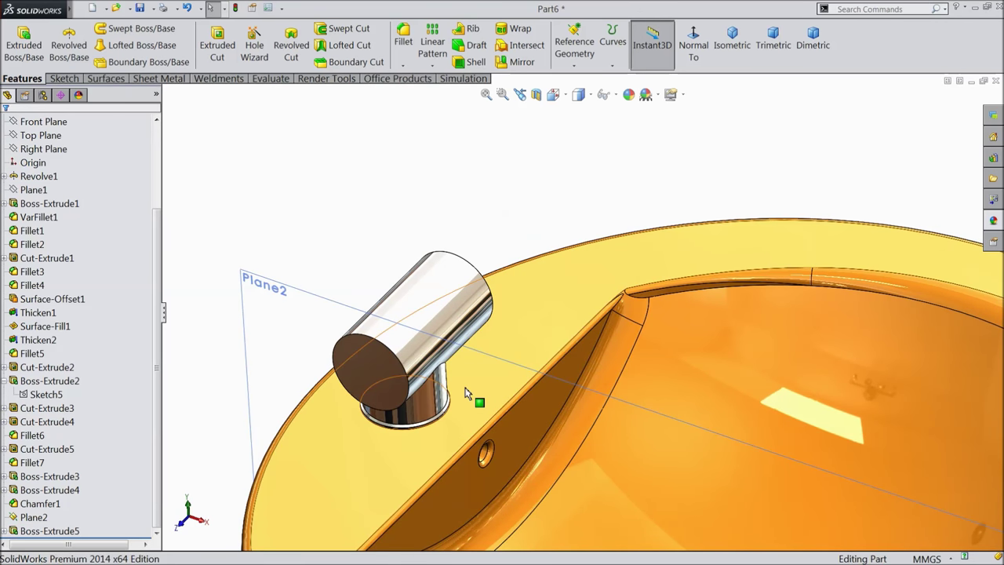
# Step: Hide Plane2 and open a new sketch on the sink's top face
pyautogui.click(471, 395)
pyautogui.click(355, 266)
pyautogui.click(298, 290)
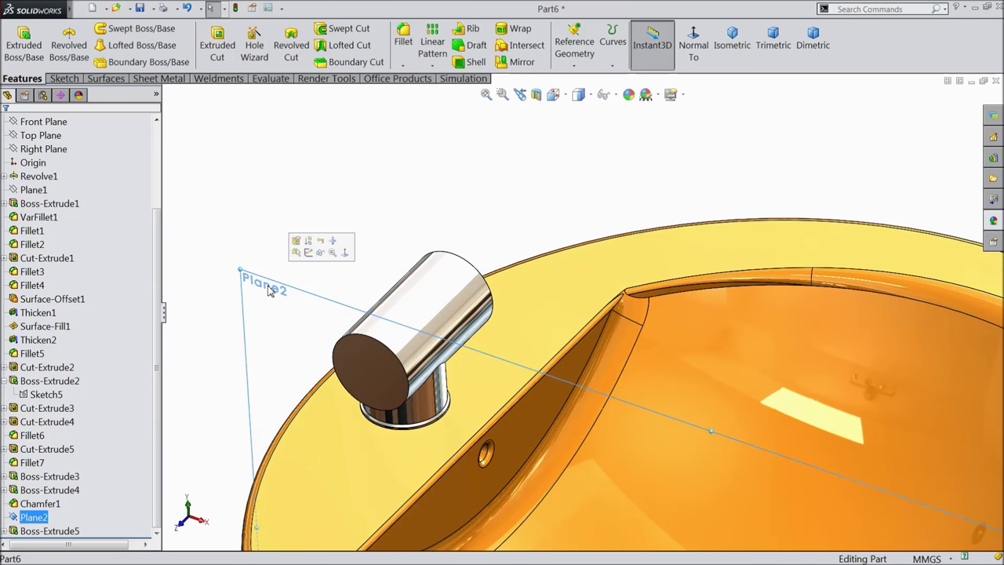
pyautogui.click(322, 253)
pyautogui.click(563, 323)
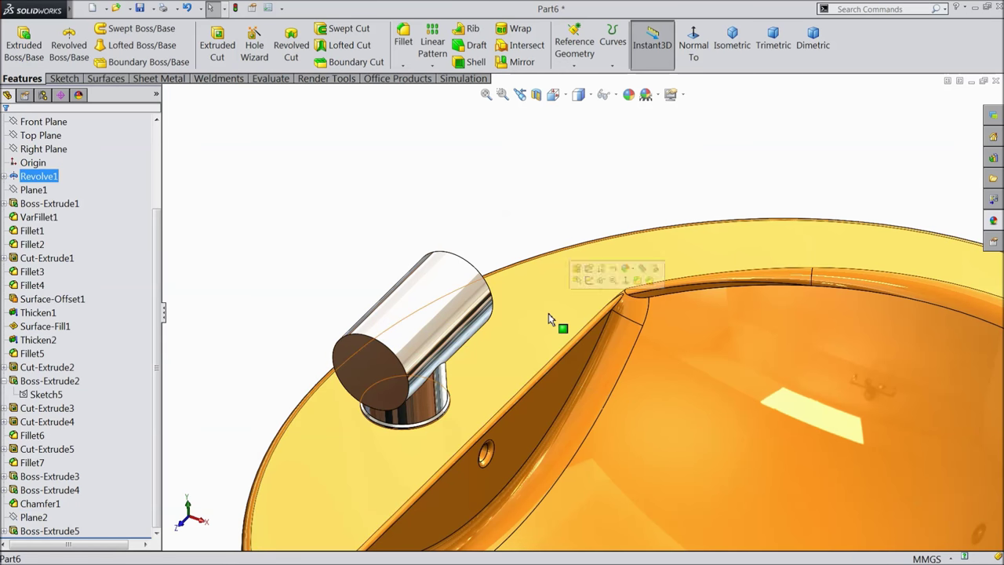
pyautogui.click(590, 281)
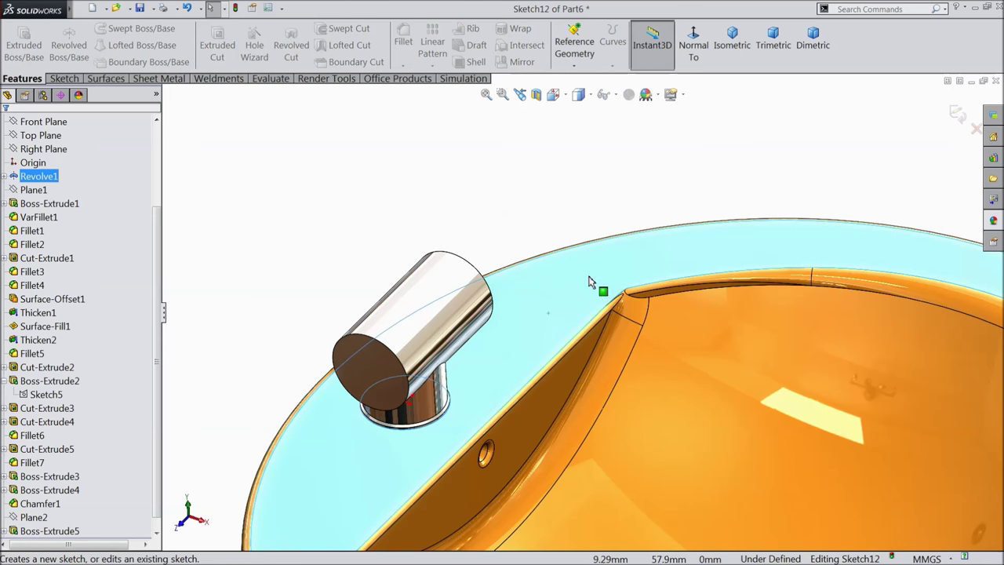
# Step: Draw a full ellipse centred at the origin, viewed head-on
pyautogui.click(694, 44)
pyautogui.scroll(-6, 449, 328)
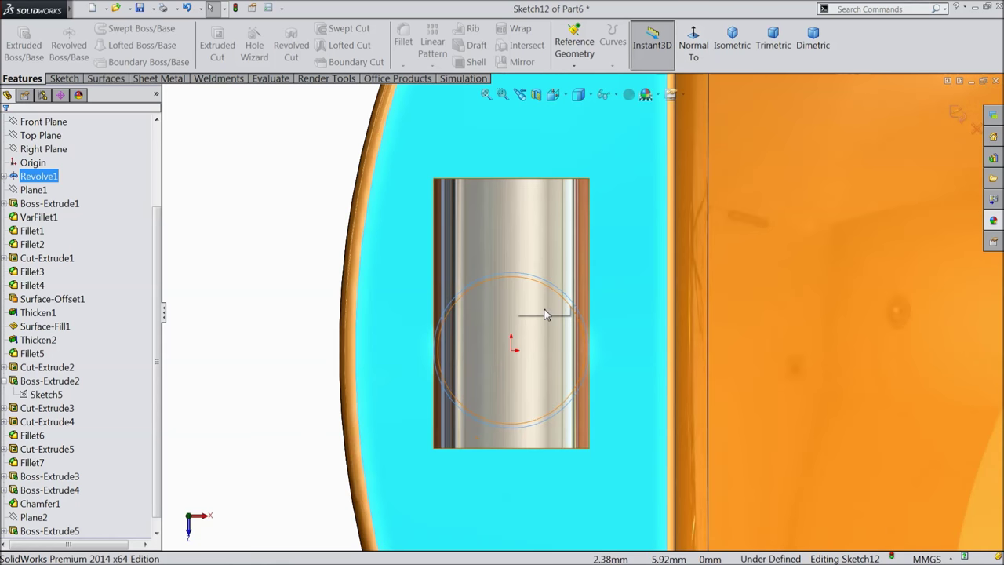
pyautogui.click(69, 80)
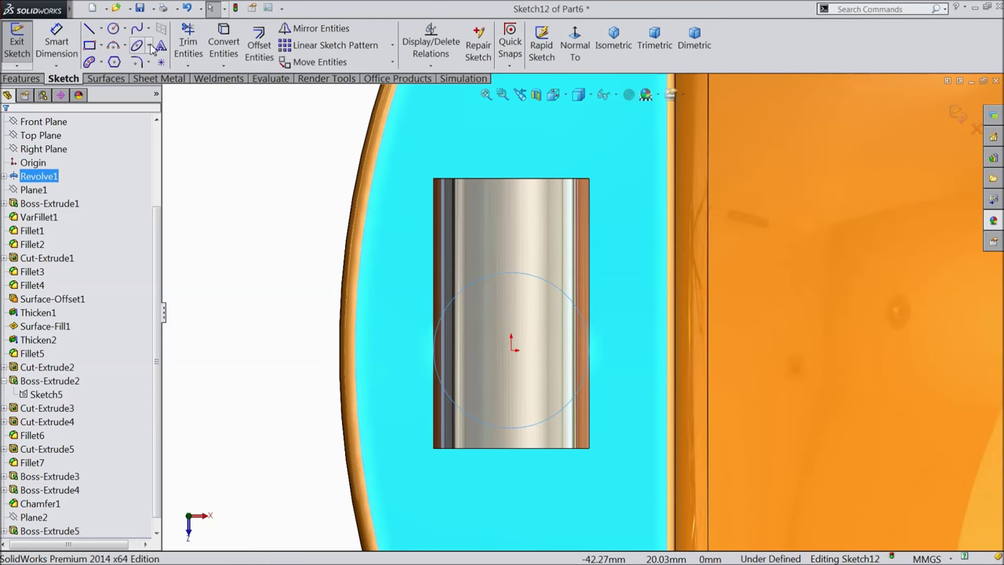
pyautogui.click(150, 46)
pyautogui.click(158, 61)
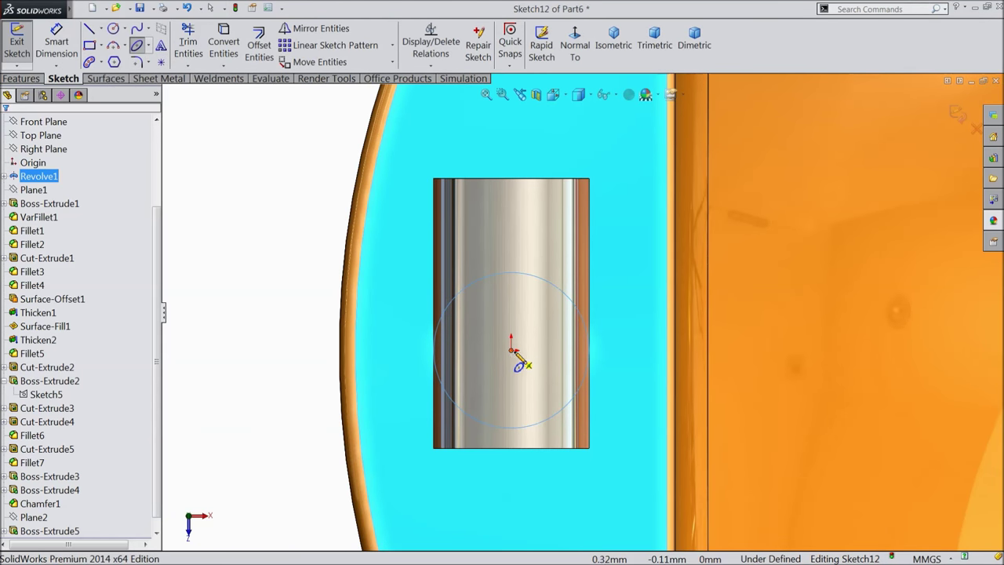
pyautogui.click(511, 349)
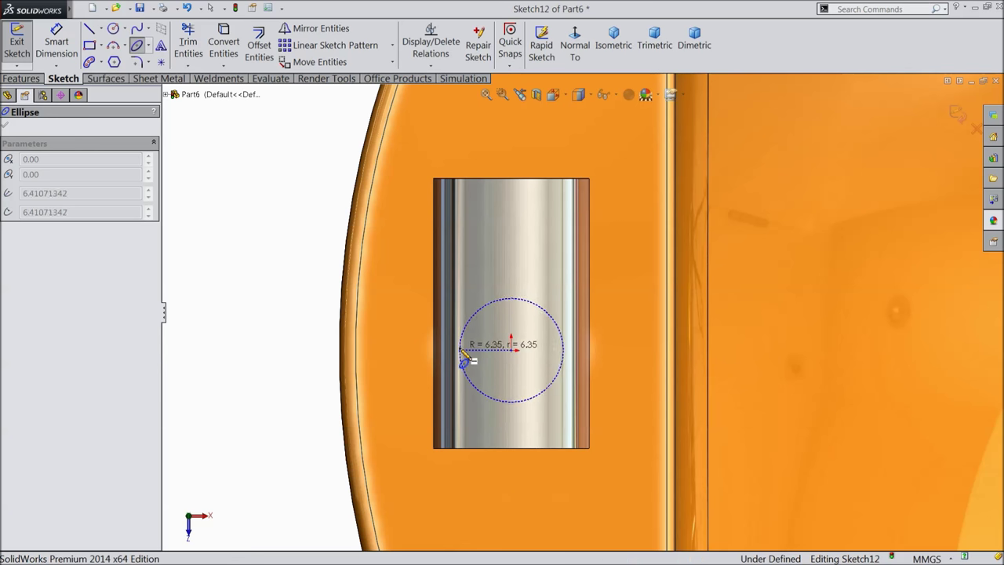
pyautogui.click(458, 350)
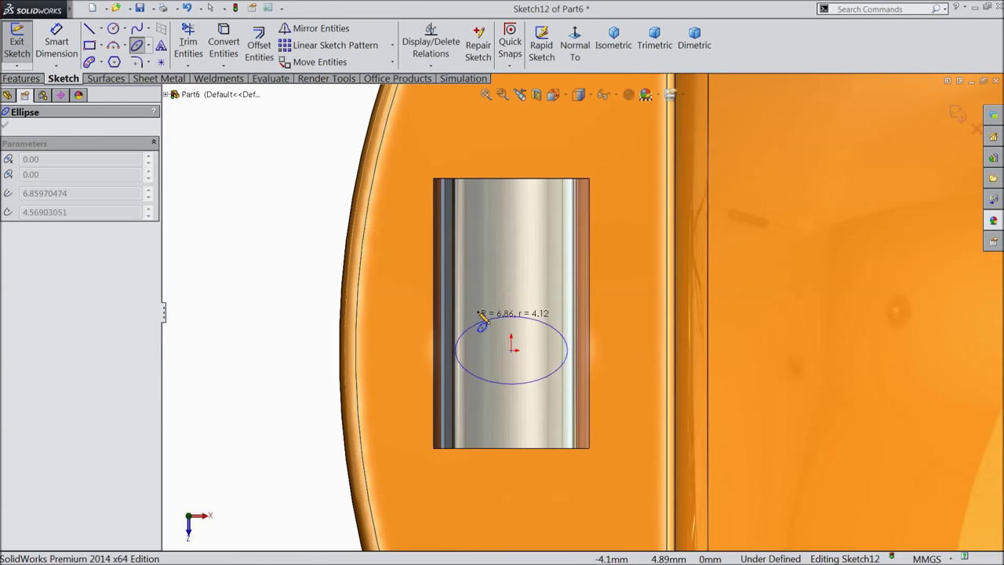
pyautogui.click(500, 251)
pyautogui.press('Escape')
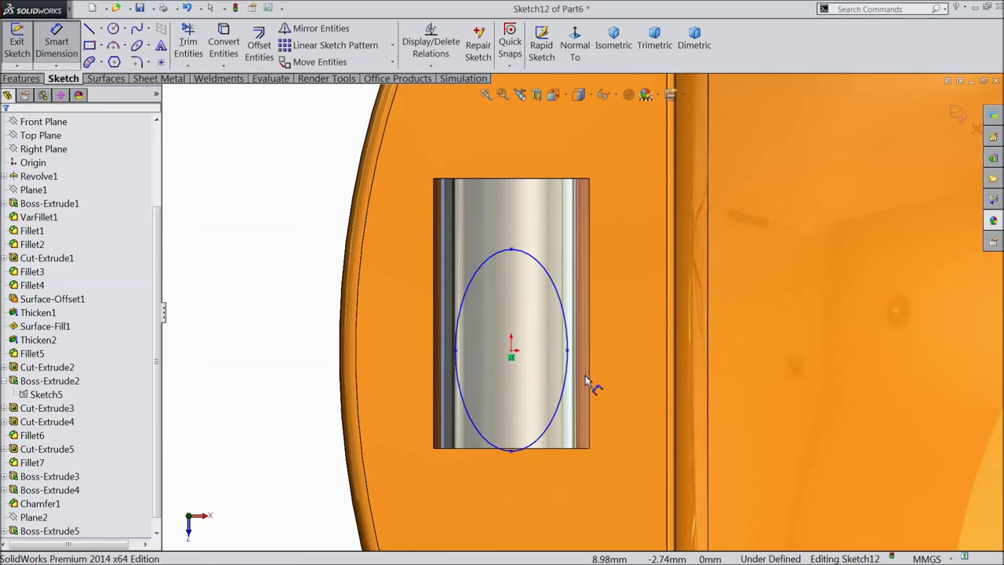
# Step: Dimension the ellipse 8.69 mm wide and 16.675 mm tall, then exit the sketch
pyautogui.click(567, 351)
pyautogui.click(455, 351)
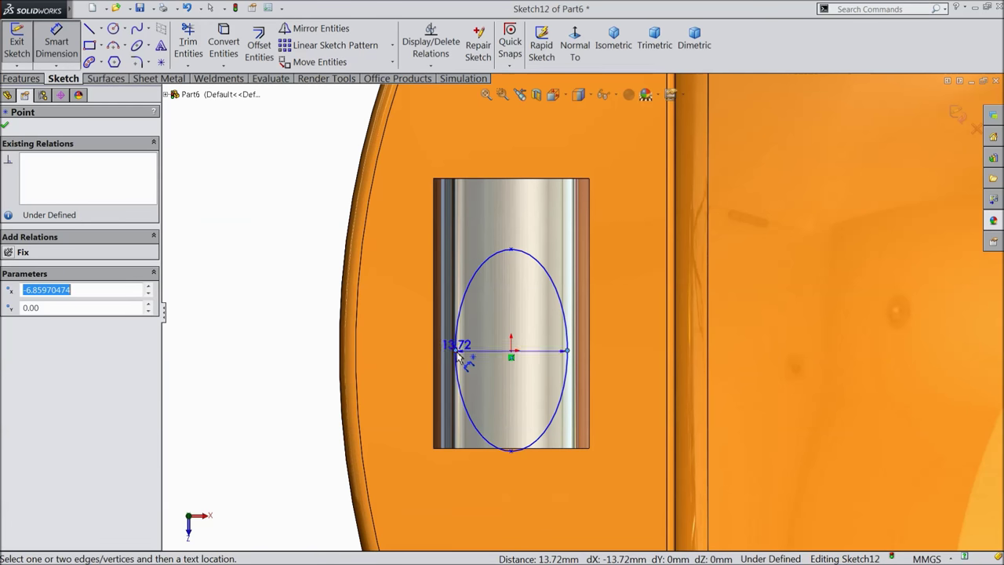
pyautogui.click(514, 153)
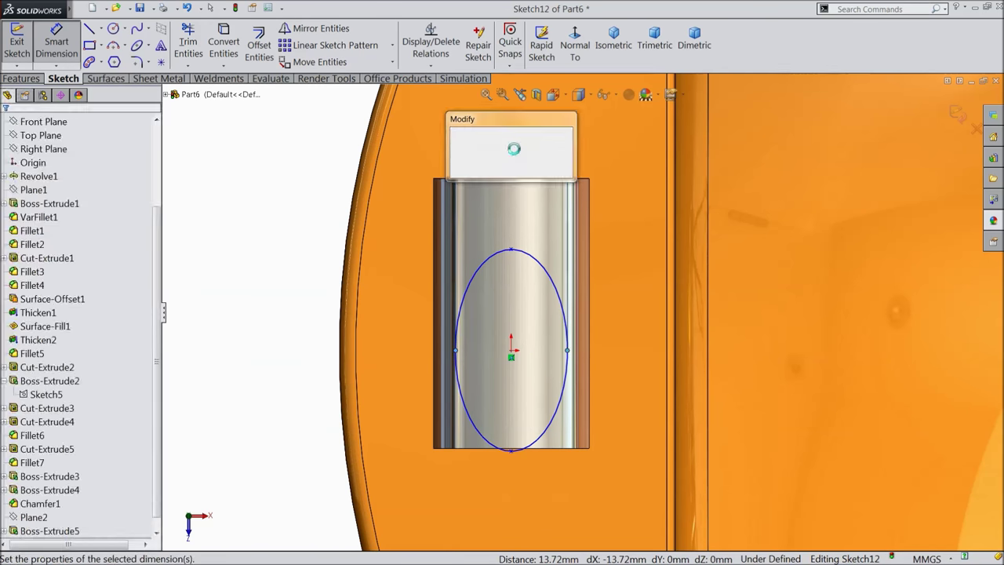
pyautogui.write('8.69')
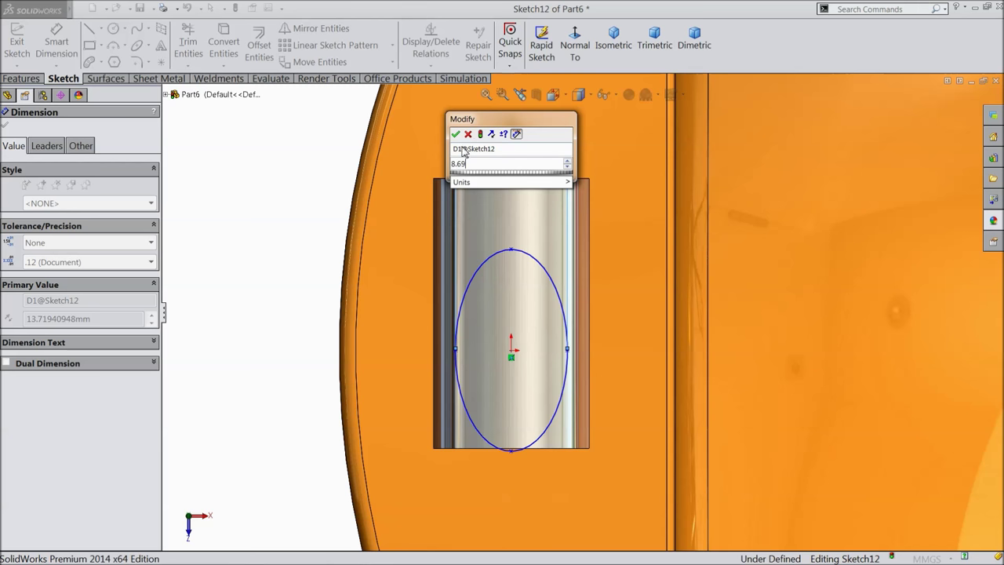
pyautogui.press('Return')
pyautogui.click(511, 288)
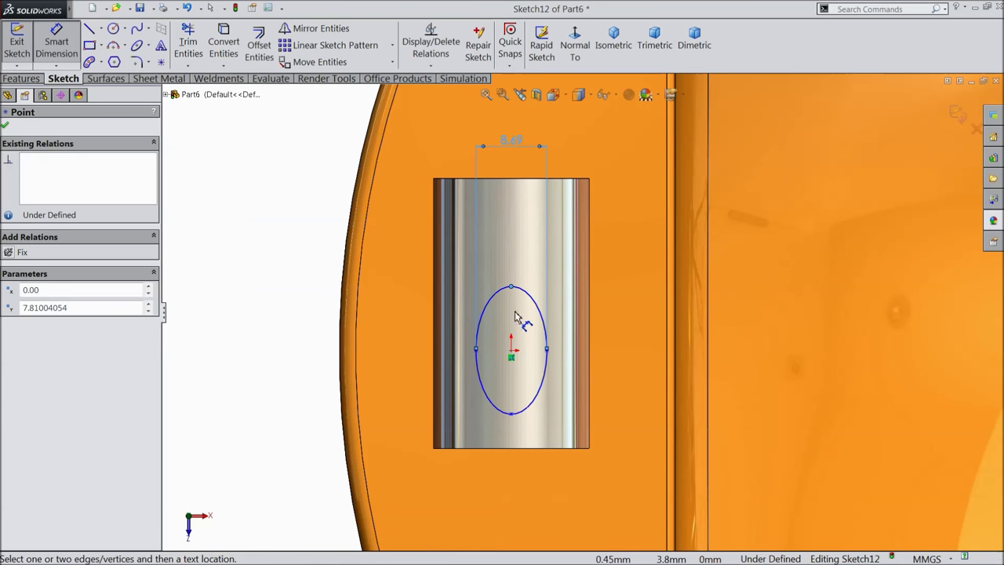
pyautogui.click(511, 413)
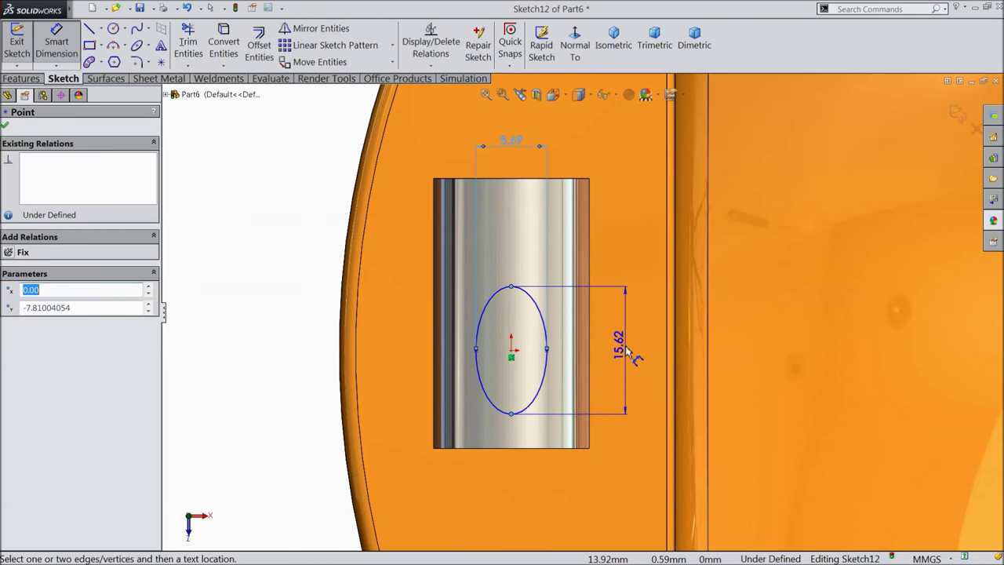
pyautogui.click(628, 350)
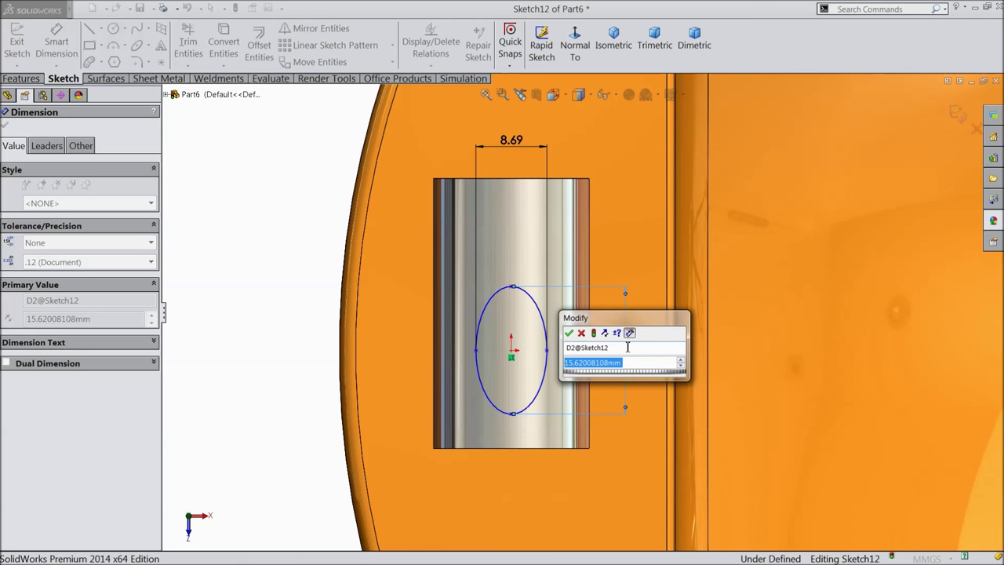
pyautogui.write('16.675')
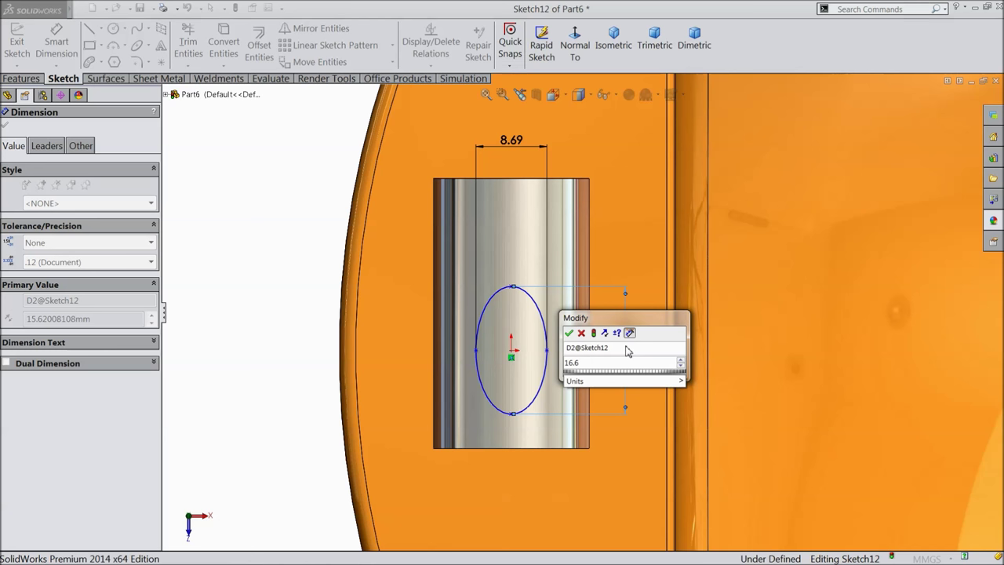
pyautogui.click(569, 332)
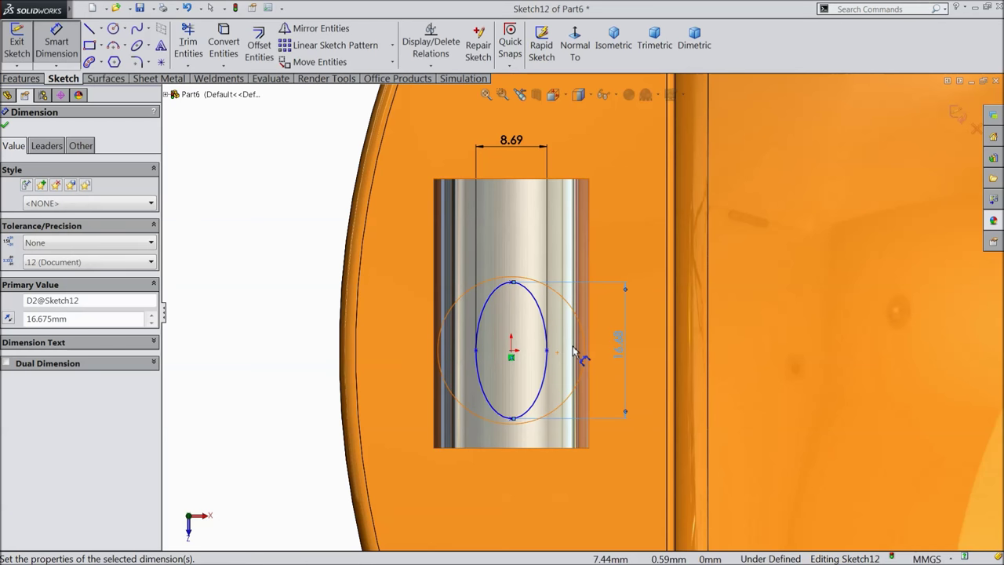
pyautogui.click(5, 126)
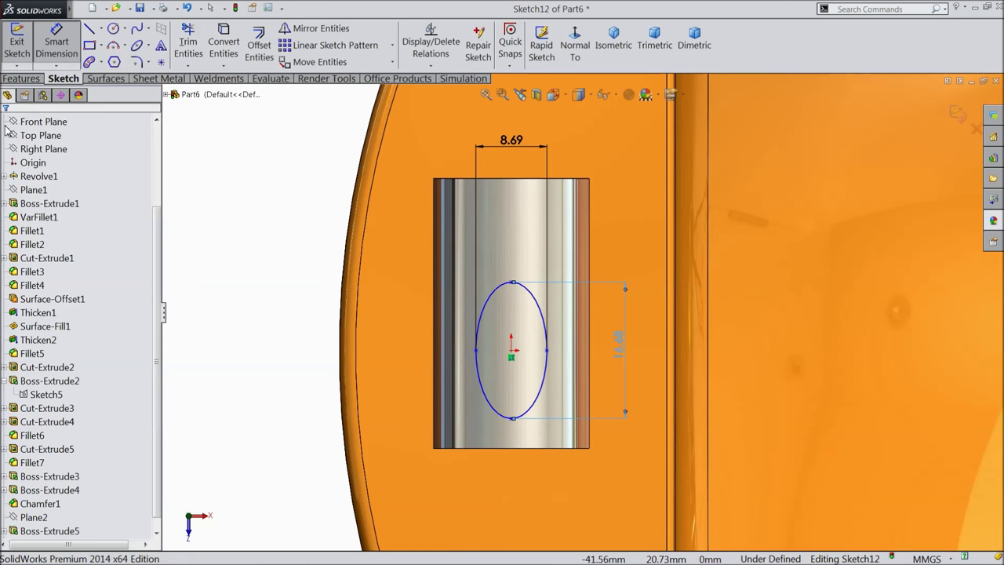
pyautogui.click(960, 114)
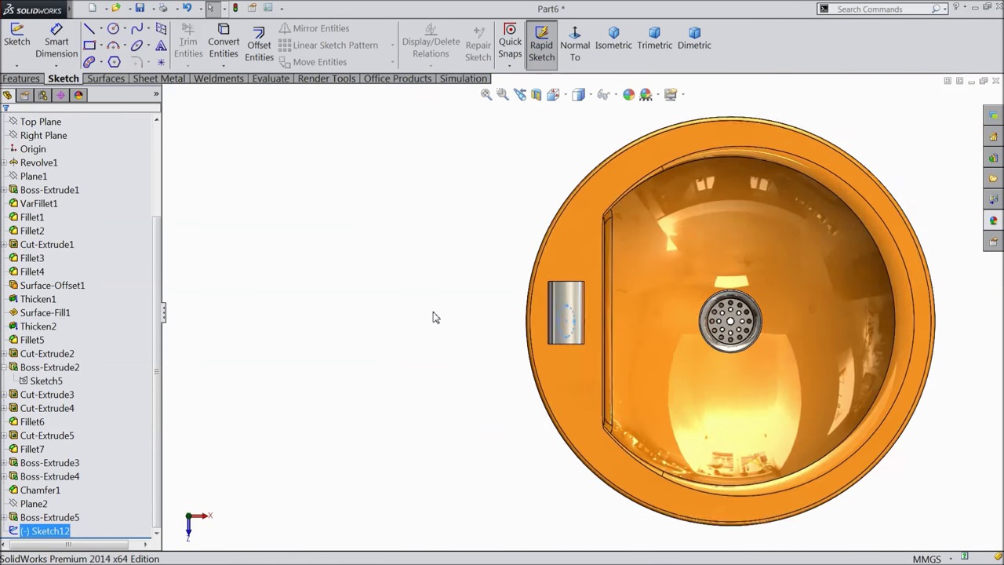
# Step: Start Sketch13 on the Front Plane
pyautogui.moveTo(436, 317); pyautogui.dragTo(446, 213, button='middle')
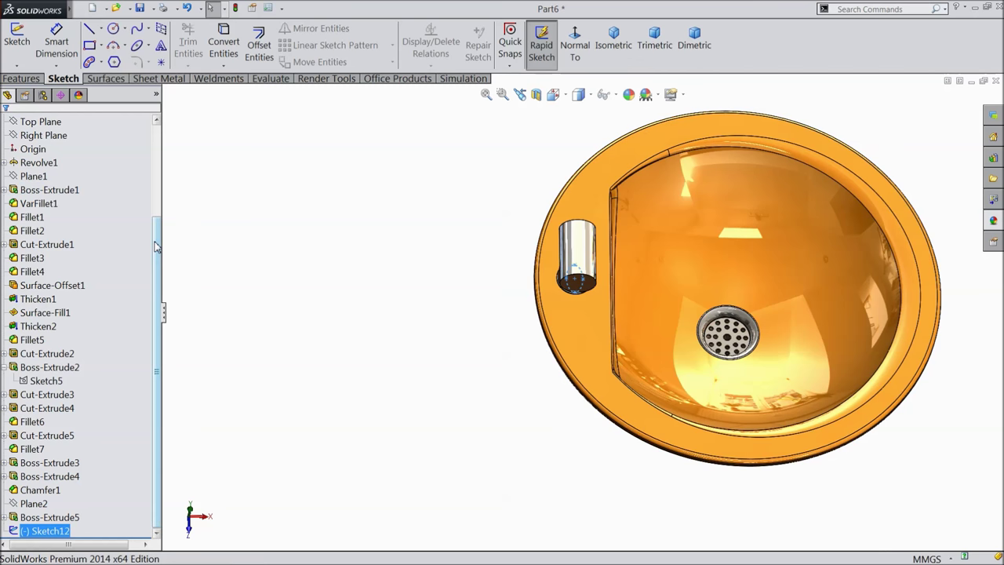
pyautogui.scroll(2, 155, 247)
pyautogui.click(45, 218)
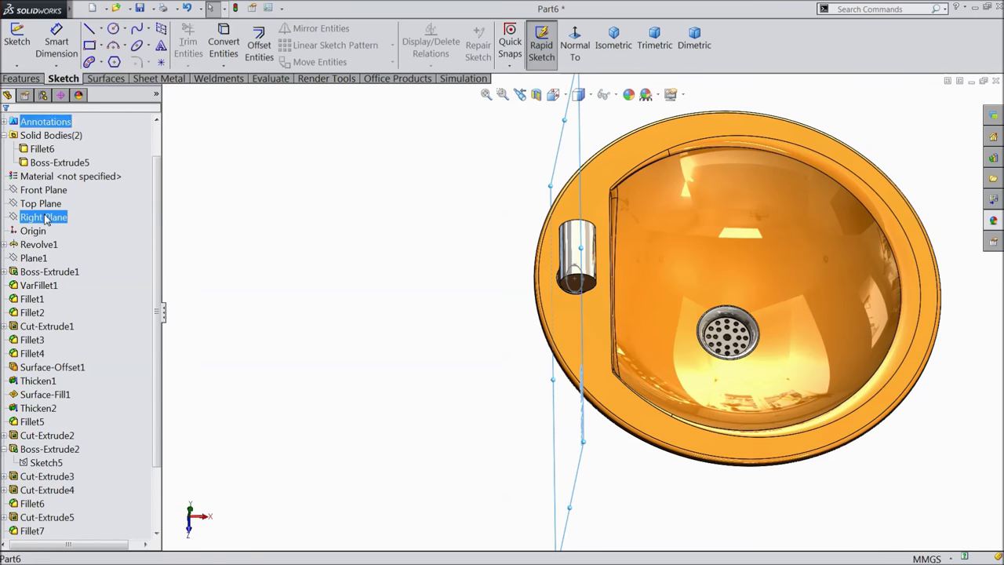
pyautogui.click(43, 191)
pyautogui.moveTo(297, 313); pyautogui.dragTo(288, 199, button='middle')
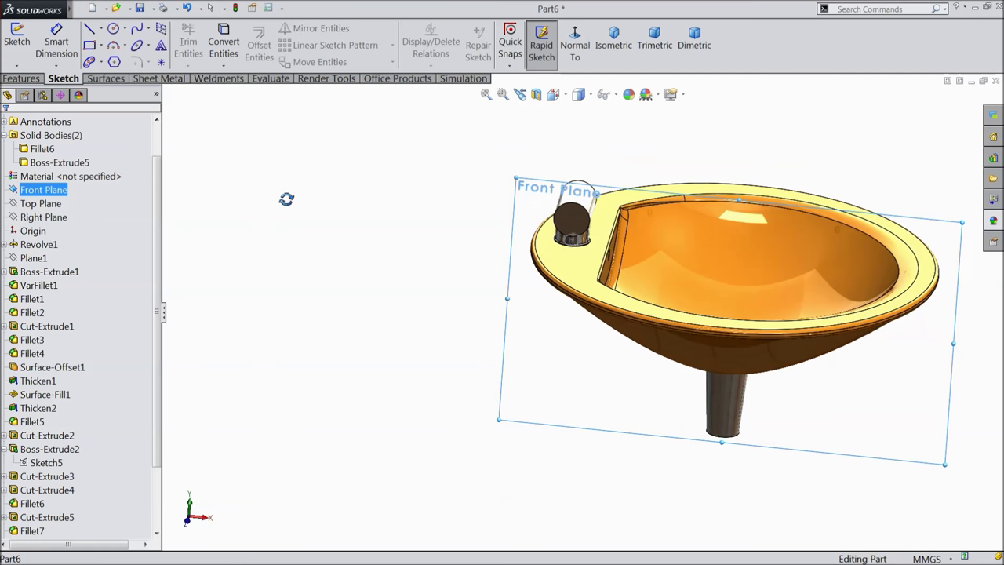
pyautogui.click(29, 175)
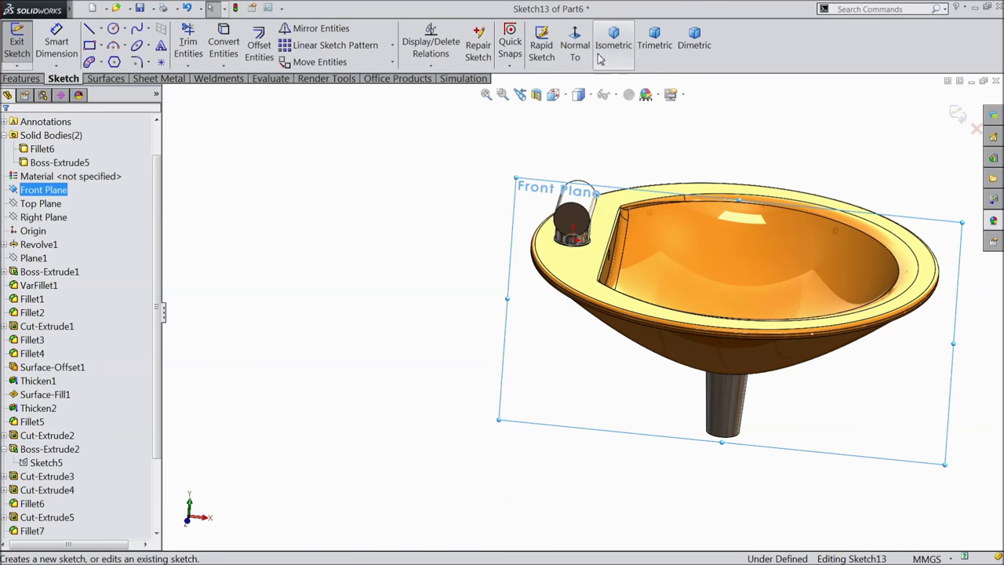
# Step: Draw a vertical line up from the faucet base and a horizontal arm to the right
pyautogui.click(575, 47)
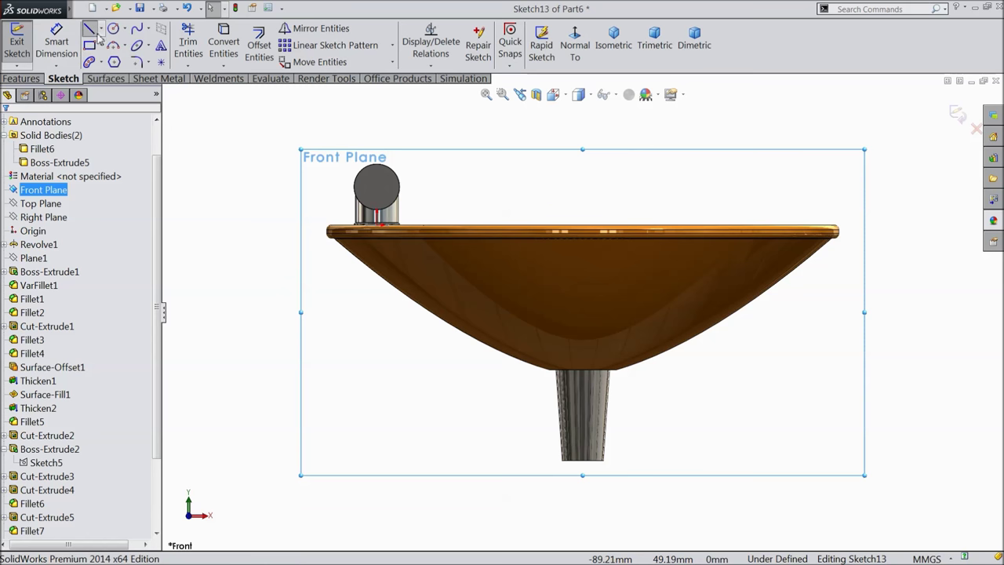
pyautogui.click(91, 30)
pyautogui.scroll(3, 578, 212)
pyautogui.scroll(-5, 511, 217)
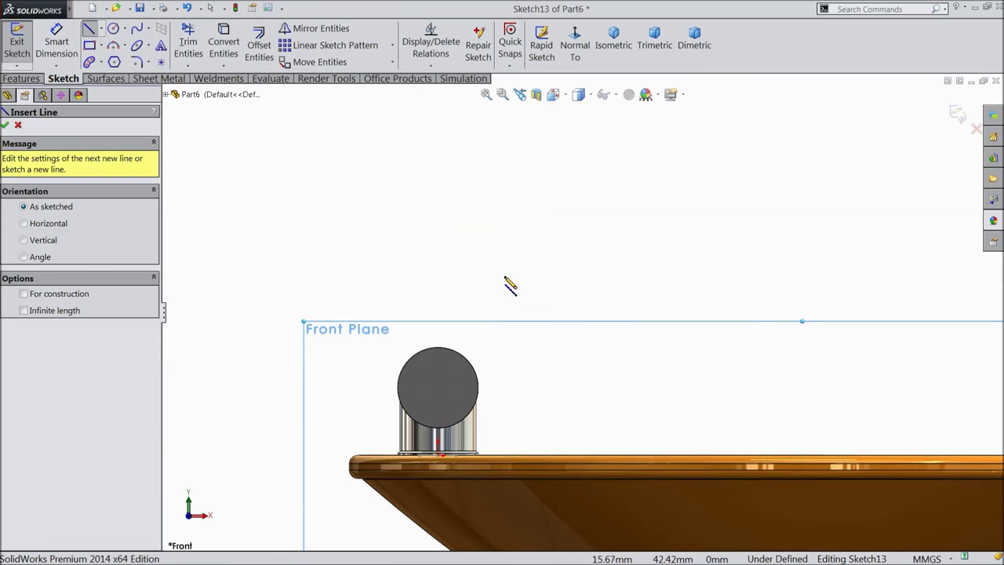
pyautogui.click(440, 454)
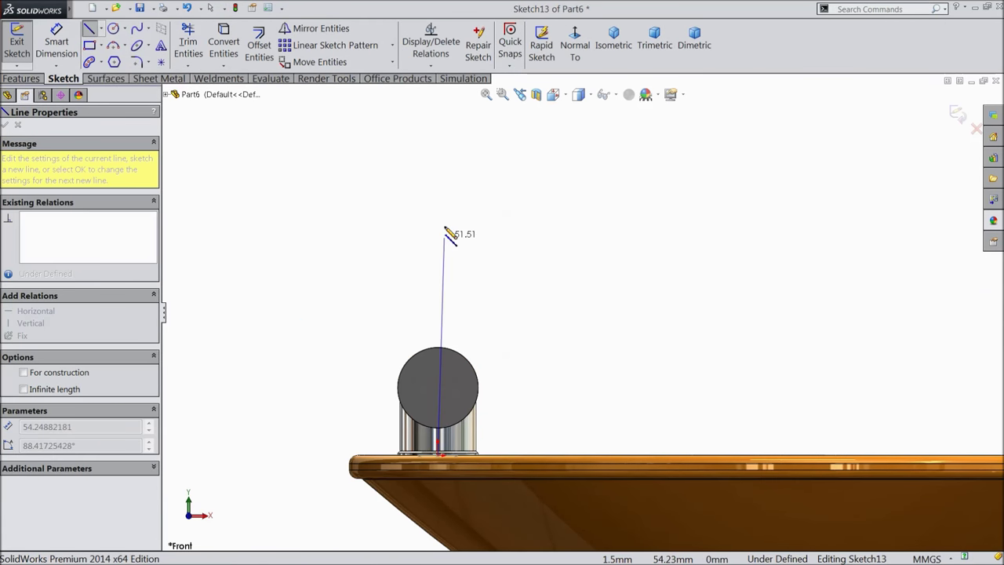
pyautogui.click(437, 169)
pyautogui.click(613, 172)
pyautogui.rightClick(620, 196)
pyautogui.click(651, 97)
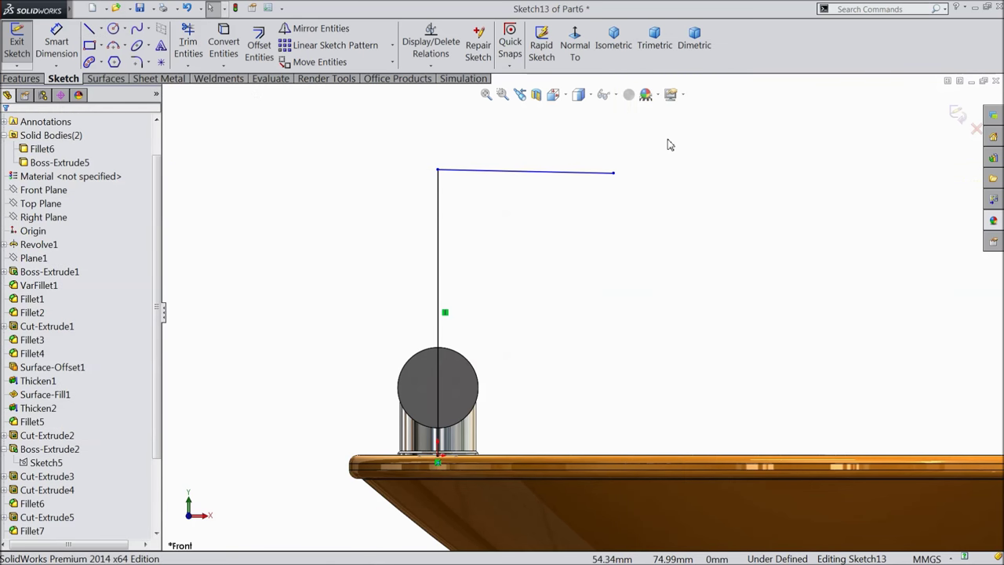
pyautogui.click(526, 173)
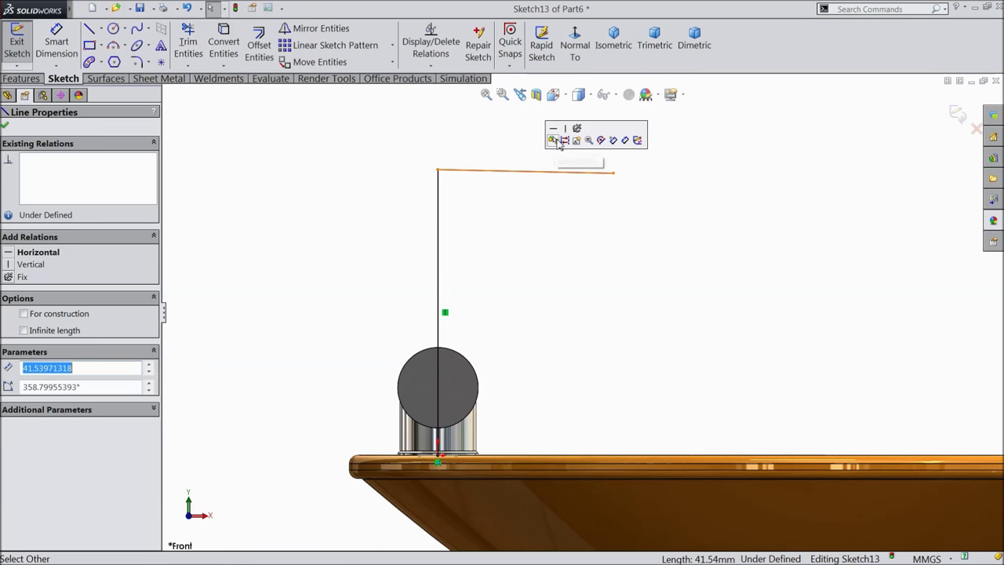
pyautogui.click(555, 138)
# Step: Dimension the vertical line 63.319 mm and the horizontal arm 34 mm
pyautogui.click(49, 43)
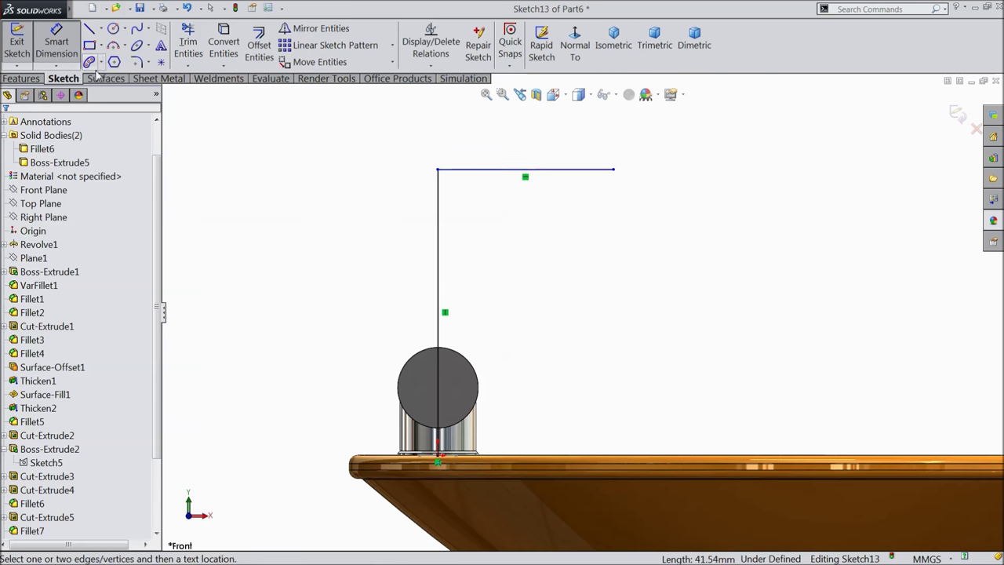
pyautogui.click(439, 235)
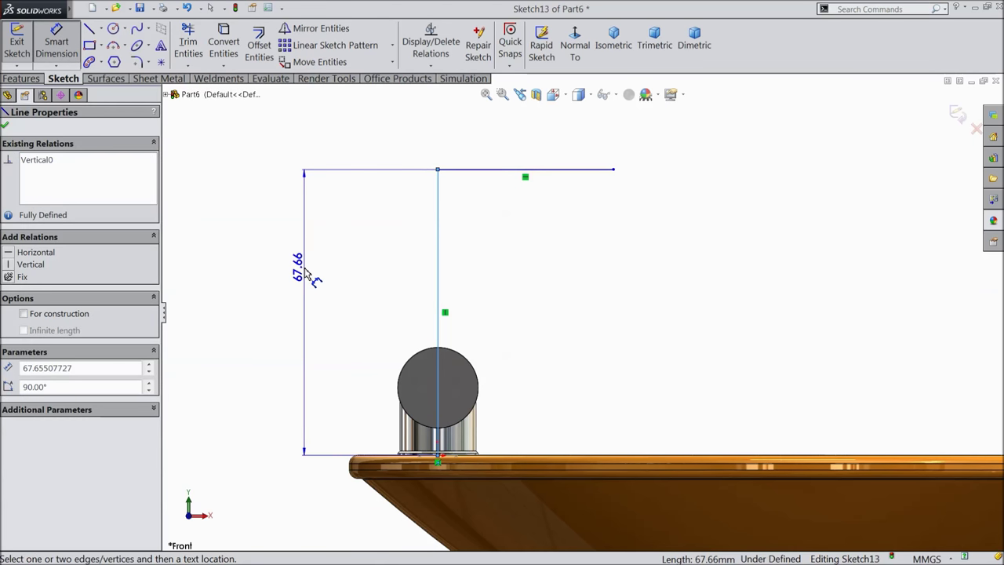
pyautogui.click(314, 274)
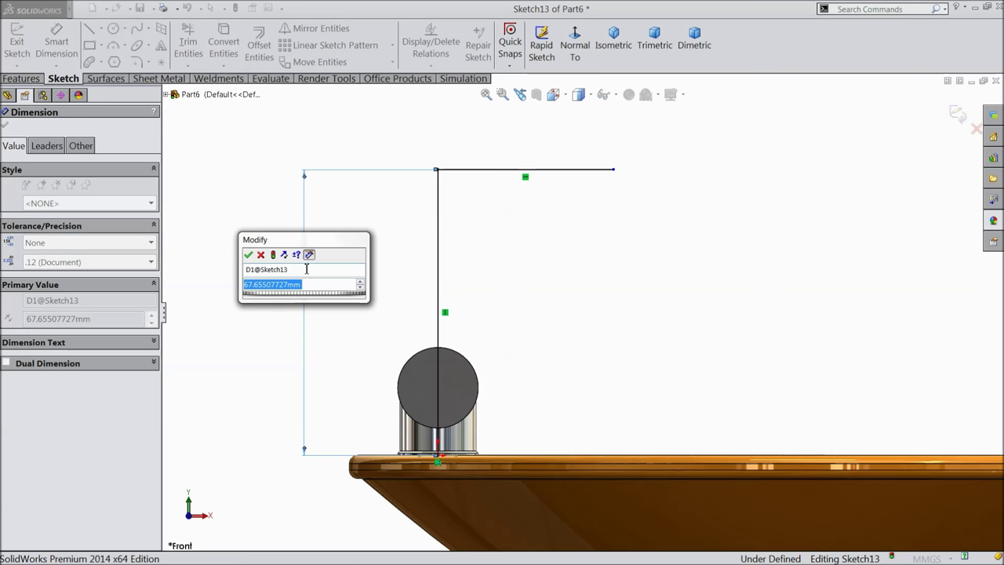
pyautogui.write('63.319')
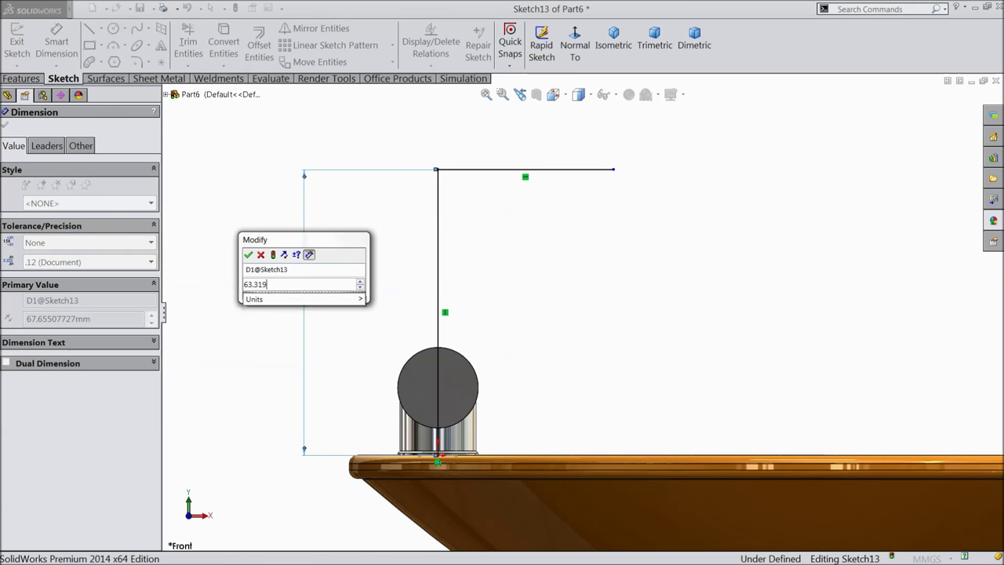
pyautogui.click(249, 255)
pyautogui.click(538, 187)
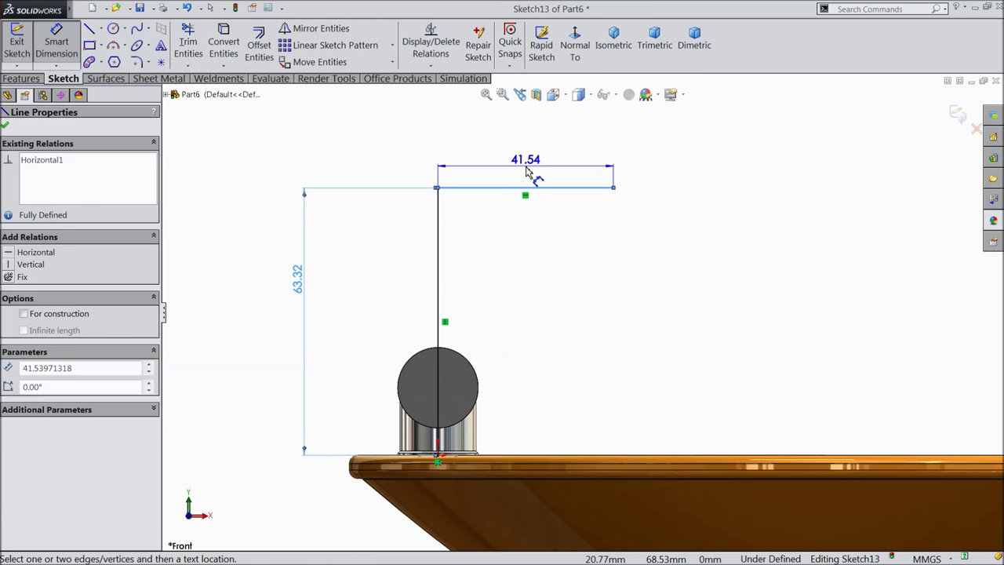
pyautogui.click(527, 171)
pyautogui.write('34')
pyautogui.click(473, 155)
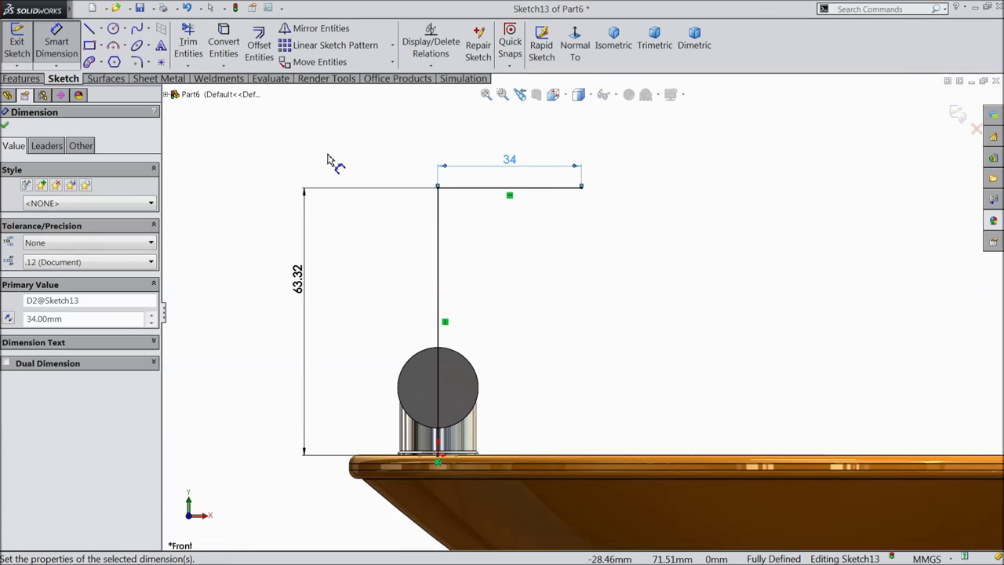
# Step: Round the corner with a 12 mm sketch fillet and exit the sketch
pyautogui.click(137, 62)
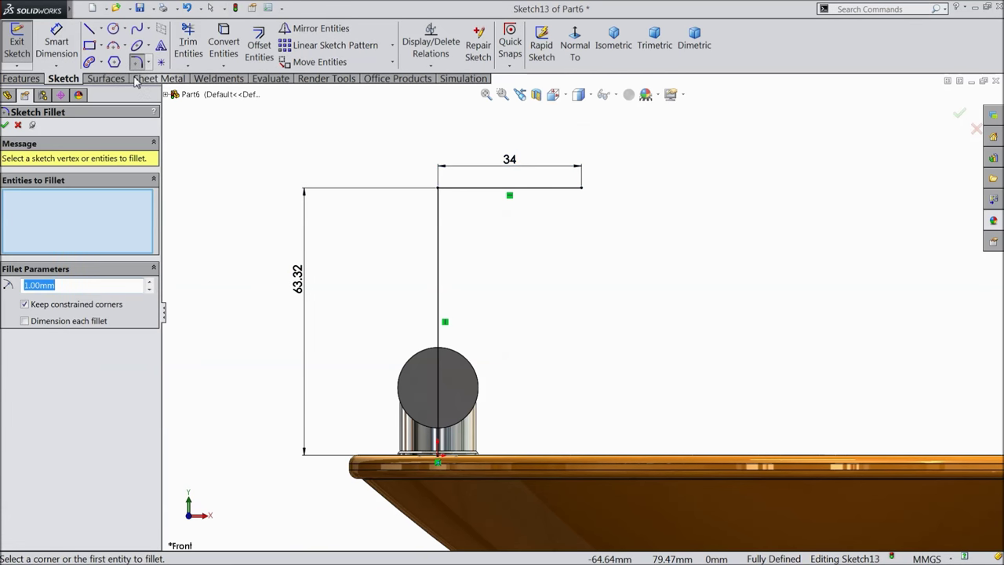
pyautogui.write('1')
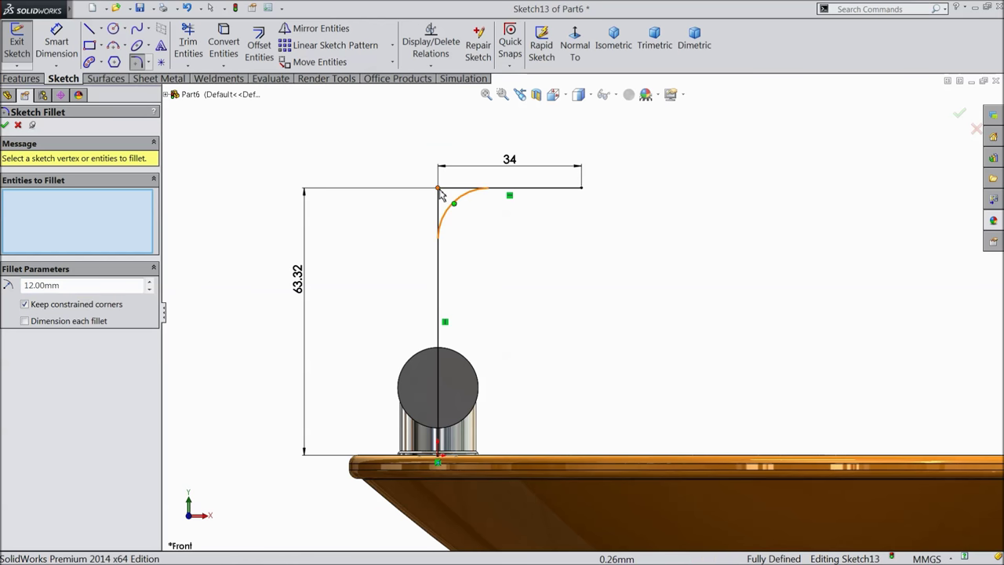
pyautogui.click(437, 190)
pyautogui.click(4, 124)
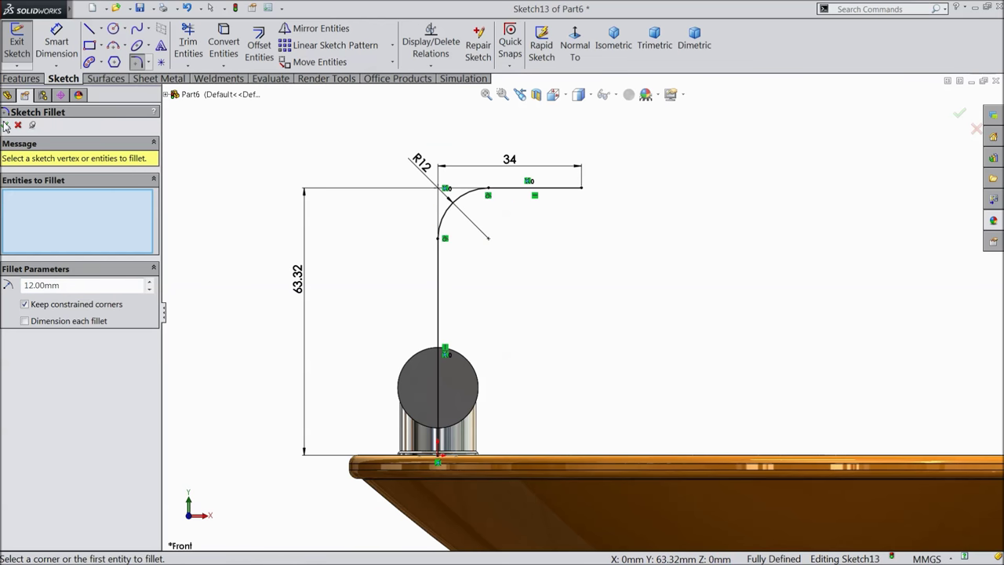
pyautogui.click(958, 114)
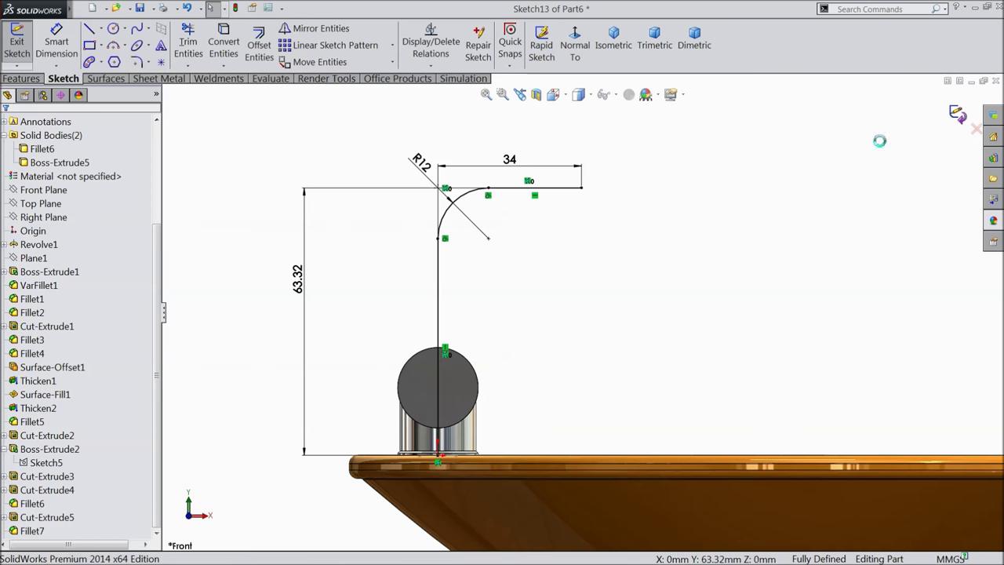
pyautogui.moveTo(671, 191); pyautogui.dragTo(624, 244, button='middle')
pyautogui.scroll(-5, 520, 230)
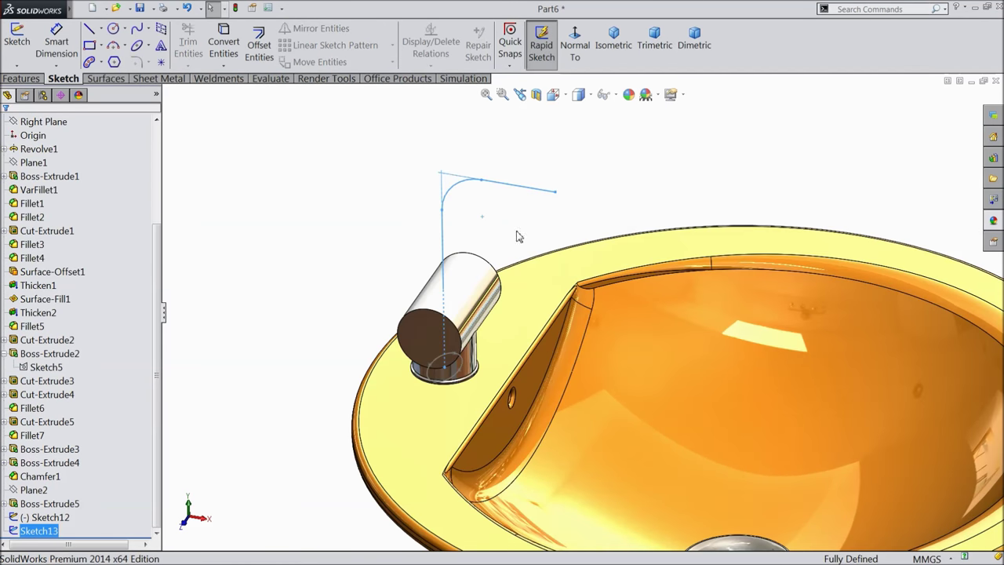
# Step: Start a Swept Boss/Base with Sketch13 filling the Path box
pyautogui.click(21, 79)
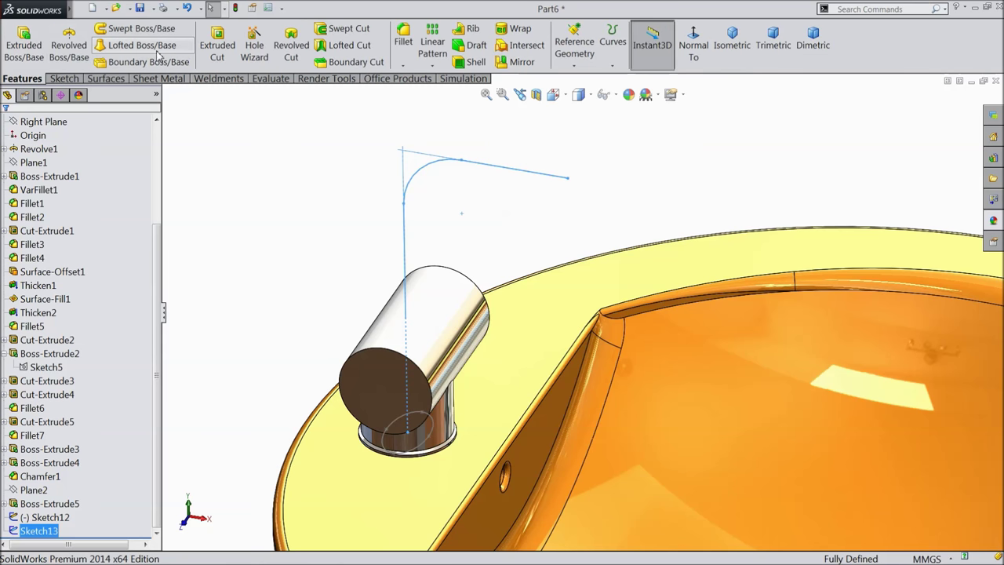
pyautogui.click(140, 29)
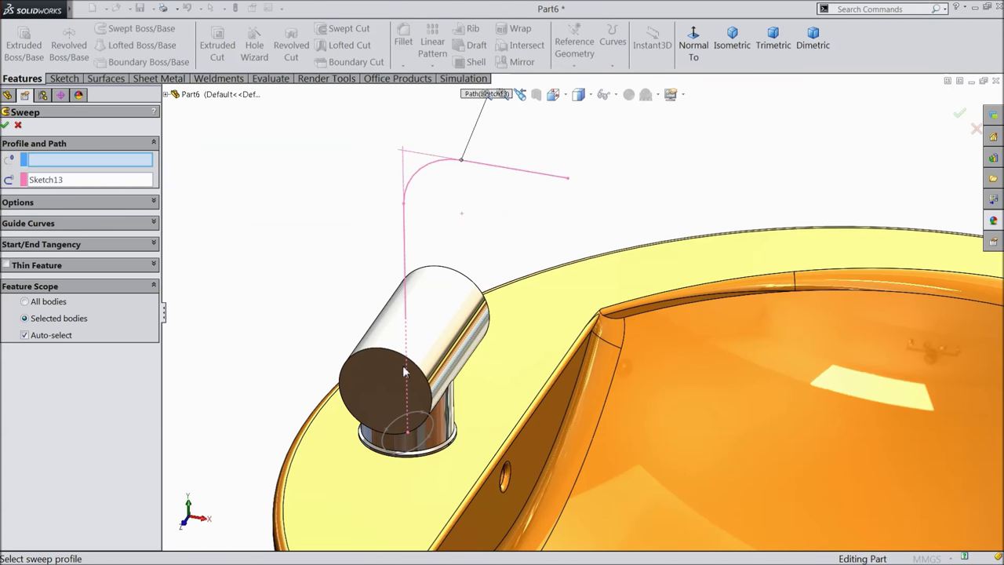
# Step: Sweep the small circle (Sketch12) along the bent path for the spout, then apply chromium plate to the faucet
pyautogui.click(434, 437)
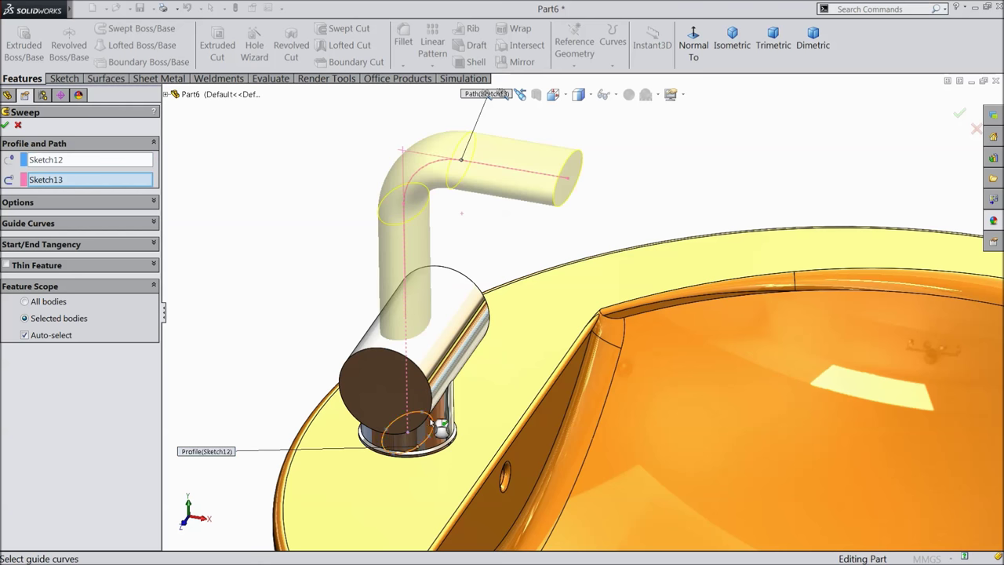
pyautogui.press('Return')
pyautogui.click(993, 221)
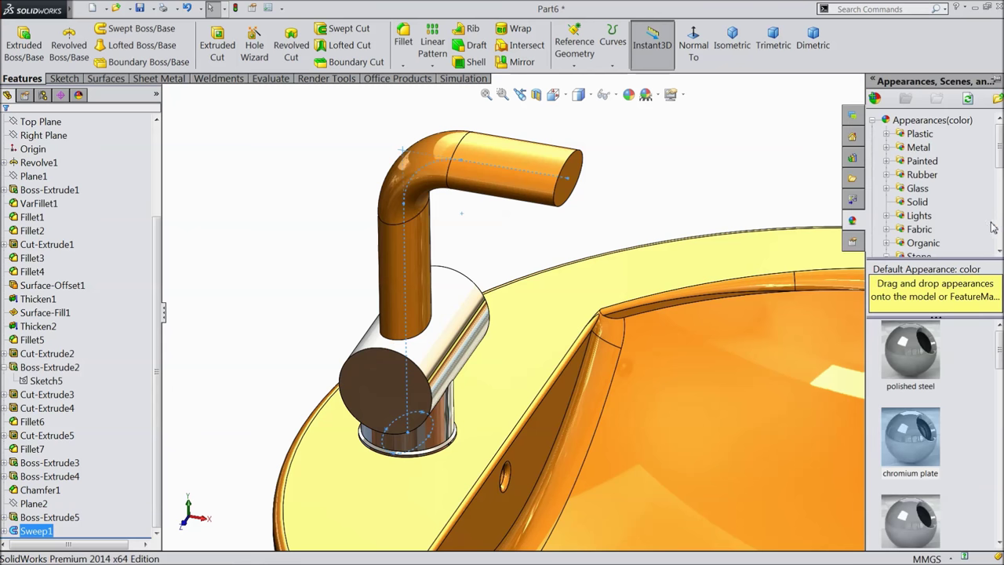
pyautogui.moveTo(926, 453); pyautogui.dragTo(415, 235)
pyautogui.moveTo(415, 235); pyautogui.dragTo(616, 217, button='middle')
pyautogui.click(403, 39)
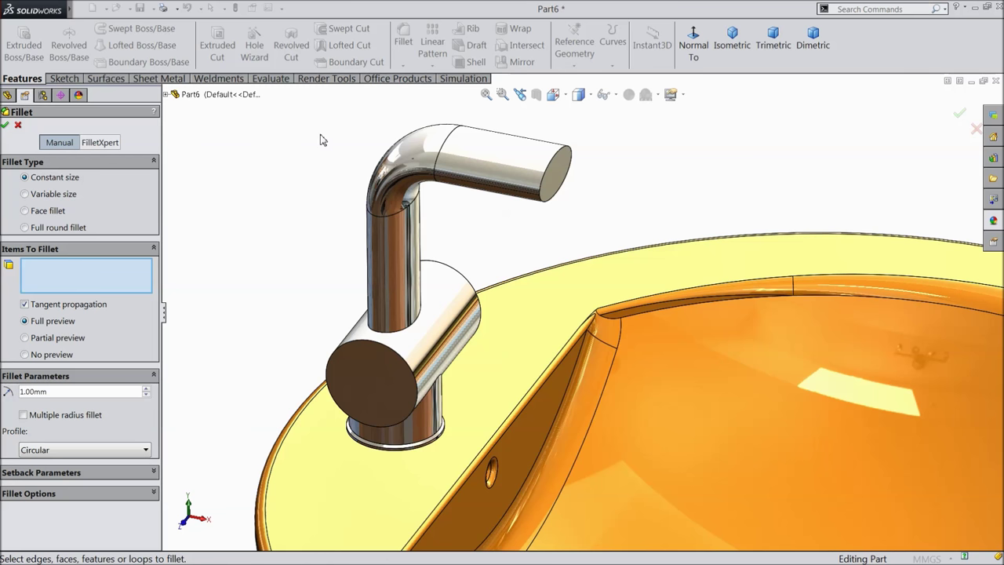
# Step: Apply 1 mm fillets to the spout end face and the three faucet joint edges
pyautogui.click(551, 193)
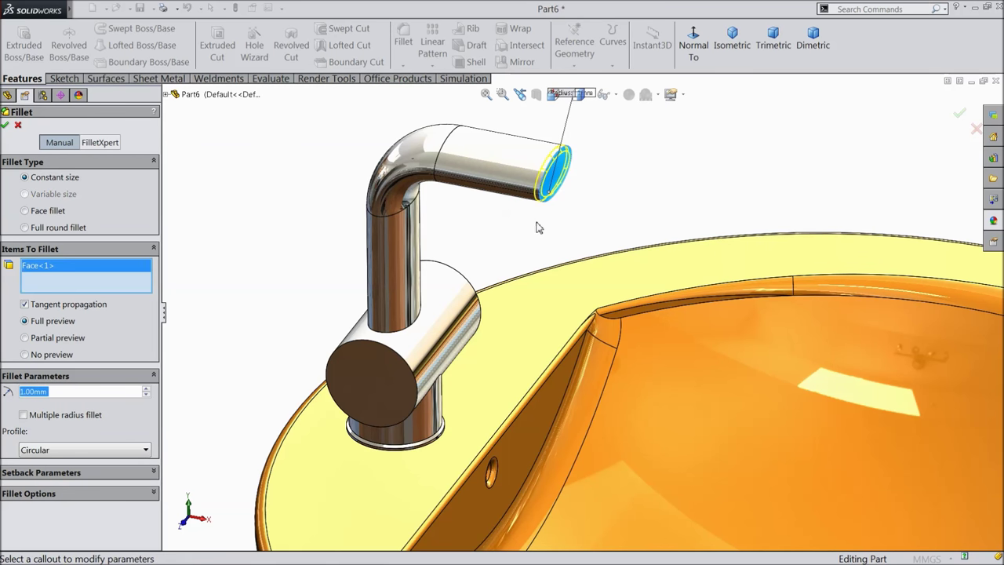
pyautogui.click(408, 333)
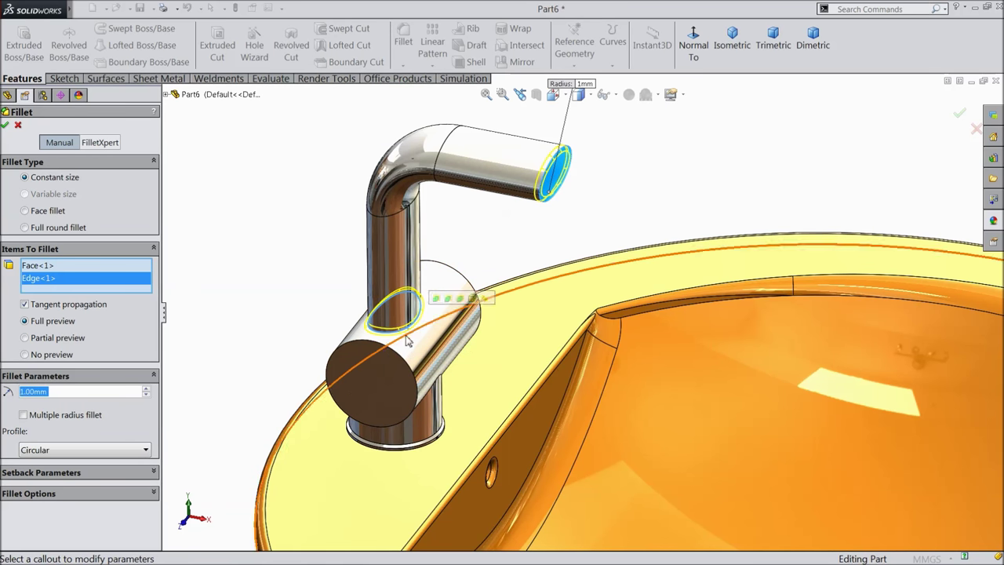
pyautogui.click(414, 367)
pyautogui.moveTo(474, 328); pyautogui.dragTo(470, 289, button='middle')
pyautogui.click(433, 388)
pyautogui.scroll(6, 471, 288)
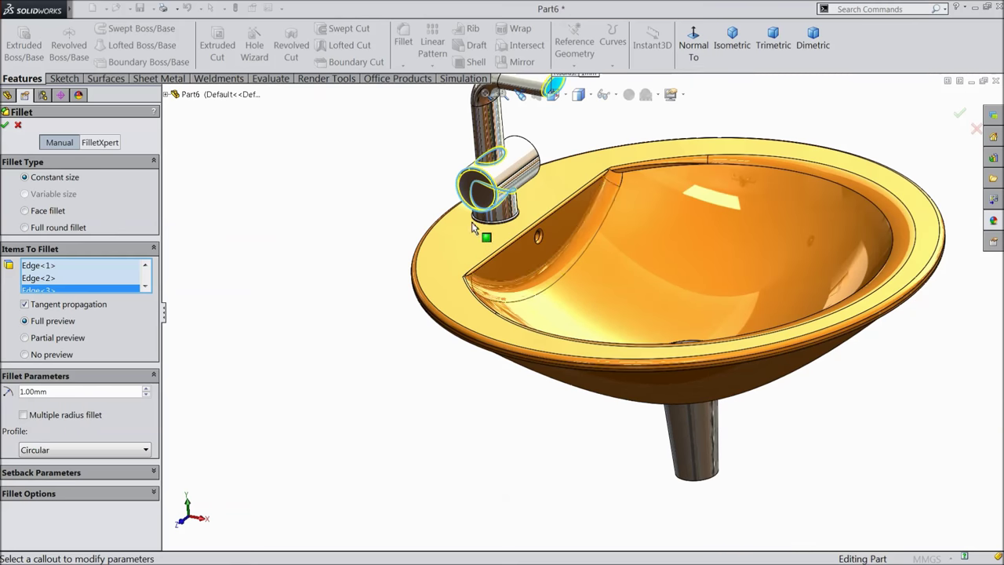
pyautogui.scroll(-6, 578, 280)
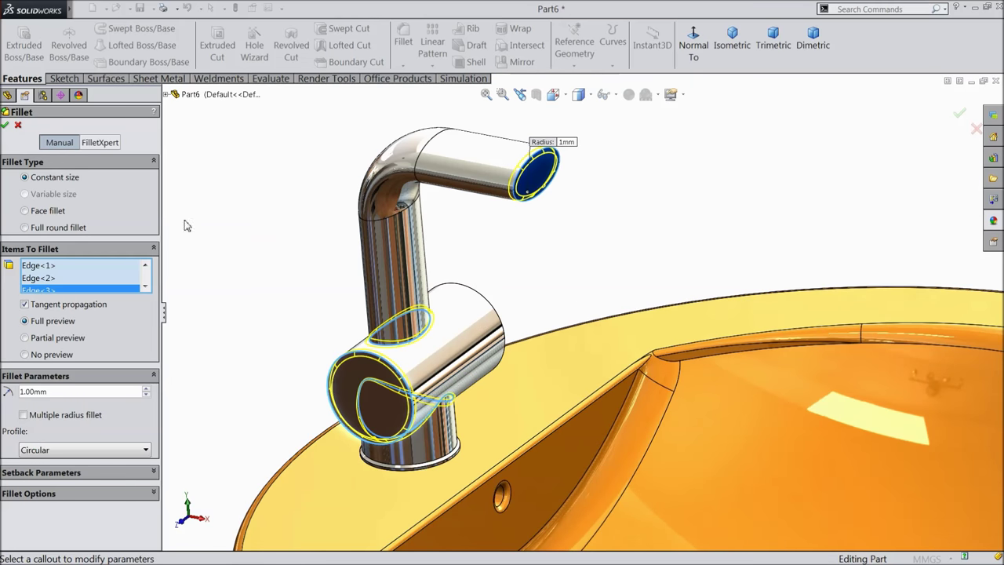
pyautogui.click(6, 126)
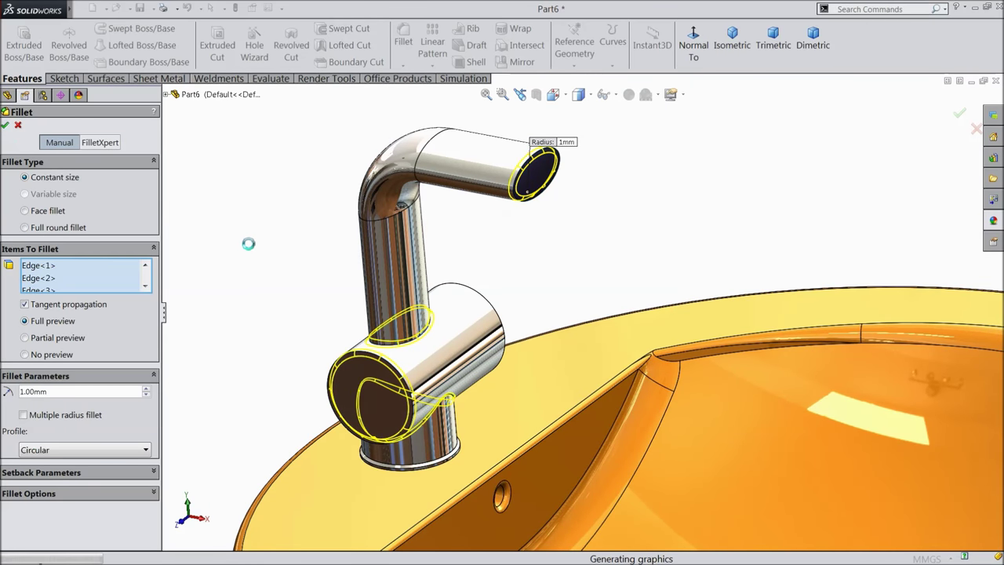
# Step: Select the end face of the faucet's handle cylinder
pyautogui.click(200, 382)
pyautogui.moveTo(298, 270); pyautogui.dragTo(334, 357, button='middle')
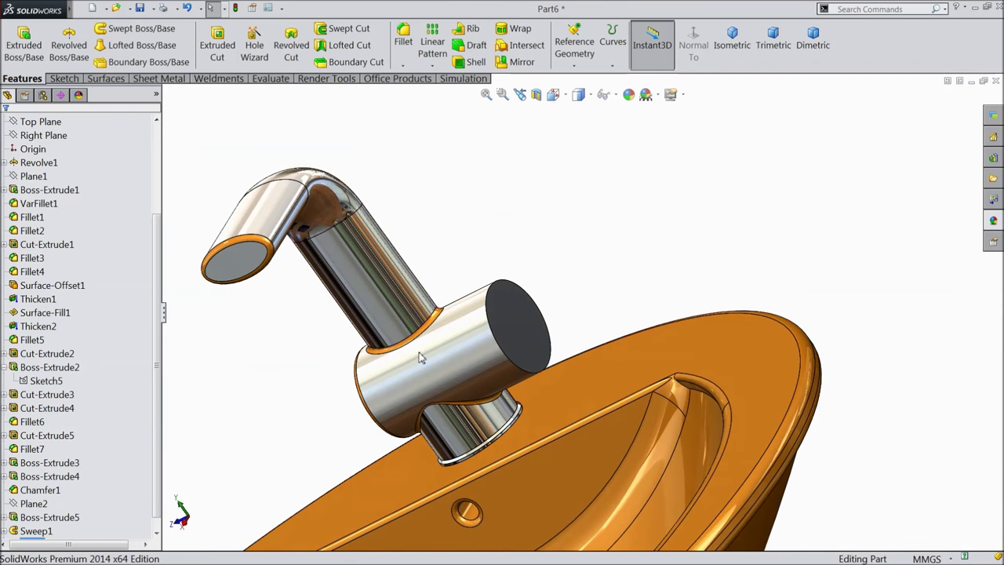
pyautogui.click(526, 337)
# Step: Sketch a 20 mm diameter circle centred on the handle's end face
pyautogui.click(570, 303)
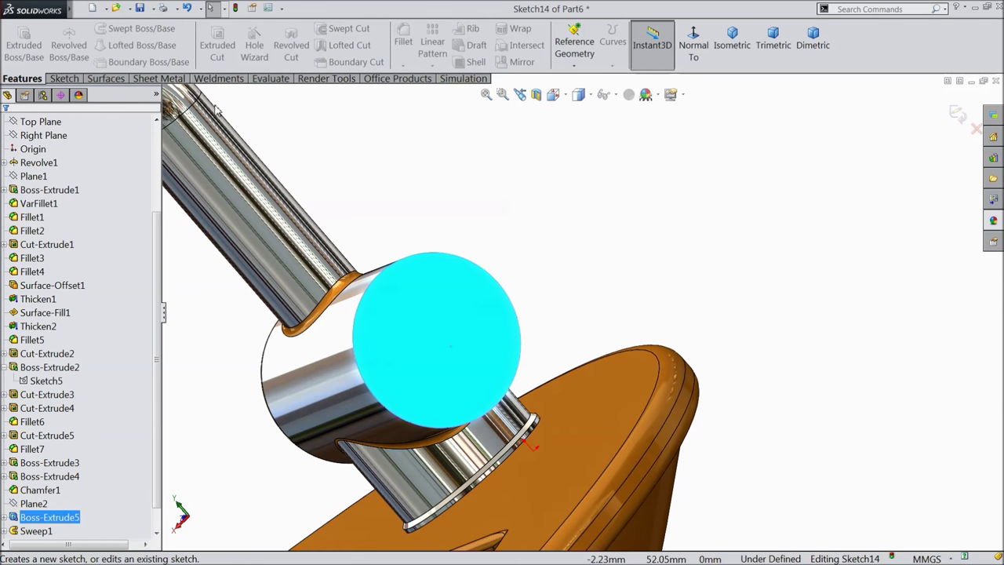
pyautogui.click(66, 80)
pyautogui.click(113, 29)
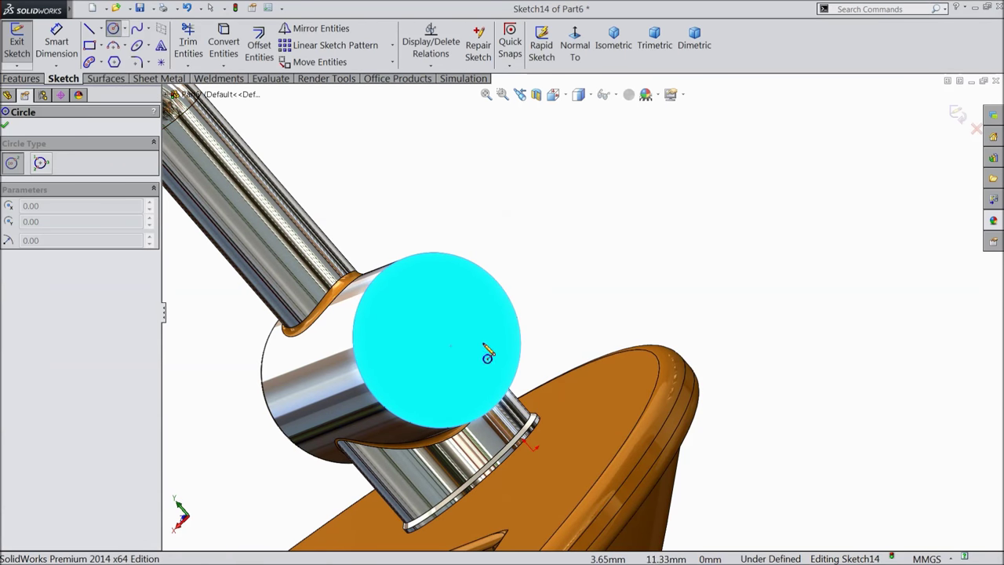
pyautogui.click(437, 342)
pyautogui.click(444, 250)
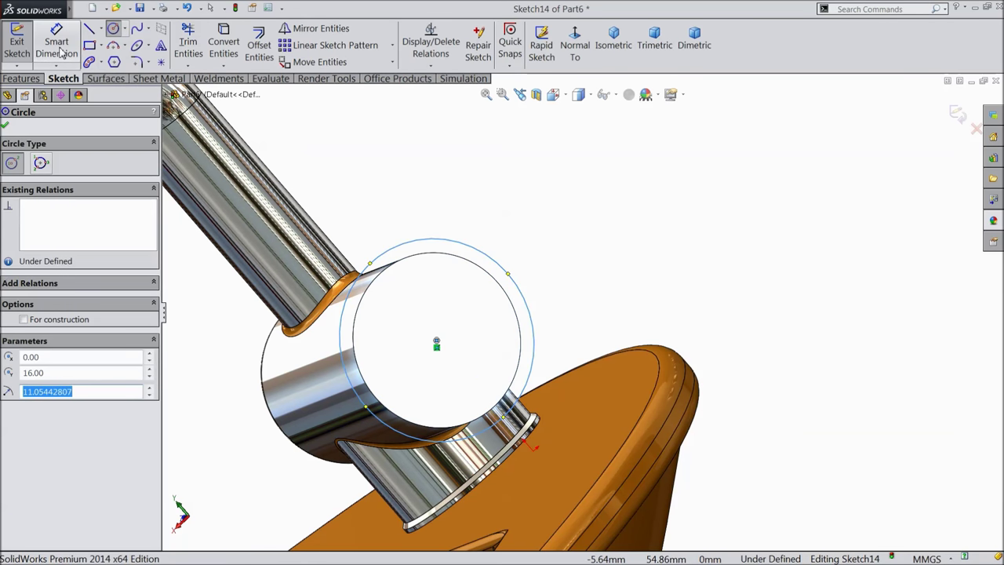
pyautogui.click(62, 55)
pyautogui.click(414, 242)
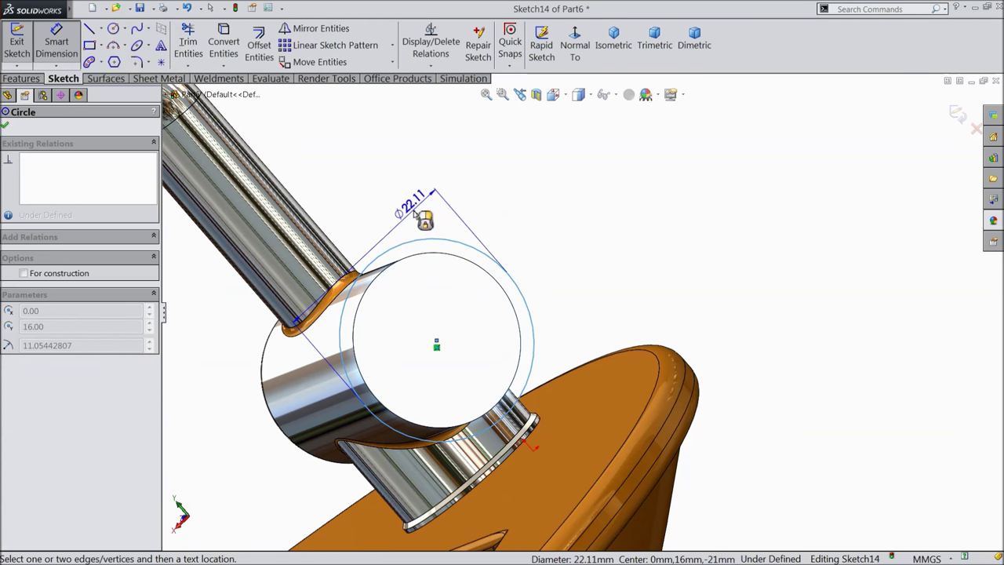
pyautogui.click(413, 213)
pyautogui.write('20')
pyautogui.press('Return')
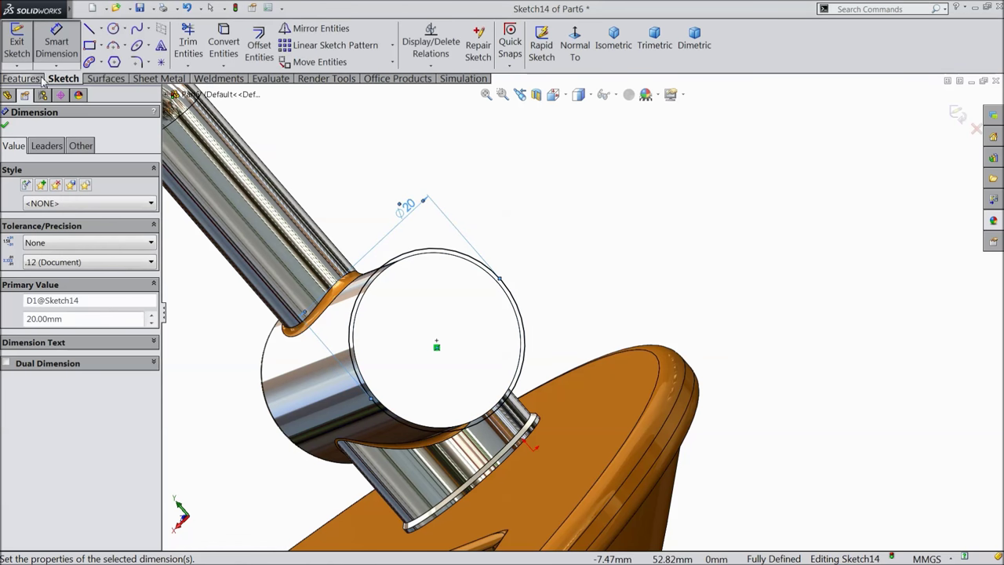
# Step: Extrude the 20 mm circle 9 mm into a boss on the handle
pyautogui.click(21, 79)
pyautogui.click(23, 45)
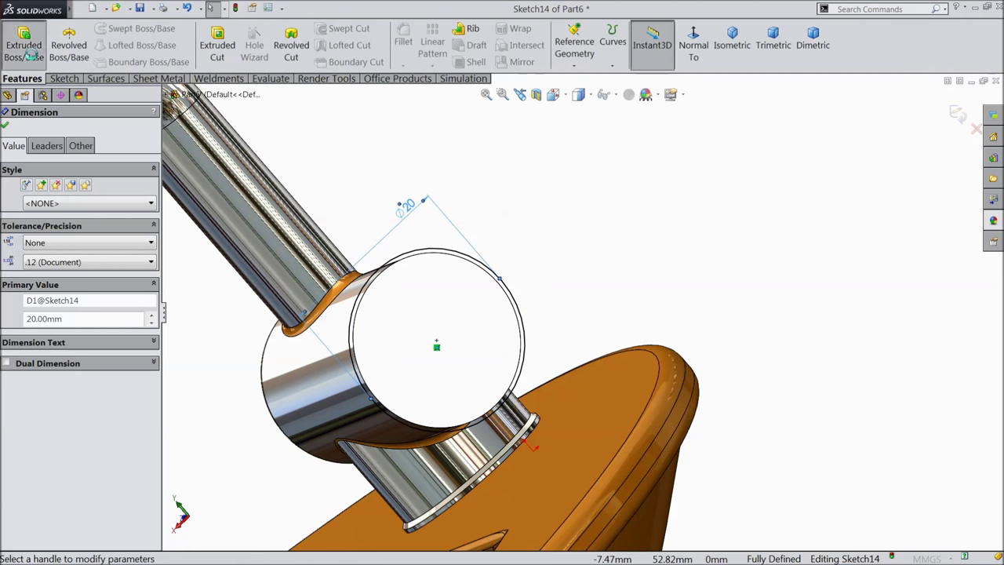
pyautogui.write('9')
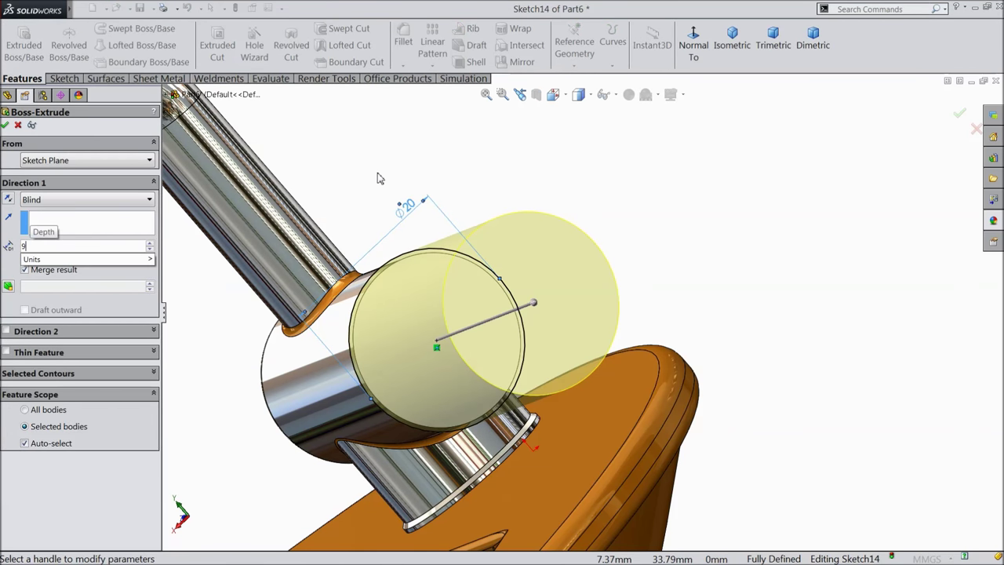
pyautogui.press('Return')
pyautogui.moveTo(376, 161); pyautogui.dragTo(417, 128, button='middle')
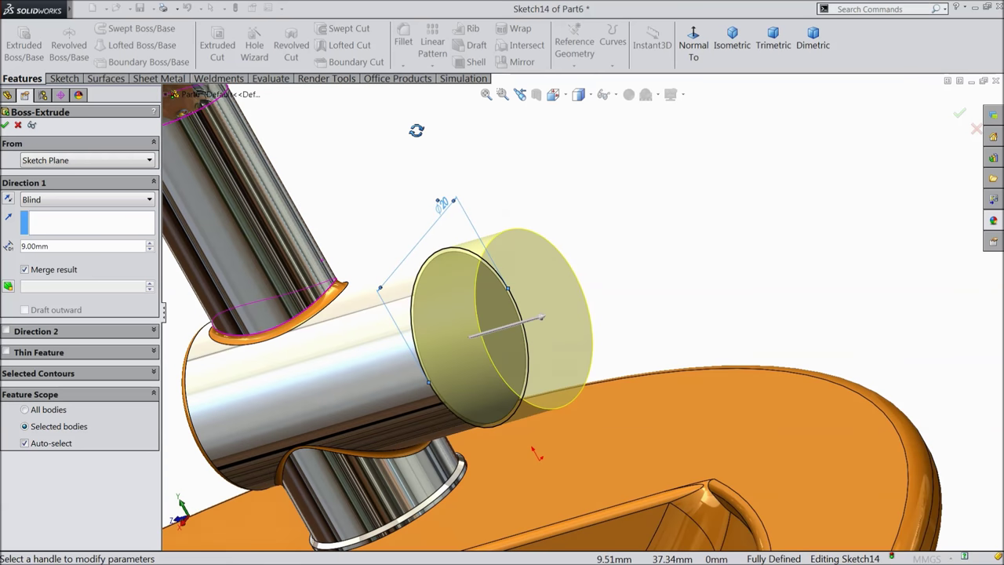
pyautogui.click(5, 126)
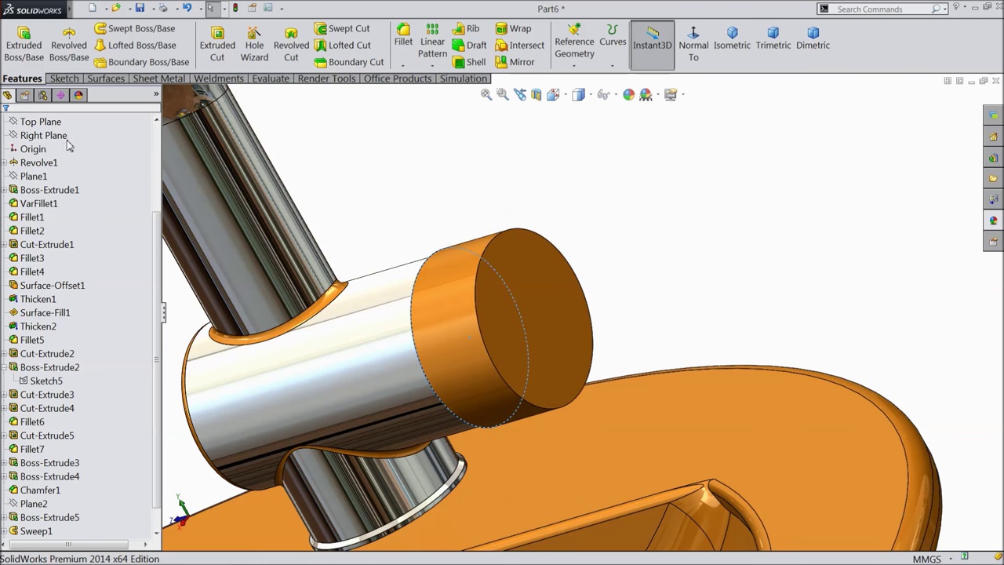
# Step: Round the boss's end face with a 1 mm fillet
pyautogui.click(407, 51)
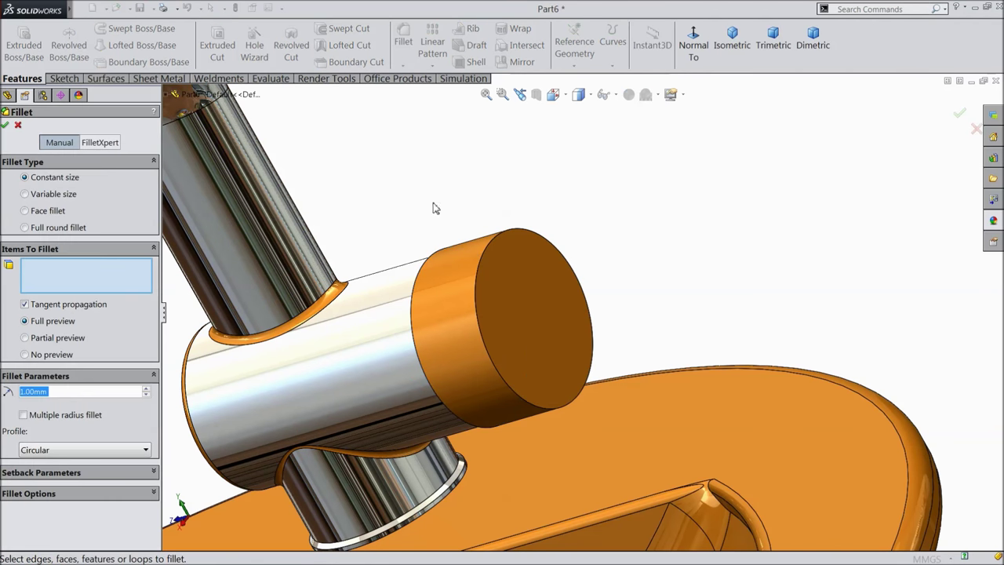
pyautogui.click(512, 314)
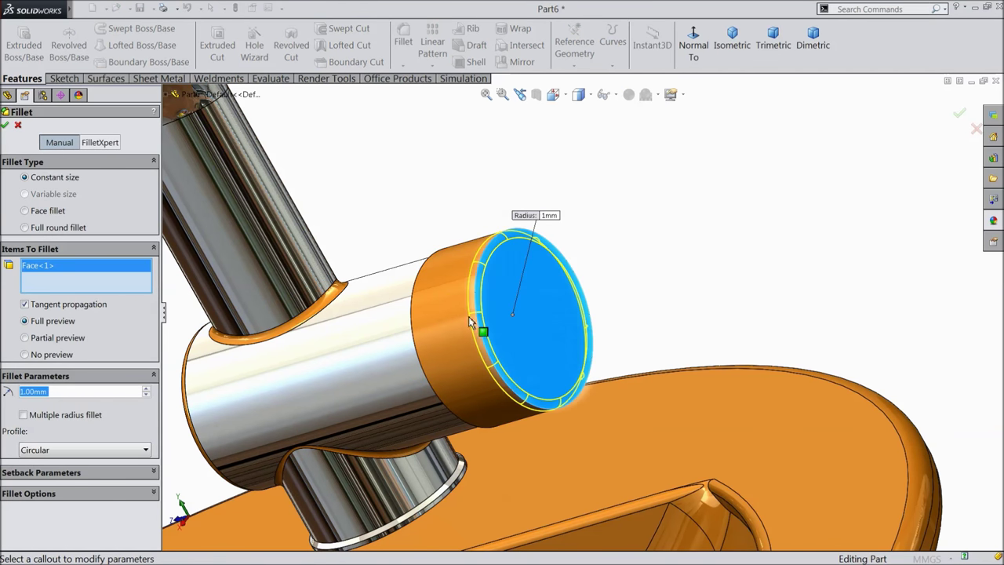
pyautogui.click(6, 128)
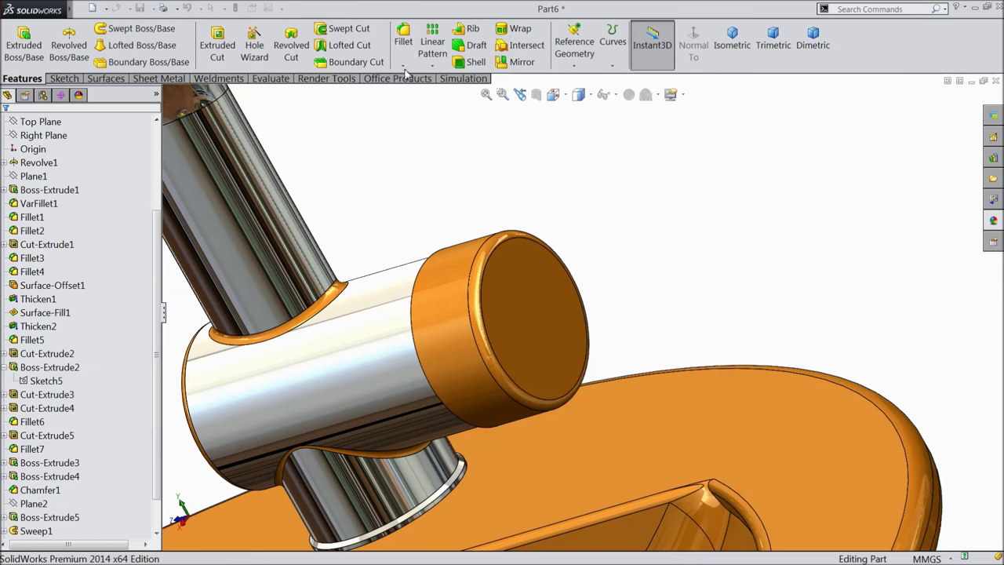
# Step: Fillet the edge where the boss meets the handle cylinder at 0.3 mm
pyautogui.click(402, 68)
pyautogui.click(418, 79)
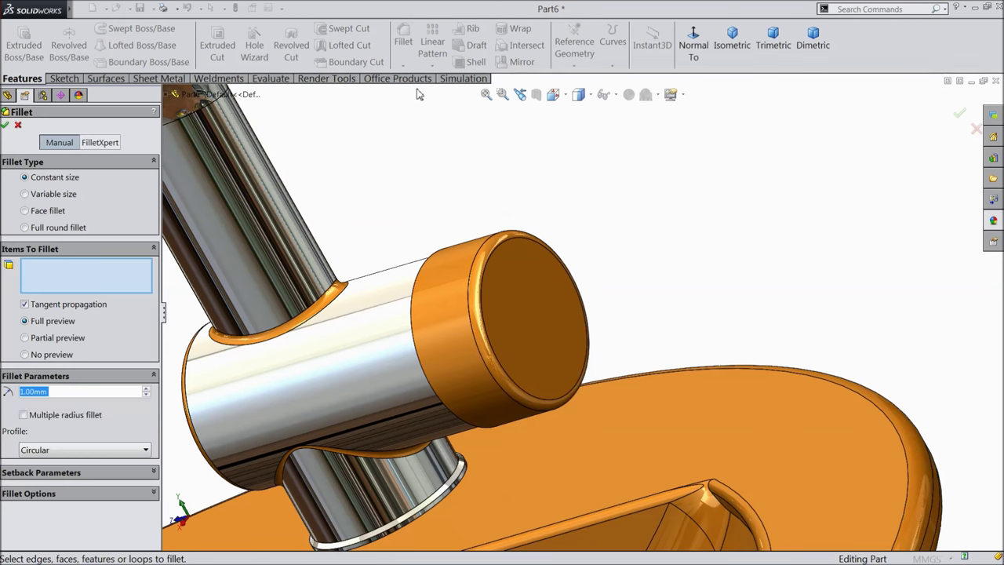
pyautogui.moveTo(440, 179); pyautogui.dragTo(525, 165, button='middle')
pyautogui.scroll(-5, 448, 285)
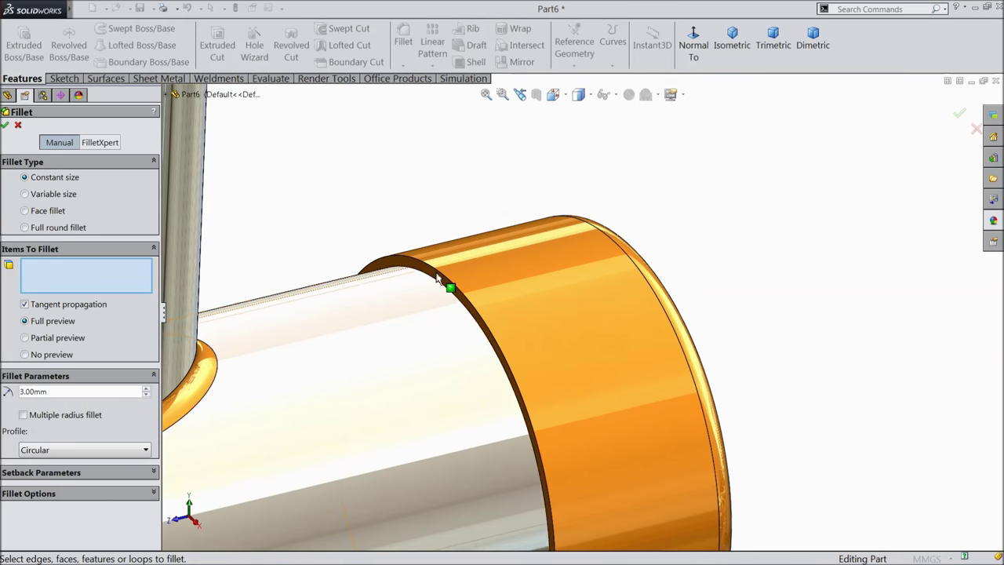
pyautogui.click(441, 289)
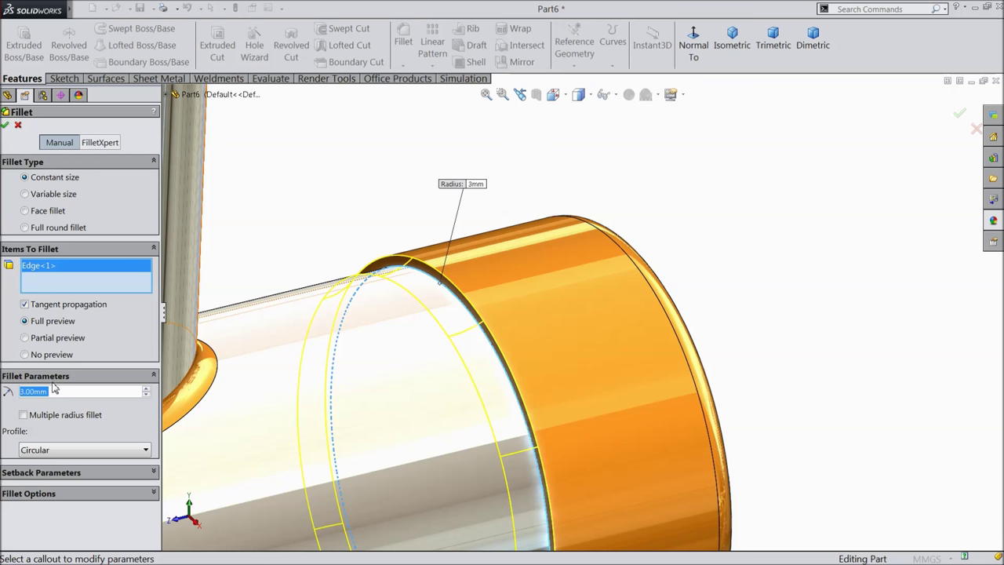
pyautogui.write('0.3')
pyautogui.press('Return')
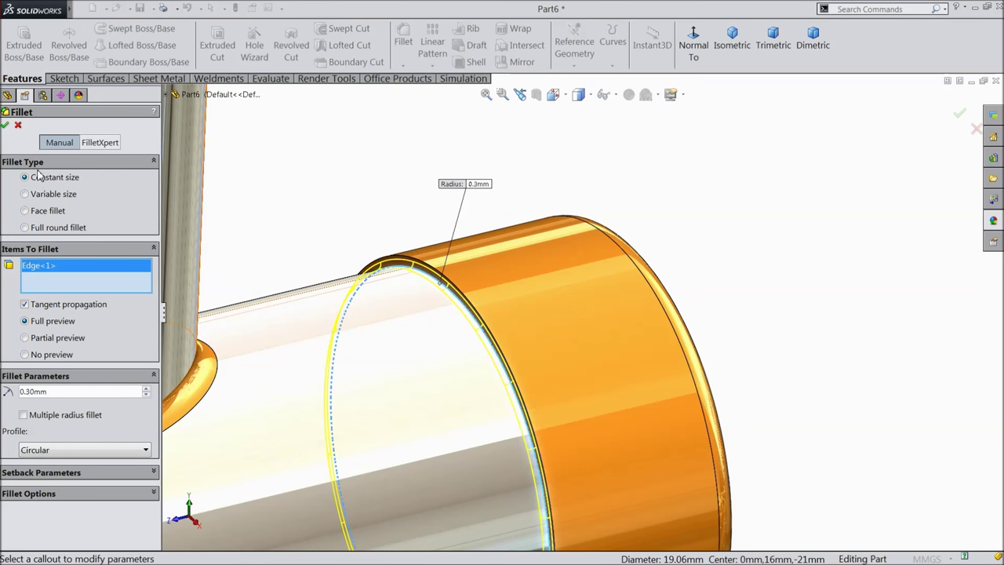
pyautogui.click(6, 125)
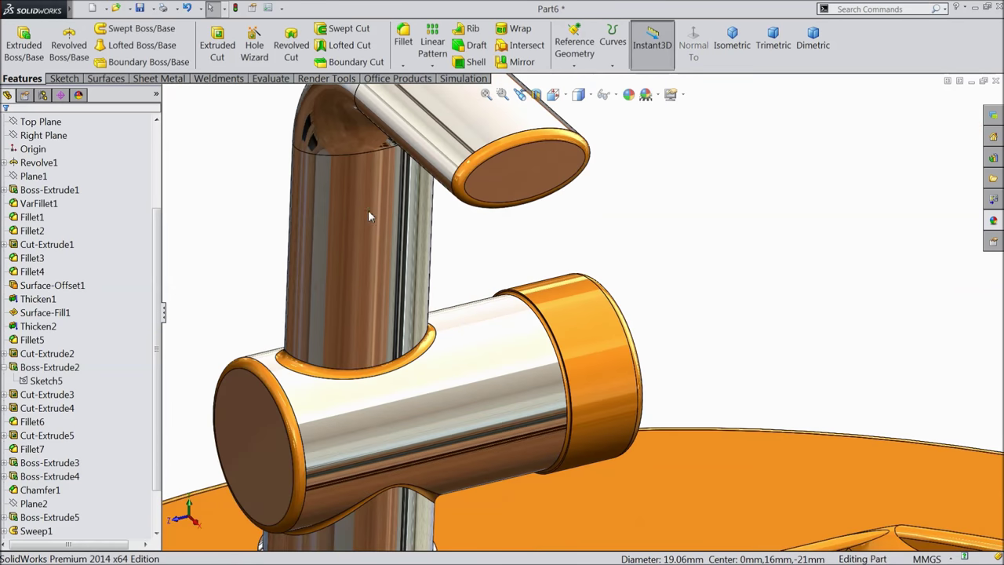
pyautogui.scroll(5, 448, 276)
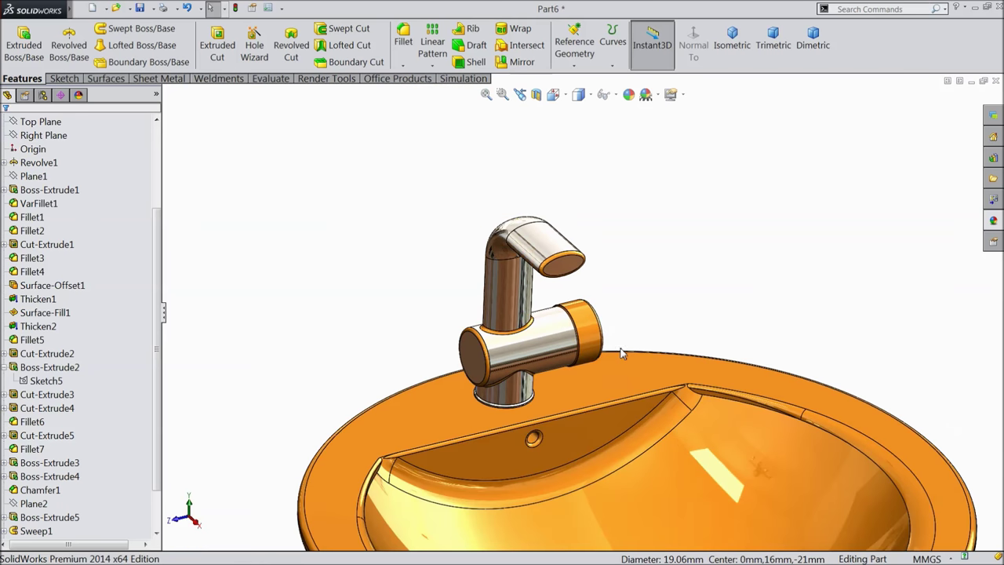
# Step: Apply chromium plate to Boss-Extrude6, Fillet8, Fillet9 and Fillet10
pyautogui.scroll(-2, 609, 352)
pyautogui.scroll(-2, 154, 455)
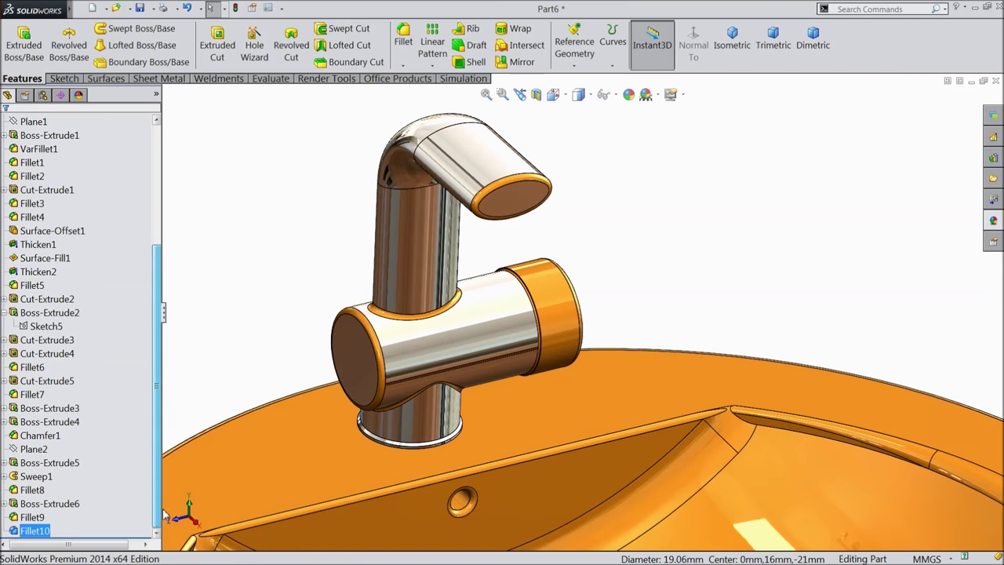
pyautogui.click(35, 506)
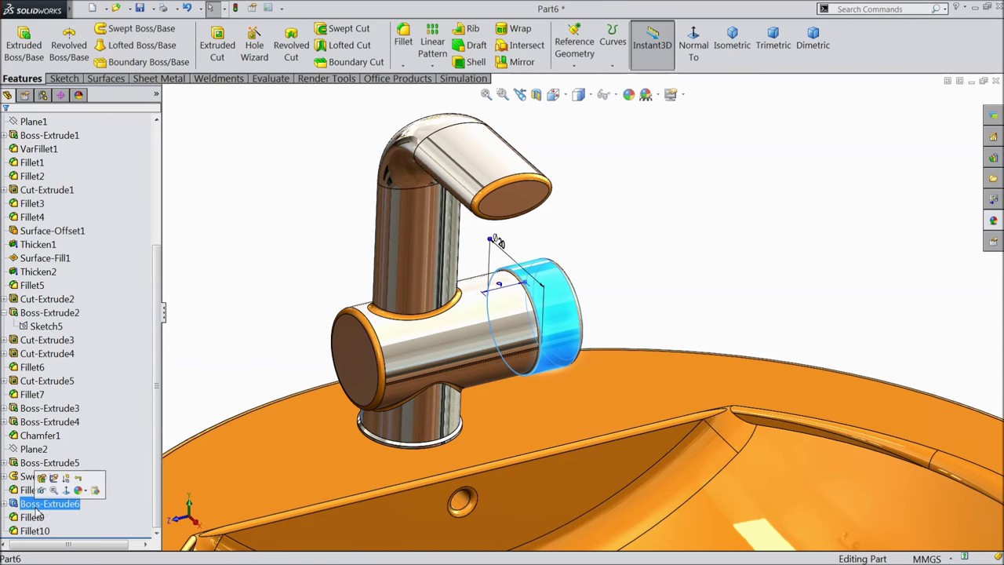
pyautogui.keyDown('ctrl'); pyautogui.click(29, 531); pyautogui.keyUp('ctrl')
pyautogui.keyDown('ctrl'); pyautogui.click(32, 517); pyautogui.keyUp('ctrl')
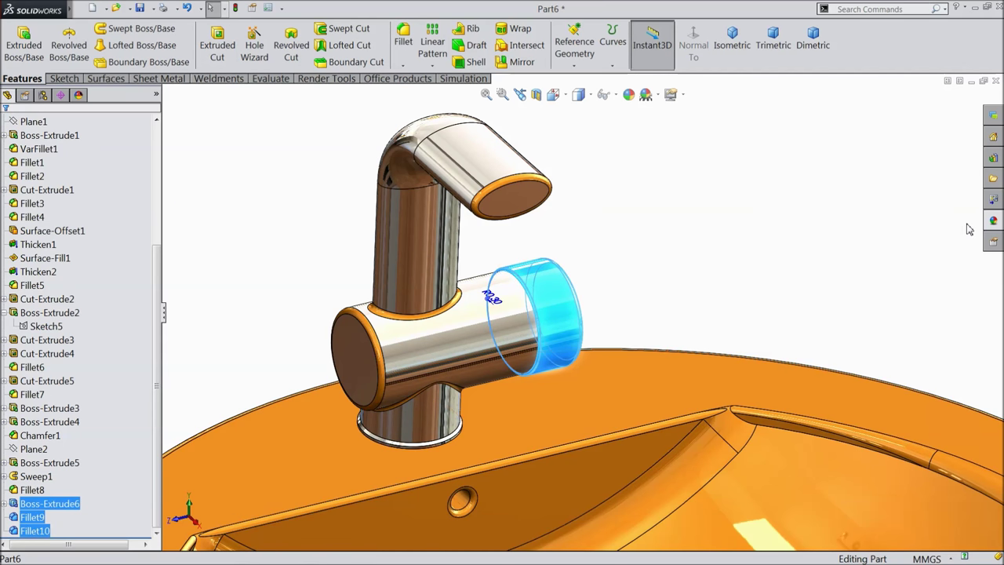
pyautogui.keyDown('ctrl'); pyautogui.click(32, 490); pyautogui.keyUp('ctrl')
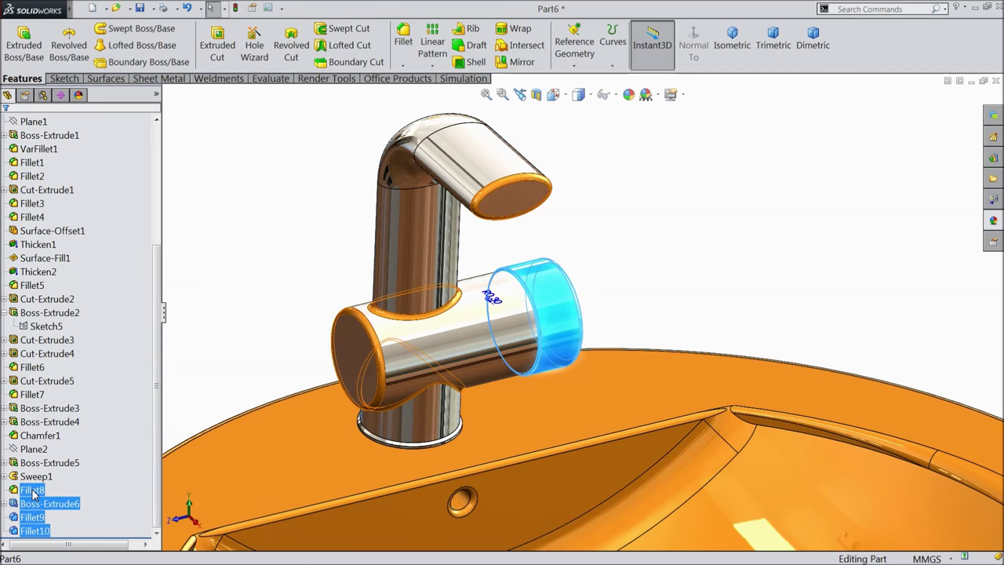
pyautogui.click(993, 223)
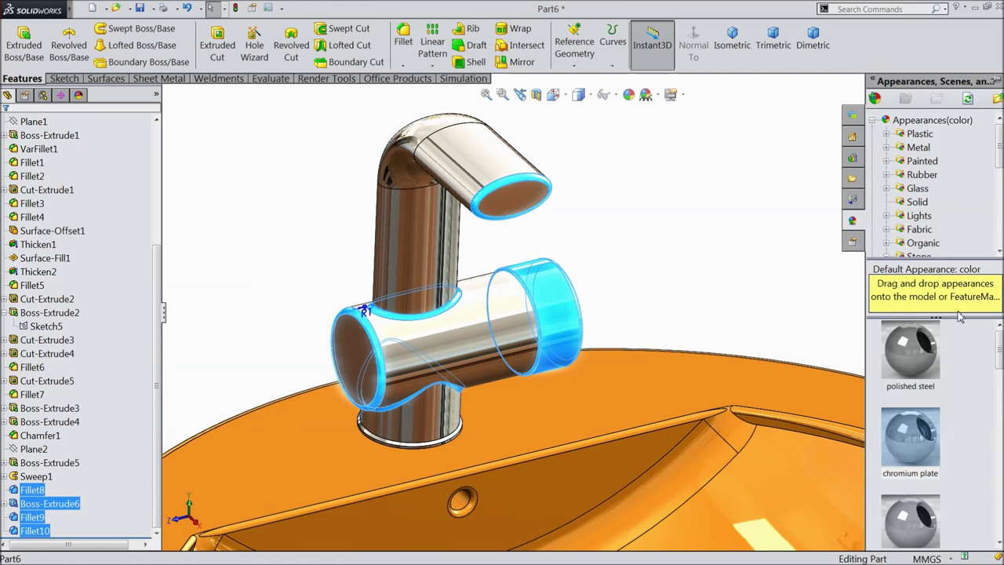
pyautogui.click(909, 443)
# Step: Orbit and zoom out to view the whole sink from above
pyautogui.moveTo(664, 277); pyautogui.dragTo(727, 262, button='middle')
pyautogui.scroll(3, 658, 278)
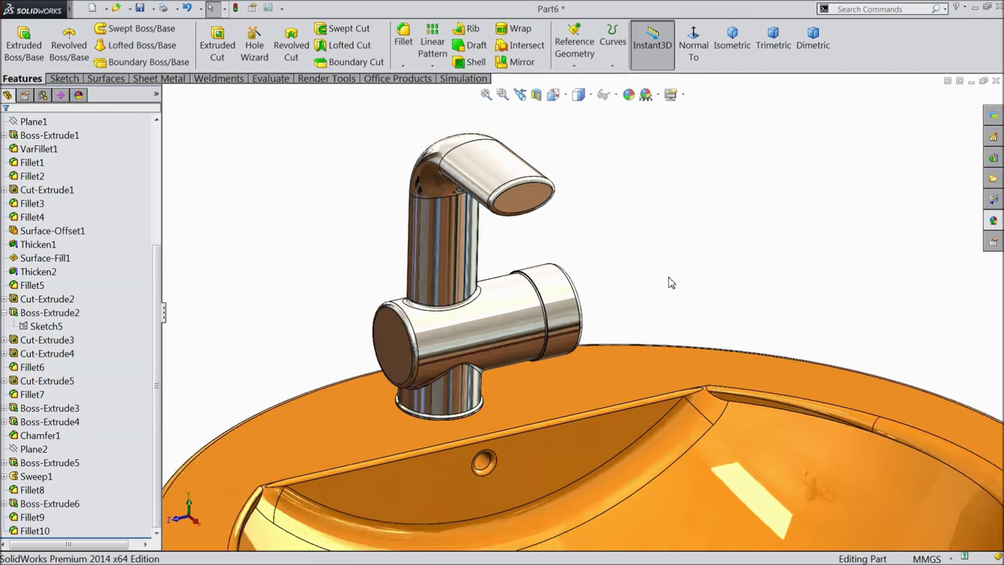
pyautogui.moveTo(658, 277); pyautogui.dragTo(667, 272, button='middle')
pyautogui.scroll(3, 630, 368)
pyautogui.moveTo(629, 368); pyautogui.dragTo(601, 401, button='middle')
pyautogui.scroll(-5, 658, 377)
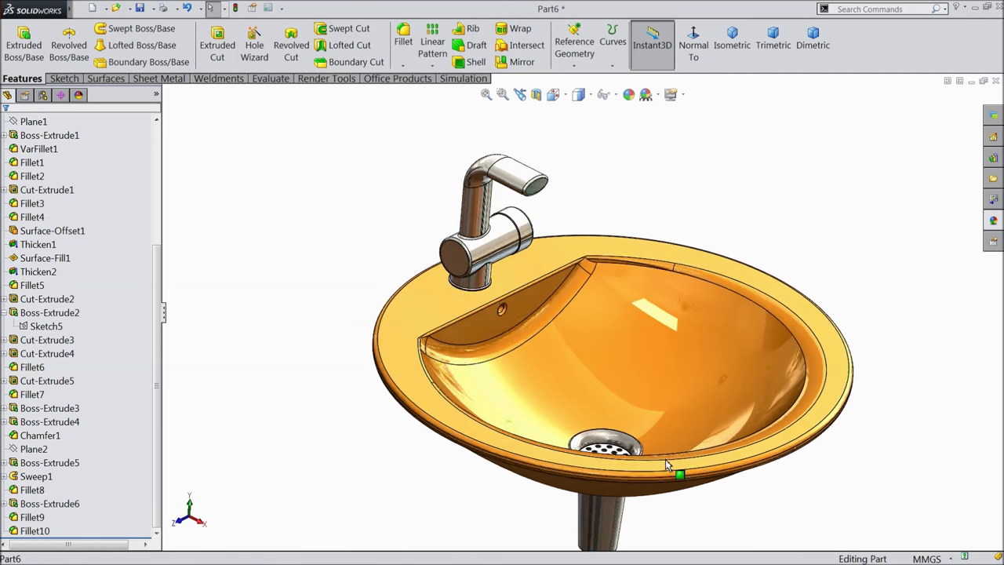
pyautogui.scroll(3, 657, 372)
pyautogui.moveTo(657, 372)
pyautogui.mouseDown(button='middle')
pyautogui.moveTo(650, 354)
pyautogui.moveTo(650, 363)
pyautogui.mouseUp(button='middle')
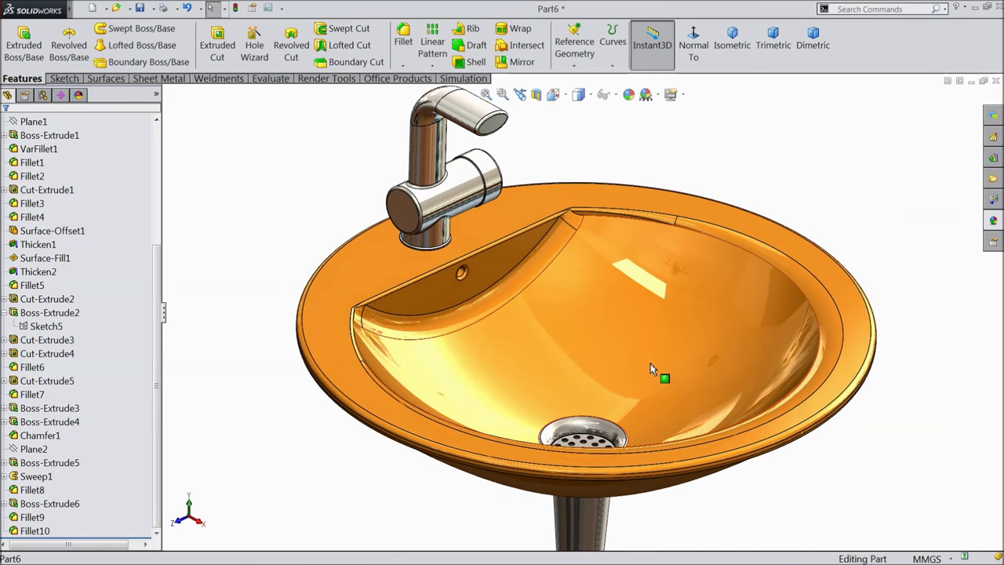
pyautogui.scroll(2, 657, 262)
pyautogui.click(64, 79)
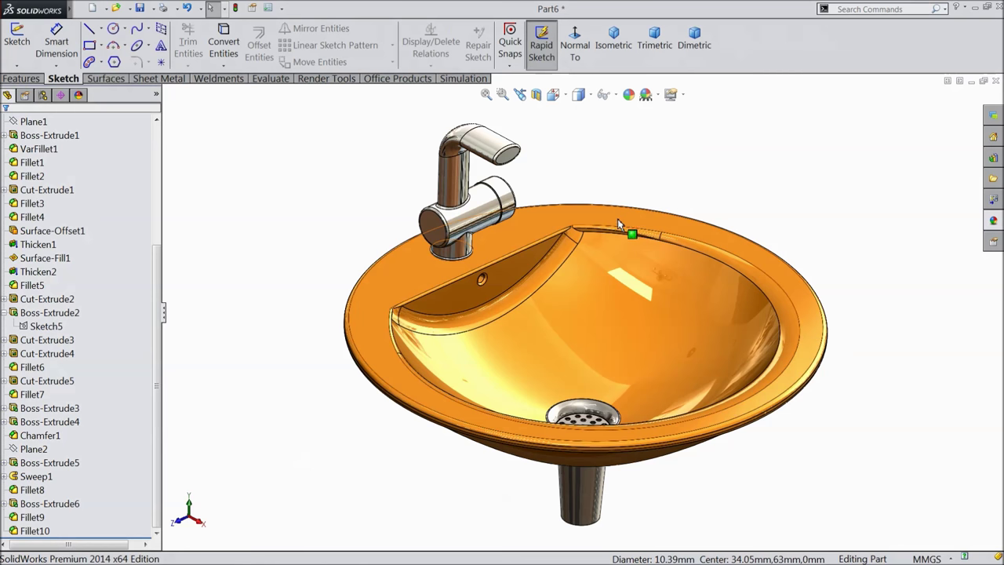
# Step: Create a reference plane offset 22 mm from the sink's rim face
pyautogui.scroll(-2, 627, 223)
pyautogui.click(318, 304)
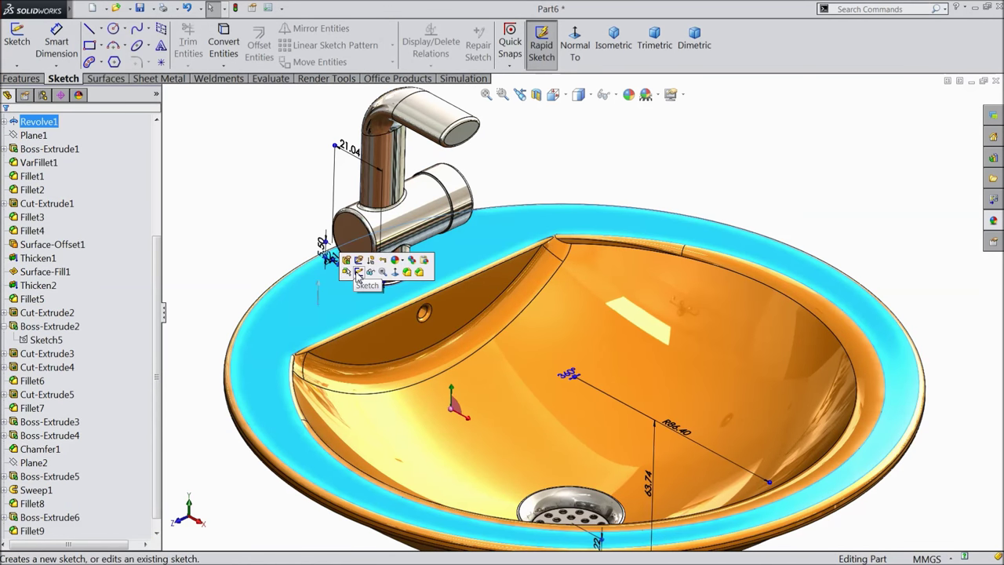
pyautogui.click(22, 78)
pyautogui.click(575, 48)
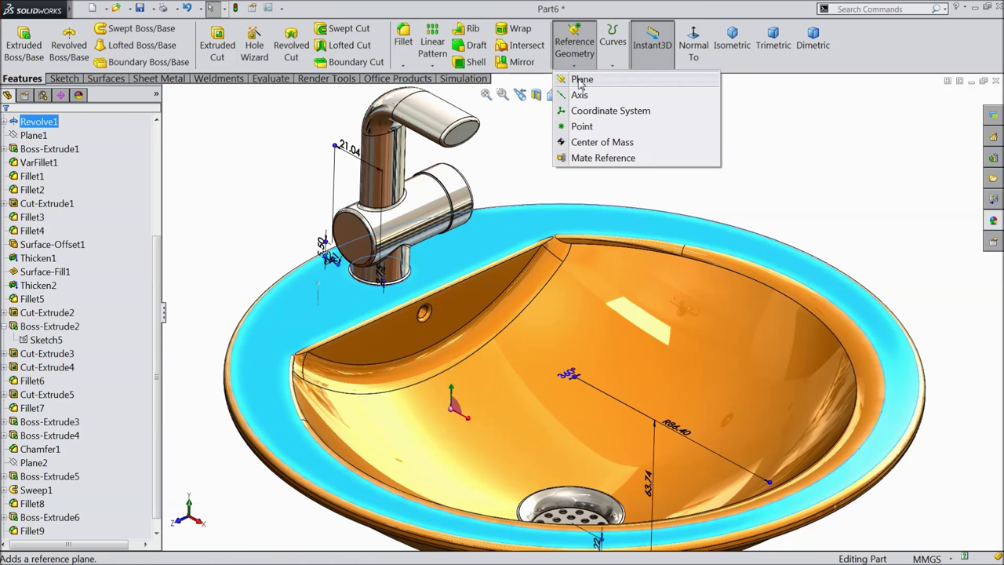
pyautogui.click(581, 79)
pyautogui.moveTo(59, 294); pyautogui.dragTo(8, 292)
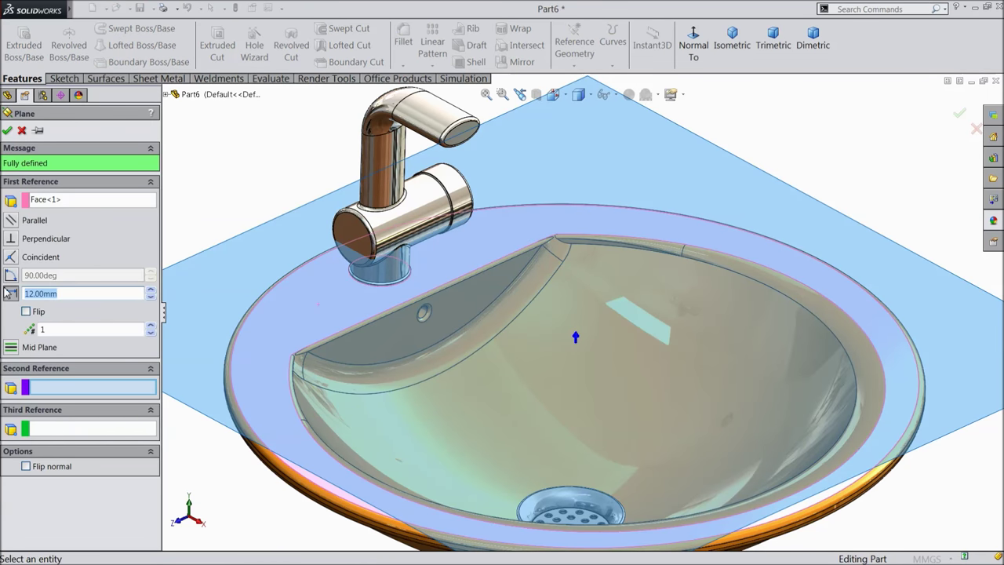
pyautogui.write('22')
pyautogui.press('Return')
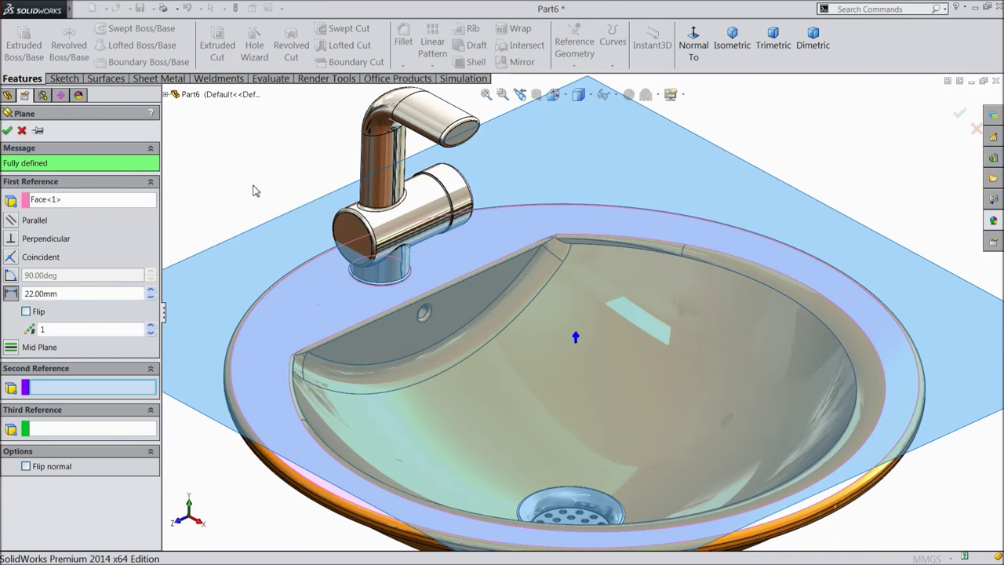
pyautogui.click(7, 131)
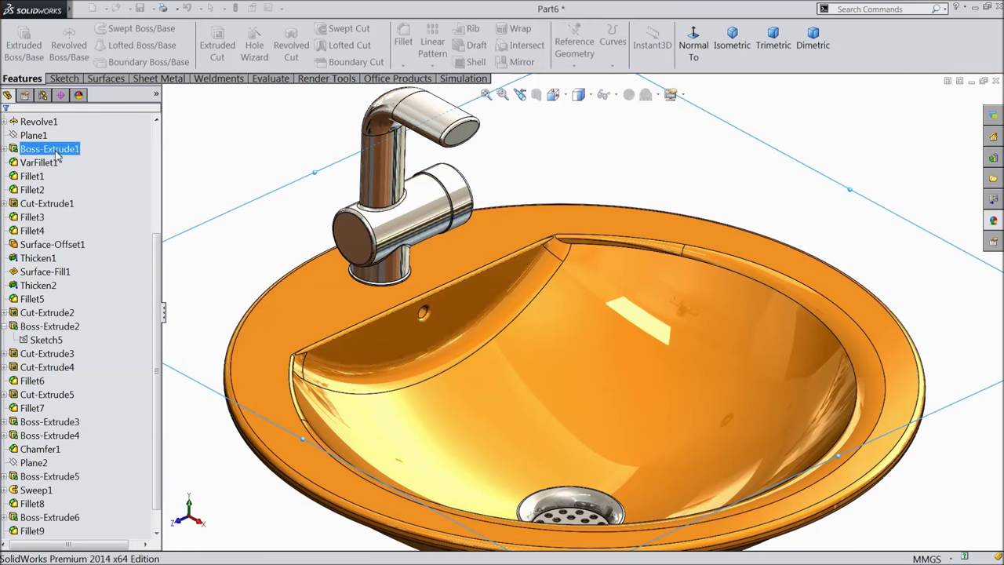
pyautogui.click(63, 78)
# Step: On Plane3, viewed normal to it, draw a corner-to-corner diagonal centerline across the faucet base
pyautogui.click(17, 44)
pyautogui.click(575, 45)
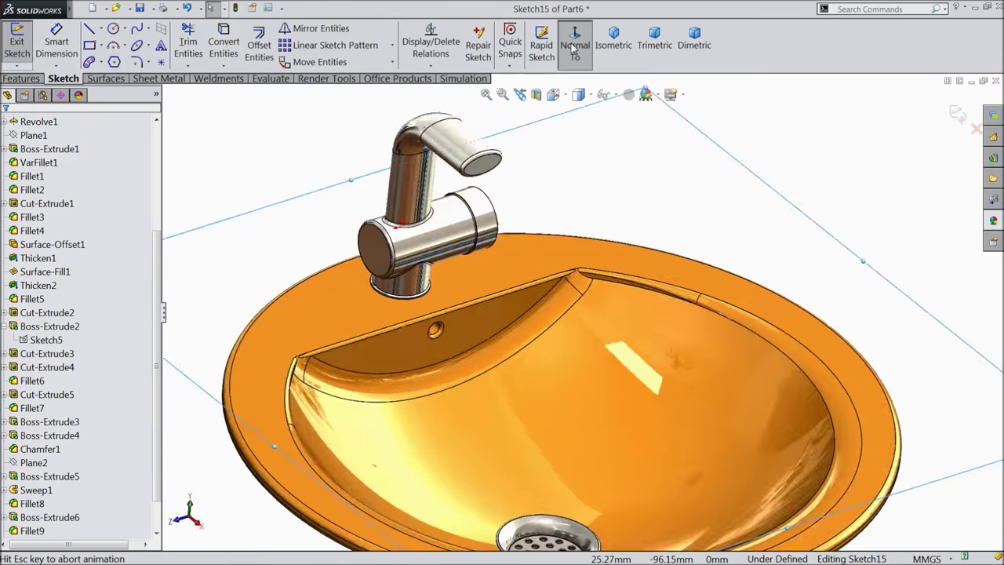
pyautogui.scroll(-6, 717, 354)
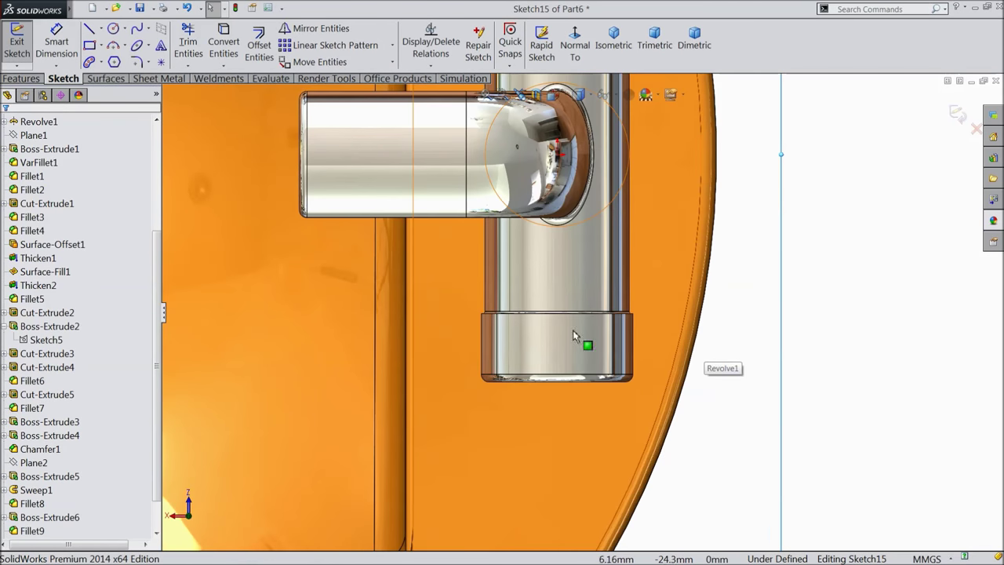
pyautogui.click(115, 28)
pyautogui.scroll(-2, 631, 388)
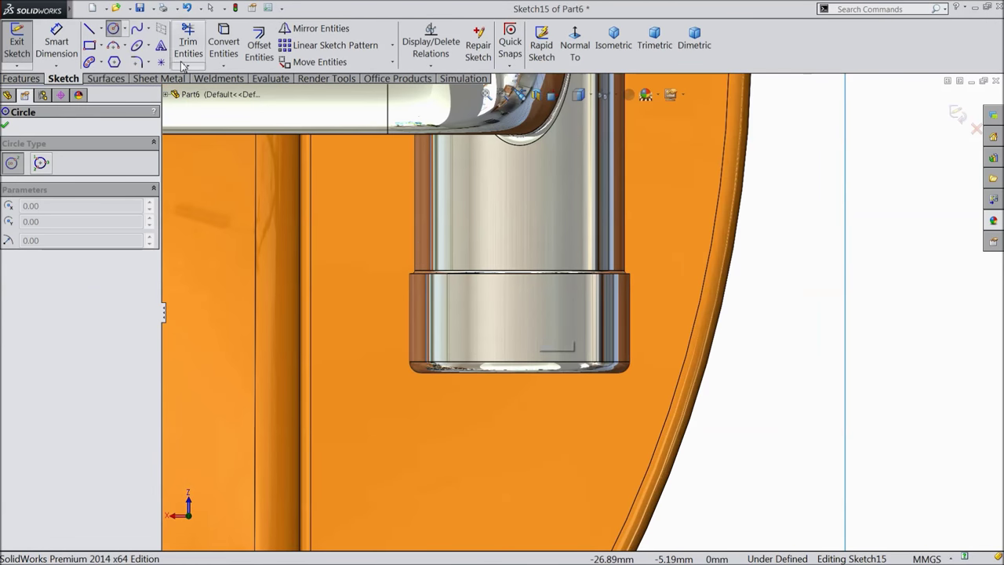
pyautogui.click(102, 28)
pyautogui.click(123, 60)
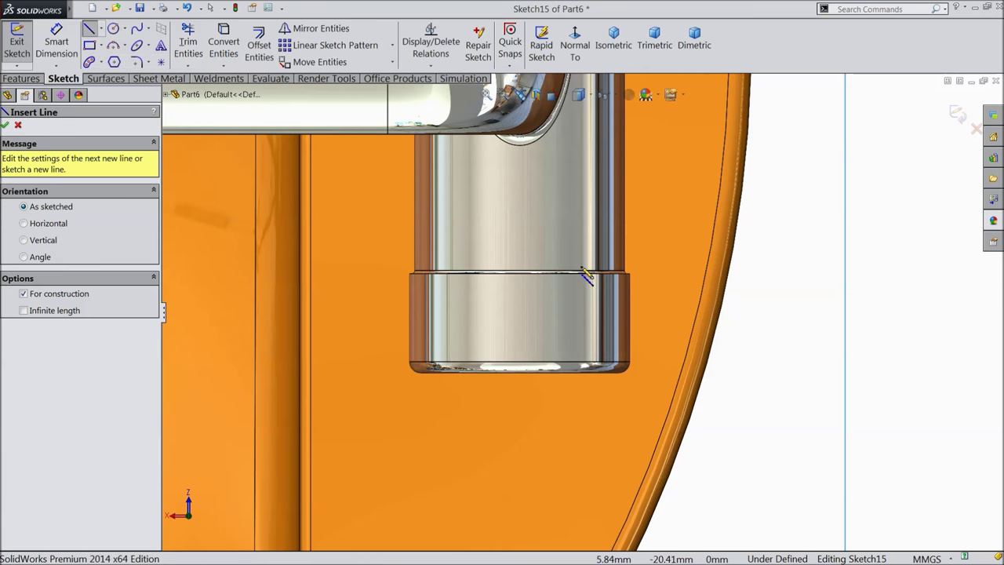
pyautogui.click(628, 274)
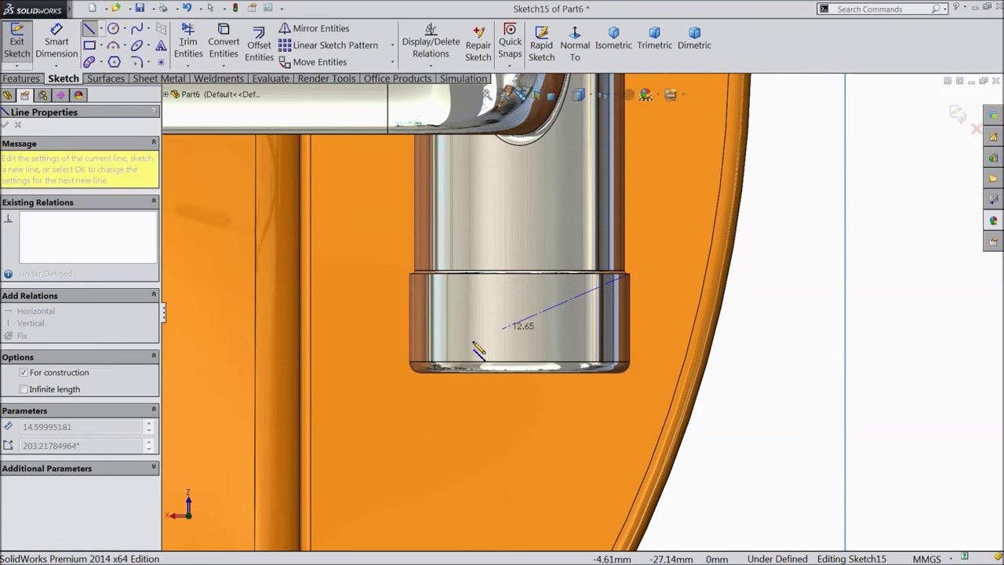
pyautogui.click(409, 367)
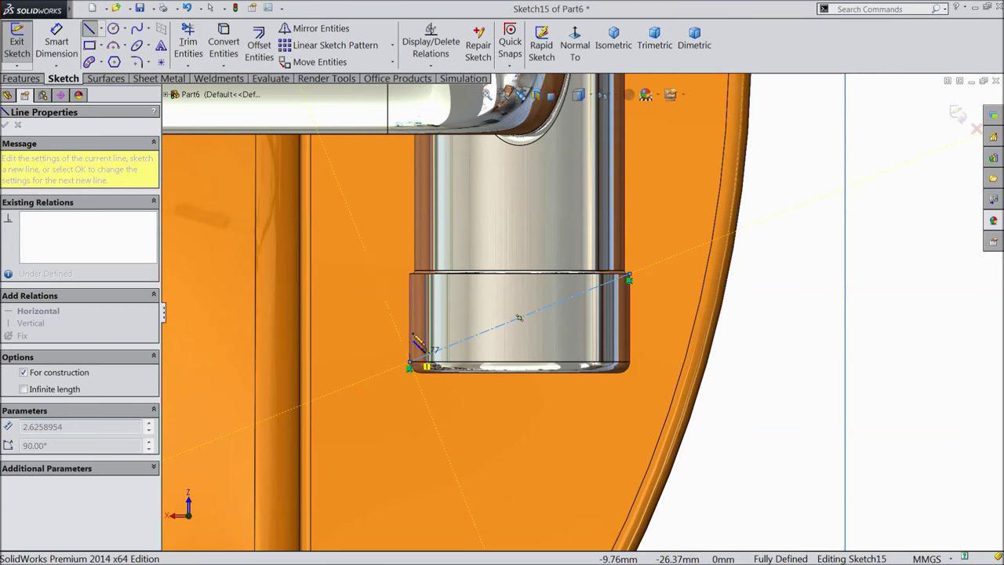
pyautogui.rightClick(396, 93)
pyautogui.click(423, 103)
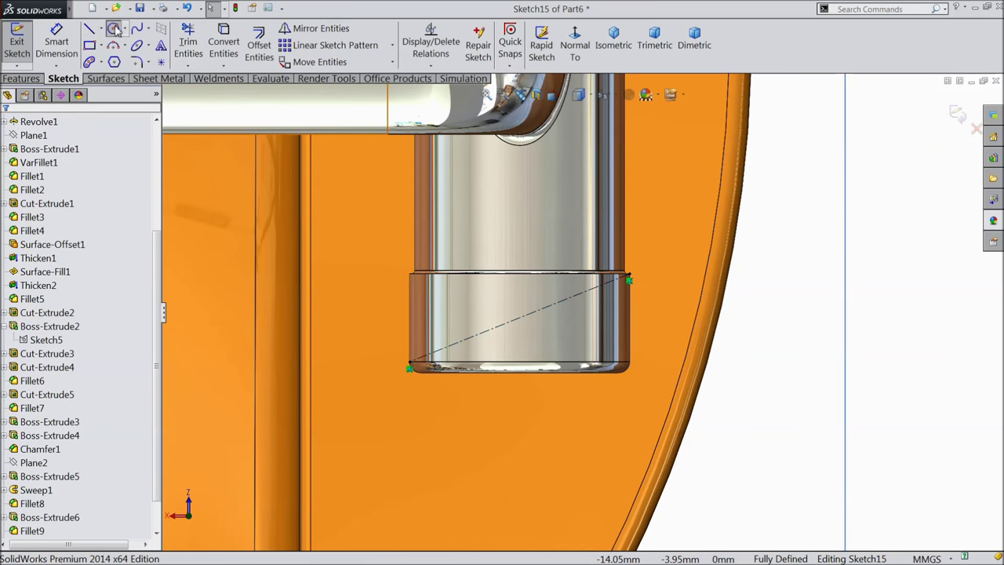
# Step: Draw a circle at the centerline's midpoint and dimension its diameter to 3.60 mm
pyautogui.click(114, 29)
pyautogui.scroll(-3, 549, 287)
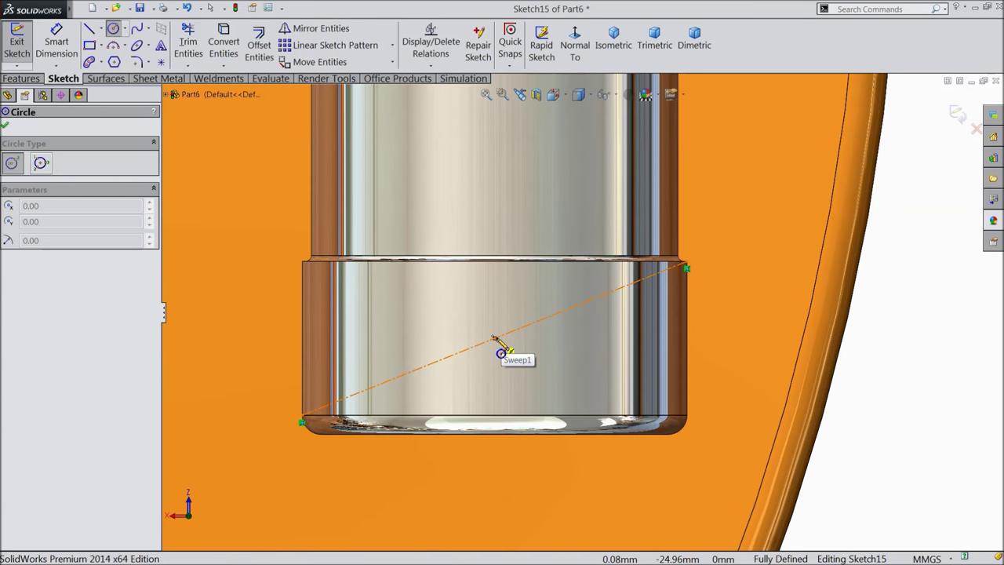
pyautogui.click(494, 337)
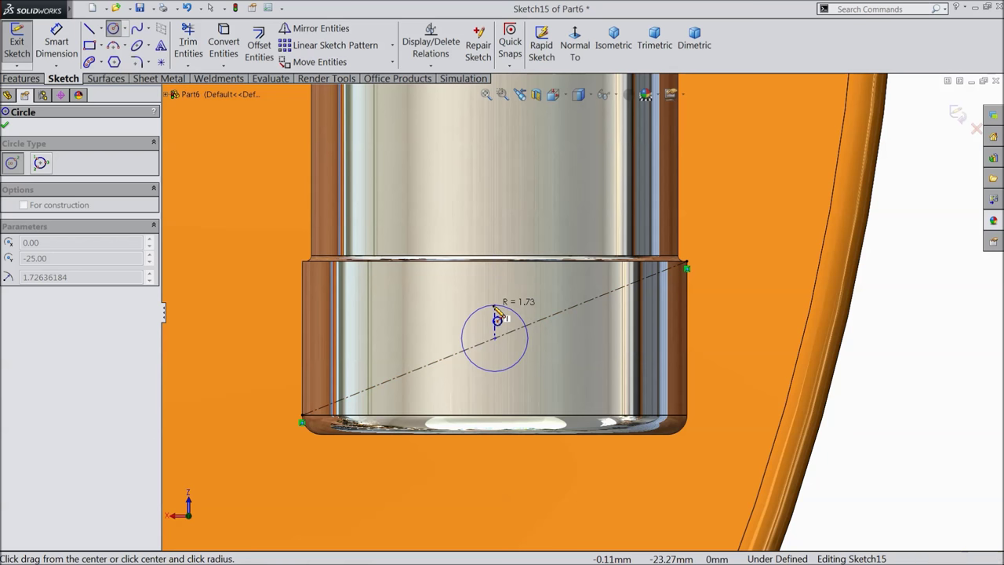
pyautogui.click(506, 306)
pyautogui.click(63, 43)
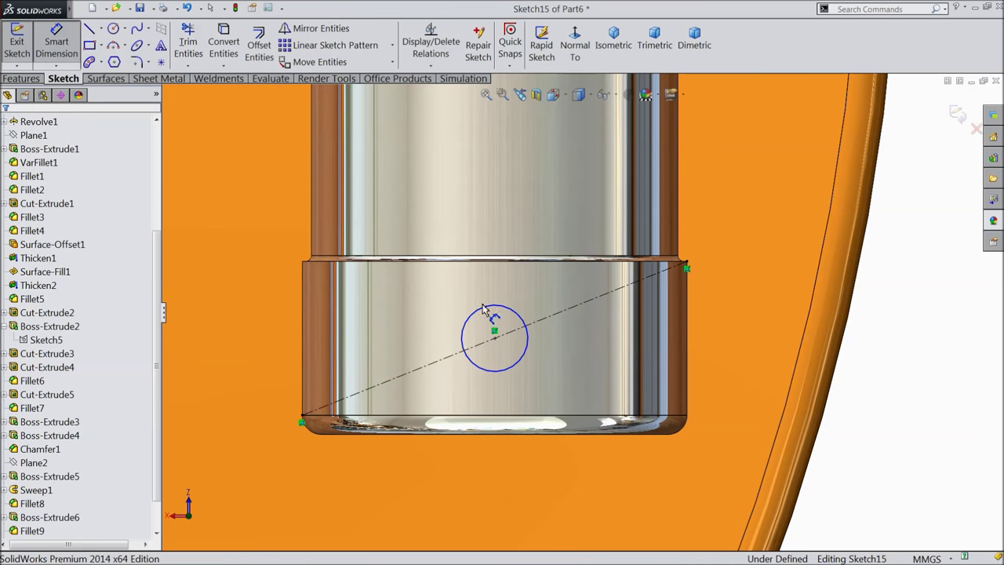
pyautogui.click(527, 345)
pyautogui.click(580, 351)
pyautogui.write('3.6')
pyautogui.click(520, 330)
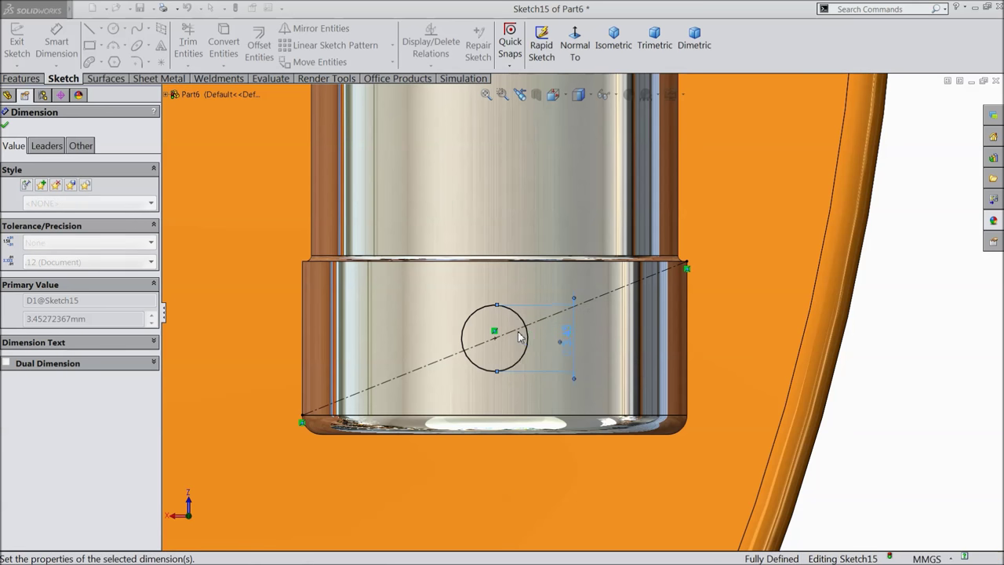
pyautogui.click(6, 127)
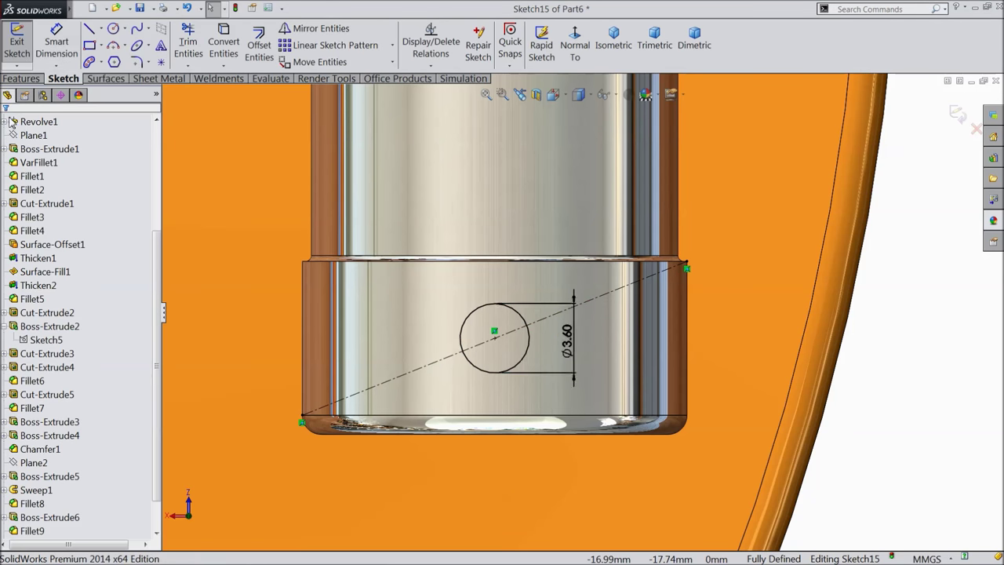
pyautogui.click(21, 79)
pyautogui.click(23, 43)
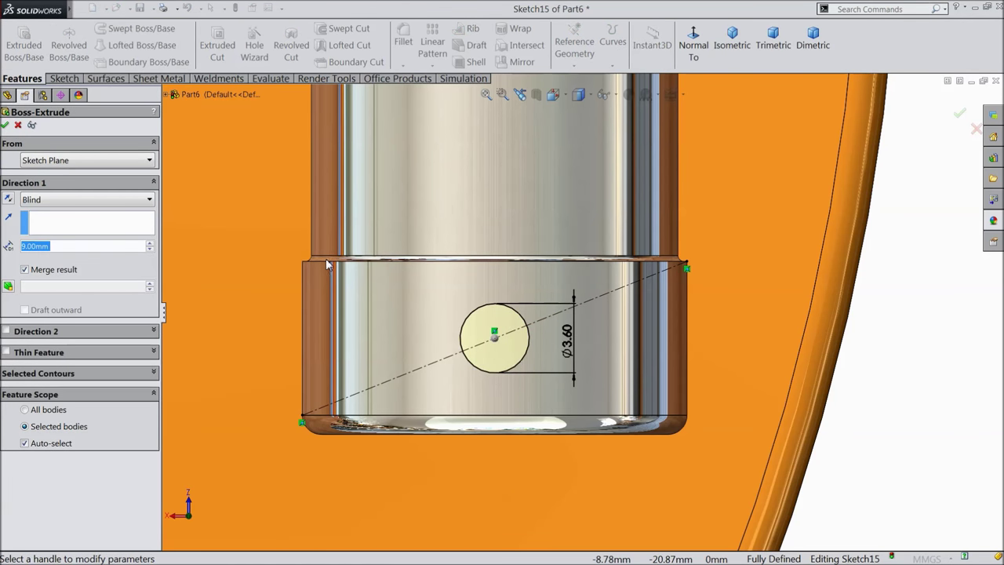
# Step: Extrude the 3.60 mm circle 19 mm into a pin
pyautogui.write('19')
pyautogui.press('Return')
pyautogui.scroll(3, 745, 397)
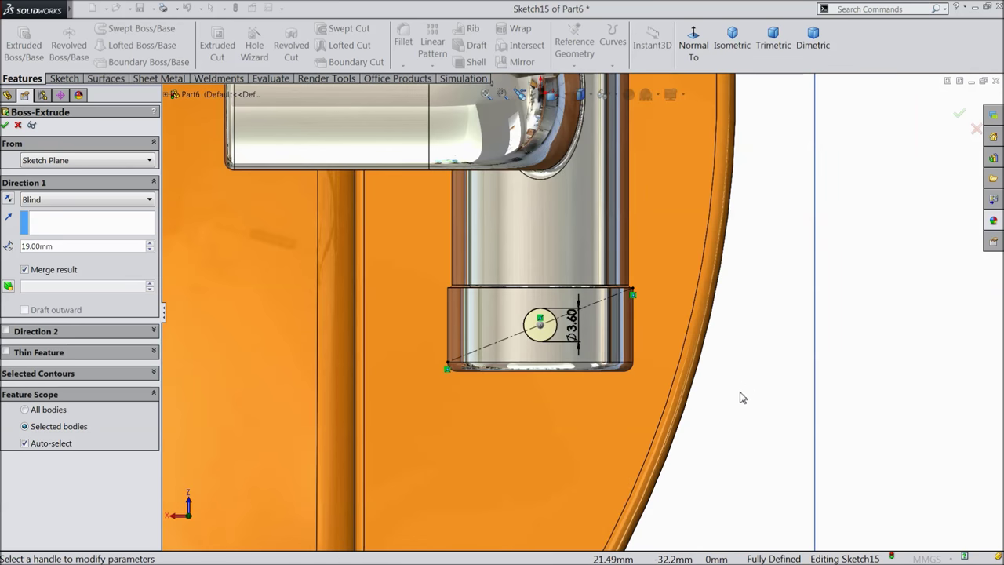
pyautogui.scroll(2, 743, 397)
pyautogui.moveTo(800, 385); pyautogui.dragTo(609, 233, button='middle')
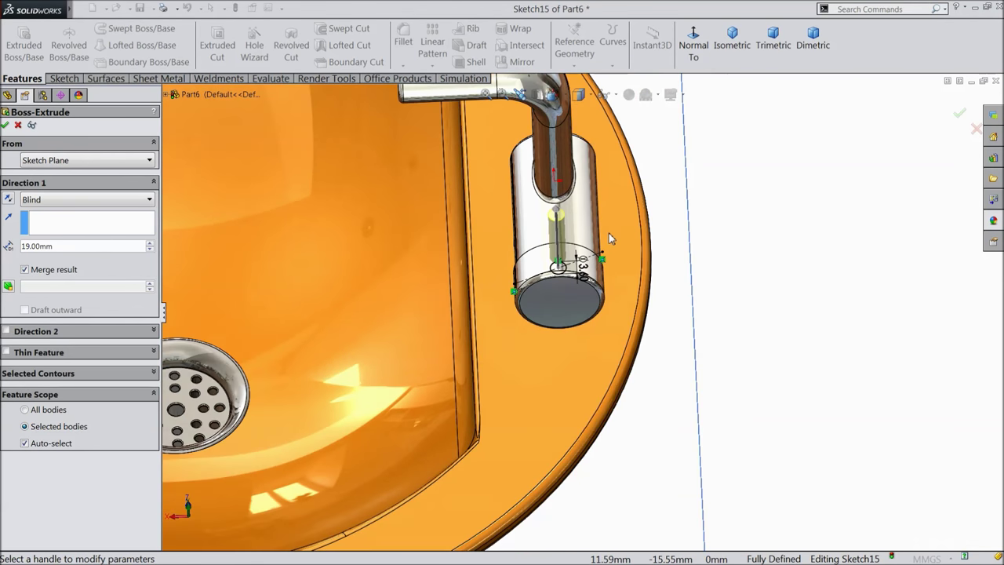
pyautogui.scroll(-5, 608, 233)
pyautogui.click(7, 125)
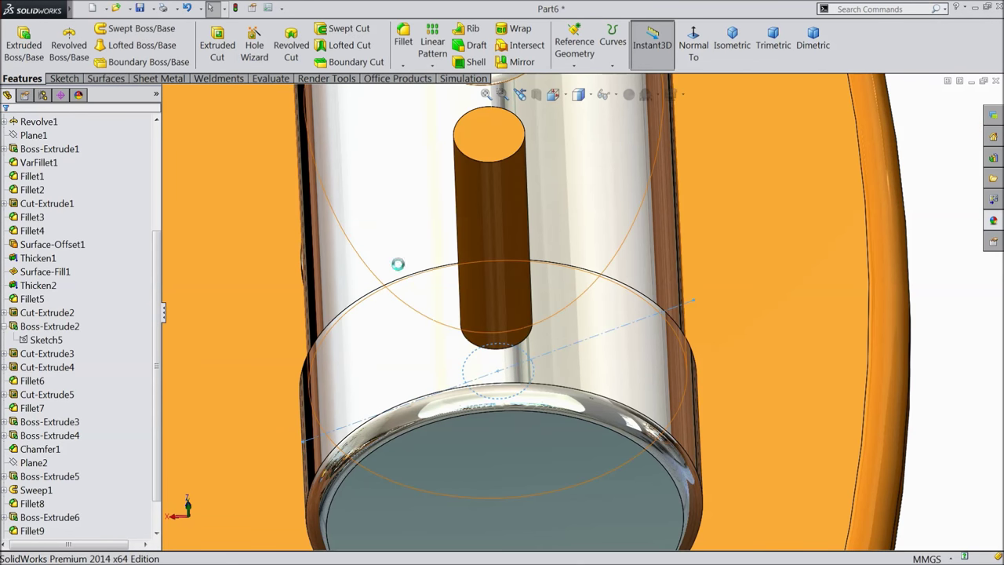
# Step: Fillet the pin's top face and bottom edge with a 0.2 mm radius
pyautogui.click(404, 39)
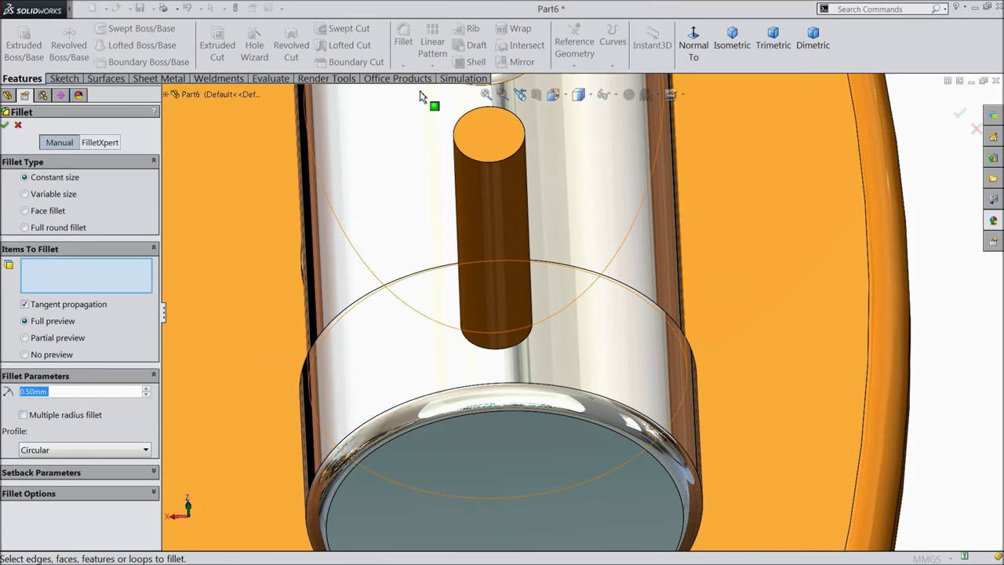
pyautogui.write('0.2')
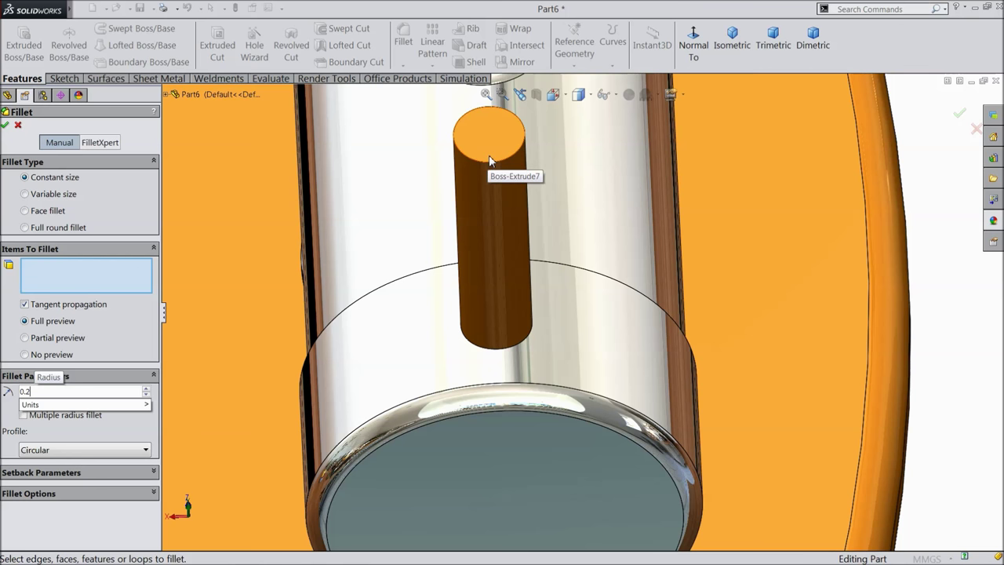
pyautogui.click(489, 160)
pyautogui.click(515, 342)
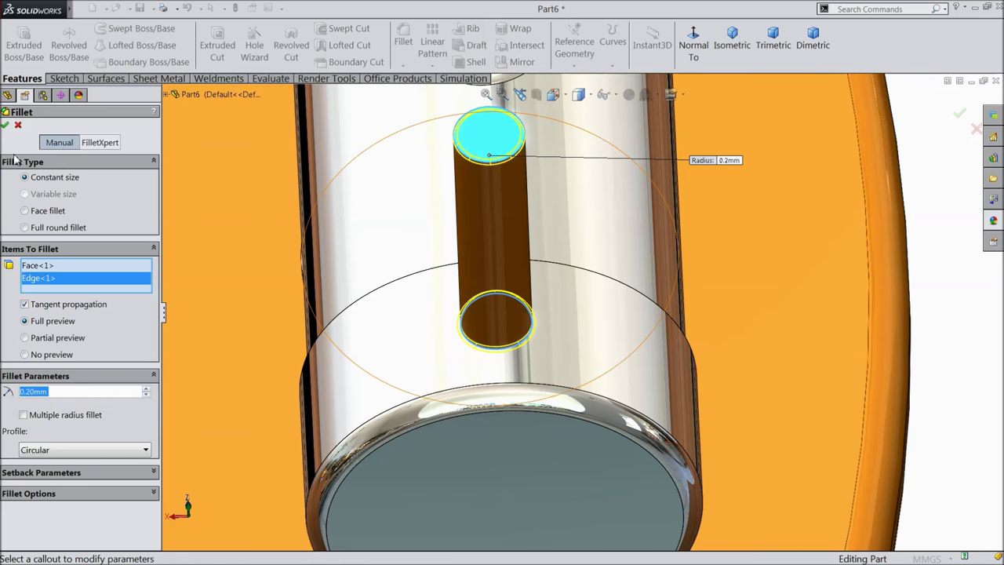
pyautogui.click(6, 127)
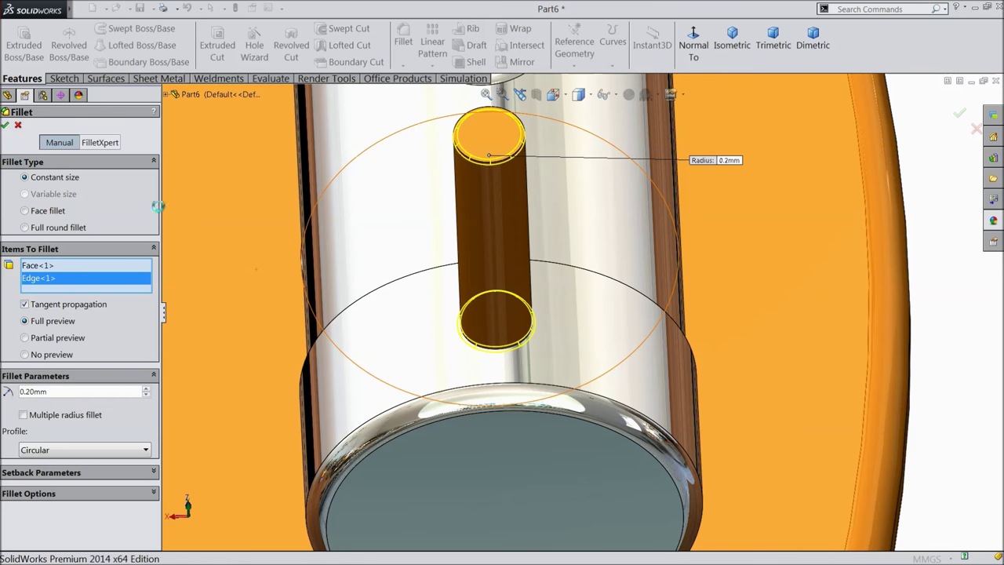
pyautogui.scroll(5, 478, 320)
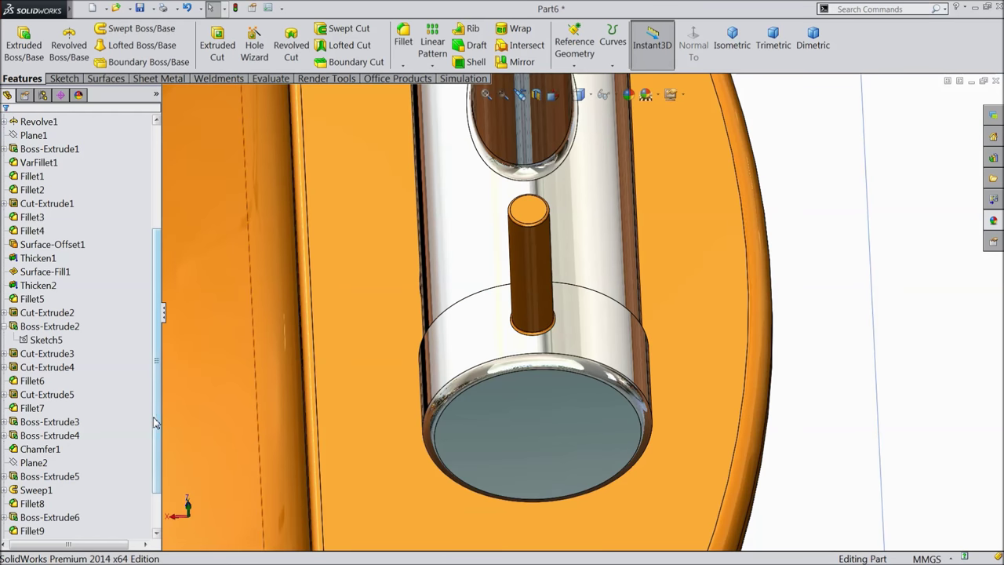
# Step: Apply chromium plate to Boss-Extrude7 and Fillet11 on the pin
pyautogui.moveTo(156, 423); pyautogui.dragTo(154, 451)
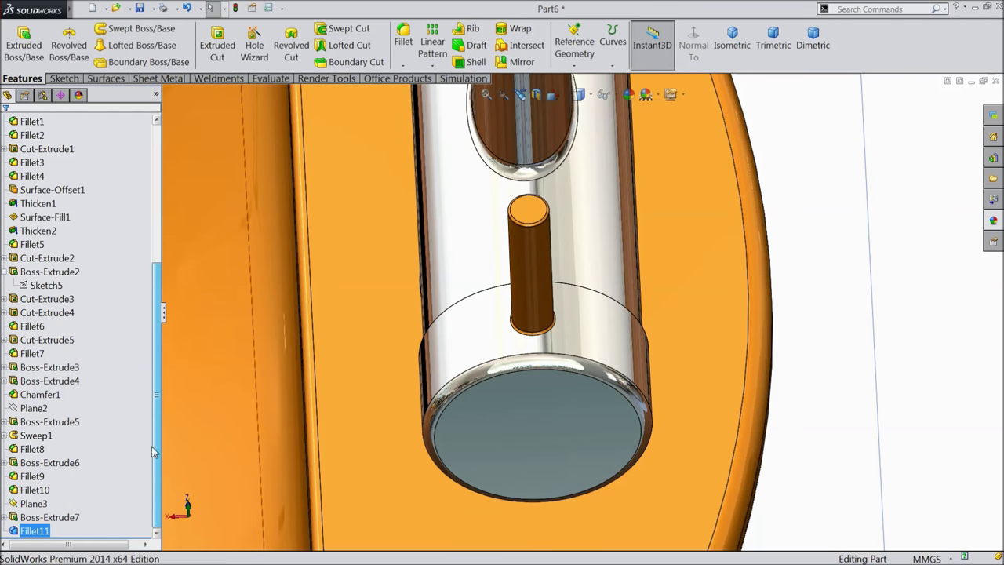
pyautogui.click(47, 516)
pyautogui.keyDown('ctrl'); pyautogui.click(35, 530); pyautogui.keyUp('ctrl')
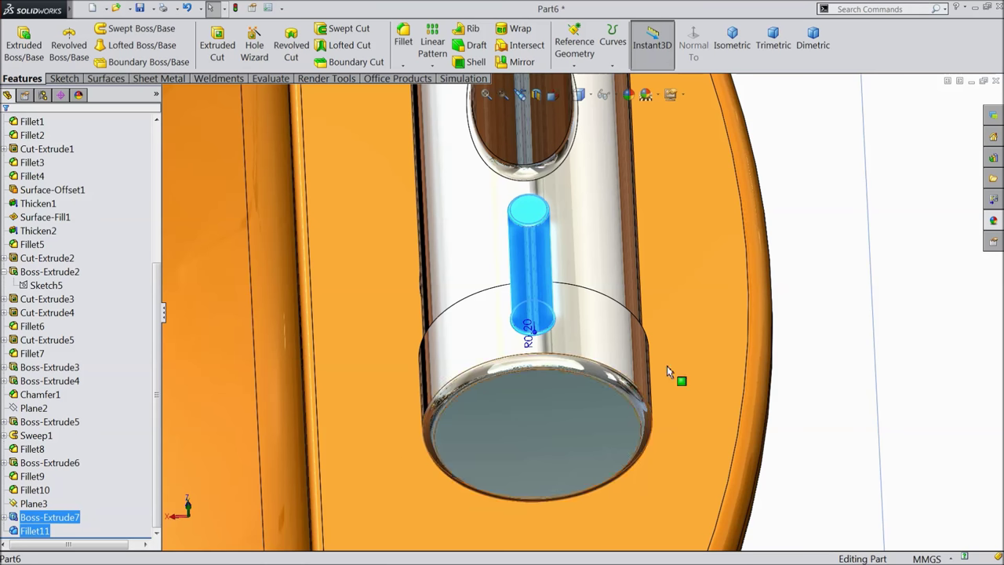
pyautogui.click(993, 221)
pyautogui.doubleClick(910, 435)
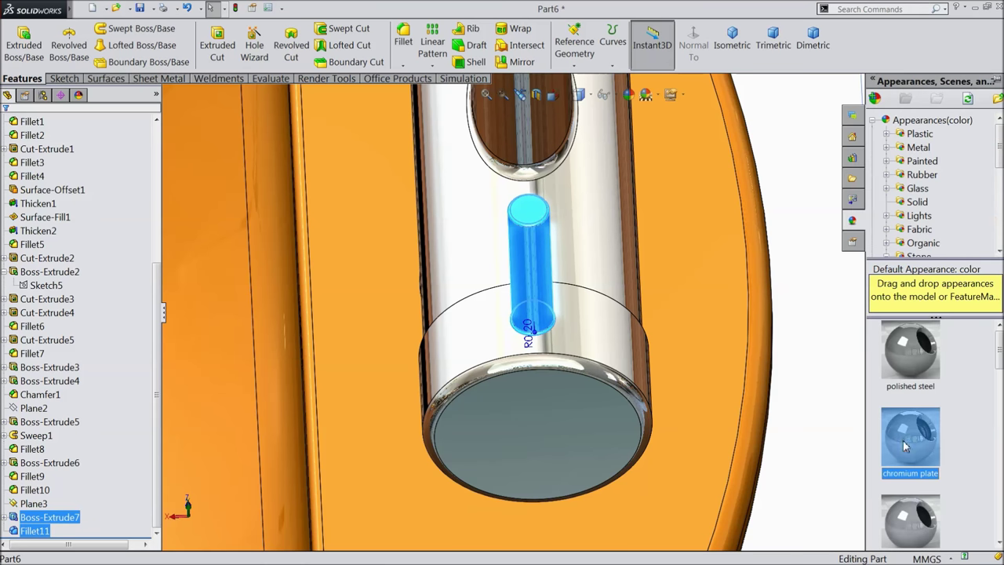
pyautogui.scroll(3, 808, 298)
pyautogui.moveTo(764, 280); pyautogui.dragTo(777, 280, button='middle')
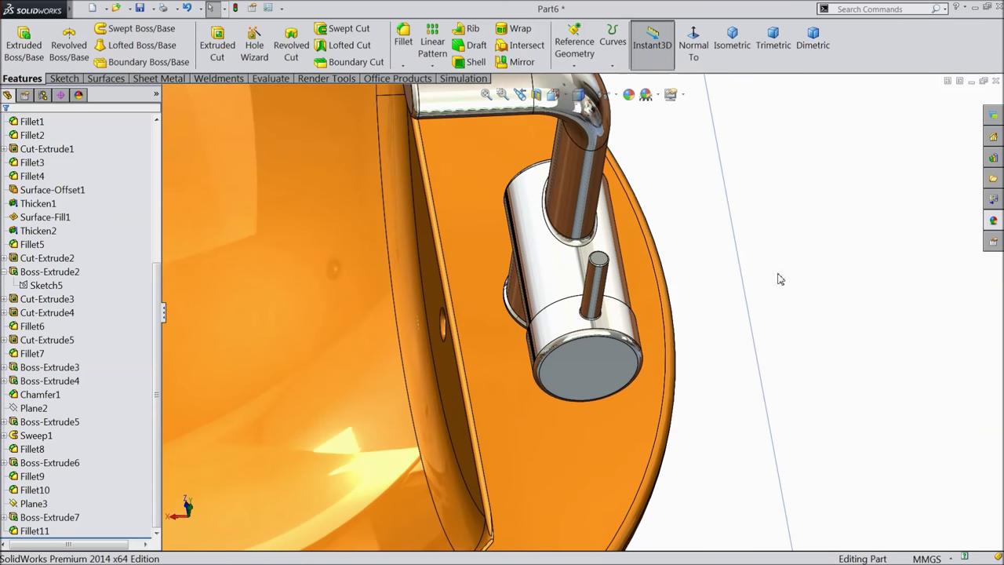
# Step: Hide Plane3 and fit the whole sink in a tilted front view
pyautogui.click(750, 280)
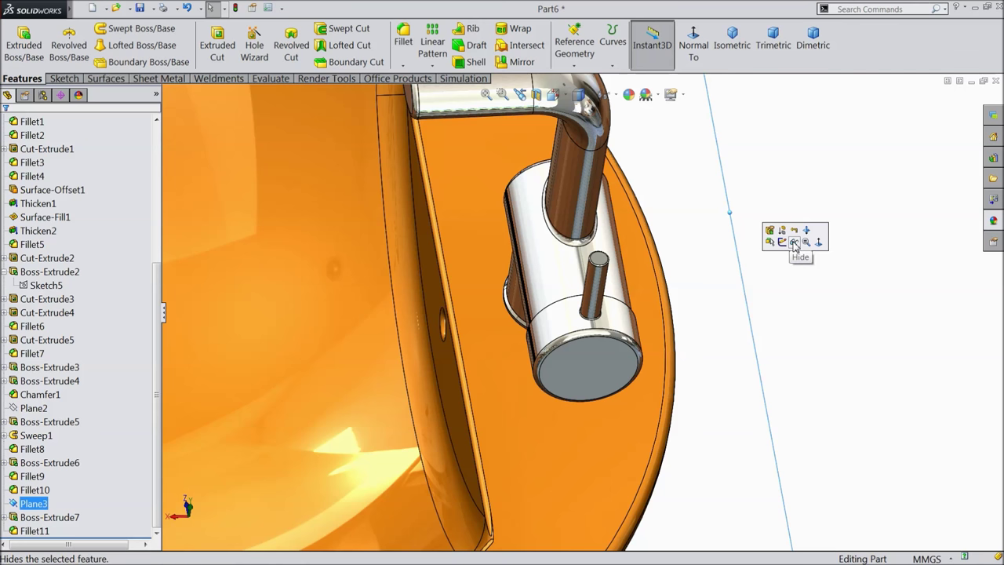
pyautogui.click(794, 242)
pyautogui.press('f')
pyautogui.moveTo(736, 292); pyautogui.dragTo(701, 331, button='middle')
pyautogui.scroll(-3, 701, 331)
pyautogui.click(529, 272)
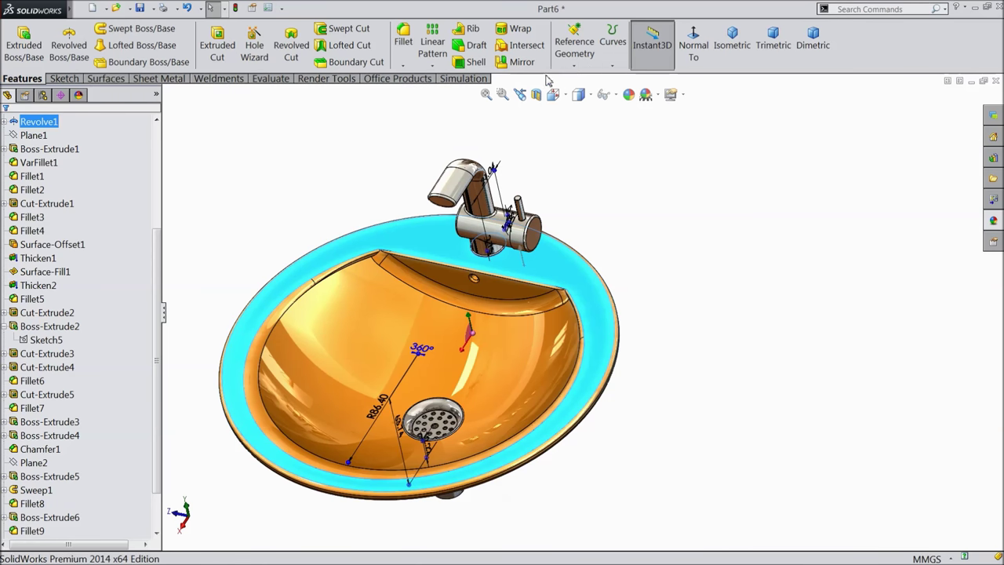
# Step: Add a plane parallel to the rim face, adjusting its offset down to 63 mm to match the spout top
pyautogui.click(575, 47)
pyautogui.click(582, 80)
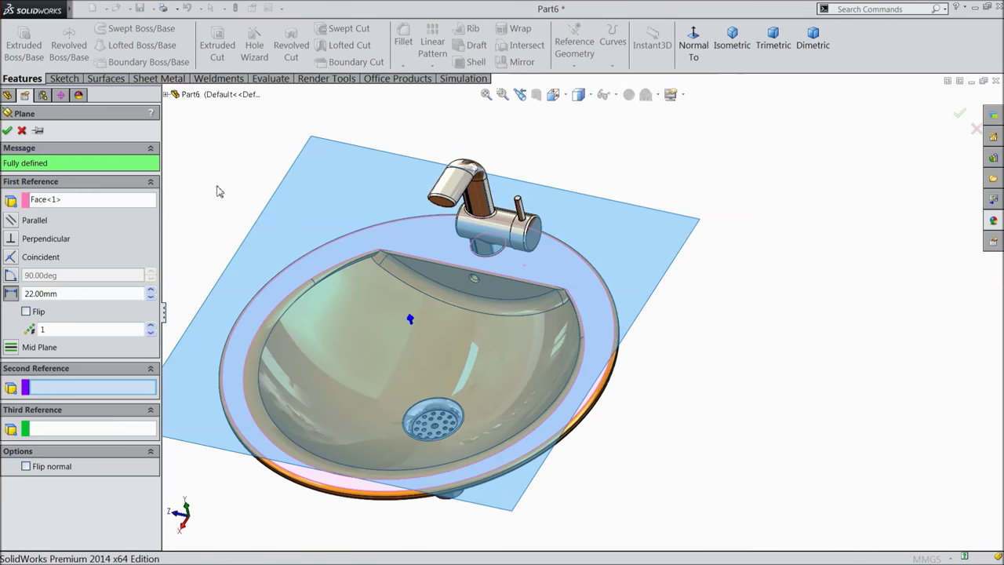
pyautogui.doubleClick(67, 294)
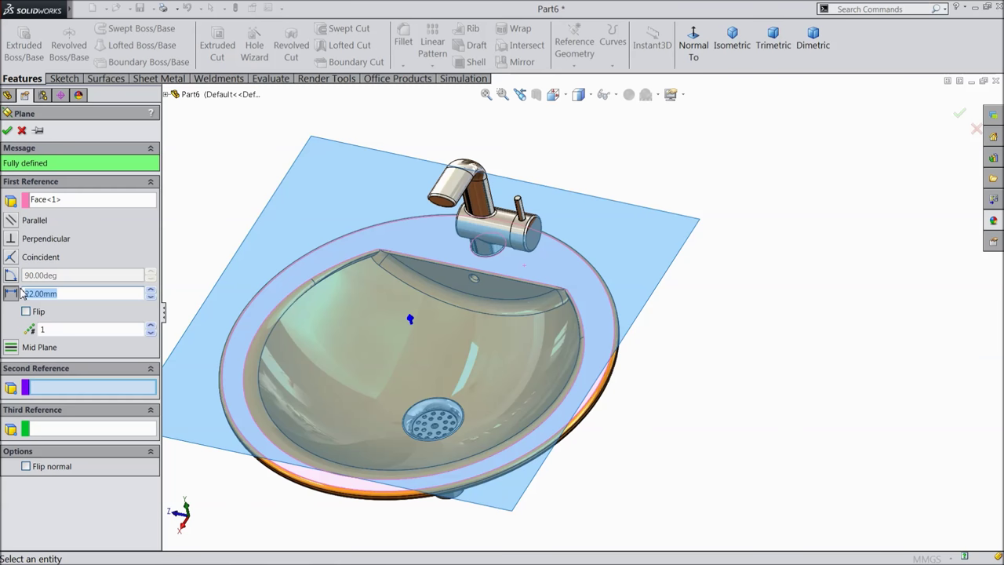
pyautogui.press('Return')
pyautogui.moveTo(219, 162); pyautogui.dragTo(231, 43, button='middle')
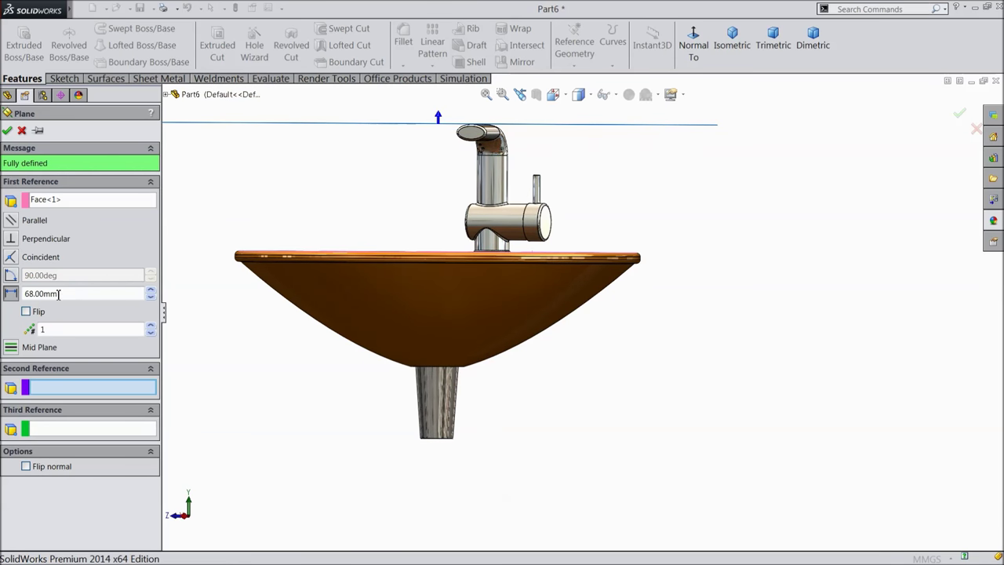
pyautogui.press('Return')
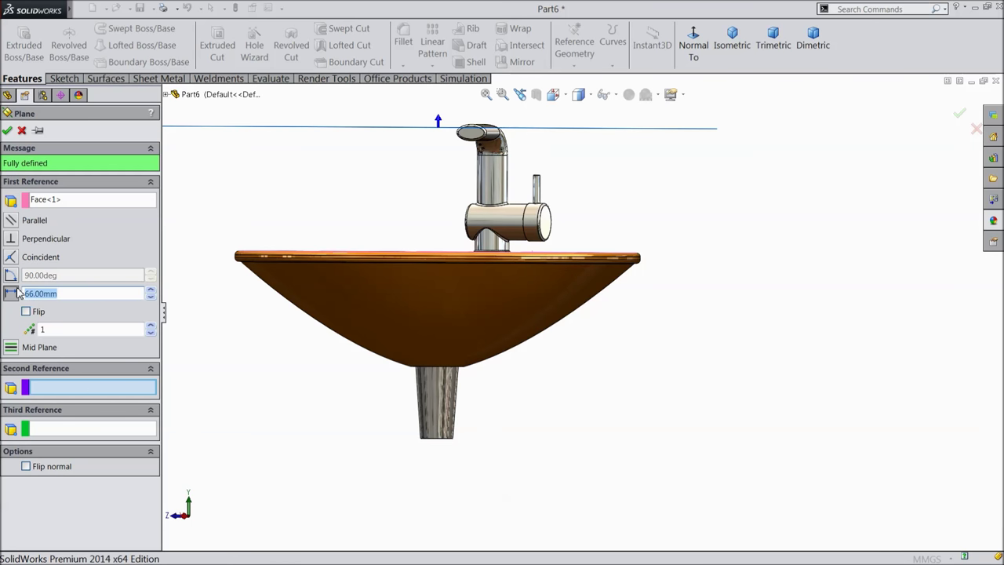
pyautogui.press('Return')
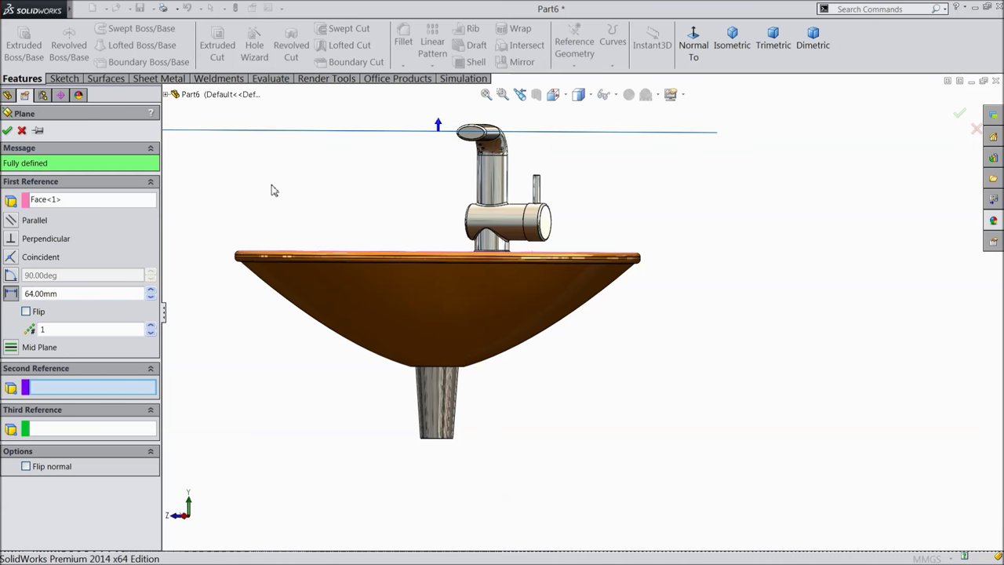
pyautogui.moveTo(273, 186); pyautogui.dragTo(271, 206, button='middle')
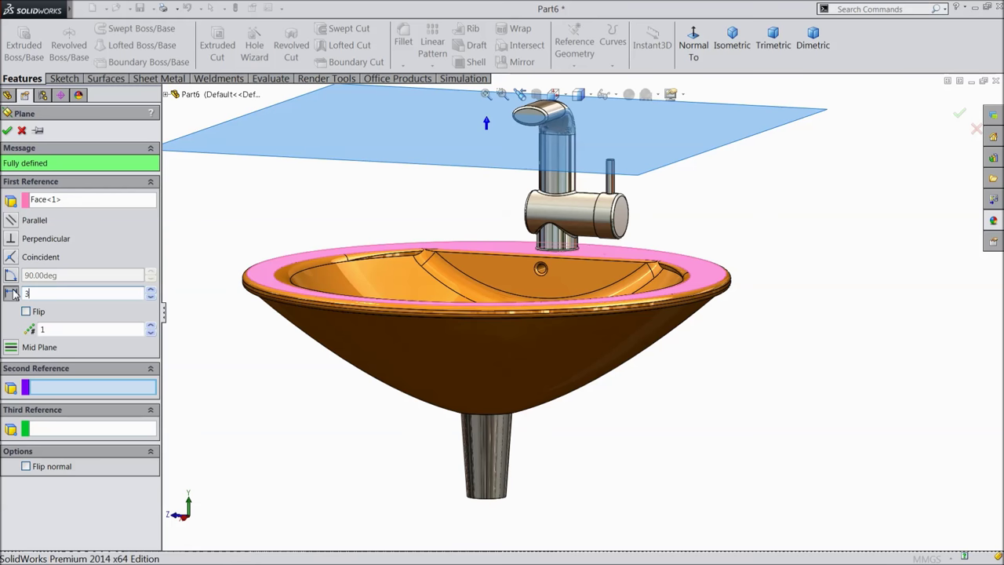
pyautogui.moveTo(247, 249); pyautogui.dragTo(264, 189, button='middle')
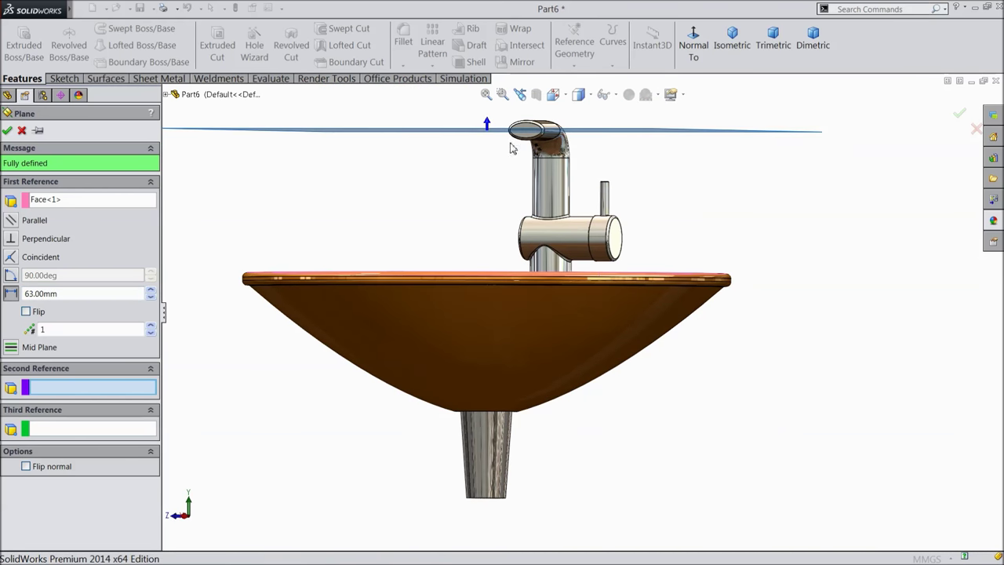
pyautogui.scroll(-6, 534, 153)
pyautogui.moveTo(518, 222); pyautogui.dragTo(198, 184, button='middle')
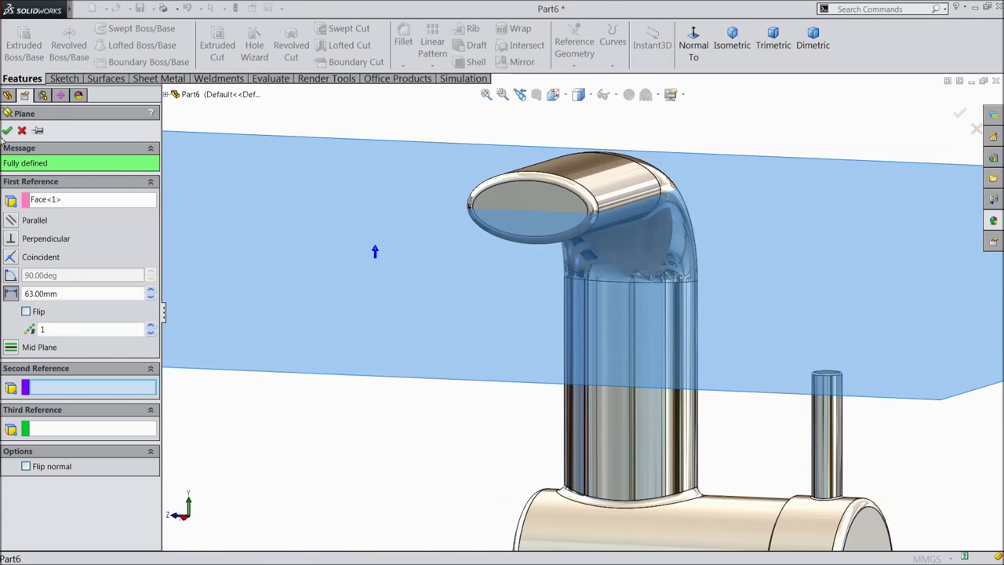
pyautogui.click(7, 130)
pyautogui.scroll(5, 415, 188)
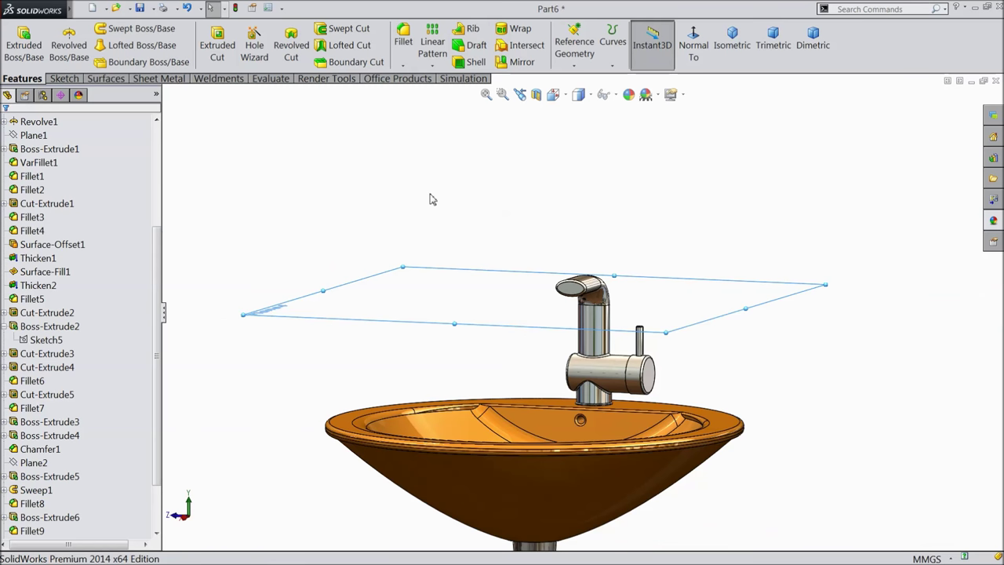
# Step: Start a sketch on Plane4, view it normal, and draw a circle centred on the spout
pyautogui.click(59, 79)
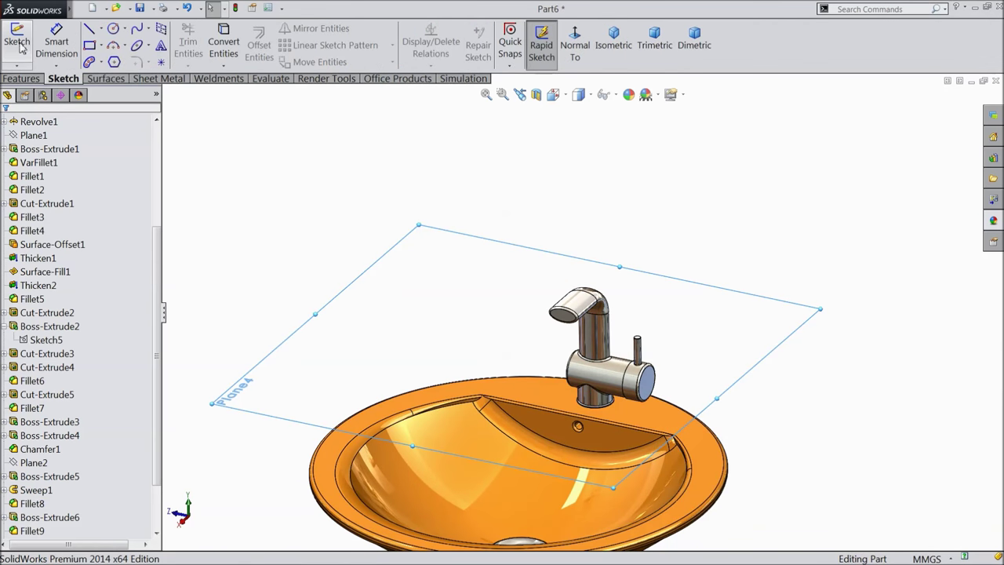
pyautogui.click(16, 43)
pyautogui.click(574, 49)
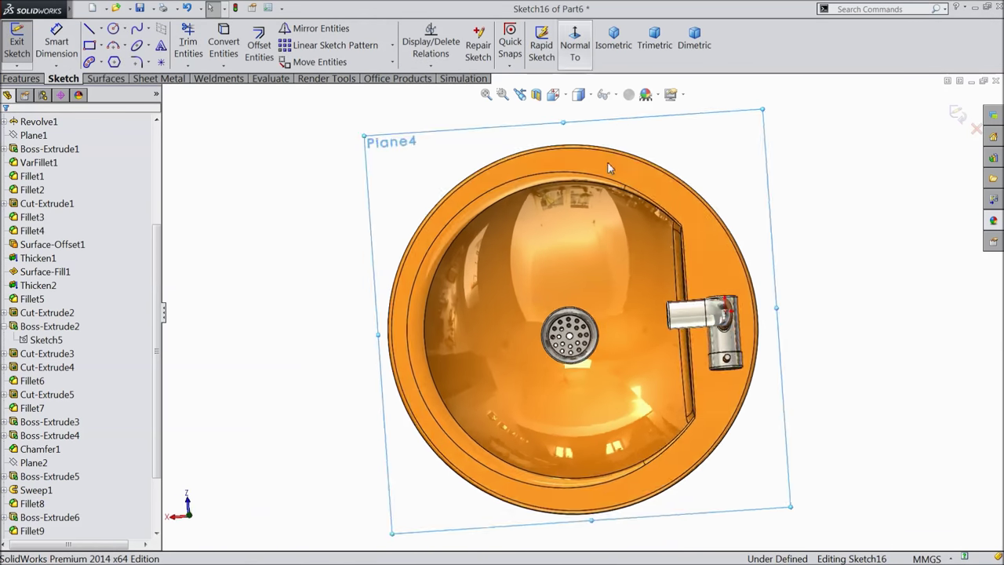
pyautogui.scroll(-10, 523, 251)
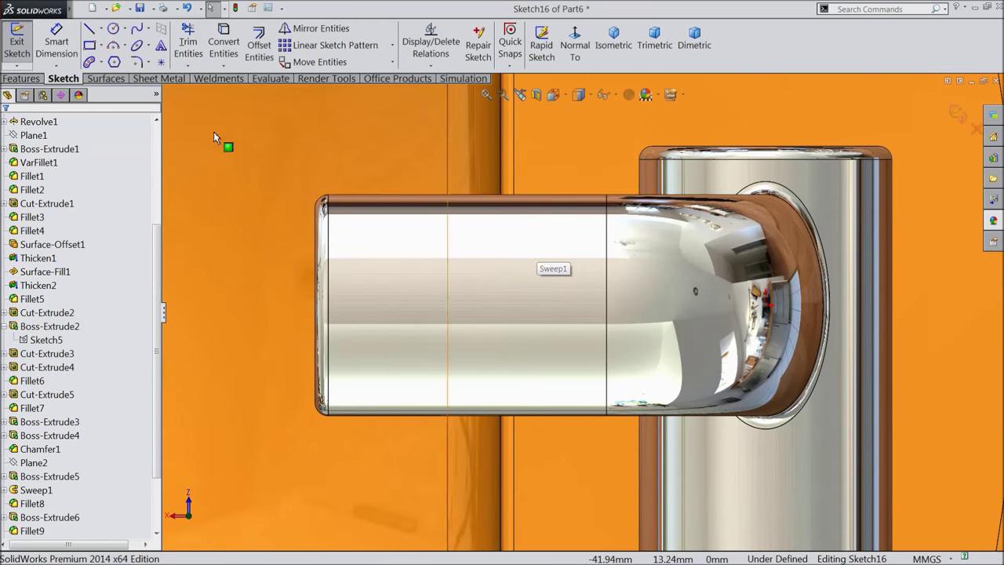
pyautogui.click(113, 28)
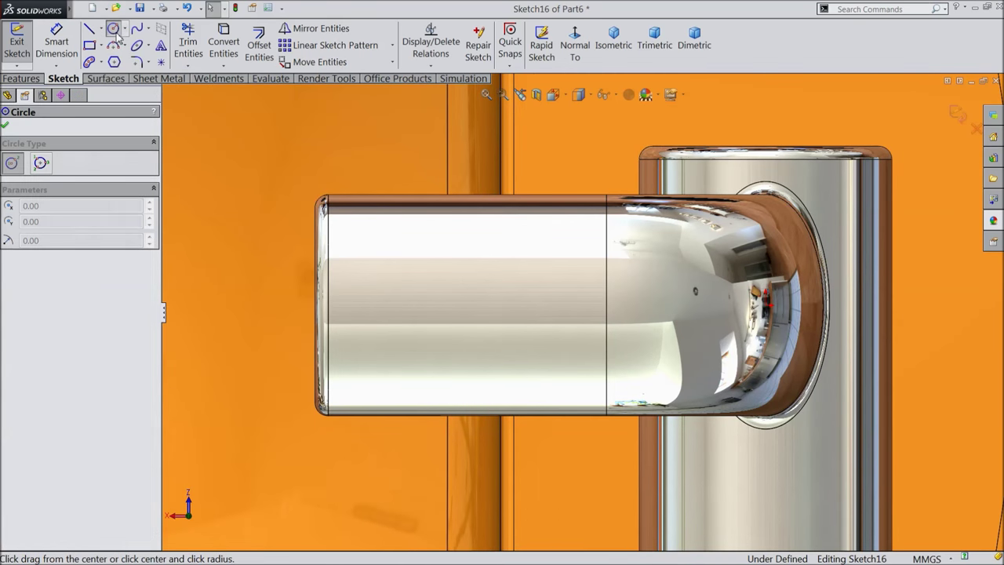
pyautogui.click(413, 306)
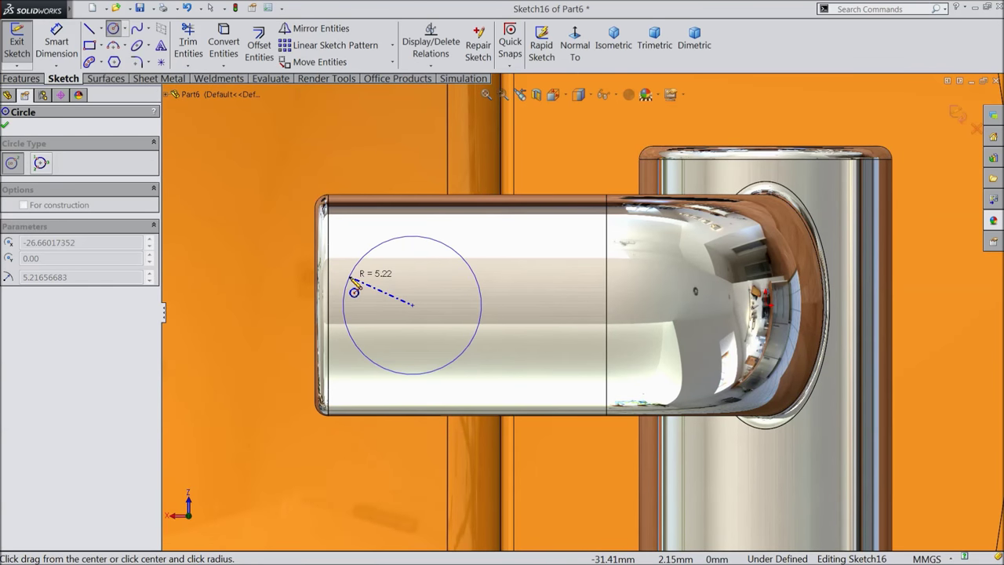
pyautogui.click(351, 279)
# Step: Dimension the circle's diameter to 9.4 mm
pyautogui.click(51, 47)
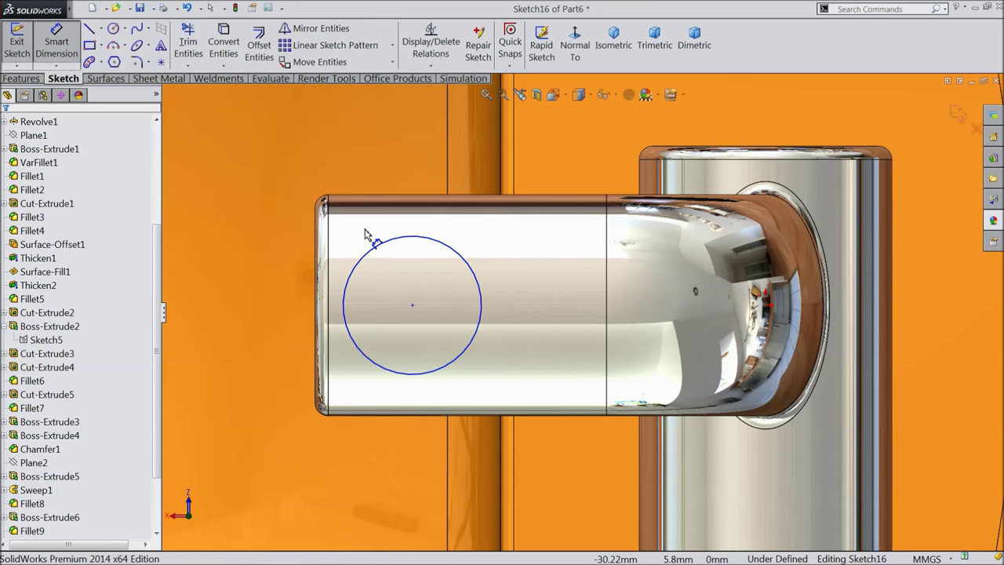
pyautogui.click(397, 239)
pyautogui.click(428, 166)
pyautogui.write('9')
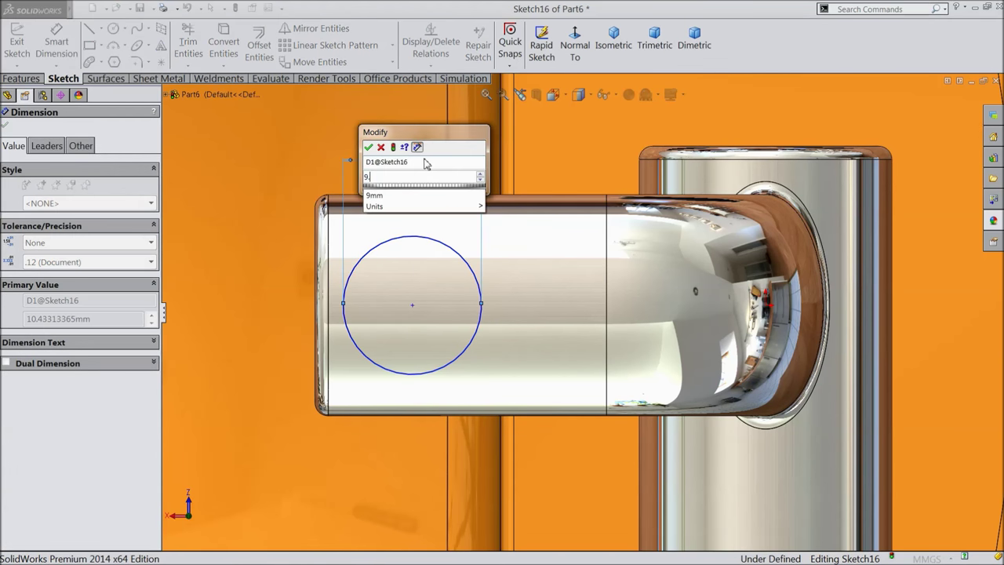
pyautogui.write('.4')
pyautogui.click(368, 147)
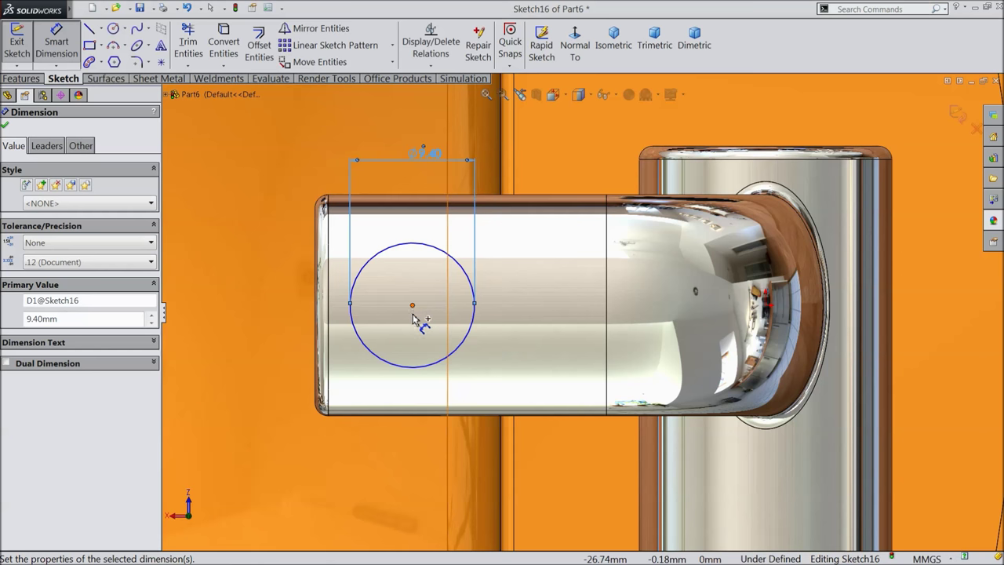
# Step: Dimension the circle's centre 5.5 mm from the spout's end edge
pyautogui.click(413, 306)
pyautogui.click(328, 304)
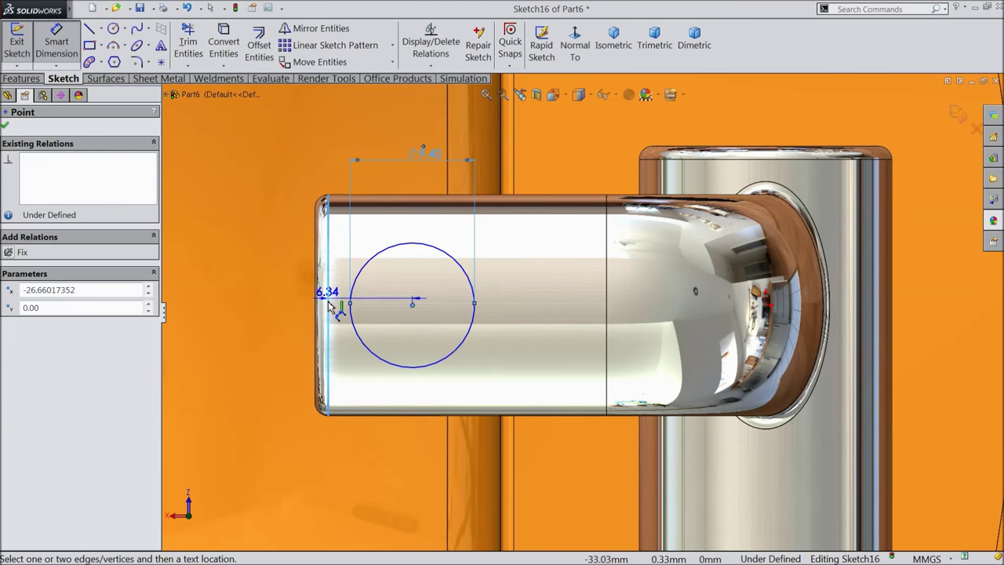
pyautogui.click(364, 400)
pyautogui.write('5')
pyautogui.press('Return')
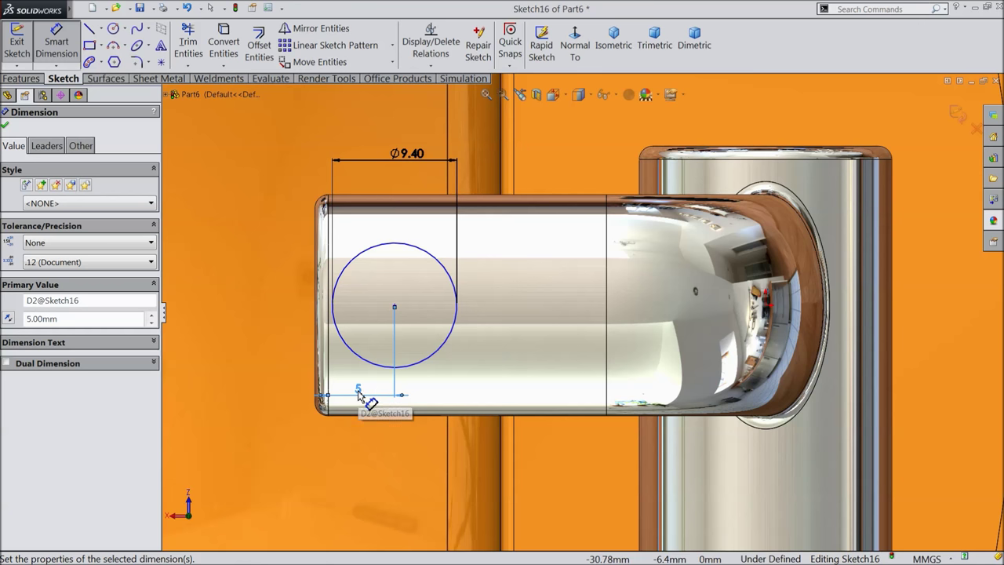
pyautogui.doubleClick(358, 391)
pyautogui.write('5.5')
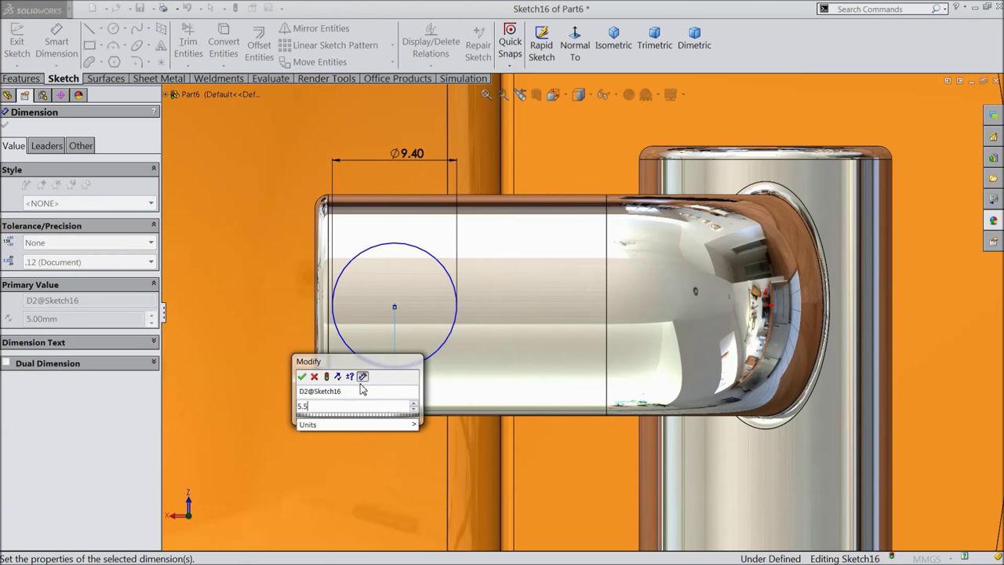
pyautogui.press('Return')
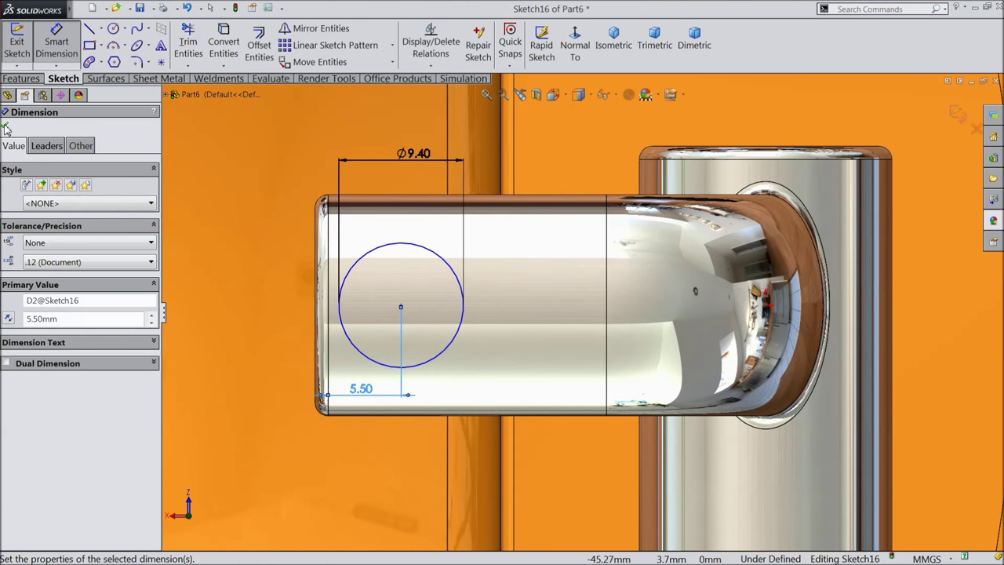
pyautogui.click(5, 127)
pyautogui.click(22, 79)
pyautogui.click(23, 43)
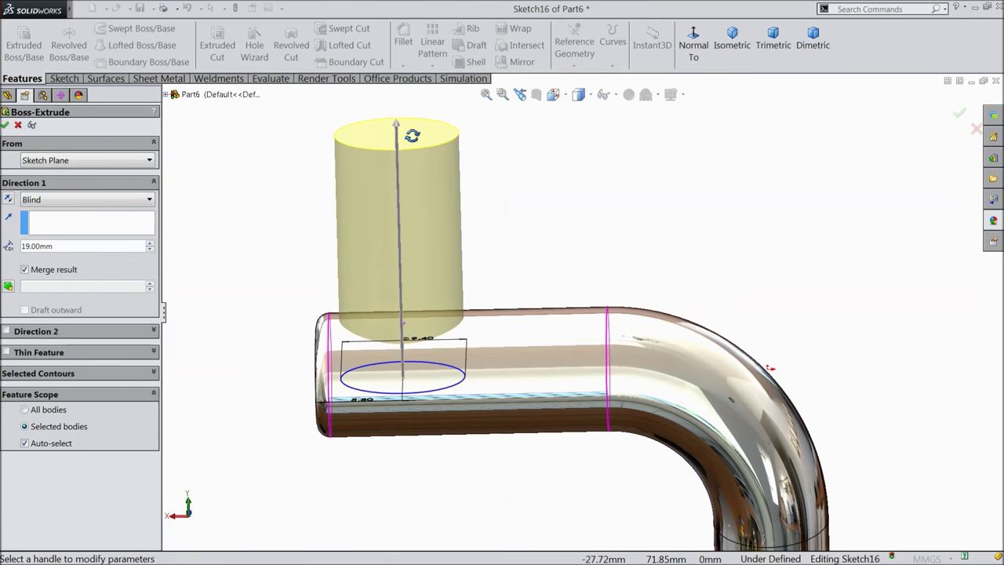
# Step: Extrude the 9.4 mm circle 5 mm downward in the reversed direction into a disk
pyautogui.click(9, 200)
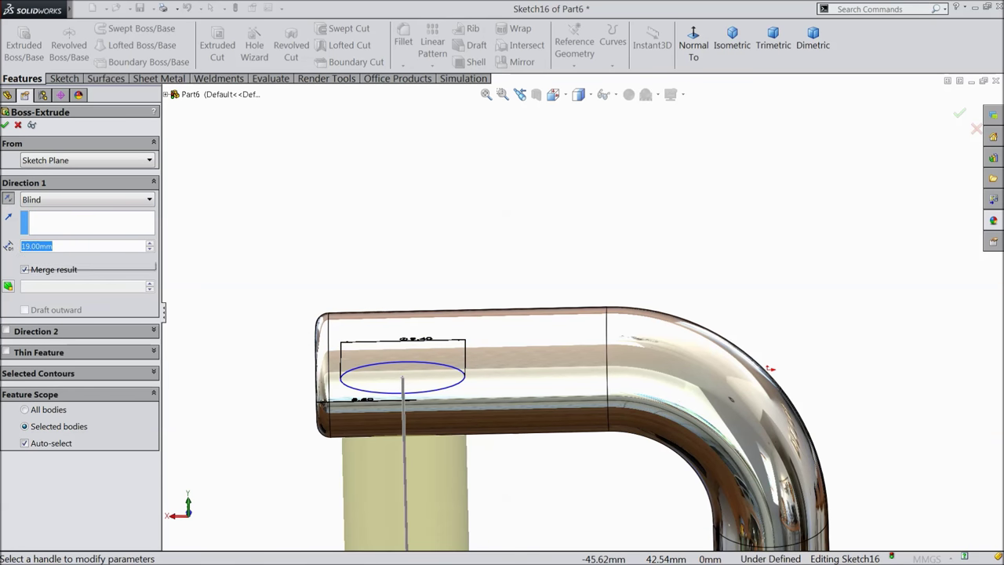
pyautogui.write('5')
pyautogui.press('Return')
pyautogui.moveTo(447, 378); pyautogui.dragTo(455, 358, button='middle')
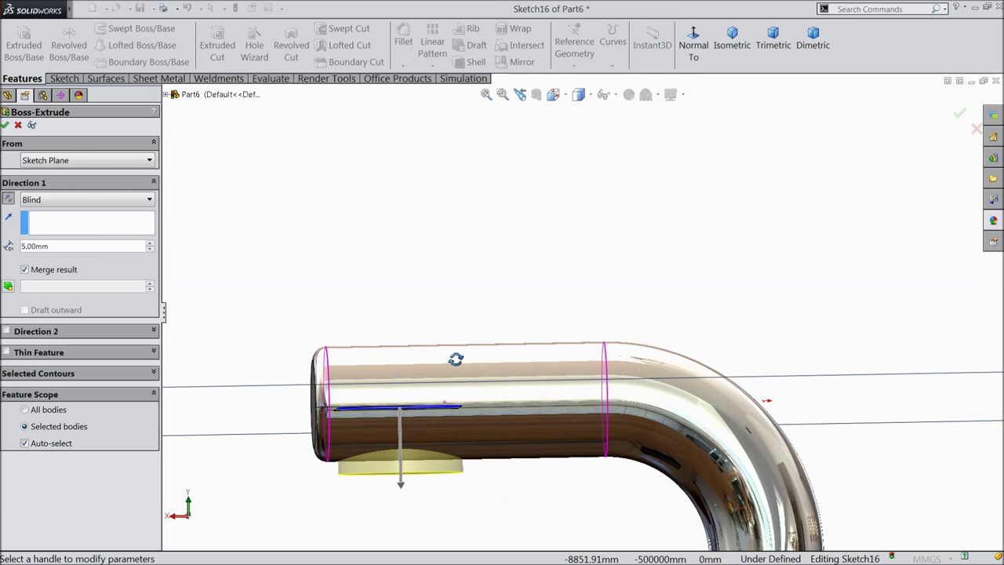
pyautogui.scroll(-5, 418, 441)
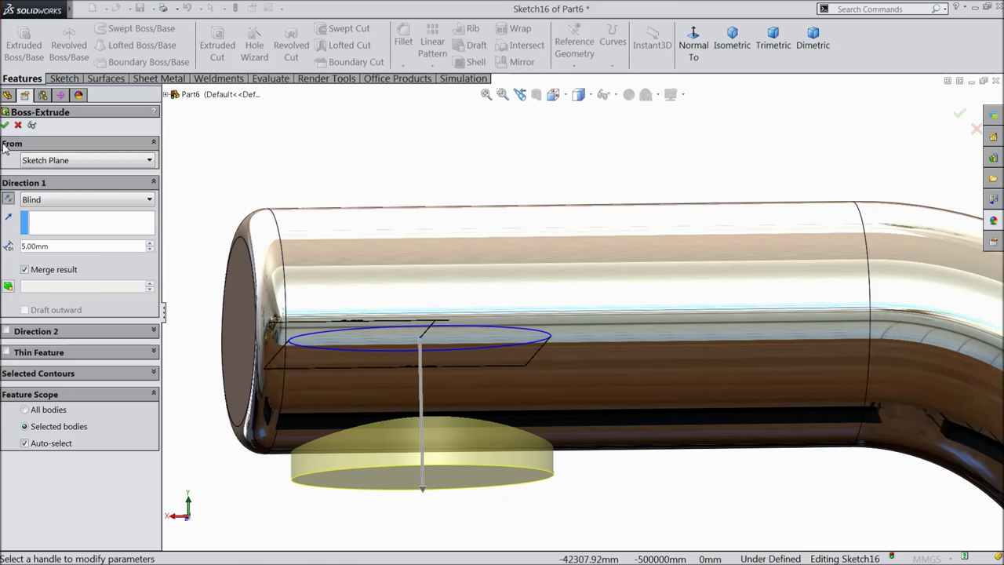
pyautogui.click(5, 126)
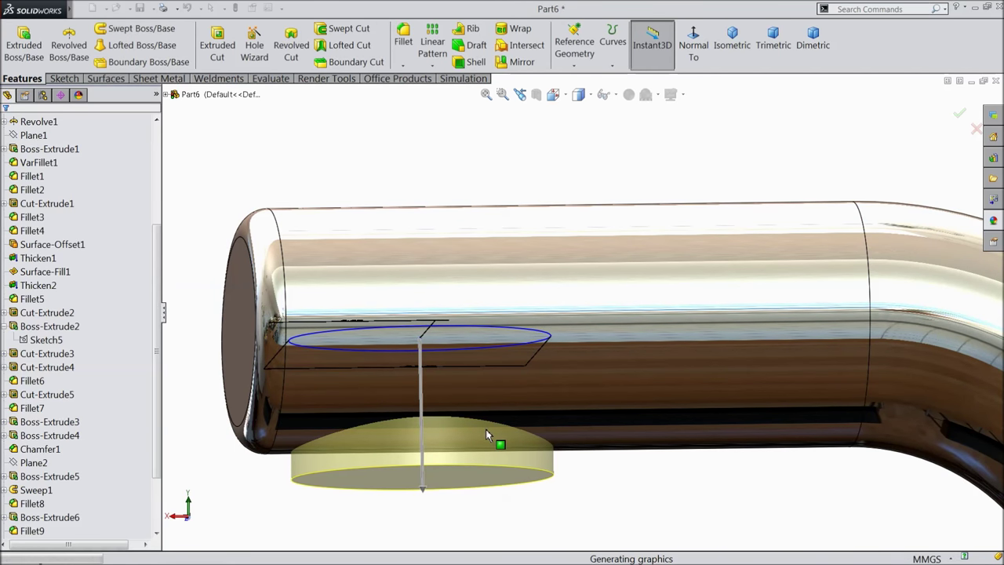
pyautogui.moveTo(486, 432); pyautogui.dragTo(497, 391, button='middle')
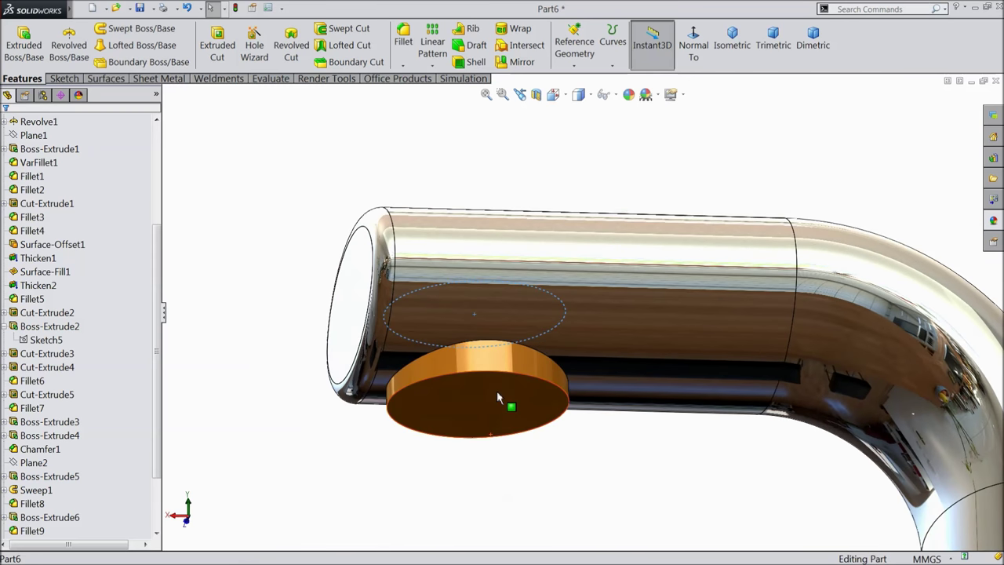
pyautogui.scroll(-3, 496, 390)
pyautogui.click(510, 359)
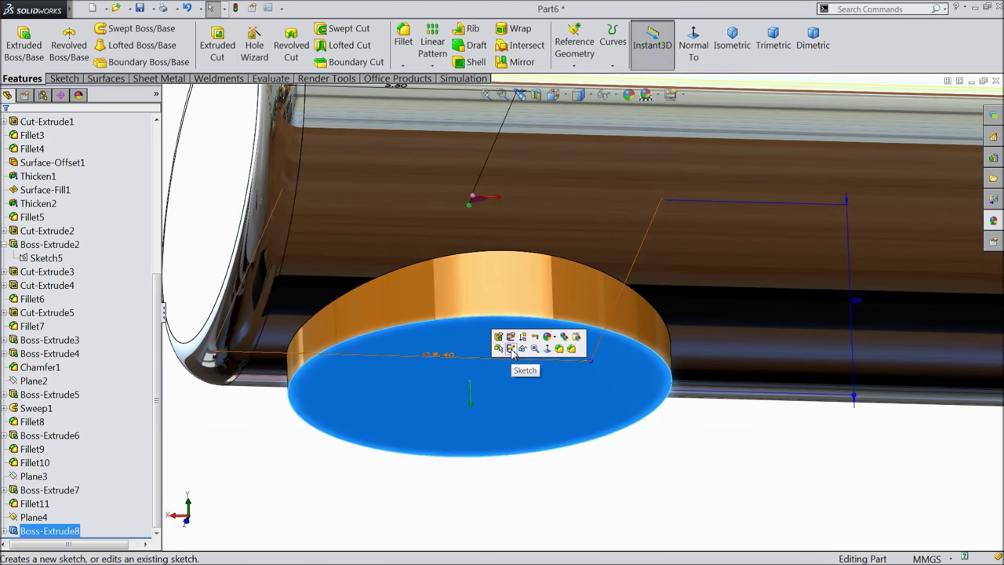
# Step: Sketch on the disk's bottom face an offset circle 0.5 mm outside its edge
pyautogui.click(509, 349)
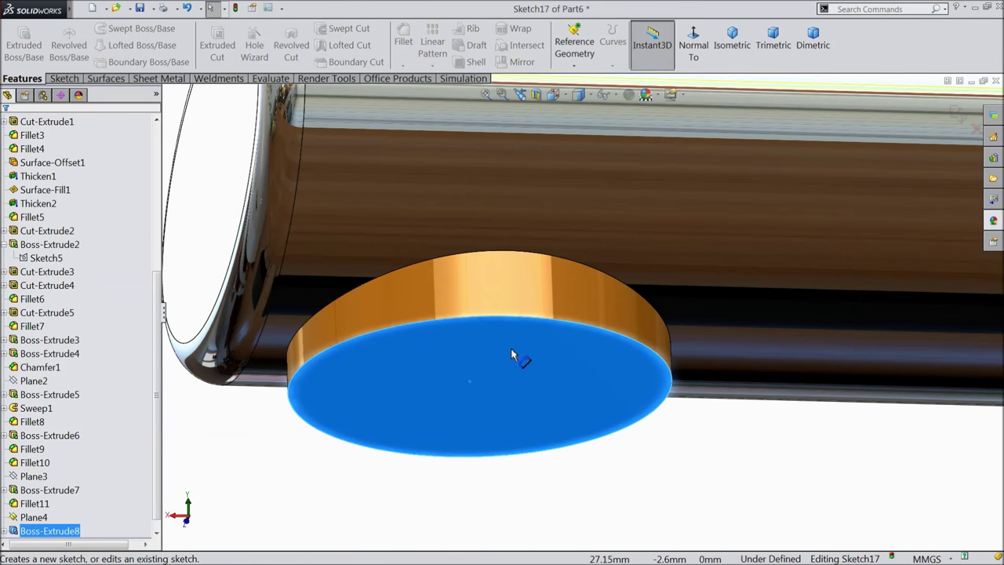
pyautogui.click(68, 80)
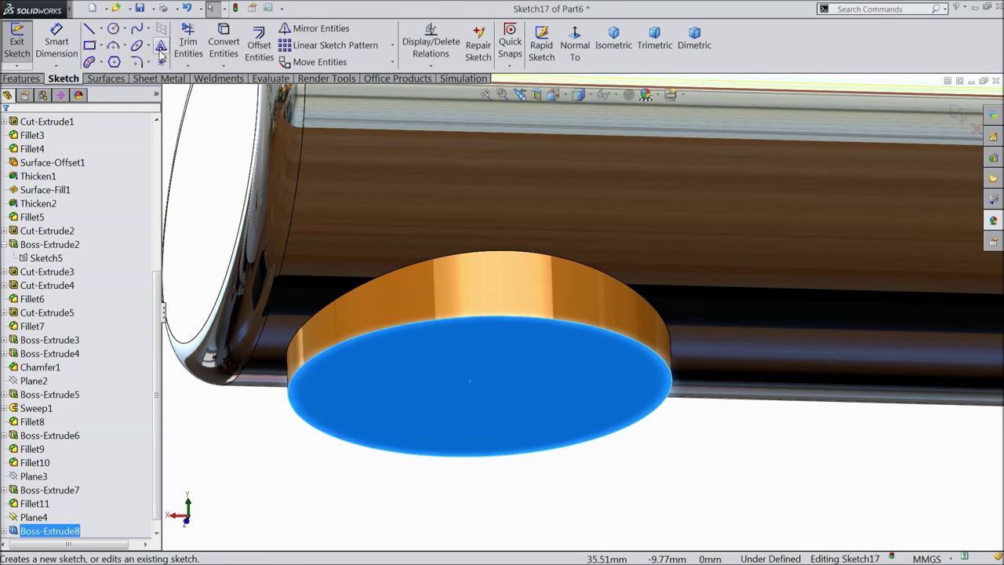
pyautogui.click(261, 52)
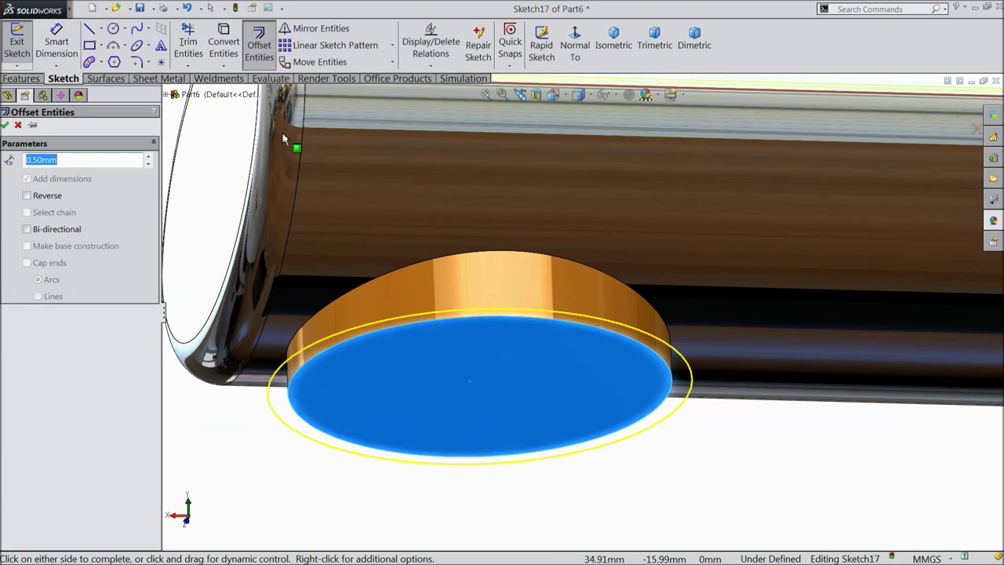
pyautogui.scroll(-2, 392, 367)
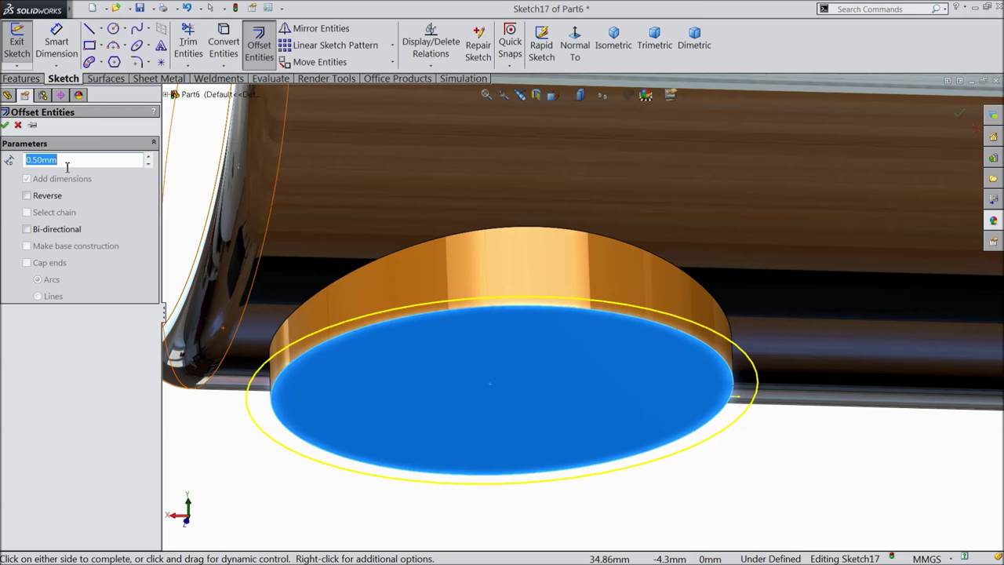
pyautogui.click(6, 125)
# Step: Extrude the offset circle 1 mm with a 27° draft taper
pyautogui.click(22, 78)
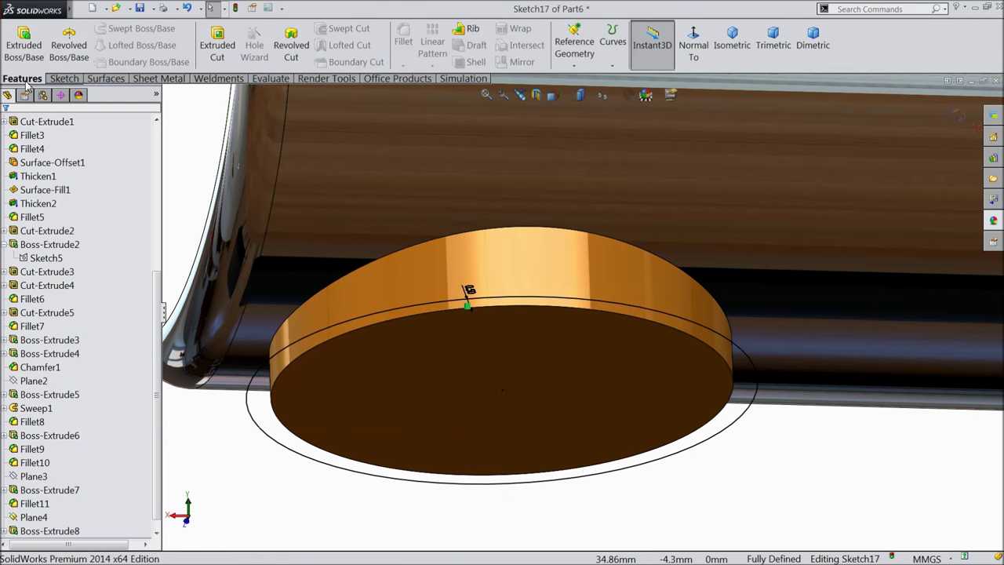
pyautogui.click(19, 49)
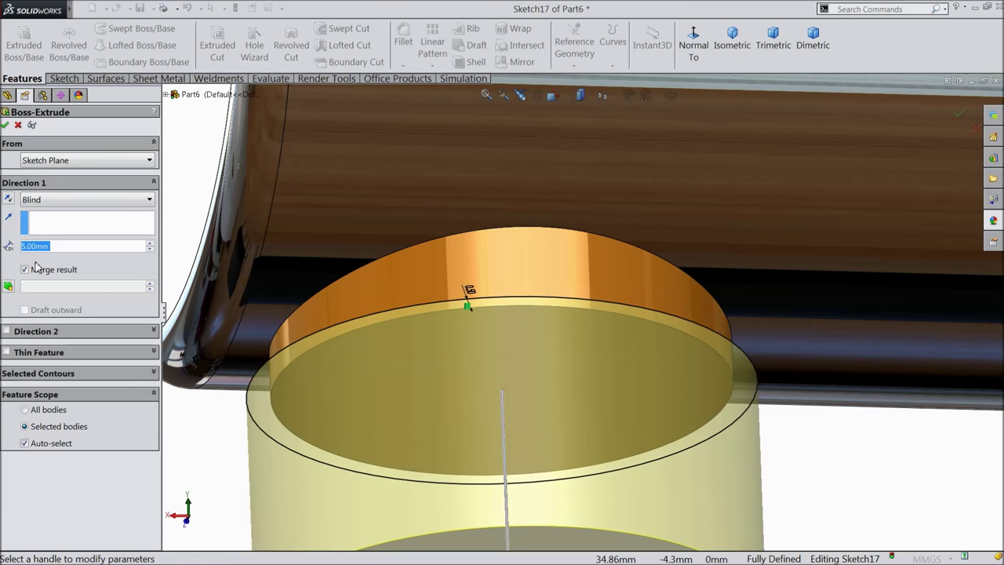
pyautogui.write('1')
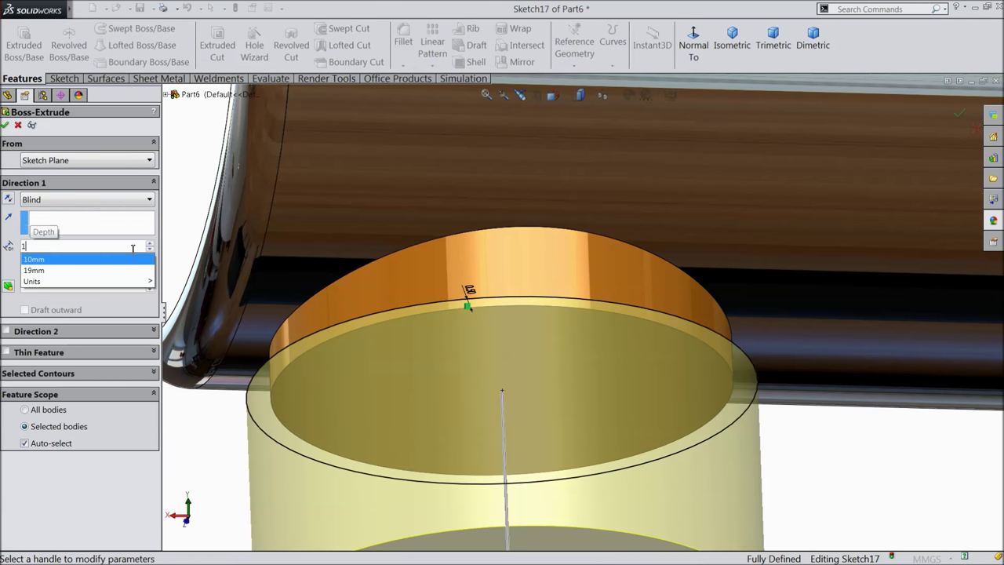
pyautogui.press('Return')
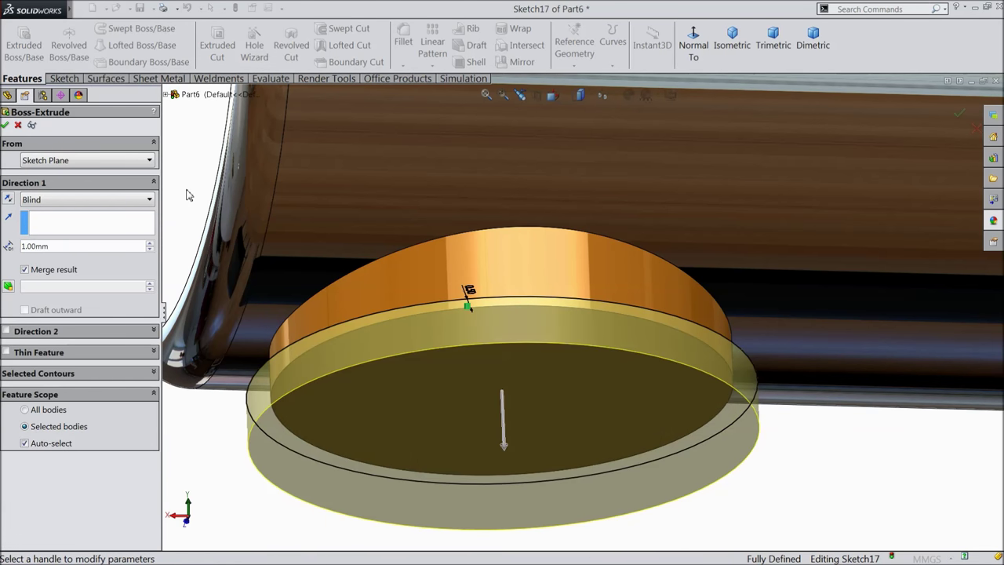
pyautogui.click(8, 287)
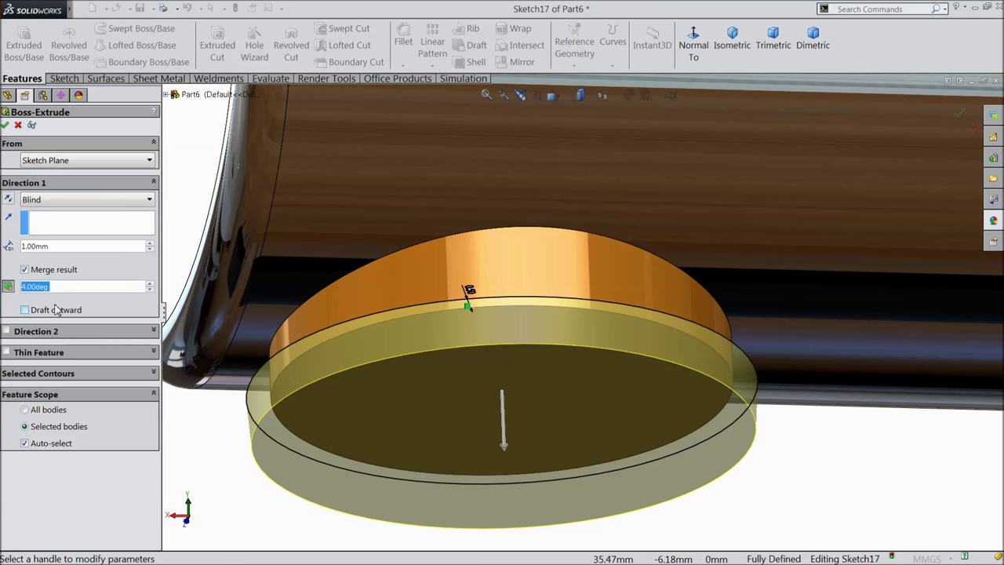
pyautogui.write('27')
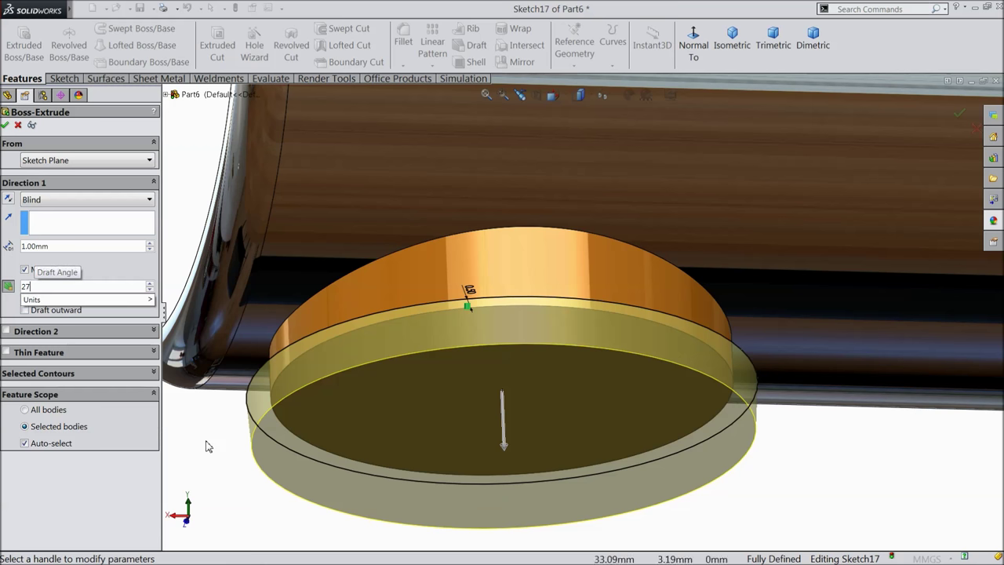
pyautogui.press('Return')
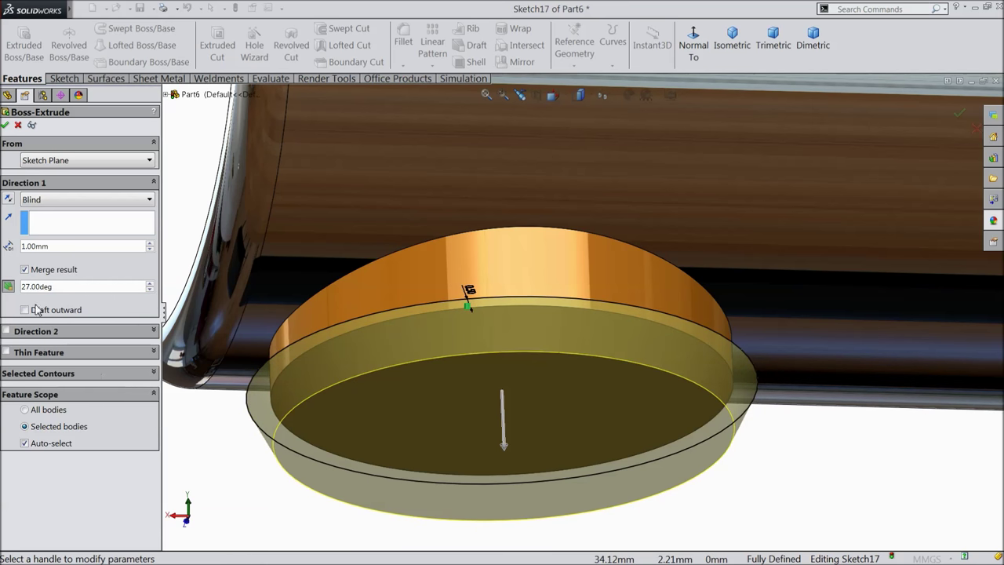
pyautogui.click(5, 125)
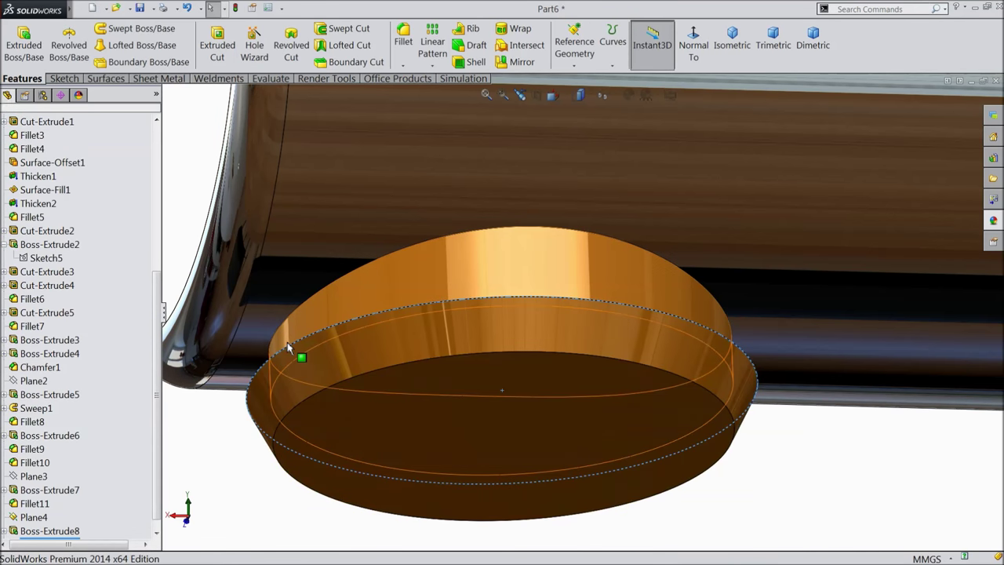
# Step: Fillet the lip's rim edge with a 0.5 mm radius and review the spout end
pyautogui.click(403, 39)
pyautogui.moveTo(453, 165); pyautogui.dragTo(441, 322, button='middle')
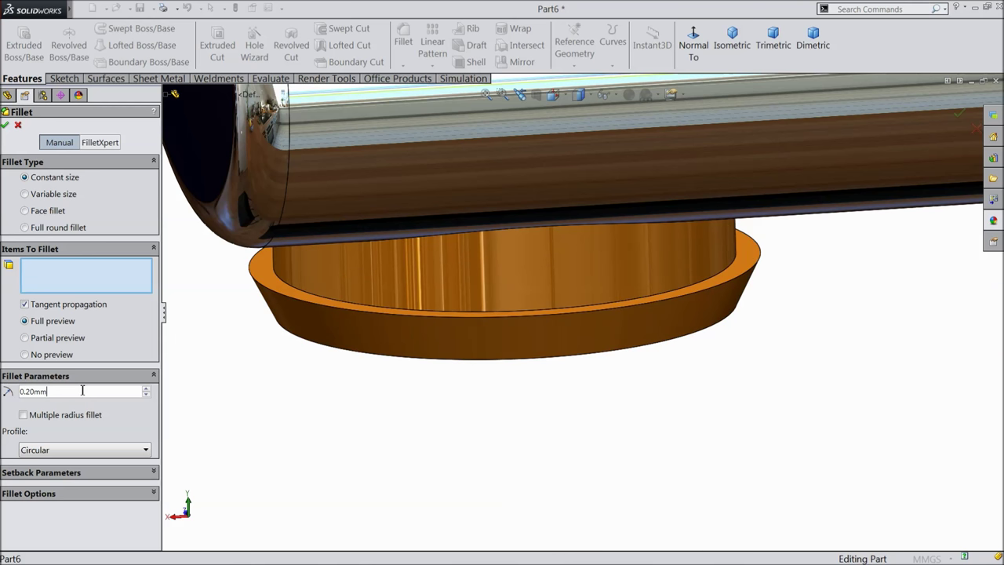
pyautogui.write('0.5')
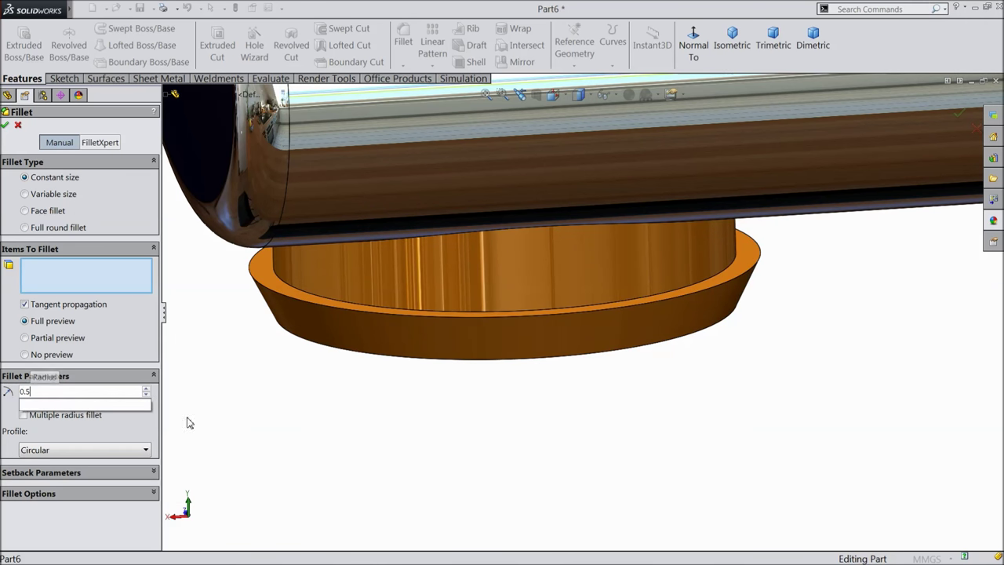
pyautogui.press('Return')
pyautogui.click(342, 304)
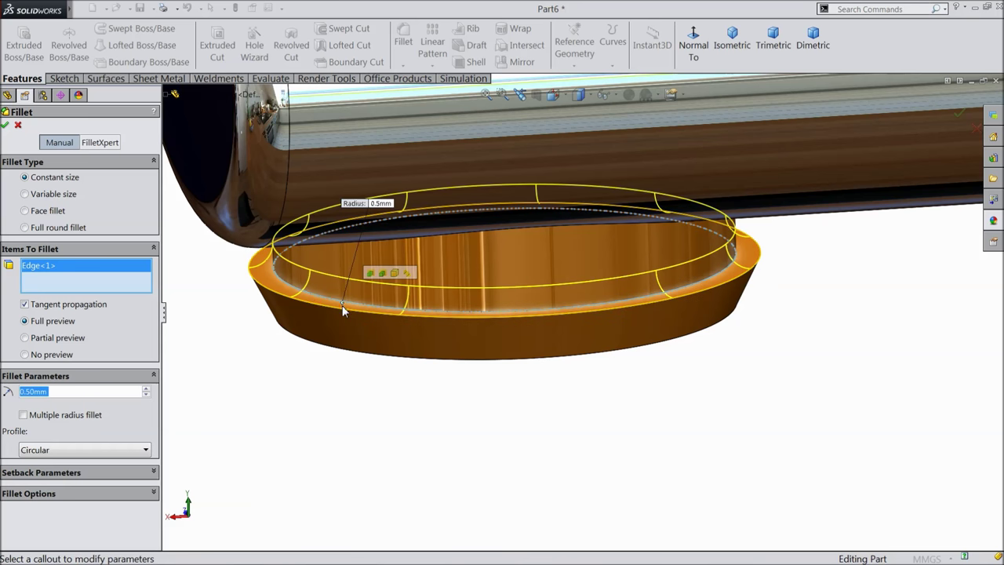
pyautogui.click(6, 126)
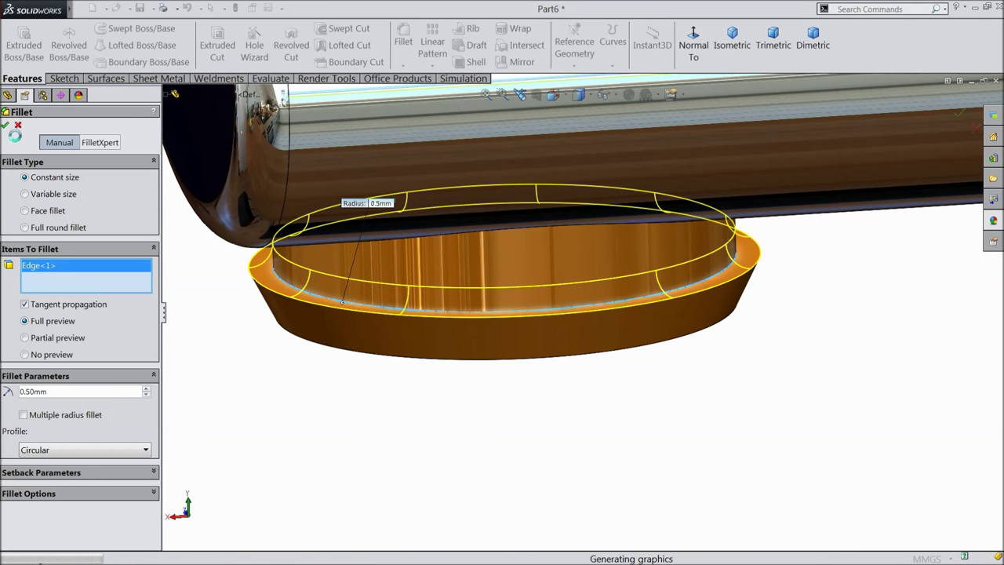
pyautogui.scroll(5, 286, 328)
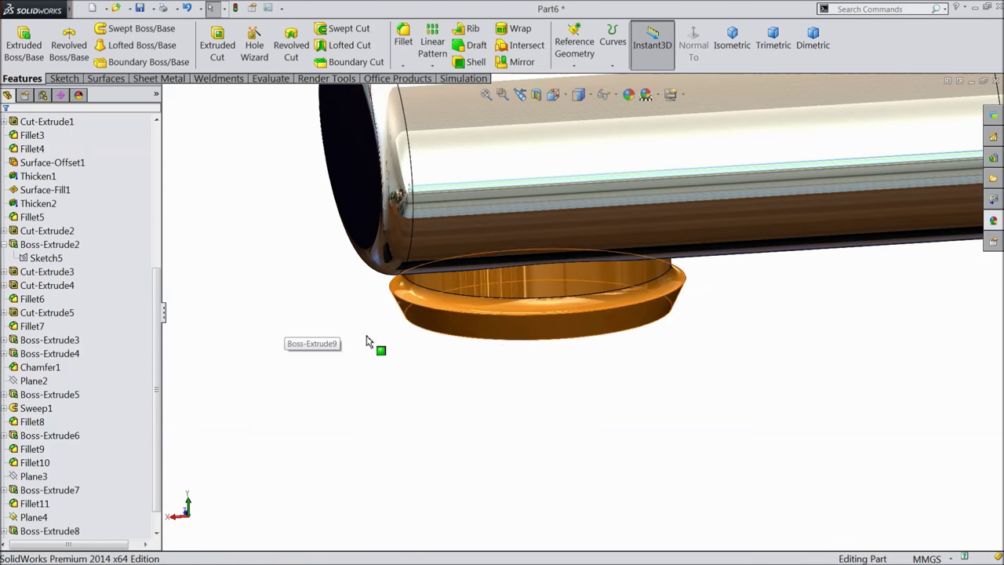
pyautogui.scroll(-5, 426, 354)
pyautogui.scroll(3, 445, 342)
pyautogui.moveTo(445, 343); pyautogui.dragTo(488, 348, button='middle')
pyautogui.scroll(-4, 486, 392)
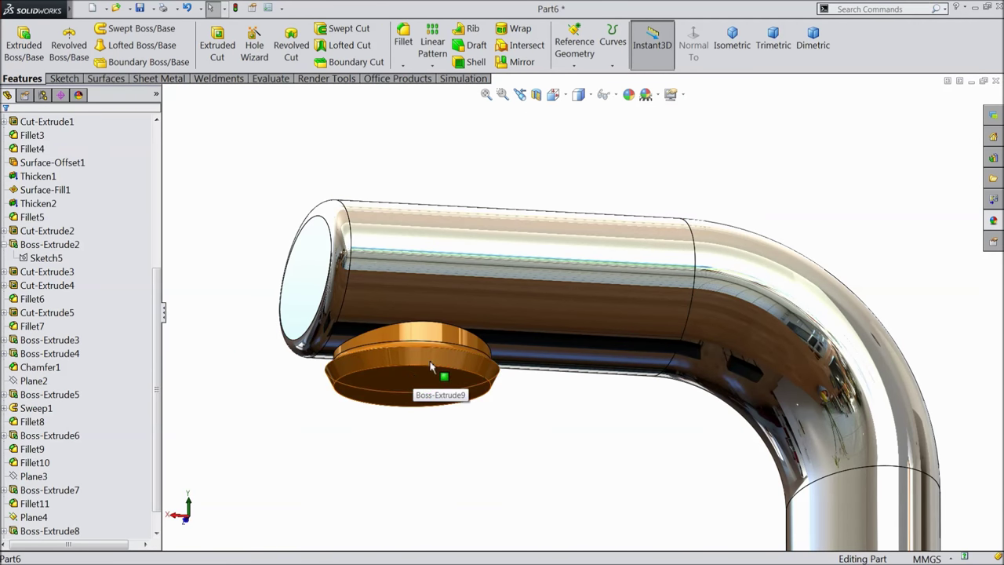
pyautogui.scroll(-1, 78, 471)
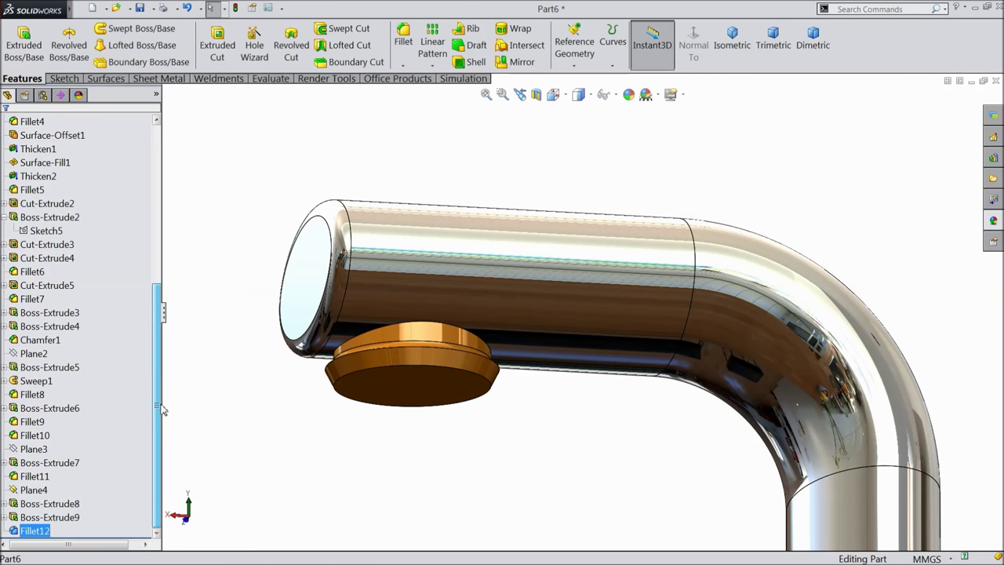
# Step: Apply the chromium plate appearance to Boss-Extrude8 and Boss-Extrude9
pyautogui.keyDown('ctrl'); pyautogui.click(39, 504); pyautogui.keyUp('ctrl')
pyautogui.keyDown('ctrl'); pyautogui.click(43, 517); pyautogui.keyUp('ctrl')
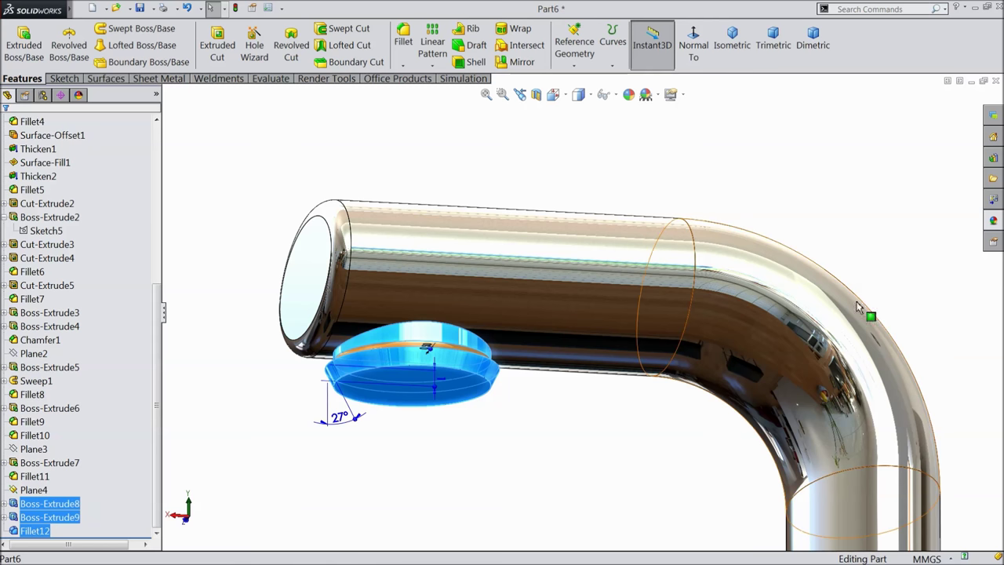
pyautogui.click(993, 221)
pyautogui.click(910, 439)
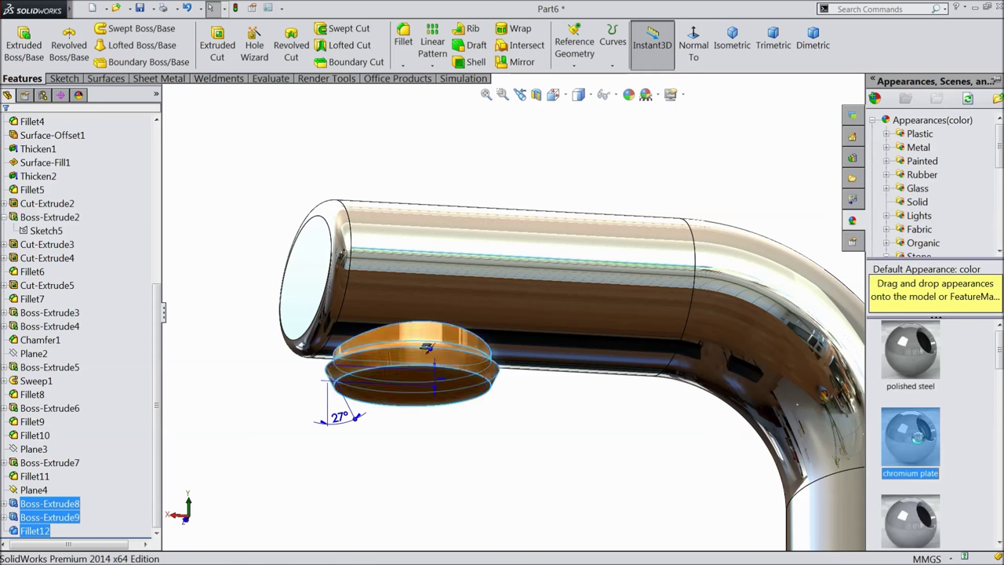
pyautogui.scroll(10, 578, 353)
pyautogui.scroll(3, 571, 392)
pyautogui.moveTo(572, 399); pyautogui.dragTo(603, 377, button='middle')
pyautogui.scroll(-5, 619, 367)
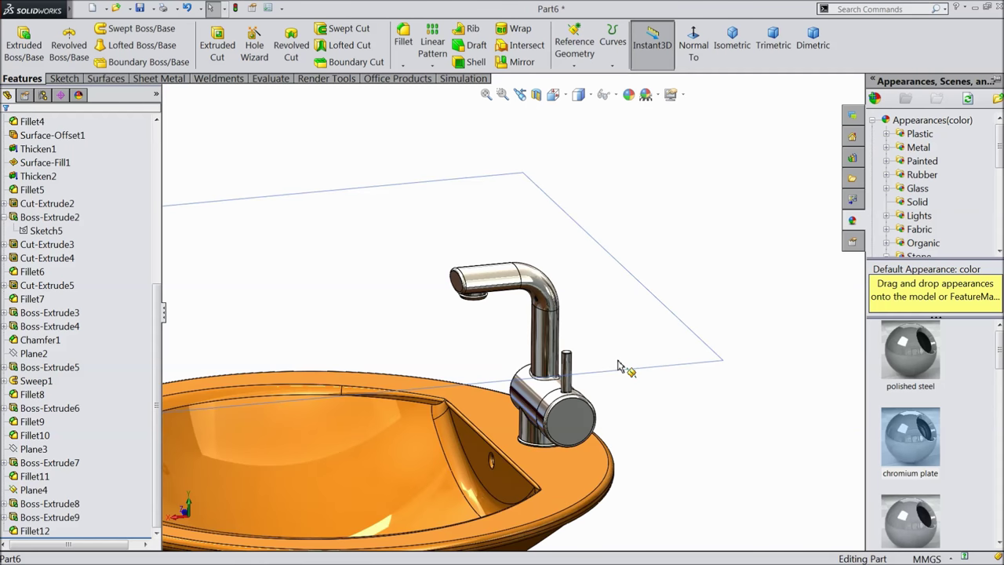
pyautogui.scroll(-3, 612, 369)
# Step: Hide Plane4 and show the whole sink in isometric view
pyautogui.click(600, 311)
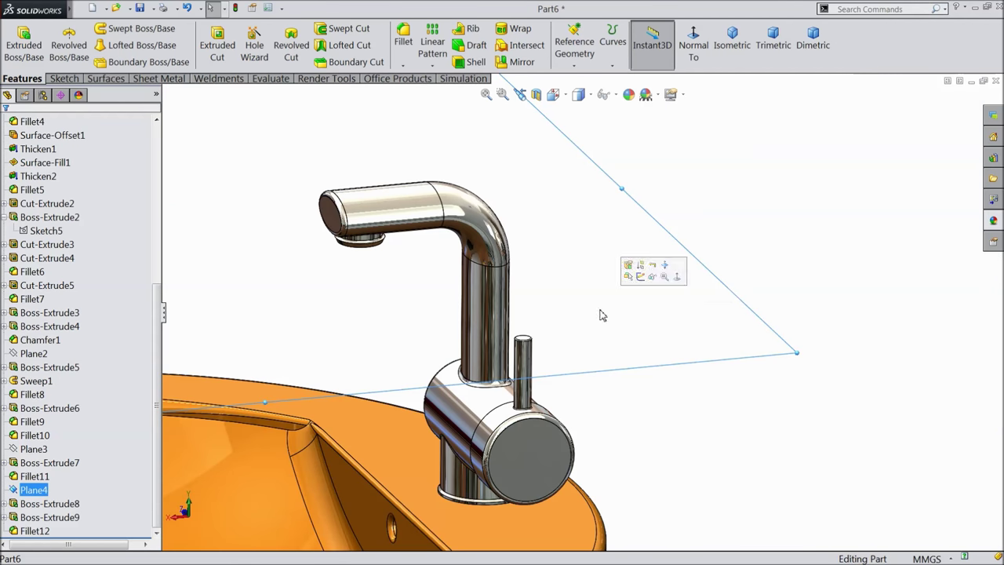
pyautogui.click(653, 275)
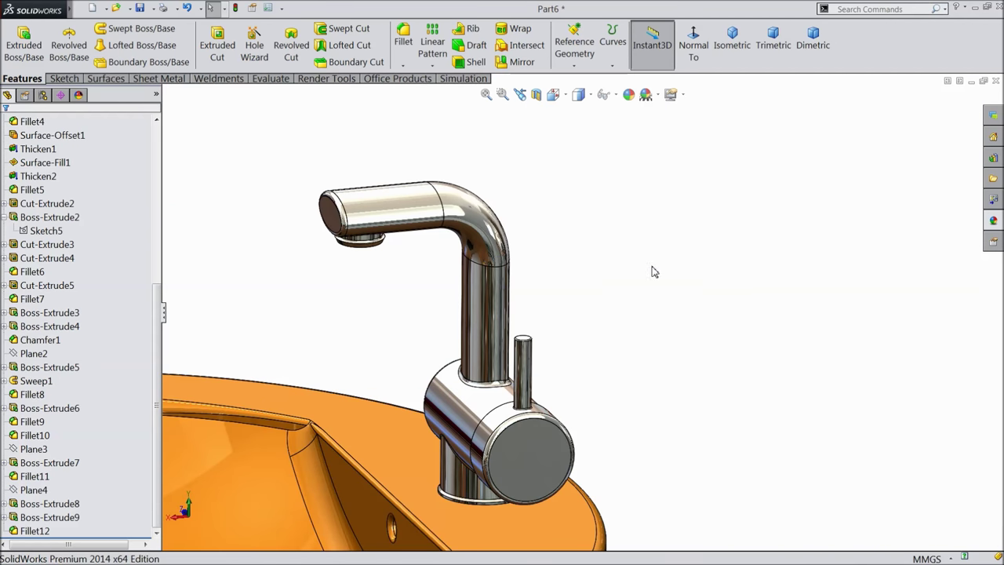
pyautogui.click(732, 39)
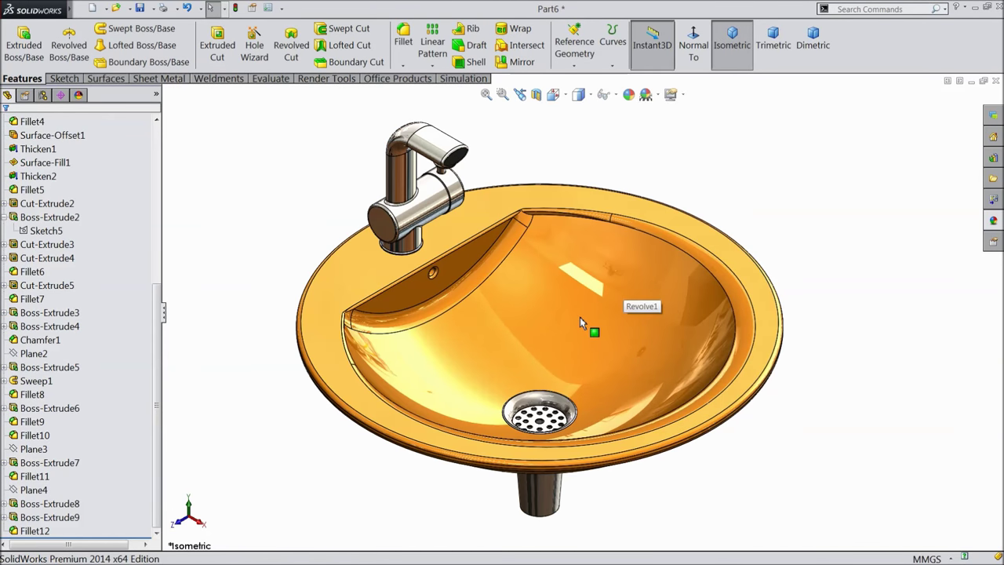
pyautogui.moveTo(579, 317)
pyautogui.mouseDown(button='middle')
pyautogui.moveTo(593, 327)
pyautogui.moveTo(587, 319)
pyautogui.mouseUp(button='middle')
pyautogui.scroll(1, 609, 321)
pyautogui.scroll(-2, 609, 318)
pyautogui.scroll(2, 579, 320)
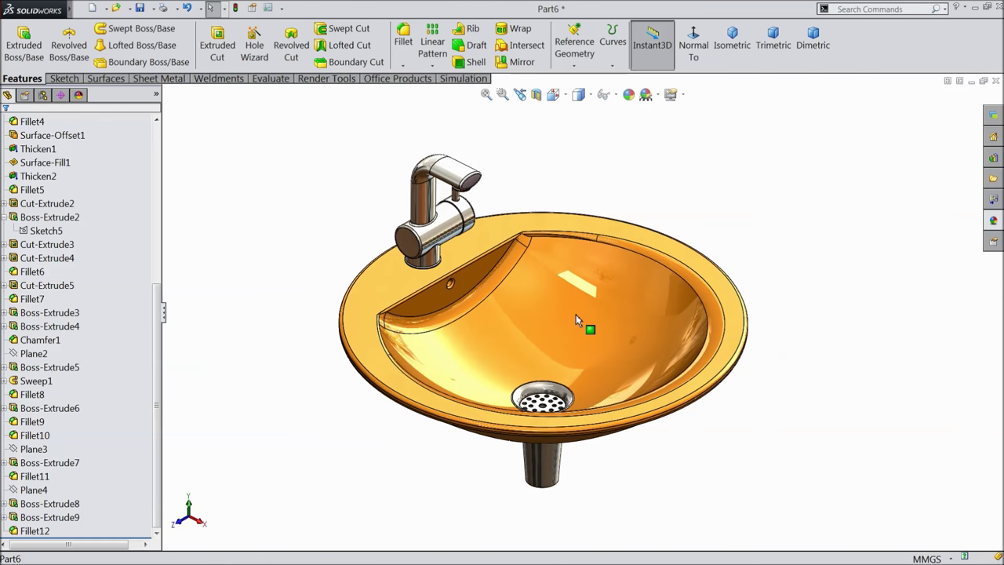
pyautogui.moveTo(587, 320); pyautogui.dragTo(589, 327, button='middle')
pyautogui.scroll(-2, 600, 331)
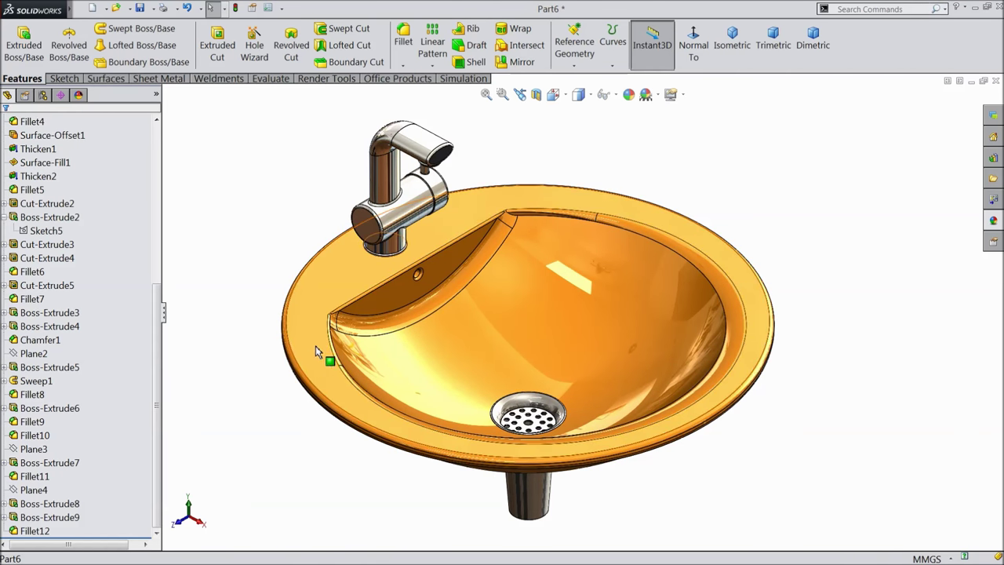
pyautogui.click(329, 280)
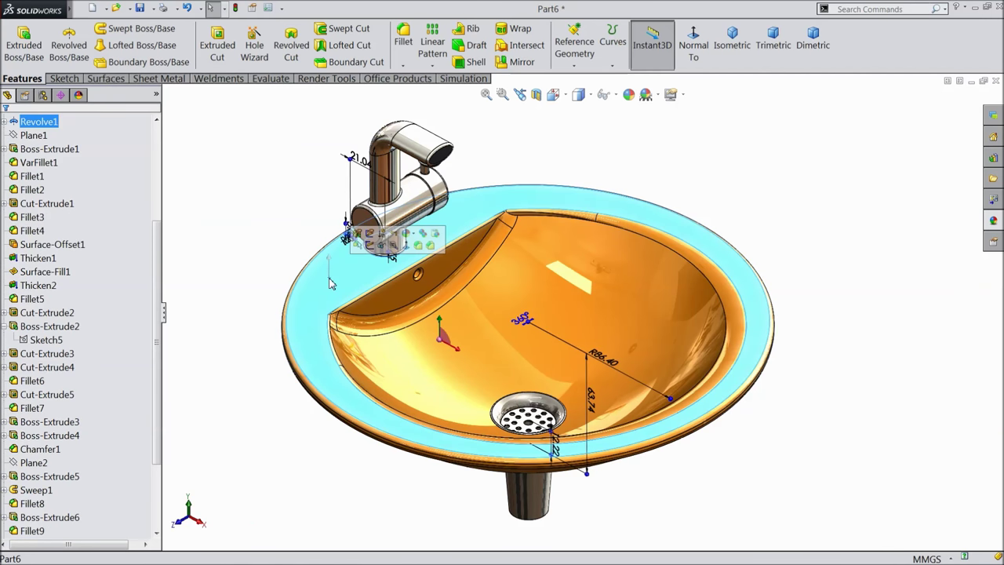
# Step: Create Plane6 offset 30 mm below the sink's rim face
pyautogui.click(574, 63)
pyautogui.click(581, 79)
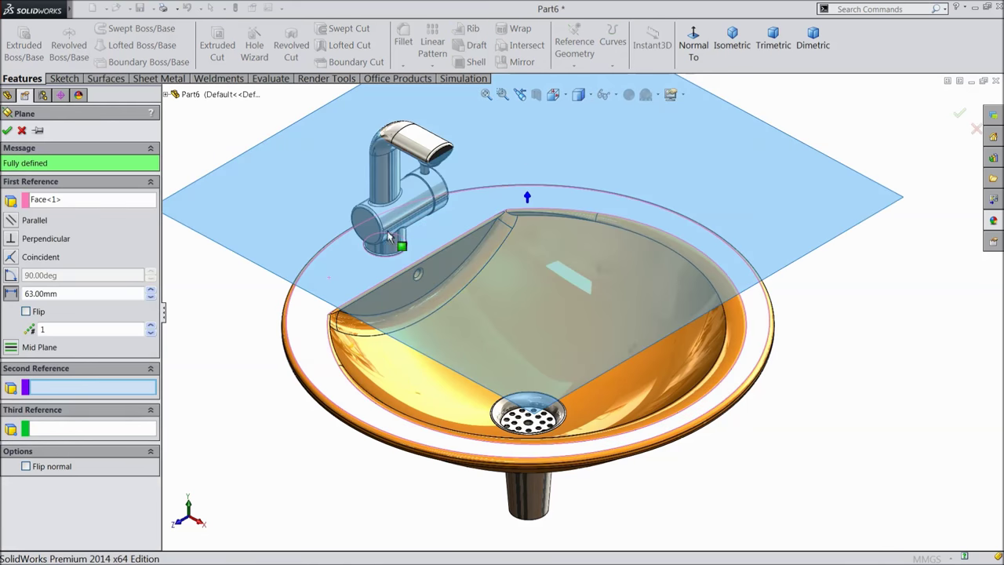
pyautogui.moveTo(388, 237); pyautogui.dragTo(278, 345, button='middle')
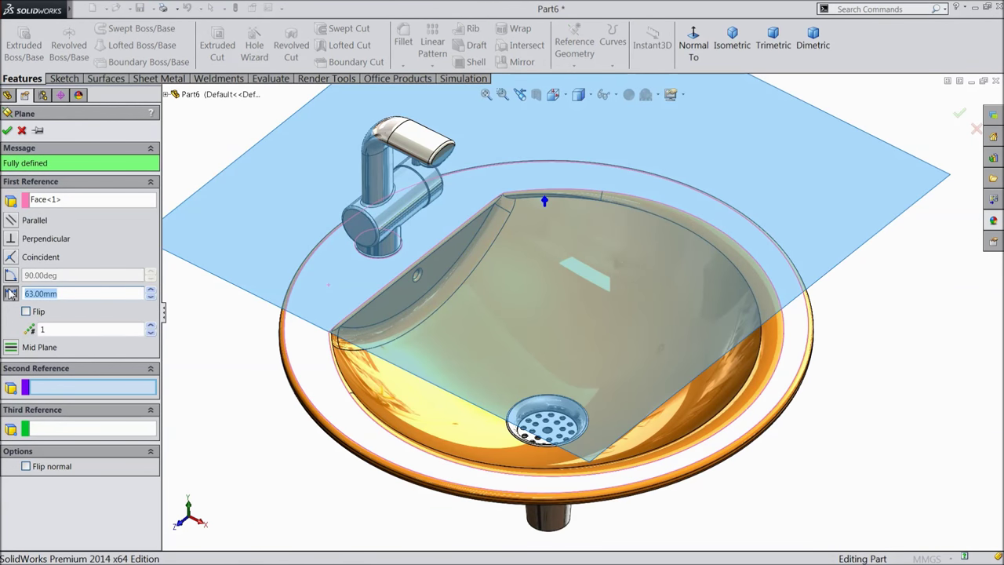
pyautogui.press('Return')
pyautogui.moveTo(226, 357); pyautogui.dragTo(259, 337, button='middle')
pyautogui.click(45, 316)
pyautogui.moveTo(207, 368); pyautogui.dragTo(232, 349, button='middle')
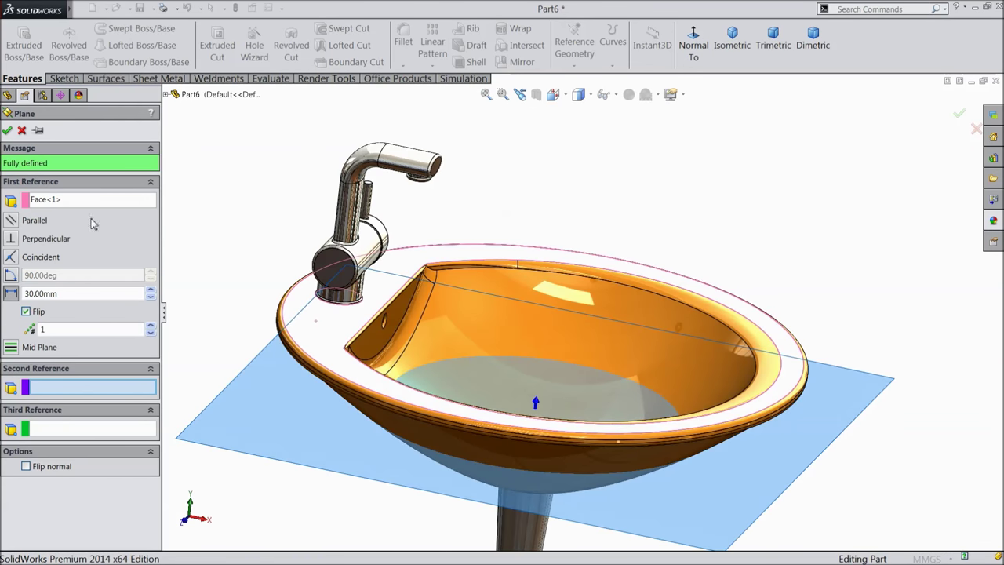
pyautogui.click(7, 131)
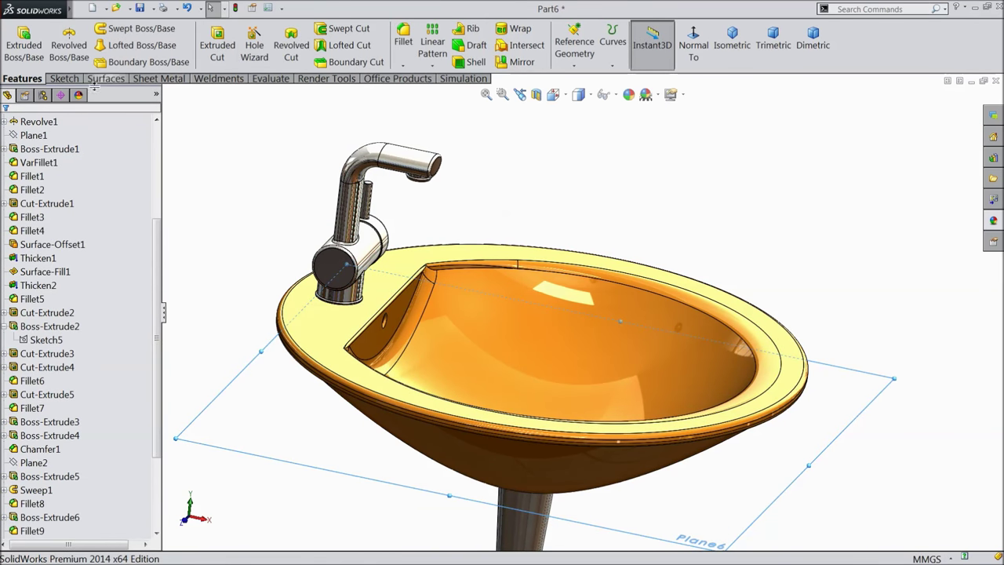
pyautogui.click(65, 78)
# Step: Start a sketch on Plane6, view it normal, and draw a circle centred on the drain
pyautogui.click(17, 43)
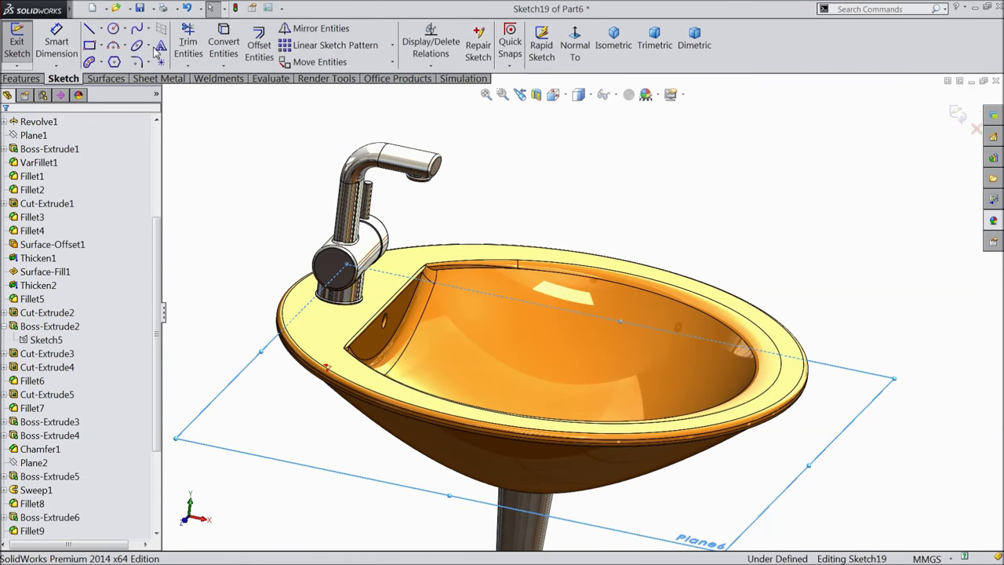
pyautogui.click(577, 51)
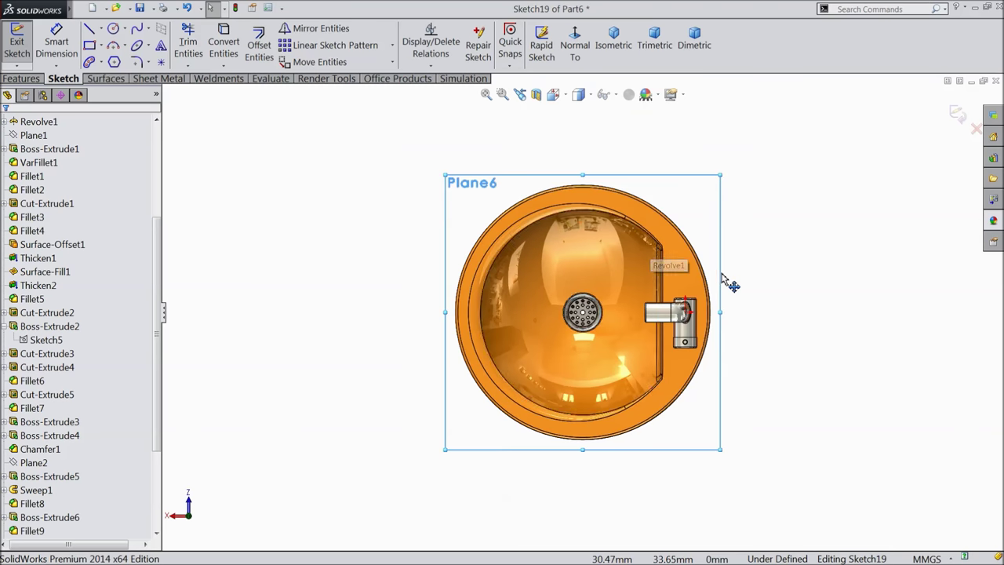
pyautogui.scroll(-1, 730, 284)
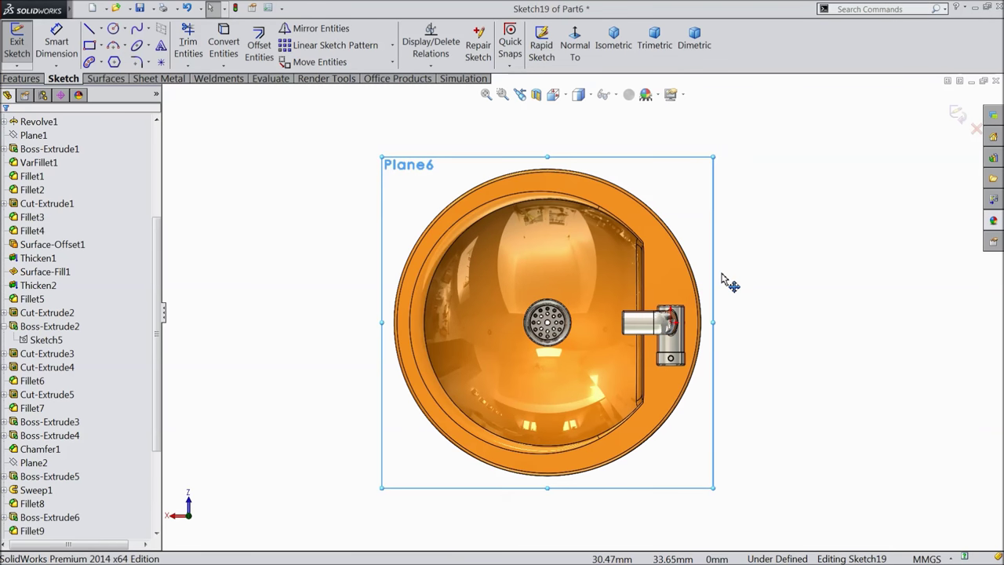
pyautogui.click(114, 32)
pyautogui.scroll(-5, 547, 318)
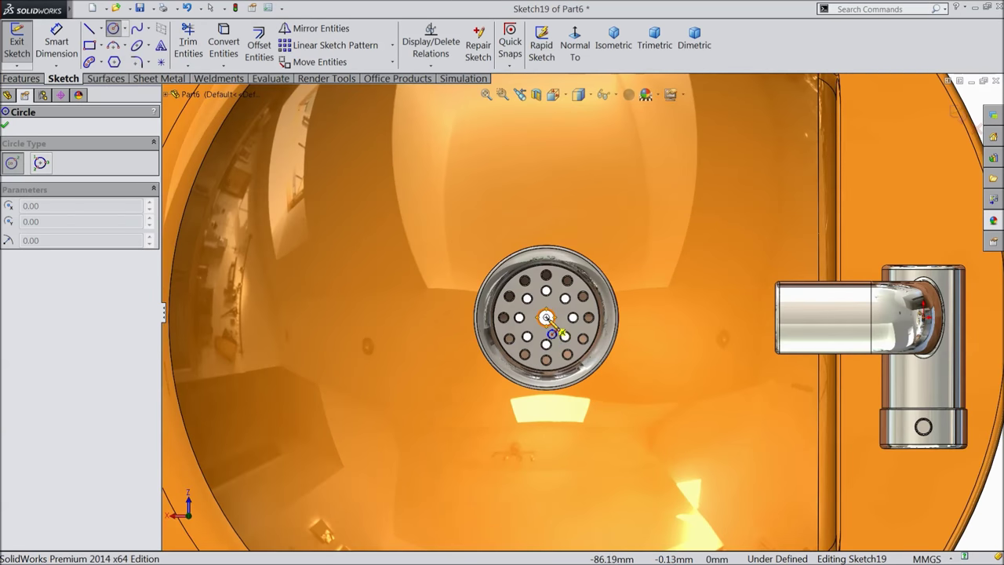
pyautogui.click(546, 317)
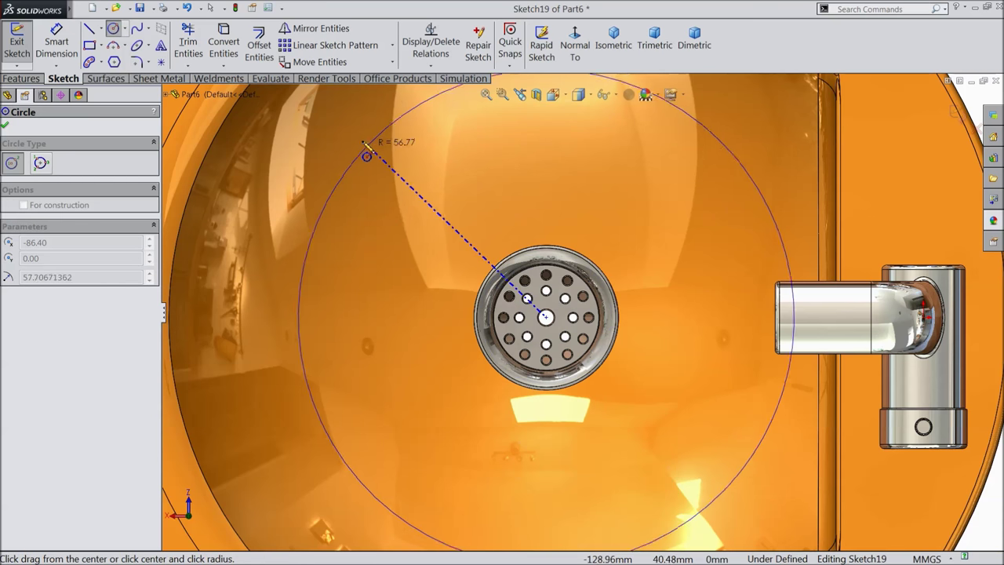
pyautogui.click(366, 157)
pyautogui.scroll(3, 422, 248)
pyautogui.press('f')
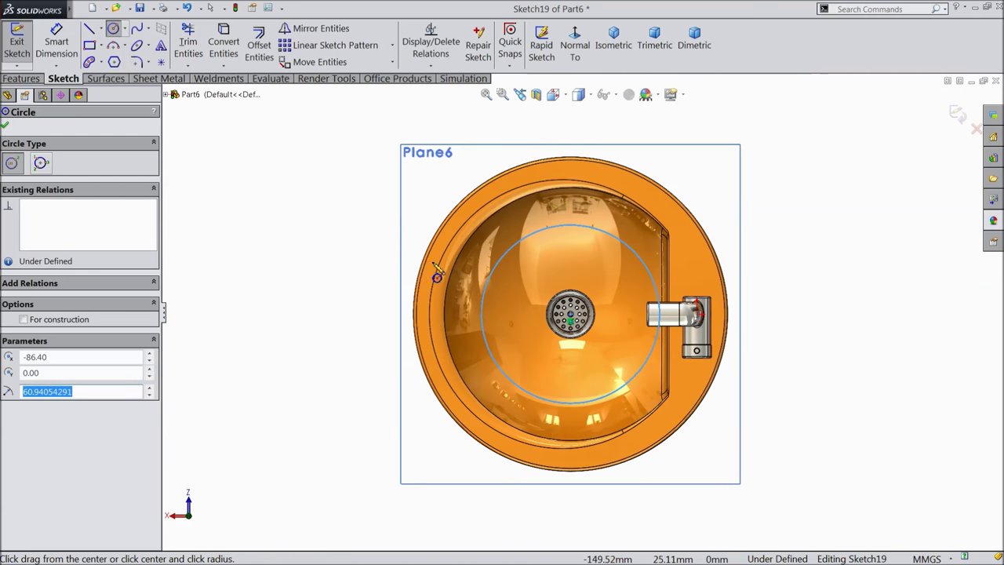
pyautogui.press('Escape')
# Step: Dimension the drain circle's diameter to 165.46 mm
pyautogui.click(493, 306)
pyautogui.click(245, 308)
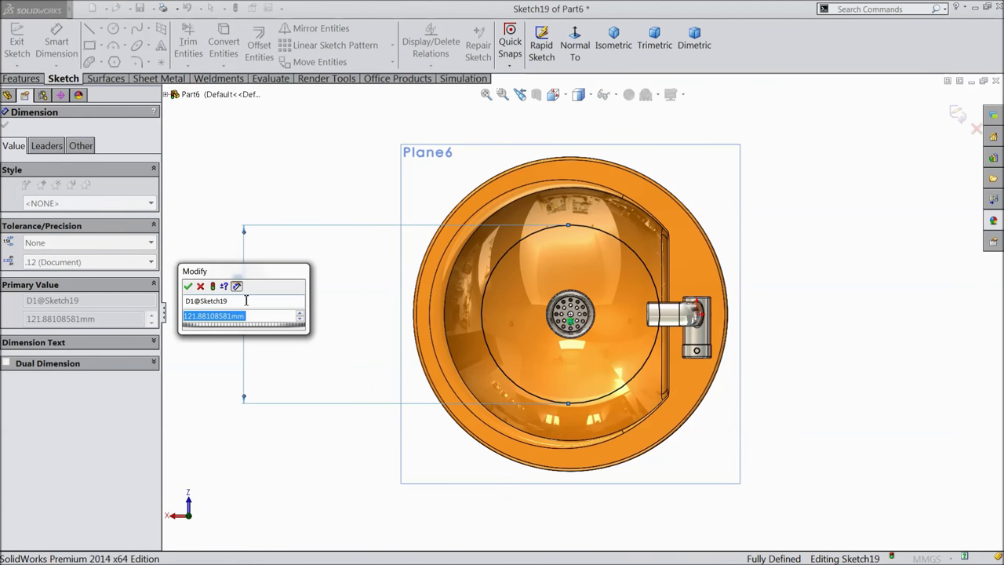
pyautogui.write('165.462')
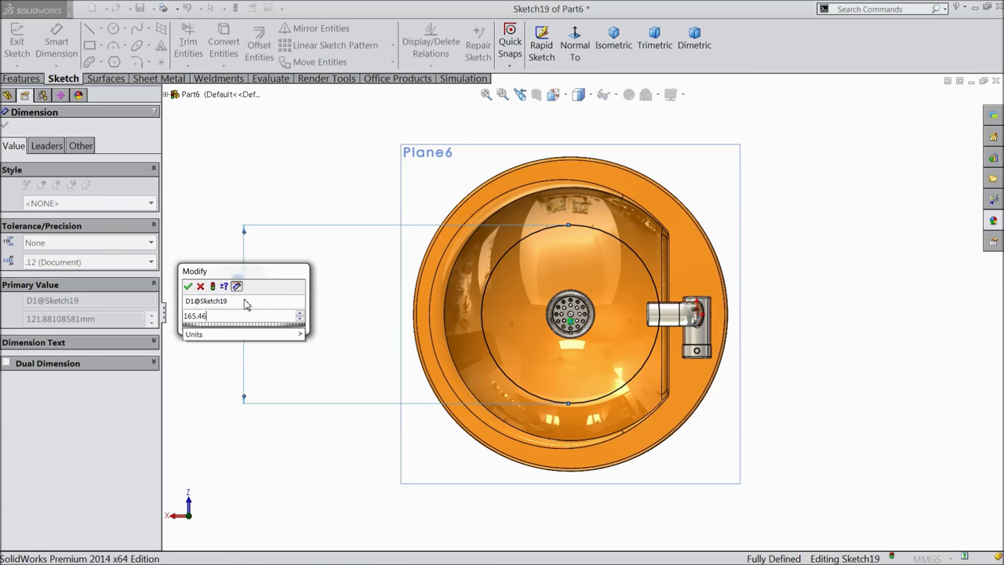
pyautogui.click(188, 287)
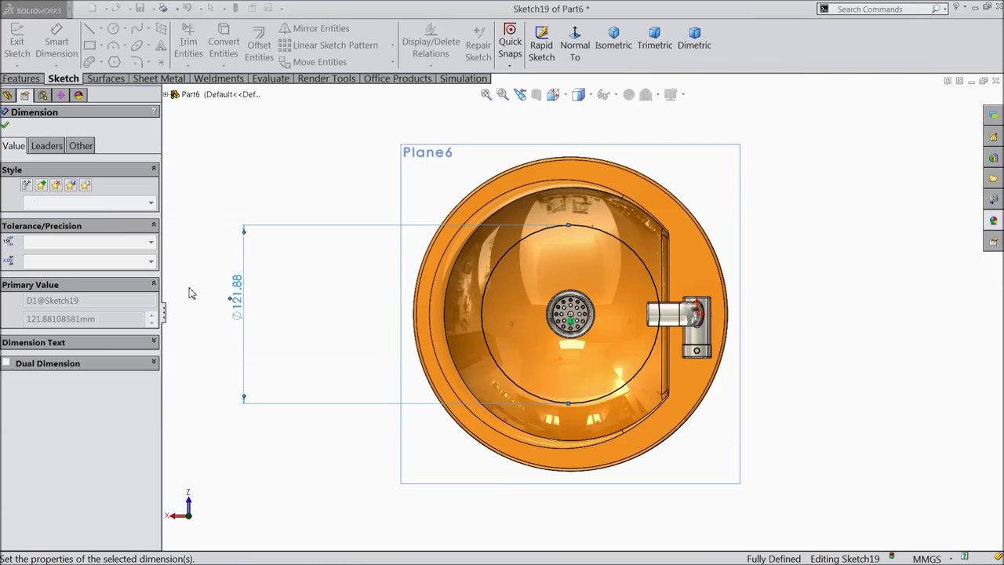
pyautogui.click(5, 127)
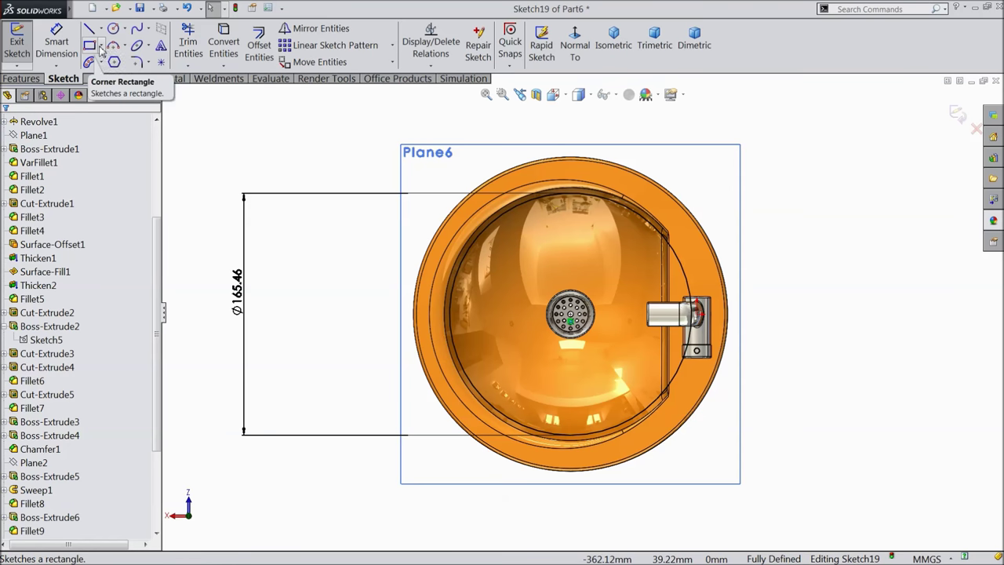
# Step: Draw a corner rectangle enclosing the basin, from upper right to lower left
pyautogui.click(102, 45)
pyautogui.click(111, 79)
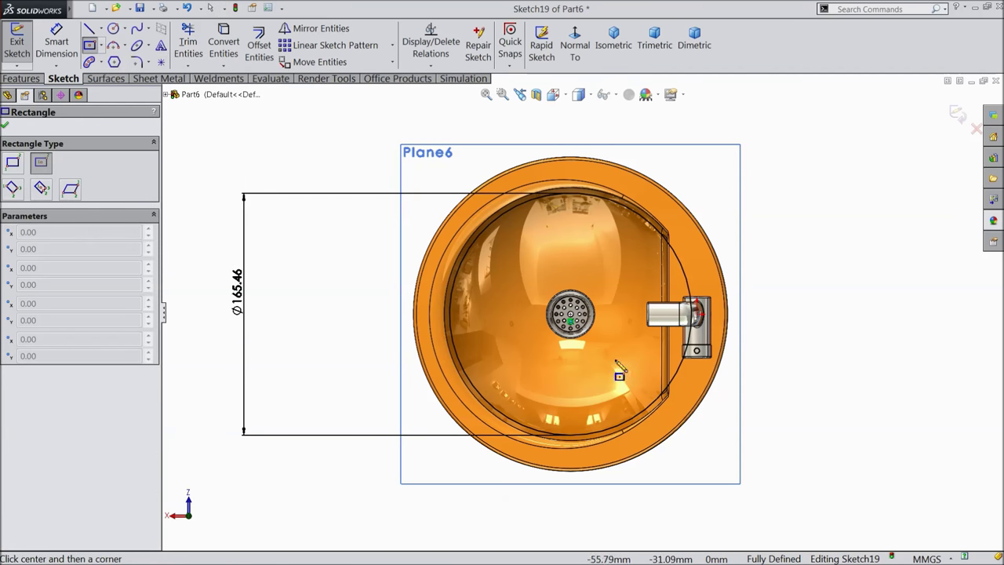
pyautogui.scroll(-10, 577, 326)
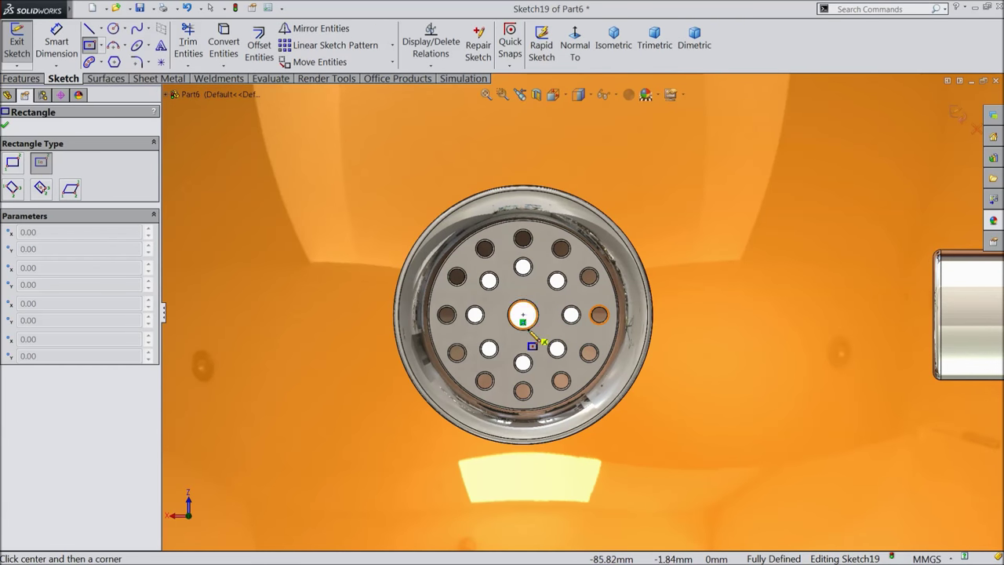
pyautogui.scroll(5, 584, 318)
pyautogui.press('f')
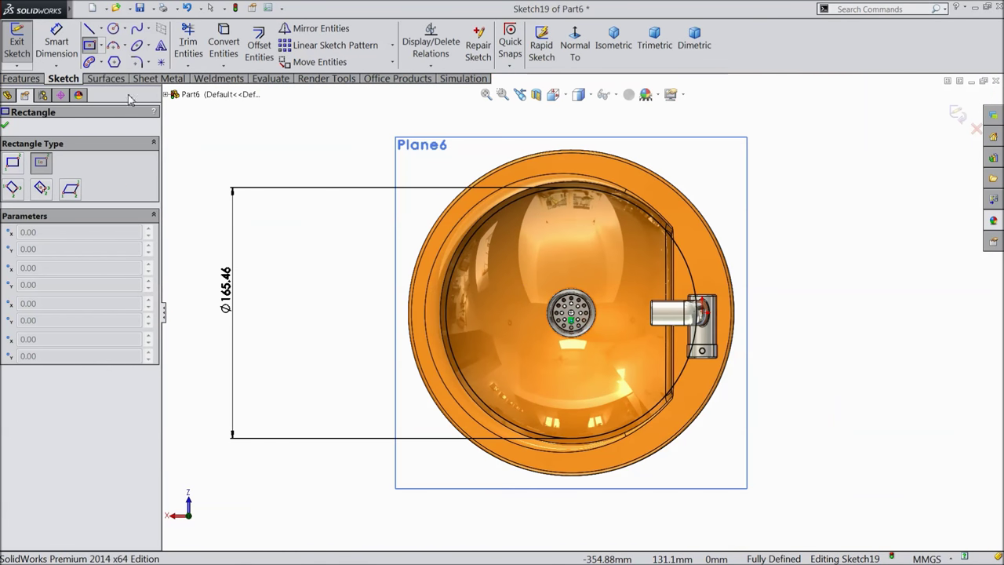
pyautogui.click(108, 47)
pyautogui.click(100, 45)
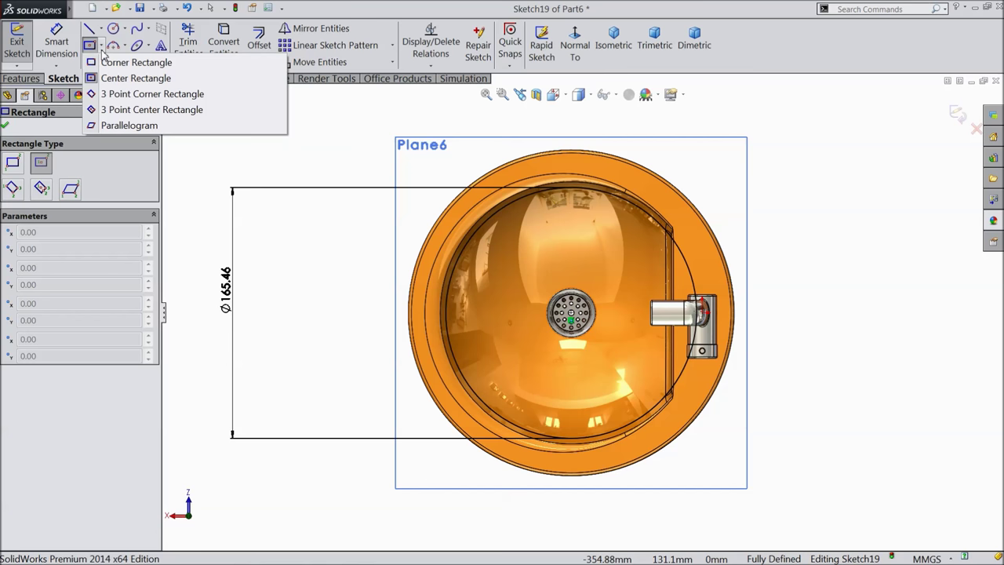
pyautogui.click(104, 63)
pyautogui.scroll(3, 591, 324)
pyautogui.scroll(-3, 587, 269)
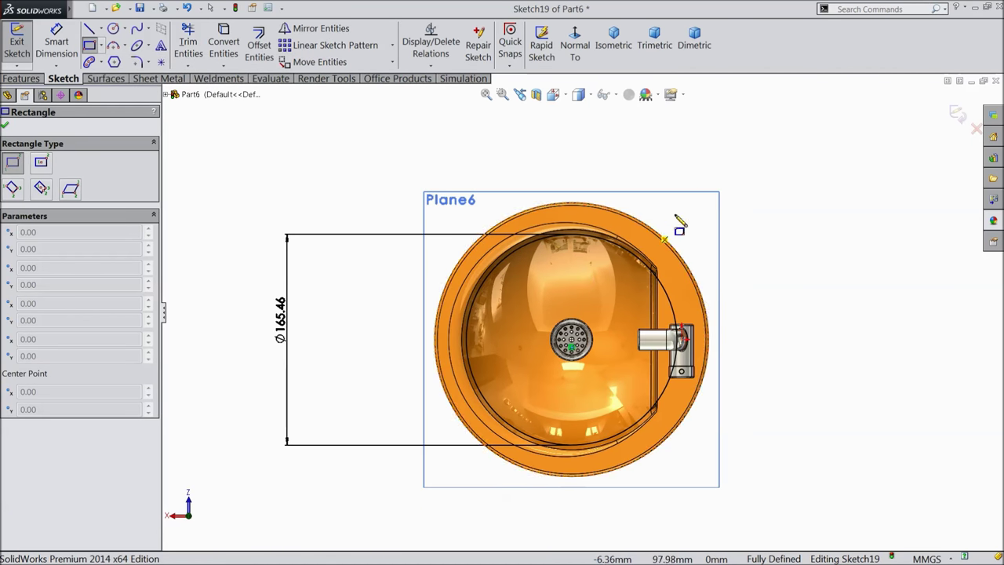
pyautogui.click(725, 169)
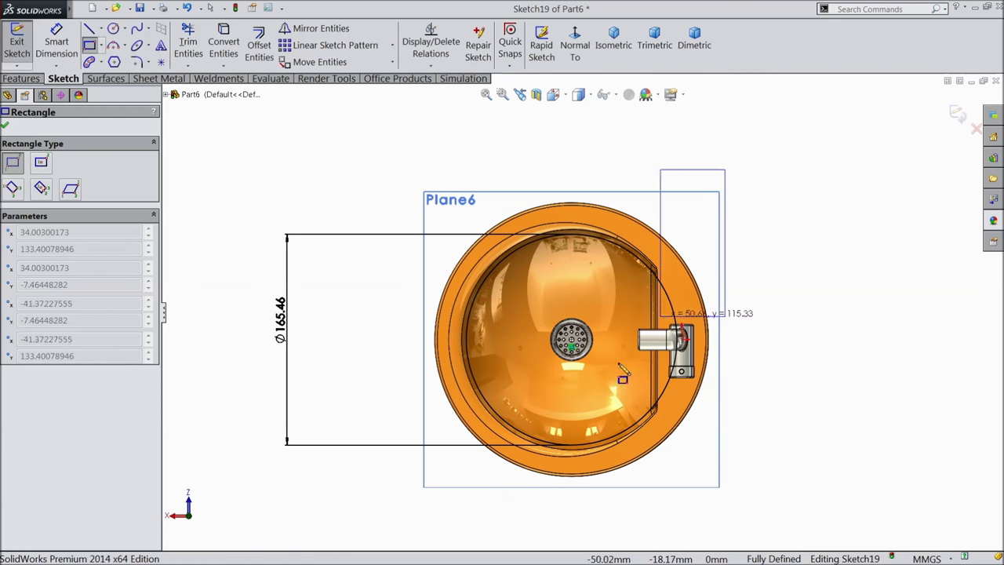
pyautogui.click(387, 514)
pyautogui.rightClick(284, 138)
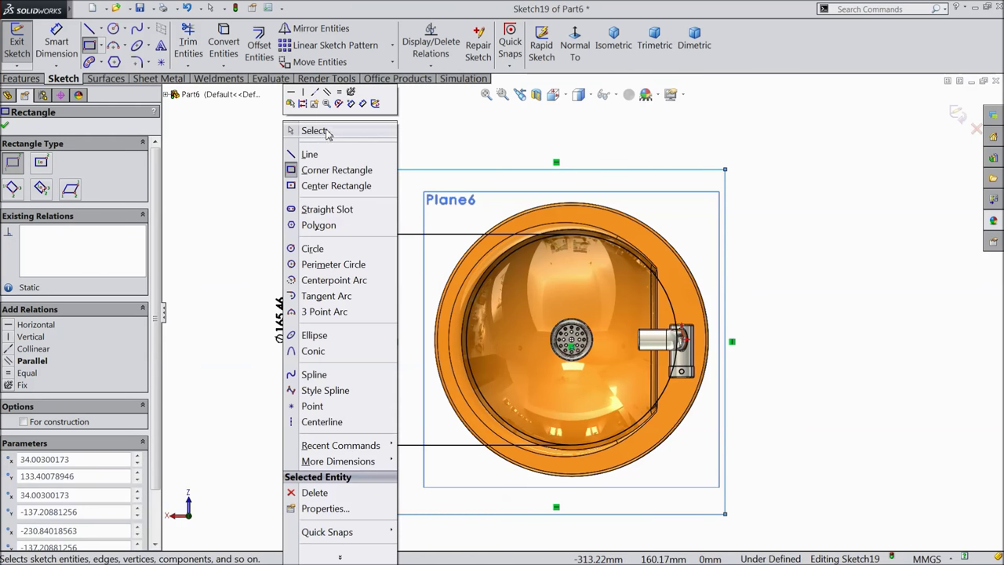
pyautogui.click(328, 133)
# Step: Draw a centreline from the drain centre to the rectangle's right edge
pyautogui.scroll(2, 643, 404)
pyautogui.scroll(-2, 660, 389)
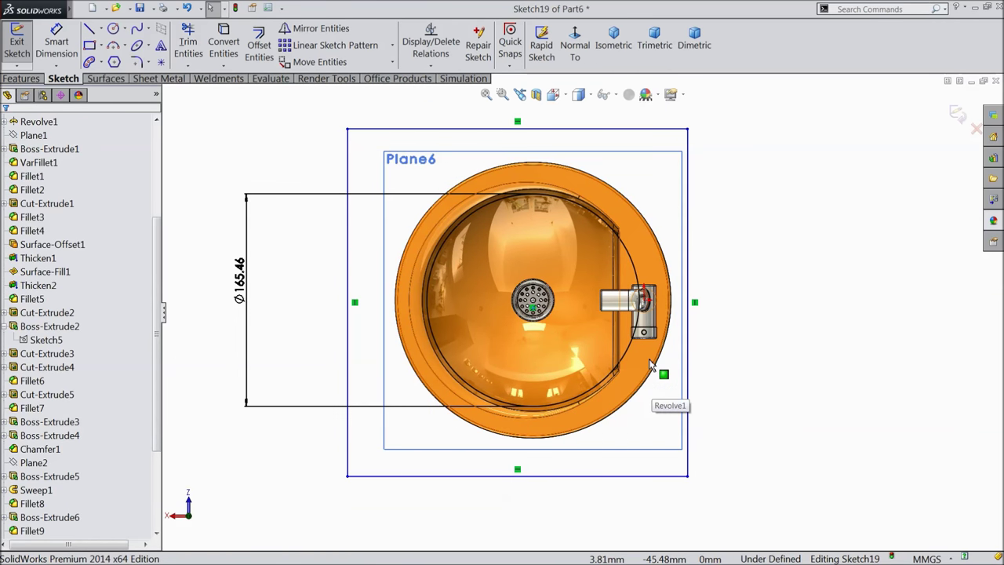
pyautogui.scroll(-1, 649, 363)
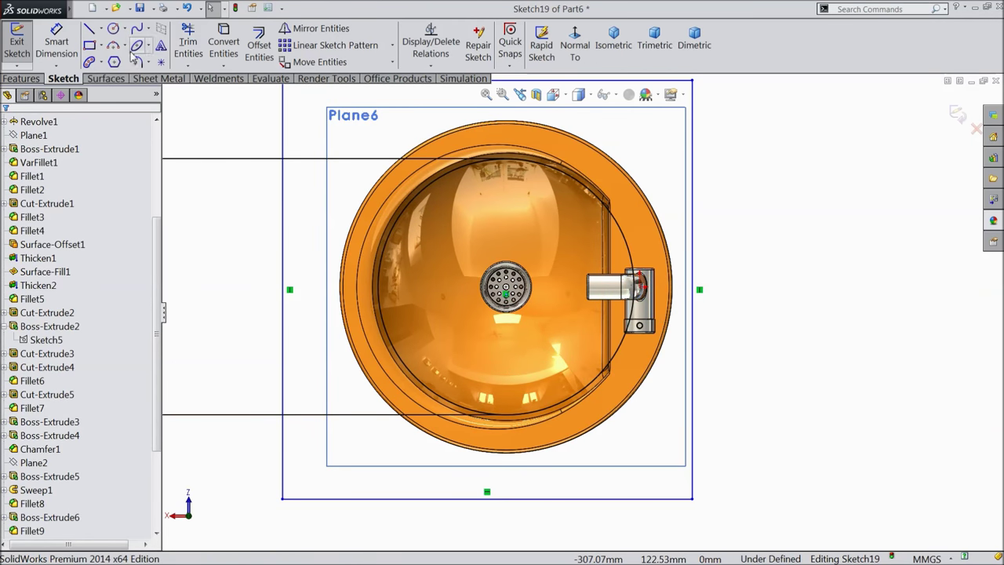
pyautogui.click(124, 29)
pyautogui.click(101, 29)
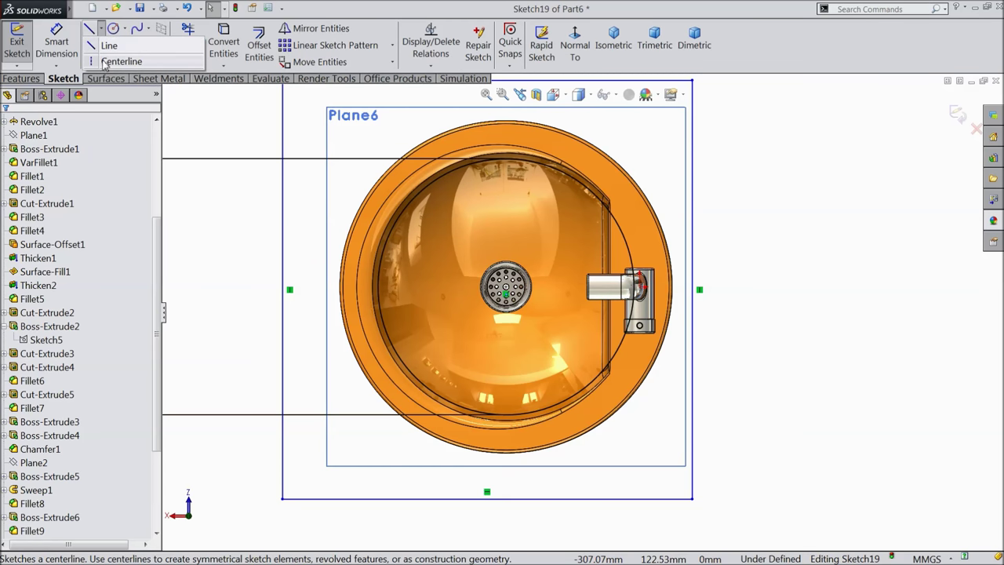
pyautogui.click(104, 65)
pyautogui.scroll(-2, 600, 329)
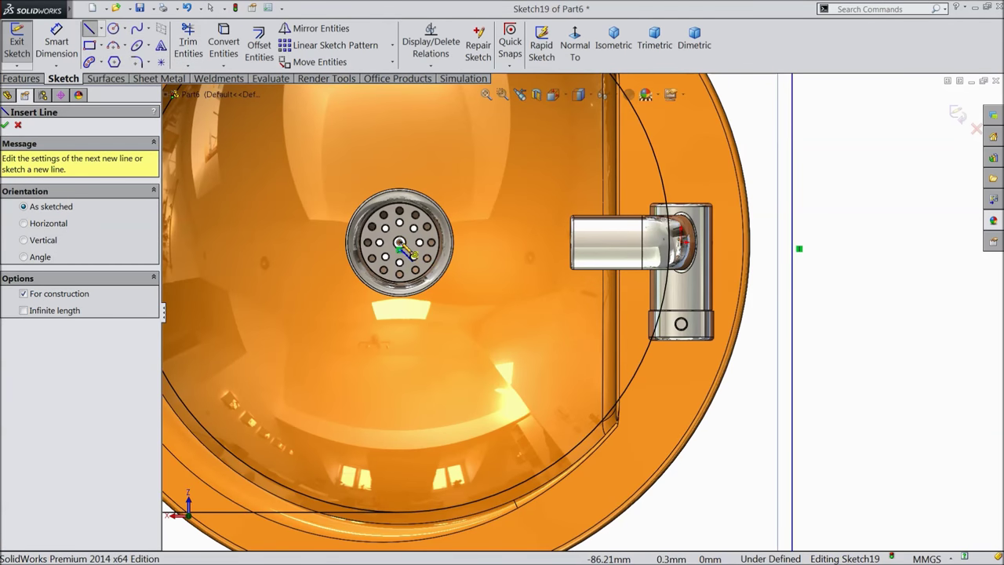
pyautogui.click(399, 242)
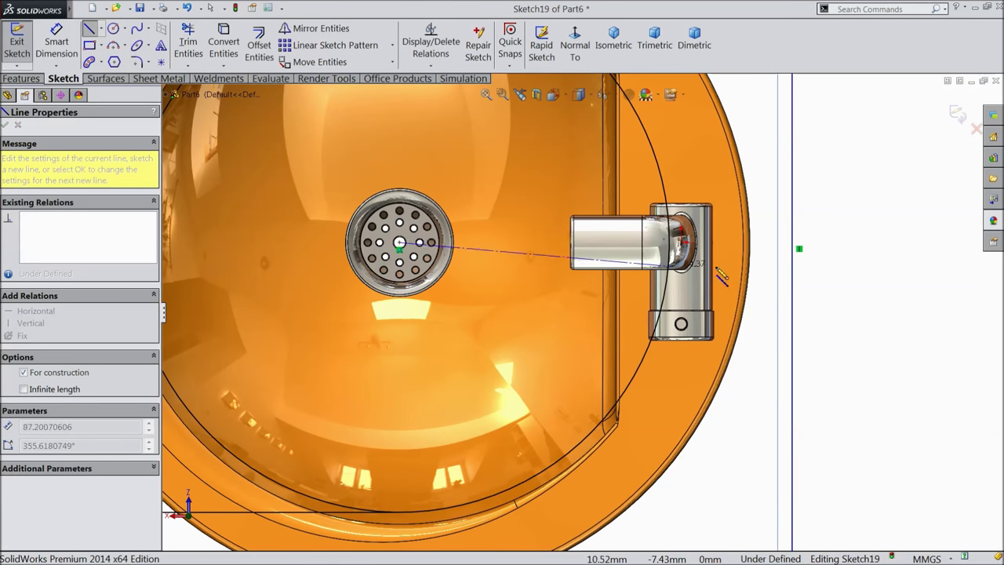
pyautogui.click(792, 248)
pyautogui.rightClick(843, 200)
pyautogui.click(875, 126)
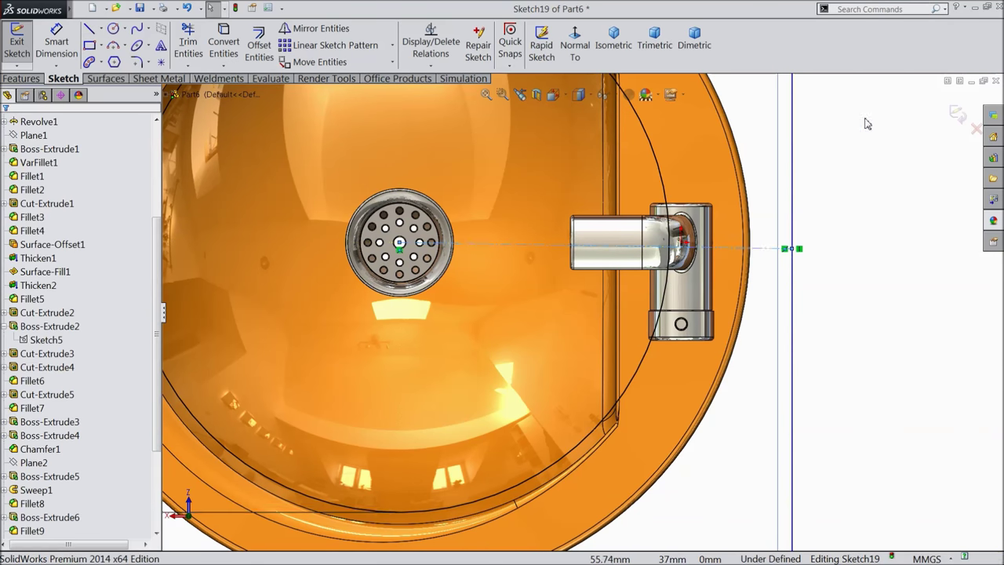
# Step: Add a Horizontal relation to the centreline
pyautogui.scroll(3, 773, 291)
pyautogui.click(676, 275)
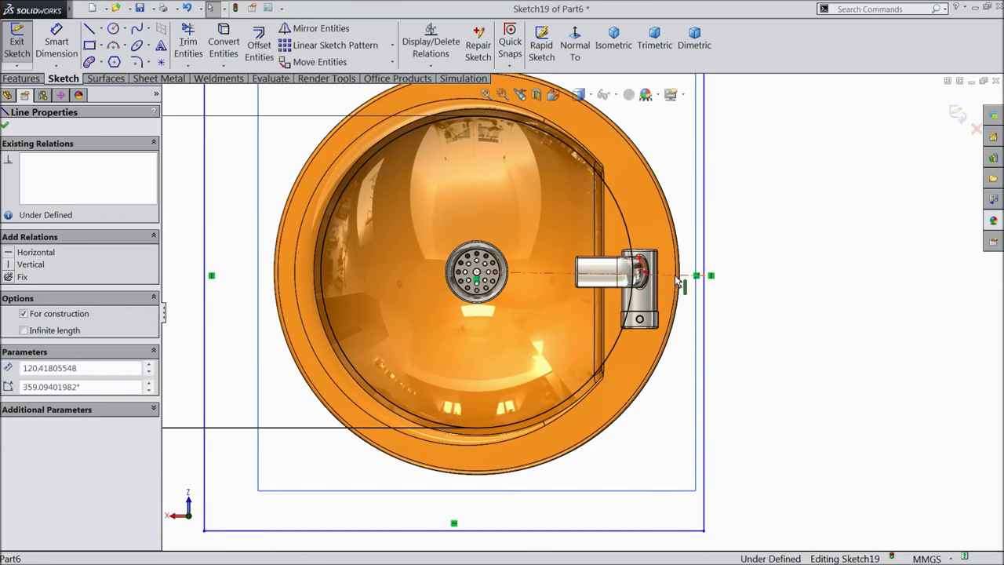
pyautogui.click(704, 235)
pyautogui.scroll(3, 752, 281)
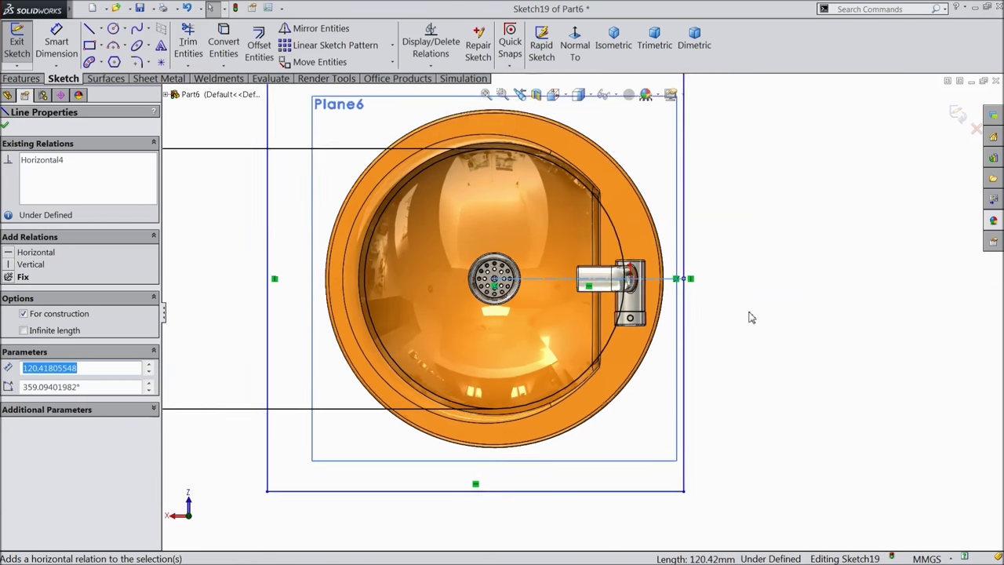
pyautogui.scroll(-1, 587, 292)
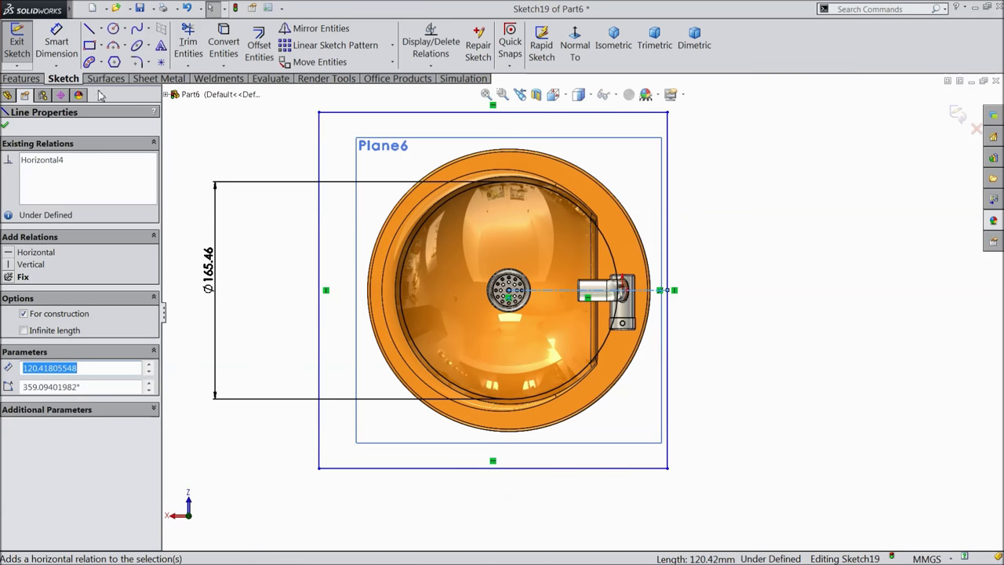
pyautogui.click(57, 43)
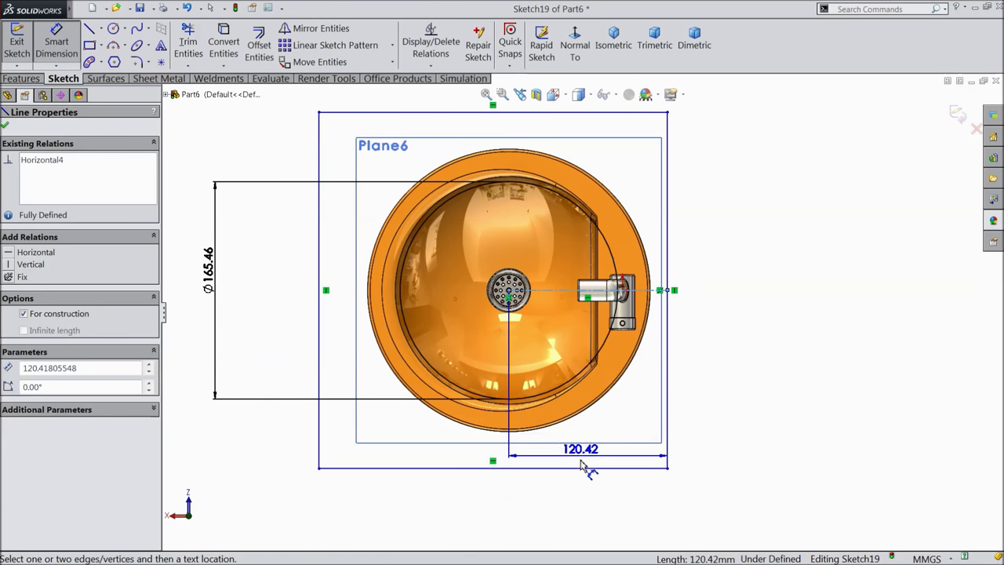
# Step: Dimension the centreline length at 110.5 mm
pyautogui.click(587, 488)
pyautogui.write('11')
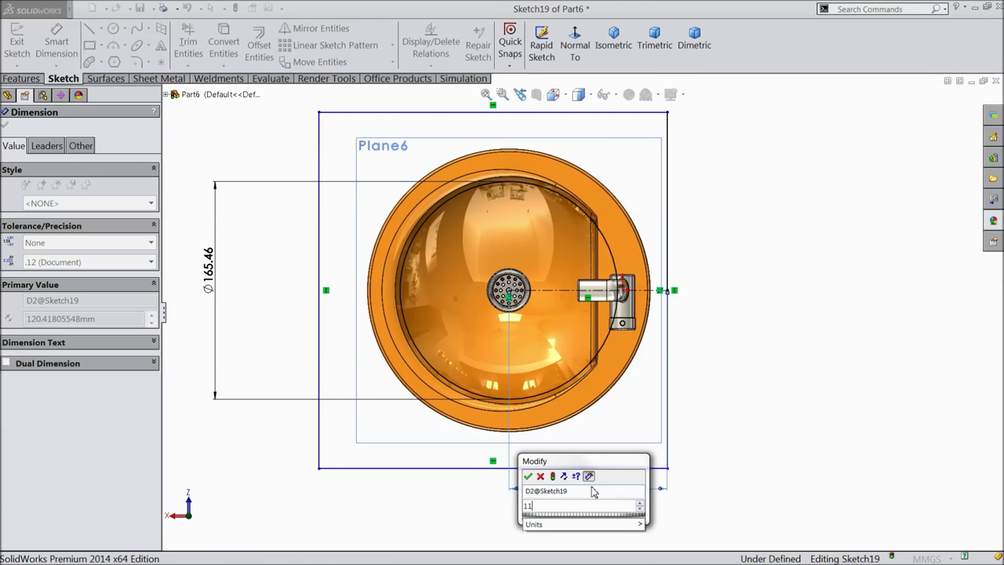
pyautogui.write('0.5')
pyautogui.click(527, 476)
# Step: Dimension the outline rectangle 272 mm tall on its right edge and 246 mm wide on its top edge
pyautogui.click(655, 228)
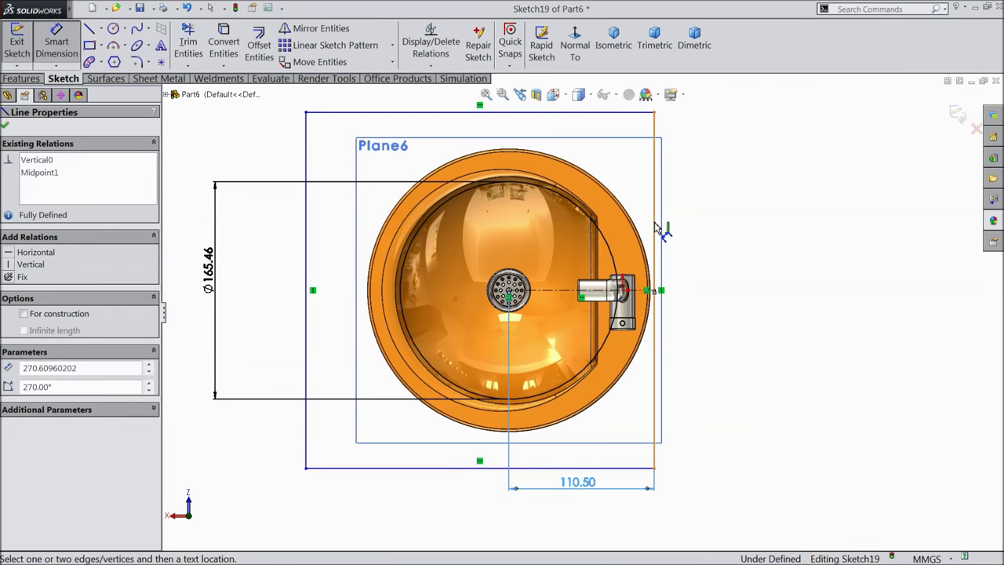
pyautogui.click(762, 270)
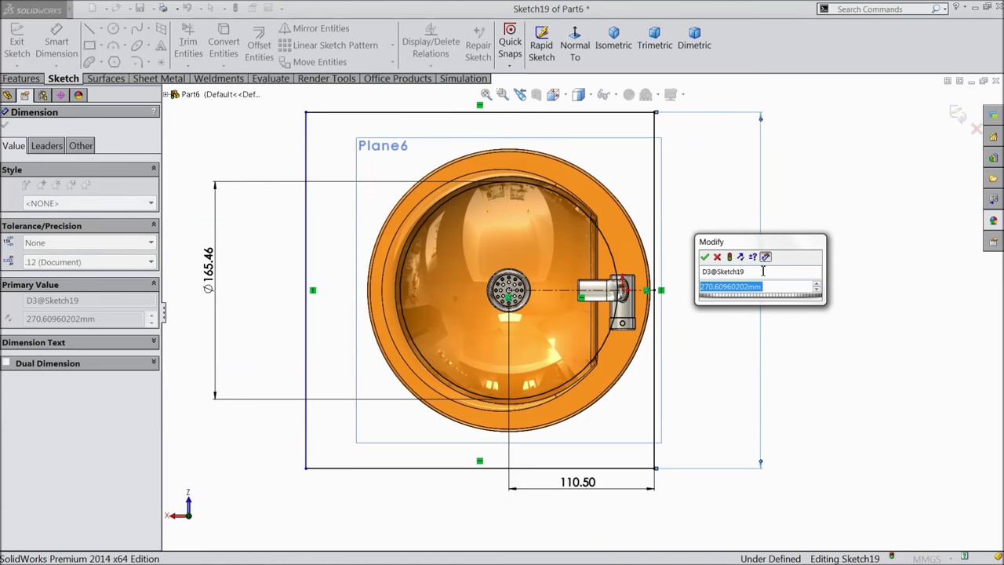
pyautogui.write('272')
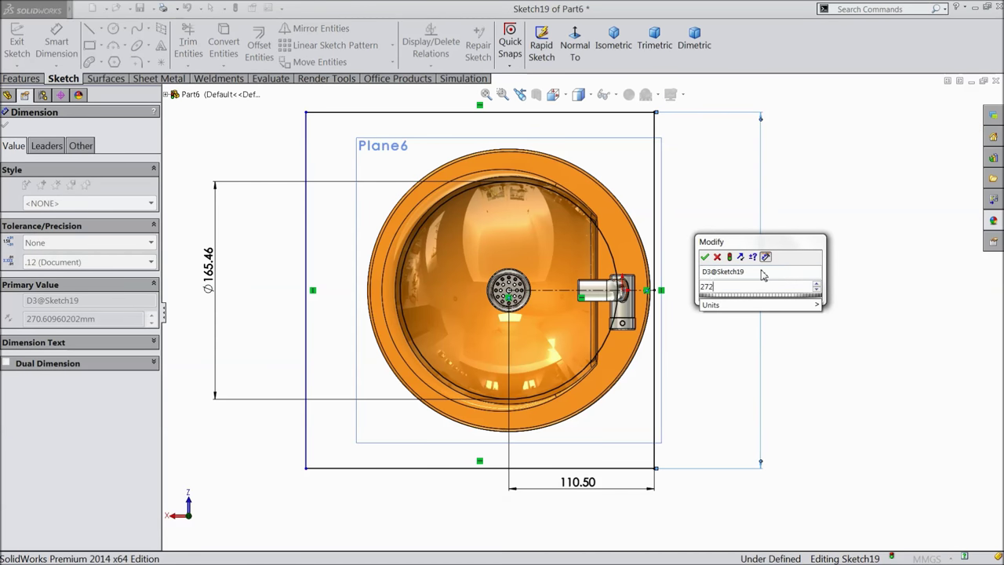
pyautogui.click(704, 256)
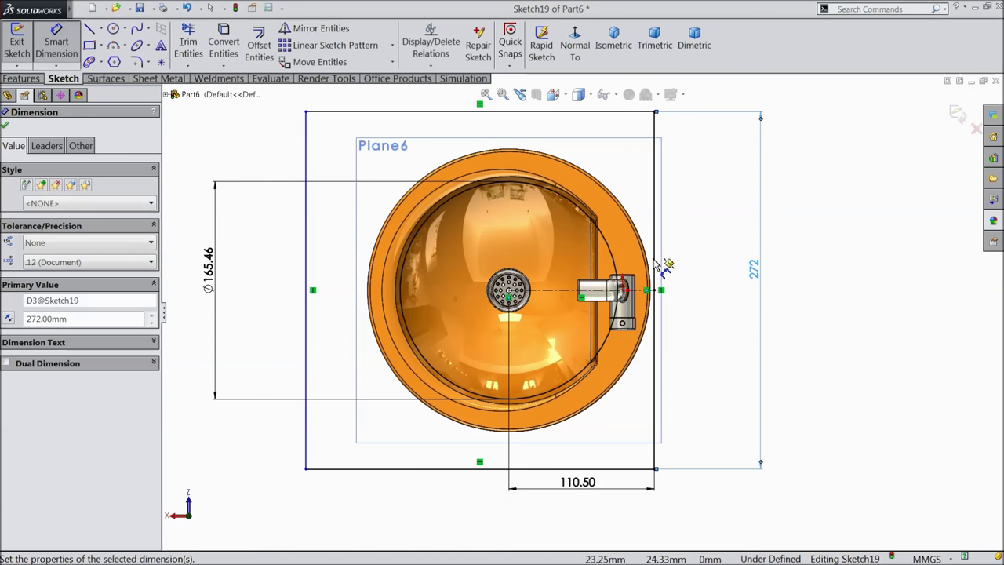
pyautogui.press('f')
pyautogui.click(514, 172)
pyautogui.click(512, 152)
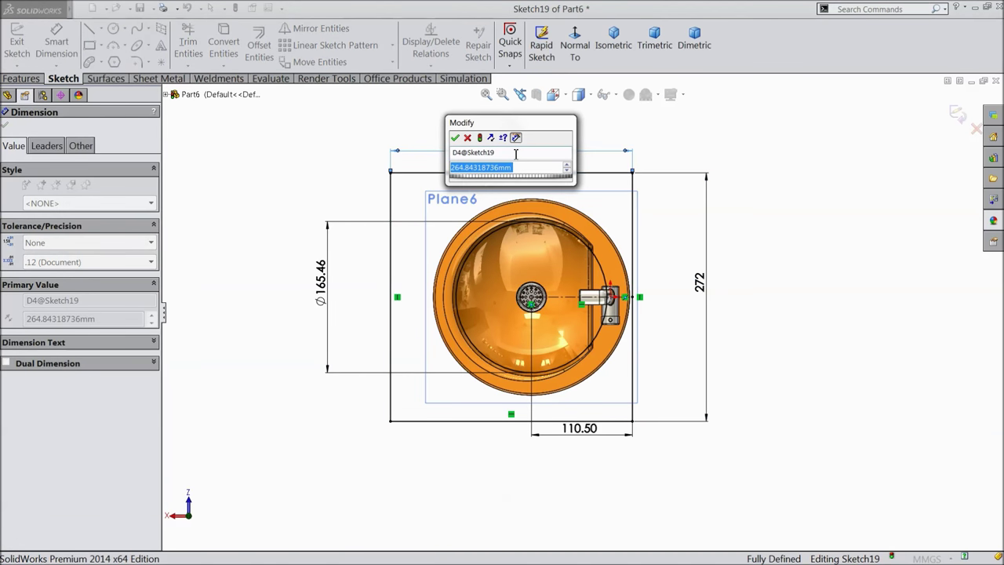
pyautogui.write('24')
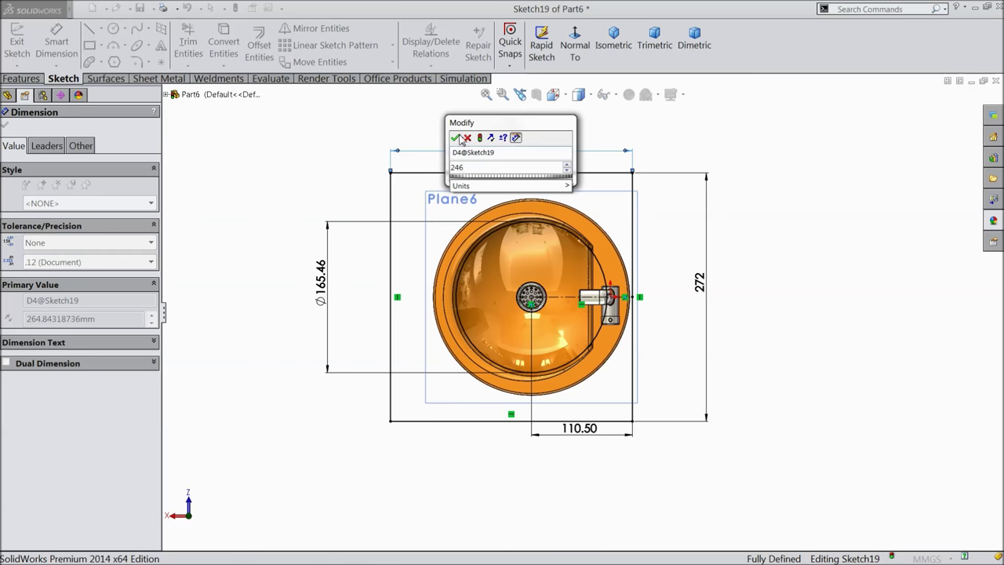
pyautogui.write('6')
pyautogui.click(456, 138)
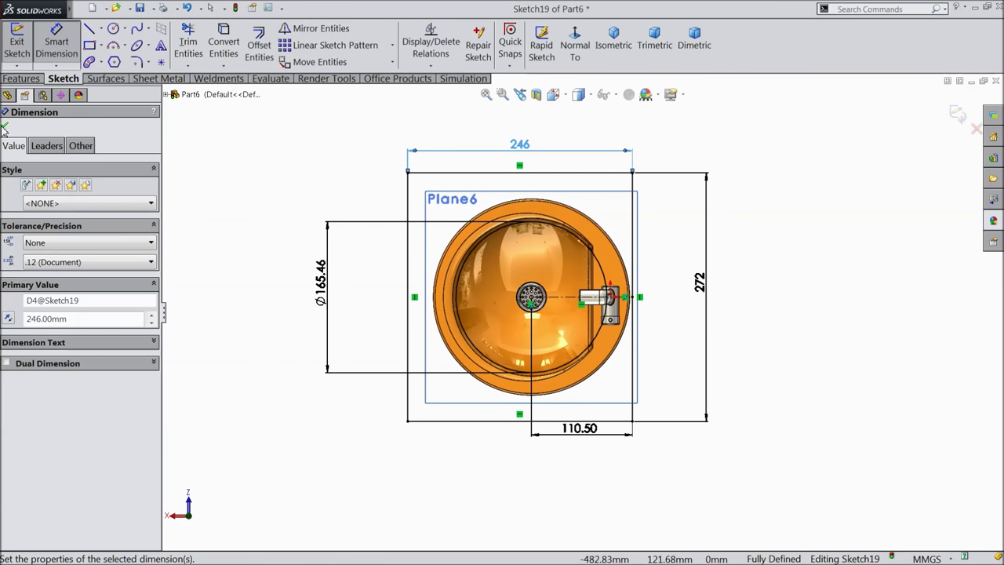
pyautogui.click(5, 126)
# Step: Fillet the outline's top-left and bottom-left corners at 50 mm
pyautogui.click(137, 62)
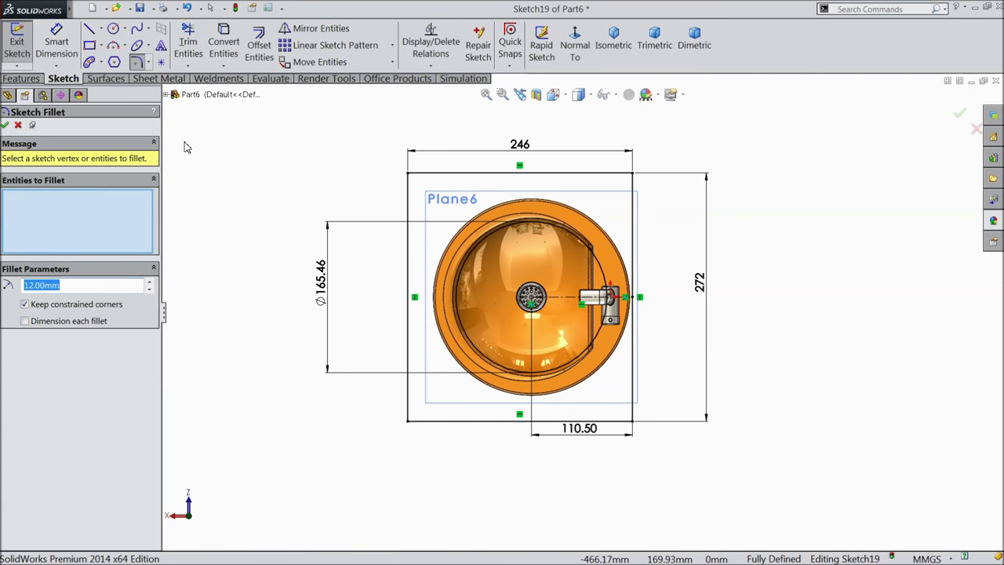
pyautogui.scroll(-2, 470, 252)
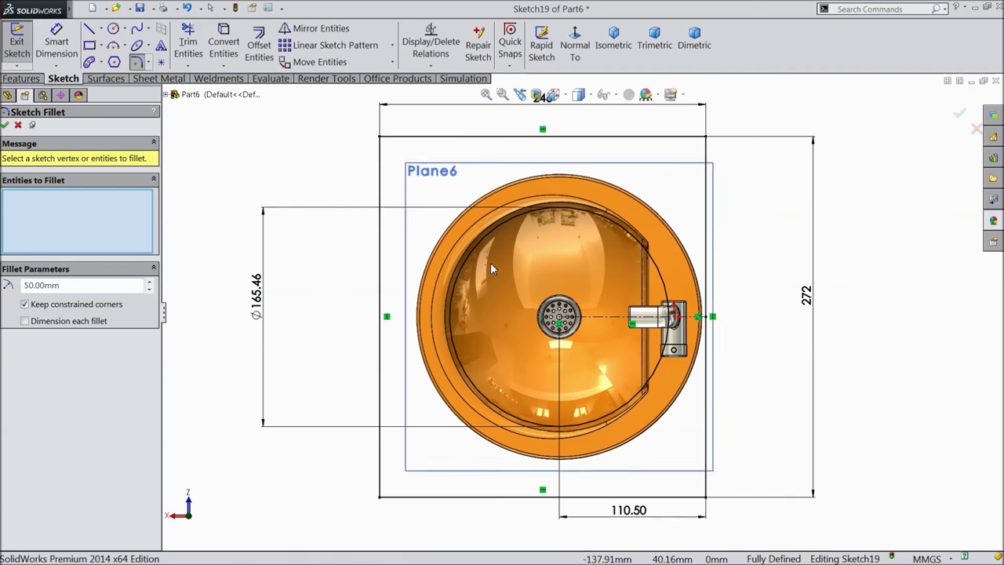
pyautogui.click(380, 139)
pyautogui.click(380, 495)
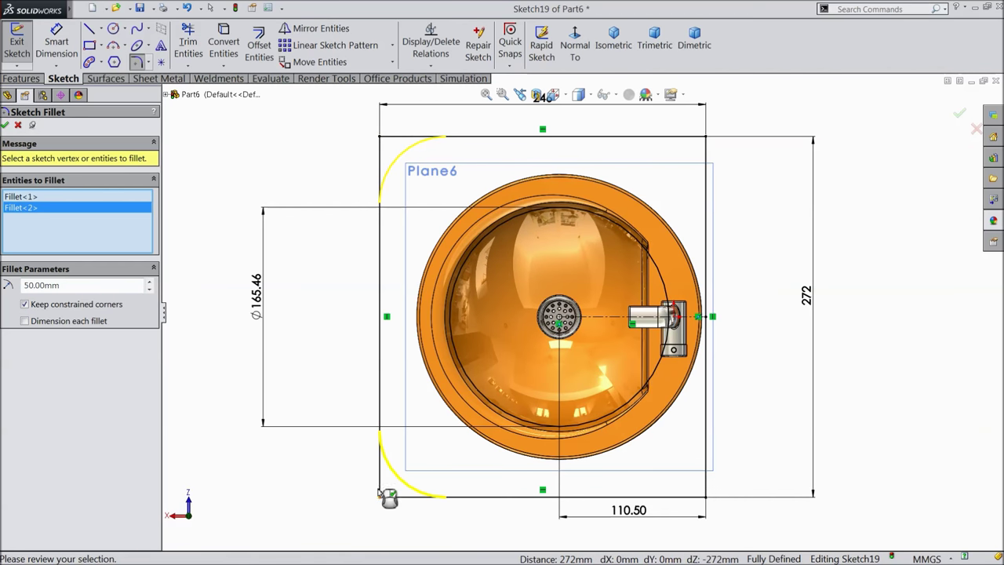
pyautogui.click(6, 124)
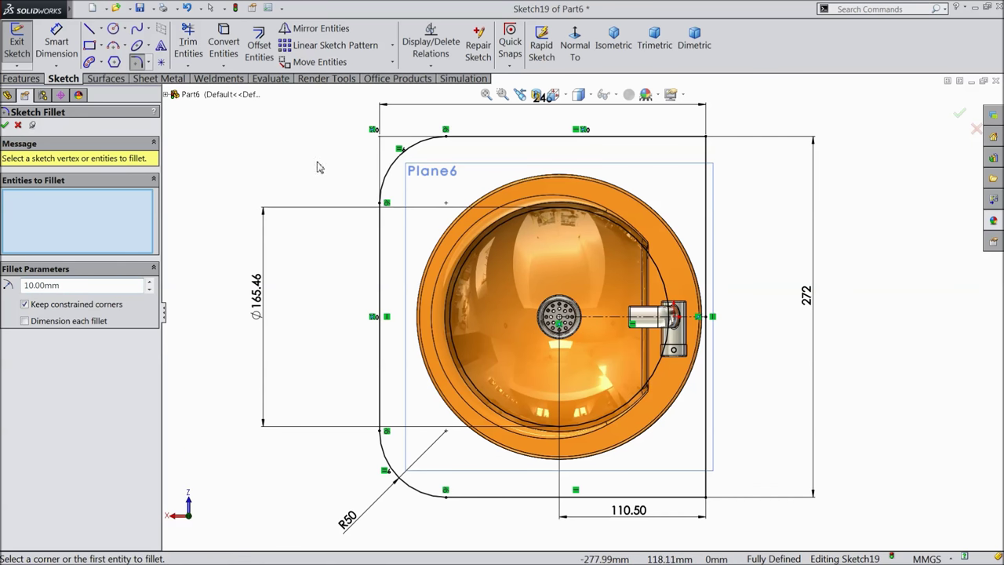
# Step: Fillet the top-right and bottom-right corners at 10 mm, accepting the relation warnings
pyautogui.click(708, 141)
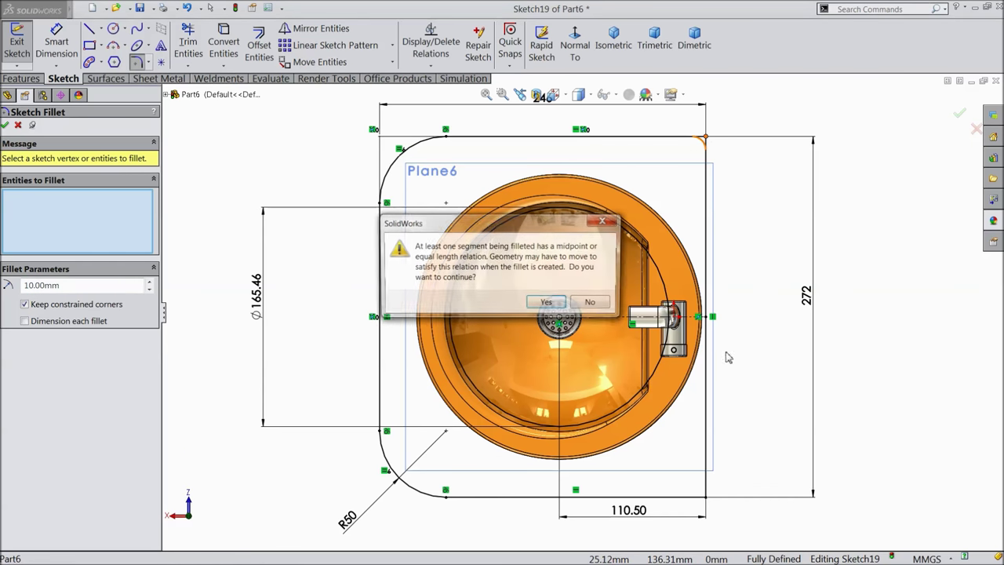
pyautogui.click(570, 304)
pyautogui.click(703, 496)
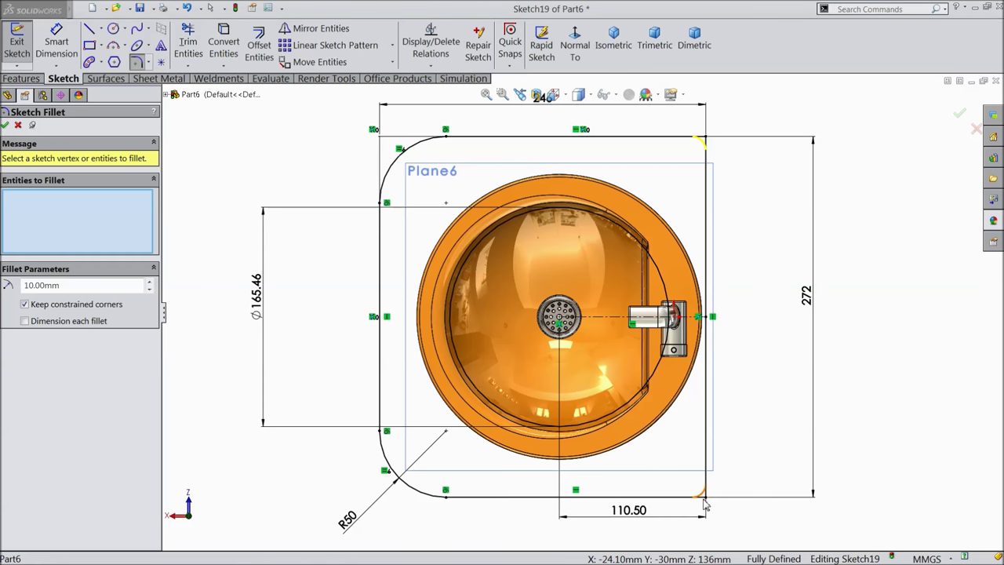
pyautogui.click(546, 304)
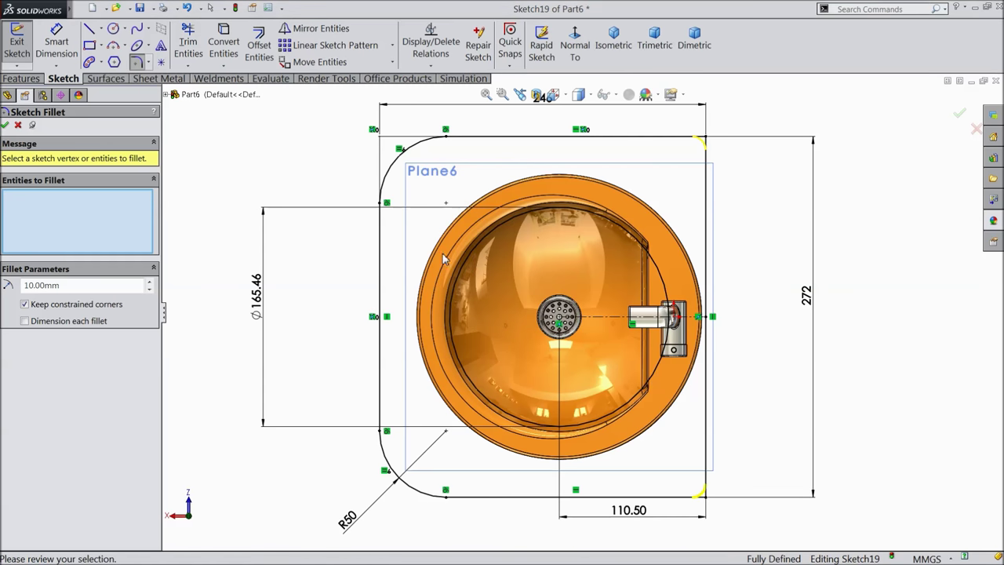
pyautogui.click(5, 125)
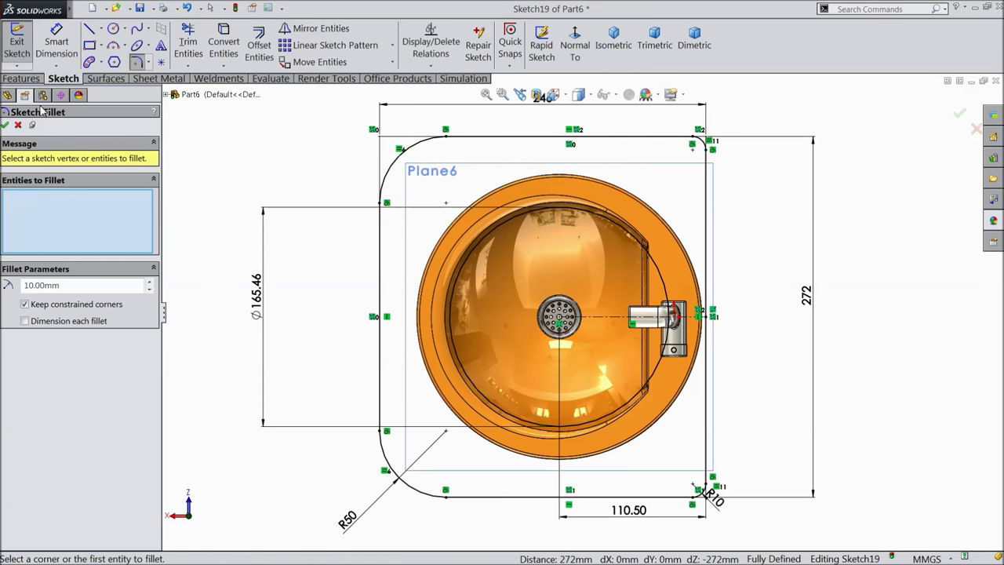
pyautogui.click(5, 125)
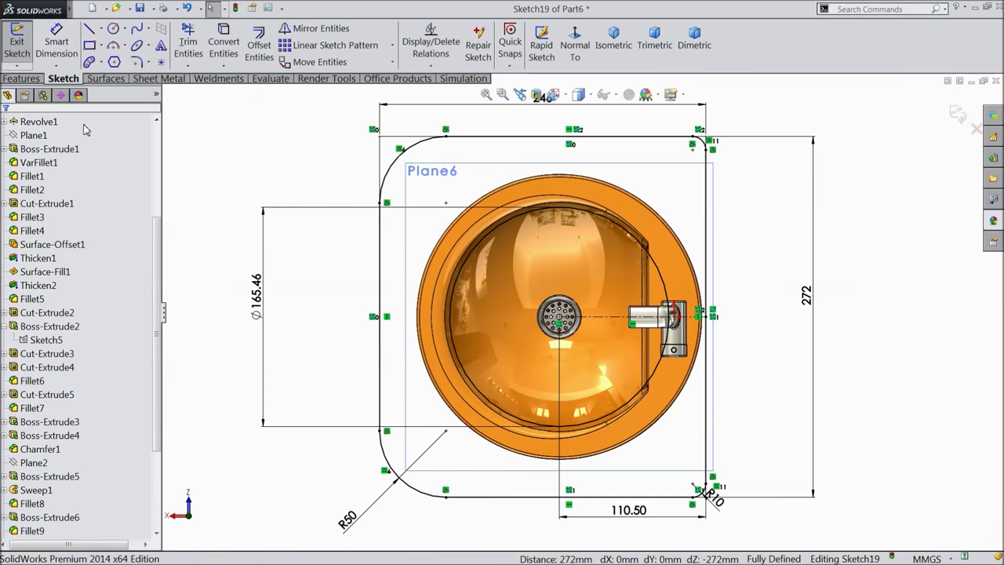
# Step: Draw a horizontal, vertical and horizontal line profile out from the outline's left edge, level with the basin
pyautogui.click(90, 30)
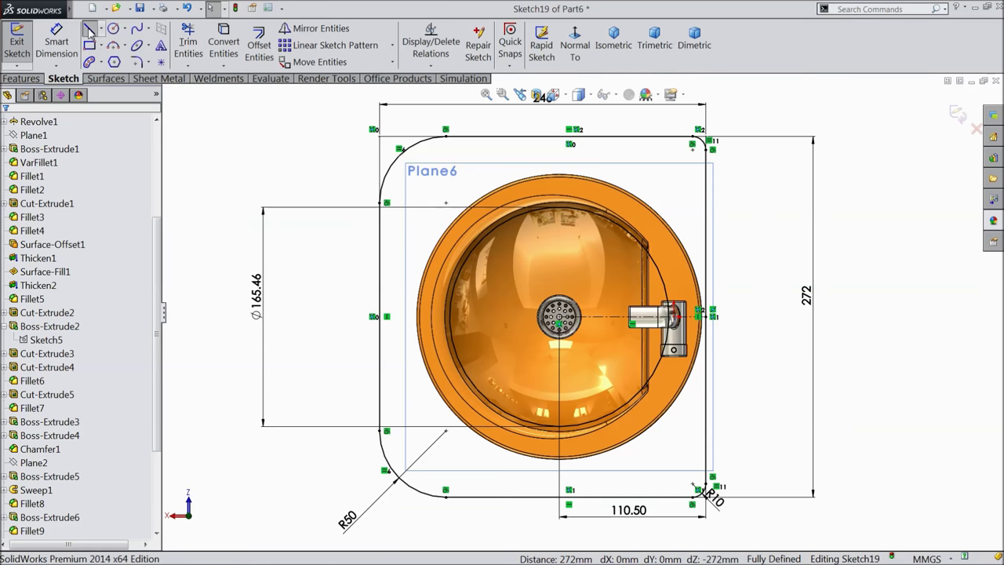
pyautogui.scroll(-5, 369, 305)
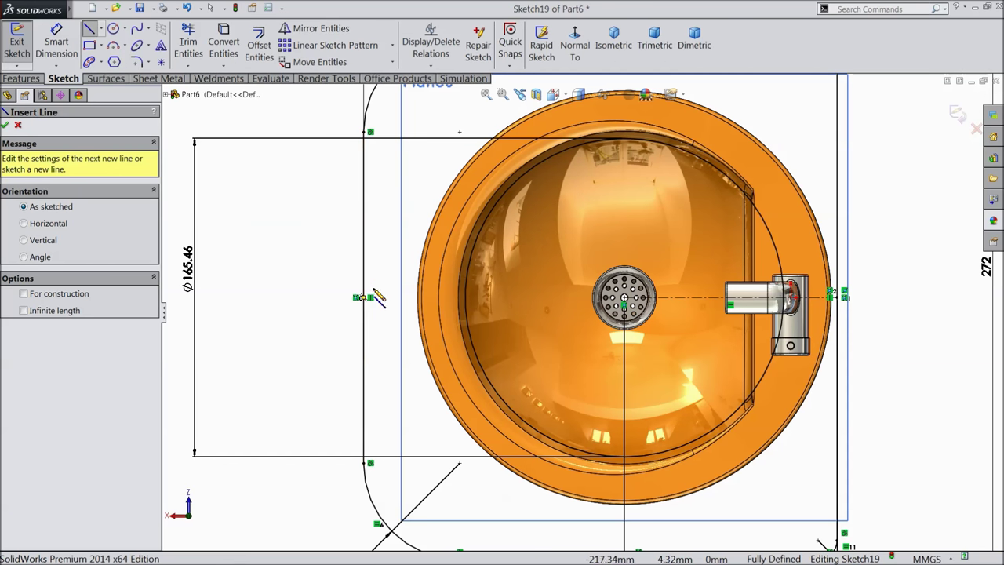
pyautogui.click(365, 200)
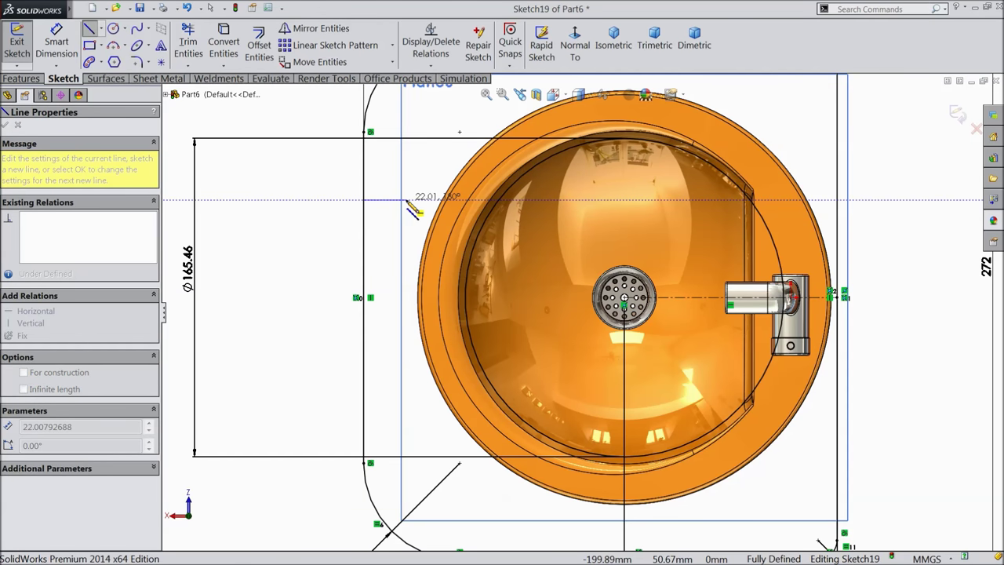
pyautogui.click(405, 200)
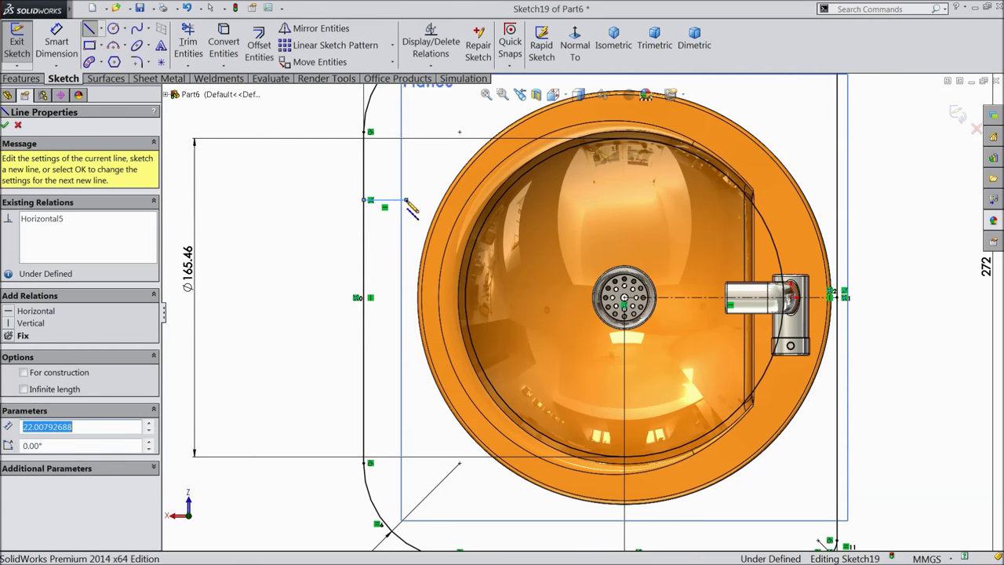
pyautogui.click(406, 296)
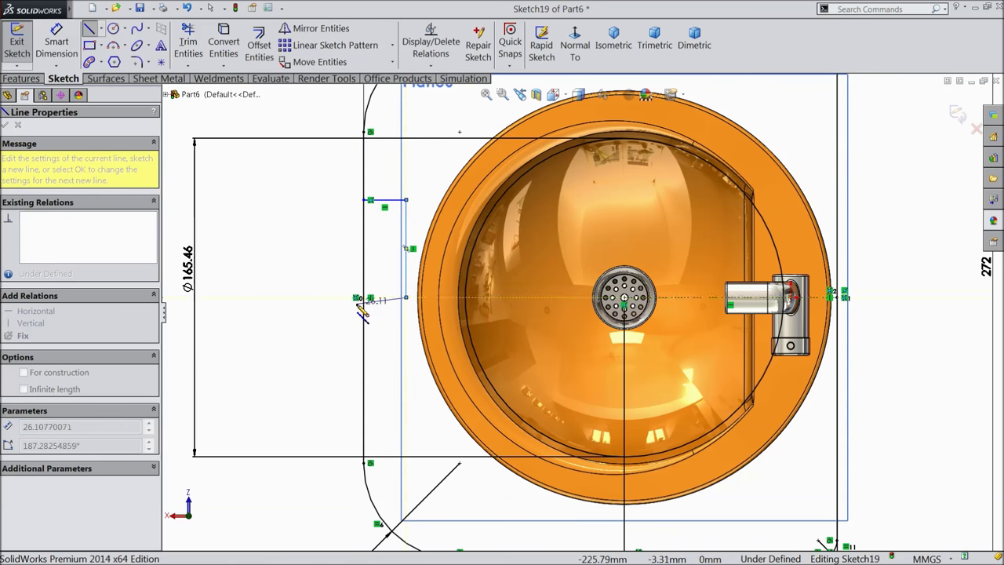
pyautogui.click(363, 296)
pyautogui.rightClick(310, 85)
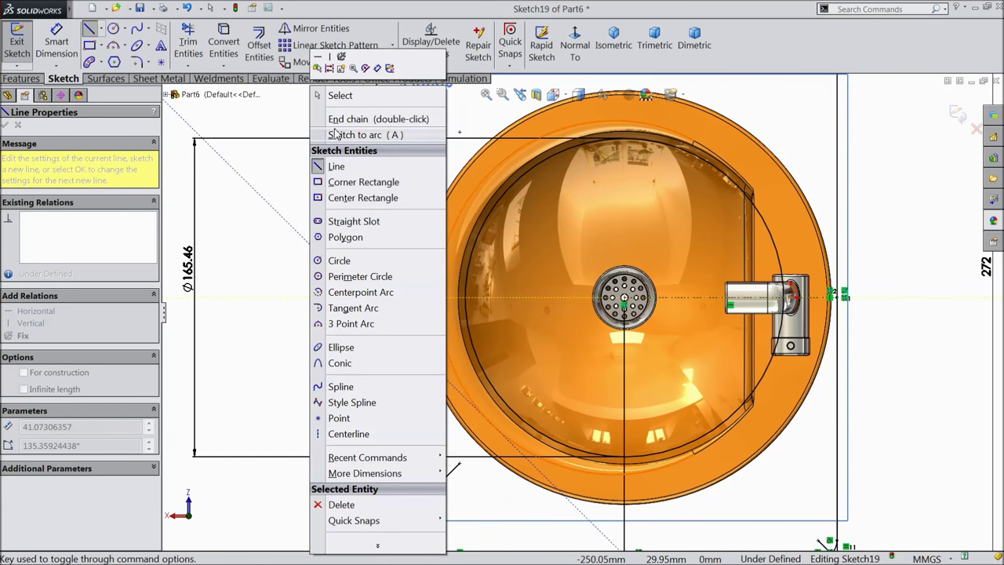
pyautogui.click(337, 95)
pyautogui.scroll(-2, 419, 210)
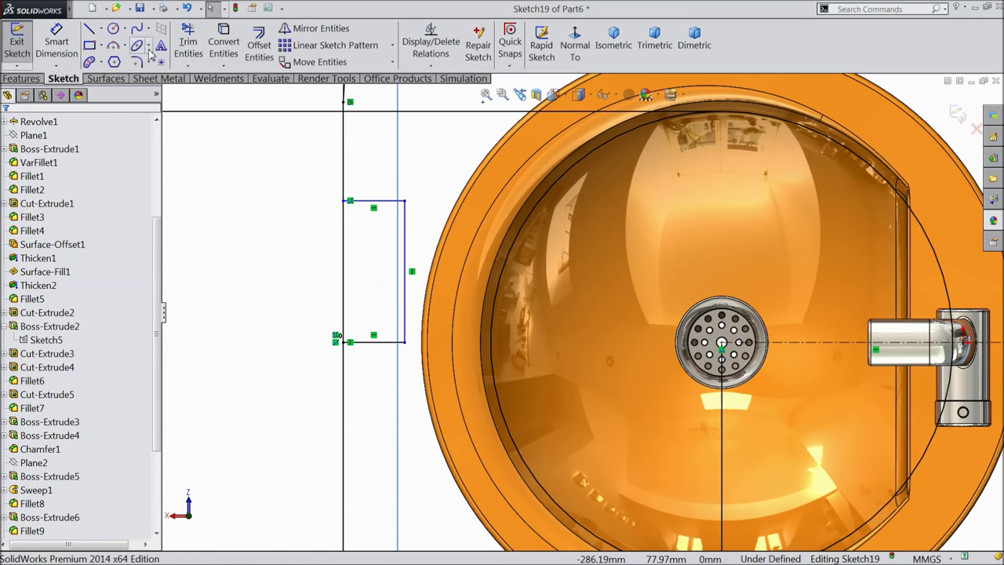
pyautogui.click(136, 30)
# Step: Draw a three-point spline from the small profile's top-left corner to its right side
pyautogui.click(345, 201)
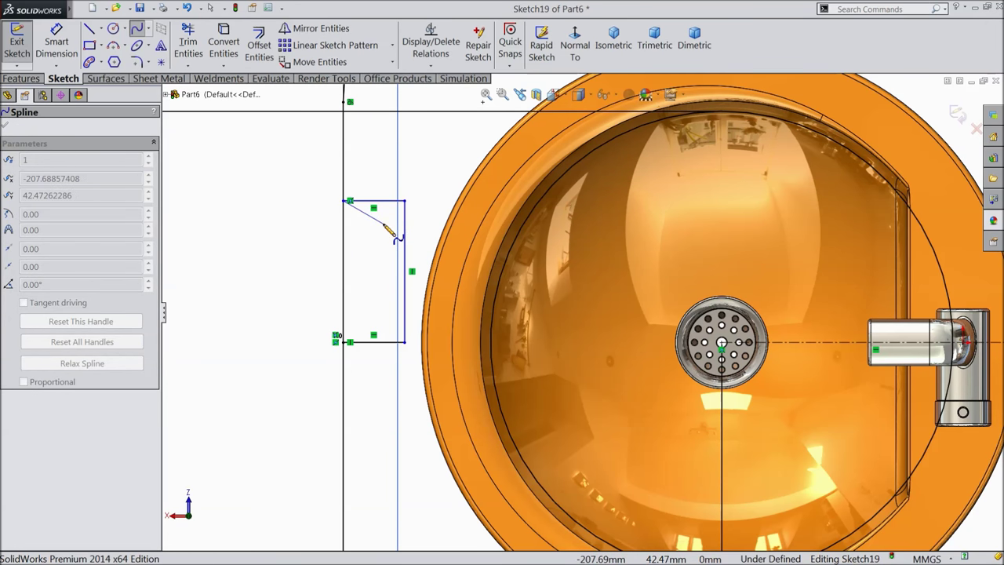
pyautogui.click(384, 225)
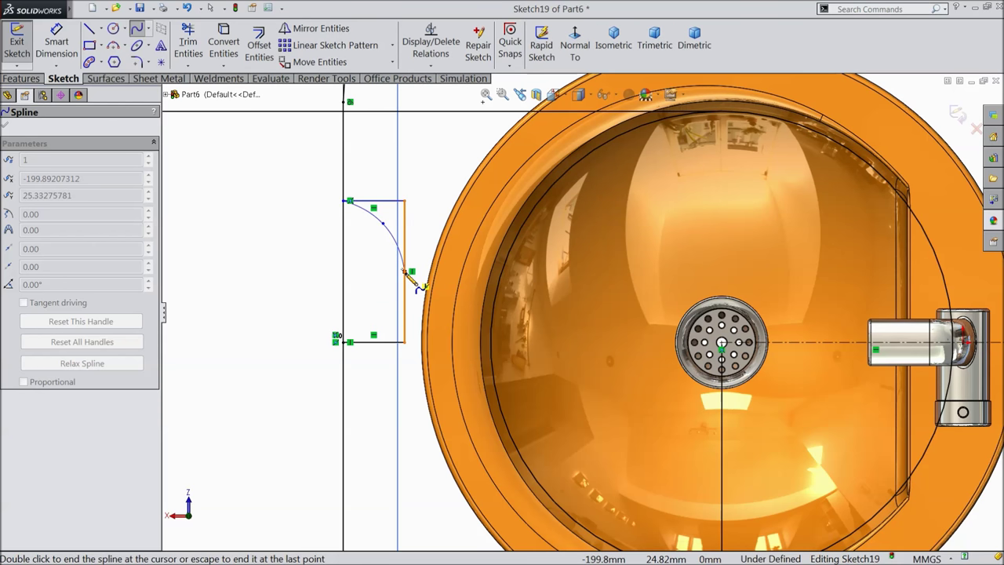
pyautogui.click(404, 267)
pyautogui.rightClick(290, 237)
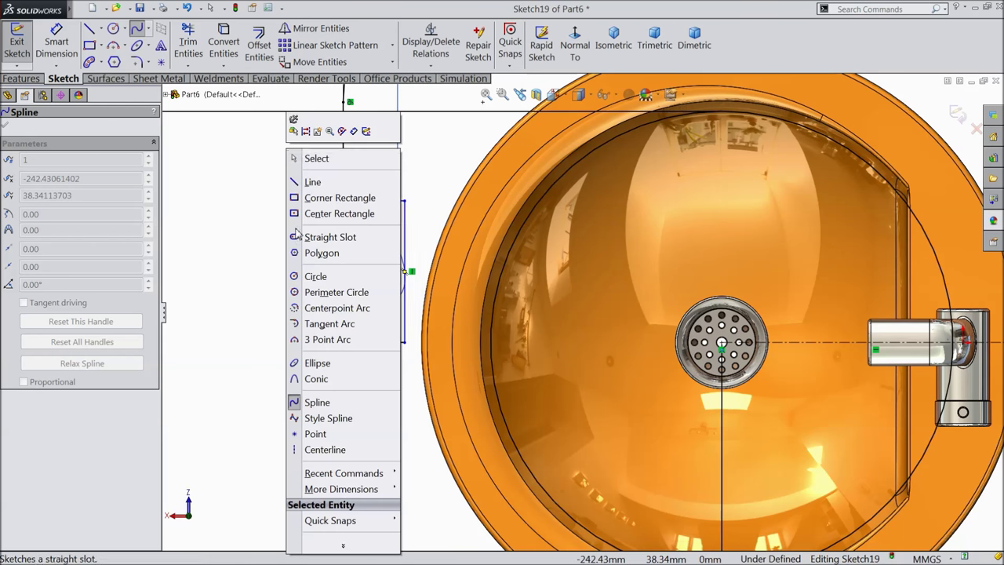
pyautogui.click(316, 157)
# Step: Dimension the side profile 50 mm tall and 22 mm wide
pyautogui.click(57, 43)
pyautogui.press('z')
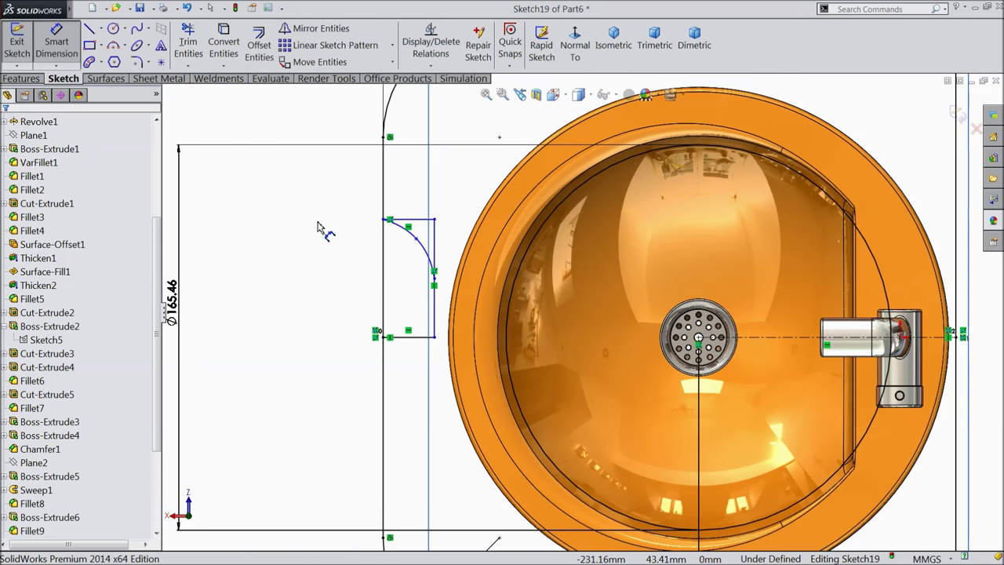
pyautogui.click(404, 224)
pyautogui.click(400, 335)
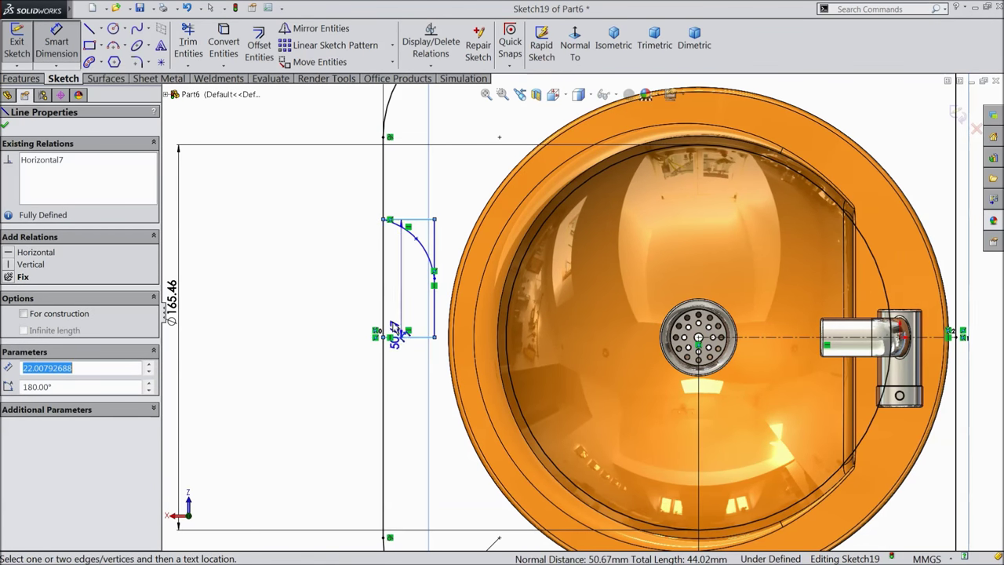
pyautogui.click(360, 295)
pyautogui.write('50')
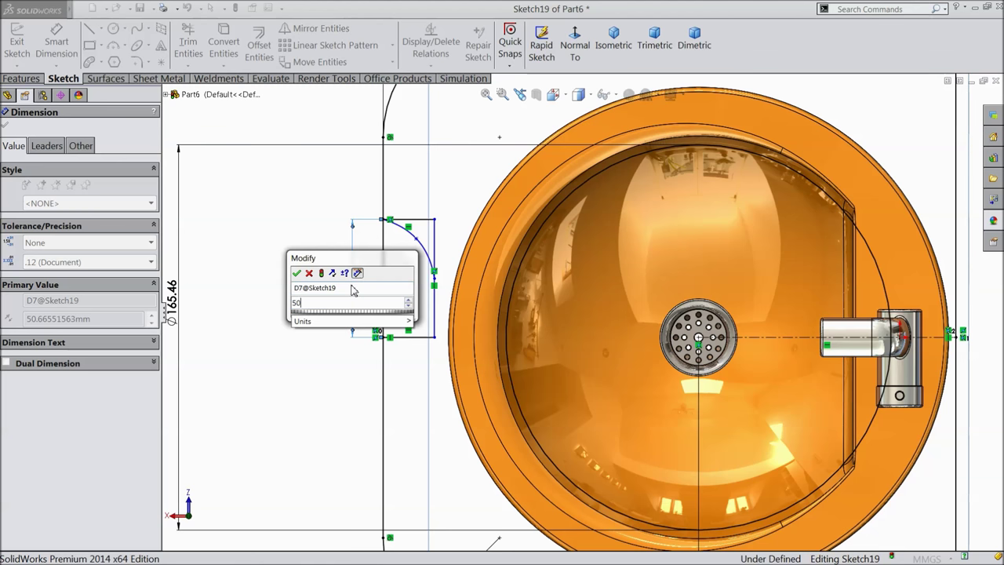
pyautogui.press('Return')
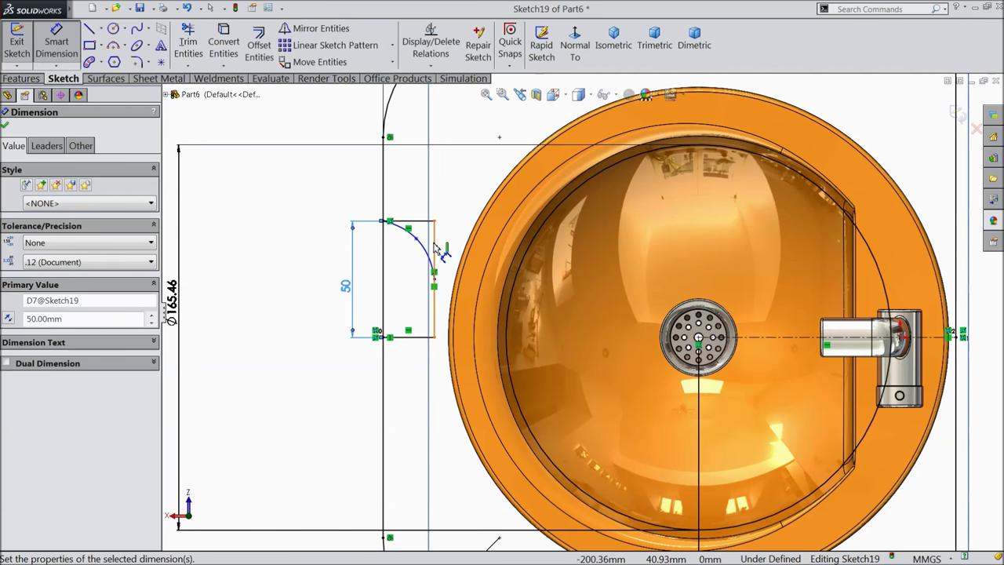
pyautogui.click(383, 251)
pyautogui.click(434, 272)
pyautogui.click(399, 204)
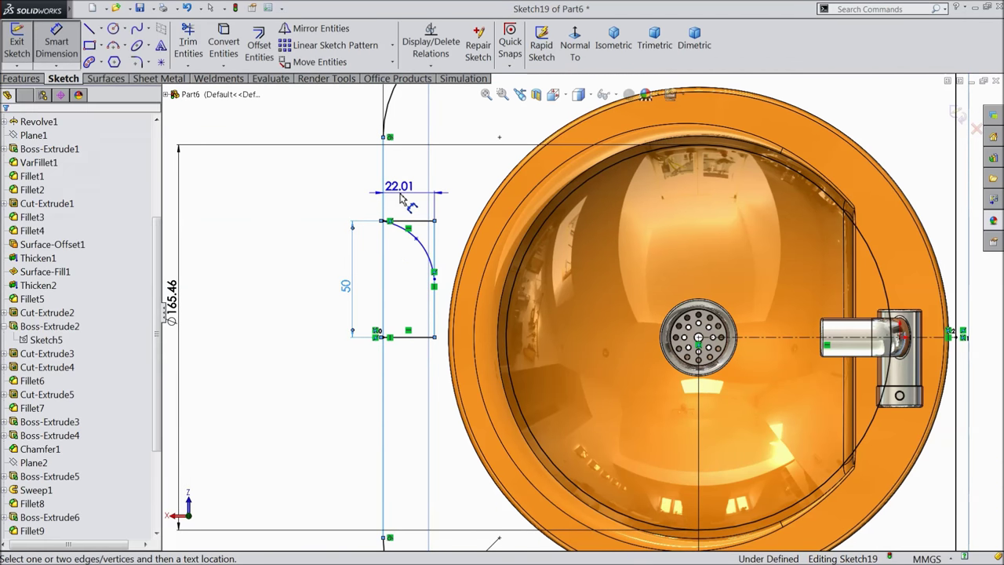
pyautogui.press('Return')
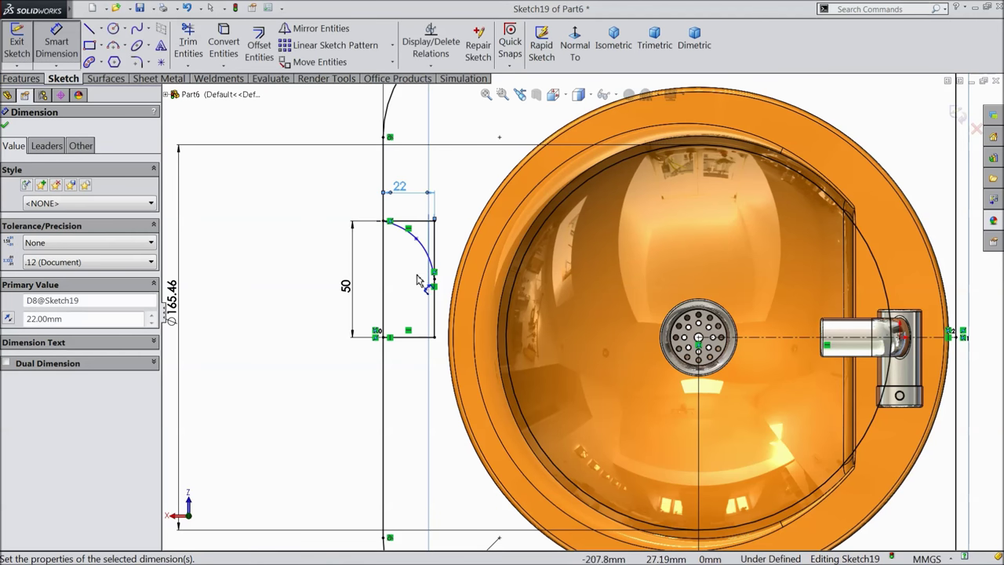
pyautogui.click(5, 126)
# Step: Convert the profile's right, top and bottom lines to construction geometry
pyautogui.scroll(-3, 447, 247)
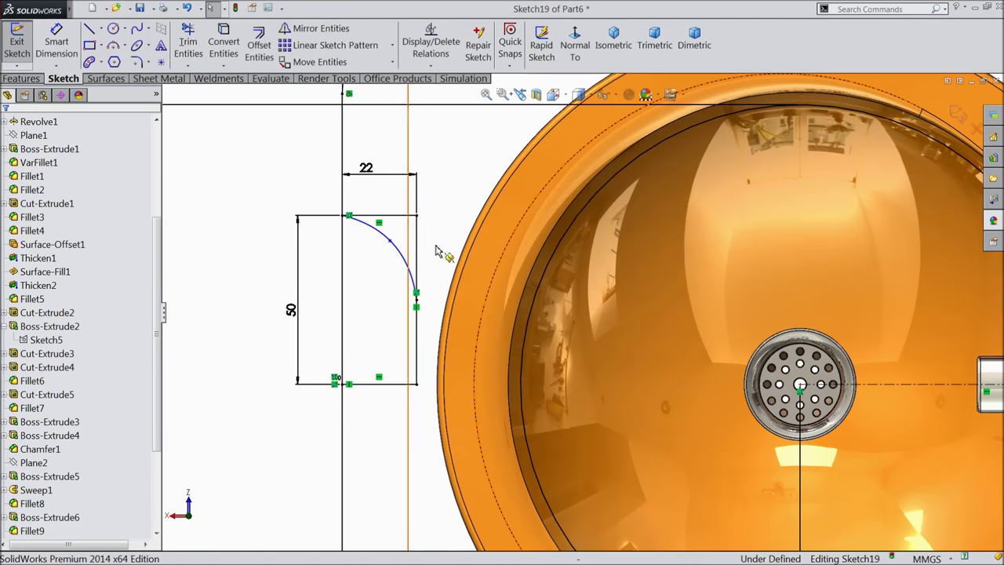
pyautogui.click(416, 239)
pyautogui.keyDown('ctrl'); pyautogui.click(390, 219); pyautogui.keyUp('ctrl')
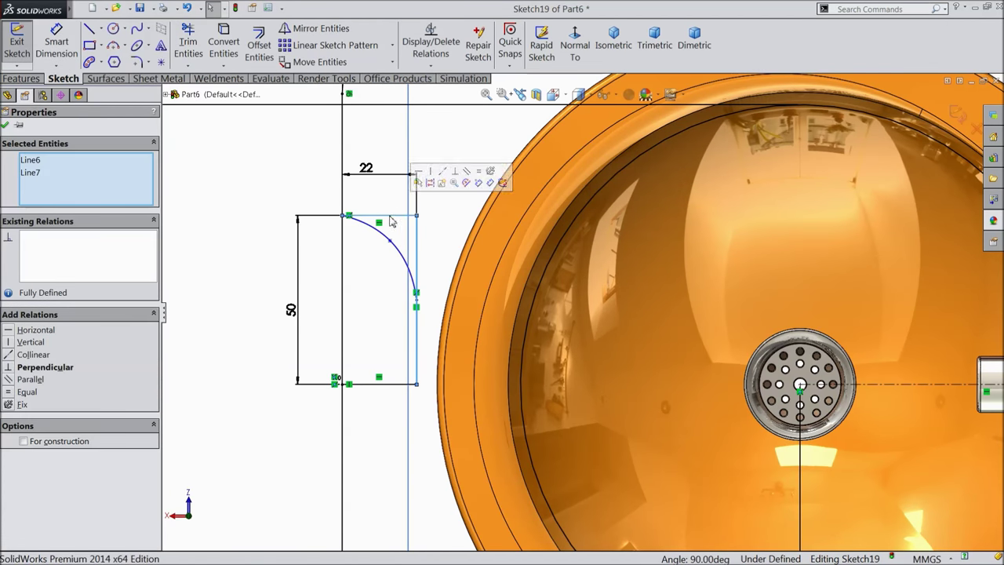
pyautogui.click(429, 182)
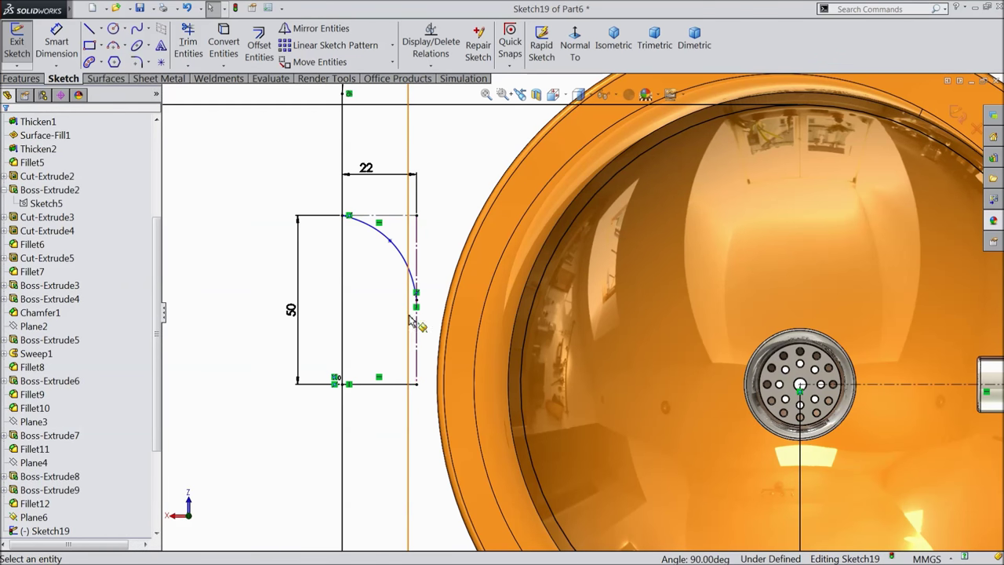
pyautogui.click(372, 384)
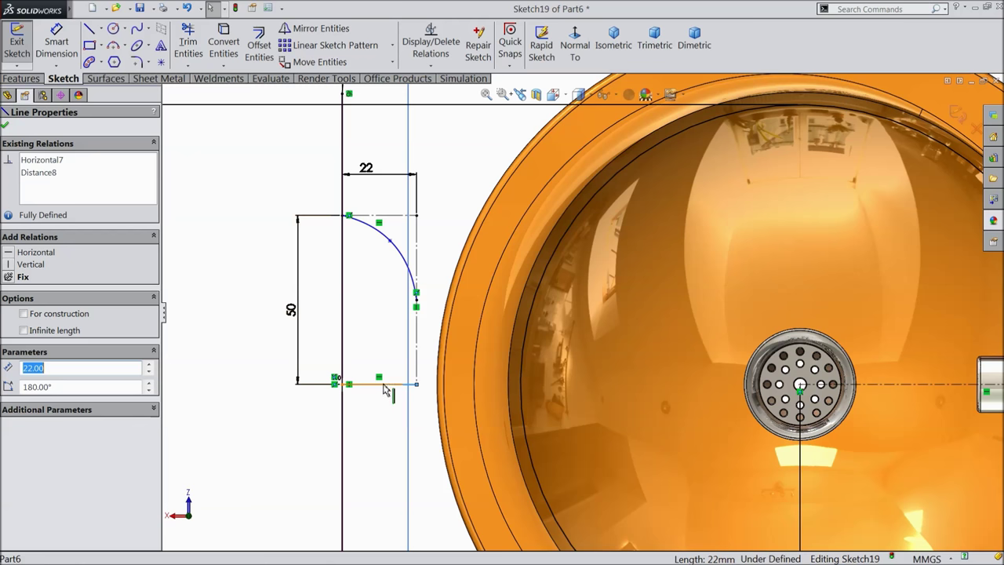
pyautogui.click(423, 351)
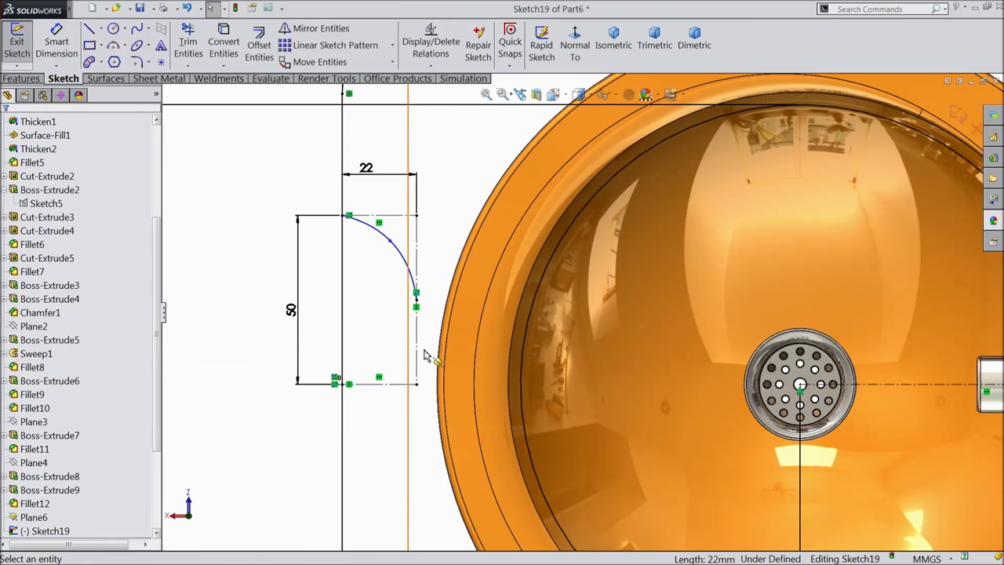
pyautogui.press('z')
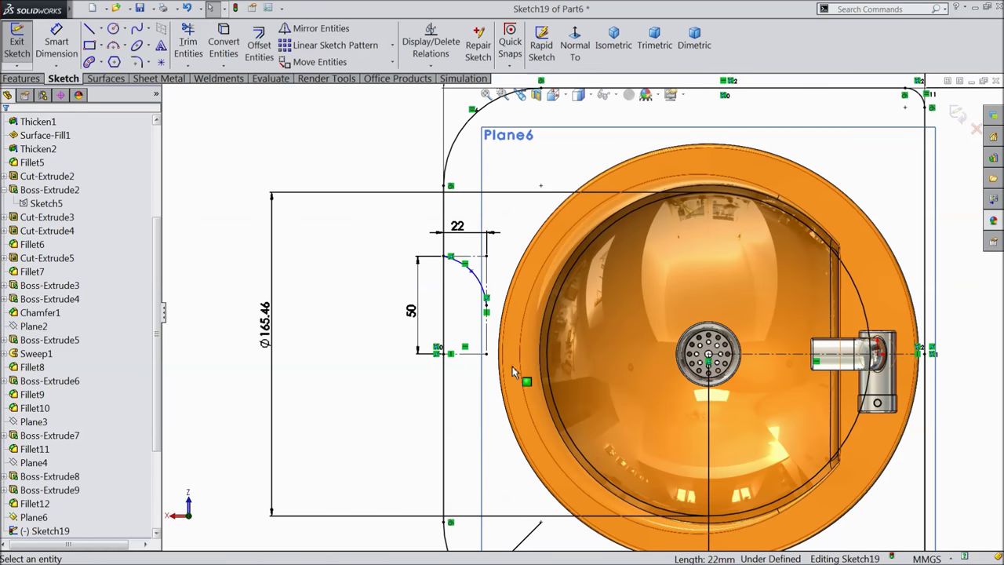
pyautogui.click(329, 29)
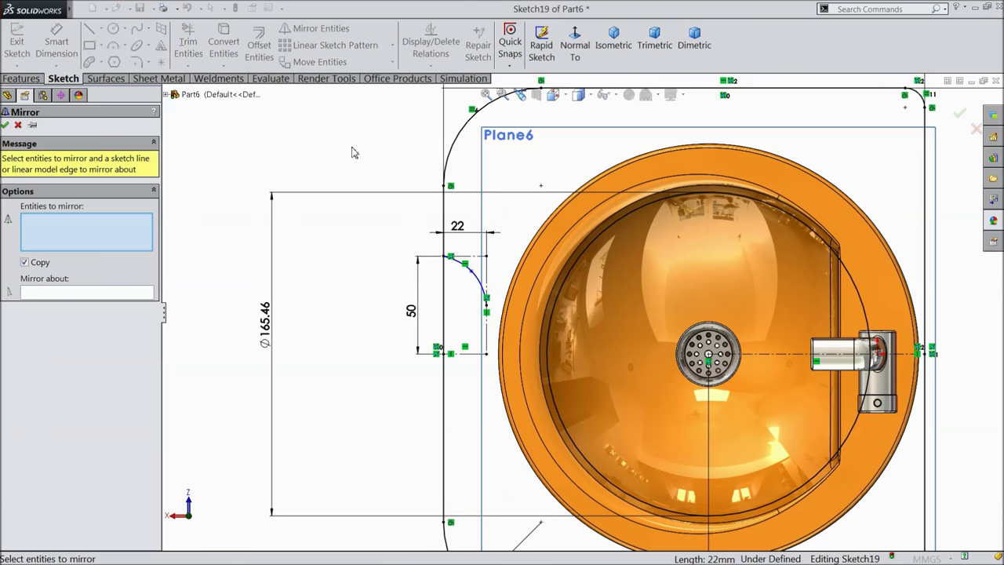
# Step: Mirror the spline about the bottom construction line
pyautogui.scroll(-3, 461, 304)
pyautogui.click(490, 275)
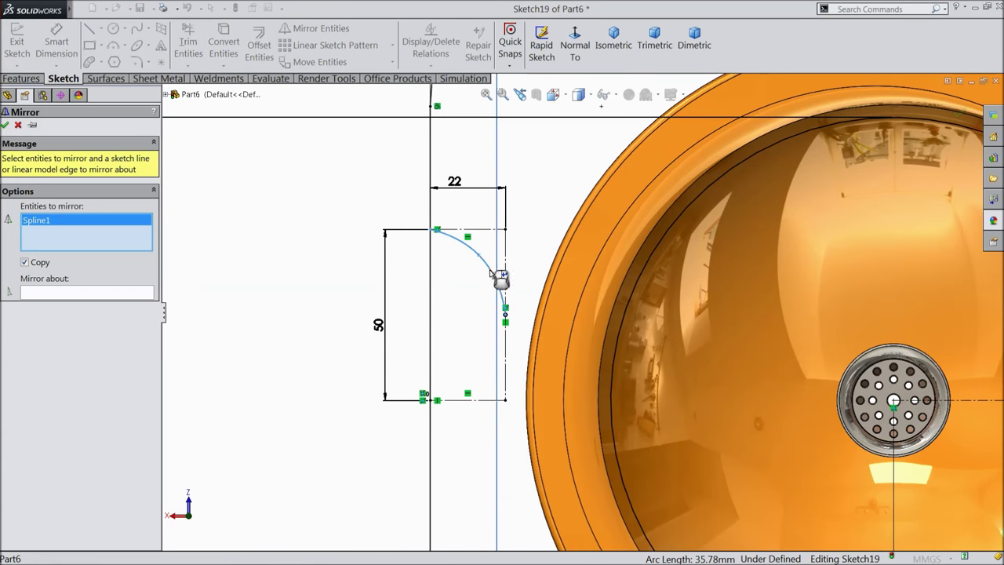
pyautogui.click(124, 294)
pyautogui.click(461, 402)
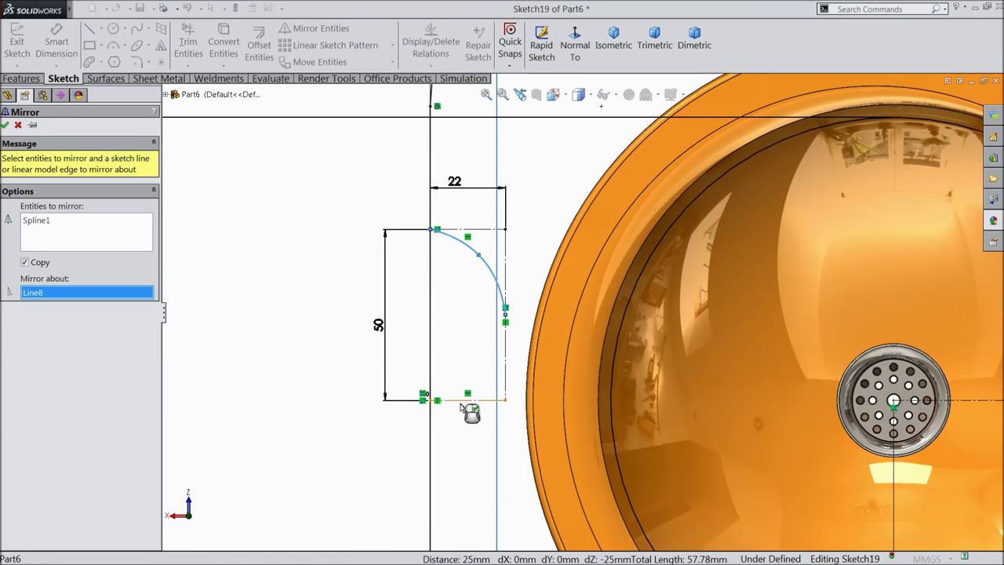
pyautogui.click(5, 125)
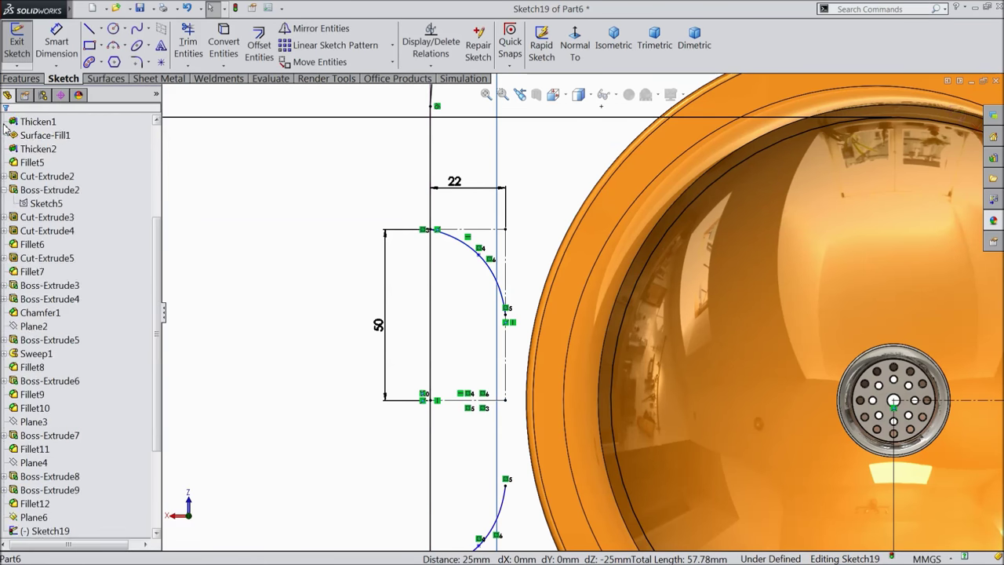
# Step: Draw a vertical line joining the upper and lower curve ends
pyautogui.click(88, 32)
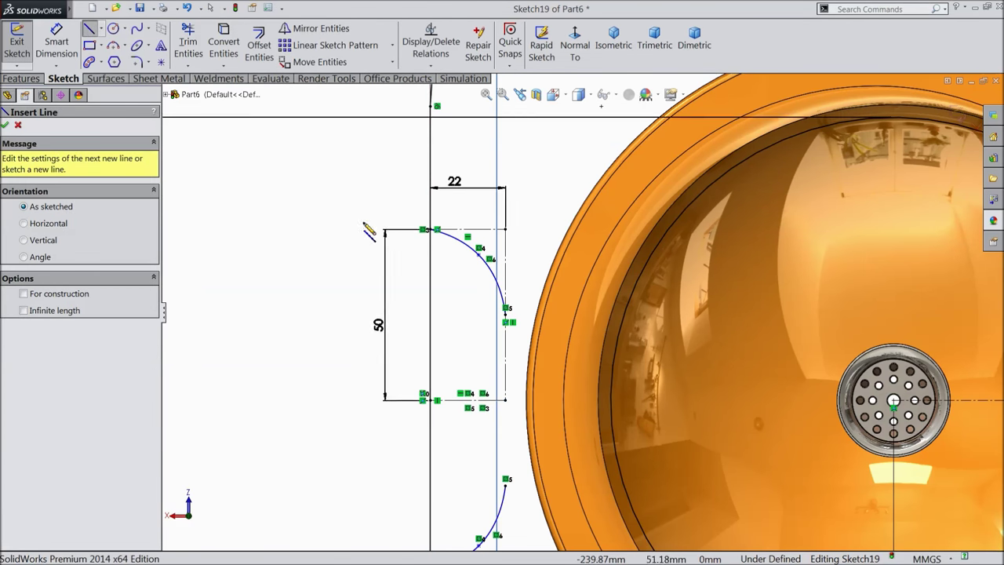
pyautogui.scroll(5, 628, 406)
pyautogui.scroll(-4, 628, 407)
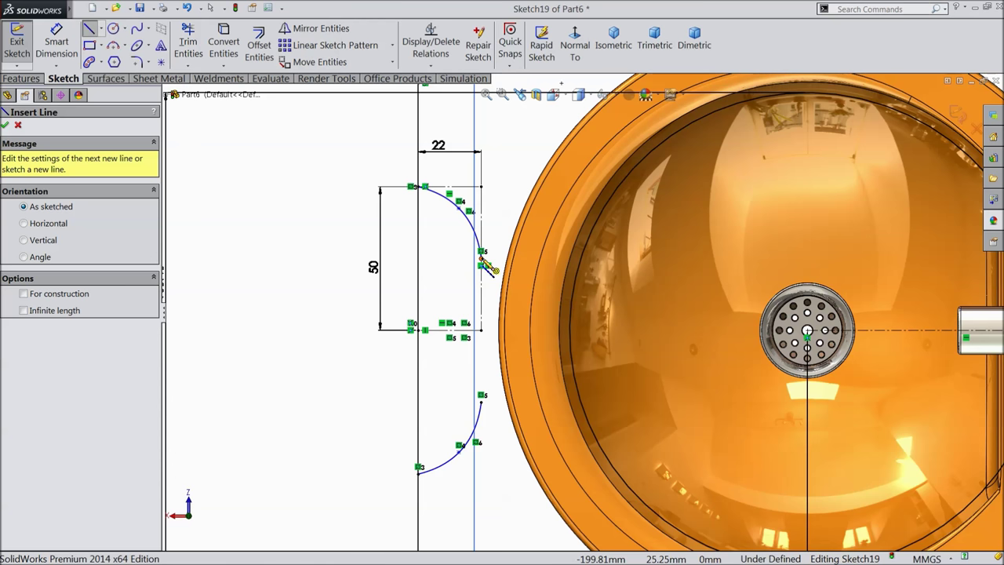
pyautogui.click(481, 264)
pyautogui.click(481, 402)
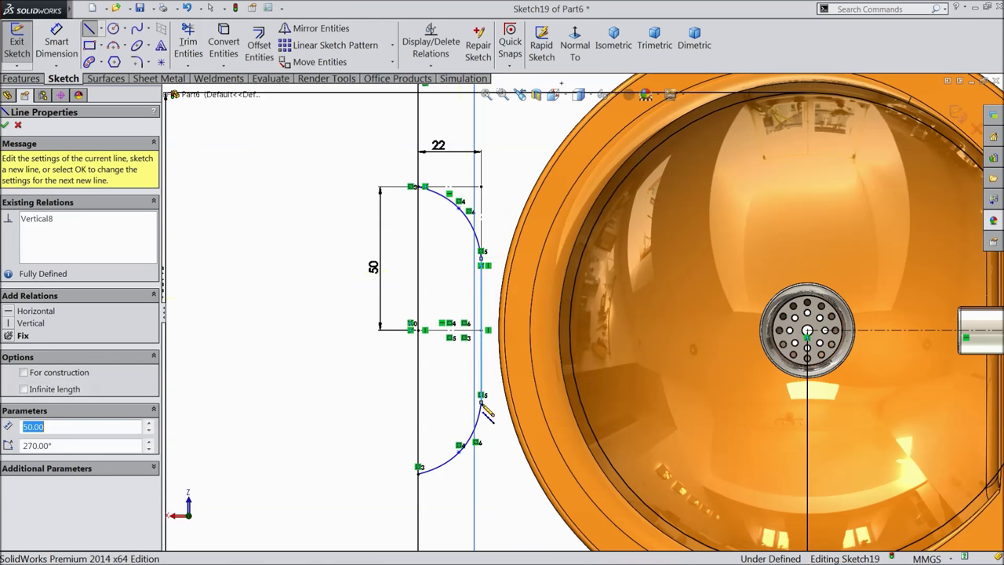
pyautogui.rightClick(318, 103)
pyautogui.click(343, 151)
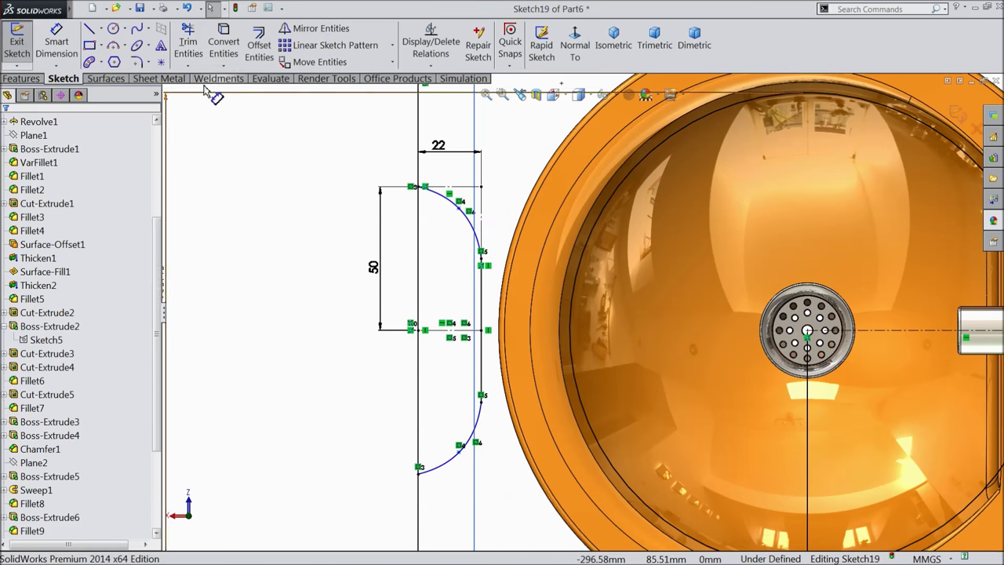
# Step: Trim away the straight outline segments inside the notch, accepting the relation warning
pyautogui.click(188, 43)
pyautogui.click(419, 261)
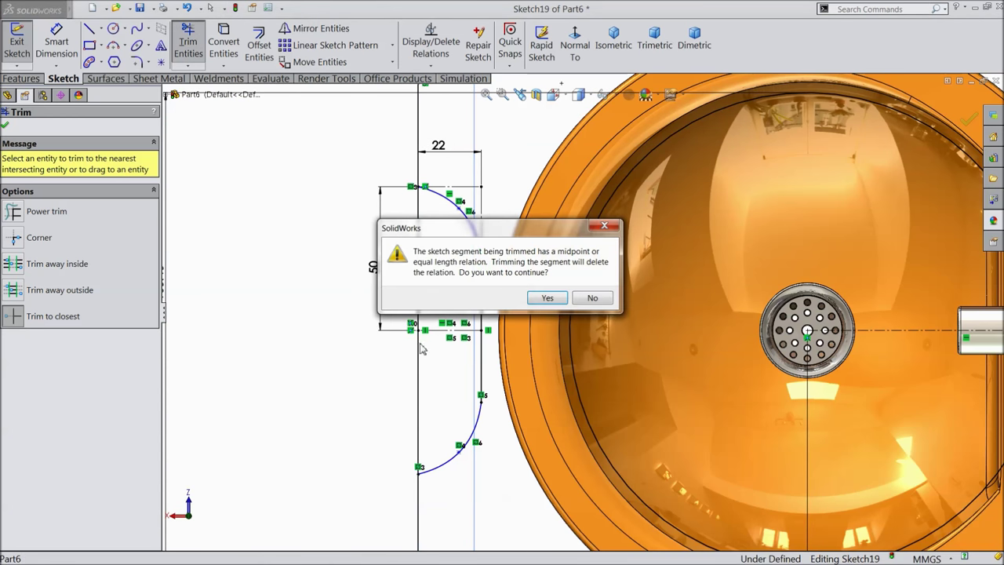
pyautogui.click(546, 298)
pyautogui.click(418, 370)
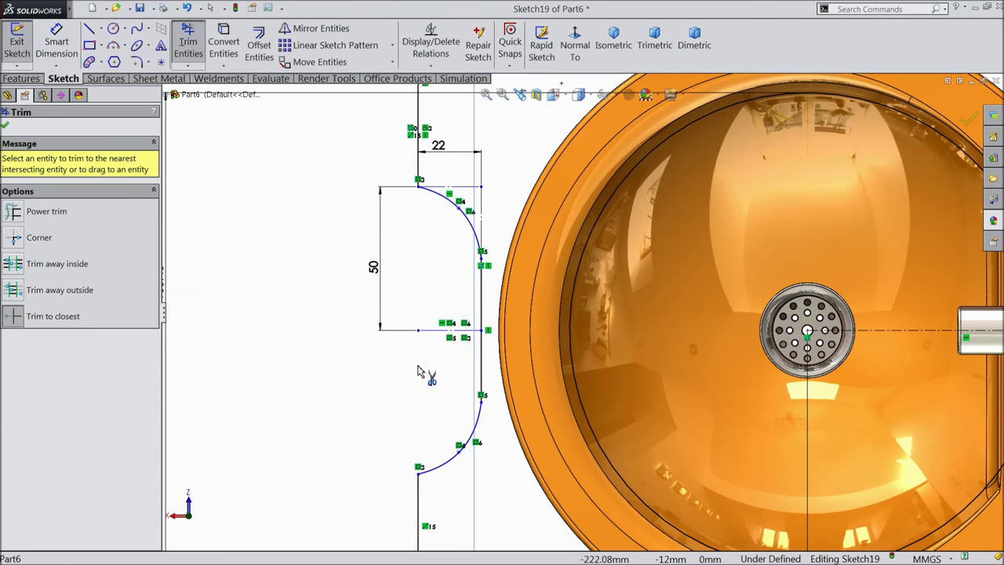
pyautogui.scroll(6, 424, 363)
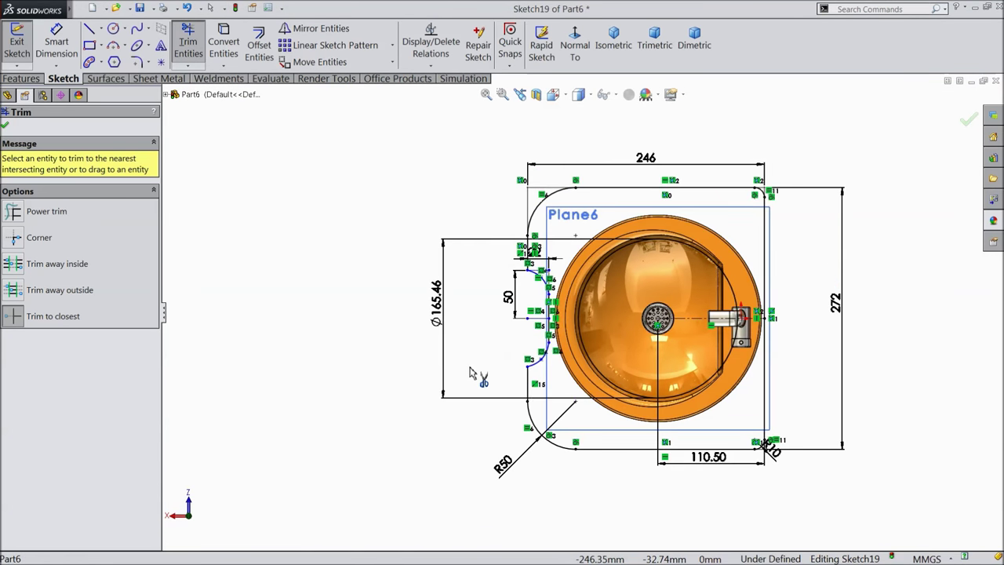
pyautogui.scroll(-4, 704, 339)
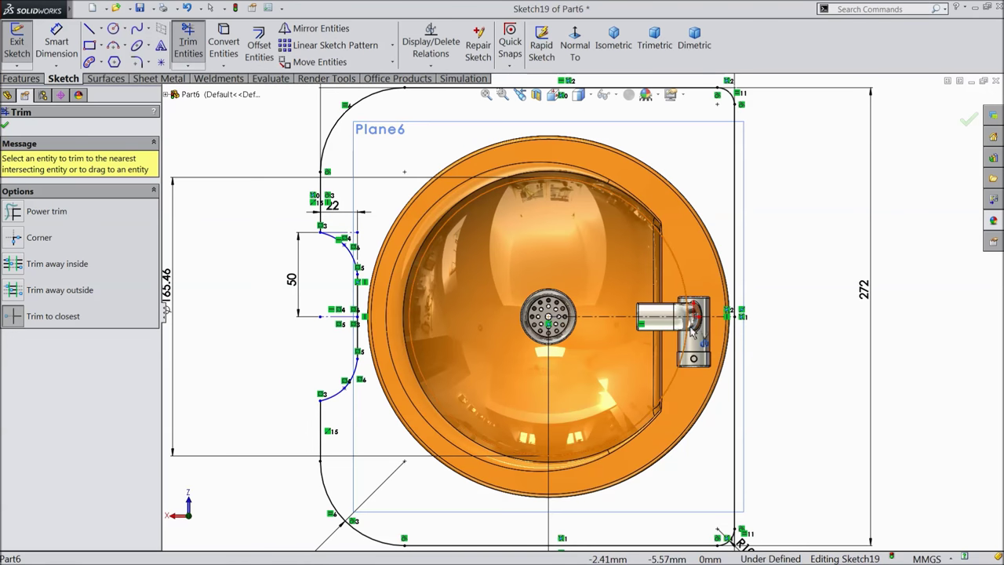
pyautogui.scroll(2, 690, 333)
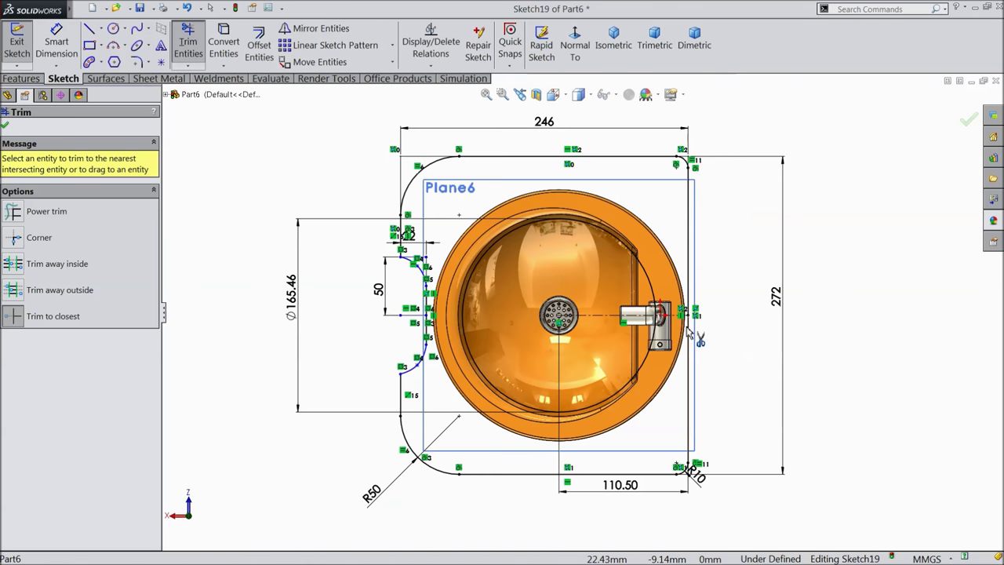
pyautogui.click(5, 127)
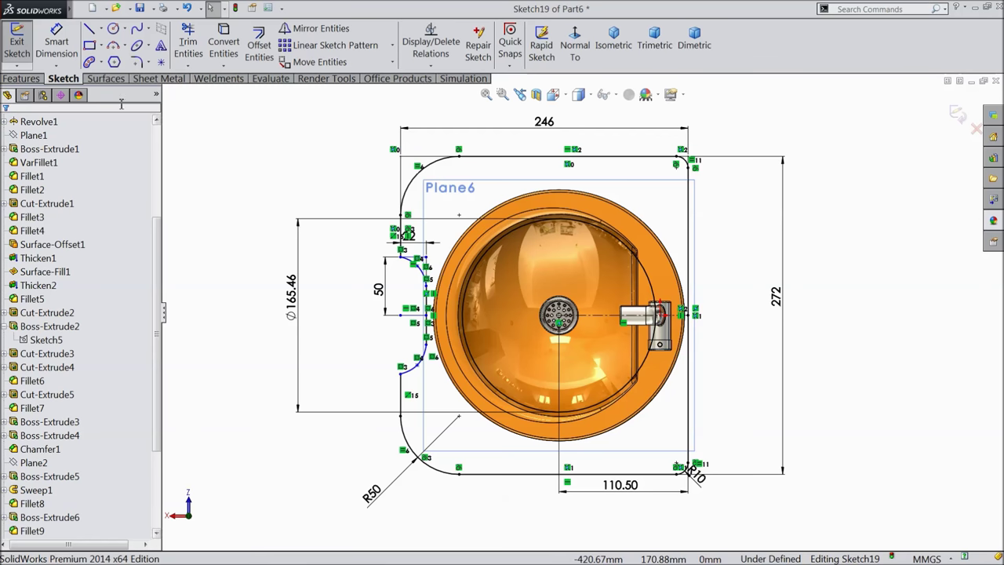
pyautogui.click(21, 79)
pyautogui.click(24, 43)
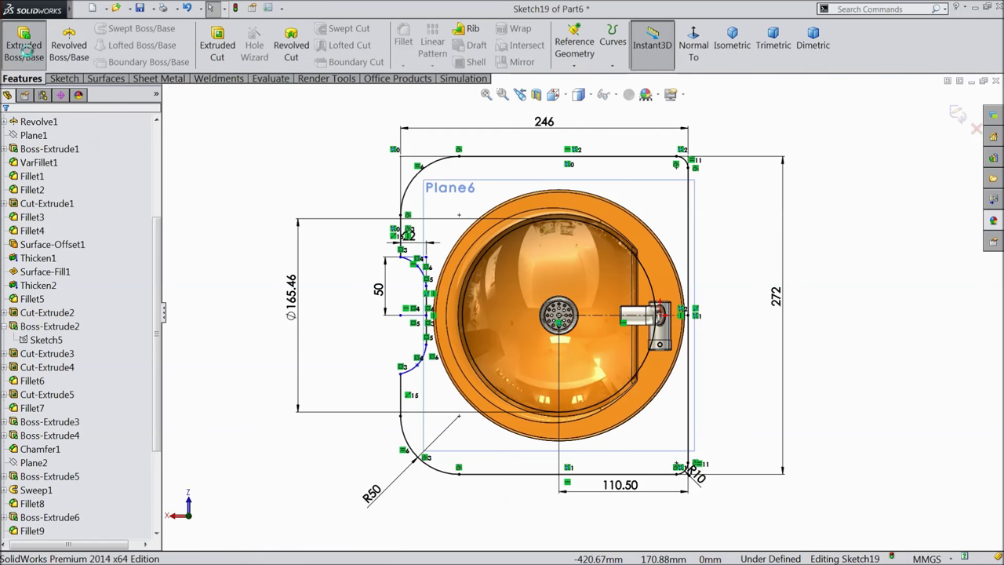
# Step: Extrude the notched outline Blind to a 3 mm depth
pyautogui.moveTo(274, 153)
pyautogui.mouseDown(button='middle')
pyautogui.moveTo(285, 141)
pyautogui.moveTo(352, 157)
pyautogui.moveTo(321, 73)
pyautogui.moveTo(318, 92)
pyautogui.mouseUp(button='middle')
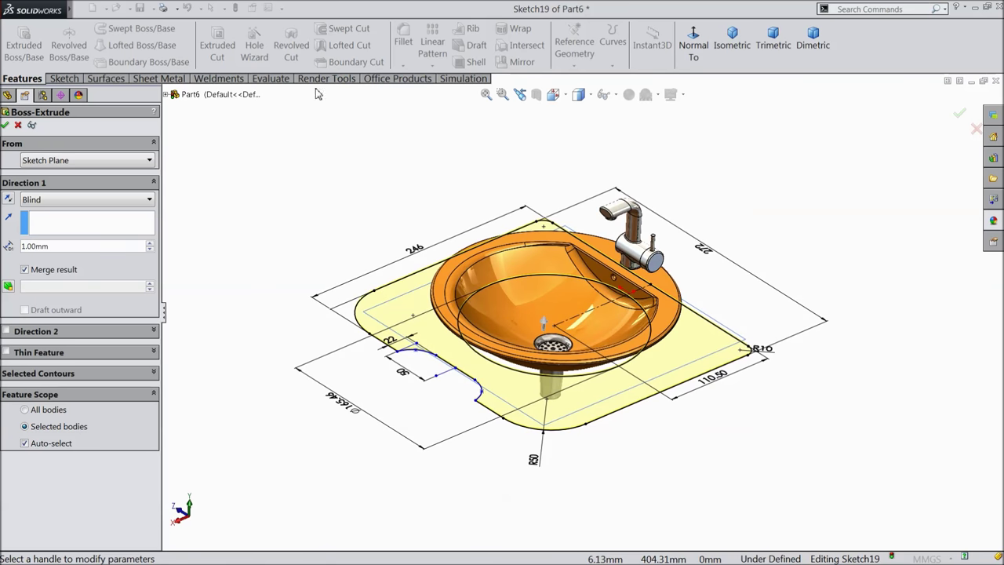
pyautogui.scroll(-3, 596, 353)
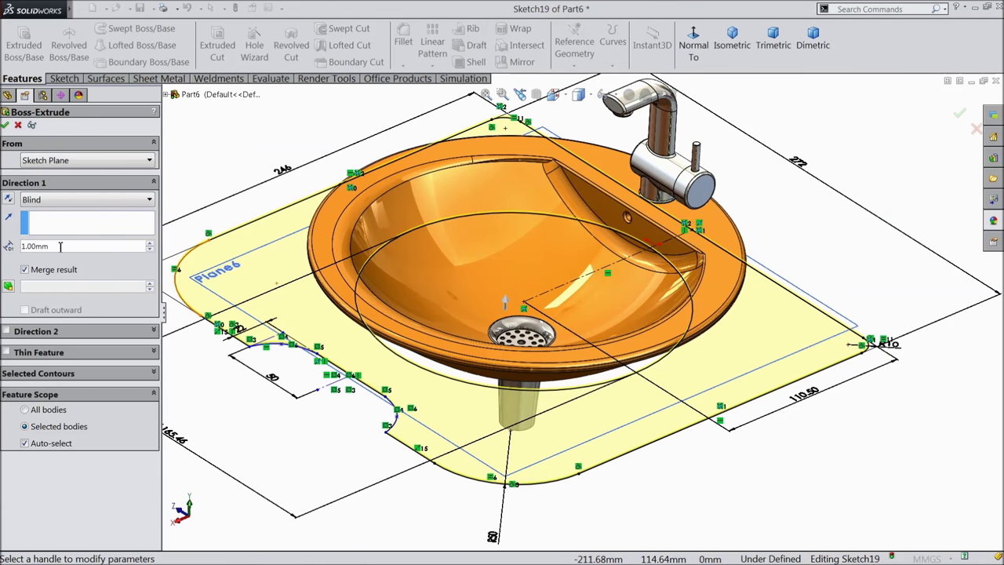
pyautogui.write('3')
pyautogui.press('Return')
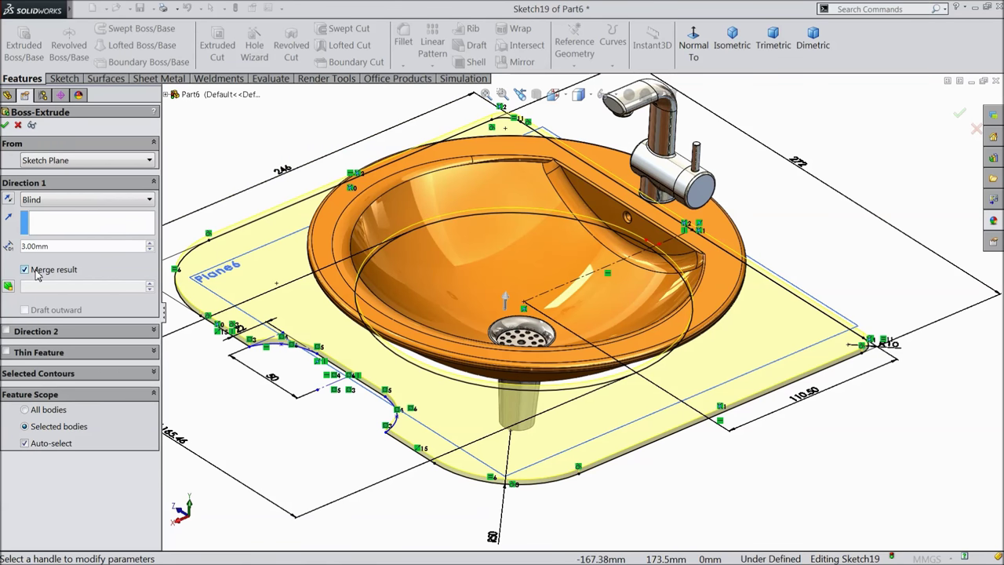
pyautogui.click(6, 125)
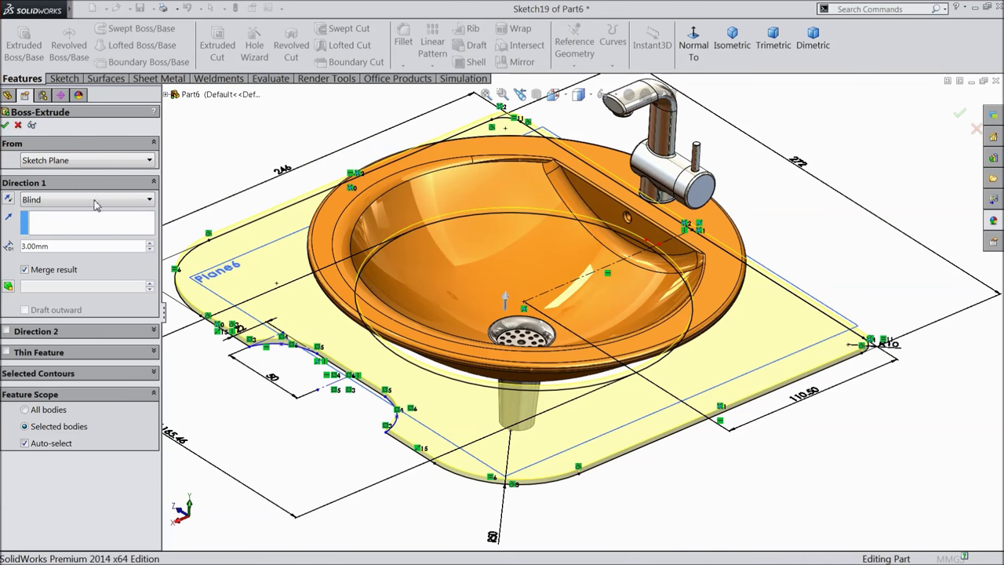
pyautogui.scroll(-3, 412, 438)
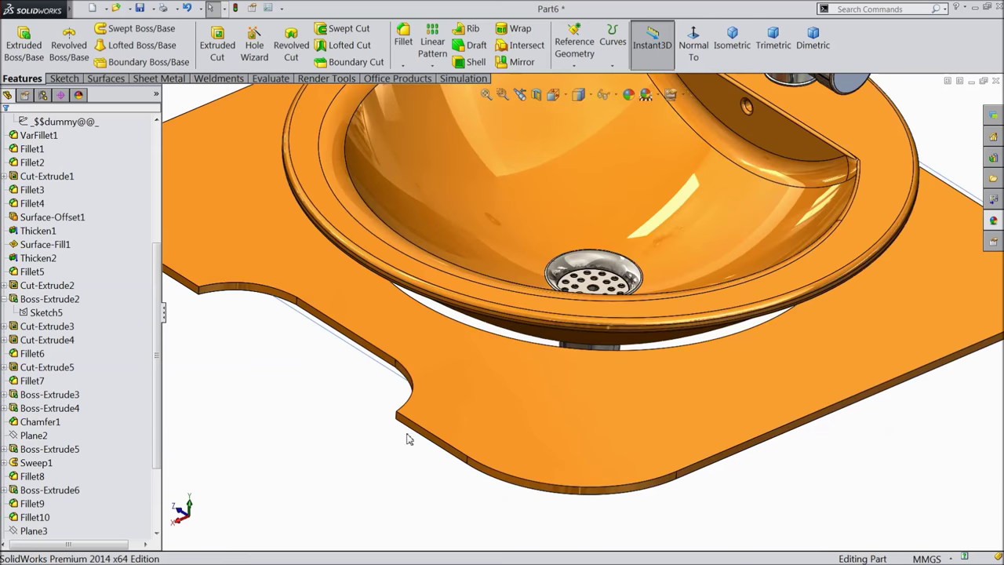
pyautogui.moveTo(406, 433); pyautogui.dragTo(457, 369, button='middle')
pyautogui.scroll(-5, 416, 338)
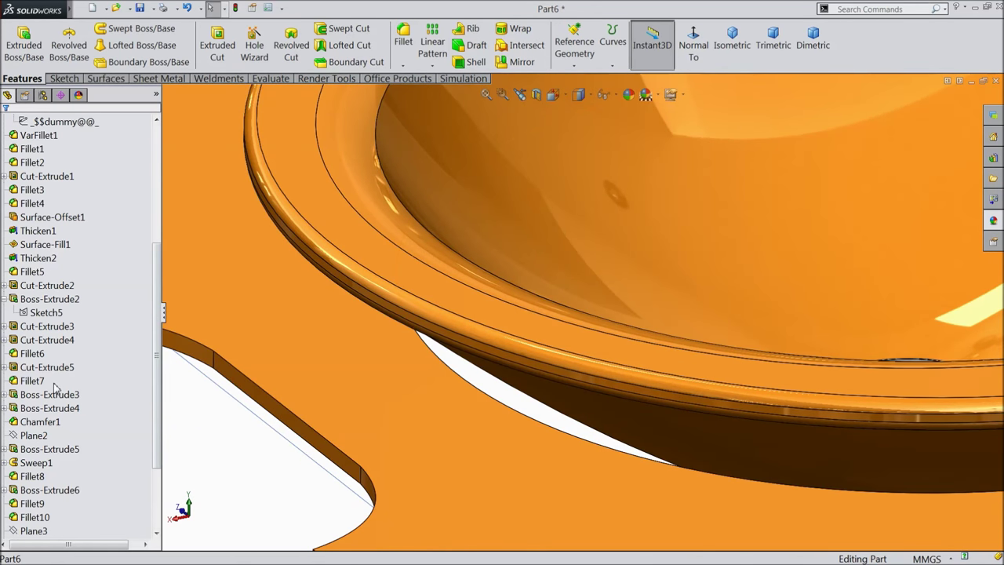
pyautogui.moveTo(160, 436)
pyautogui.mouseDown()
pyautogui.moveTo(115, 515)
pyautogui.moveTo(3, 535)
pyautogui.mouseUp()
pyautogui.click(22, 531)
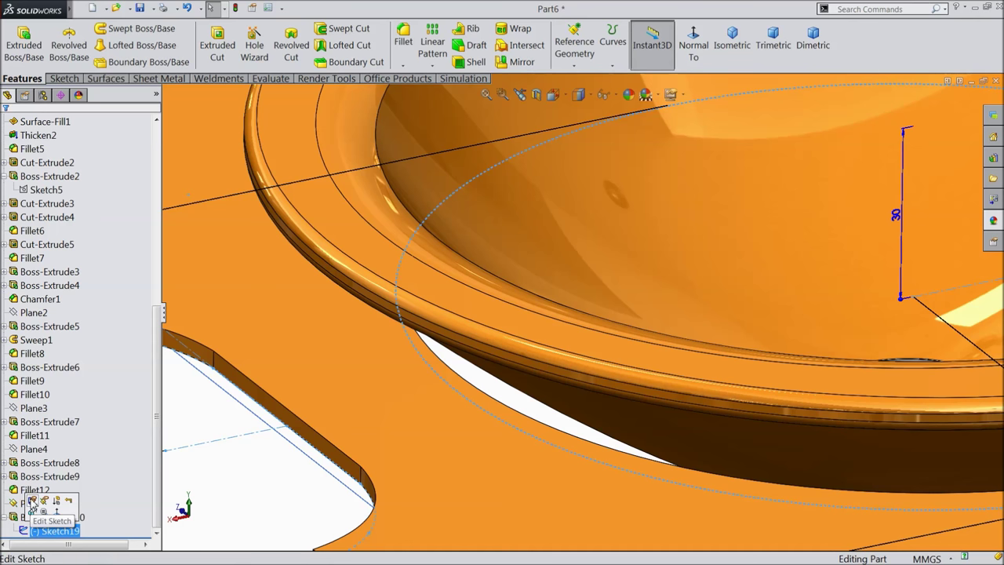
# Step: In Sketch19, change the 165.46 diameter dimension to 162, then to 156 mm
pyautogui.click(32, 502)
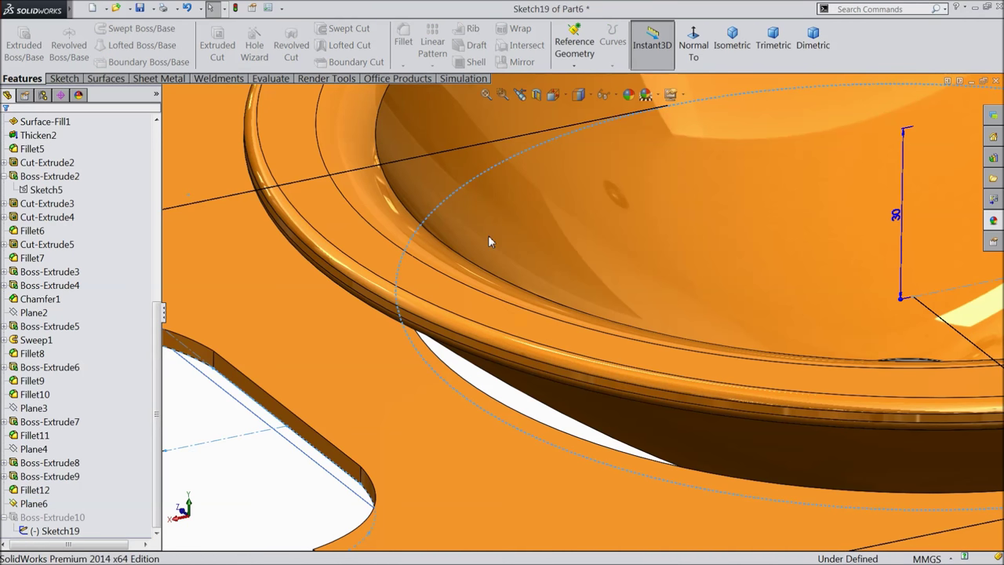
pyautogui.click(696, 45)
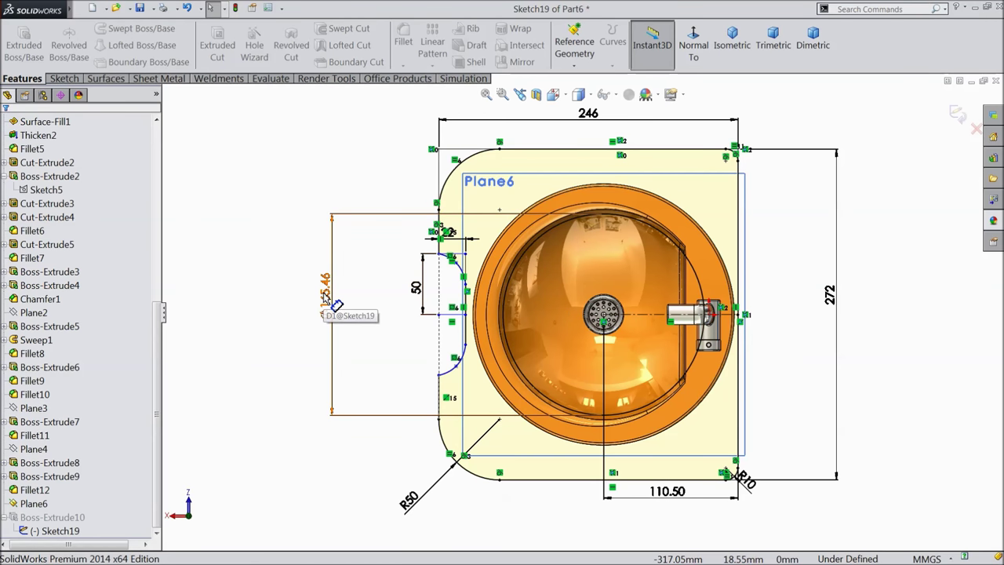
pyautogui.doubleClick(339, 304)
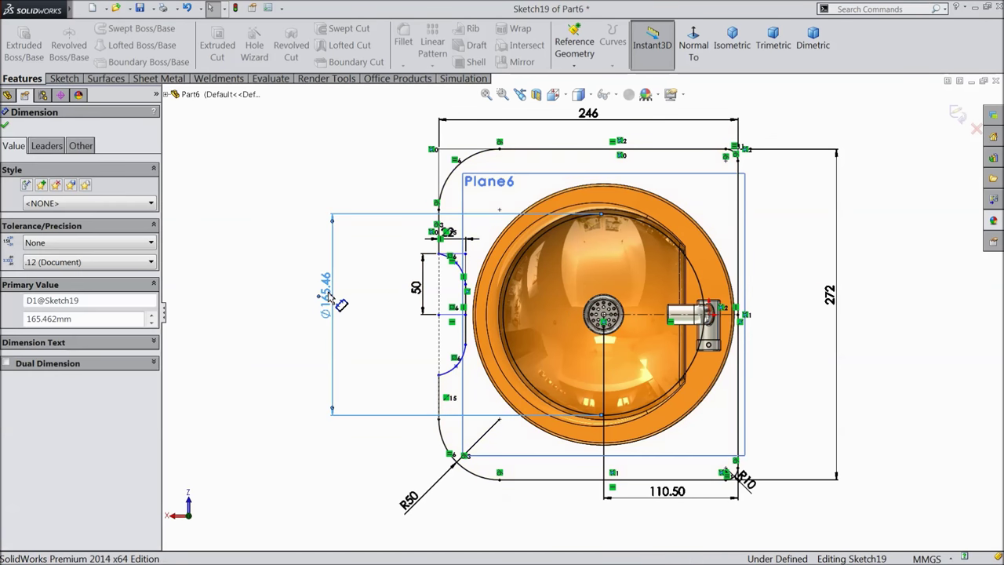
pyautogui.write('162')
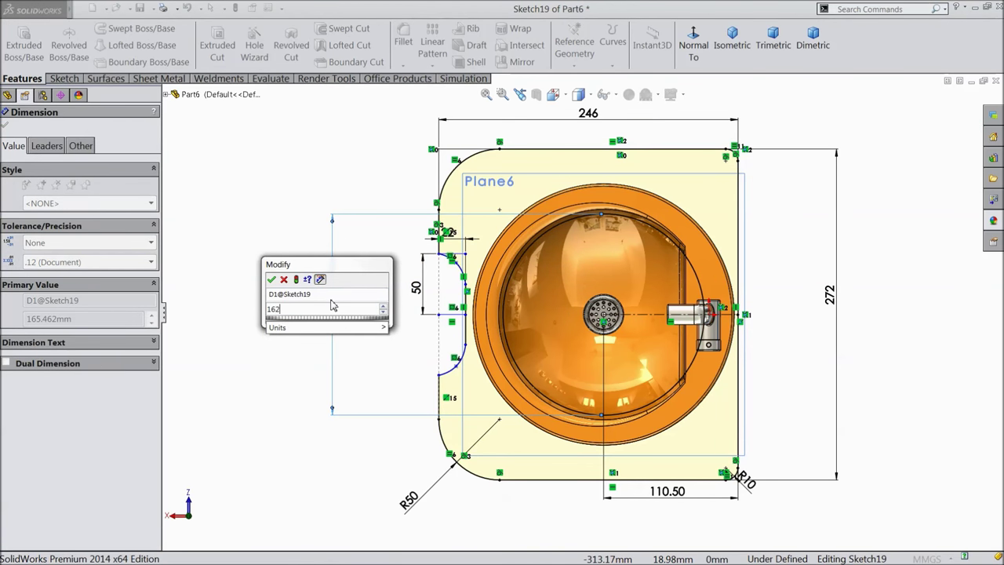
pyautogui.press('Return')
pyautogui.moveTo(394, 449); pyautogui.dragTo(558, 342, button='middle')
pyautogui.scroll(-6, 555, 339)
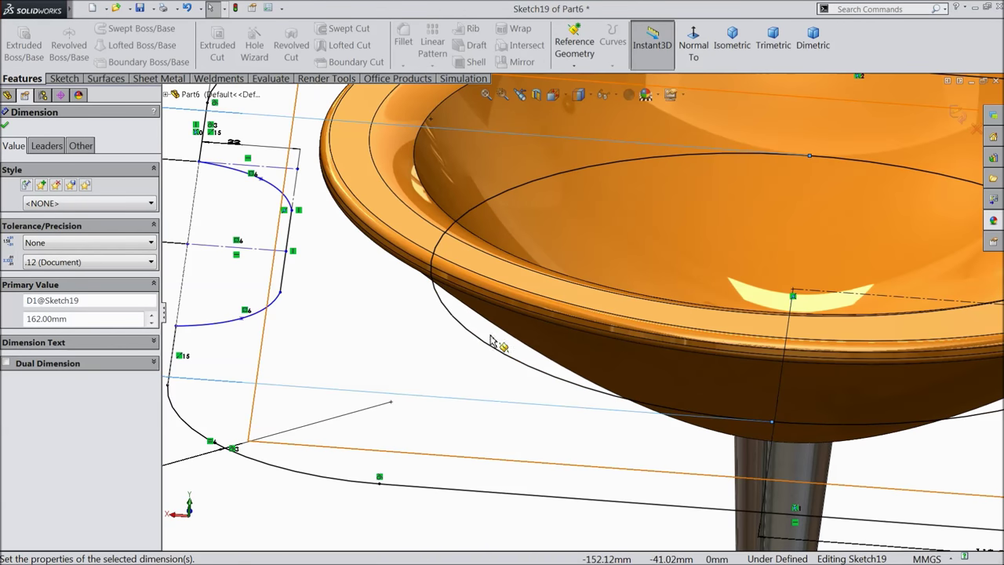
pyautogui.scroll(6, 492, 295)
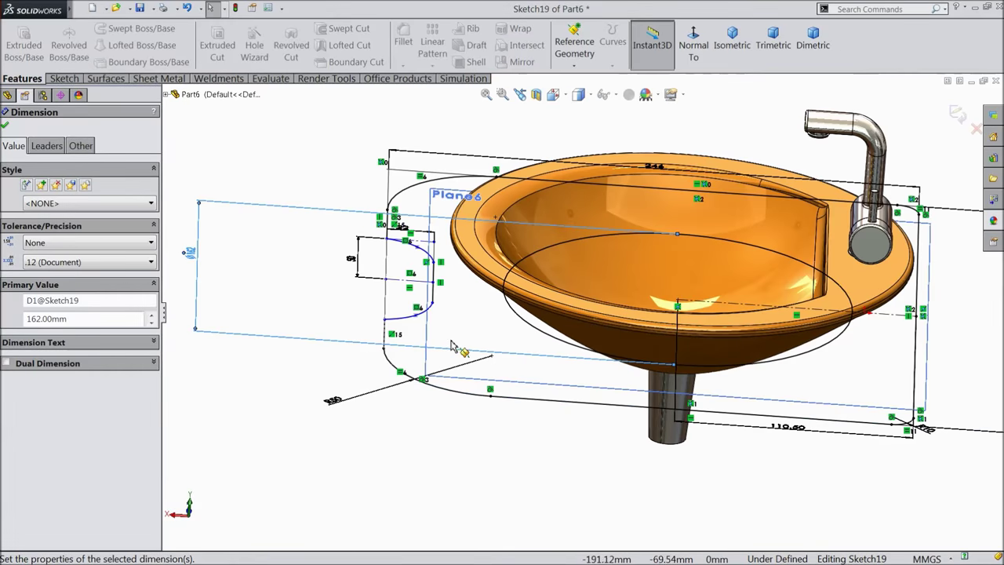
pyautogui.moveTo(285, 239); pyautogui.dragTo(273, 291, button='middle')
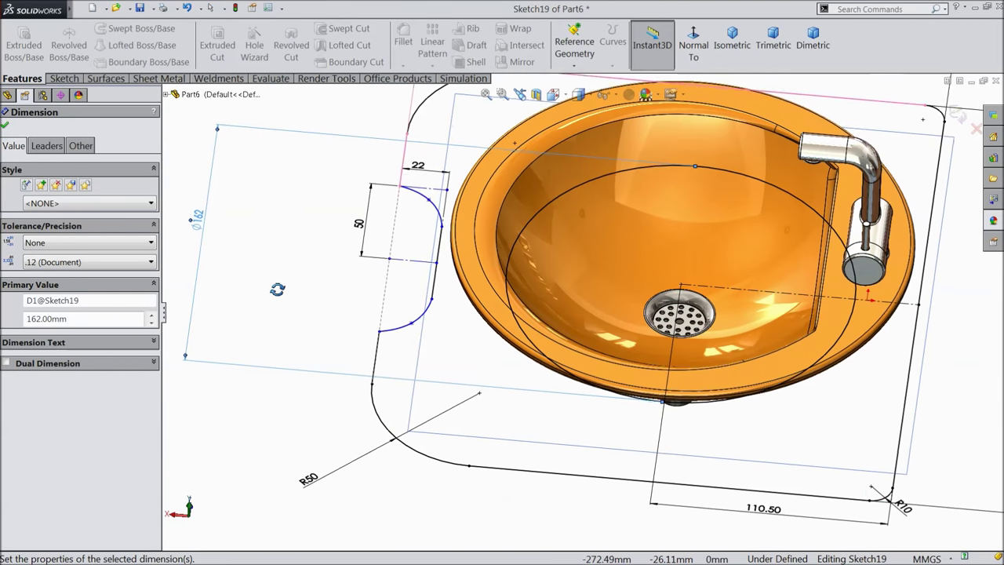
pyautogui.doubleClick(206, 219)
pyautogui.write('15')
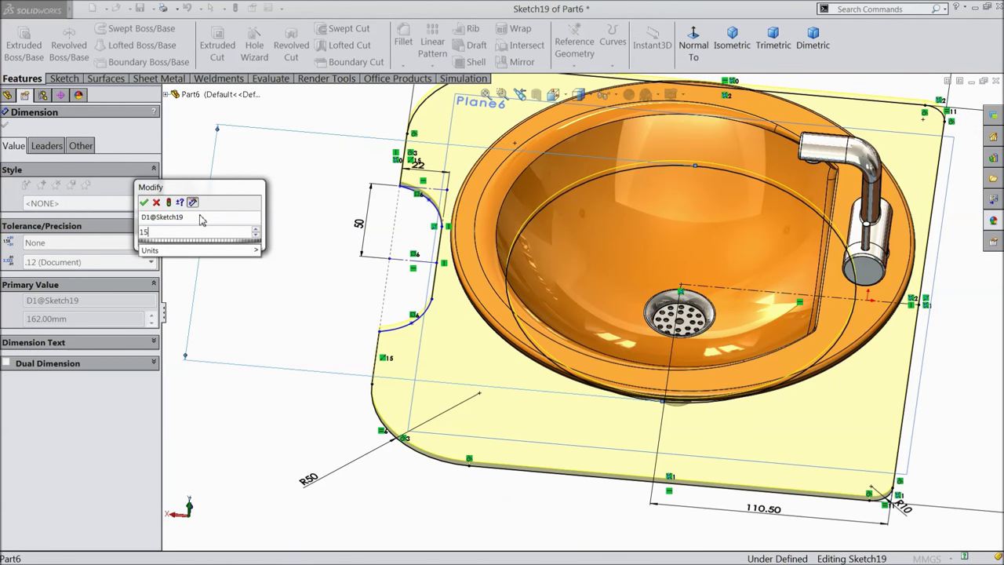
pyautogui.write('6')
pyautogui.press('Return')
# Step: Exit the sketch to rebuild the notched countertop slab and inspect it
pyautogui.moveTo(355, 324)
pyautogui.mouseDown(button='middle')
pyautogui.moveTo(358, 253)
pyautogui.moveTo(424, 272)
pyautogui.moveTo(378, 274)
pyautogui.moveTo(403, 273)
pyautogui.moveTo(396, 280)
pyautogui.moveTo(480, 326)
pyautogui.moveTo(520, 302)
pyautogui.moveTo(543, 309)
pyautogui.moveTo(533, 337)
pyautogui.moveTo(495, 341)
pyautogui.mouseUp(button='middle')
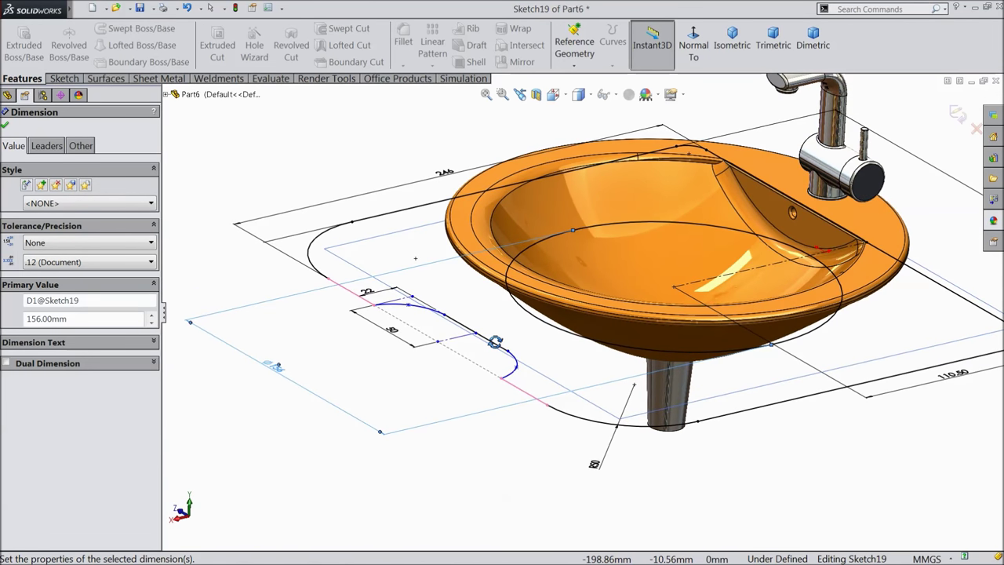
pyautogui.click(958, 114)
pyautogui.moveTo(654, 325)
pyautogui.mouseDown(button='middle')
pyautogui.moveTo(663, 214)
pyautogui.moveTo(640, 312)
pyautogui.mouseUp(button='middle')
pyautogui.click(7, 523)
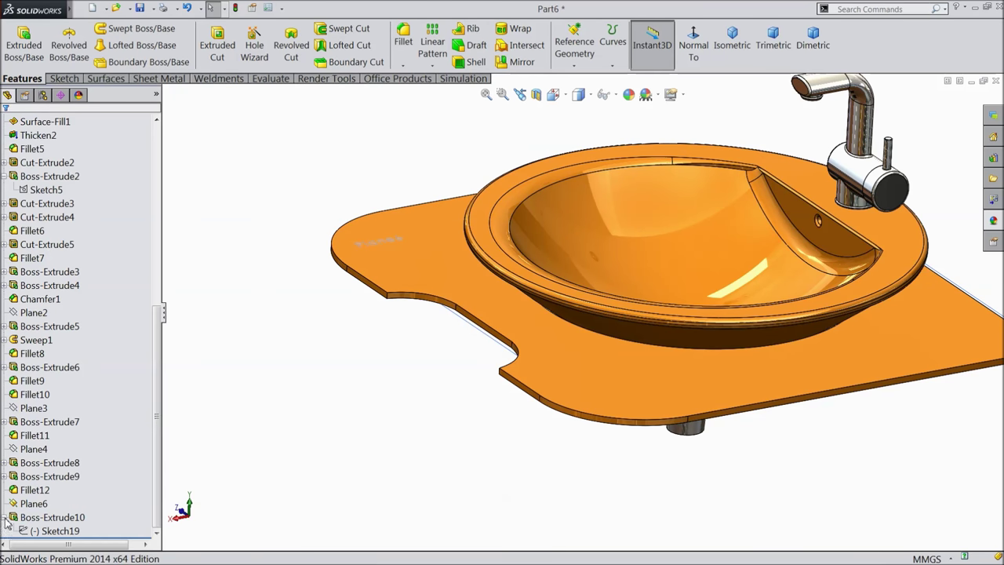
pyautogui.click(54, 531)
pyautogui.click(39, 506)
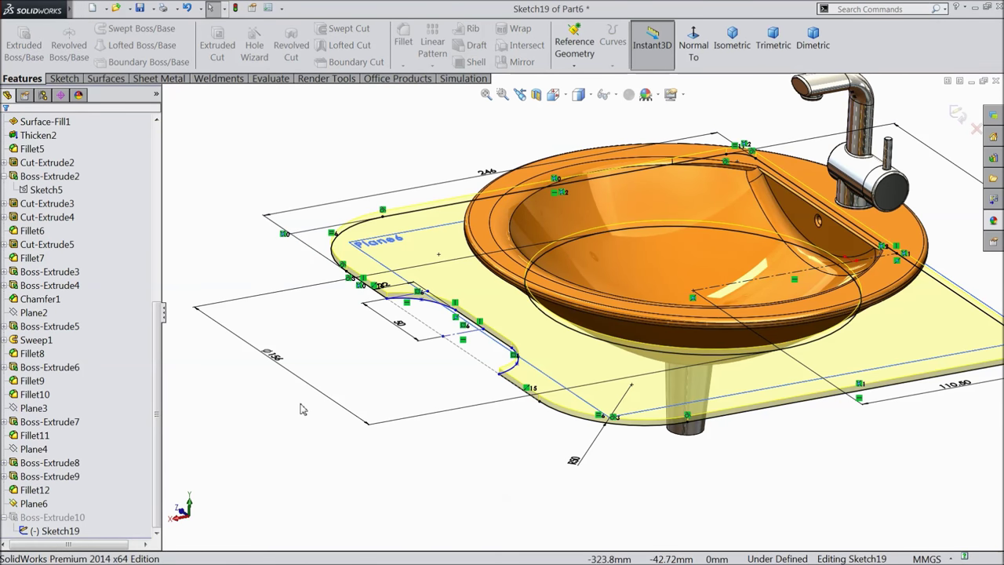
pyautogui.moveTo(298, 408); pyautogui.dragTo(304, 444, button='middle')
pyautogui.hotkey('ctrl', '8')
pyautogui.hotkey('ctrl', 'b')
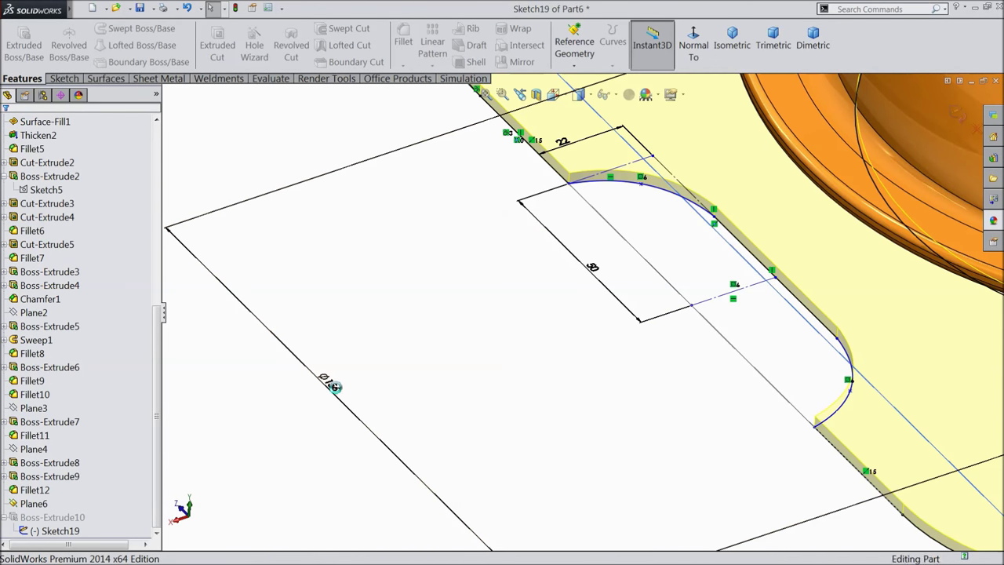
pyautogui.hotkey('ctrl', '7')
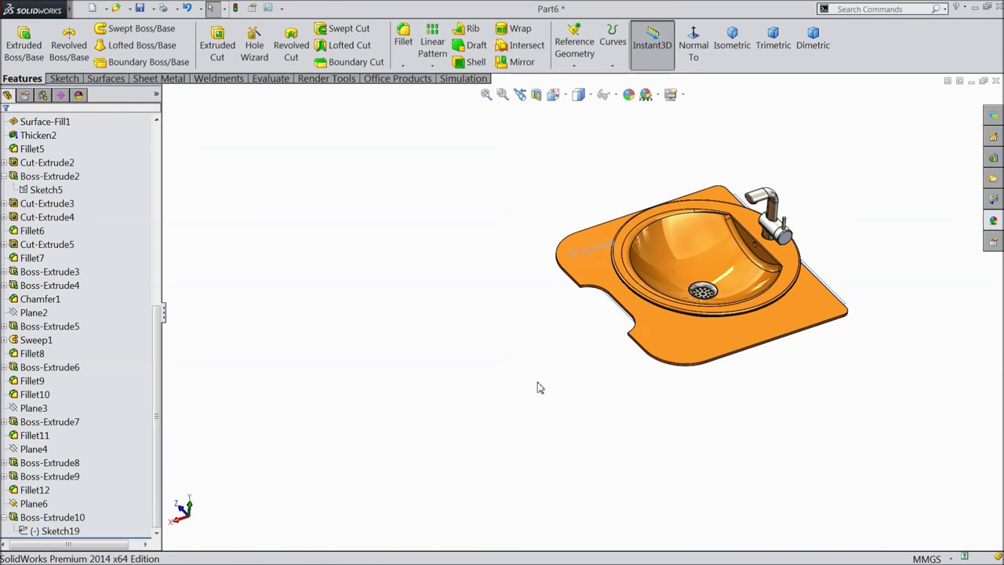
pyautogui.click(51, 531)
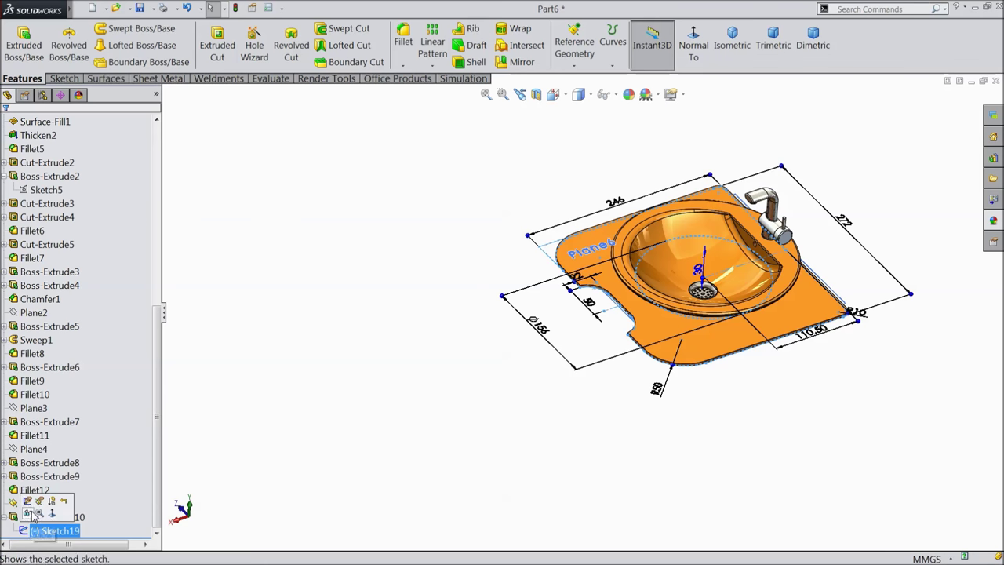
pyautogui.click(27, 502)
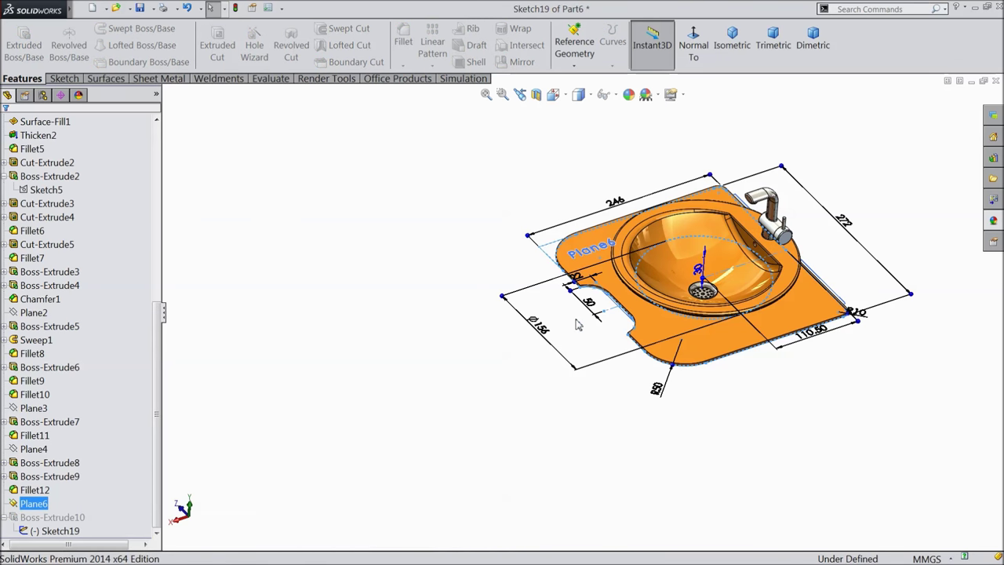
pyautogui.scroll(-6, 577, 323)
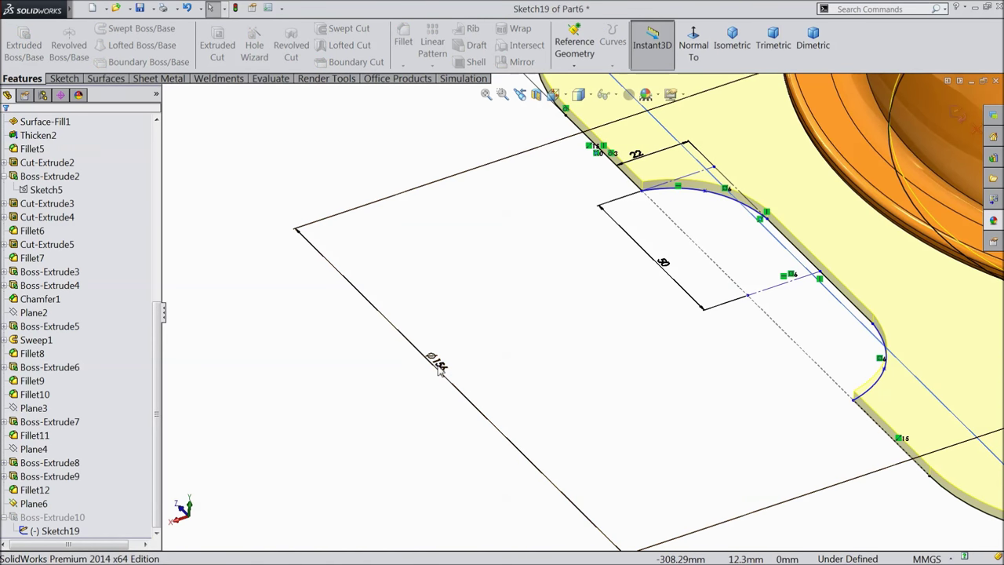
pyautogui.scroll(6, 447, 375)
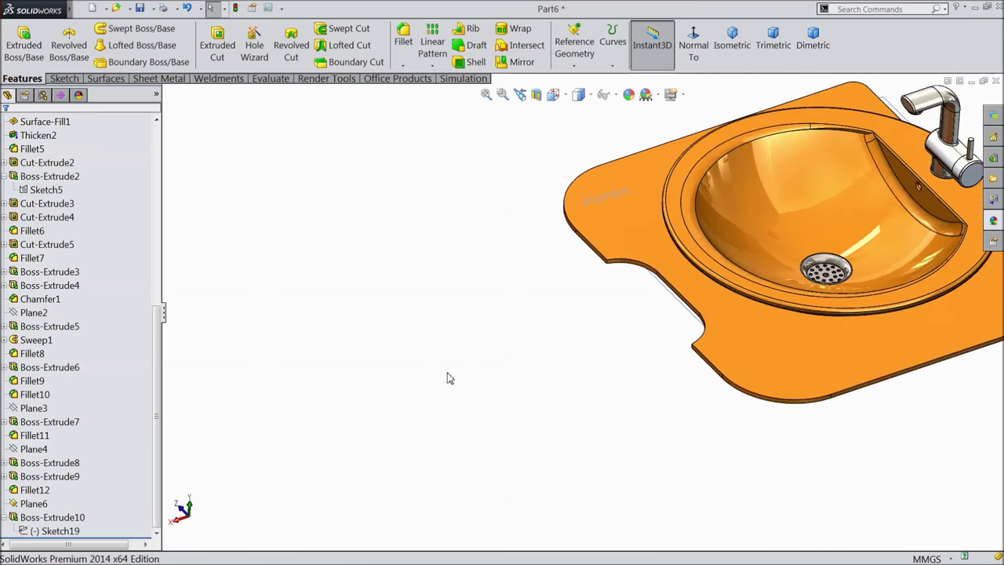
pyautogui.moveTo(448, 377); pyautogui.dragTo(575, 381, button='middle')
pyautogui.scroll(-3, 779, 287)
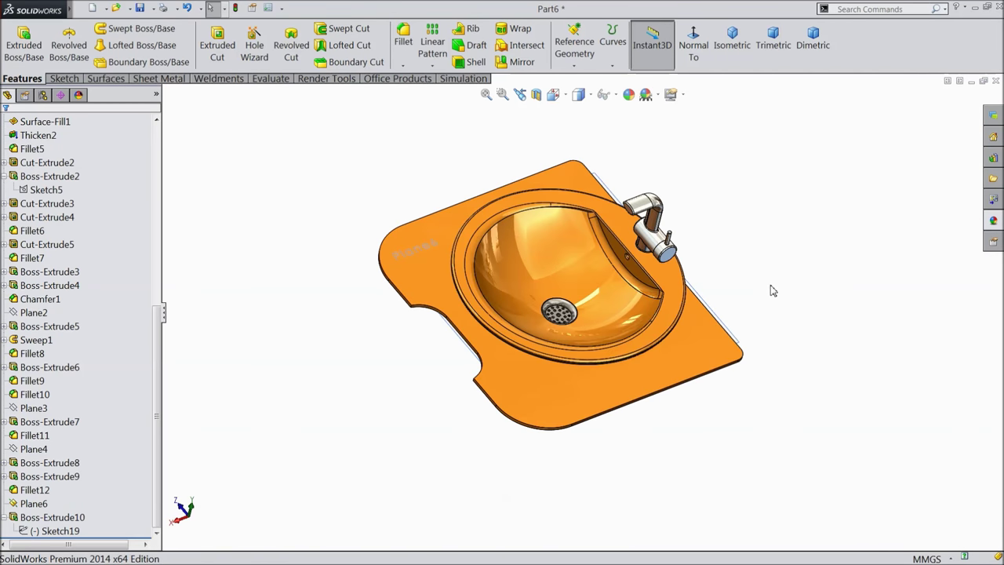
pyautogui.click(23, 532)
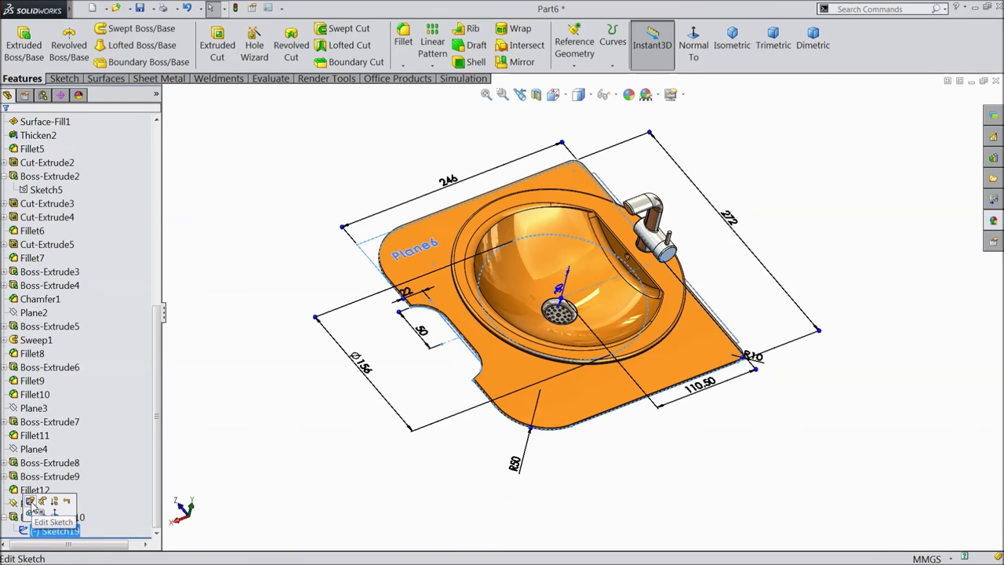
# Step: Check the ⌀156 dimension in Sketch19, then exit the sketch to rebuild the slab
pyautogui.click(35, 504)
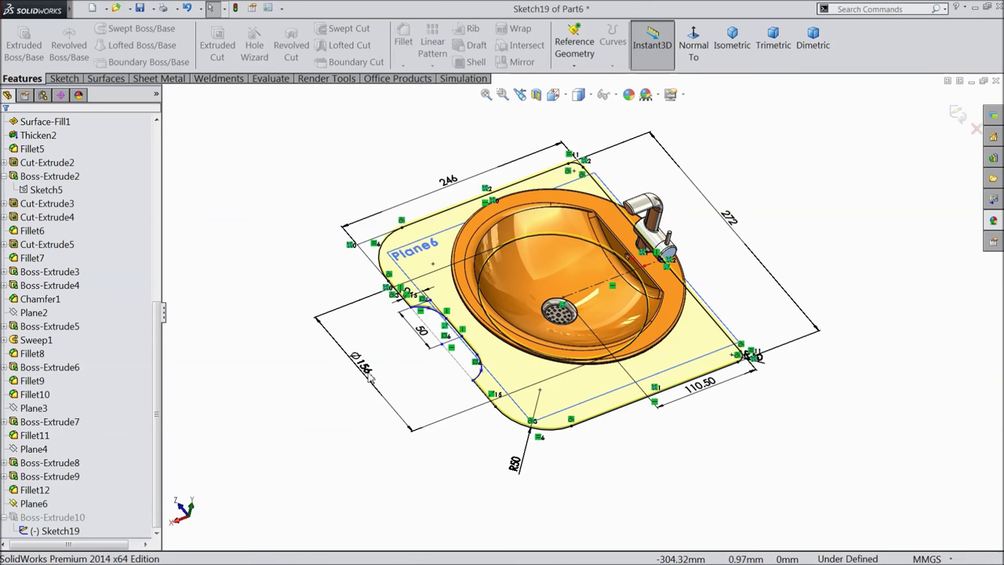
pyautogui.click(66, 80)
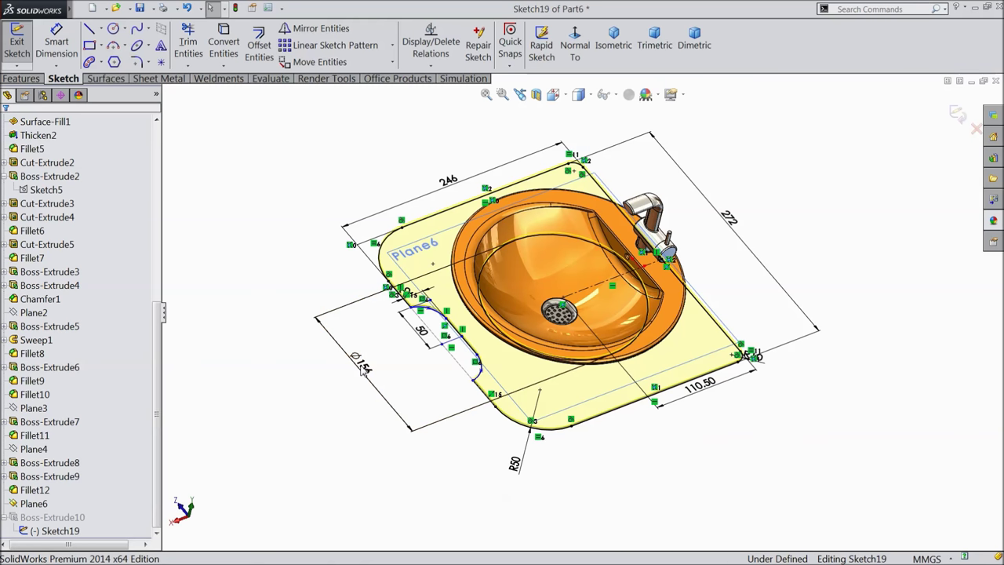
pyautogui.click(56, 43)
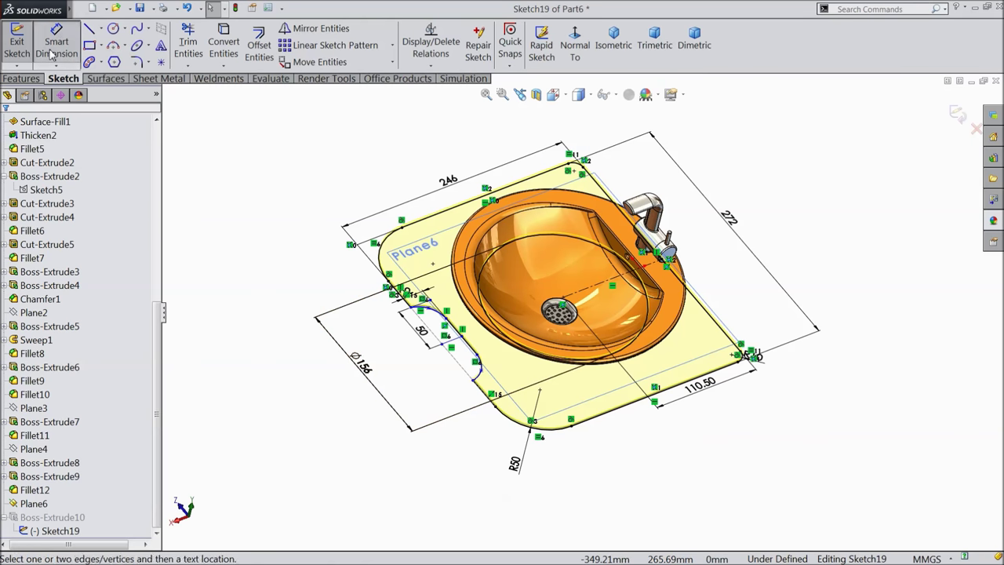
pyautogui.click(366, 382)
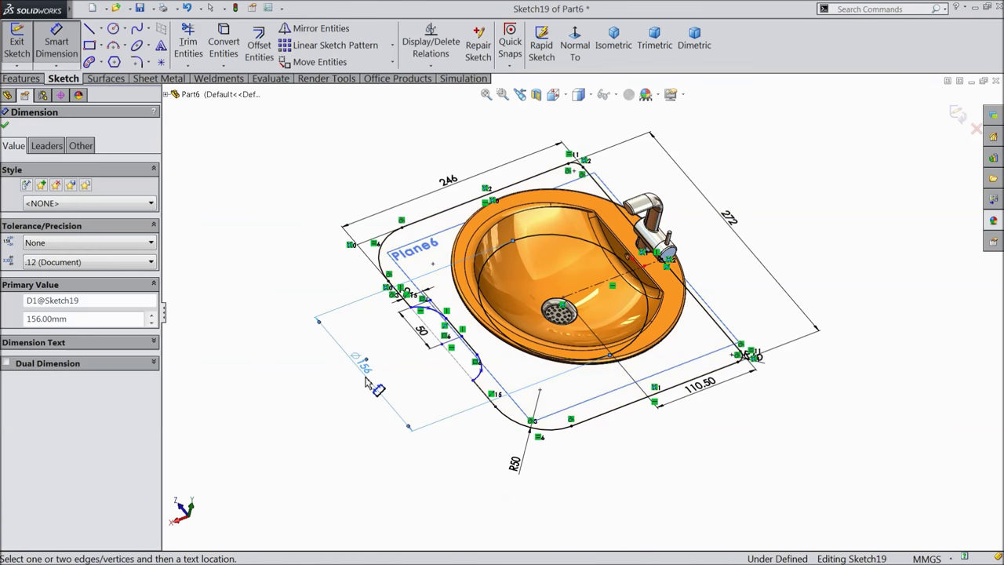
pyautogui.press('Escape')
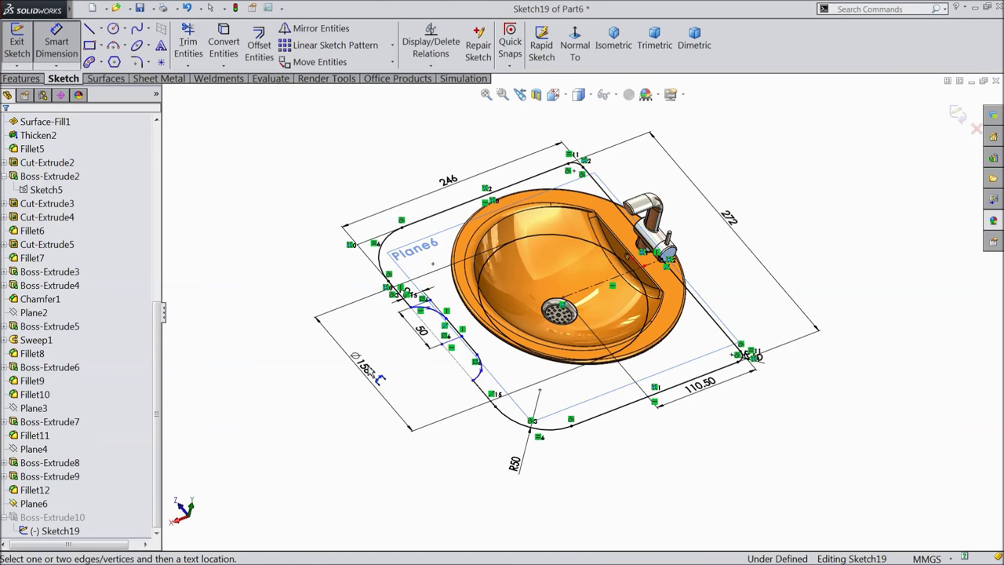
pyautogui.moveTo(369, 373); pyautogui.dragTo(394, 349, button='middle')
pyautogui.click(395, 355)
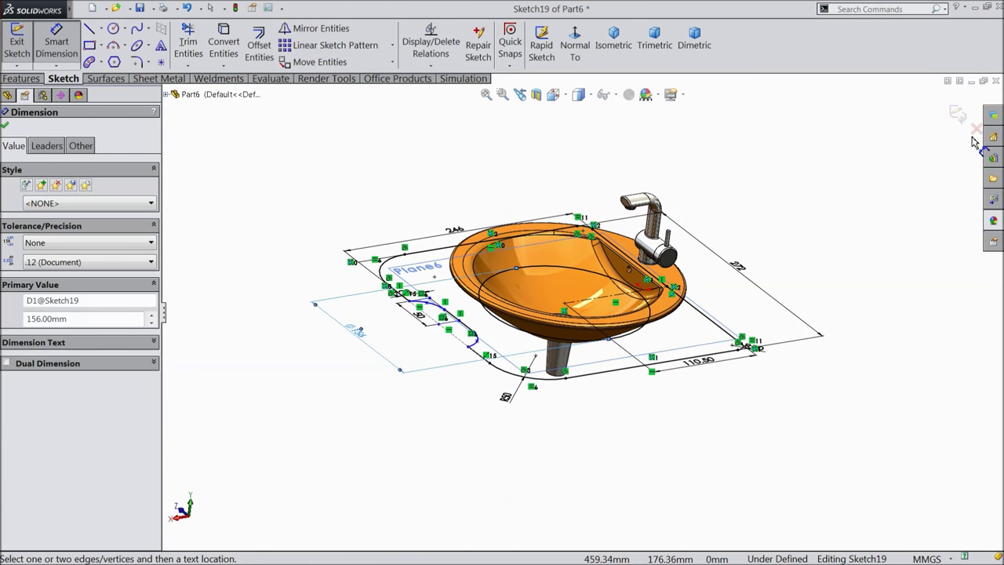
pyautogui.click(959, 114)
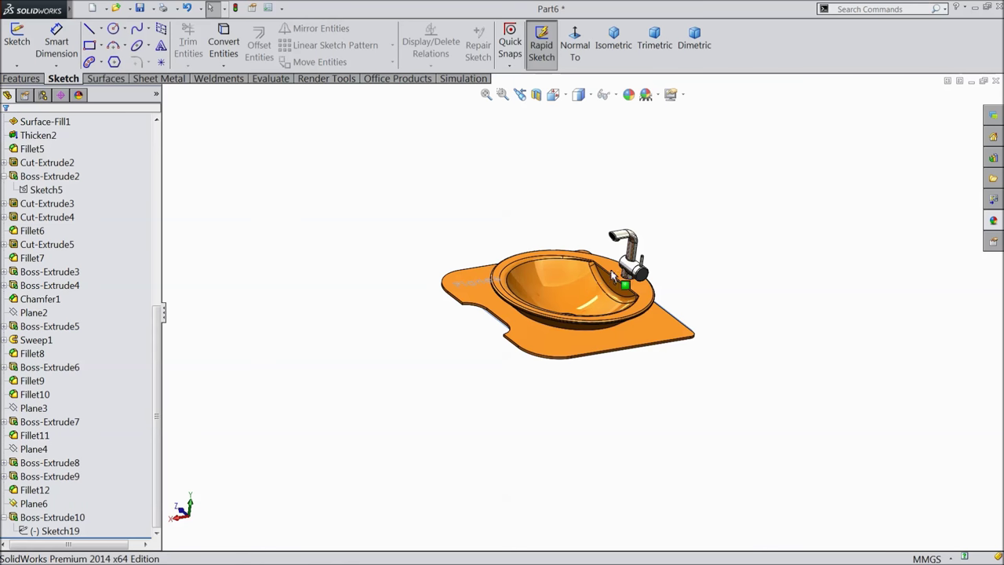
# Step: Hide Plane6 in the feature tree and review the Boss-Extrude10 slab
pyautogui.click(4, 518)
pyautogui.click(30, 516)
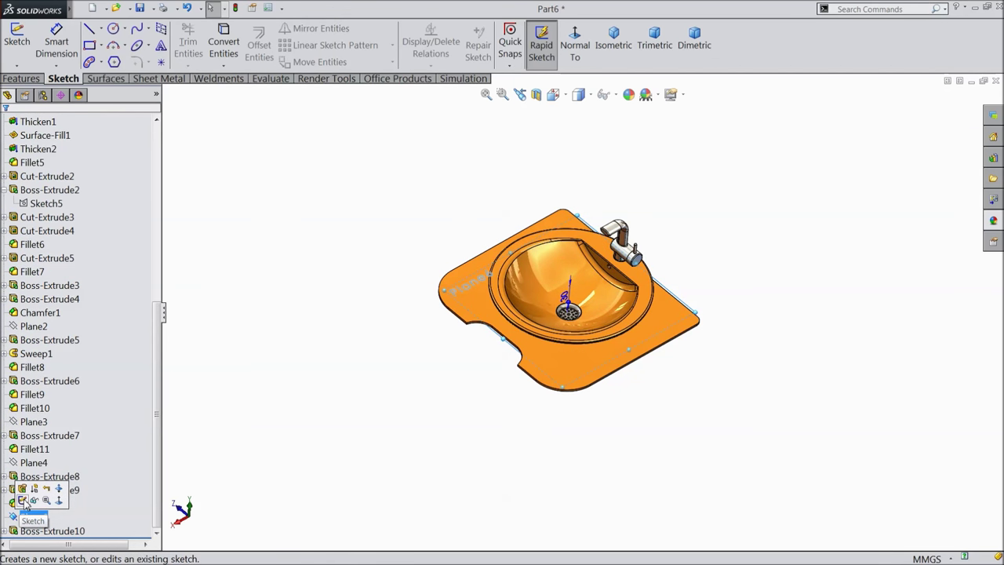
pyautogui.click(35, 502)
pyautogui.moveTo(325, 419); pyautogui.dragTo(701, 333, button='middle')
pyautogui.scroll(-5, 701, 333)
pyautogui.click(71, 531)
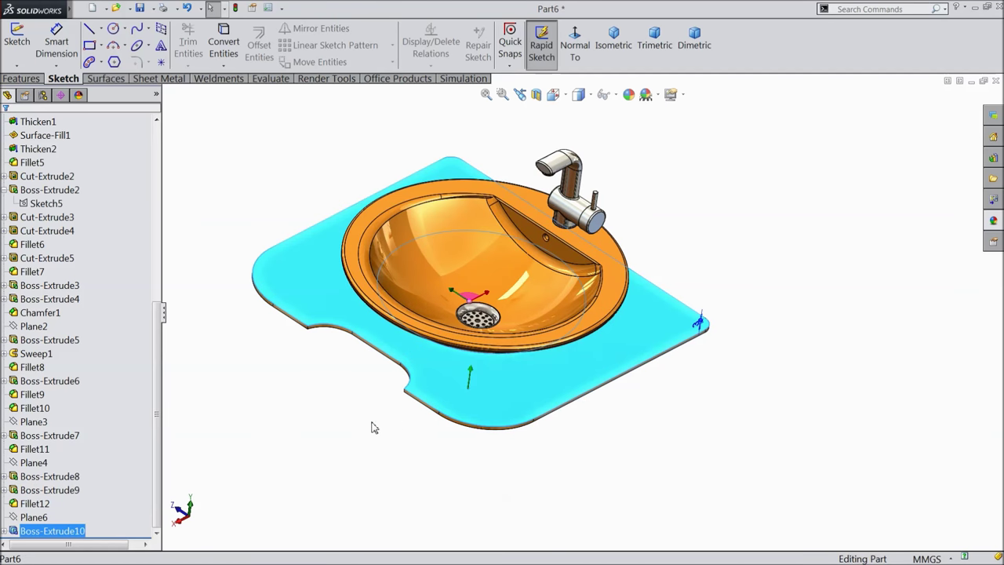
pyautogui.click(368, 406)
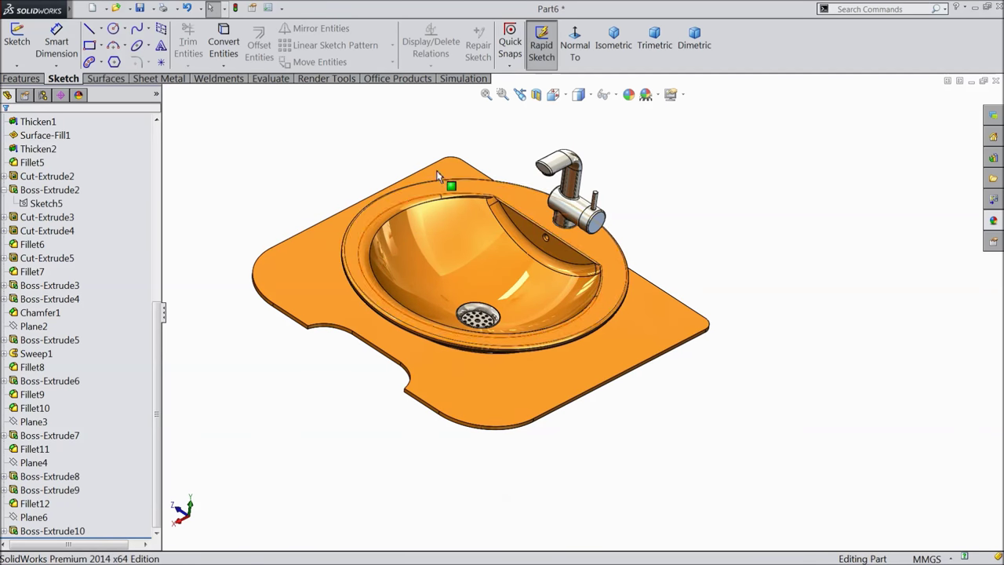
pyautogui.click(22, 79)
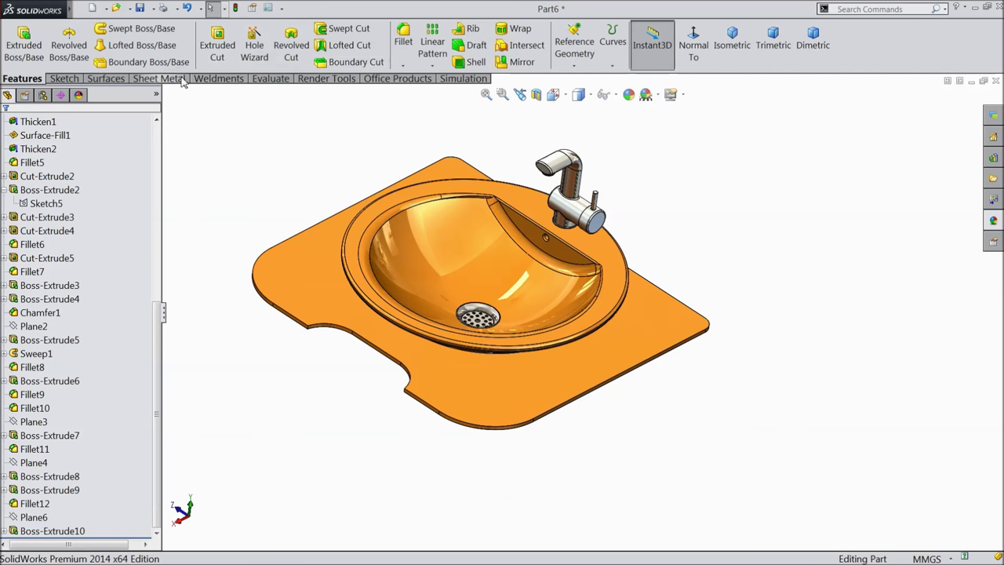
# Step: Start a 1 mm fillet on the slab's front top and lower edges
pyautogui.click(404, 41)
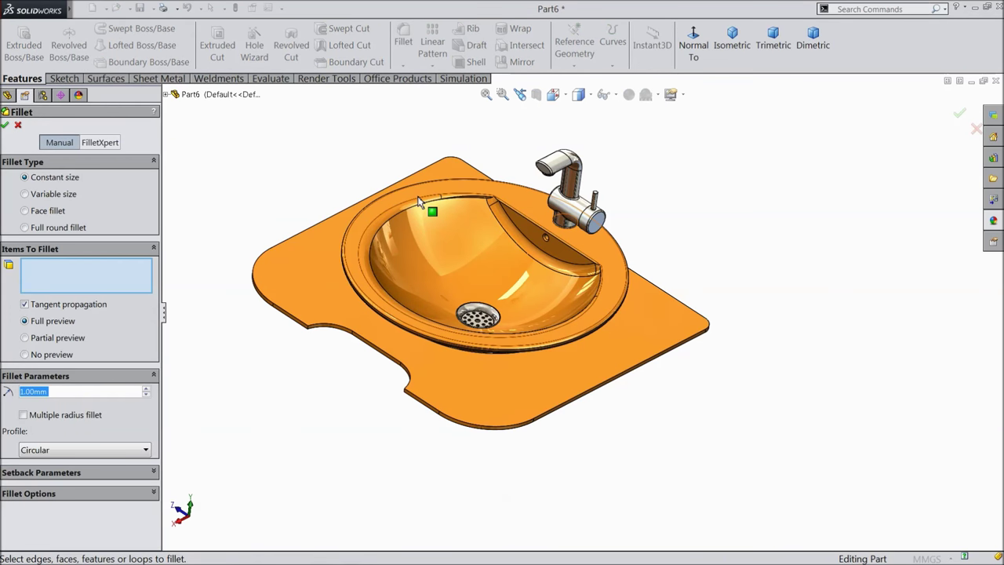
pyautogui.write('1')
pyautogui.scroll(-10, 435, 392)
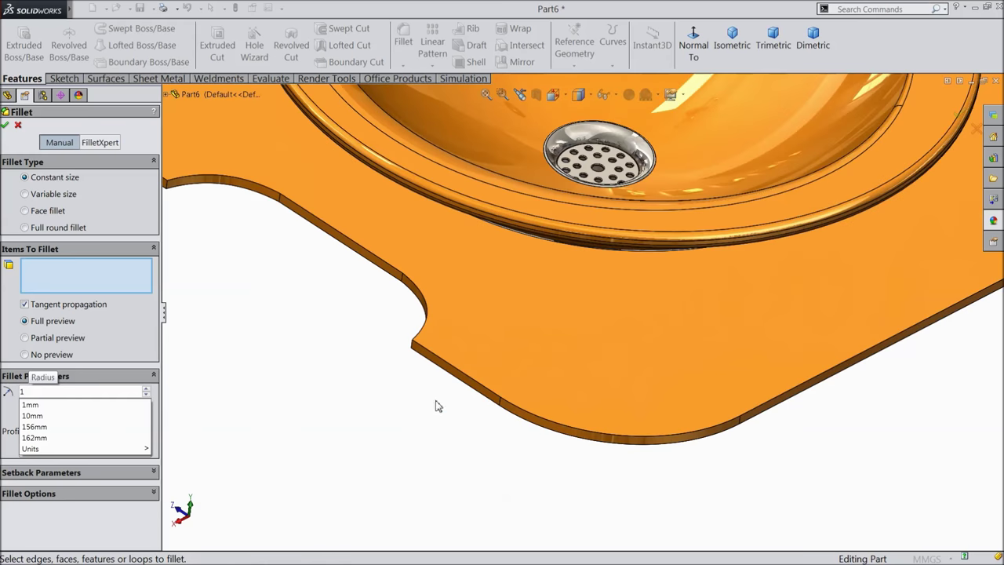
pyautogui.click(447, 347)
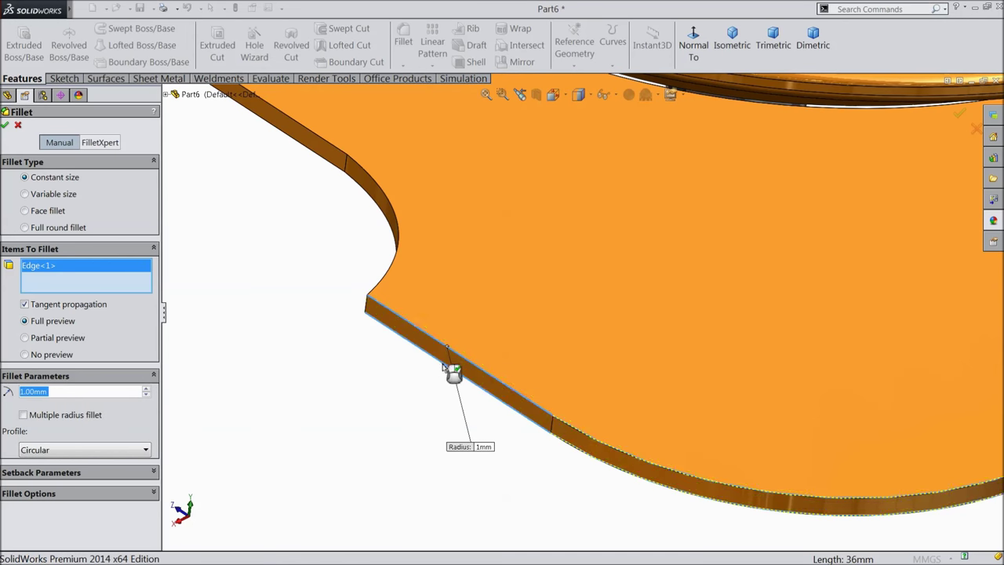
pyautogui.click(445, 367)
pyautogui.scroll(10, 375, 357)
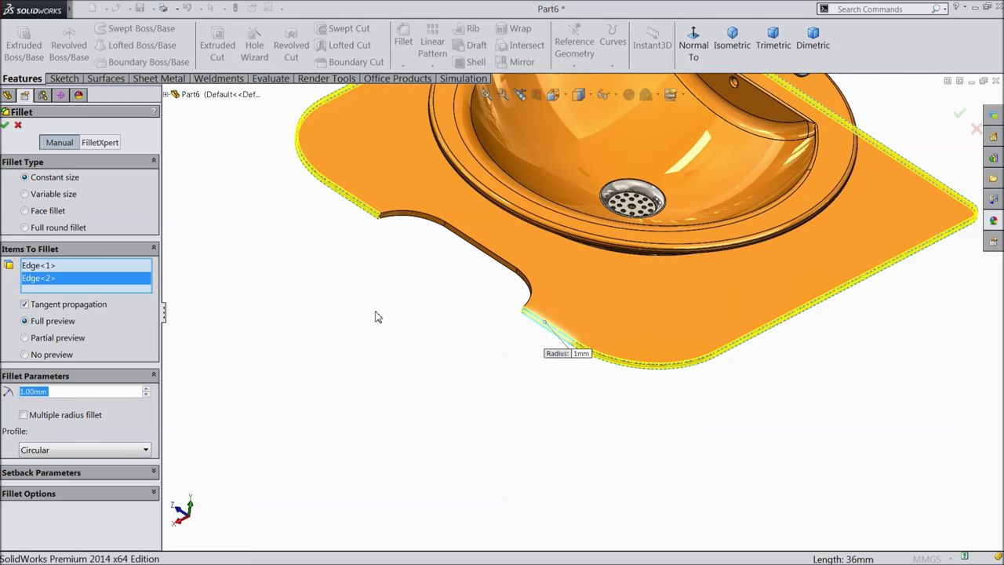
pyautogui.scroll(-5, 535, 299)
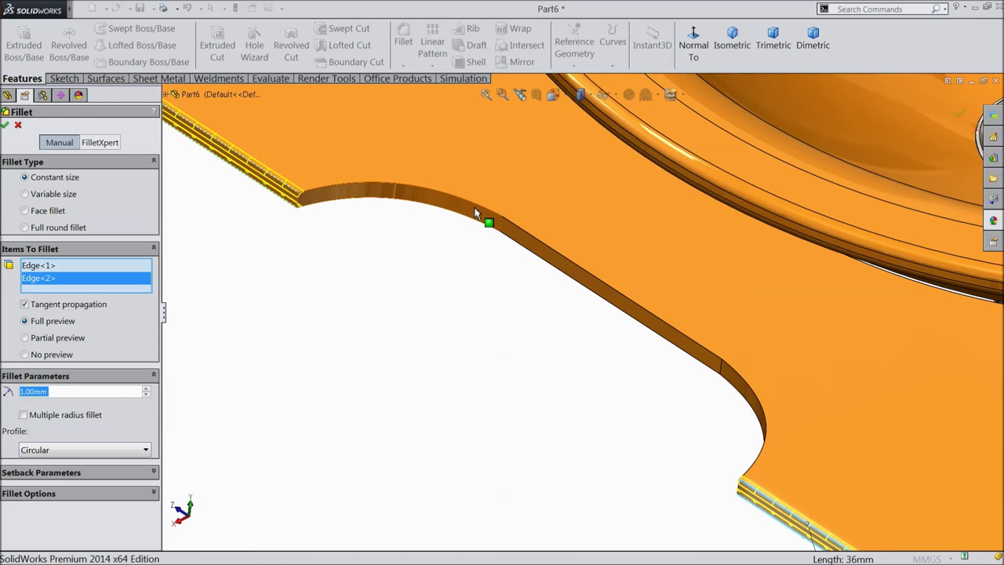
# Step: Add the curved and straight notch edges to the 1 mm fillet and apply it
pyautogui.click(475, 219)
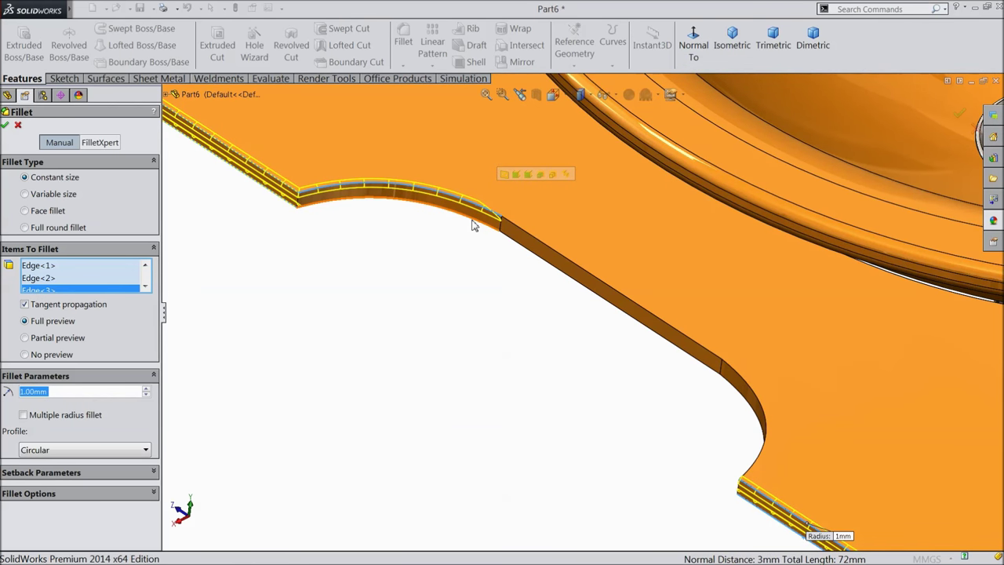
pyautogui.click(474, 224)
pyautogui.click(533, 250)
pyautogui.click(743, 379)
pyautogui.click(744, 388)
pyautogui.click(737, 393)
pyautogui.scroll(-5, 528, 398)
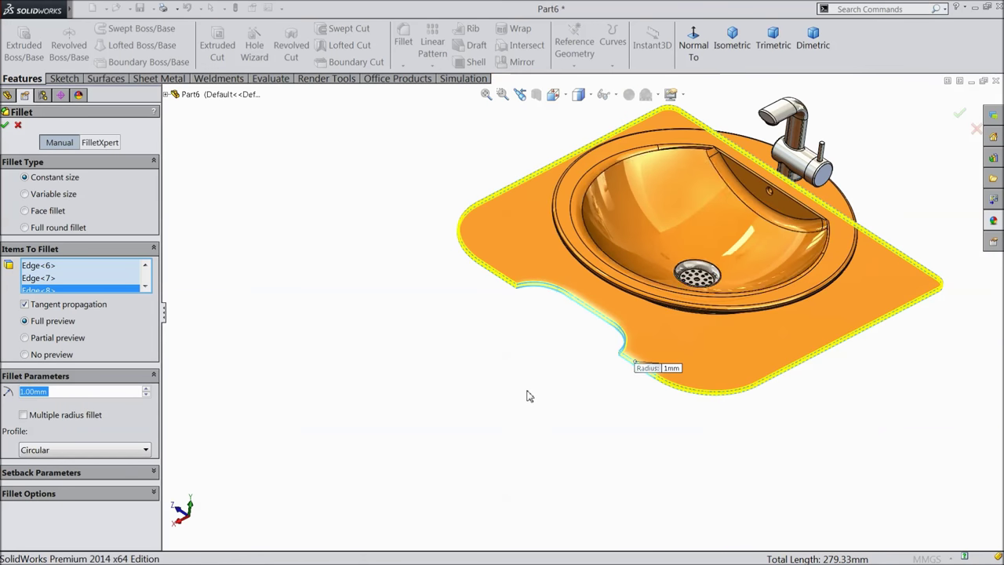
pyautogui.scroll(2, 739, 214)
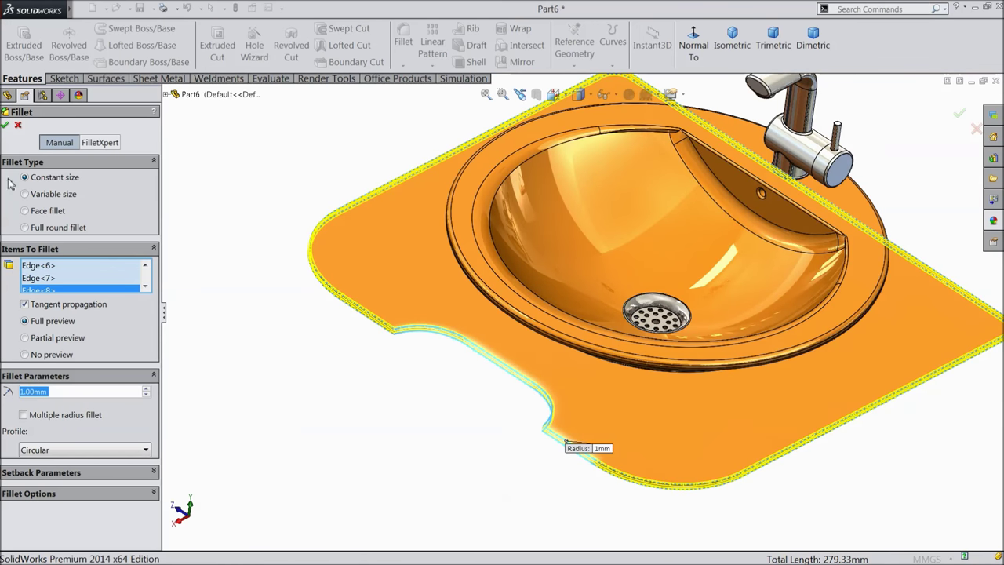
pyautogui.click(5, 124)
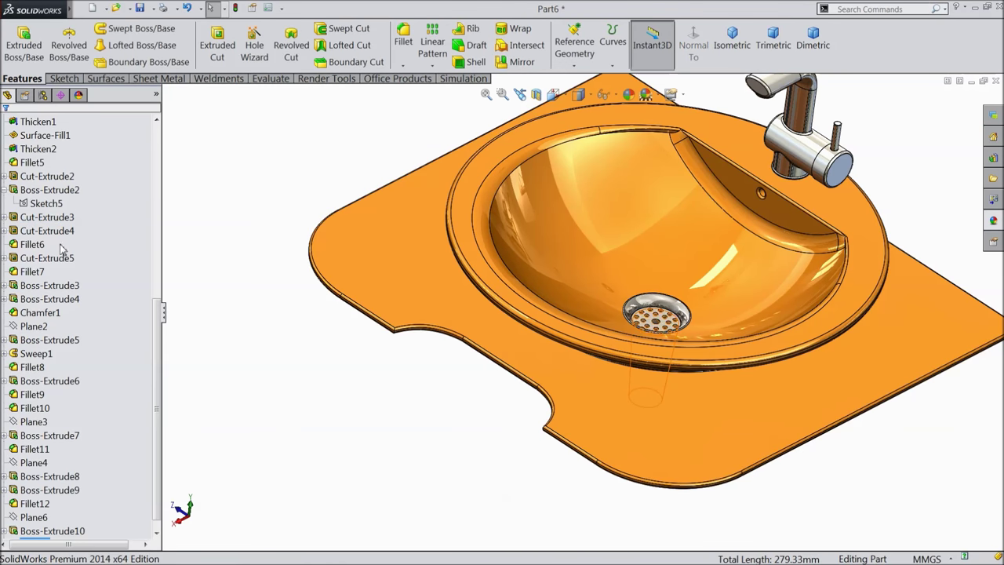
# Step: Select Boss-Extrude10, the countertop slab, in the feature tree
pyautogui.scroll(-1, 153, 478)
pyautogui.click(47, 517)
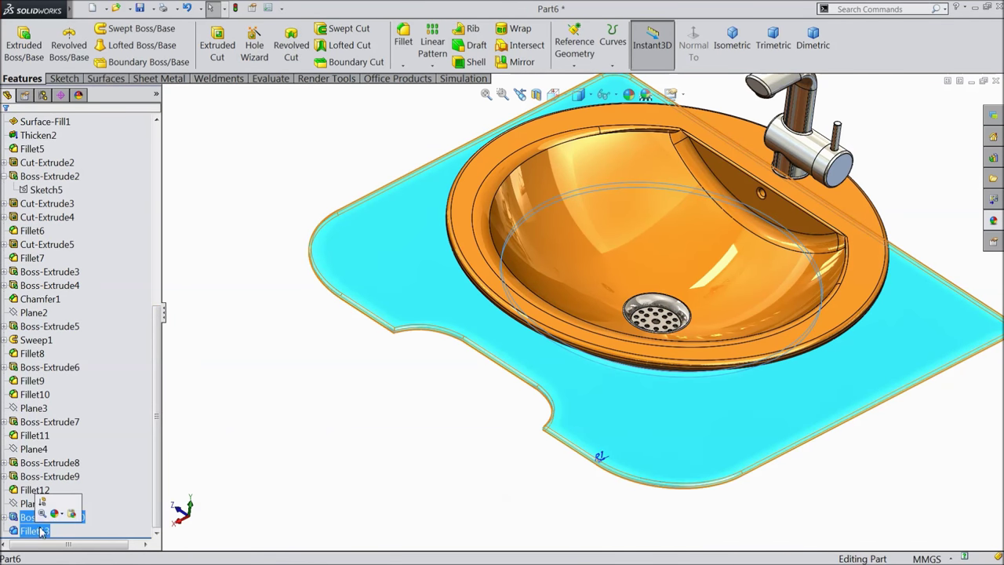
pyautogui.scroll(3, 639, 417)
pyautogui.scroll(-4, 766, 250)
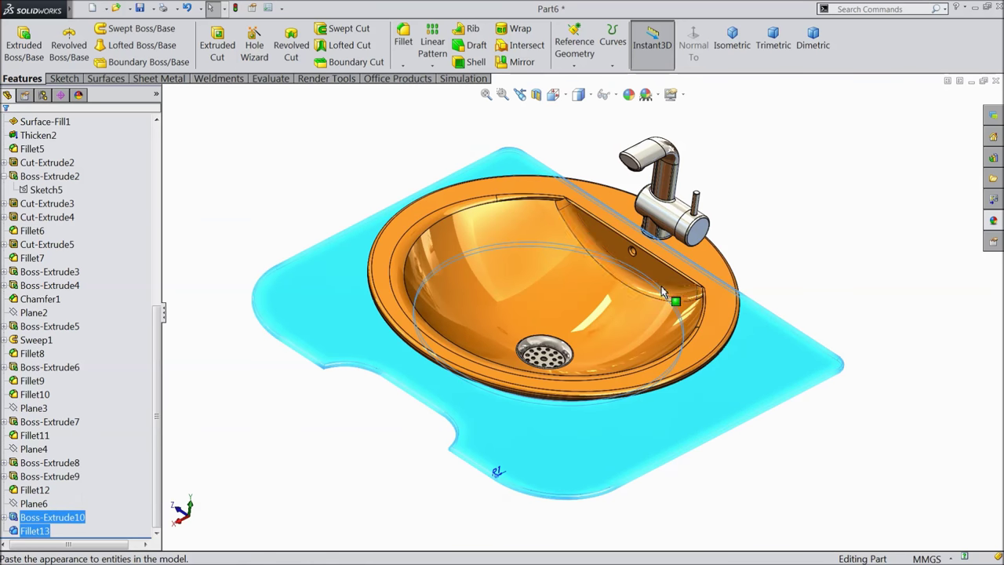
# Step: Apply green gloss glass from Appearances > Glass > Gloss to the countertop slab
pyautogui.click(994, 221)
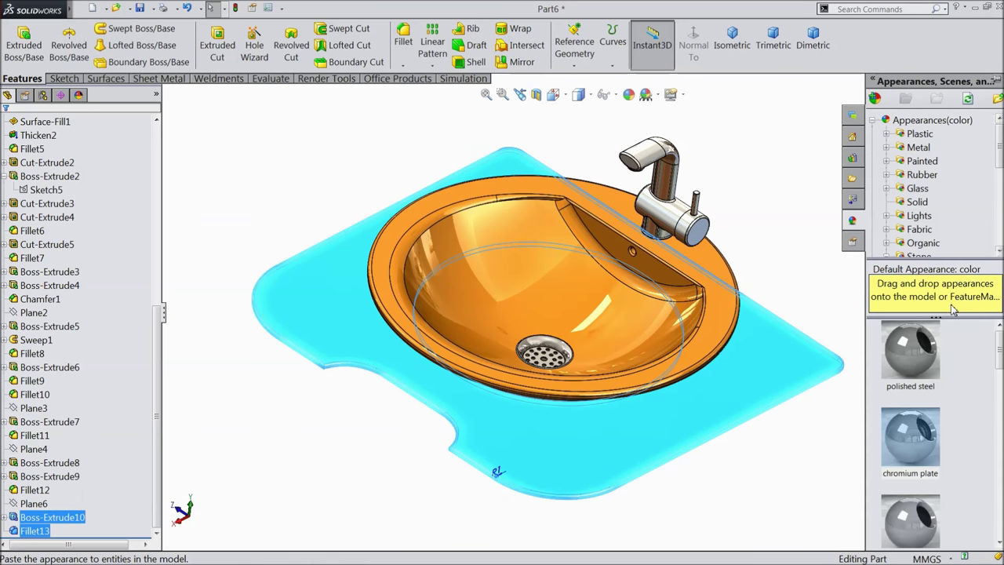
pyautogui.click(918, 190)
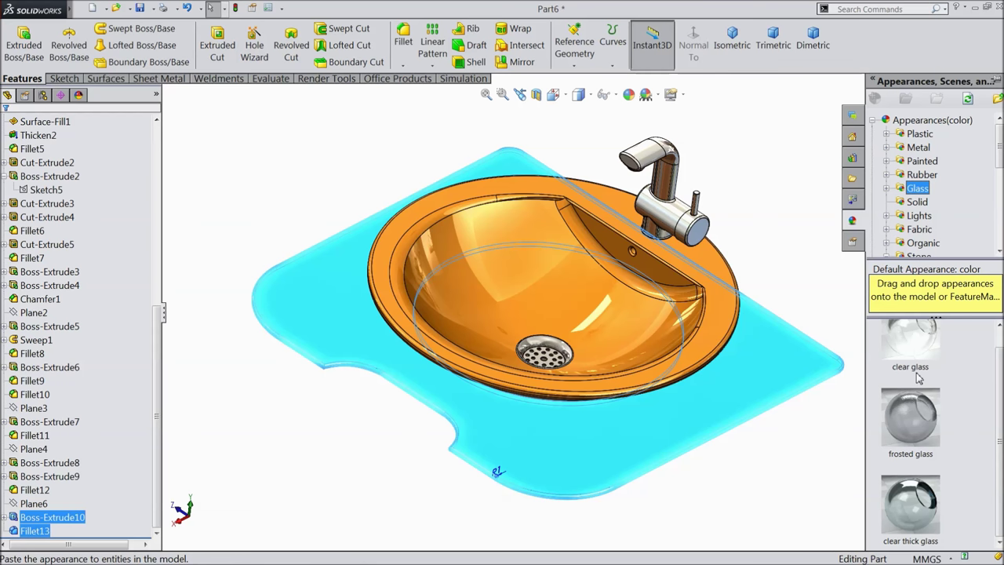
pyautogui.click(887, 190)
pyautogui.click(933, 203)
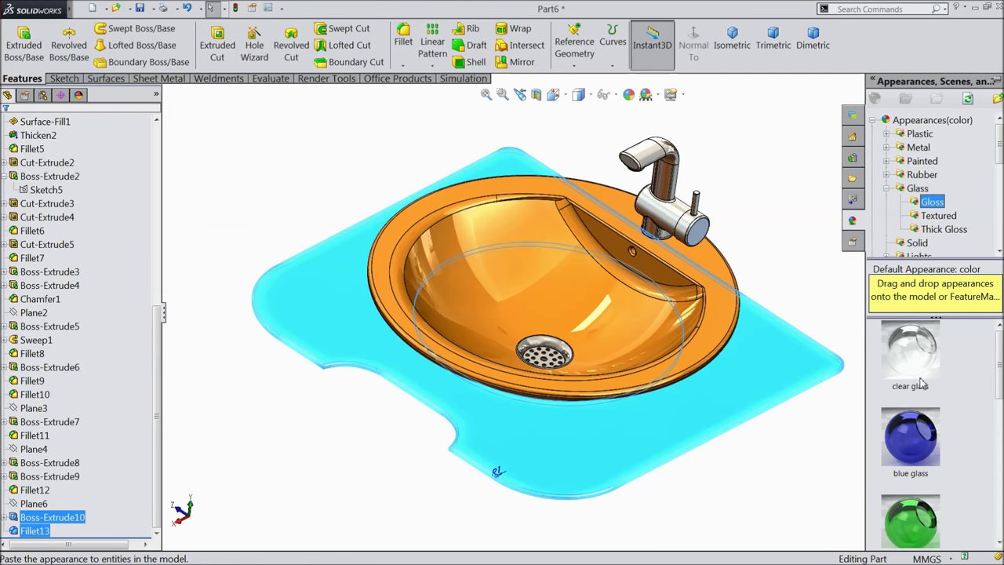
pyautogui.scroll(-1, 921, 422)
pyautogui.moveTo(910, 396); pyautogui.dragTo(757, 391)
pyautogui.moveTo(757, 391); pyautogui.dragTo(765, 306, button='middle')
pyautogui.moveTo(753, 266)
pyautogui.mouseDown(button='middle')
pyautogui.moveTo(758, 278)
pyautogui.moveTo(760, 267)
pyautogui.mouseUp(button='middle')
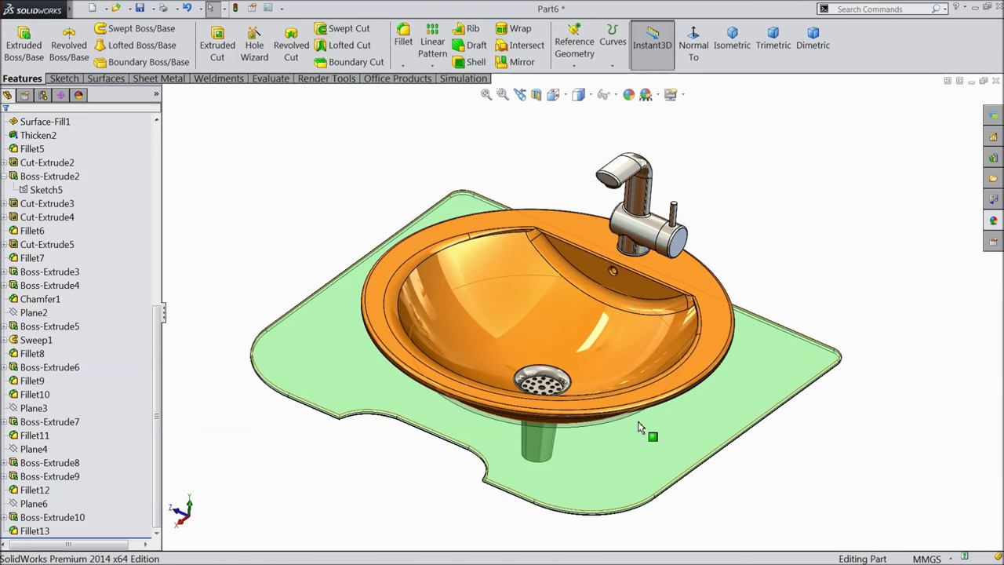
pyautogui.scroll(-2, 640, 426)
pyautogui.moveTo(640, 426); pyautogui.dragTo(628, 280, button='middle')
pyautogui.click(146, 10)
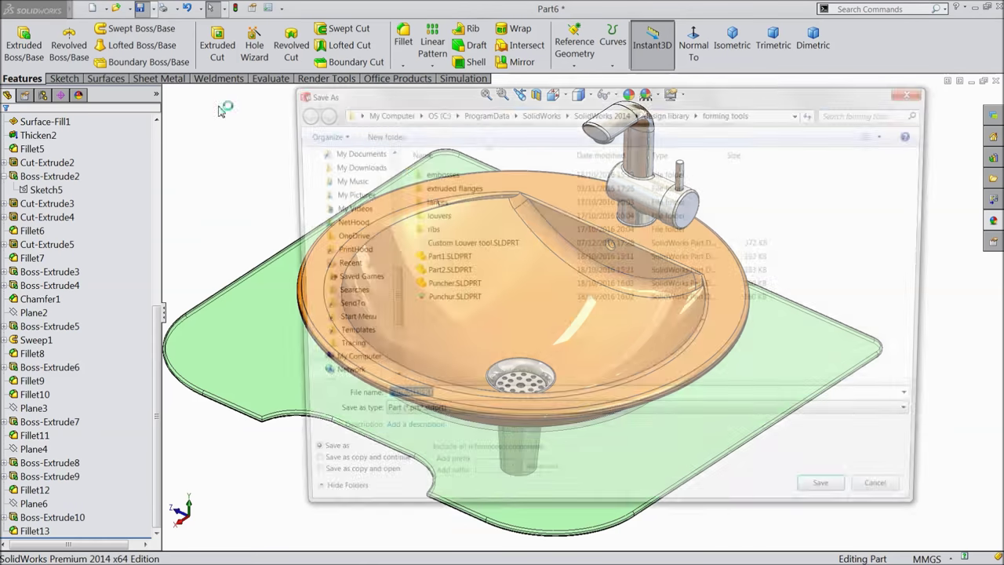
# Step: Save the part to the Desktop as Wash Basin.SLDPRT
pyautogui.scroll(10, 378, 154)
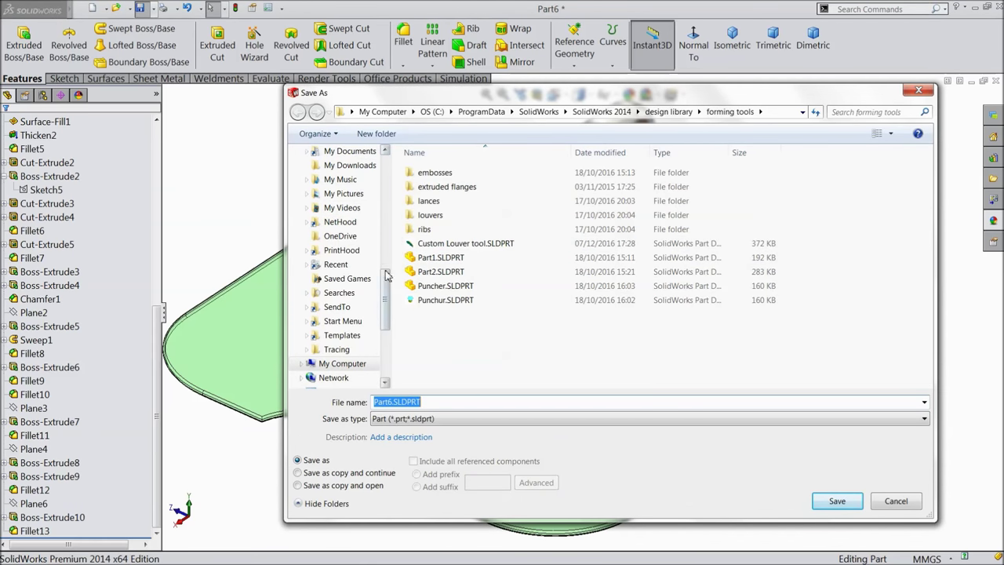
pyautogui.click(332, 170)
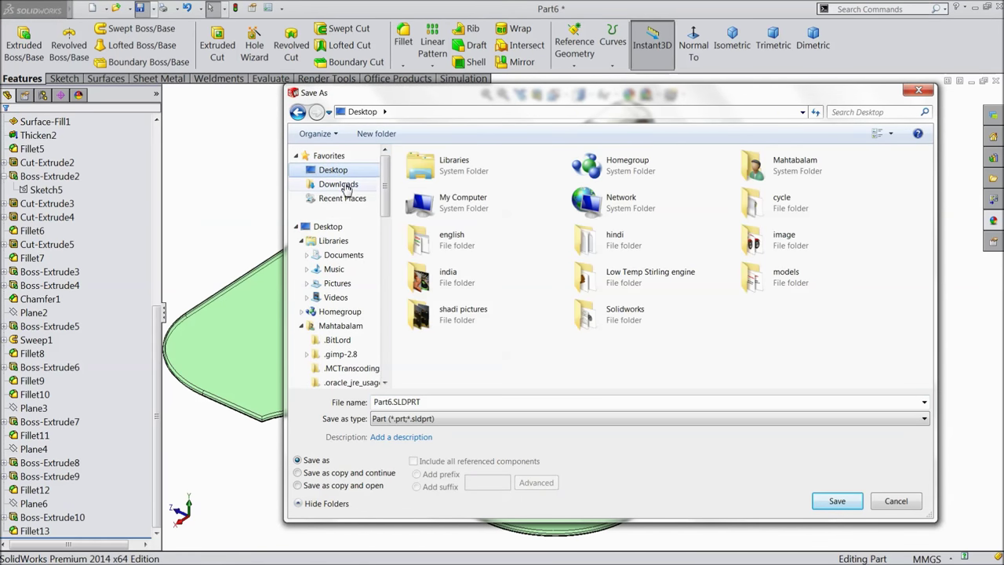
pyautogui.doubleClick(430, 403)
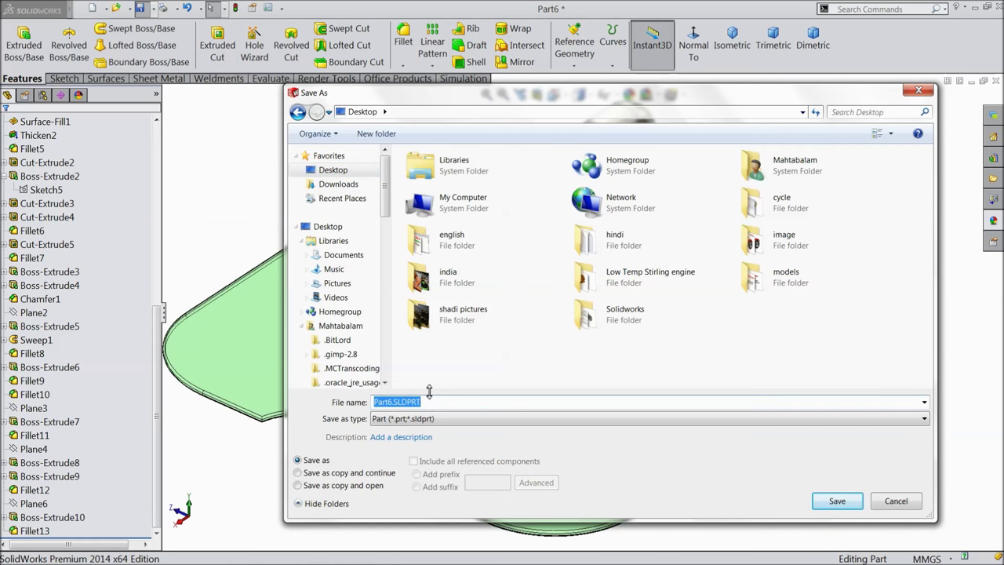
pyautogui.write('Wash Basin')
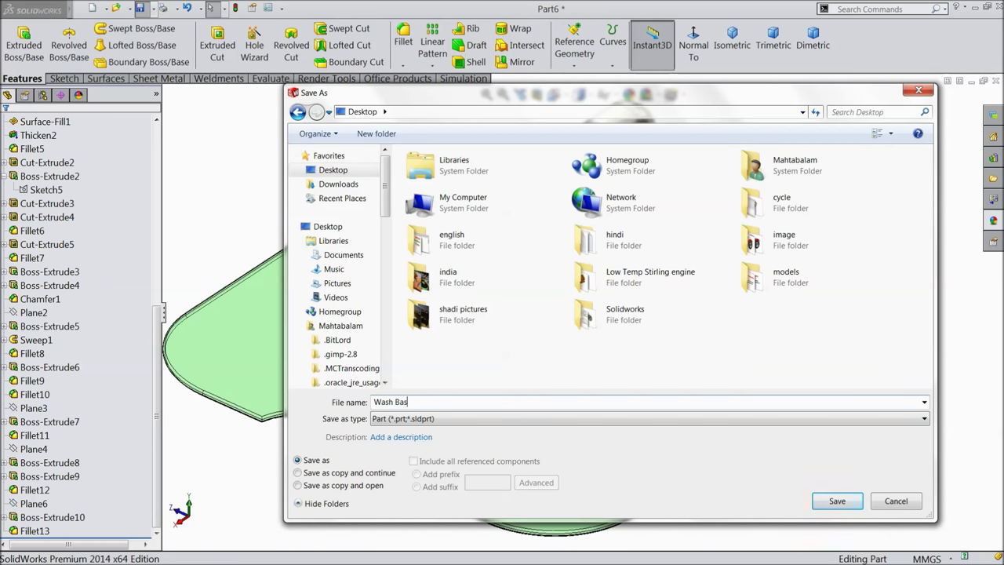
pyautogui.click(836, 501)
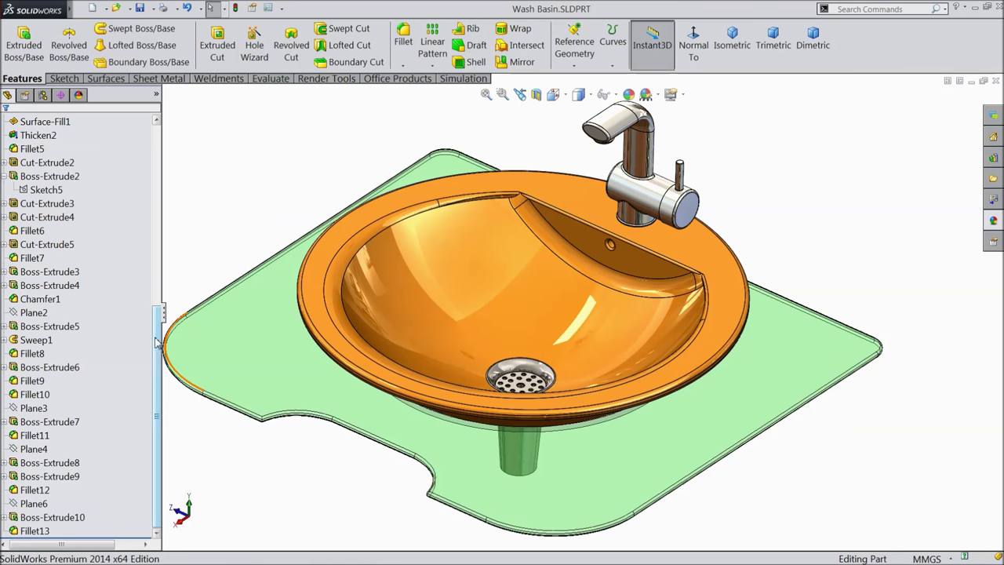
pyautogui.hotkey('ctrl', 'Right')
pyautogui.hotkey('ctrl', 'Right')
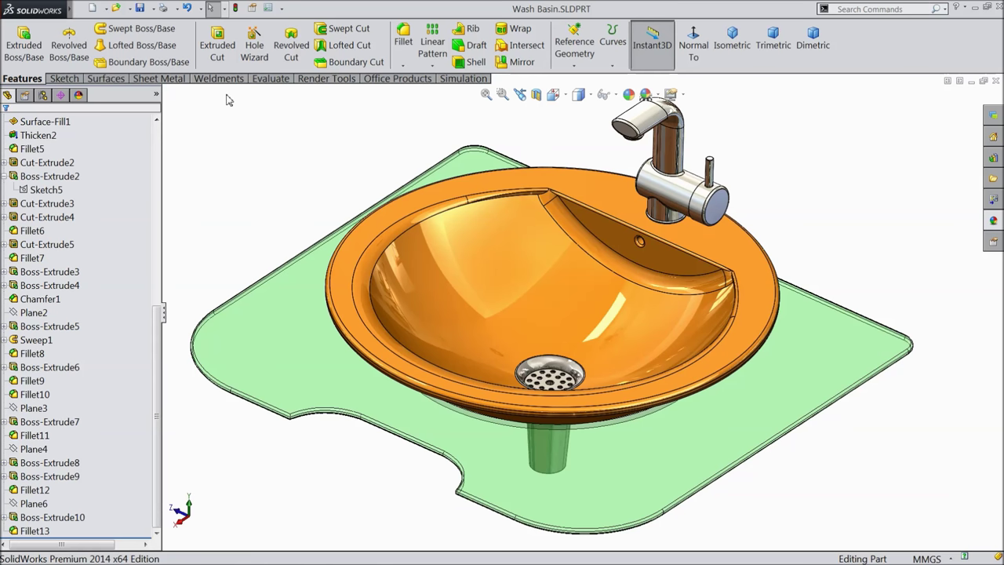
# Step: Run a PhotoView 360 Final Render of the wash basin from the Render Tools tab
pyautogui.click(332, 79)
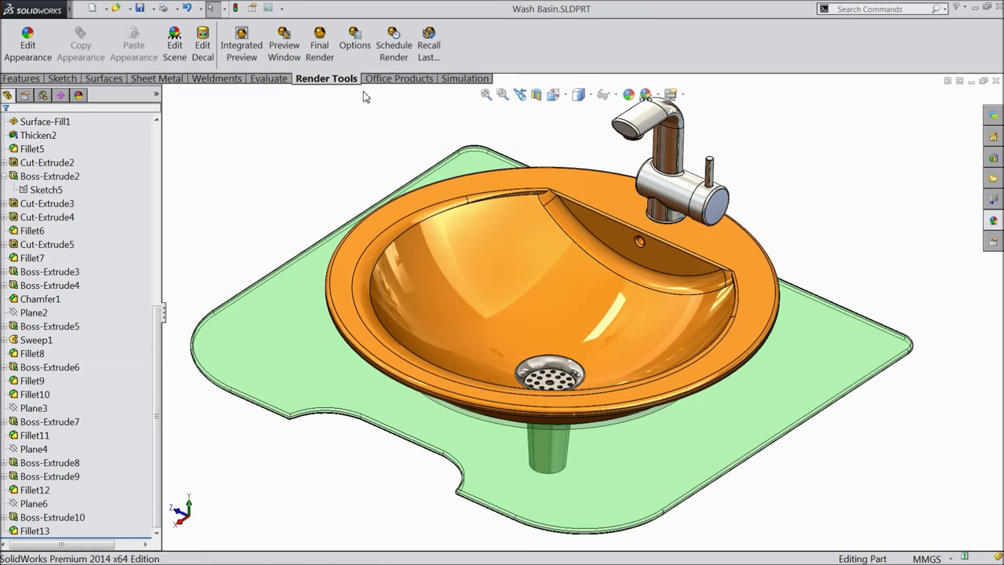
pyautogui.click(384, 79)
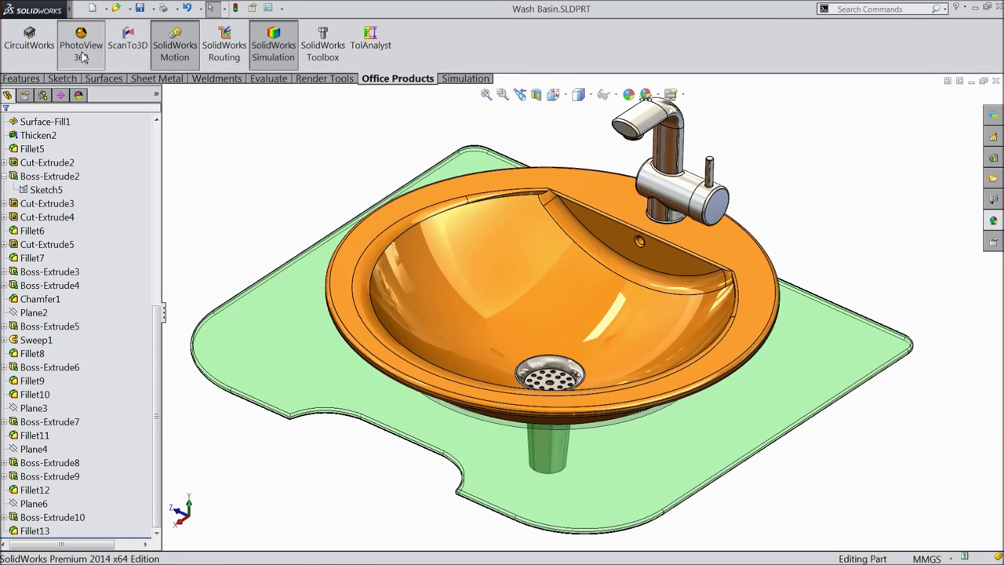
pyautogui.click(324, 80)
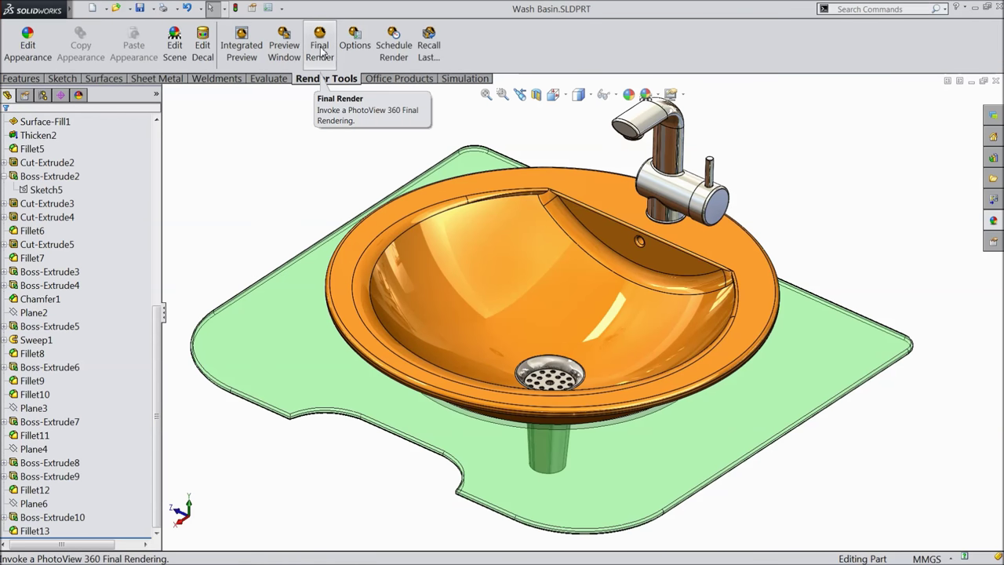
pyautogui.click(320, 49)
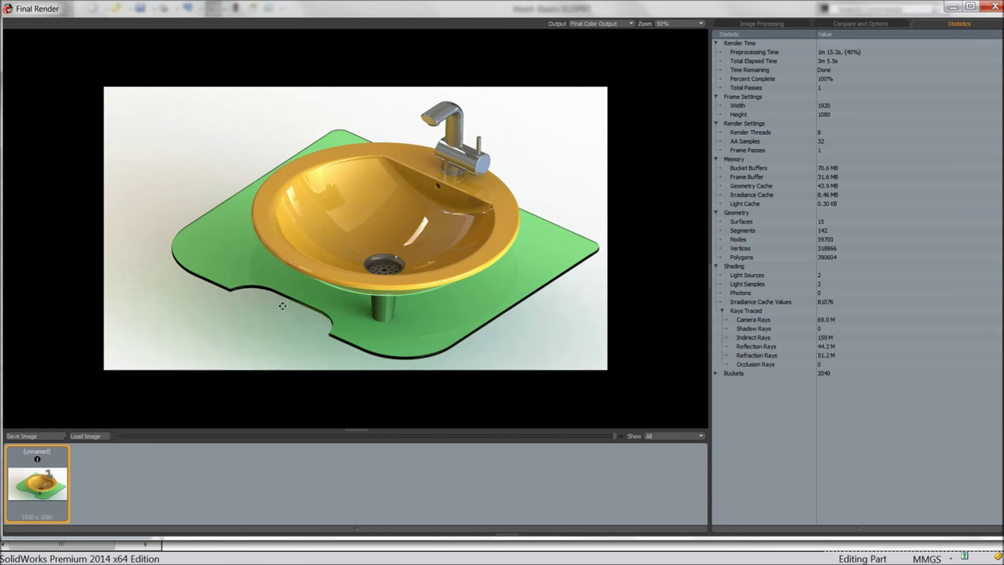
# Step: Save the final render as a JPEG named wash basin and zoom in to inspect it
pyautogui.click(42, 435)
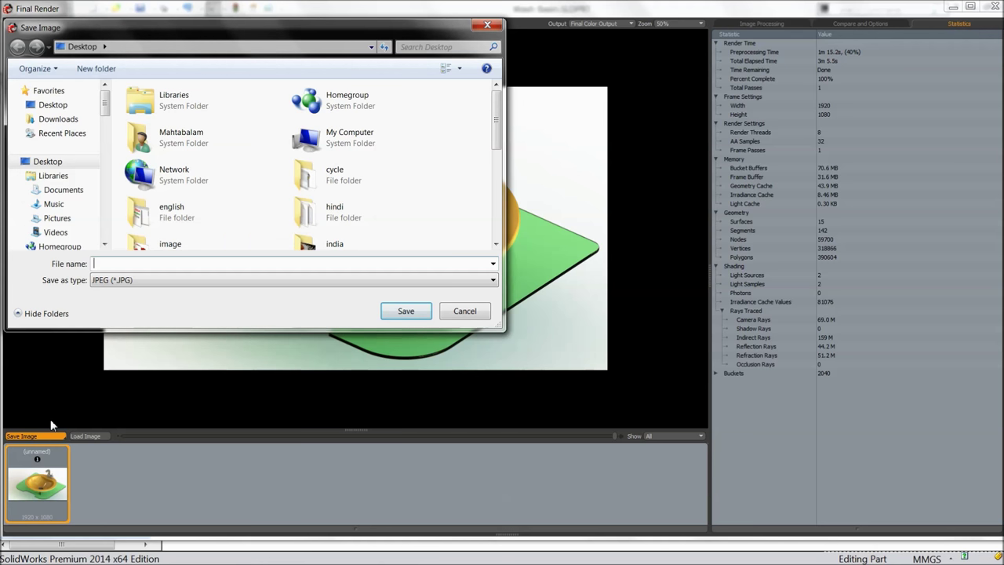
pyautogui.write('wash basin')
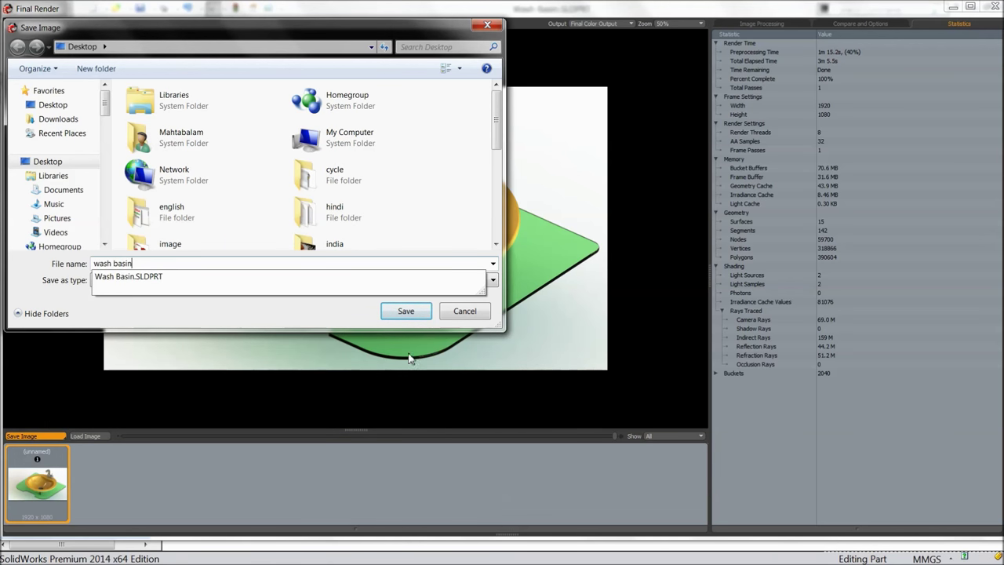
pyautogui.click(400, 312)
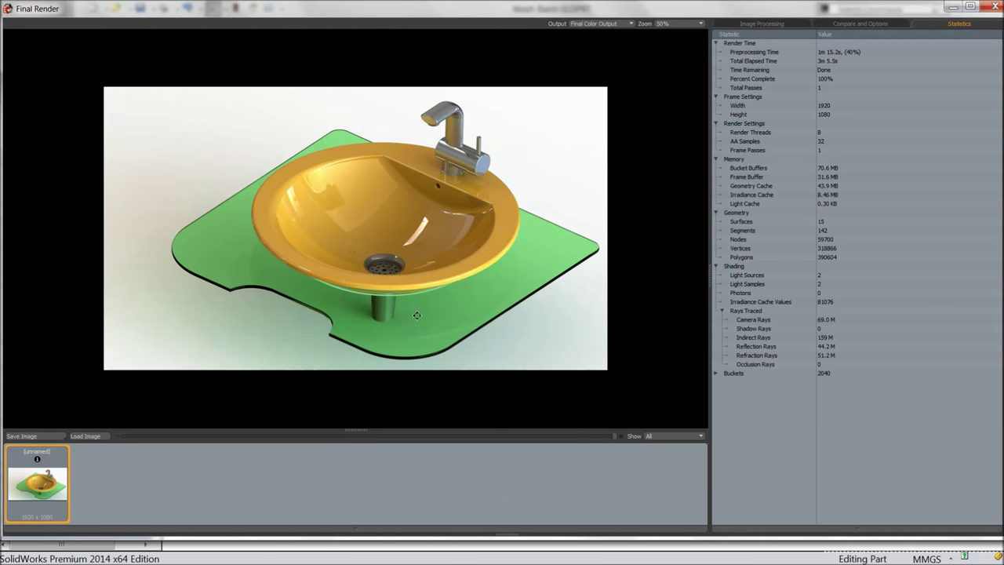
pyautogui.scroll(1, 426, 247)
pyautogui.moveTo(390, 254); pyautogui.dragTo(381, 145)
pyautogui.moveTo(378, 222); pyautogui.dragTo(228, 376)
pyautogui.moveTo(279, 244); pyautogui.dragTo(299, 220)
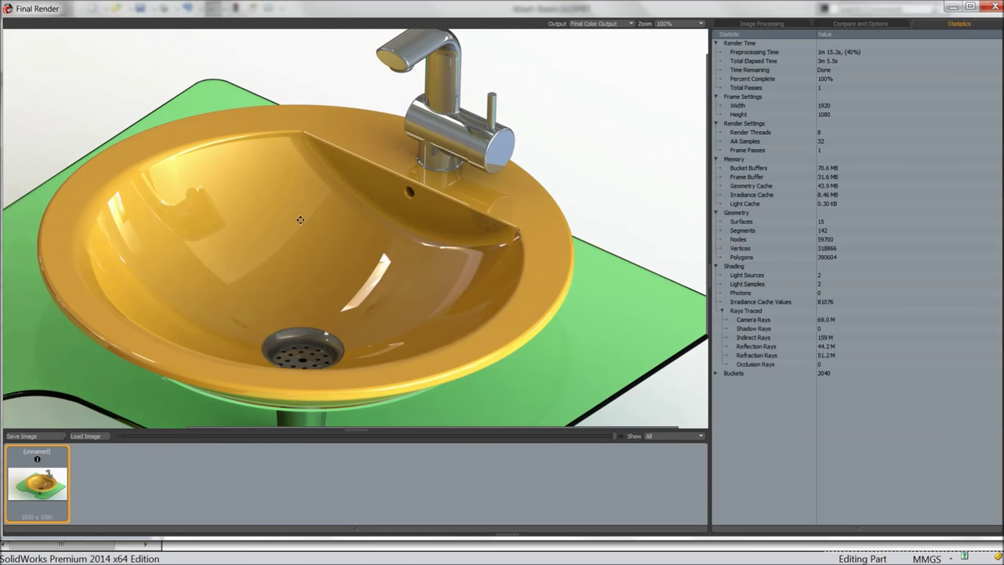
# Step: Close the Final Render and PhotoView preview windows, leaving the part's appearance unchanged
pyautogui.click(973, 7)
pyautogui.click(998, 7)
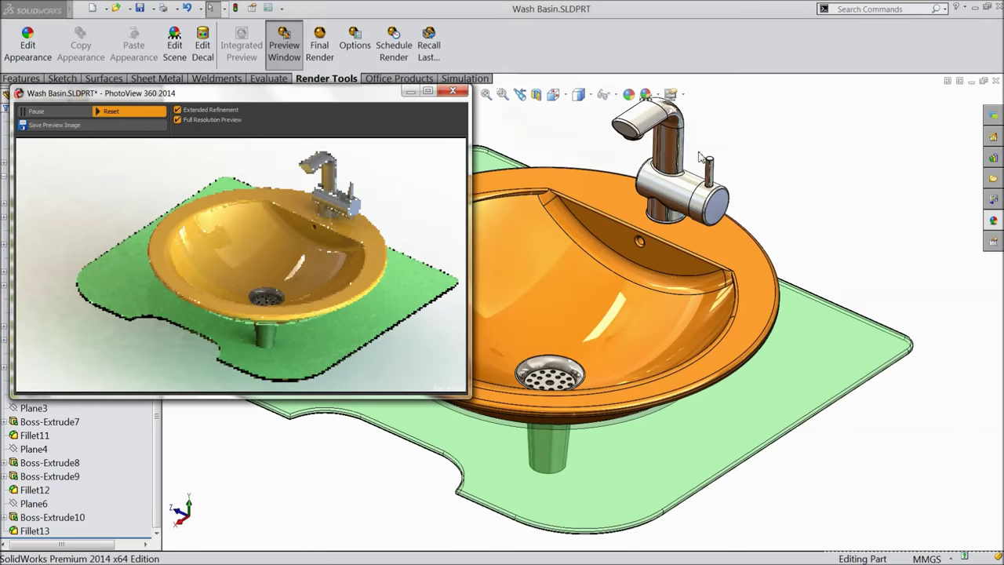
pyautogui.click(453, 91)
pyautogui.click(27, 46)
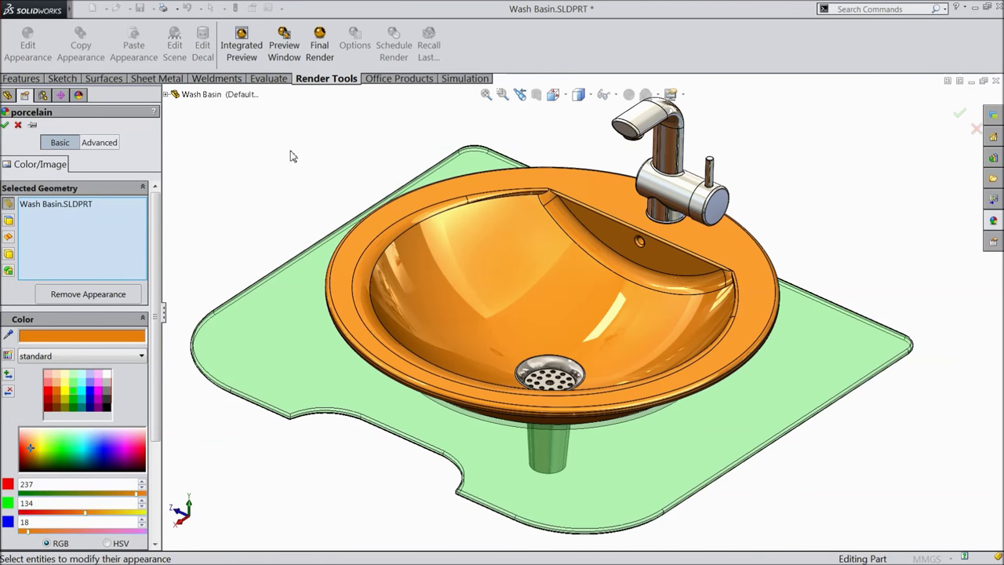
pyautogui.click(17, 124)
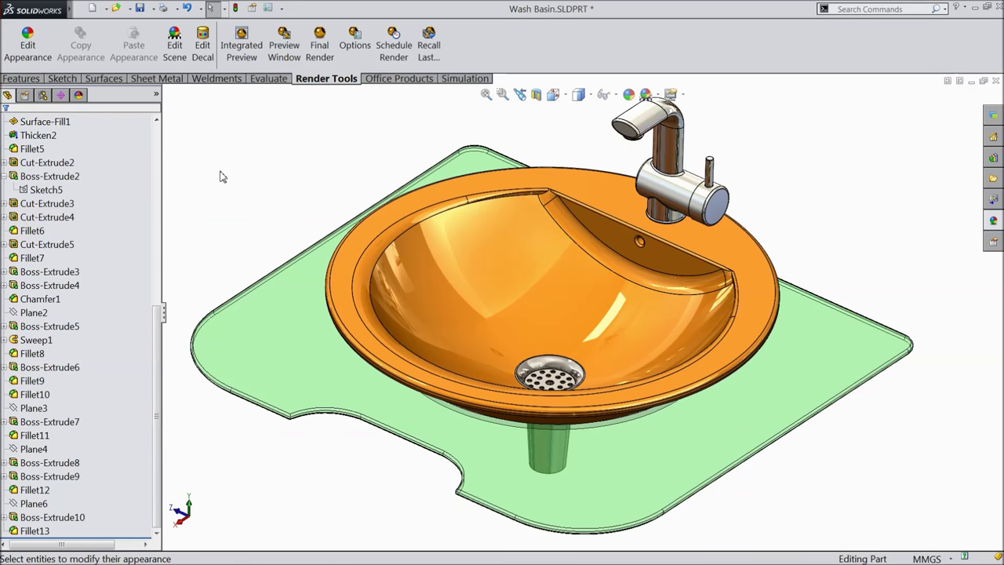